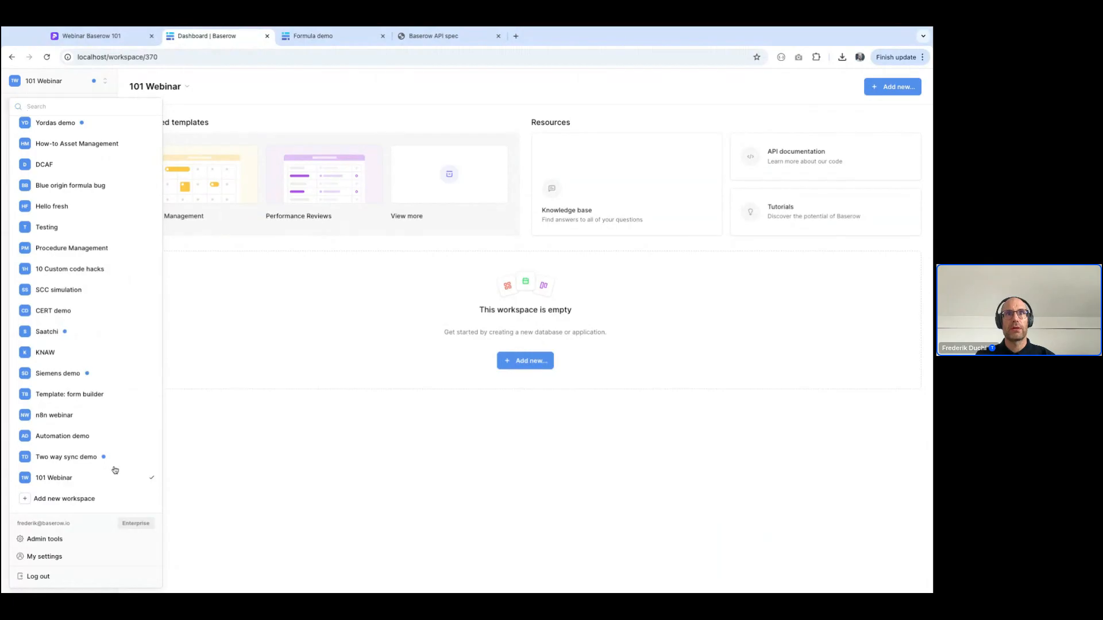
Create a new database from scratch named "Task Management" in the empty 101 Webinar workspace
left_click(332, 464)
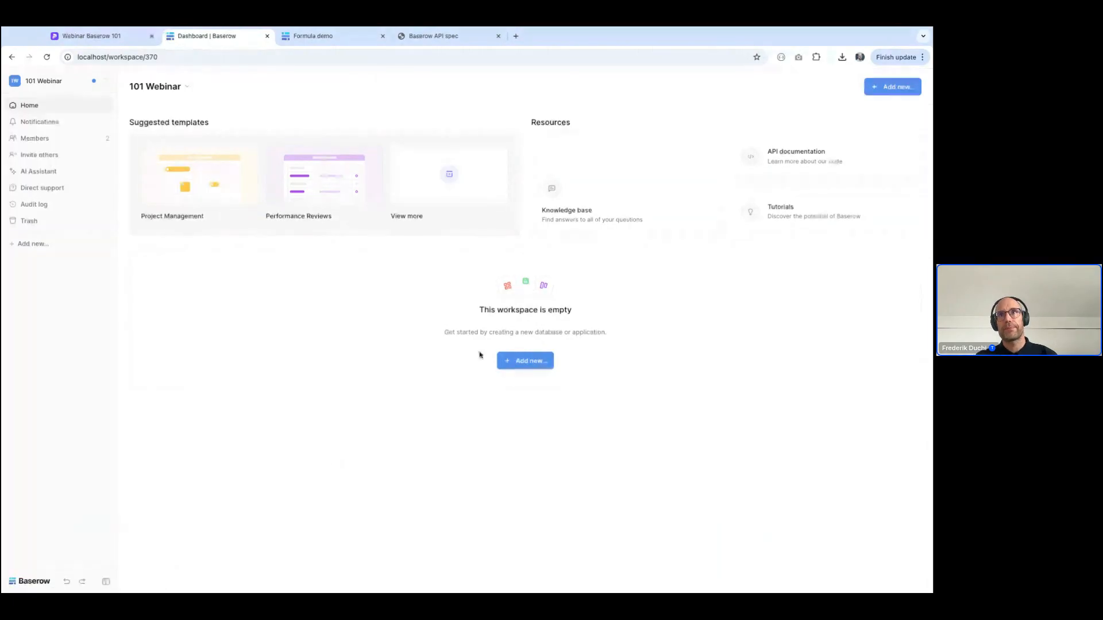
left_click(545, 363)
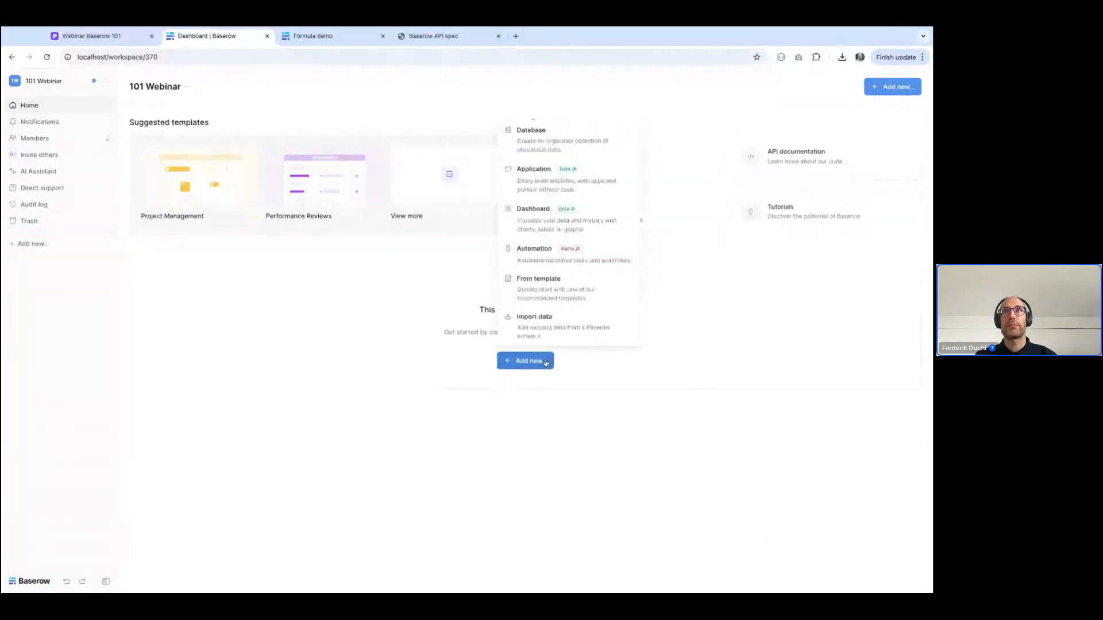
left_click(547, 148)
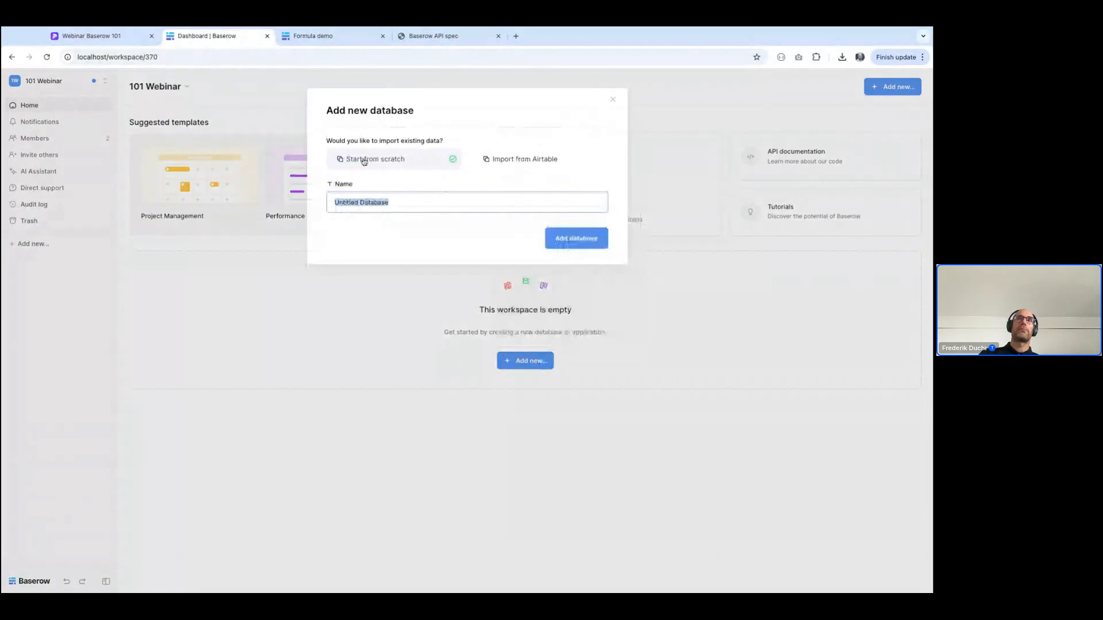
left_click(509, 160)
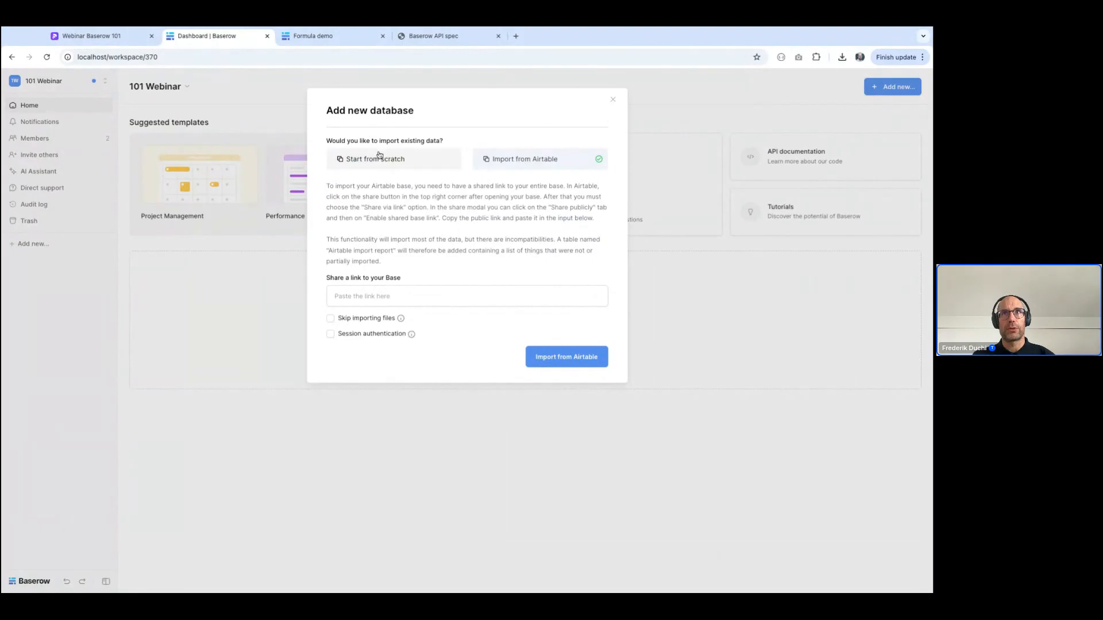
left_click(376, 159)
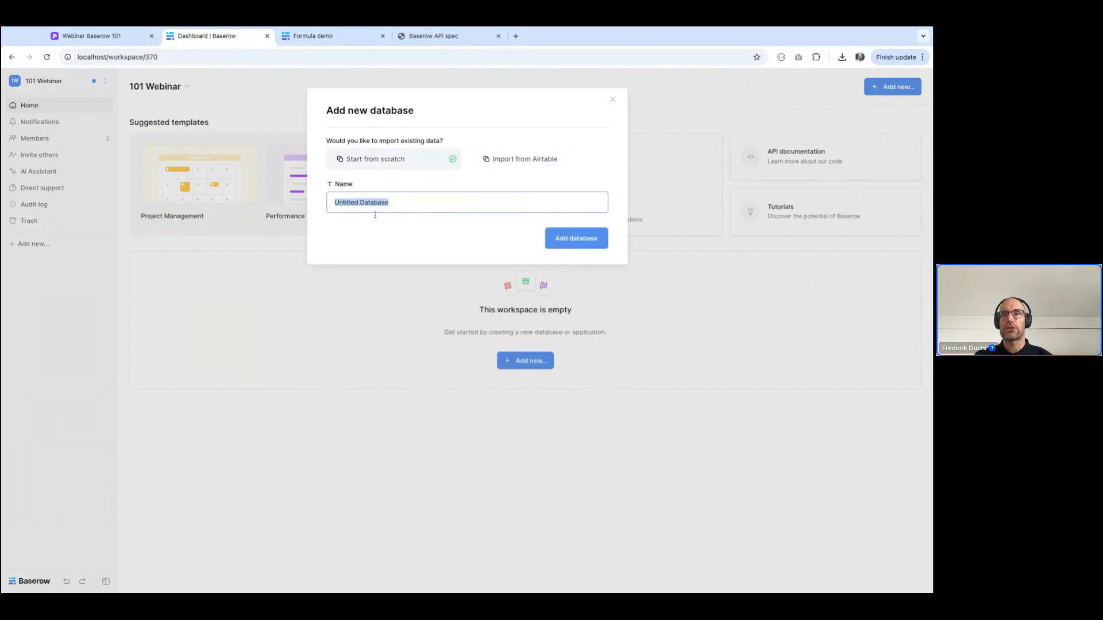
type("Task Management")
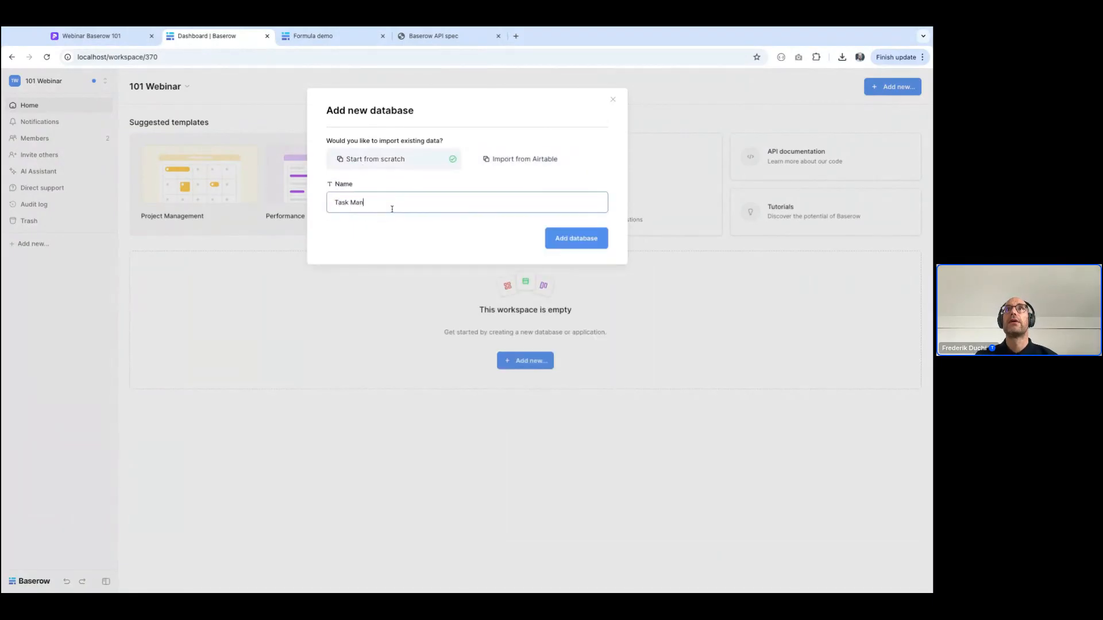
key("Return")
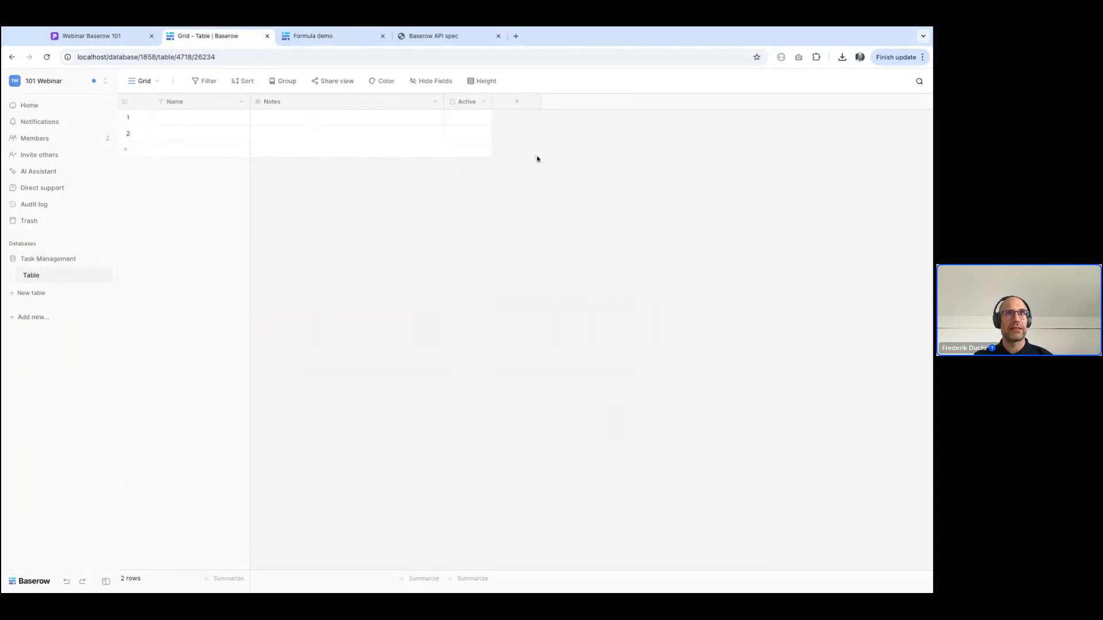
Rename the default table of the Task Management database to "Tasks"
left_click(102, 275)
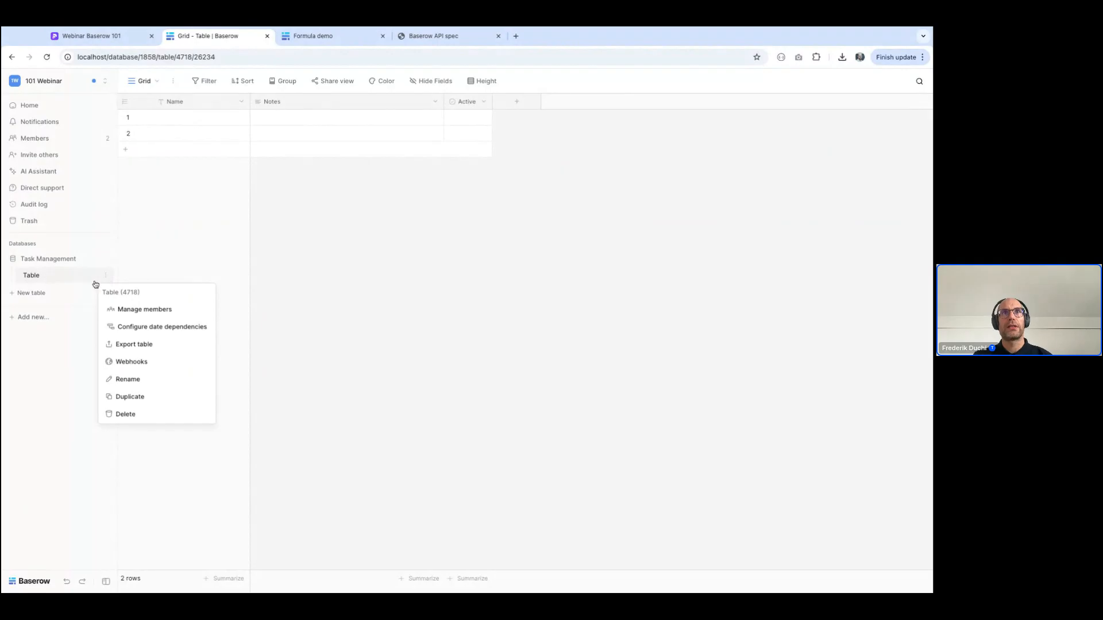
left_click(151, 380)
type("Tasks")
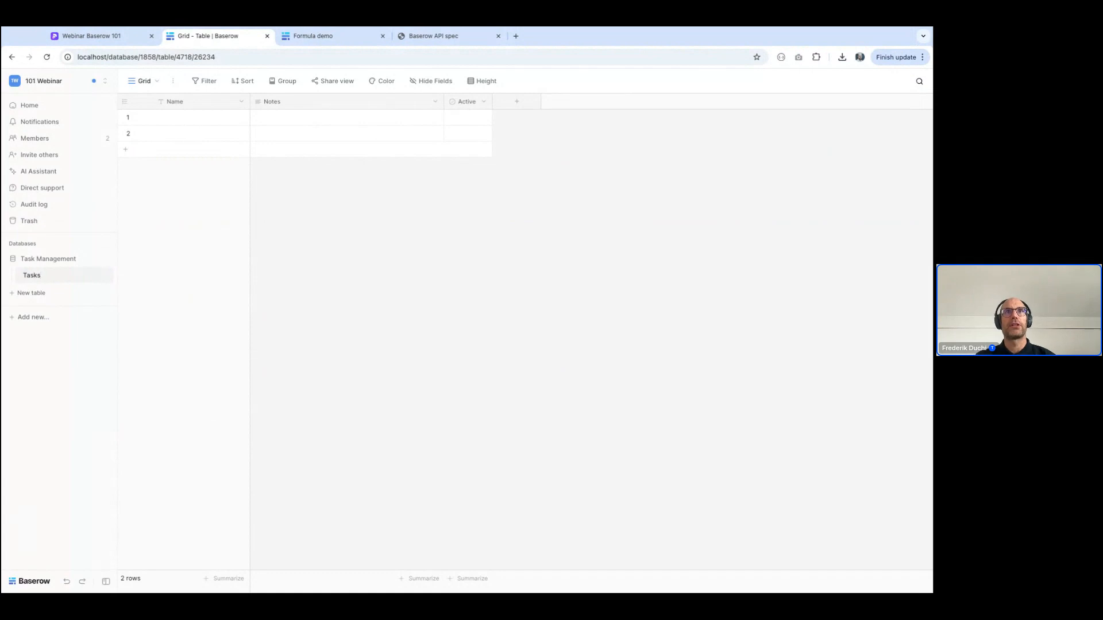
key("Return")
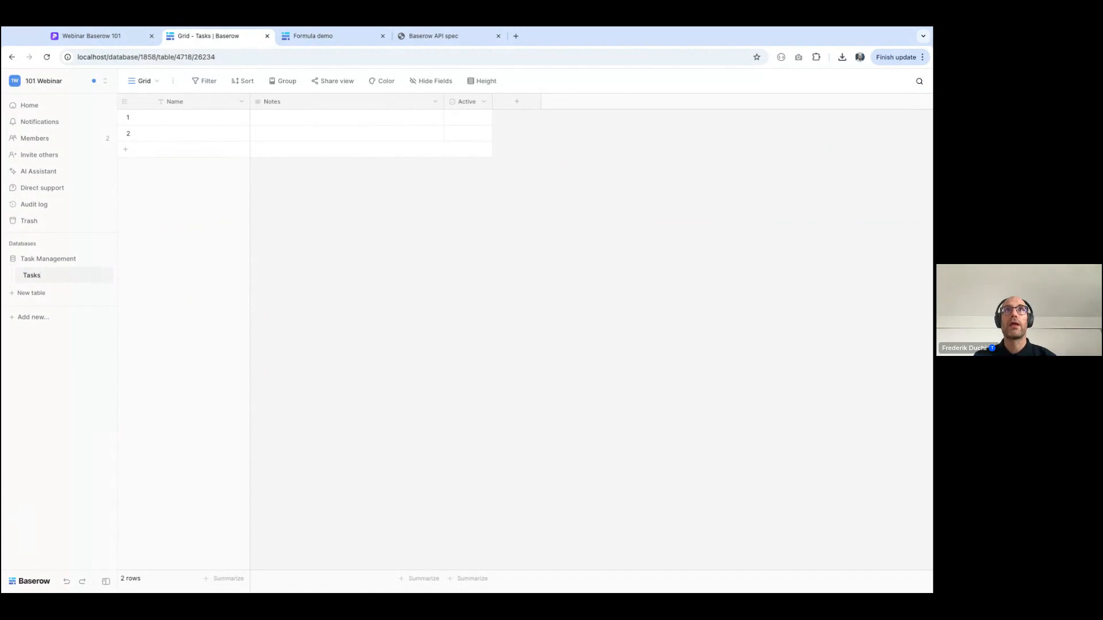
Name the first two rows of the Tasks table "Webinar 101" and "Webinar 102"
left_click(184, 118)
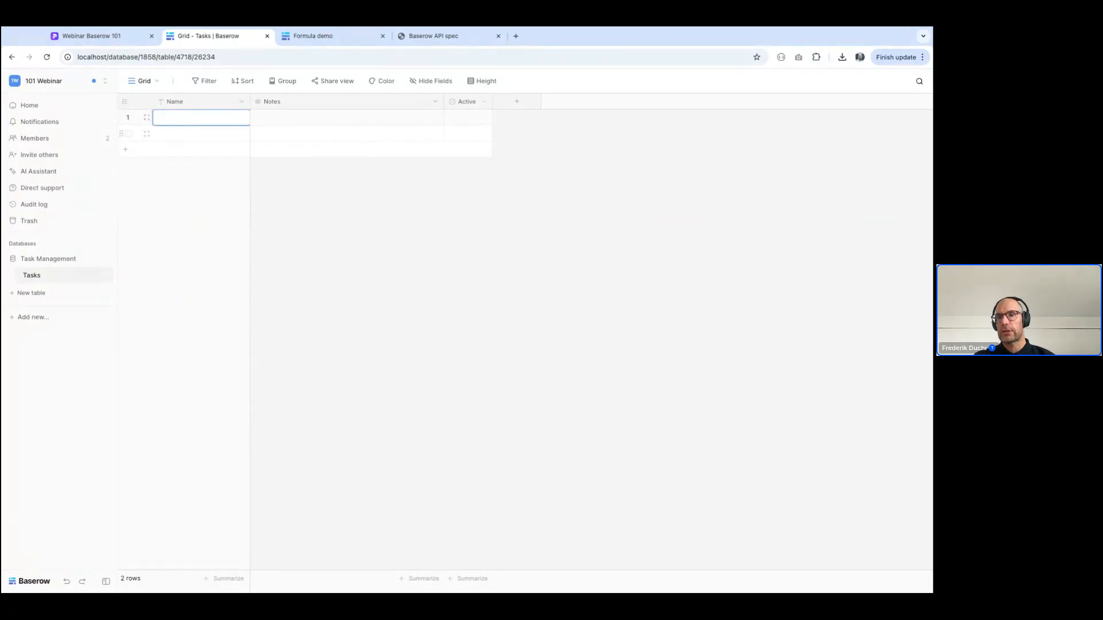
type("Webinar 10")
key("Return")
type("WEbina")
key("BackSpace")
key("BackSpace")
key("BackSpace")
key("BackSpace")
key("BackSpace")
type("ebinar 102")
Add three rows named "2-way sync demo", "Custom code work" and "Webinar automations"
left_click(170, 150)
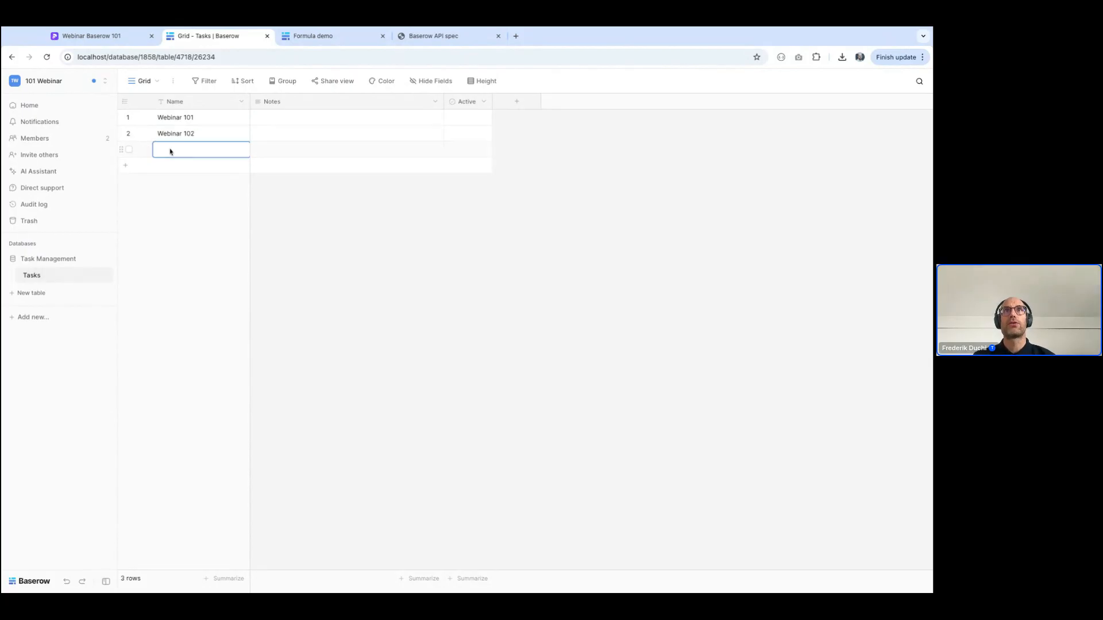
type("2-way sync demo")
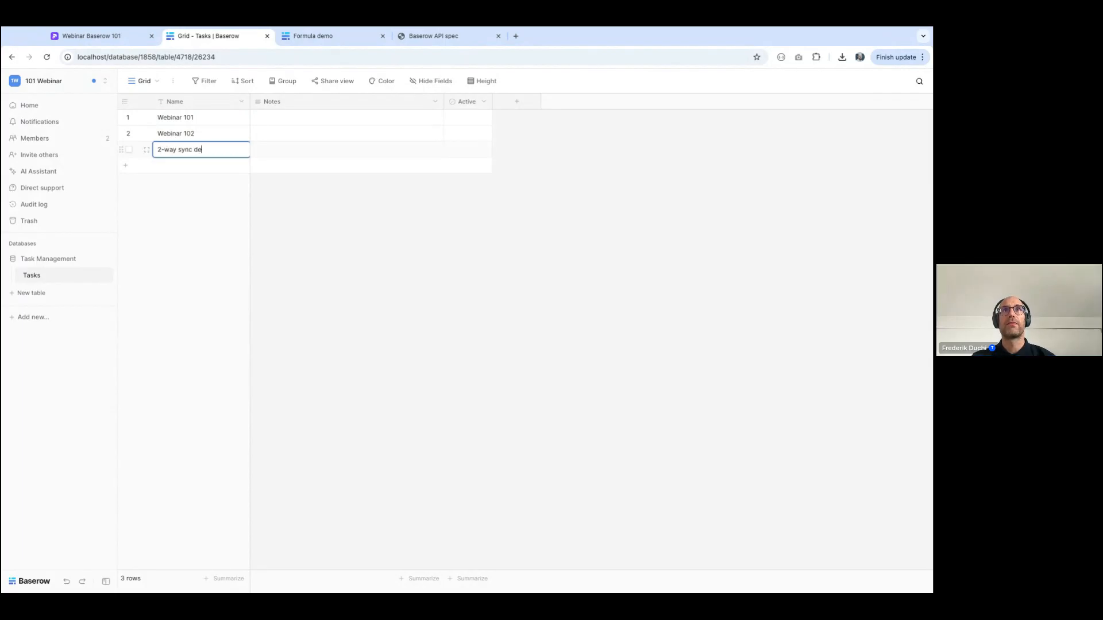
left_click(172, 165)
type("C")
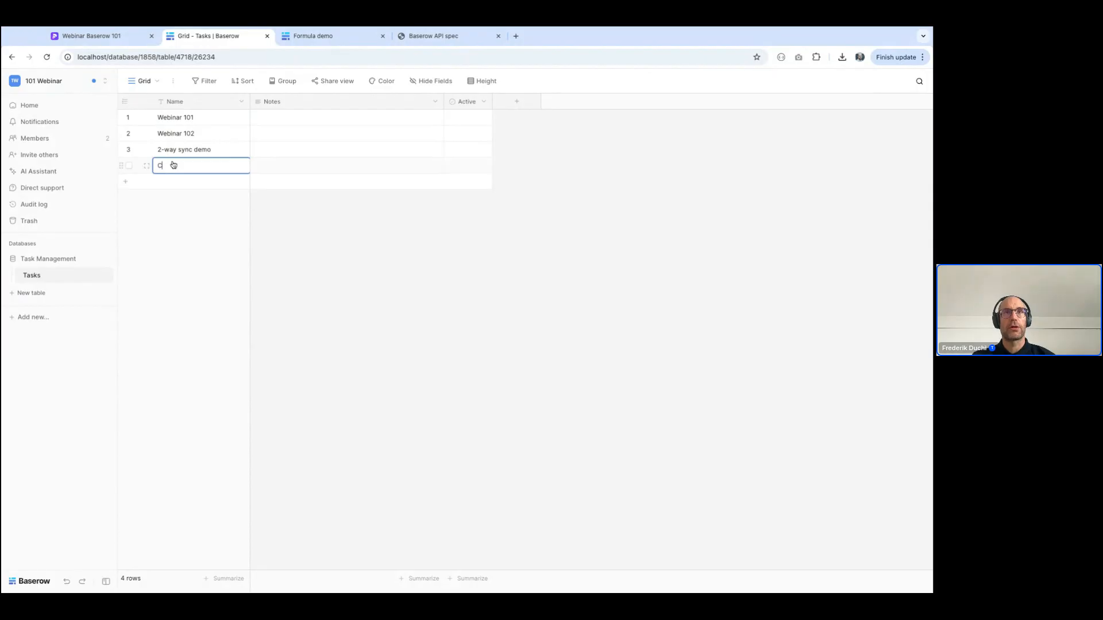
type("ustom code work")
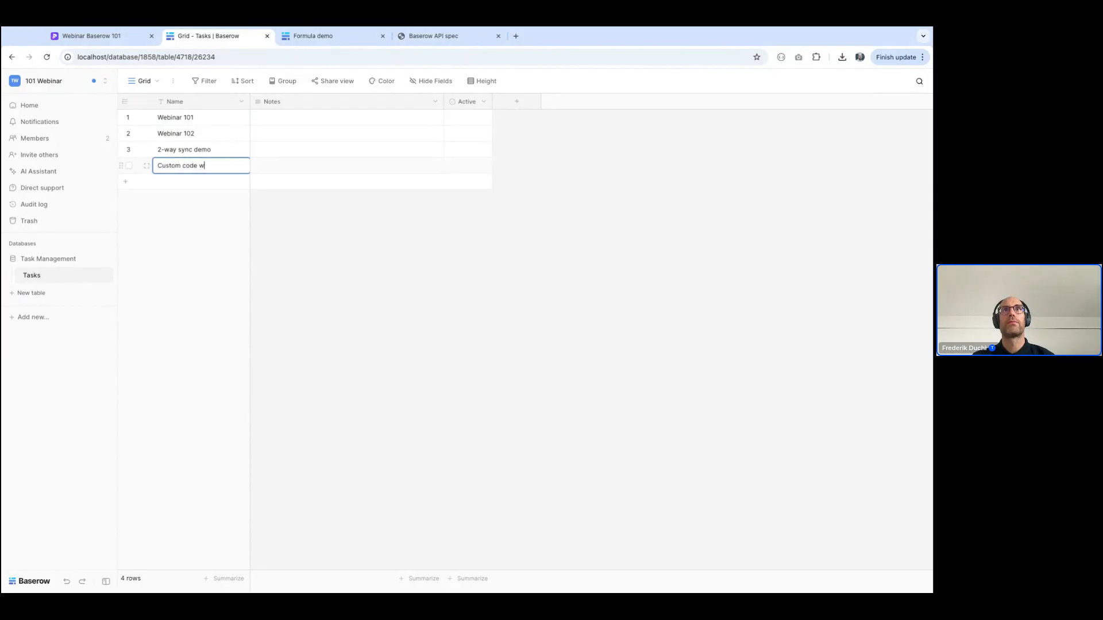
key("Return")
left_click(180, 189)
type("Webinar")
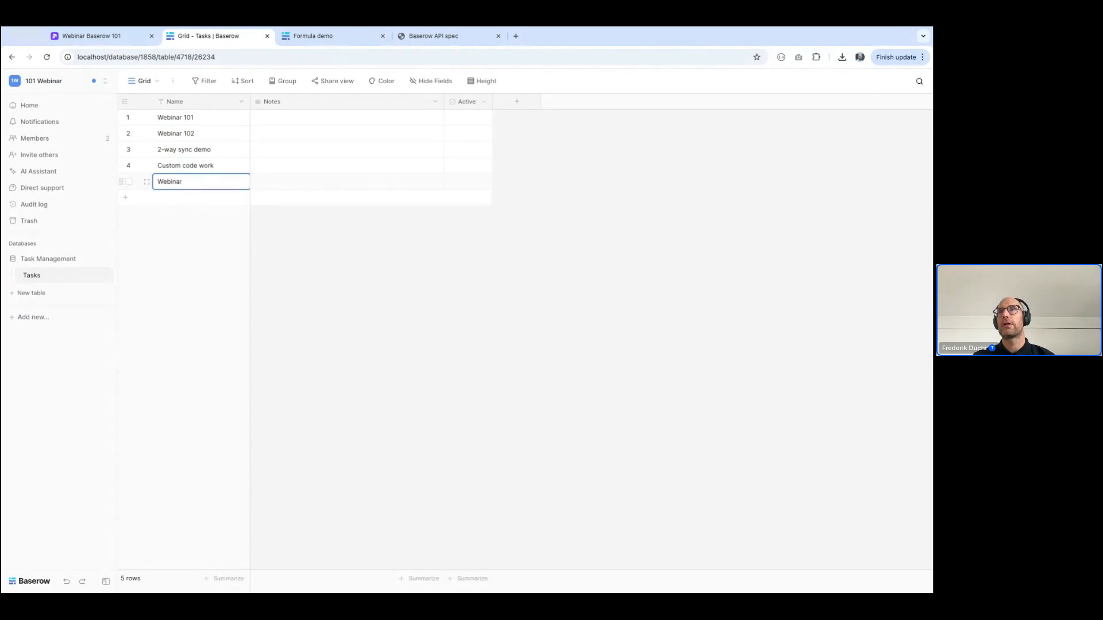
type(" automations")
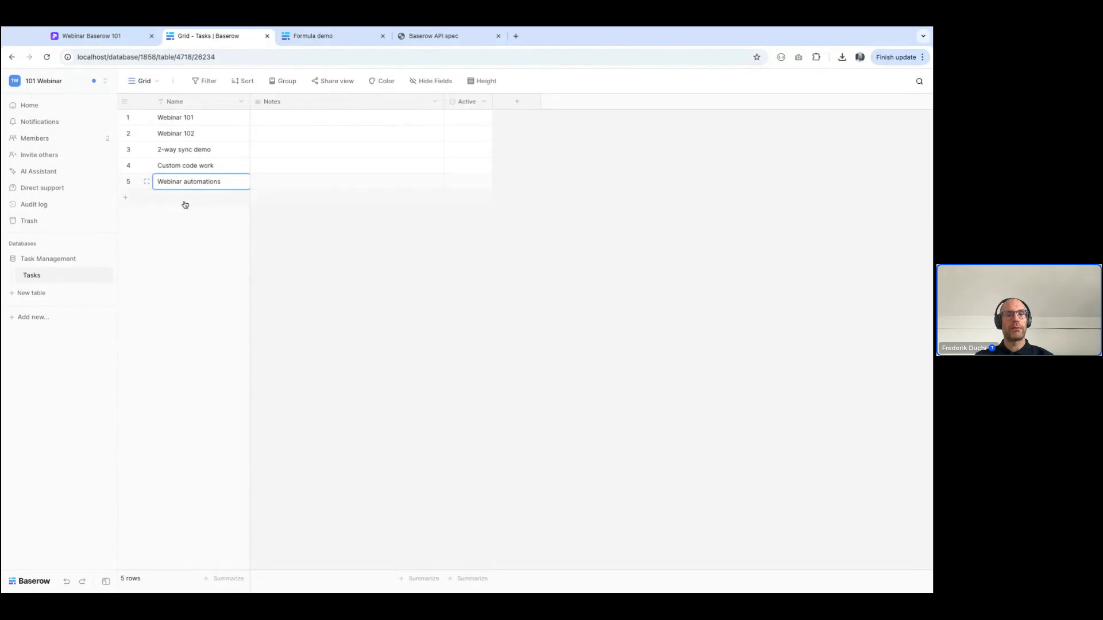
Add a sixth row, enter the duplicate name "Webinar 101" in it and clear that name again
left_click(125, 197)
type("Webinar 101")
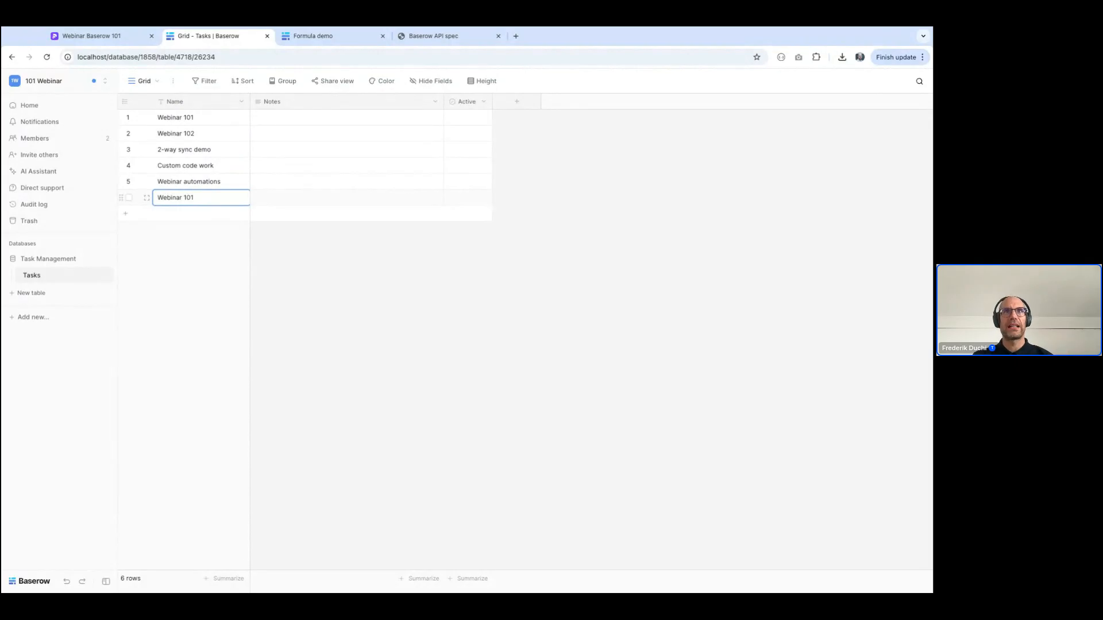
key("BackSpace")
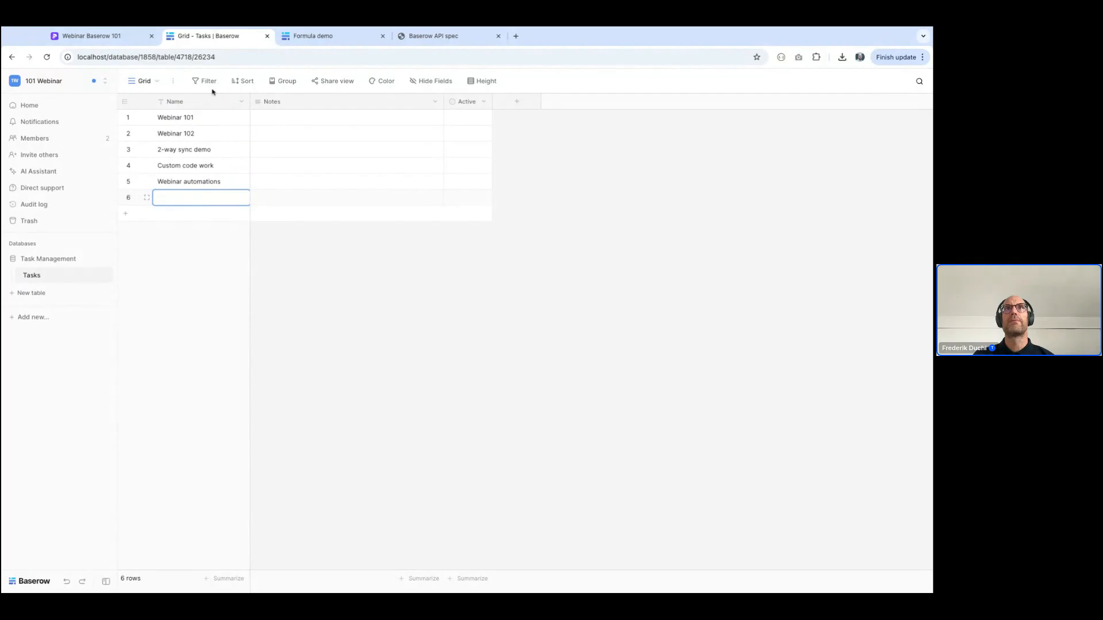
Add a "Unique with empty" constraint to the Name field and save the field
left_click(241, 101)
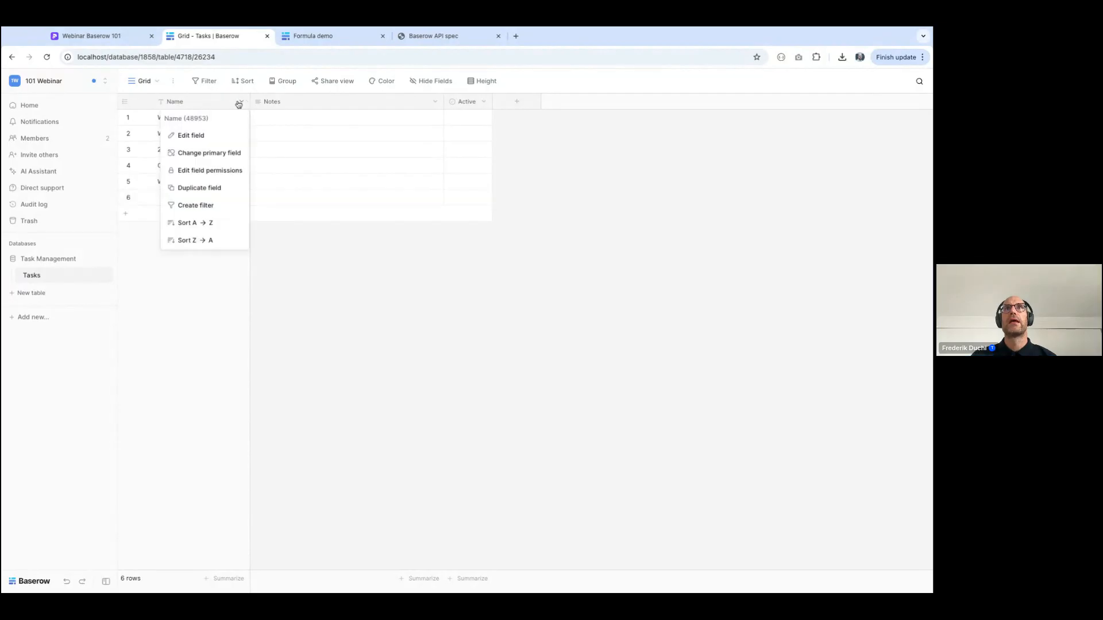
left_click(214, 140)
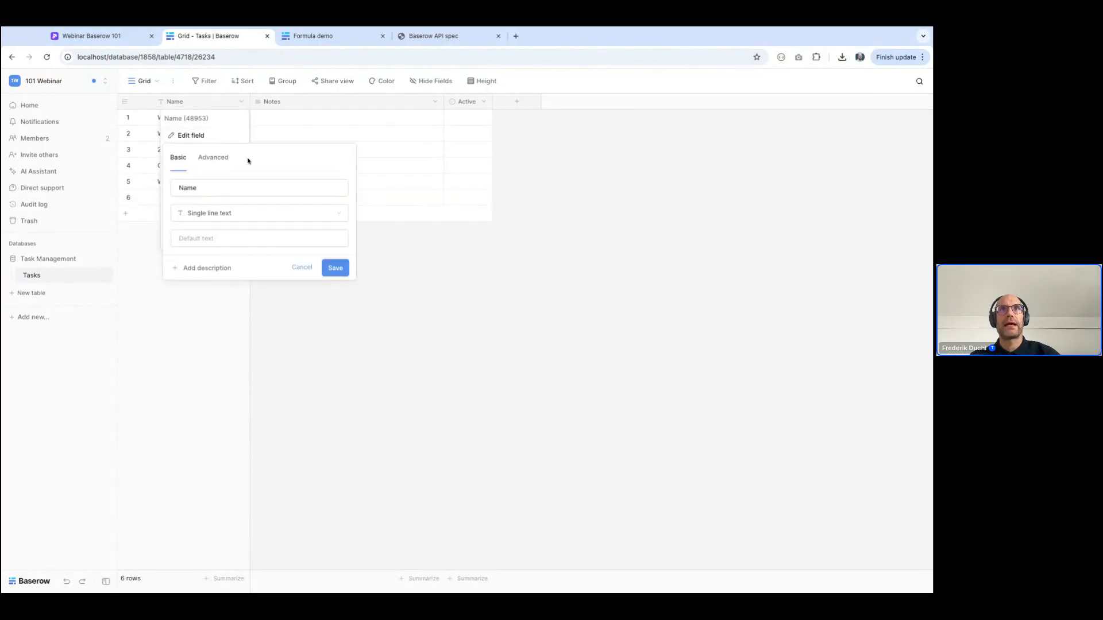
left_click(212, 157)
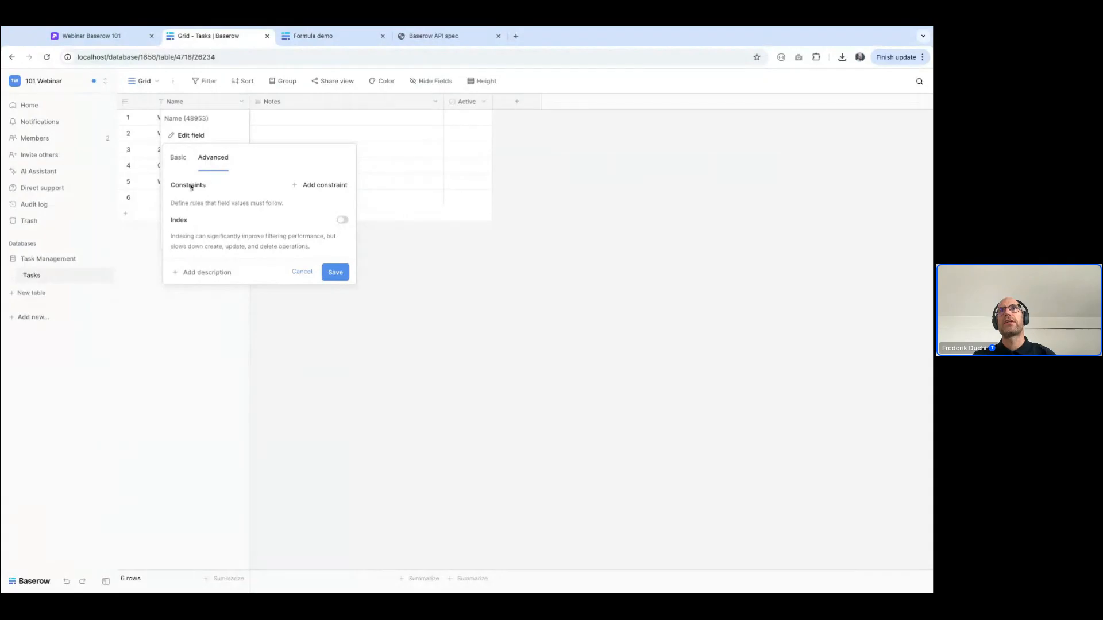
left_click(333, 185)
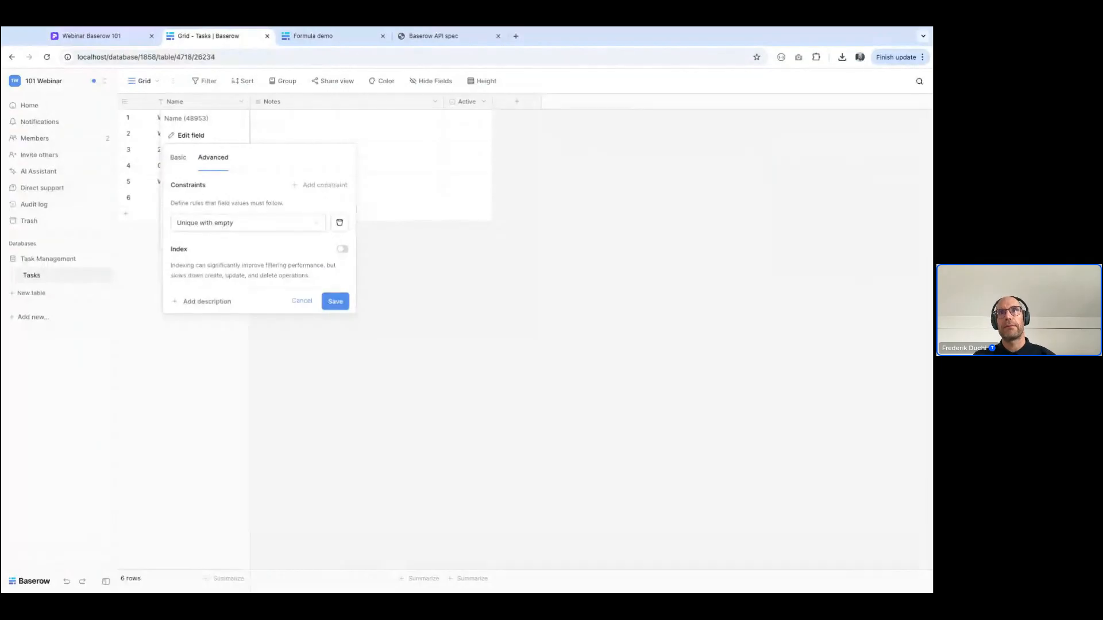
left_click(344, 305)
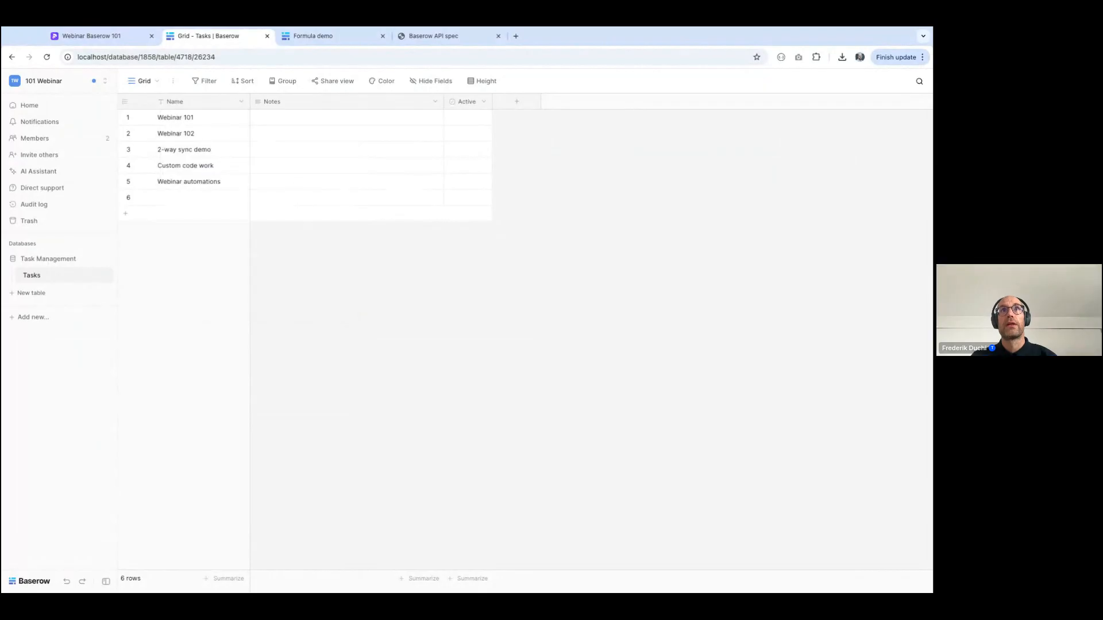
Try to enter the duplicate name "Webinar 101" in the empty sixth row
left_click(194, 203)
type("Webinar 101")
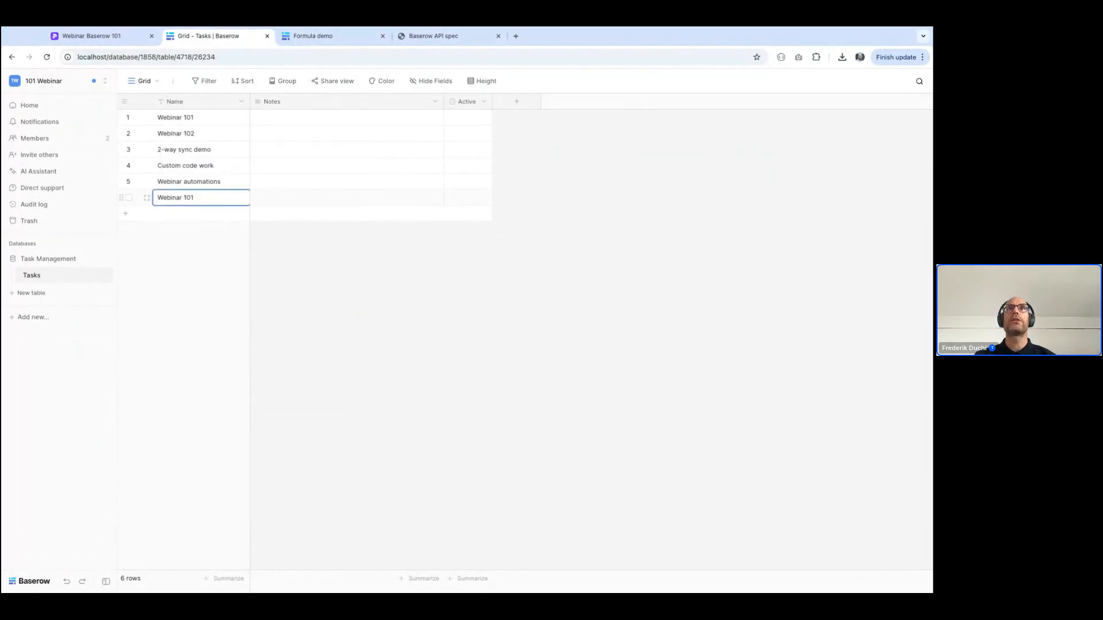
key("Return")
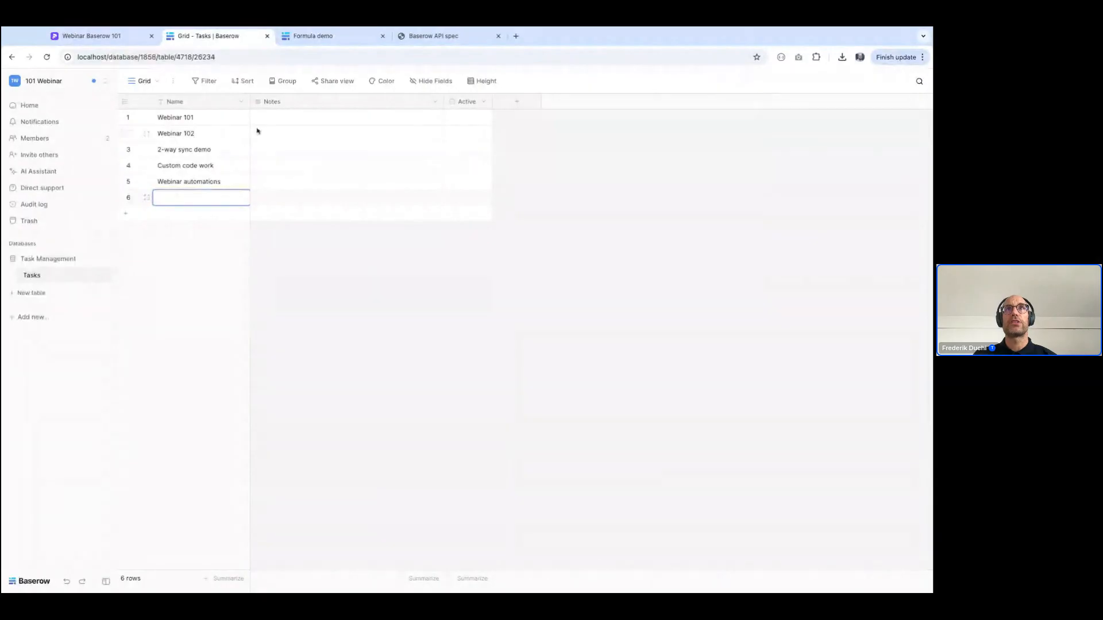
Extend the first row's name to "Webinar 101 October"
double_click(230, 122)
type("101 O")
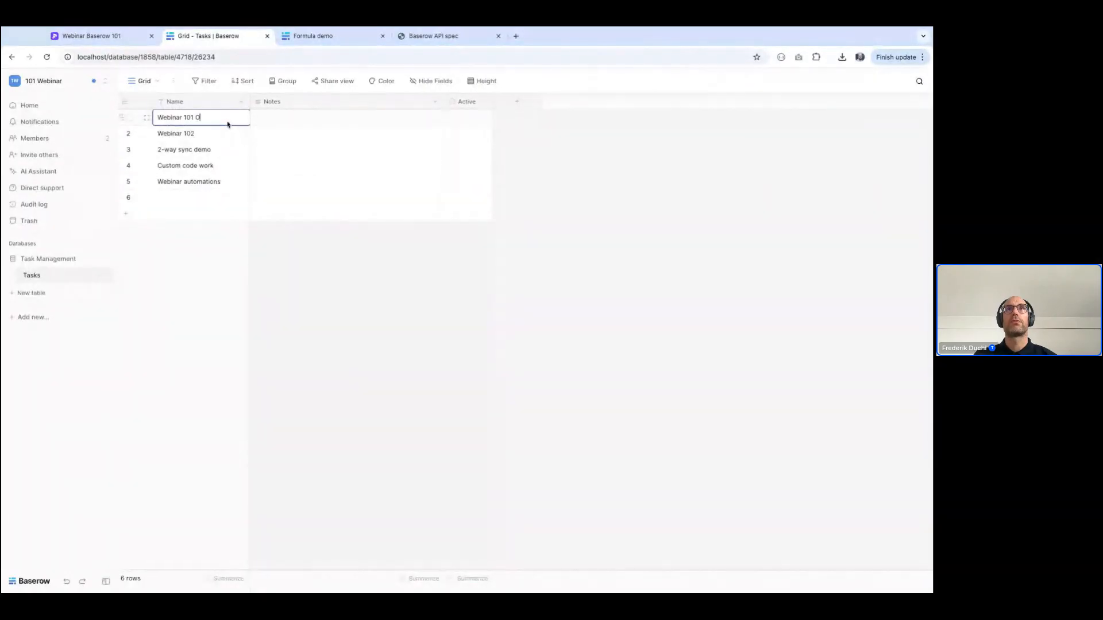
type("ctober")
key("Return")
Name the empty sixth row "Webinar 101 November"
key("Down")
key("Down")
key("Down")
key("Down")
type("Webinar 101 Nobm")
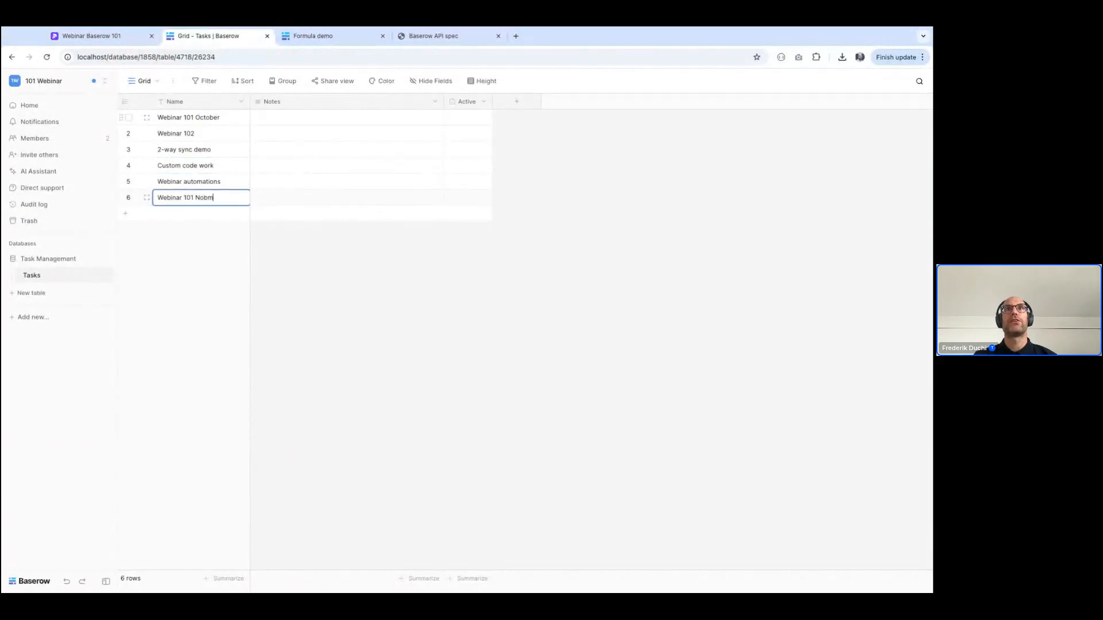
key("BackSpace")
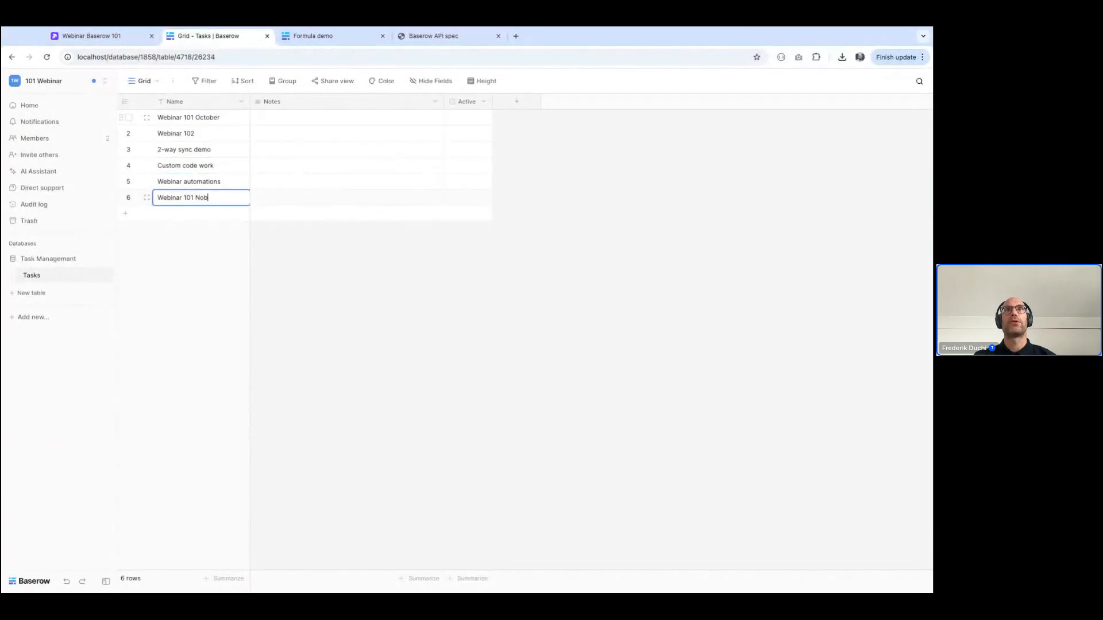
type("ember")
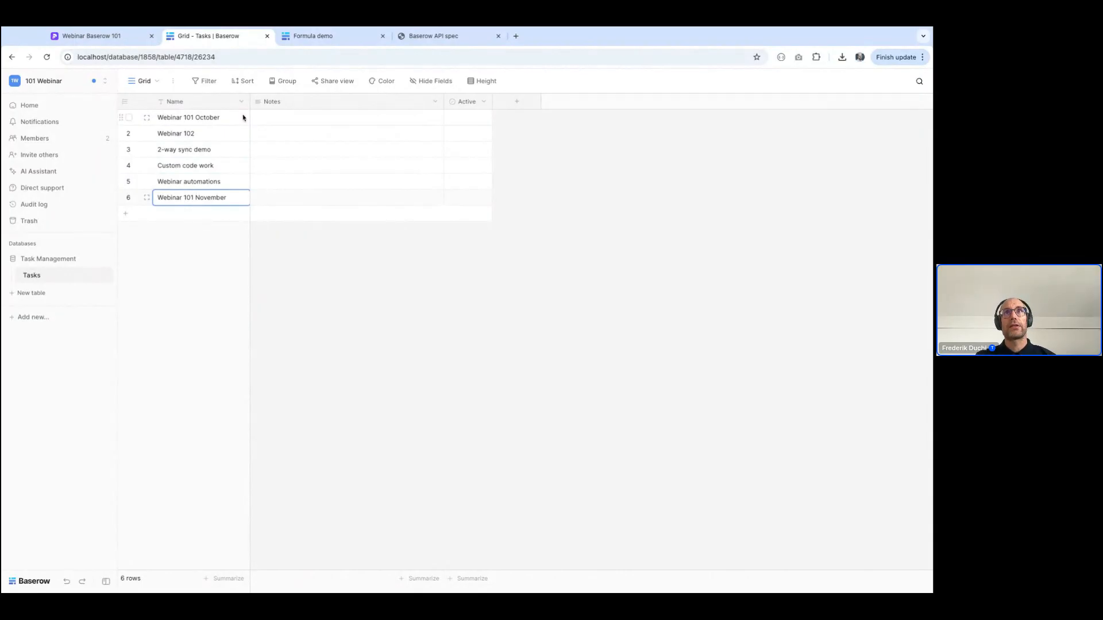
Delete the Notes and Active fields from the Tasks table
left_click(434, 102)
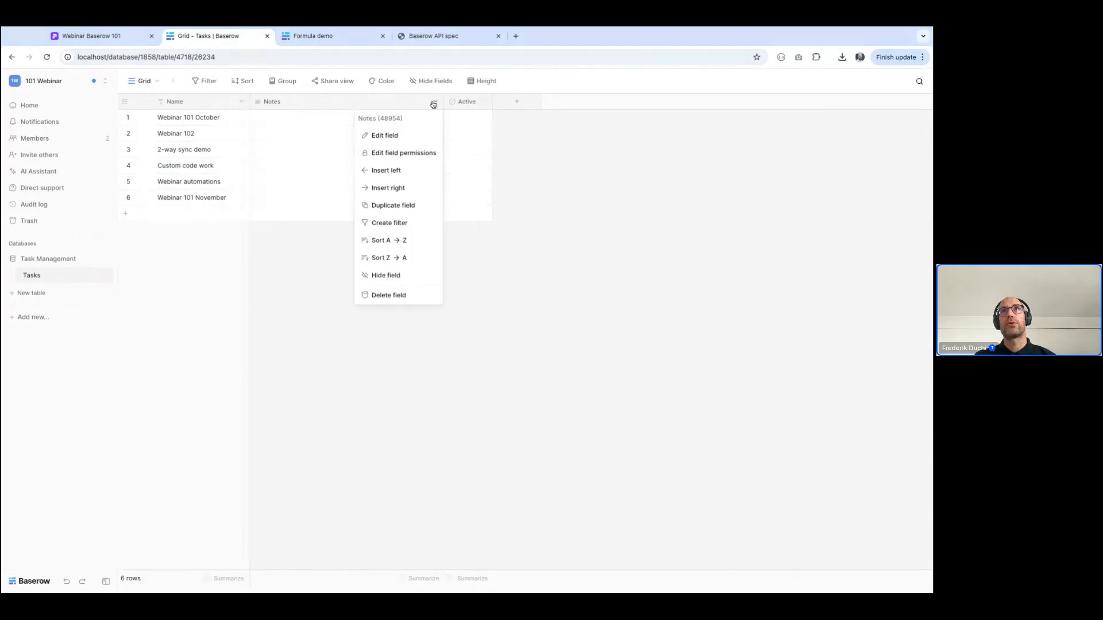
left_click(389, 296)
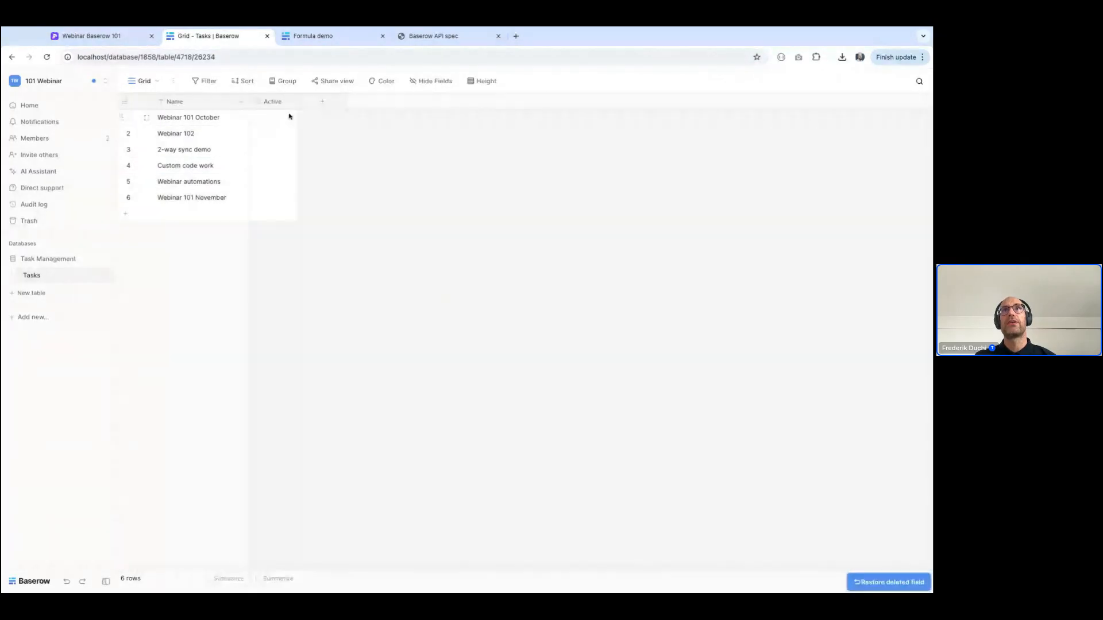
left_click(290, 103)
left_click(286, 295)
Start a new field of type Number named "Workload" in the Tasks table
left_click(275, 103)
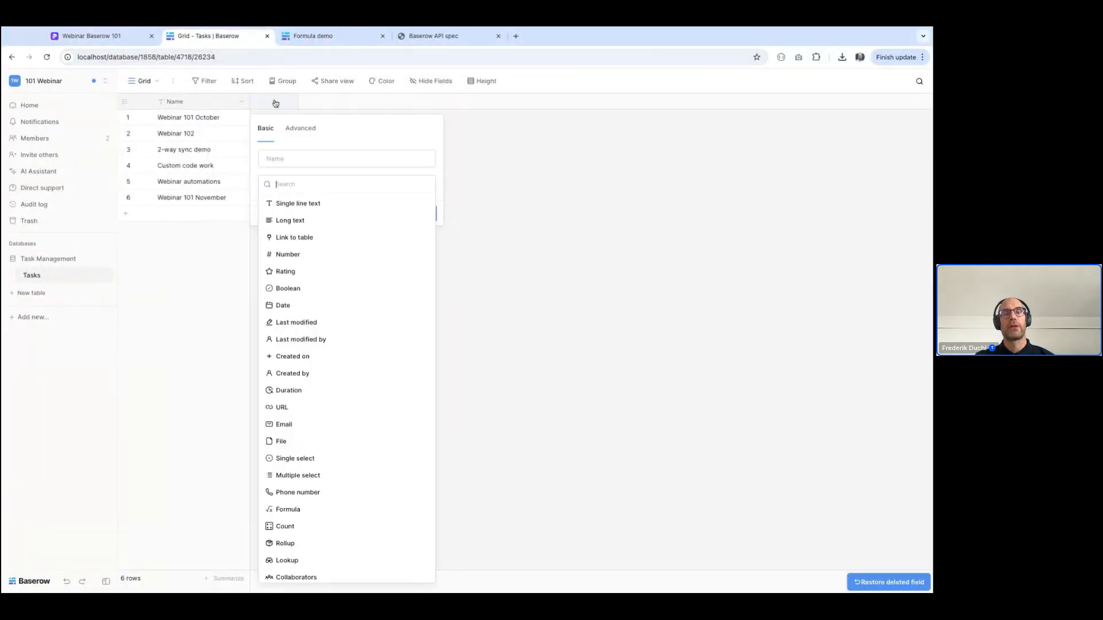
type("n")
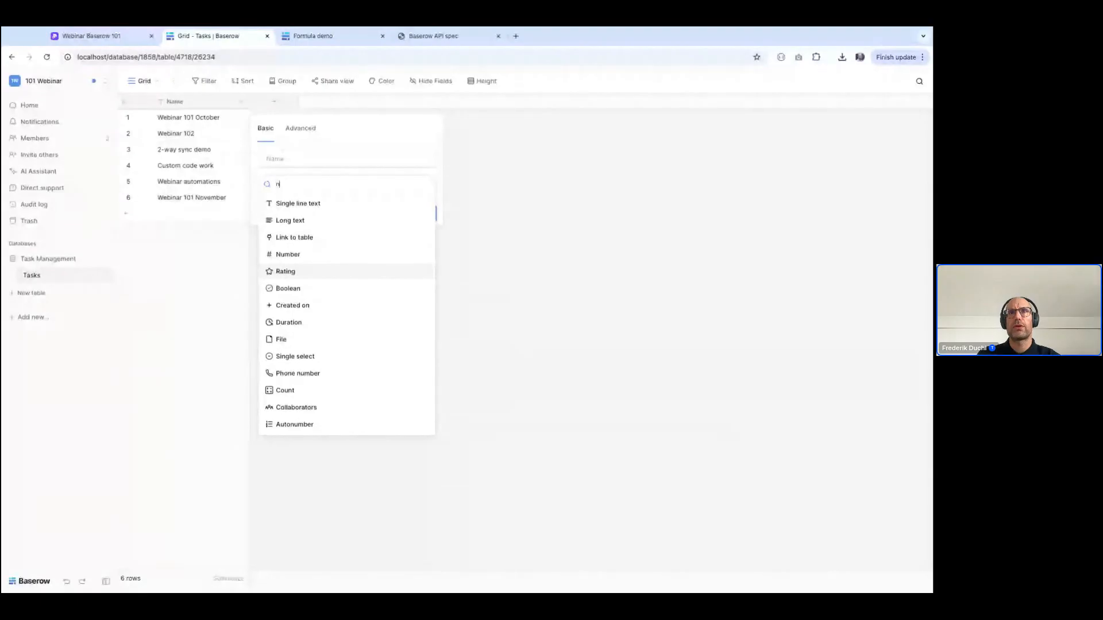
key("BackSpace")
scroll(351, 447, "down", 2)
scroll(348, 446, "up", 2)
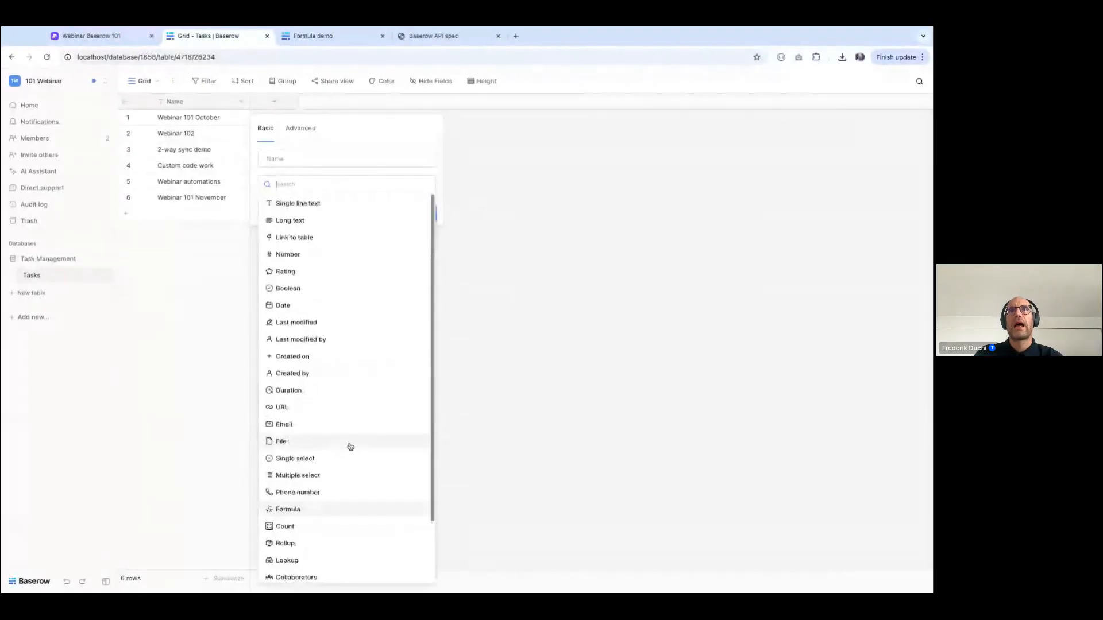
left_click(283, 254)
left_click(291, 160)
type("Workload")
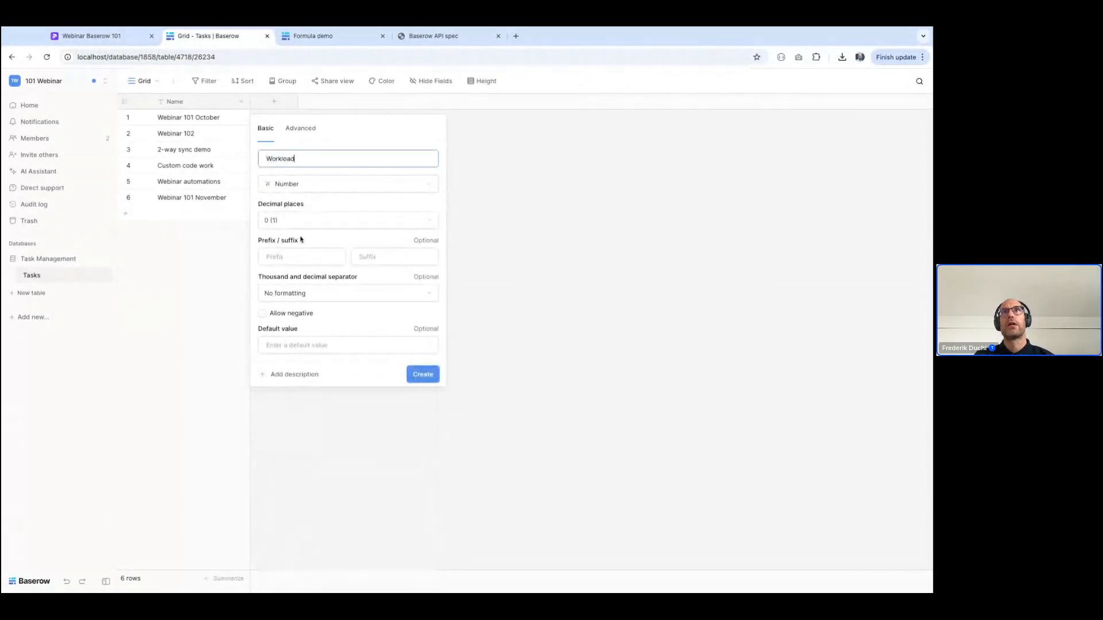
Give the Workload field two decimal places and the suffix "hours", and create it
left_click(284, 218)
left_click(288, 271)
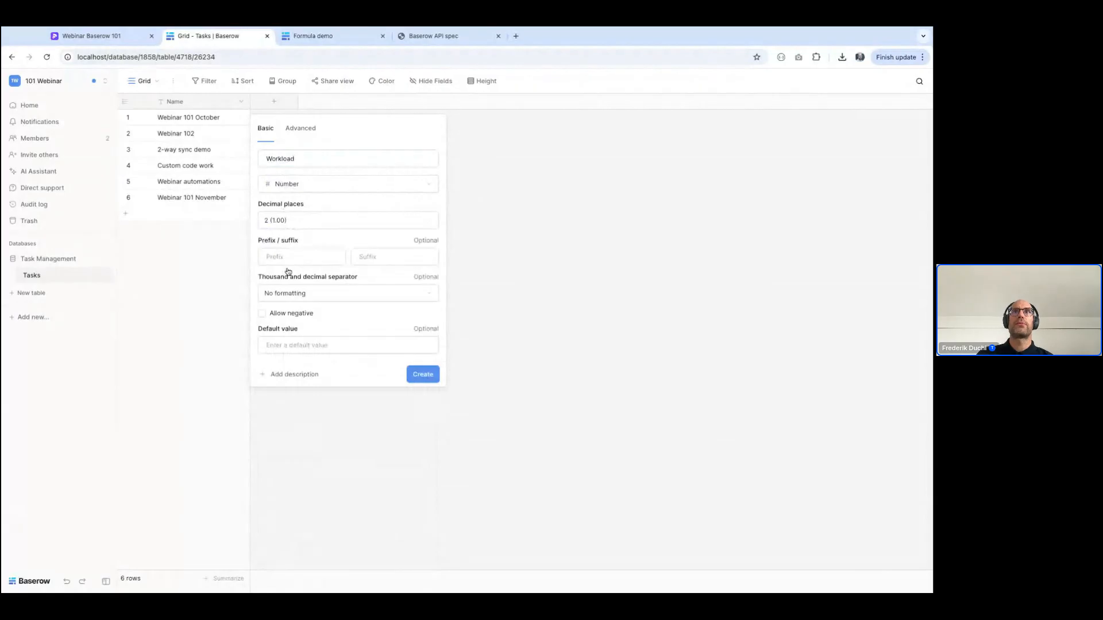
left_click(406, 254)
type("hours")
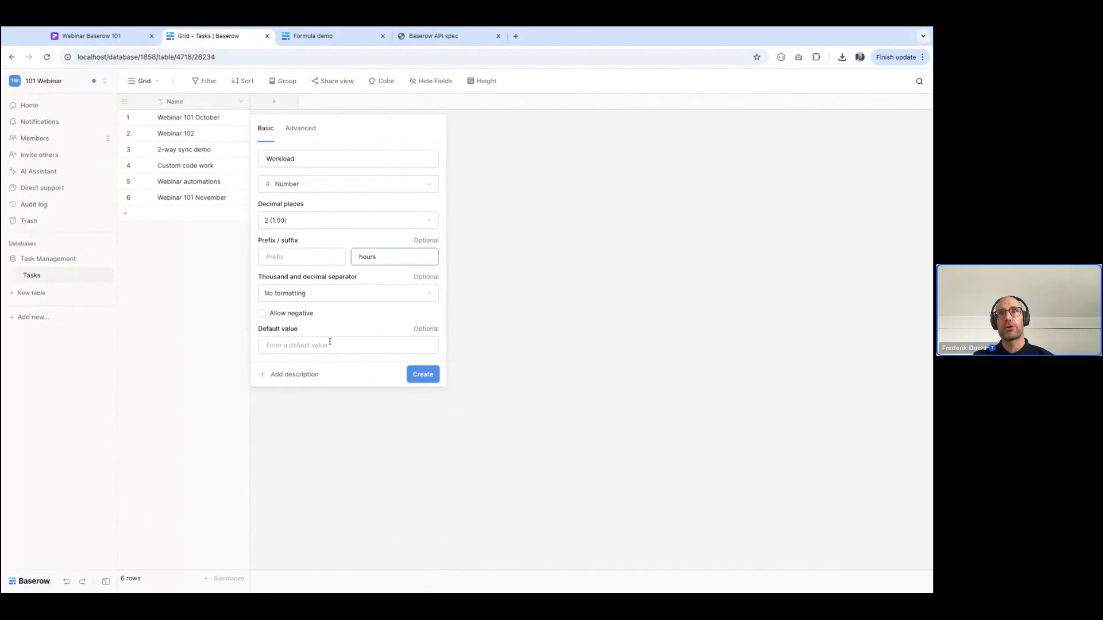
left_click(426, 373)
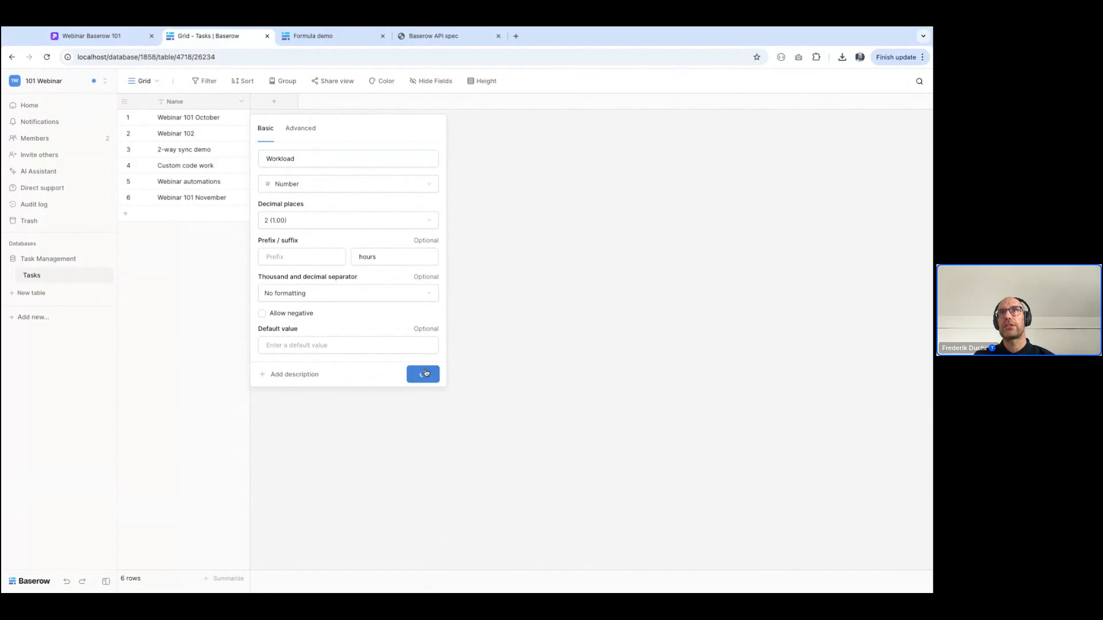
Fill in the Workload values of rows one to six with 3, 2.4, 5.4, 7, 10 and 2.3
left_click(288, 118)
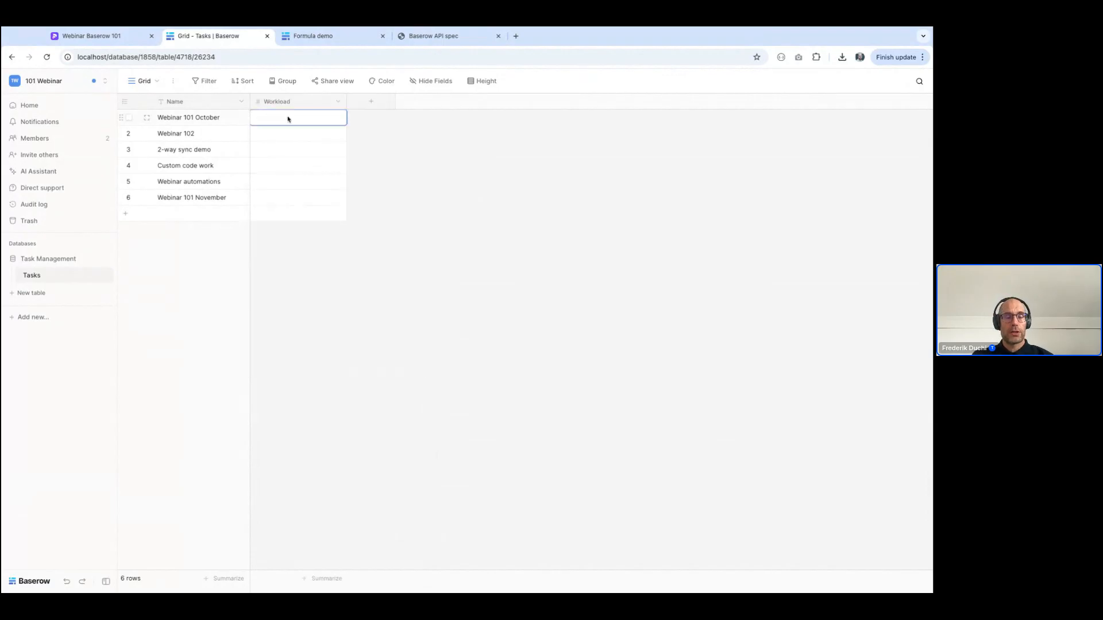
type("3")
key("Return")
type("2.4")
key("Return")
type("5.4")
key("Return")
type("7")
key("Return")
type("10")
key("Return")
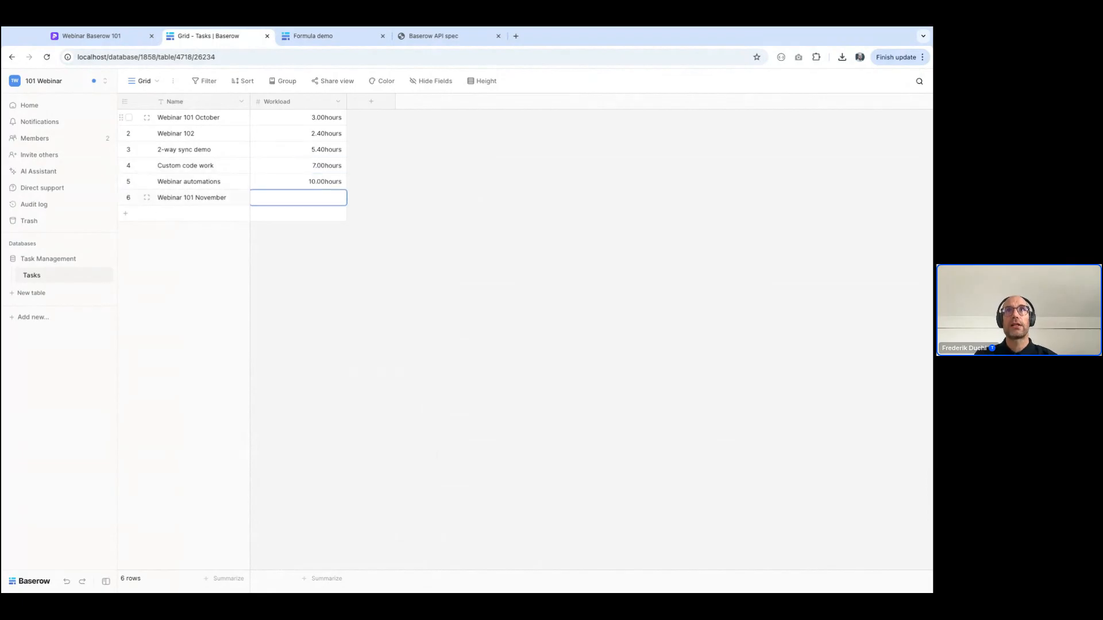
type("2.3")
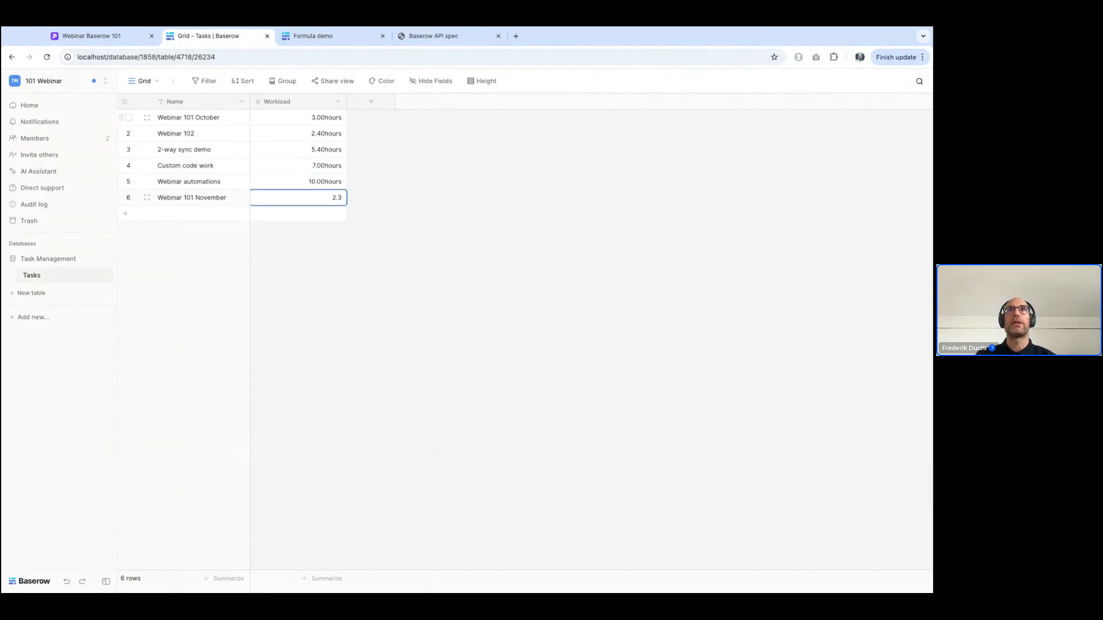
key("Return")
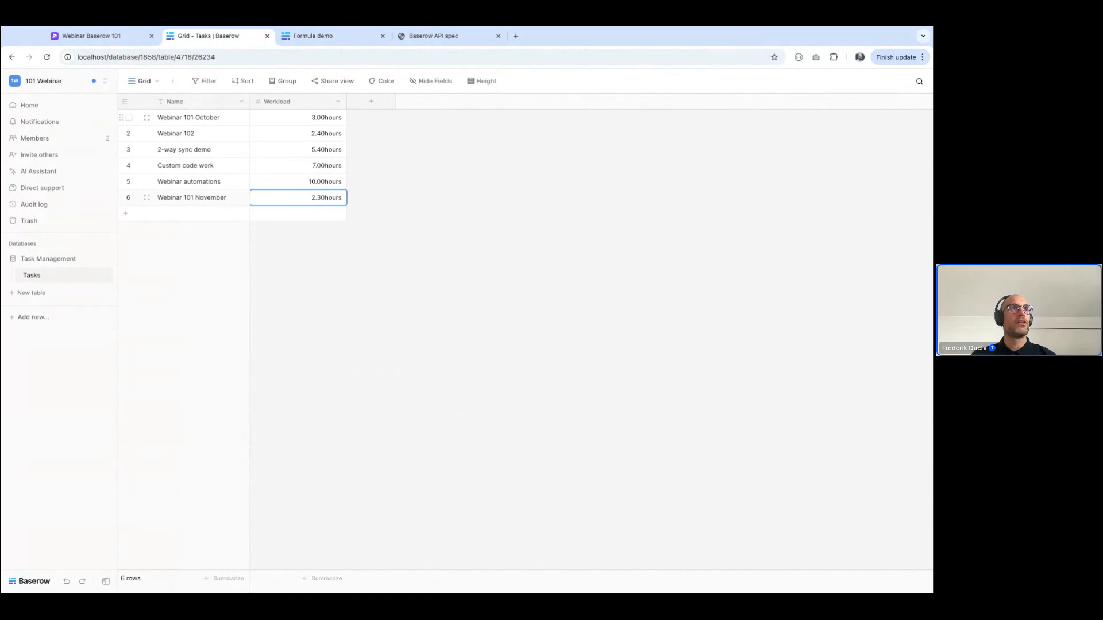
Create a Date field named "Date" that uses the ISO date format
left_click(371, 102)
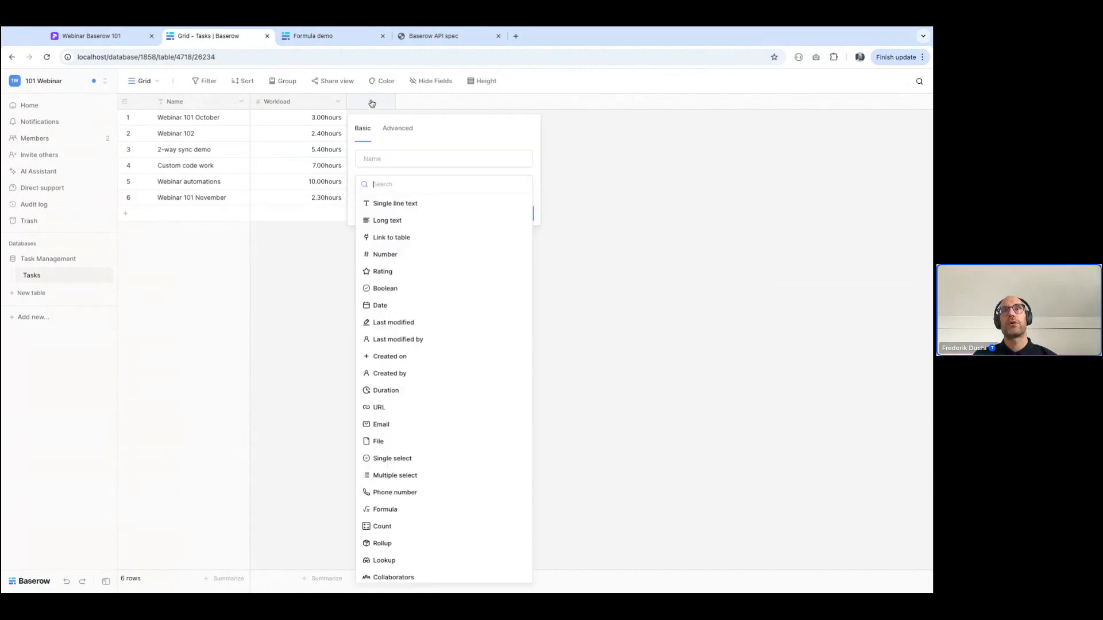
type("date")
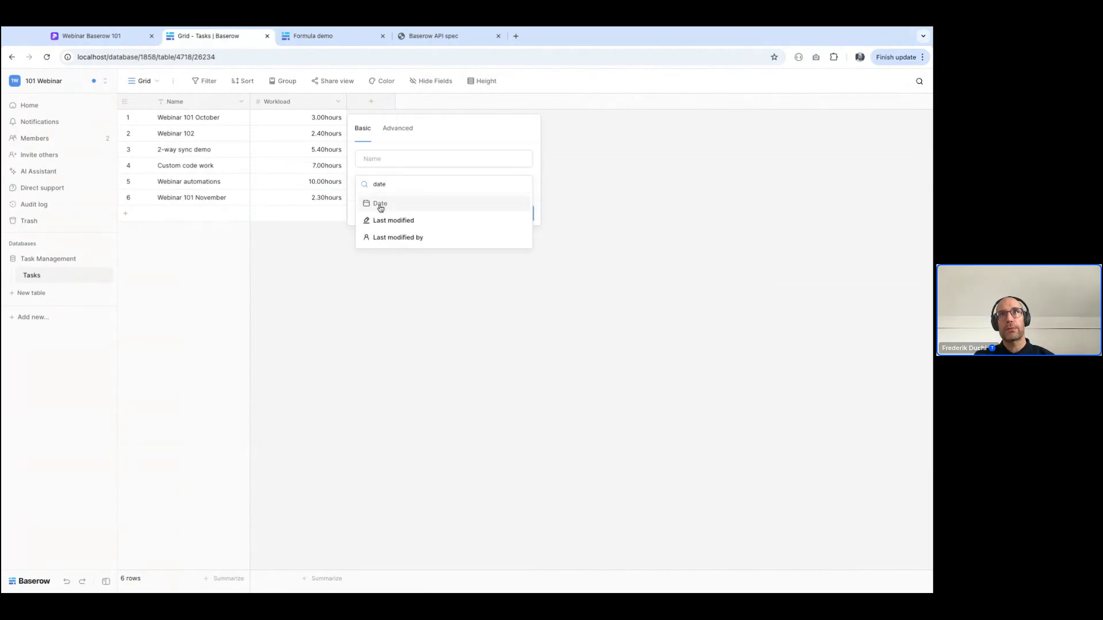
left_click(380, 206)
left_click(471, 215)
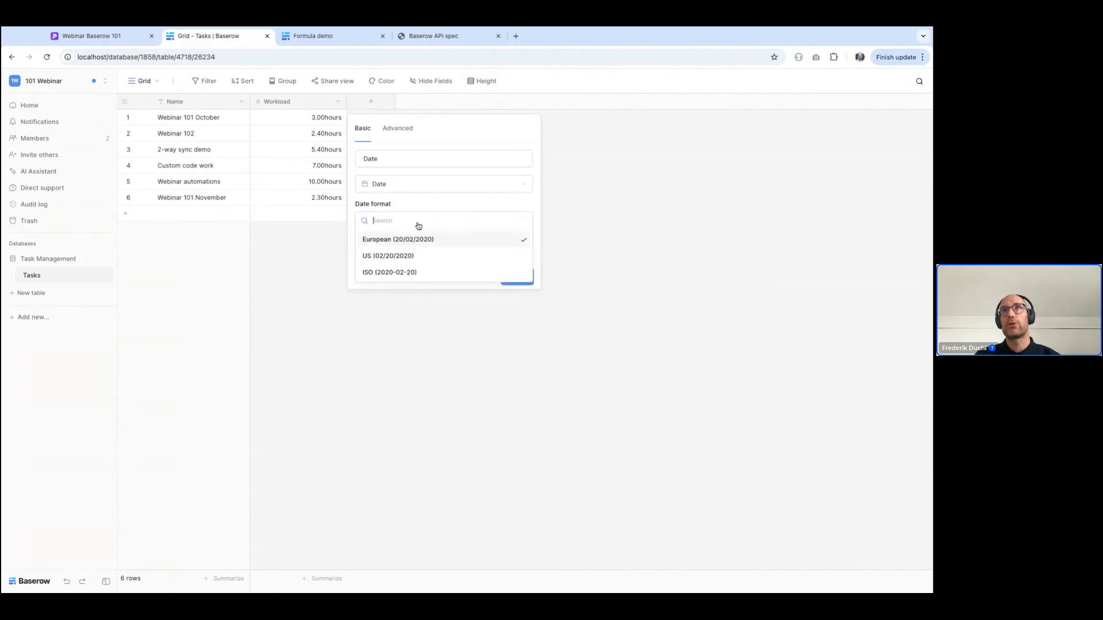
left_click(404, 272)
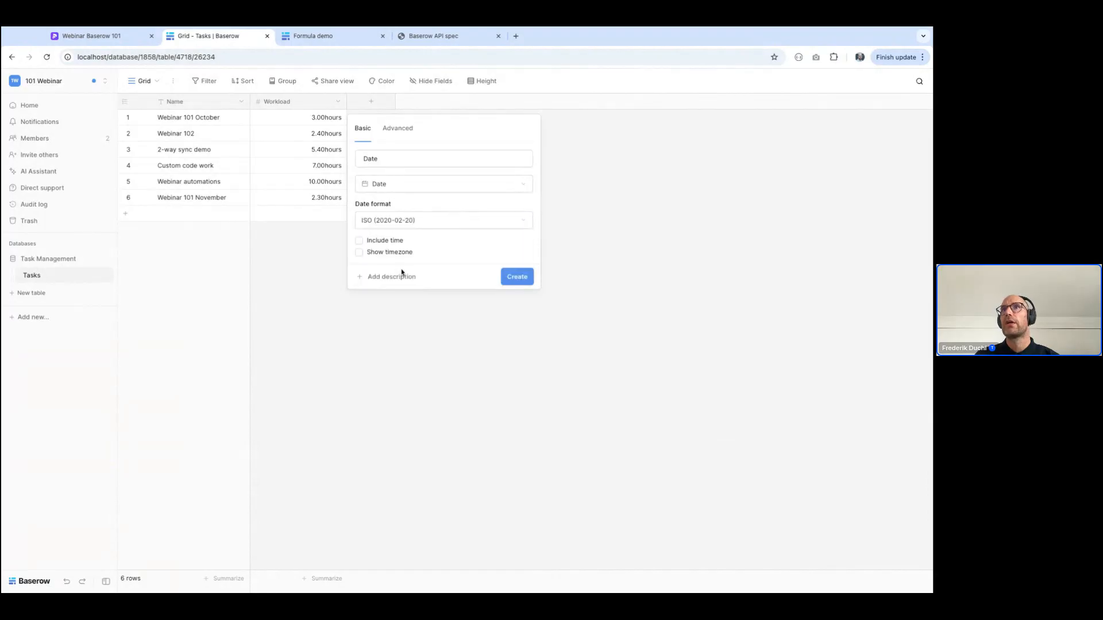
left_click(529, 276)
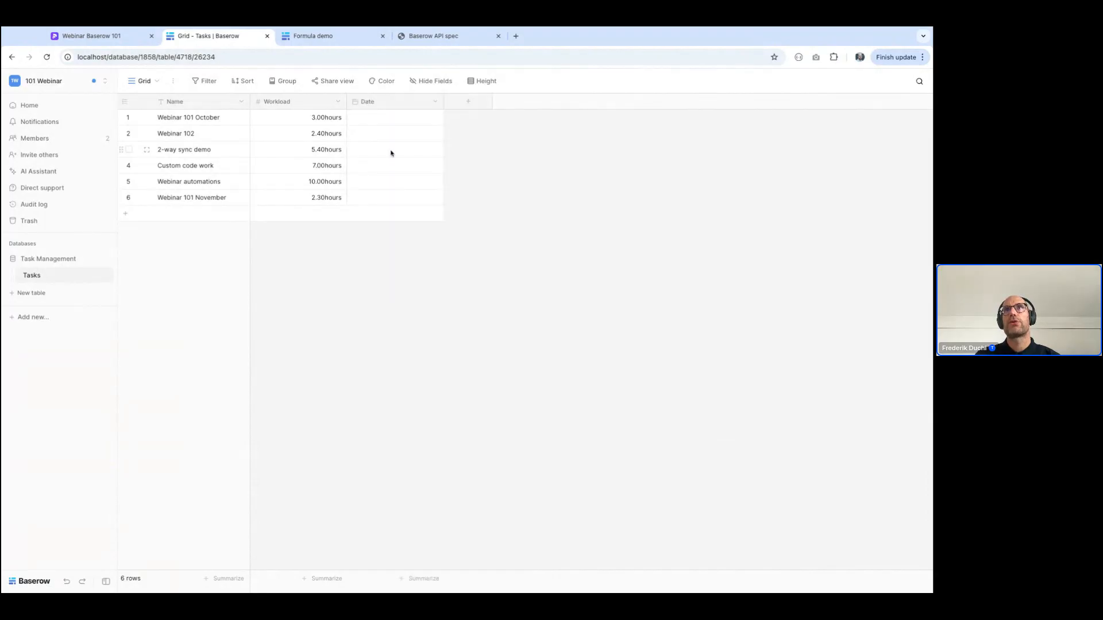
Set the dates of the first three tasks to 2025-10-13, 2025-10-21 and 2025-10-16
left_click(377, 122)
left_click(377, 123)
left_click(369, 219)
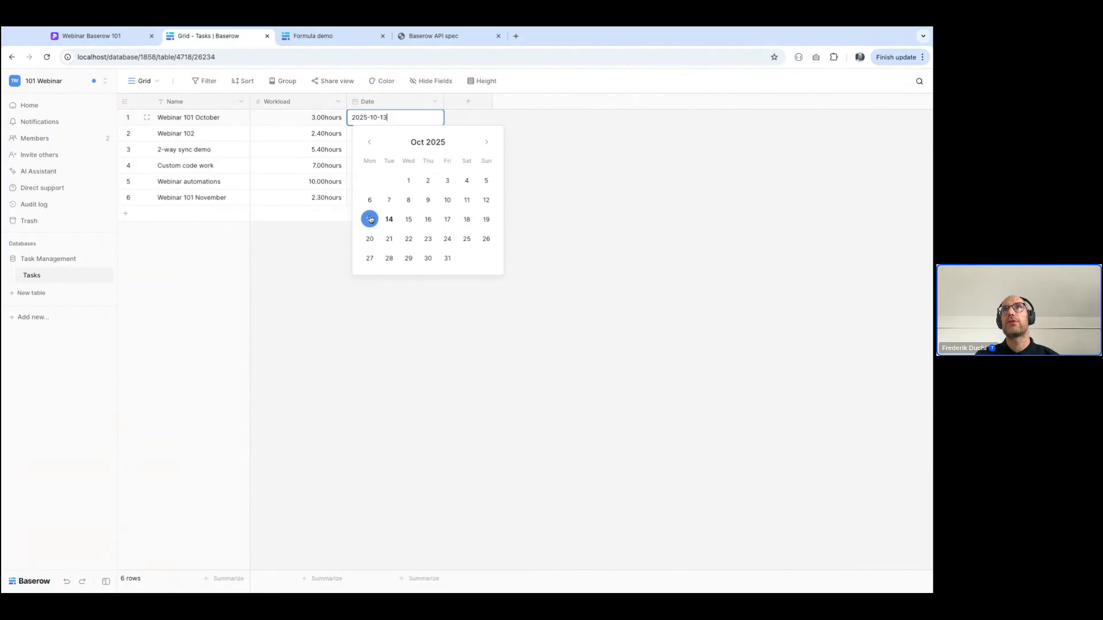
left_click(332, 136)
double_click(374, 133)
left_click(387, 253)
left_click(302, 185)
double_click(362, 149)
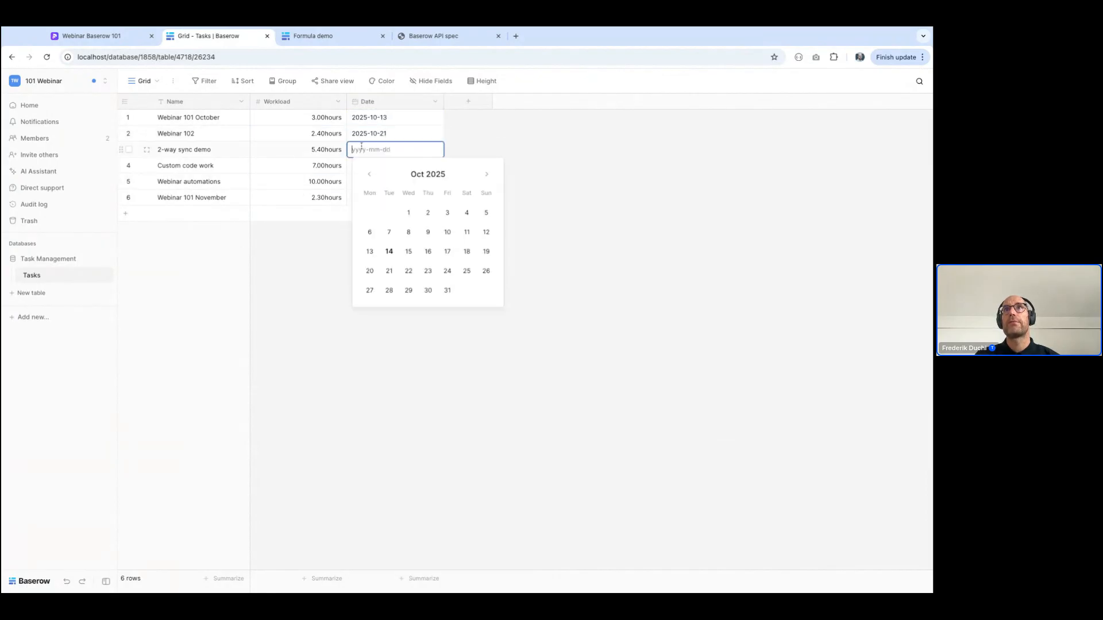
left_click(428, 251)
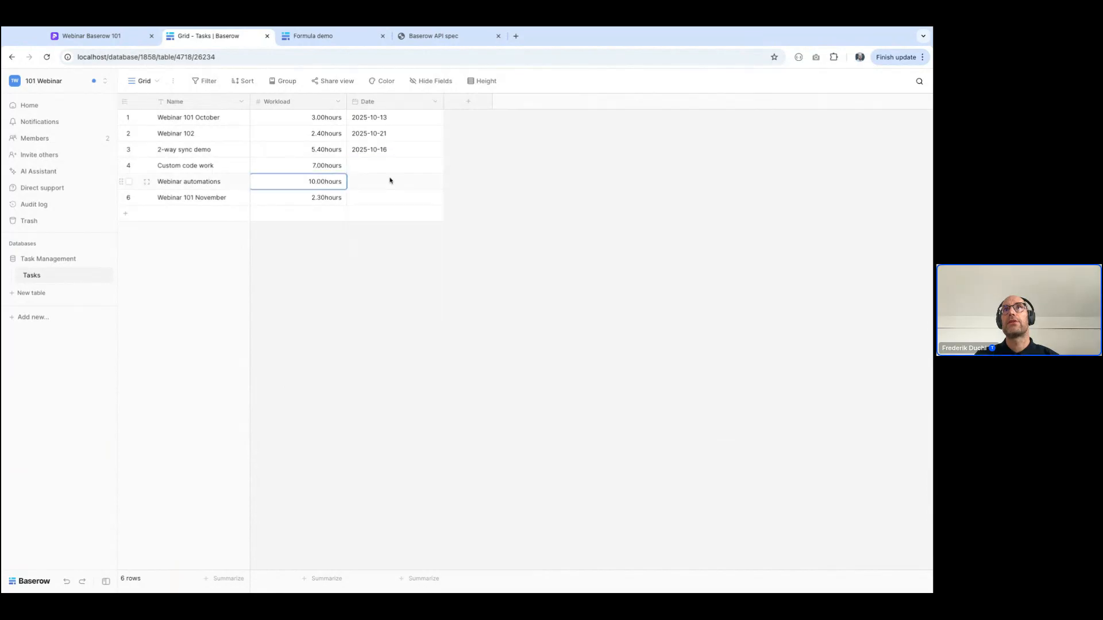
Date Custom code work and Webinar automations 2025-11-21, and Webinar 101 November 2026-02-04
double_click(380, 164)
left_click(487, 190)
left_click(448, 287)
left_click(300, 173)
double_click(362, 182)
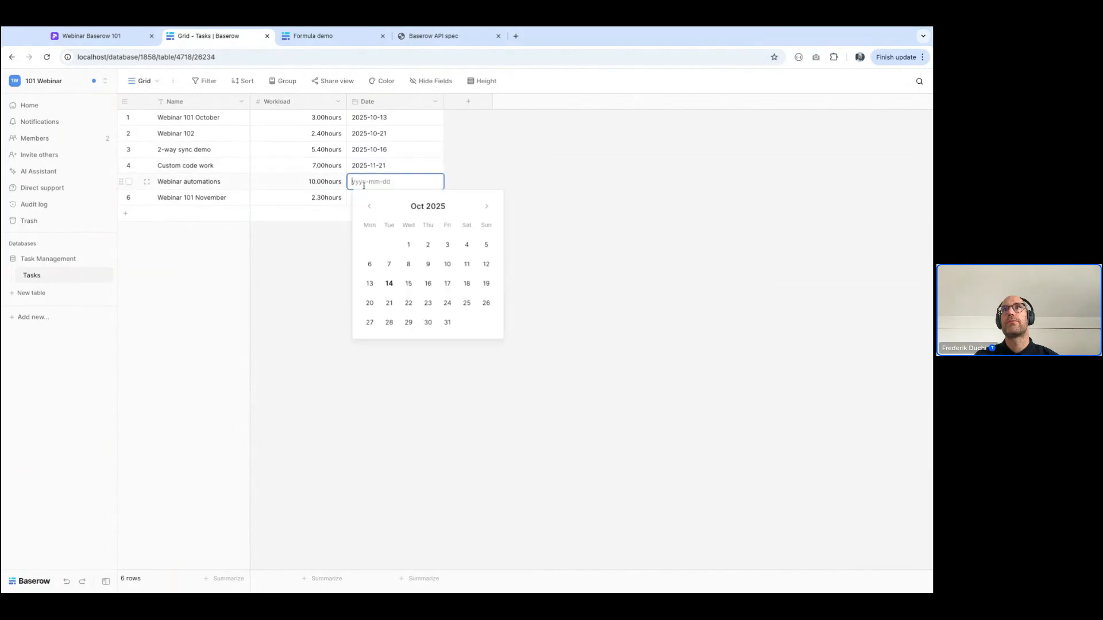
left_click(447, 303)
left_click(321, 201)
double_click(384, 200)
left_click(487, 222)
left_click(487, 223)
left_click(487, 223)
left_click(487, 223)
left_click(407, 283)
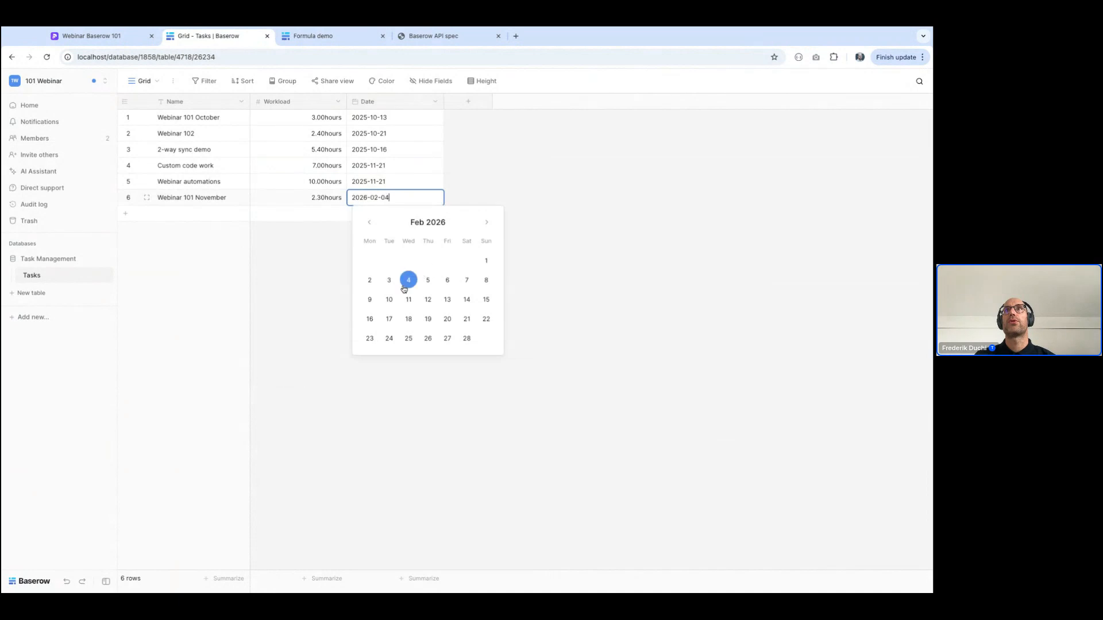
left_click(294, 309)
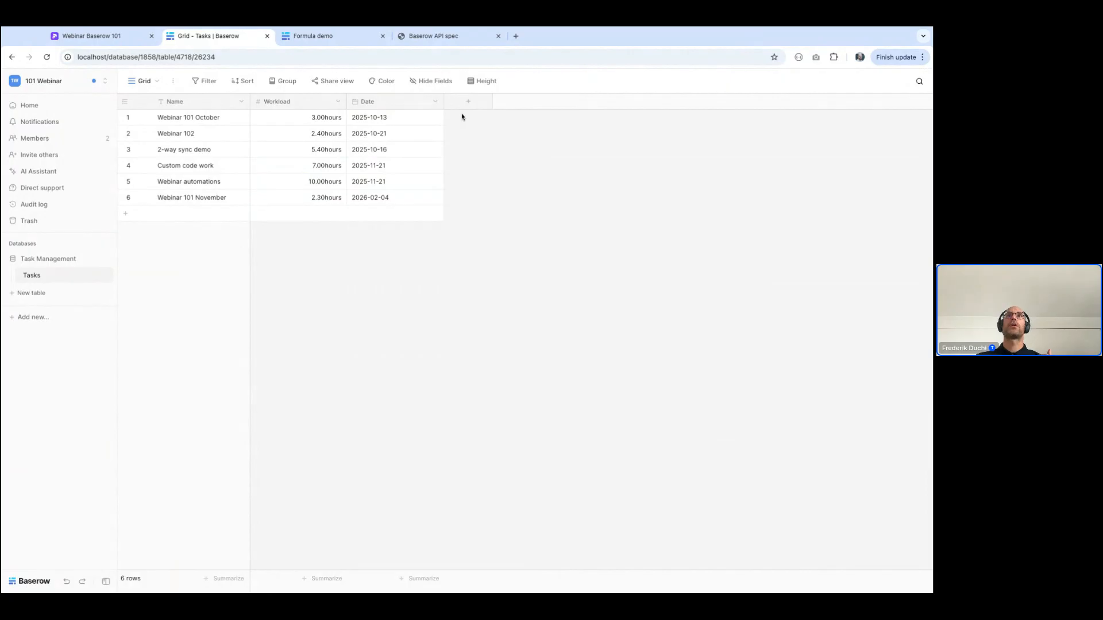
Narrow the Date column slightly and start a Single select field with the options "To do", "In progress" and "Complete"
left_click_drag(443, 104, 430, 106)
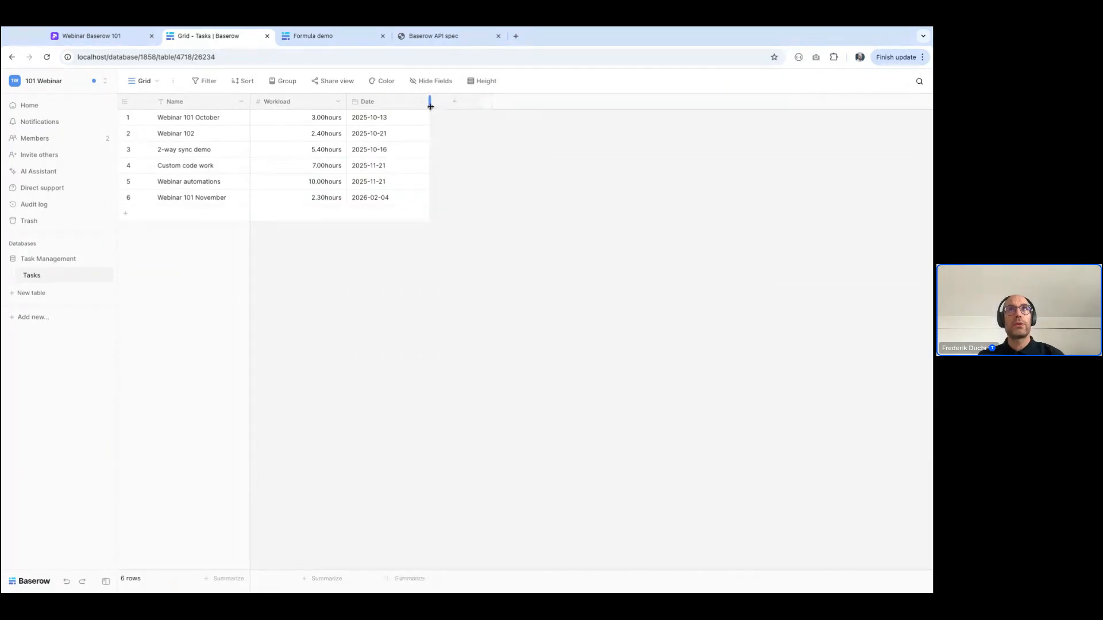
left_click(454, 107)
type("singl")
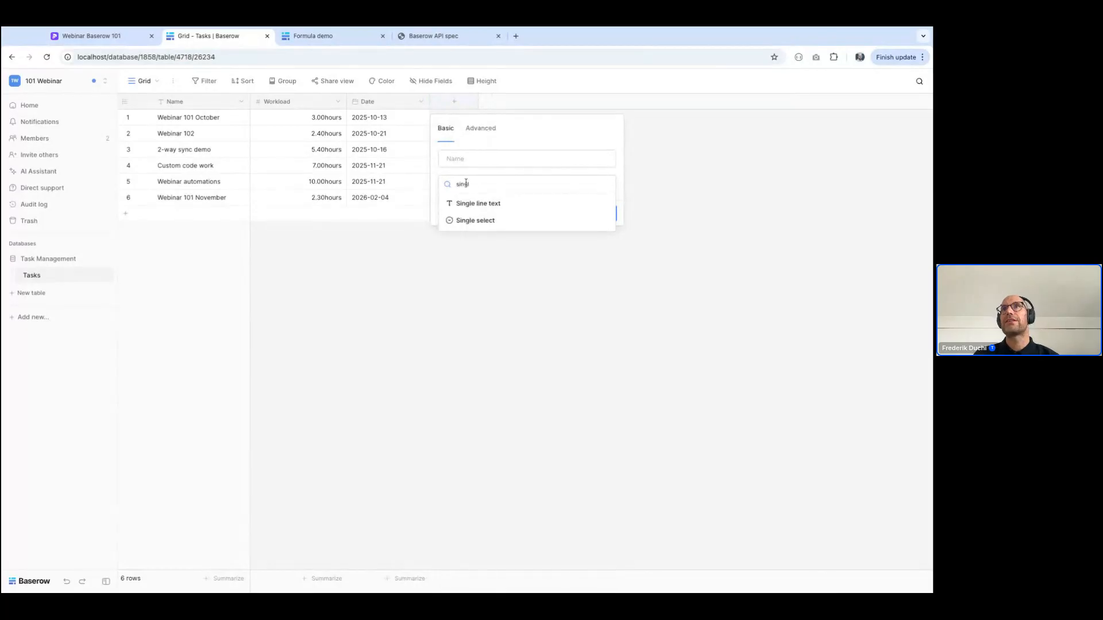
left_click(474, 222)
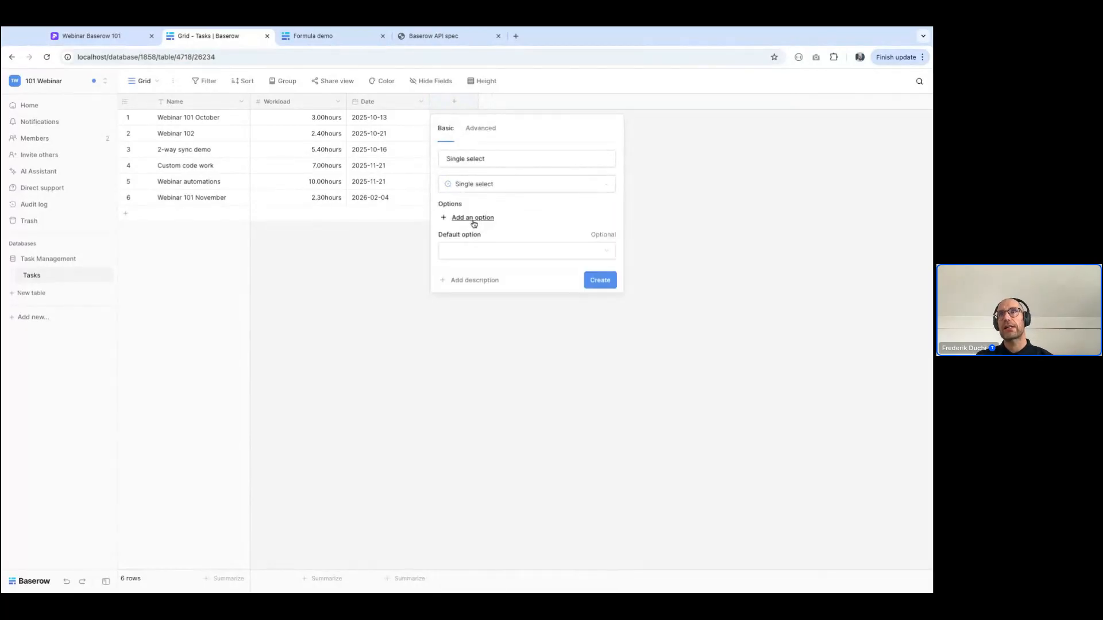
type("To do")
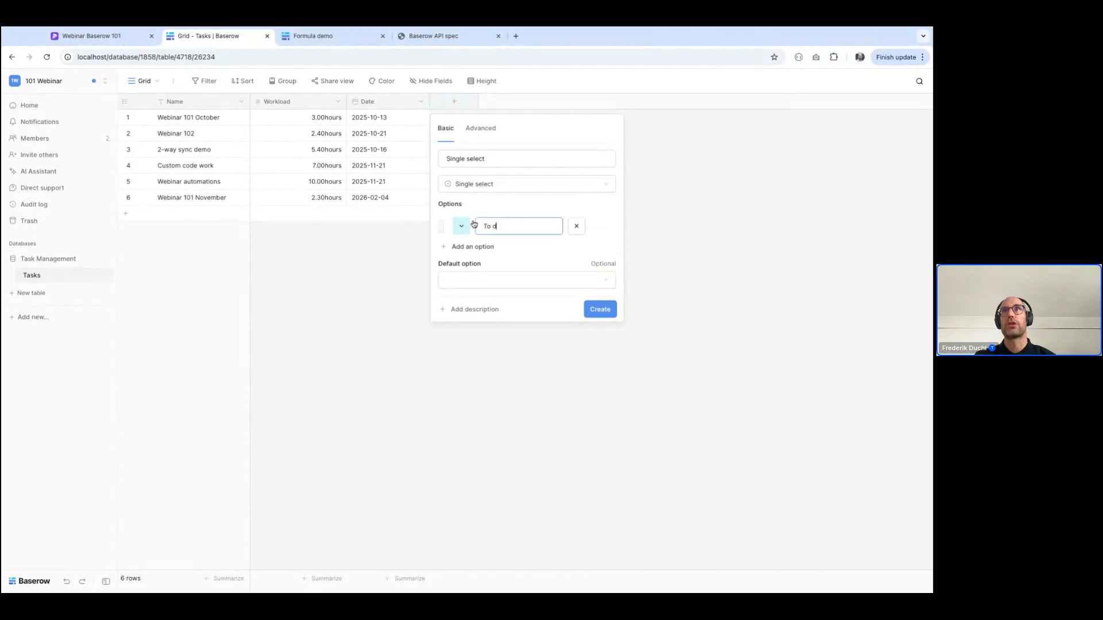
left_click(463, 248)
type("In progress")
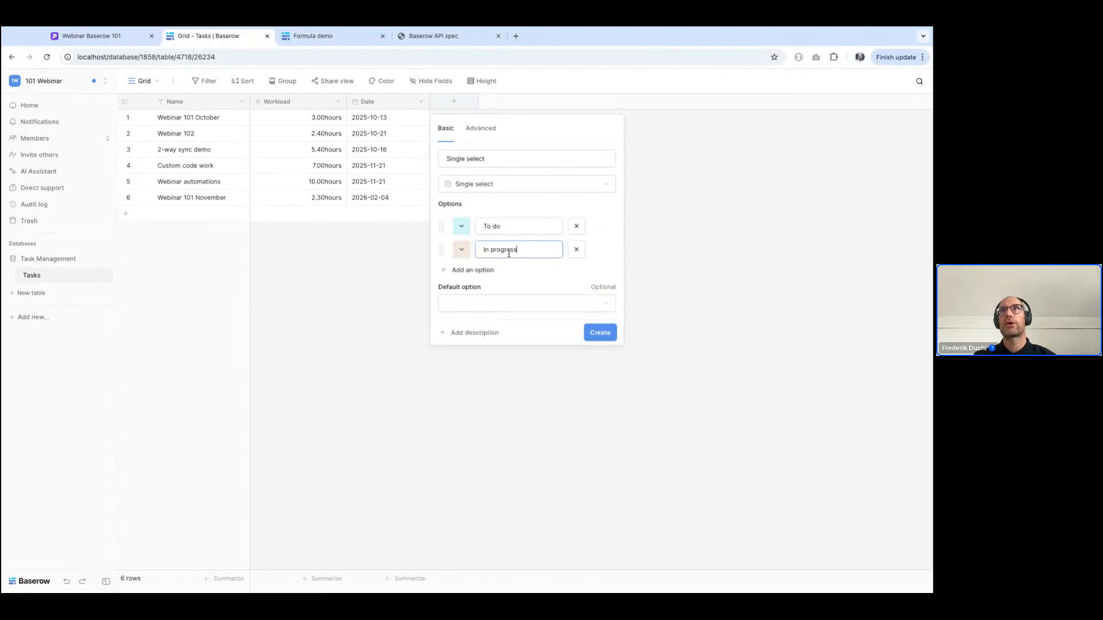
left_click(483, 270)
type("Complete")
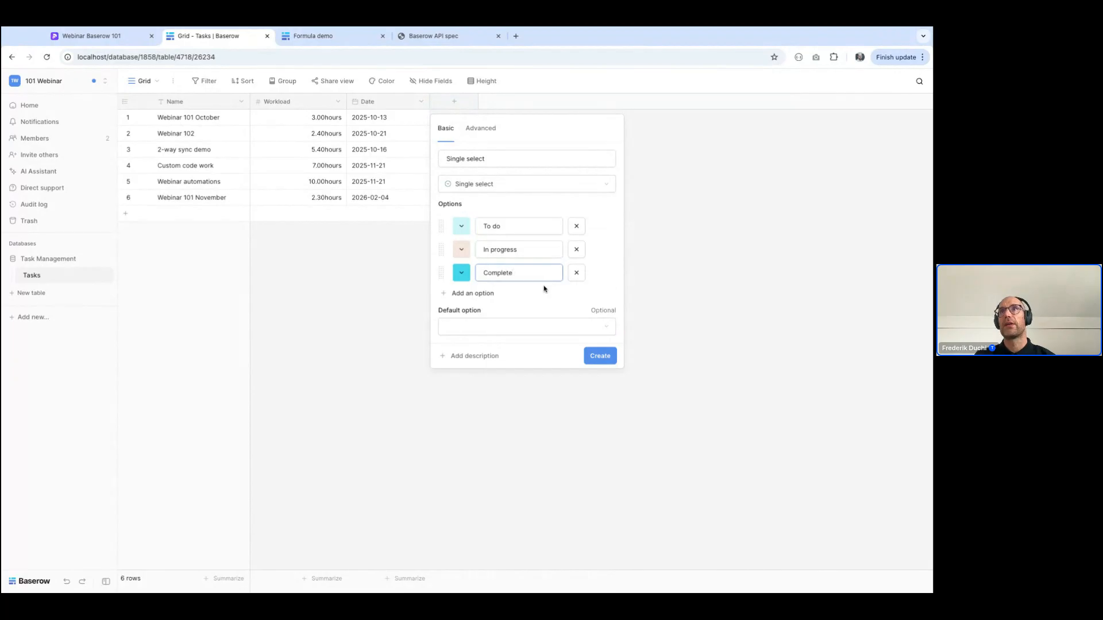
Colour the Complete option light green, In progress light orange and To do light cyan
left_click(465, 280)
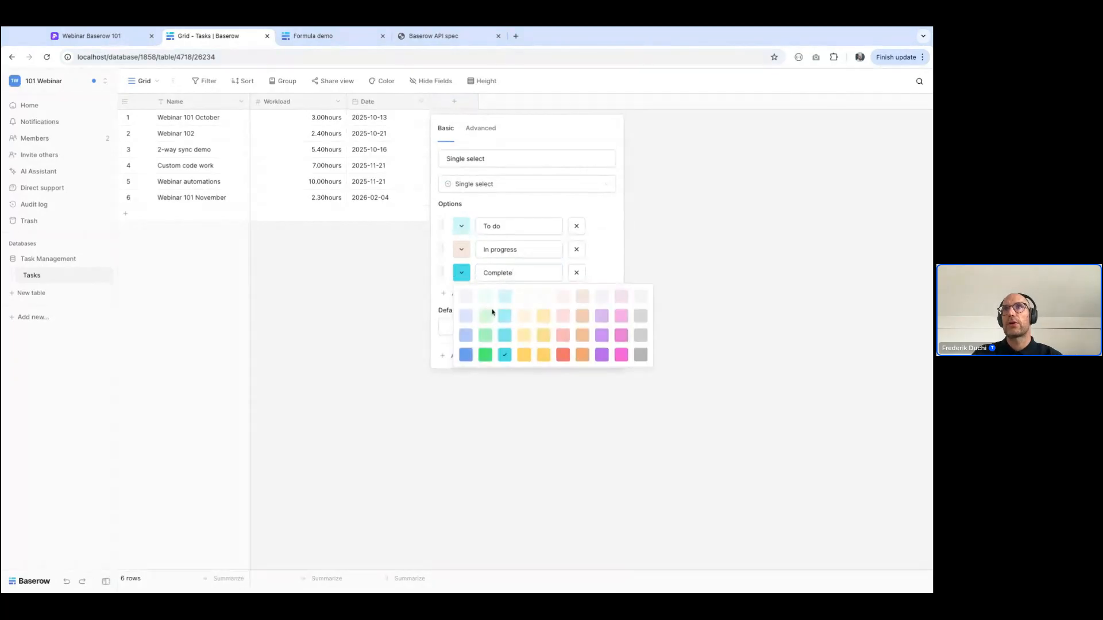
left_click(489, 314)
left_click(461, 250)
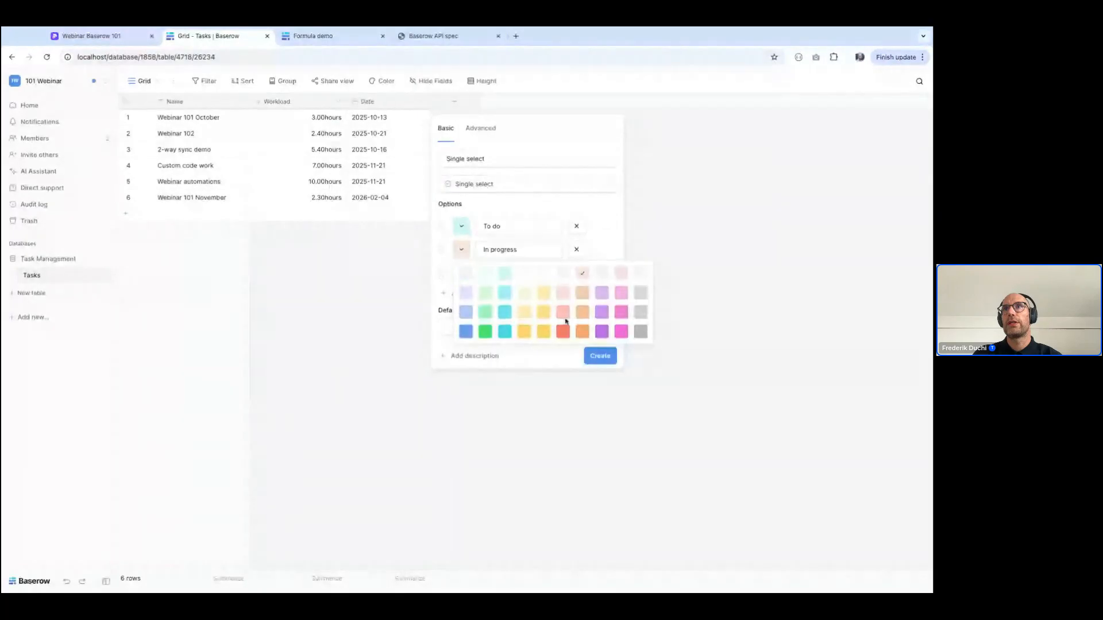
left_click(548, 301)
left_click(462, 226)
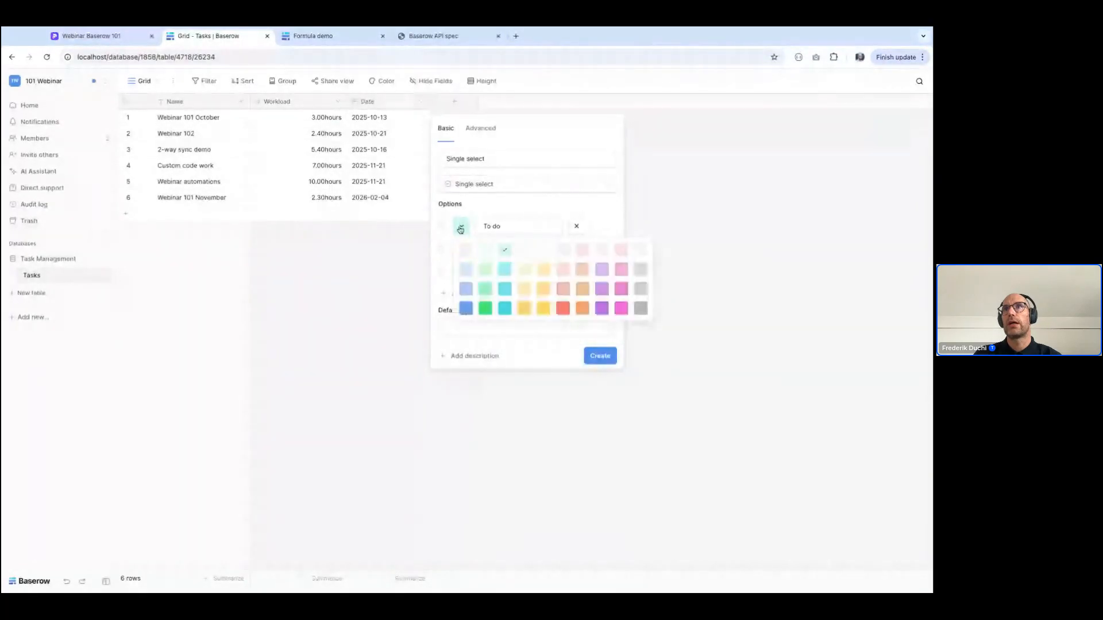
left_click(483, 286)
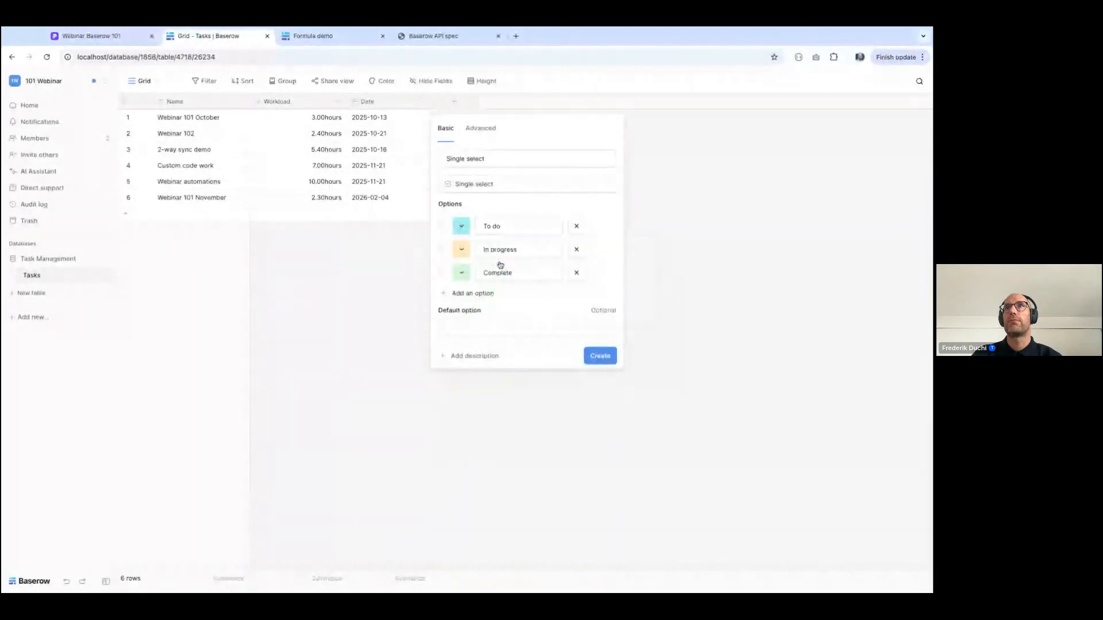
Create the single select field with To do as its default option, and add an empty seventh row to the table
left_click(461, 325)
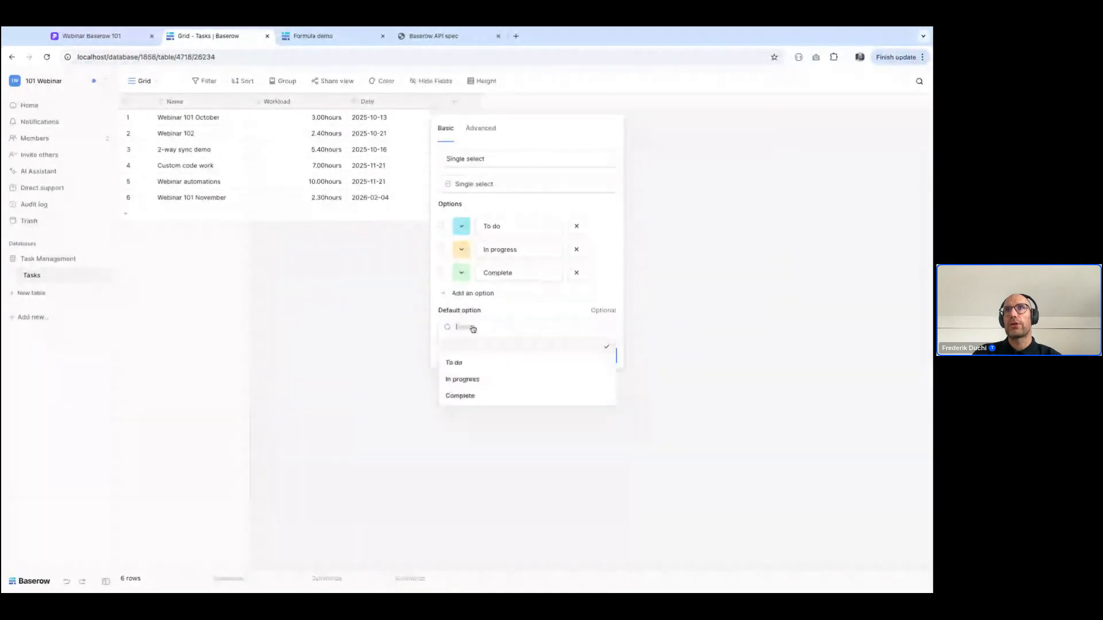
left_click(470, 364)
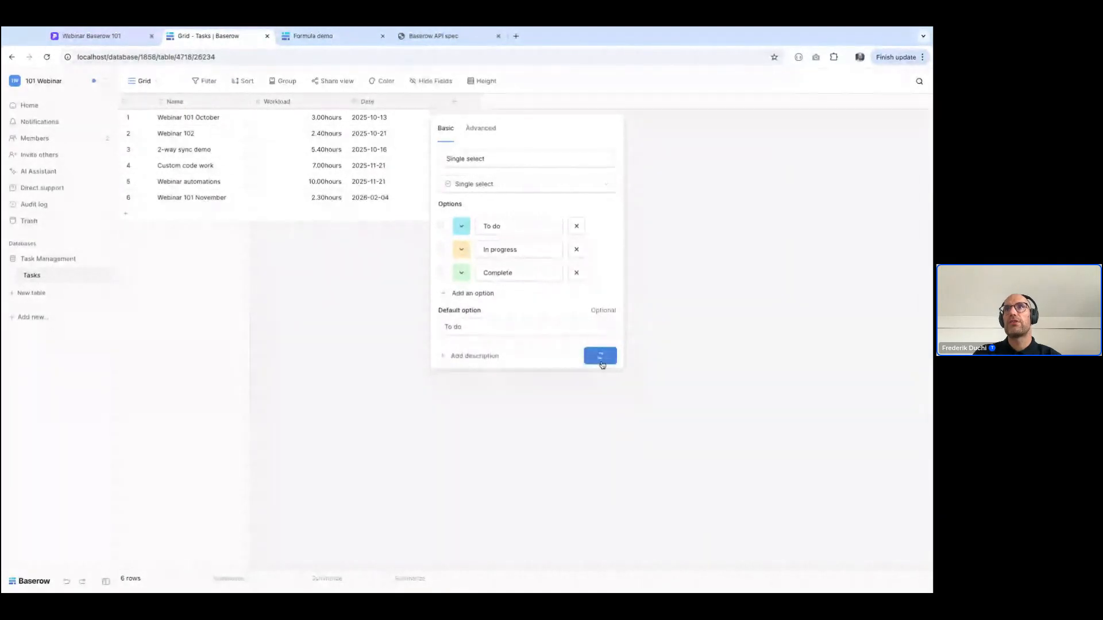
left_click(598, 360)
left_click(206, 213)
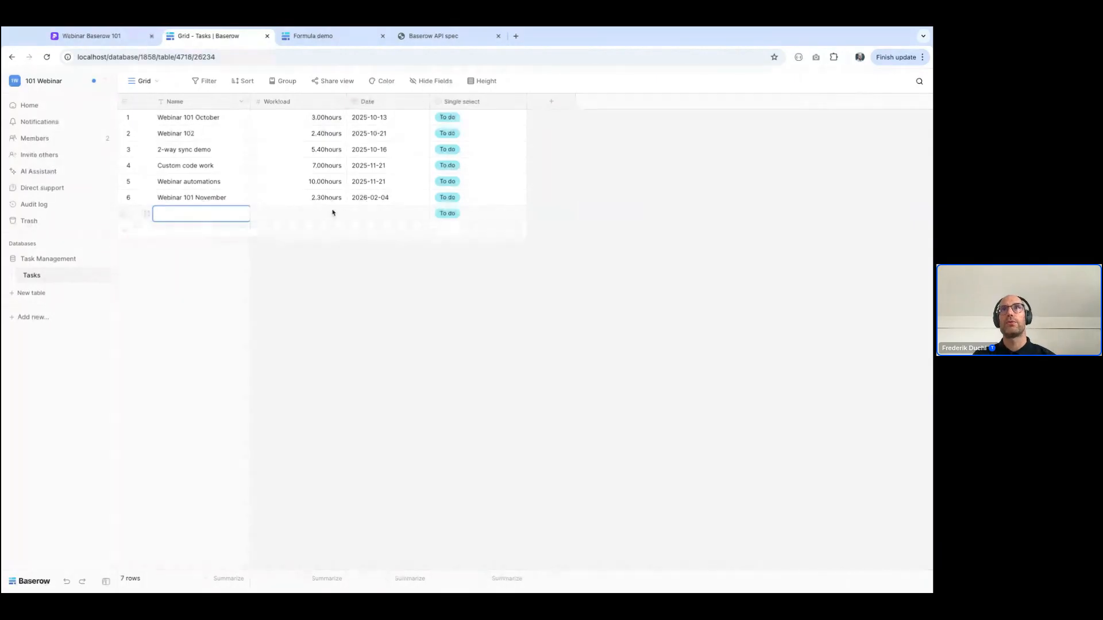
Delete the empty seventh row and narrow the Single select and Workload columns
right_click(303, 217)
left_click(345, 337)
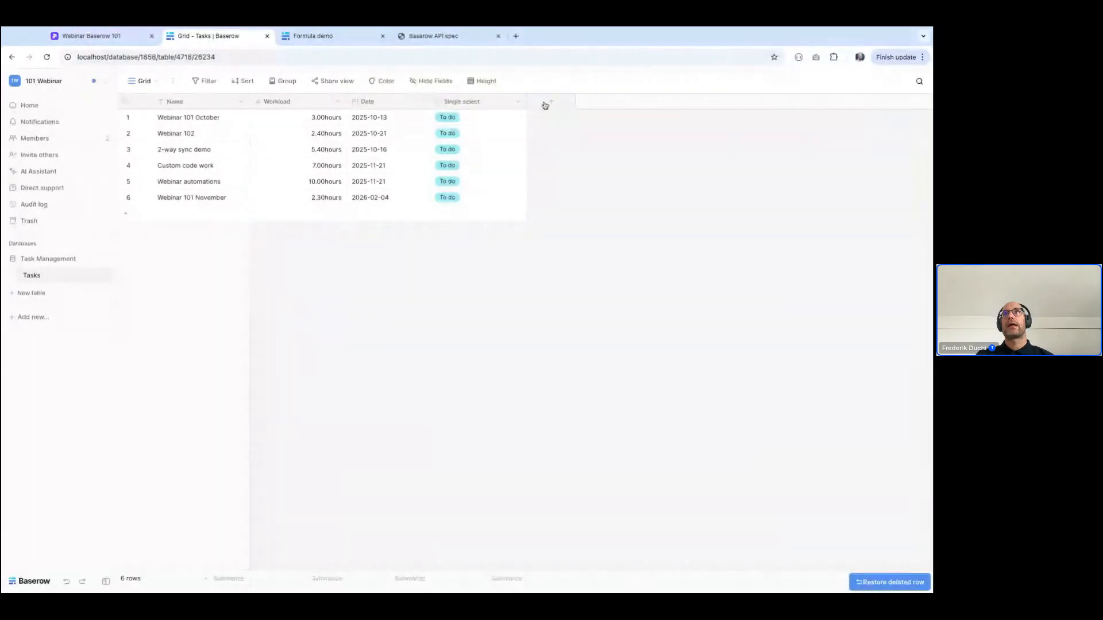
left_click_drag(525, 101, 501, 100)
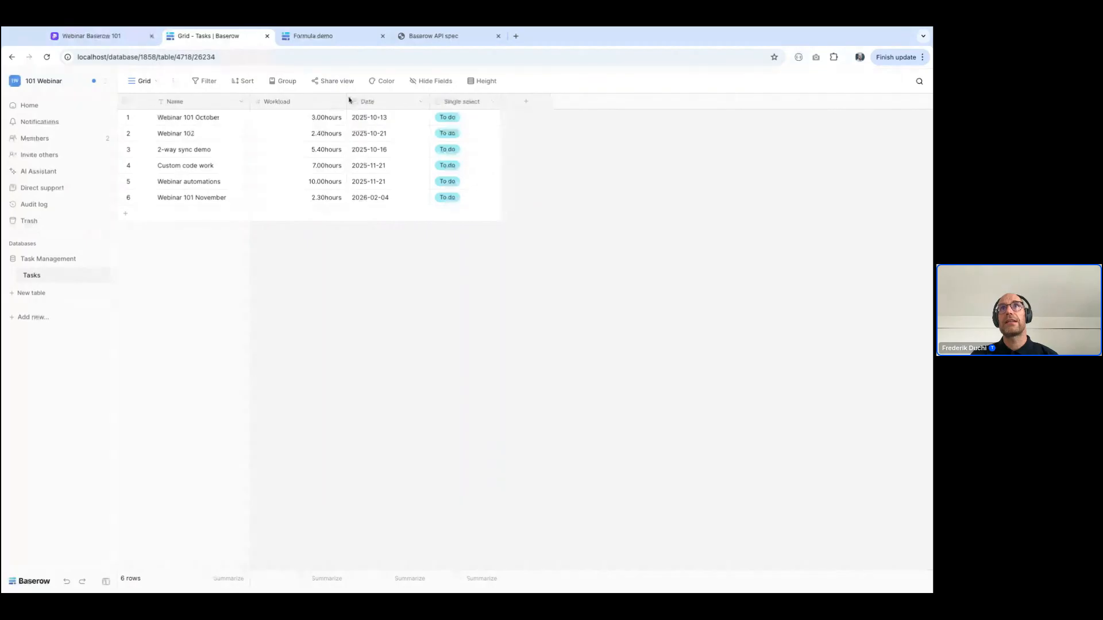
left_click_drag(343, 102, 310, 101)
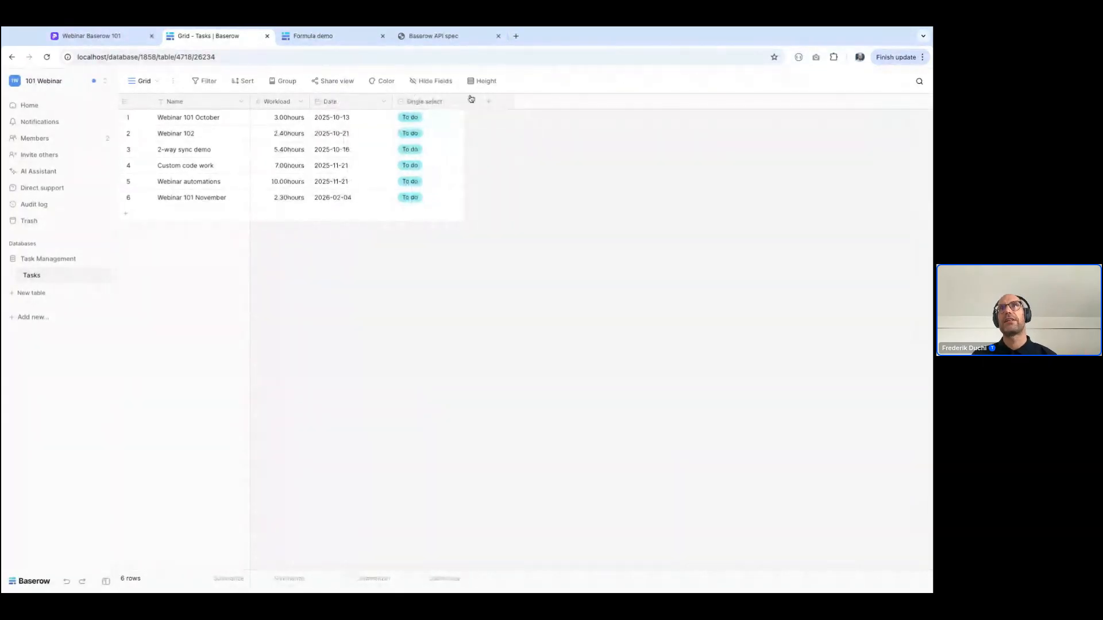
Add a File field named "Assets" to the Tasks table
left_click(491, 109)
type("file")
left_click(499, 205)
left_click(500, 161)
type("Assets")
key("Return")
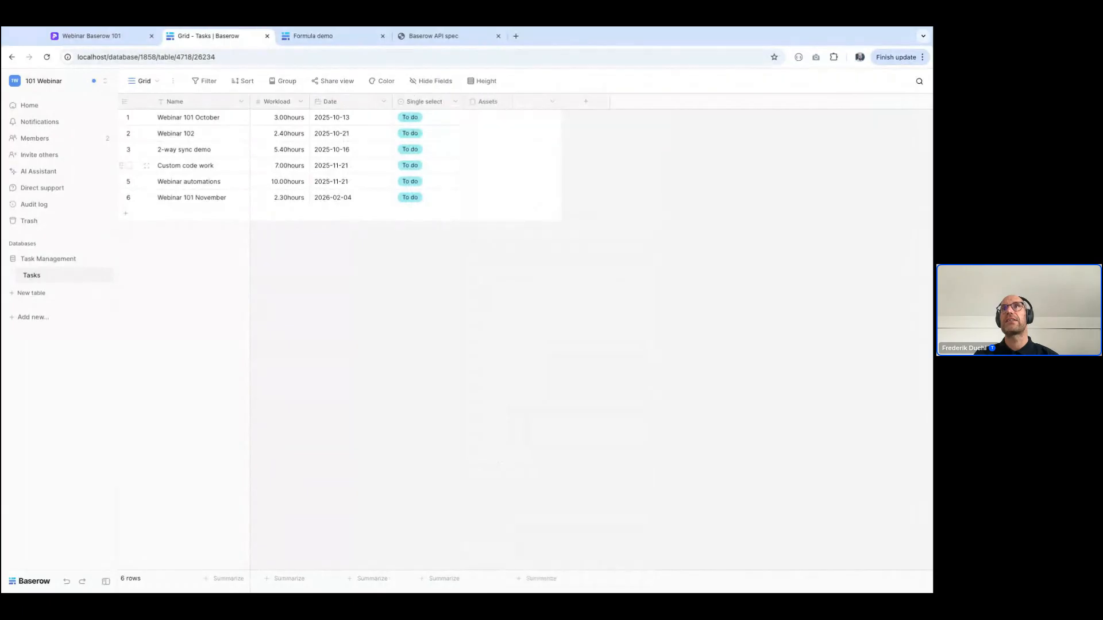
Upload a file from the device to the Assets cell of the Custom code work task
left_click(485, 166)
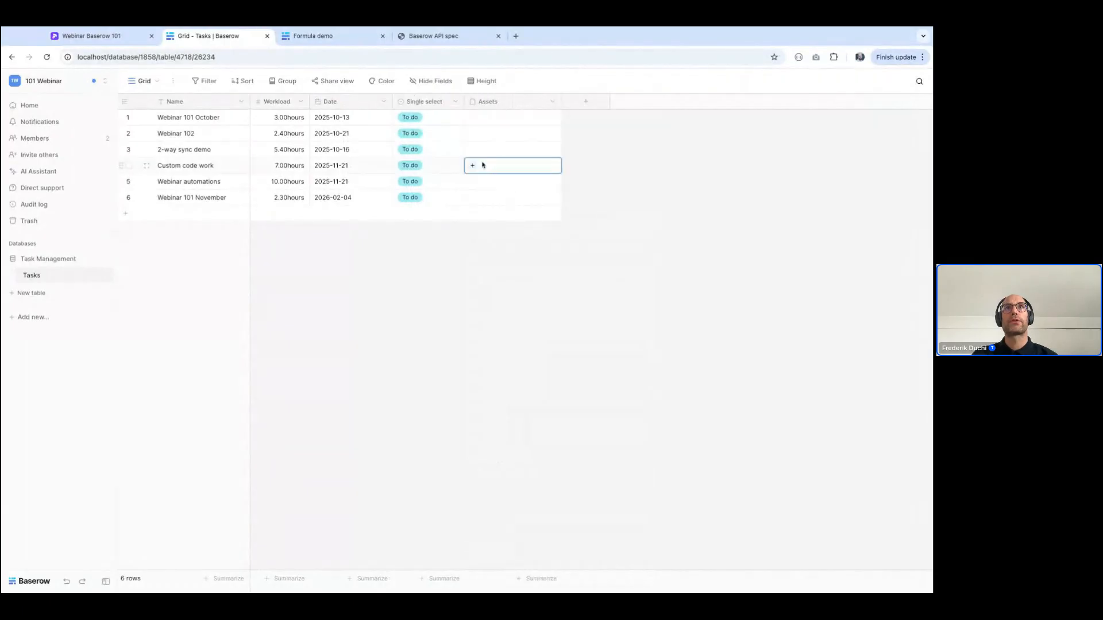
left_click(473, 166)
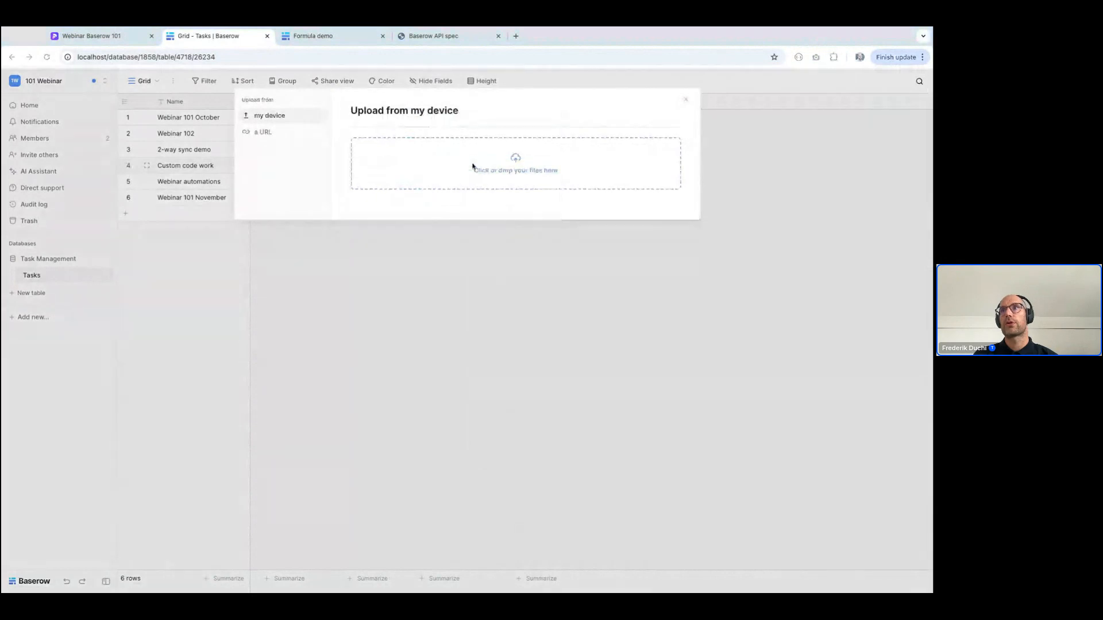
left_click(721, 447)
left_click(658, 252)
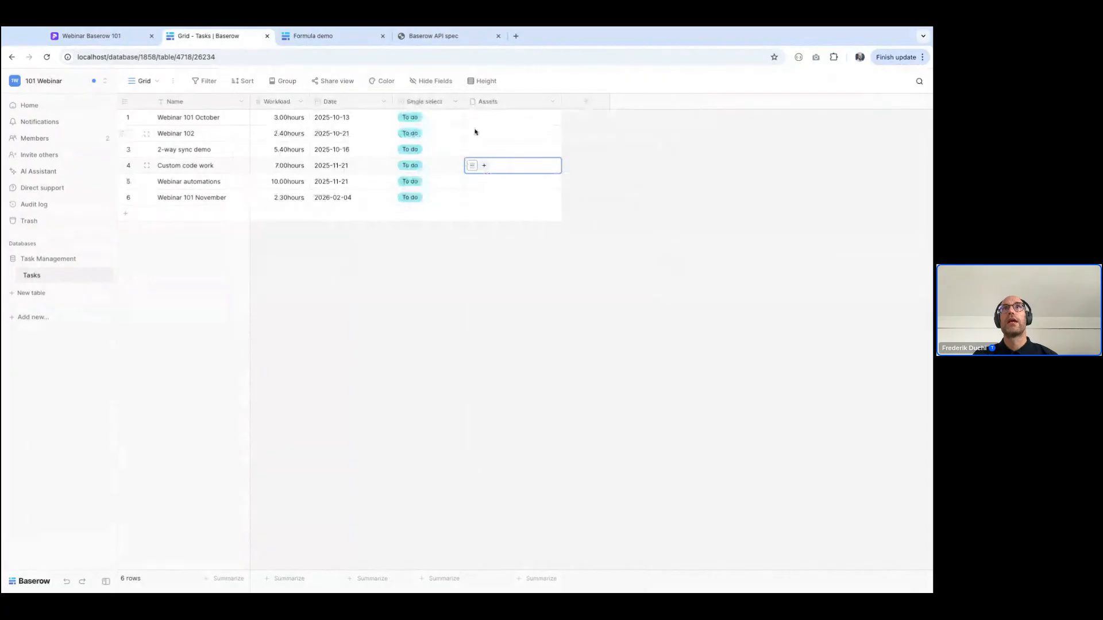
Upload four images to the Assets cell of the 2-way sync demo task and preview the first two
left_click(470, 149)
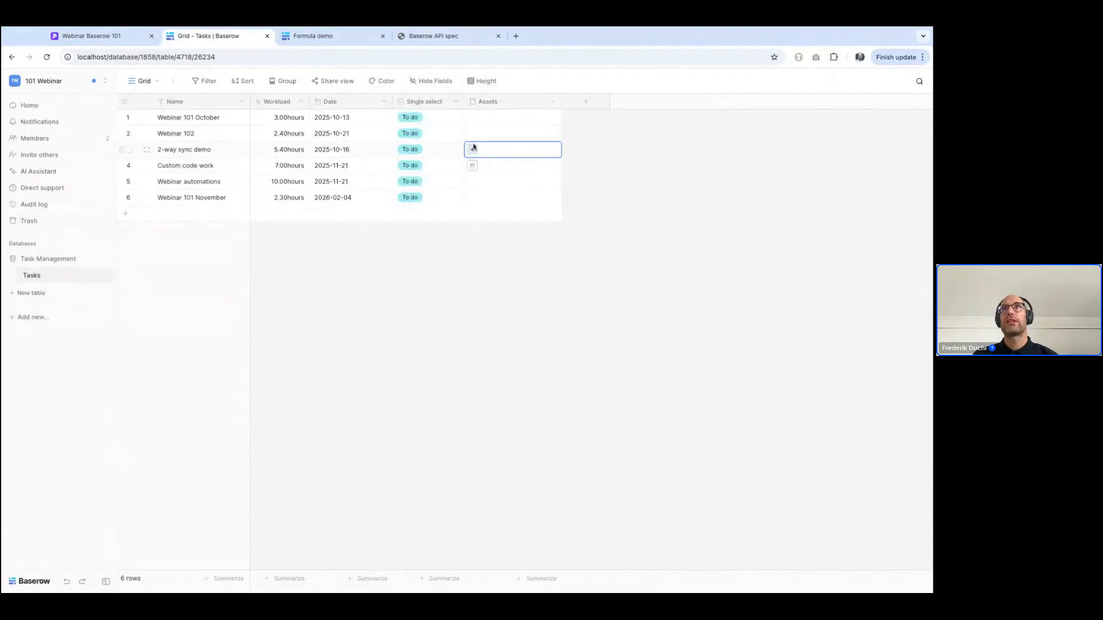
left_click(471, 150)
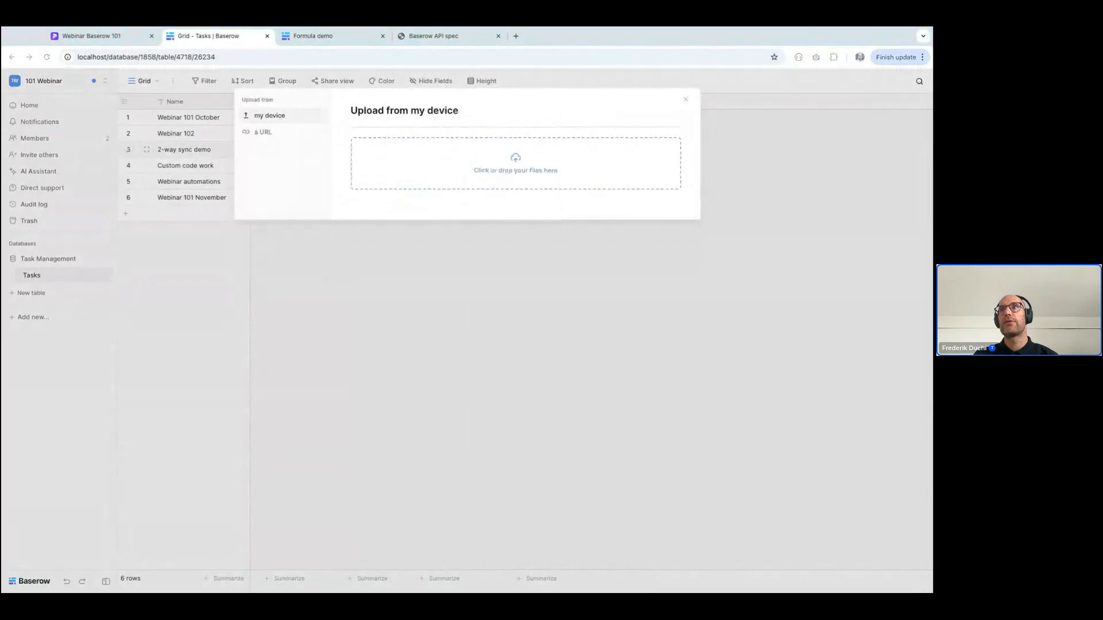
left_click(655, 339)
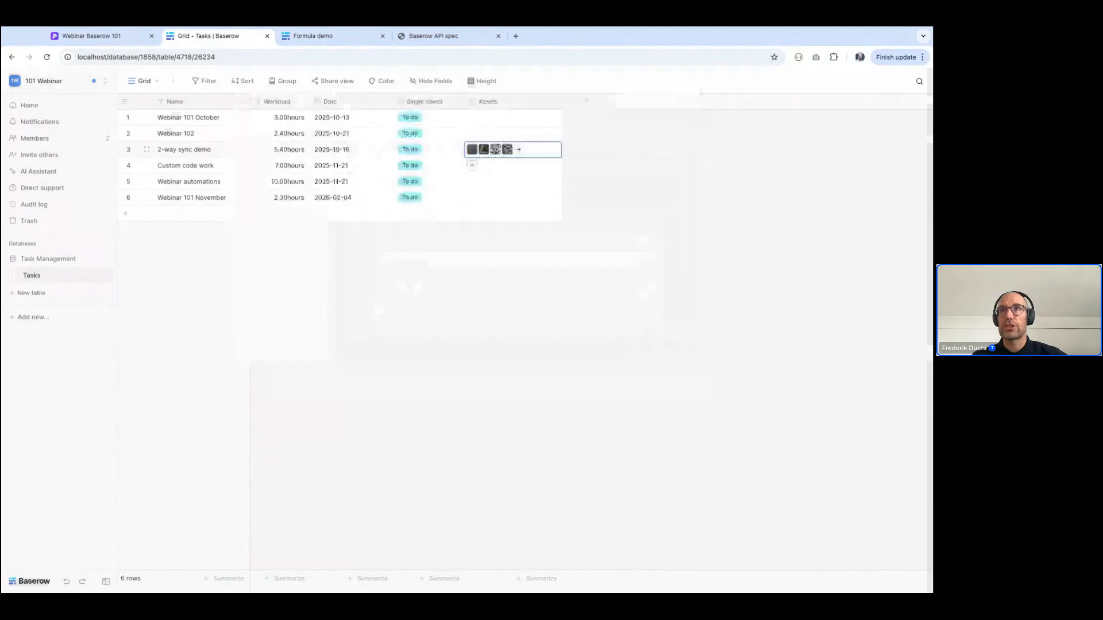
left_click(471, 149)
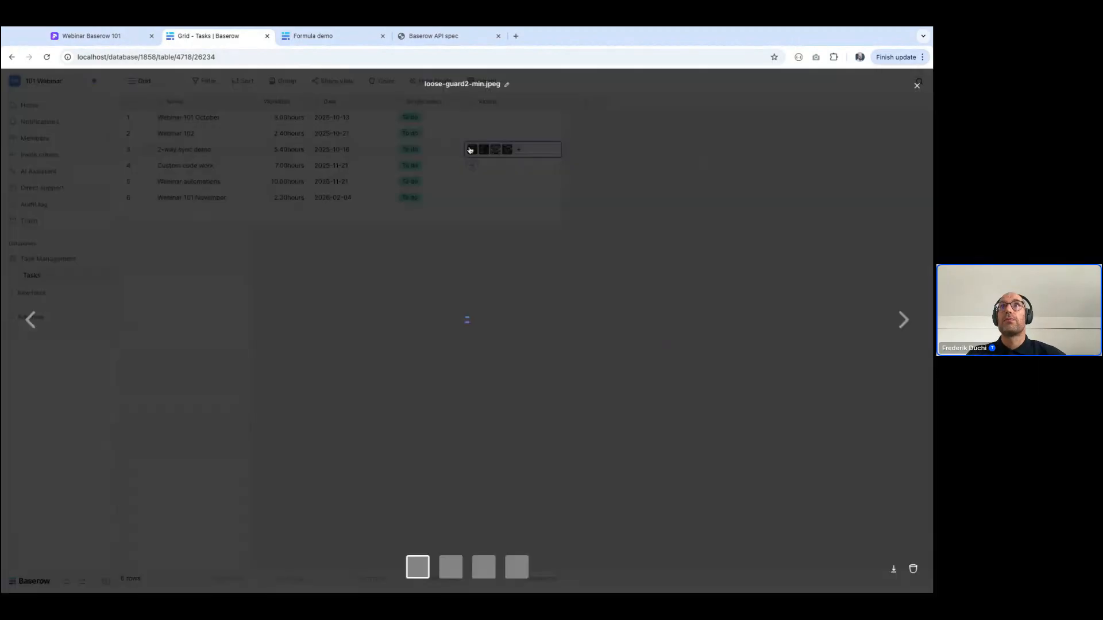
key("Right")
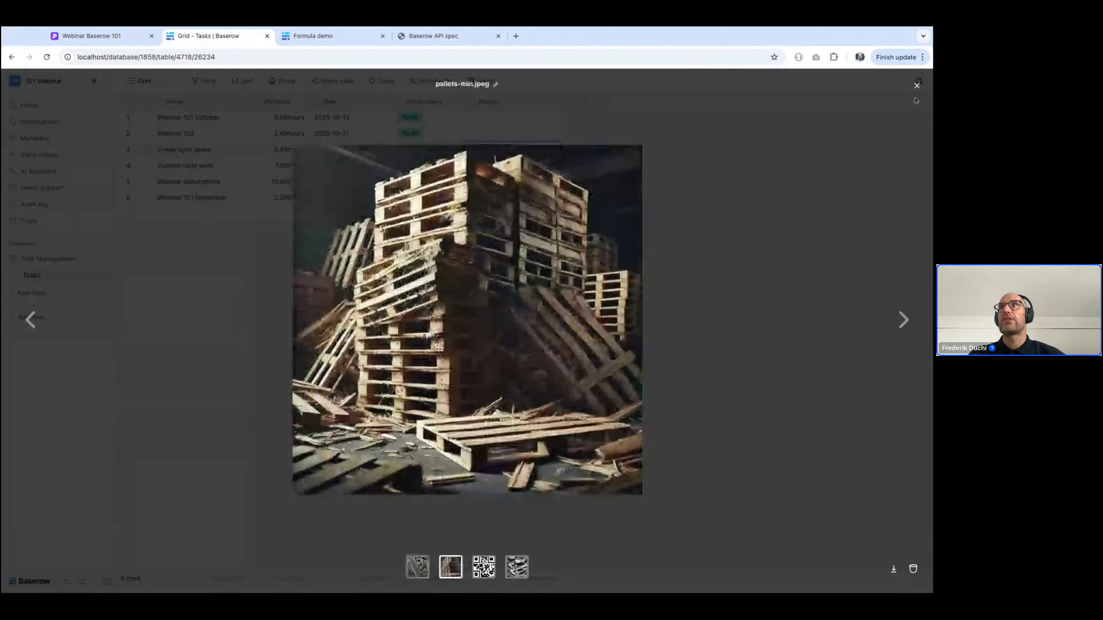
left_click(916, 86)
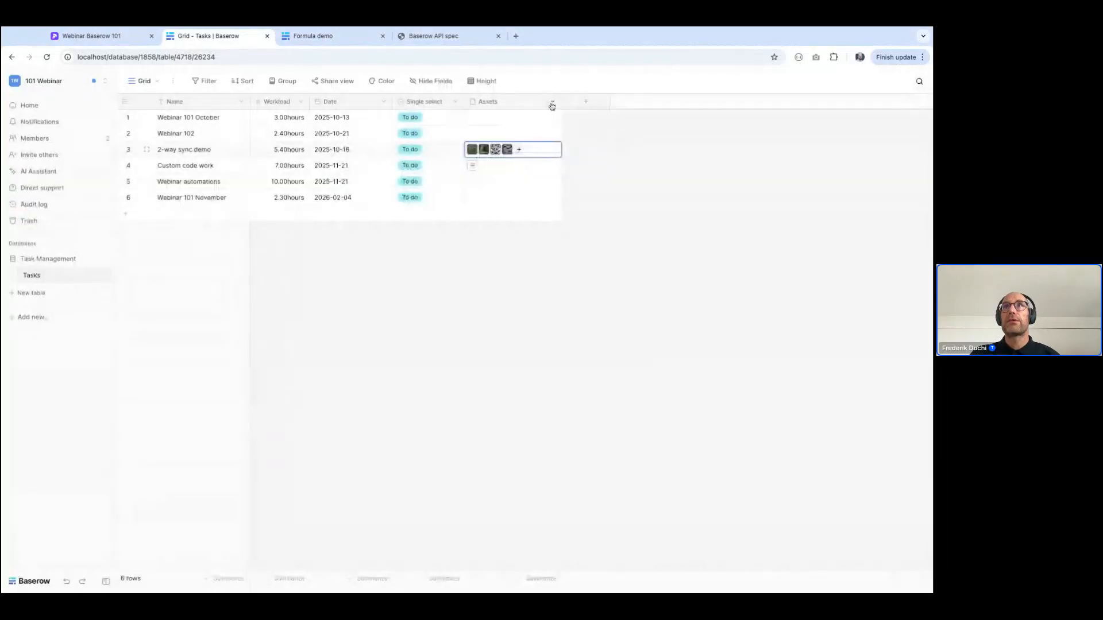
Add a Last modified field that includes the time and uses the ISO date format
left_click(586, 102)
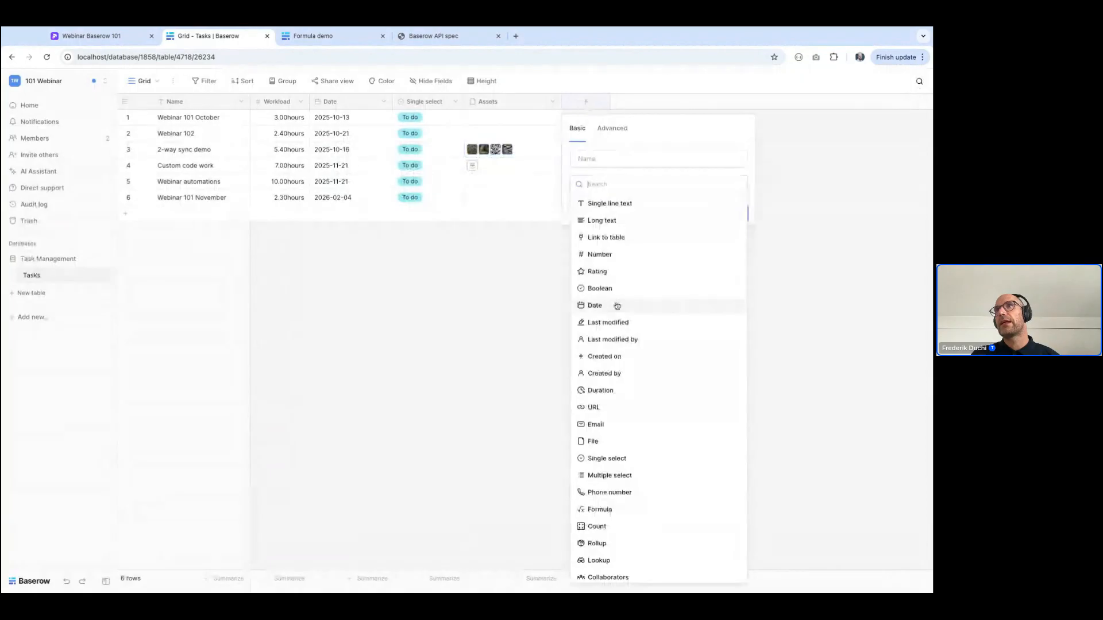
left_click(598, 323)
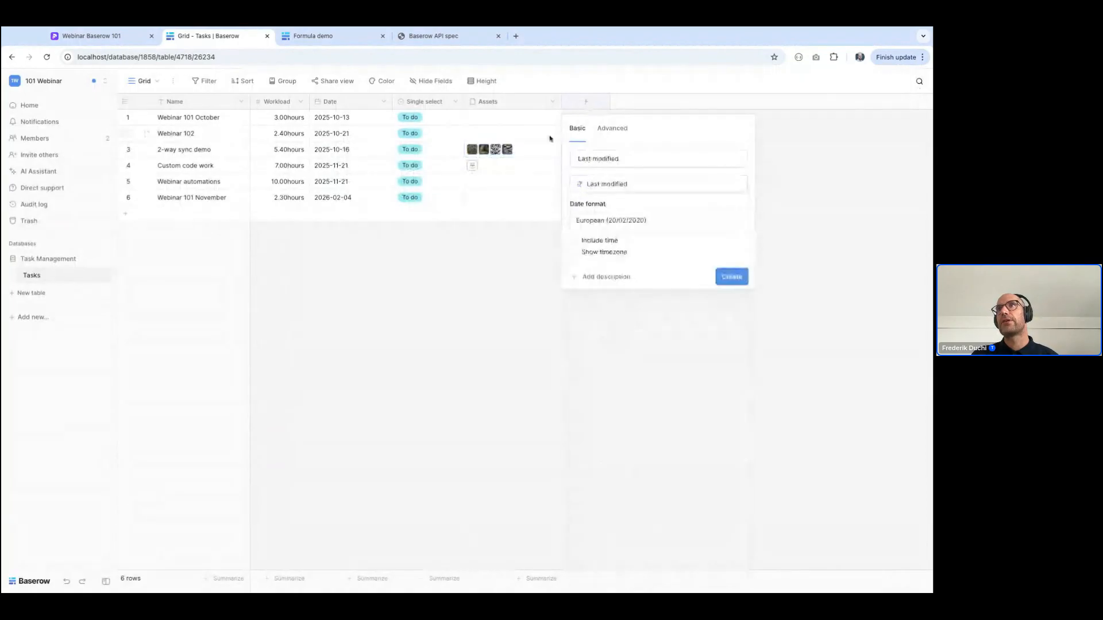
left_click(608, 241)
left_click(607, 222)
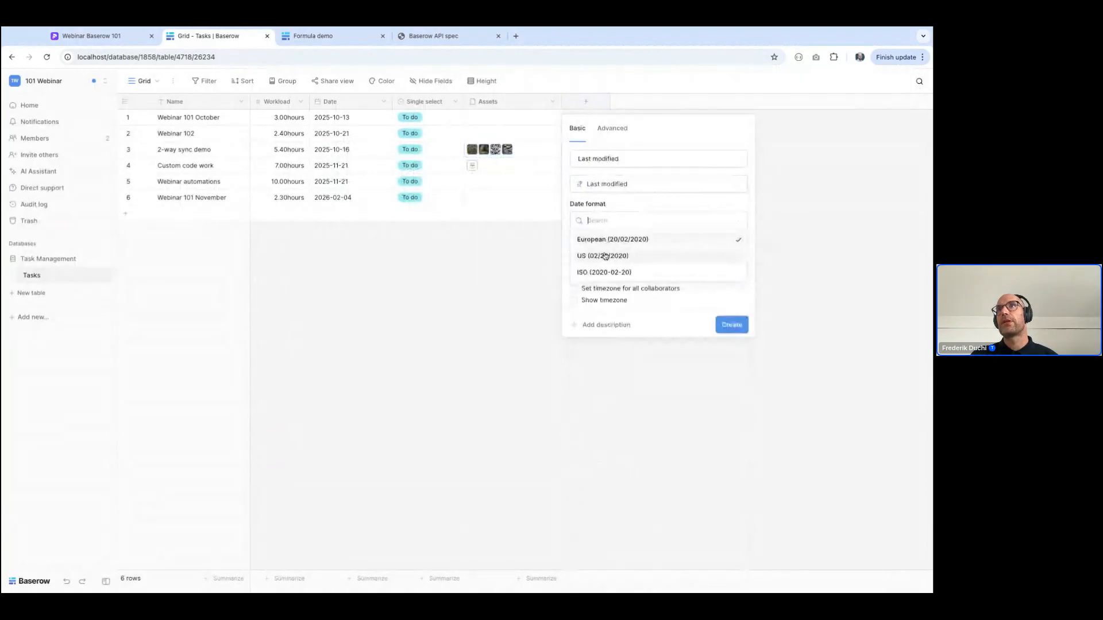
left_click(598, 272)
left_click(732, 325)
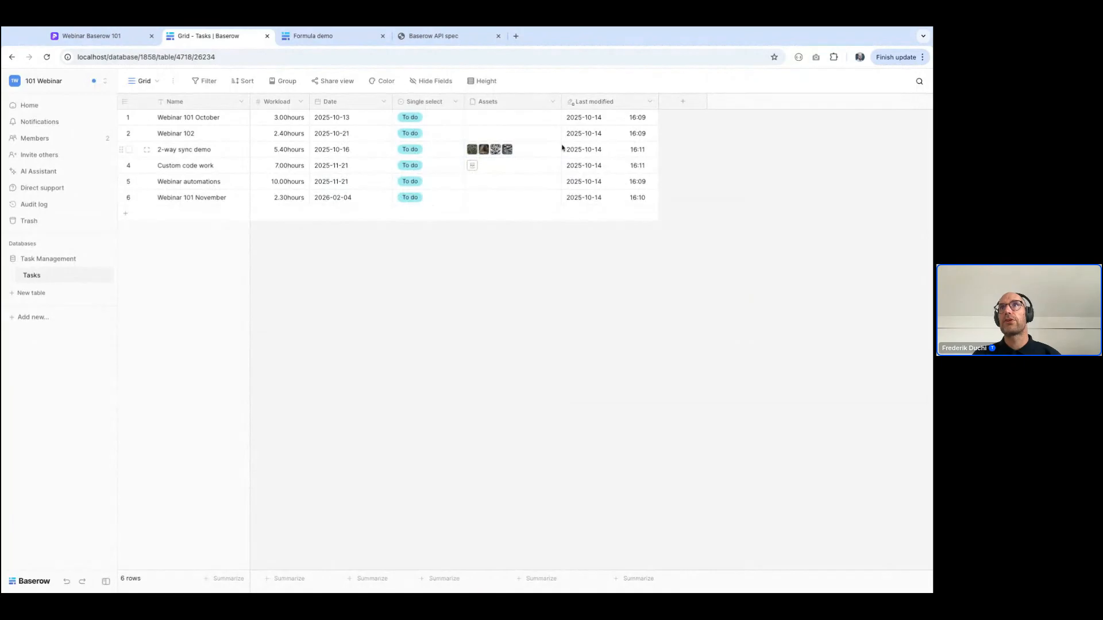
left_click(637, 152)
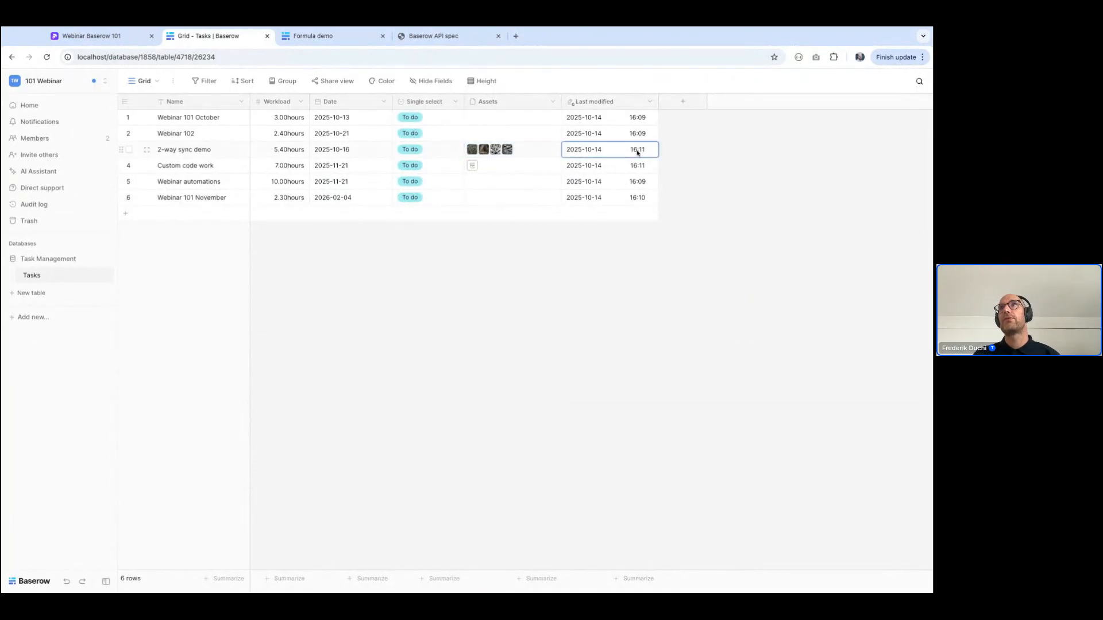
key("Up")
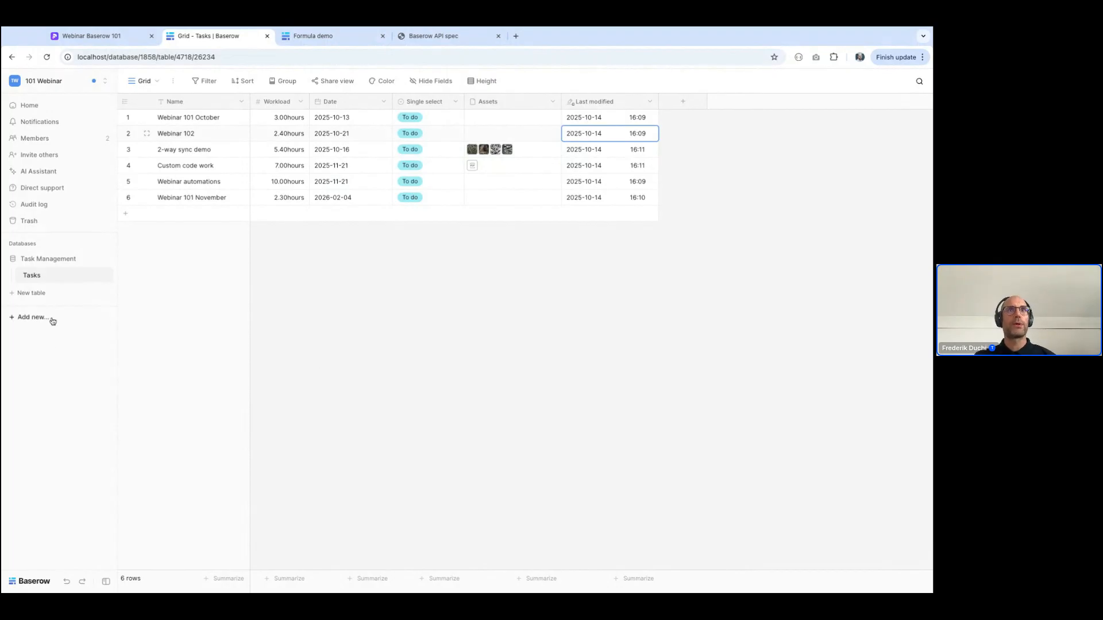
Create a new table named "Staff" by importing staff.csv with its first row as header
left_click(38, 298)
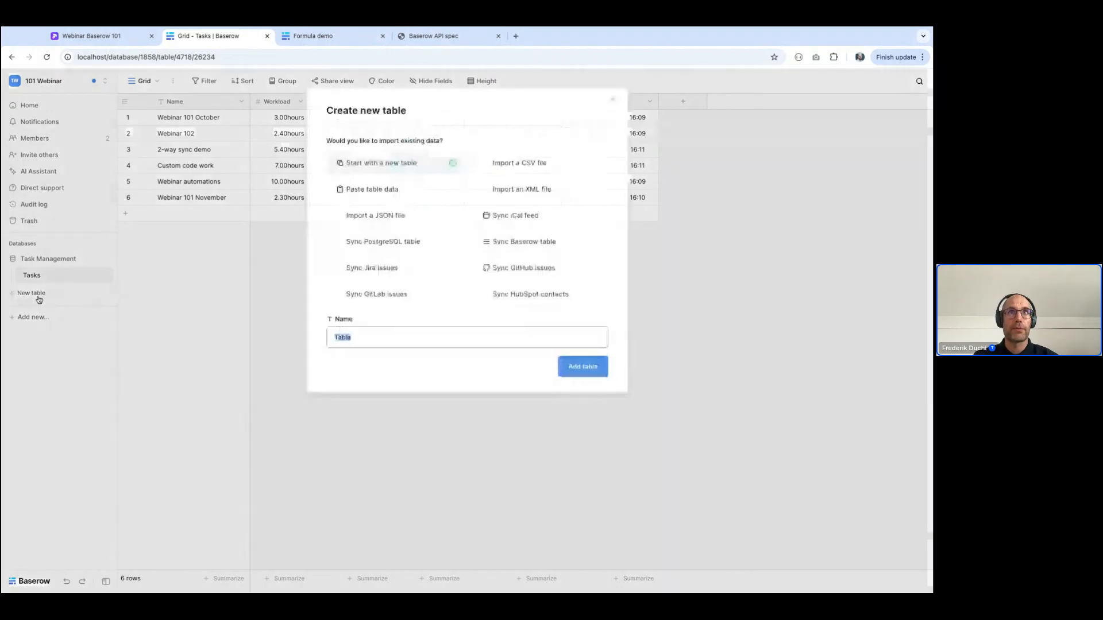
left_click(517, 163)
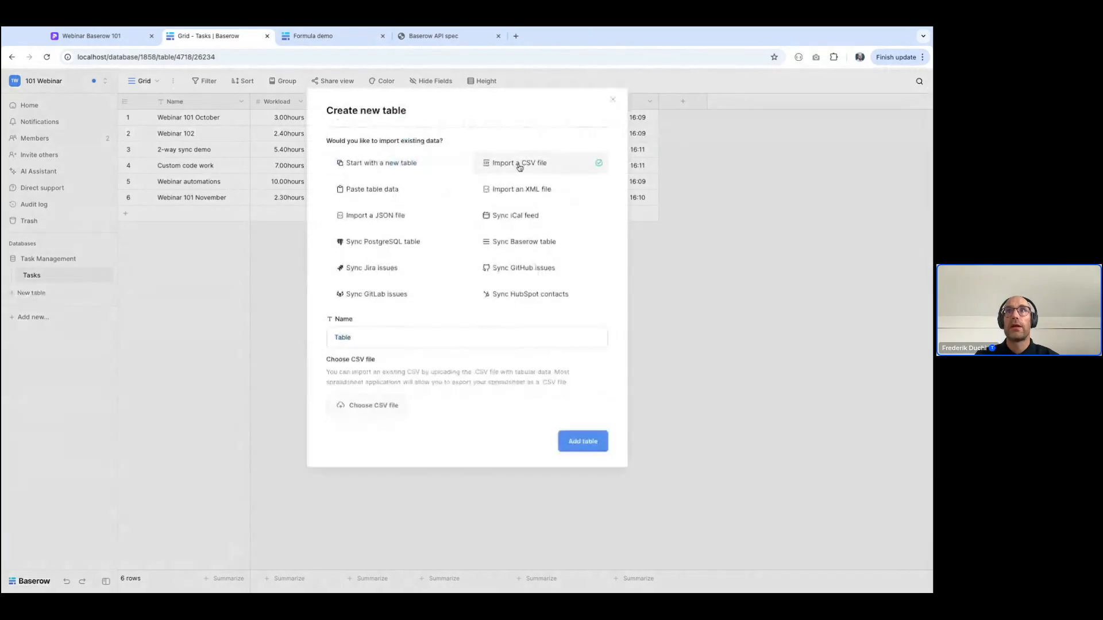
left_click(373, 410)
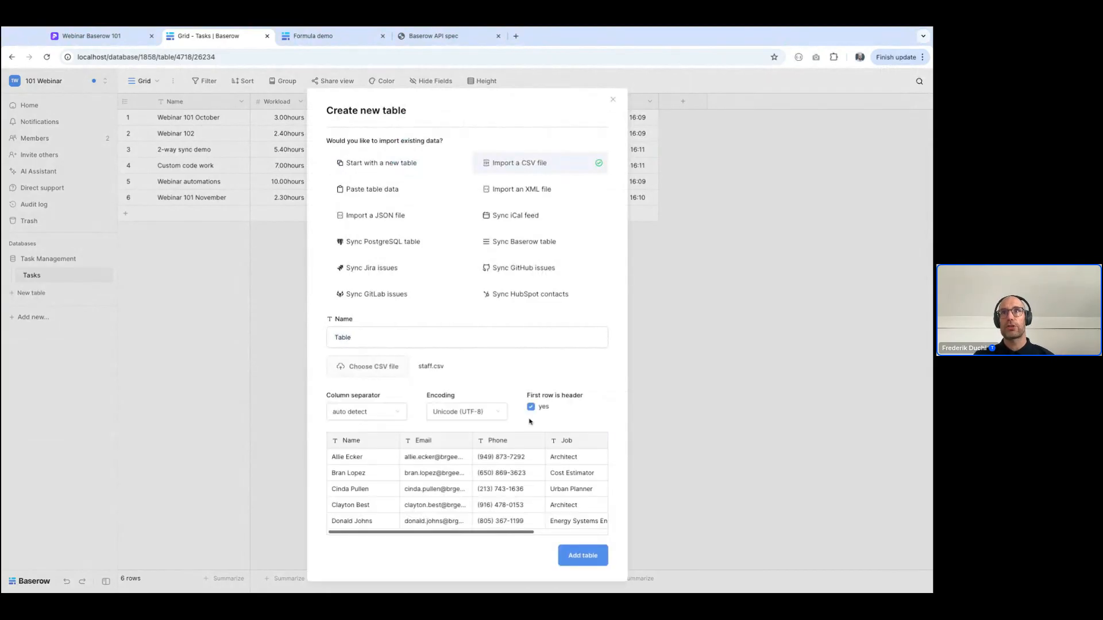
double_click(351, 338)
type("Staff")
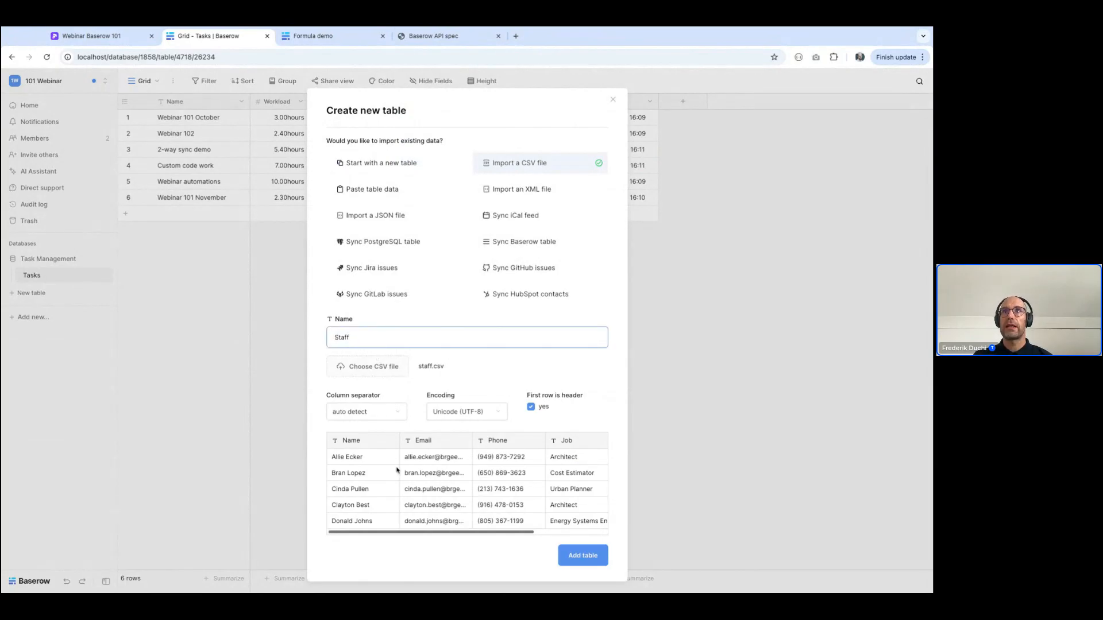
left_click(601, 549)
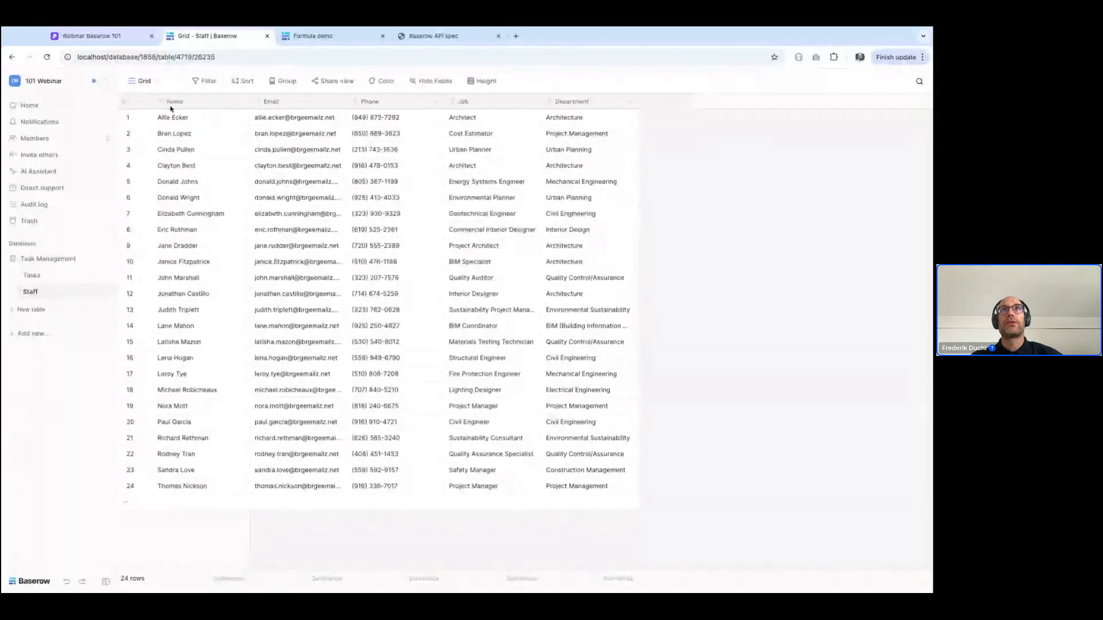
Change the Staff table's Email field from single line text to the Email type
left_click(338, 102)
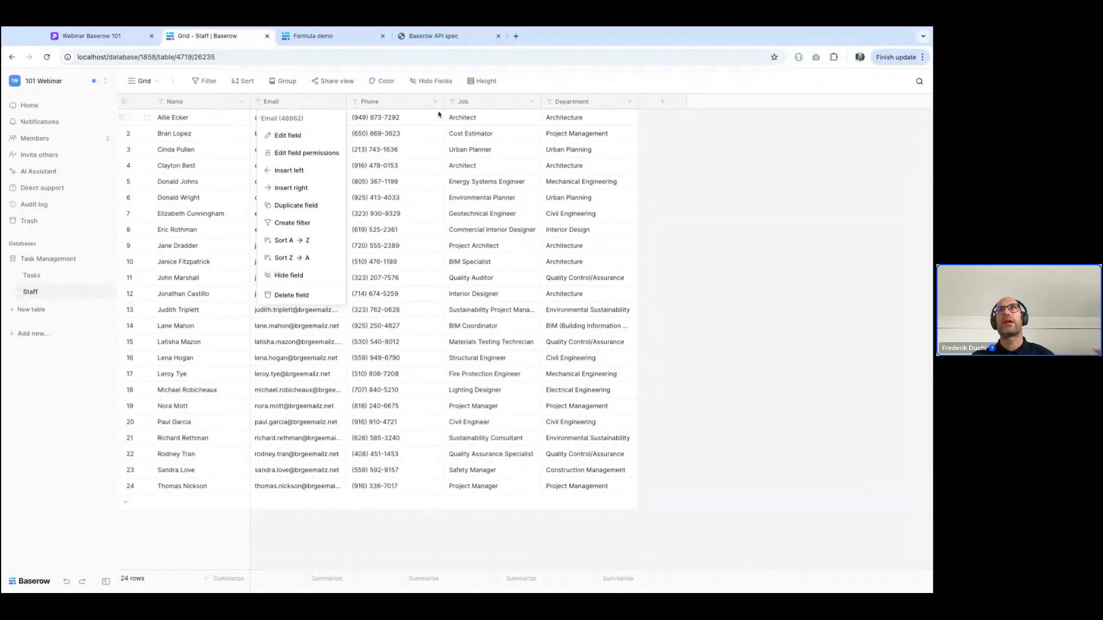
left_click(289, 138)
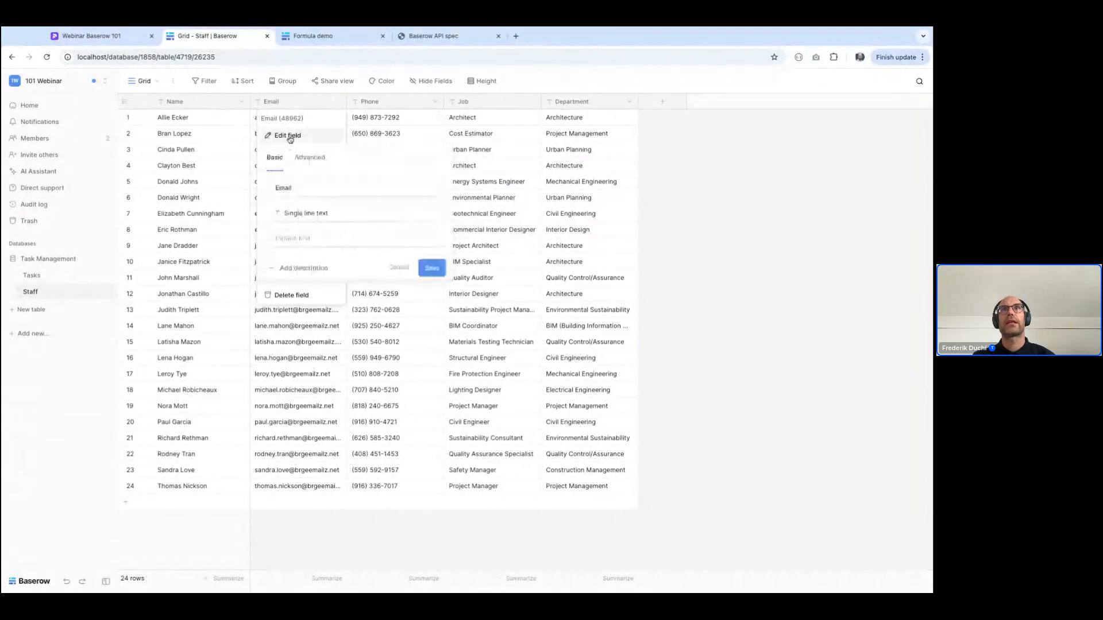
left_click(322, 211)
type("ema")
left_click(319, 238)
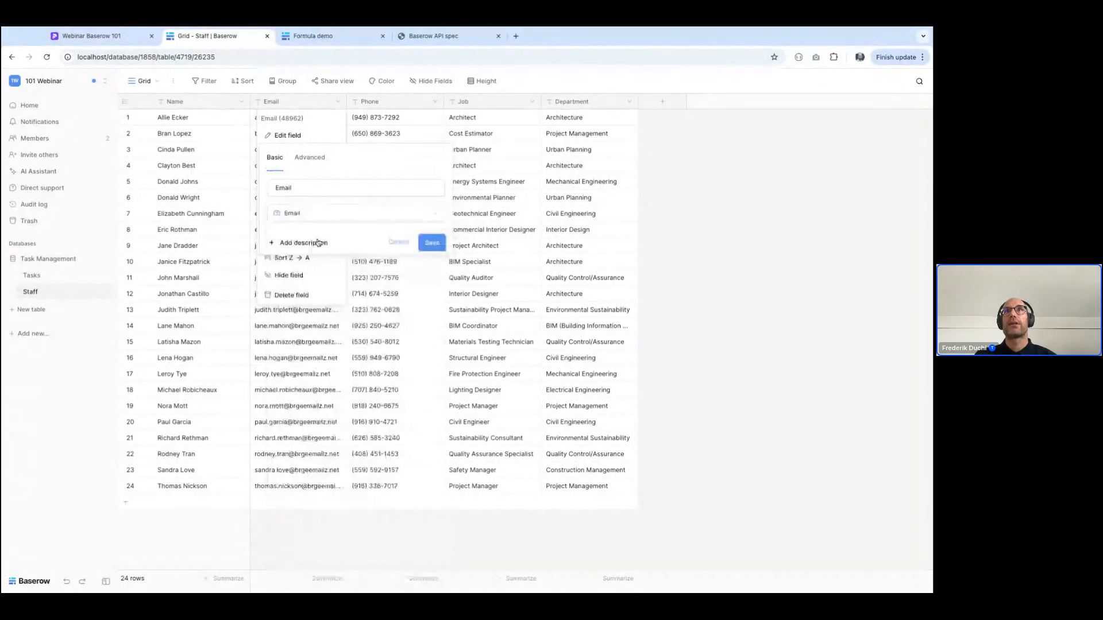
left_click(434, 244)
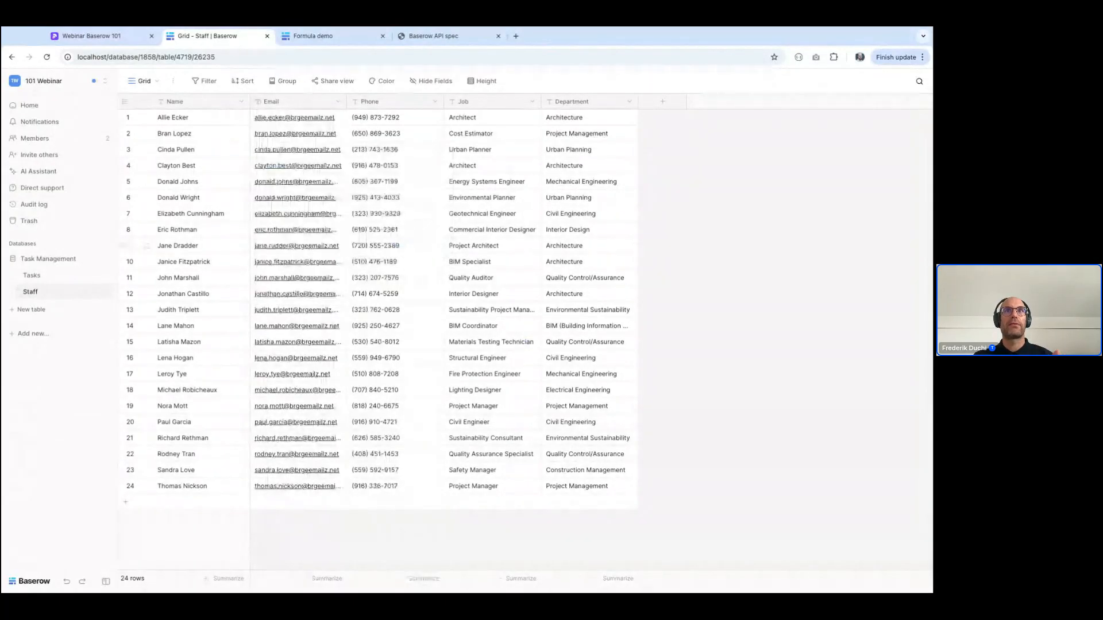
Replace the email in row 9 of the Staff table, testing the plain text "demo" before completing a valid demo address
left_click(277, 246)
key("BackSpace")
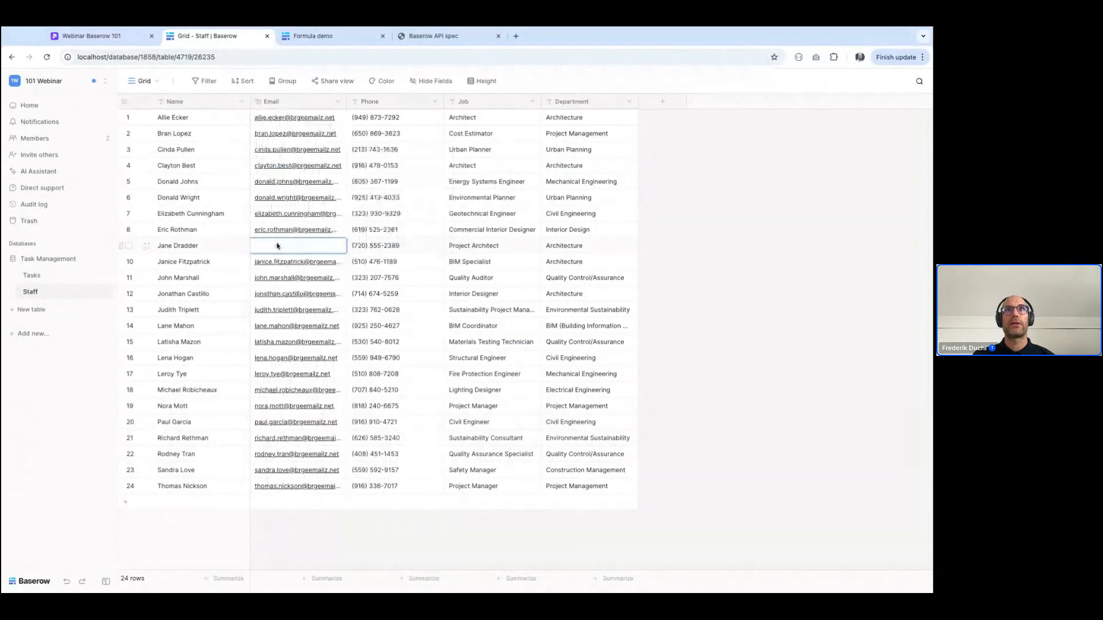
type("demo")
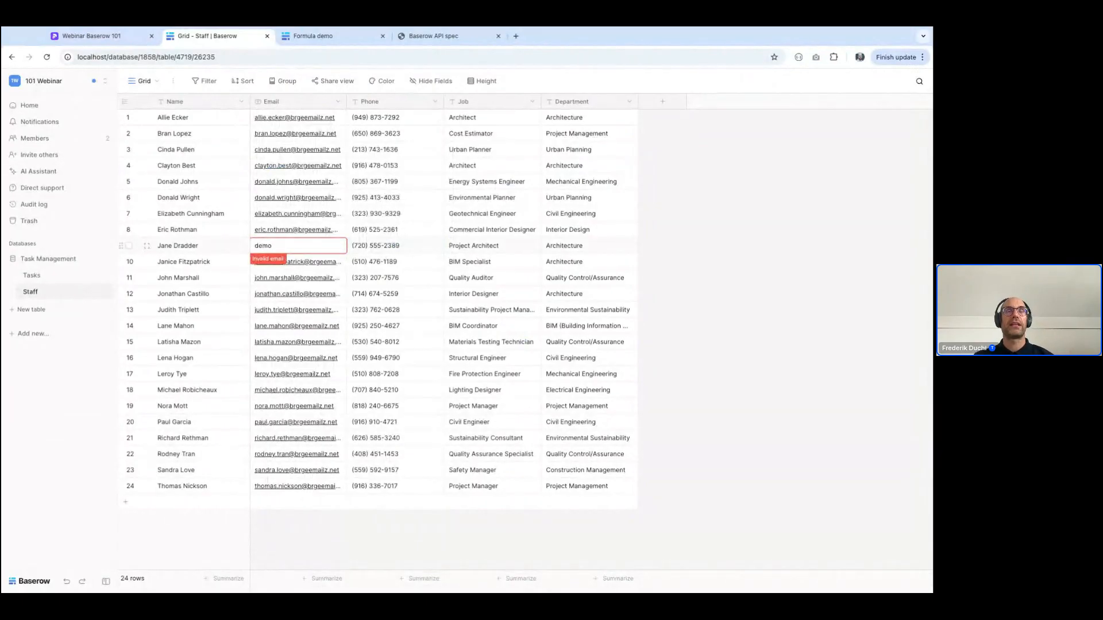
type("@demo.")
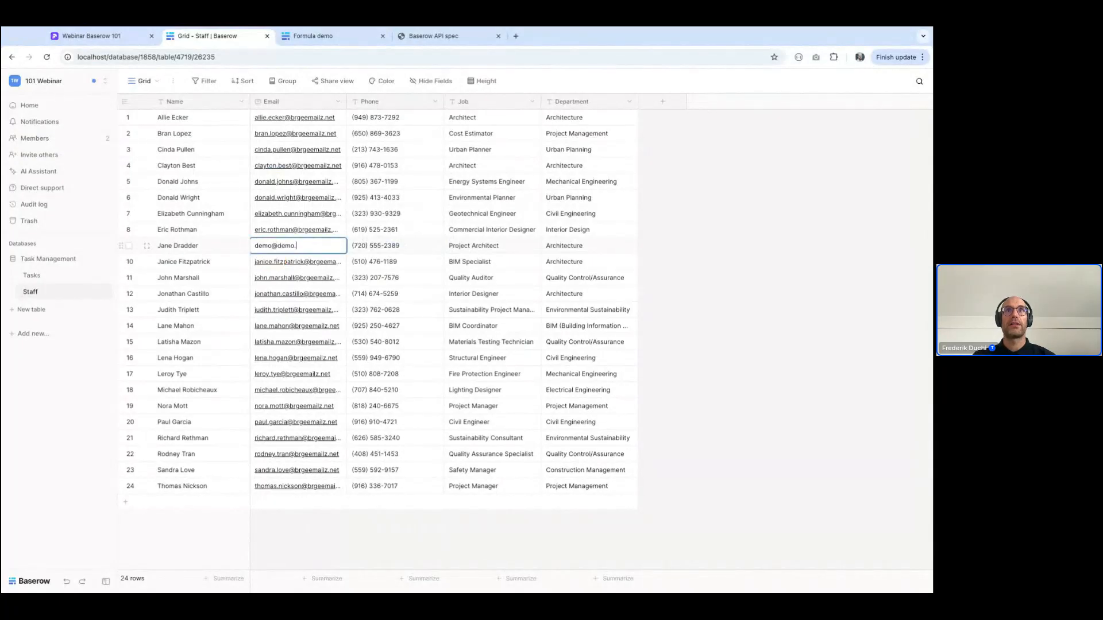
type("com")
key("Return")
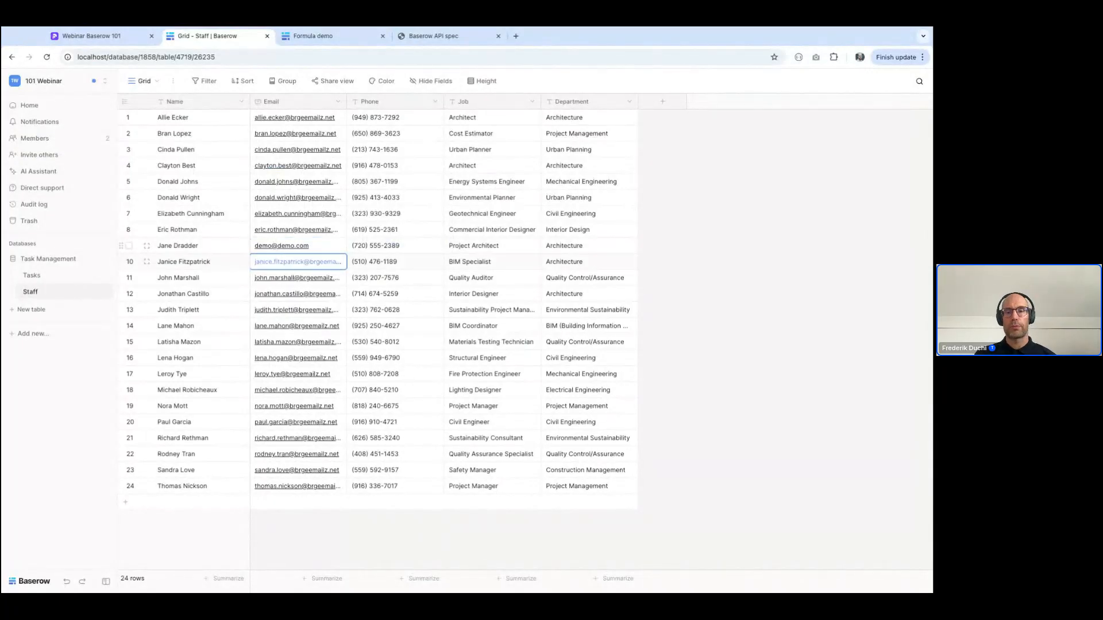
Change the Staff table's Phone field to the Phone number type
left_click(435, 102)
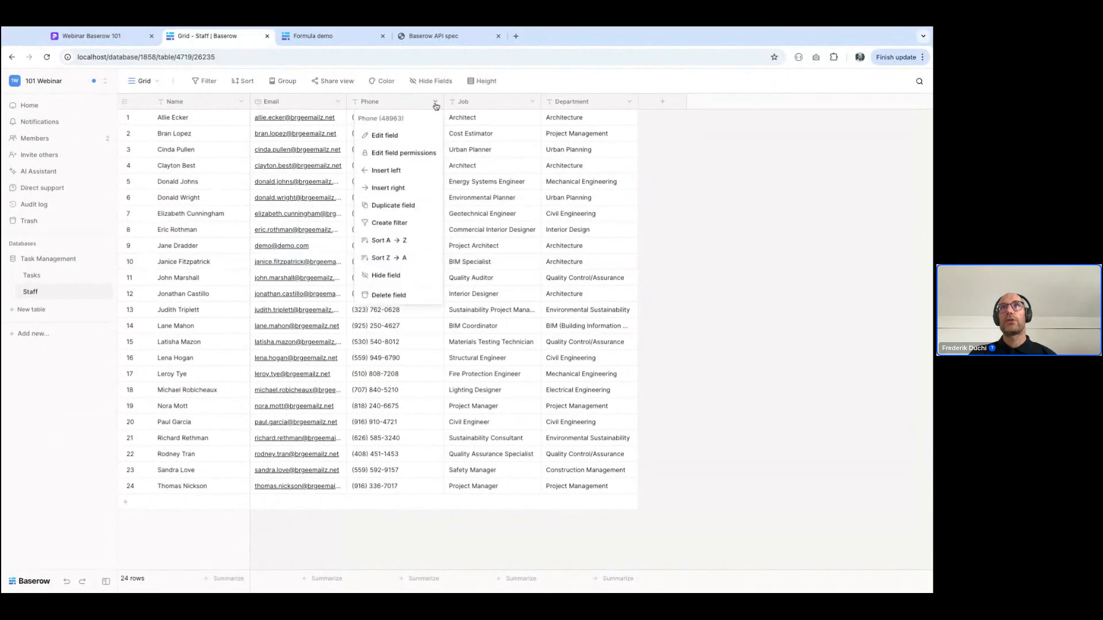
left_click(391, 135)
left_click(394, 214)
type("phon")
left_click(395, 232)
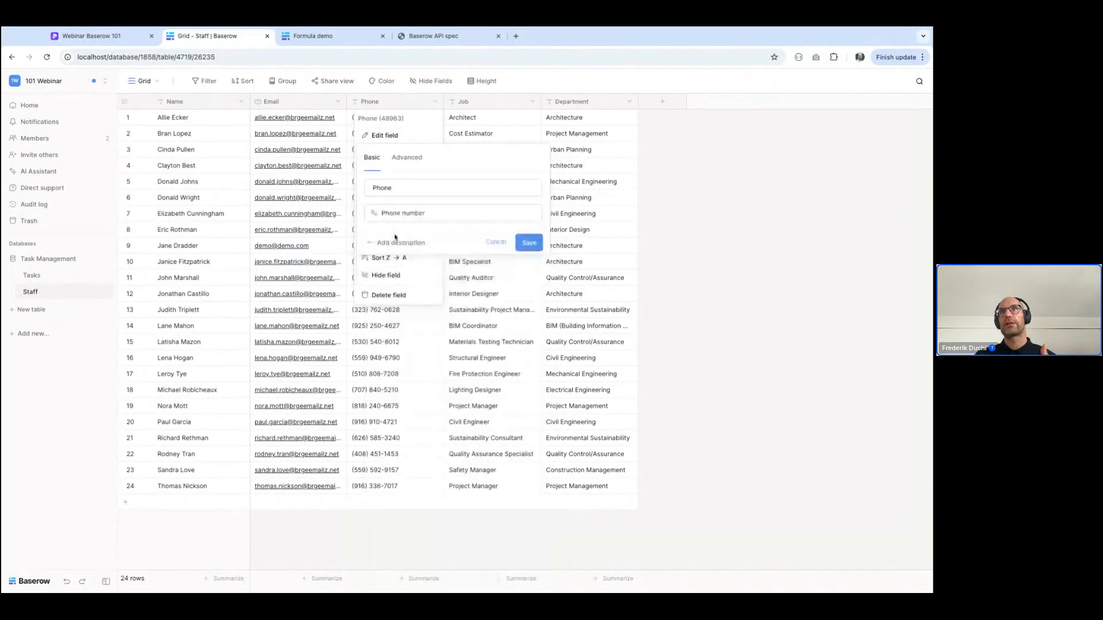
left_click(528, 243)
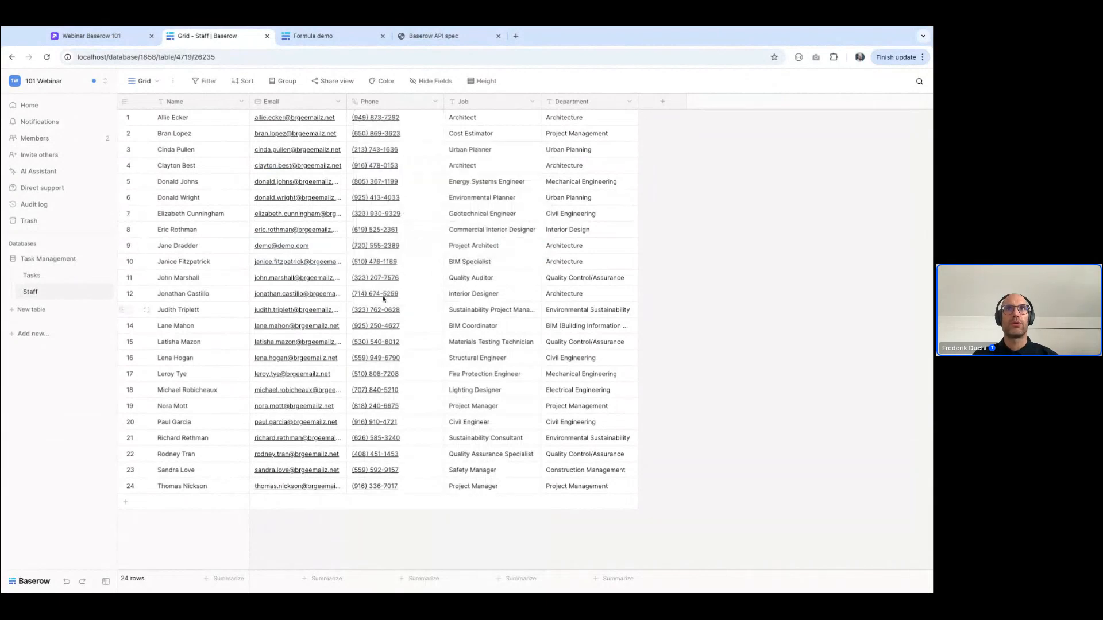
Rename the Tasks table's Single select field to "Status"
left_click(376, 347)
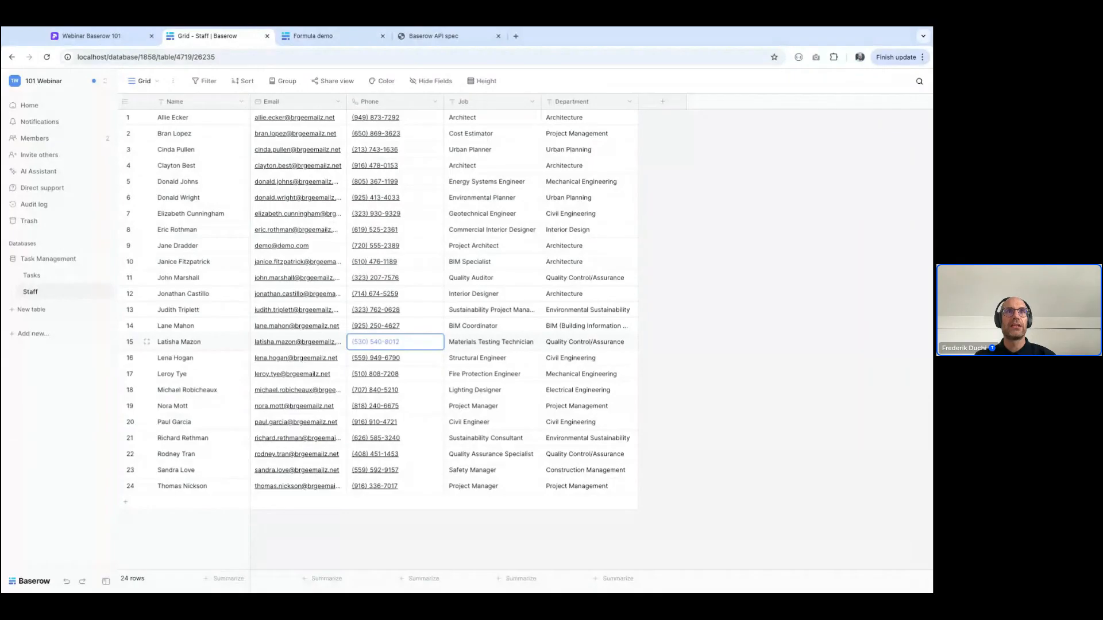
left_click(31, 275)
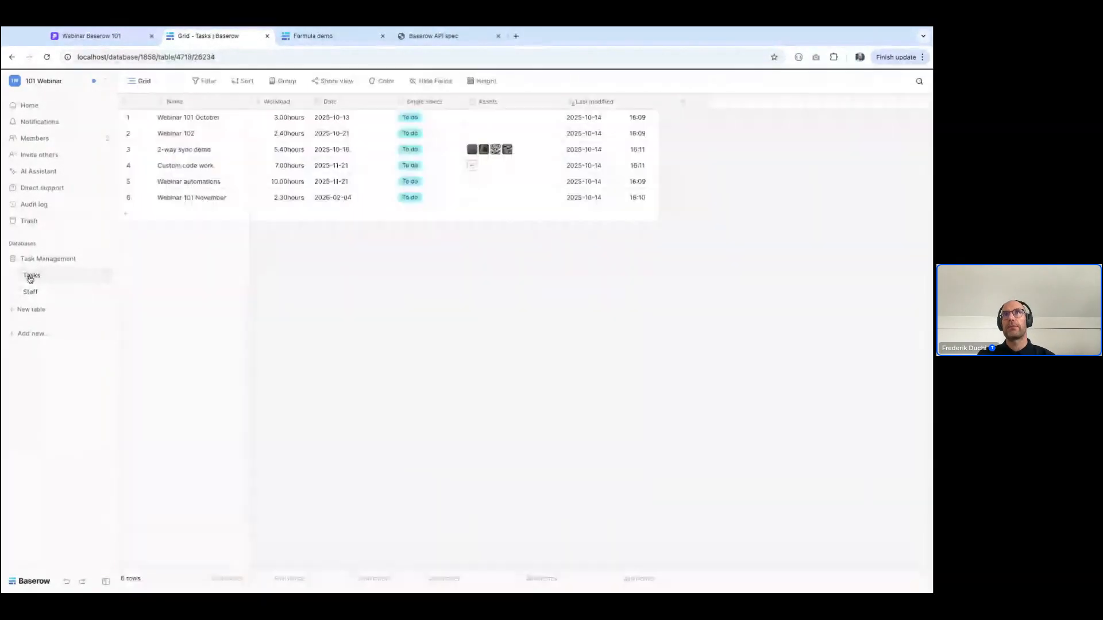
left_click(459, 106)
left_click(405, 135)
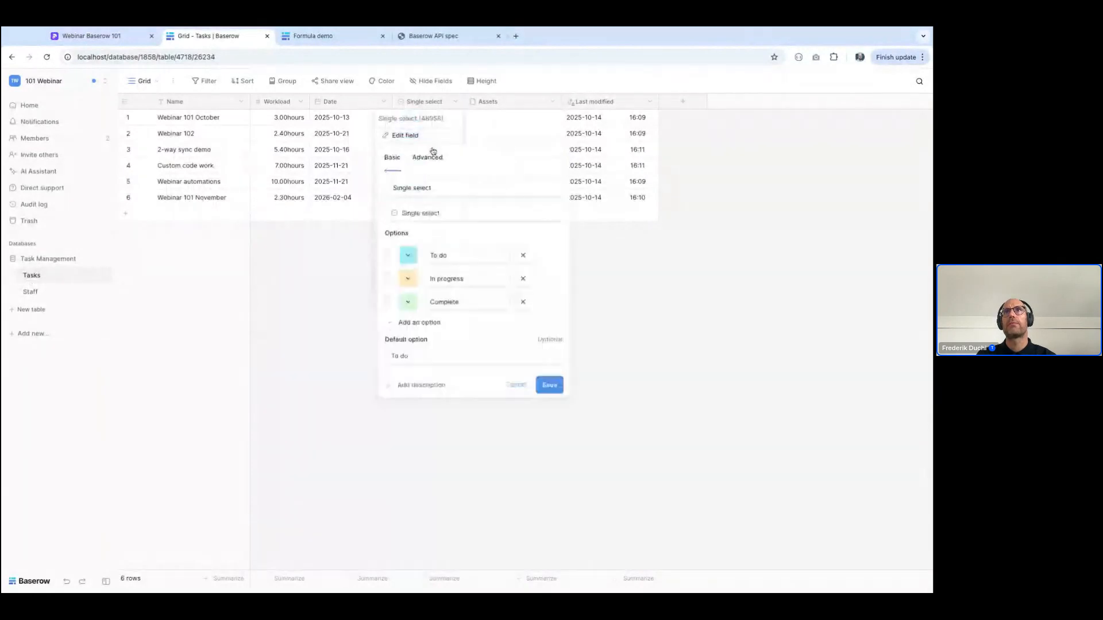
key("ctrl+a")
type("Status")
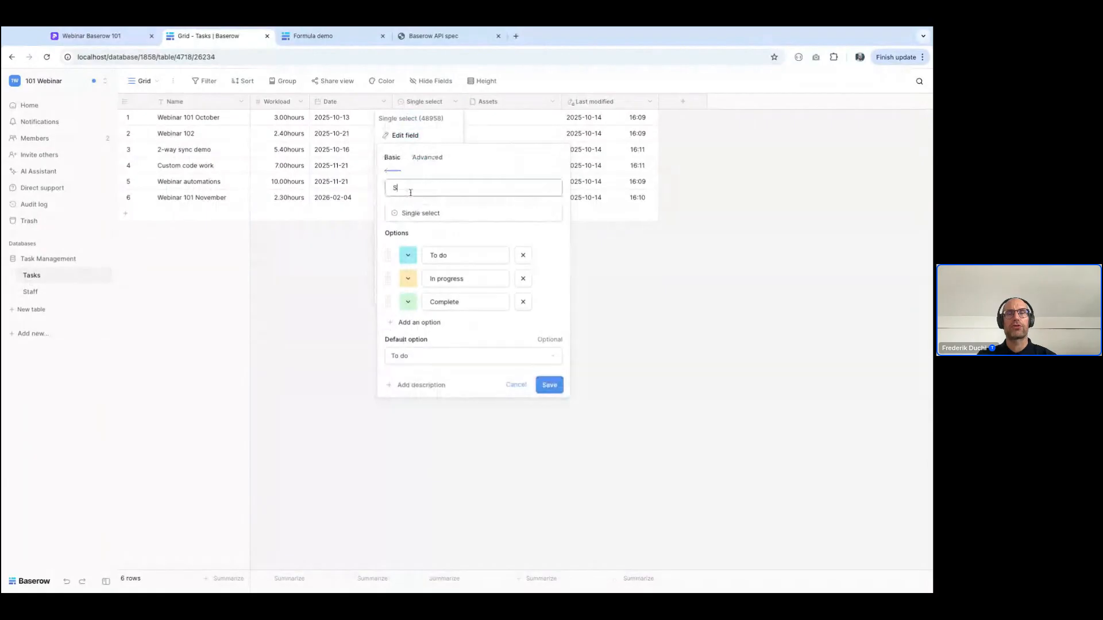
key("Return")
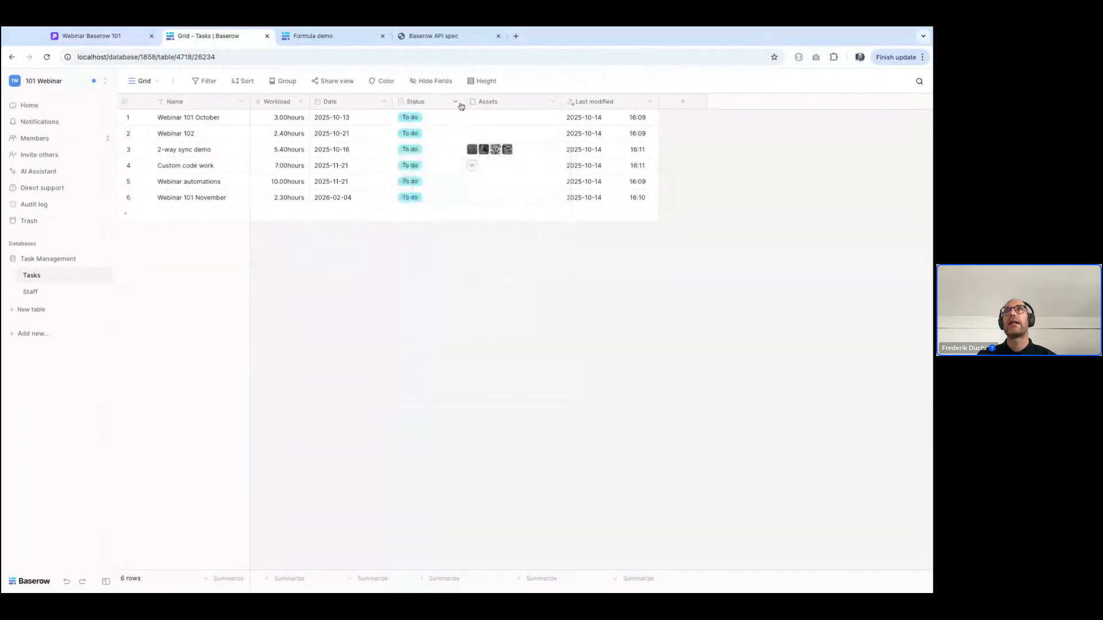
Insert an "Assignee" Link to table field directly after Status, linked to the Staff table, with a related field but without multiple relationships
left_click(457, 104)
left_click(417, 189)
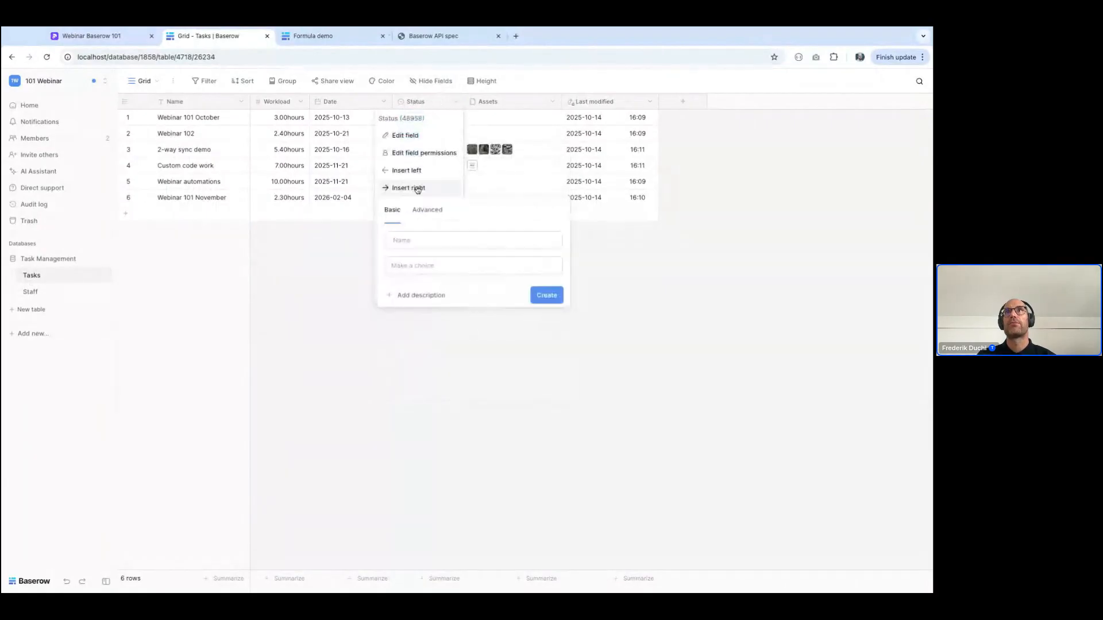
left_click(417, 239)
type("Assignee")
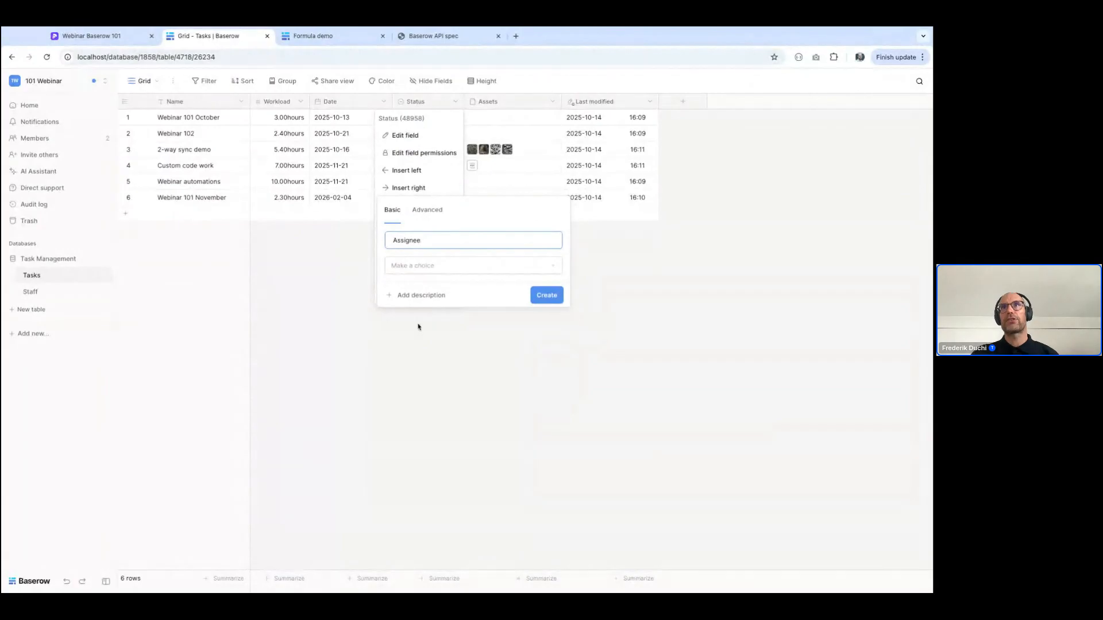
left_click(435, 272)
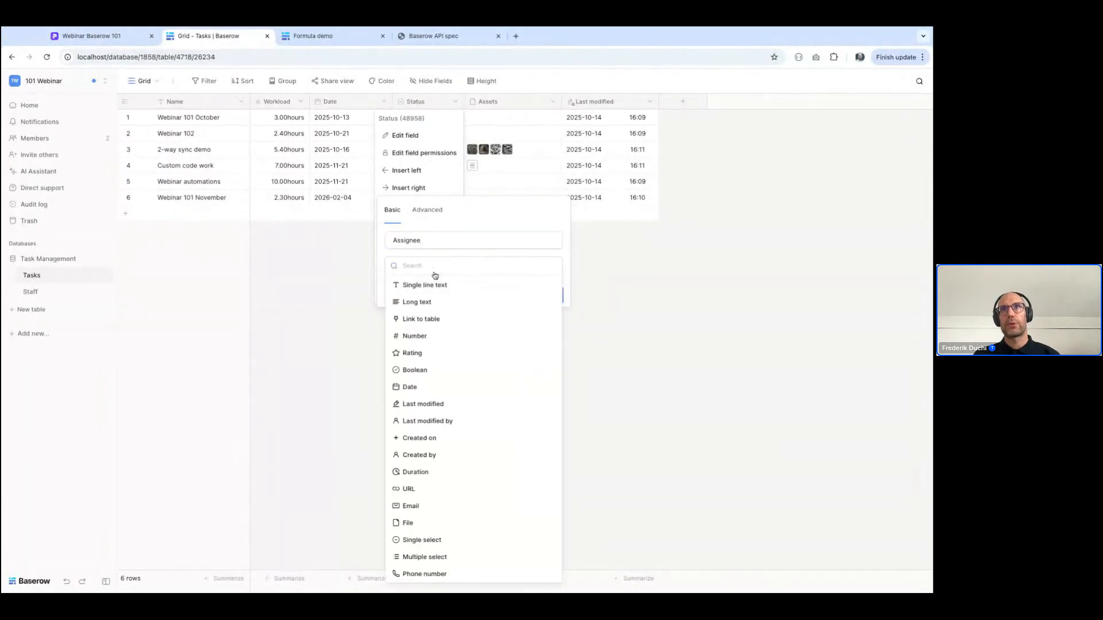
left_click(418, 321)
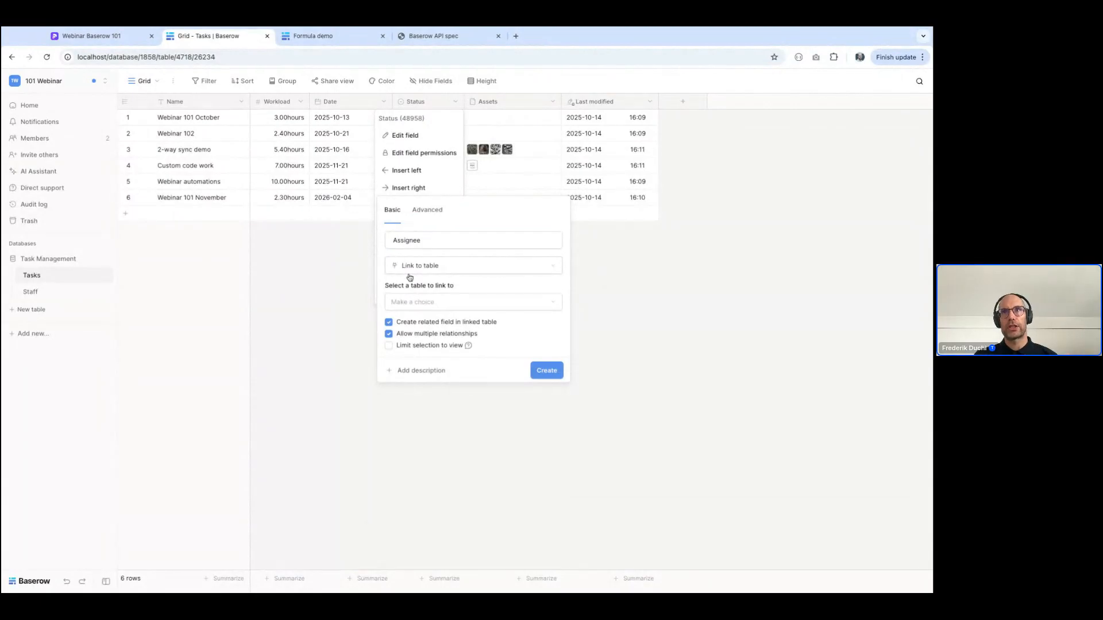
left_click(422, 309)
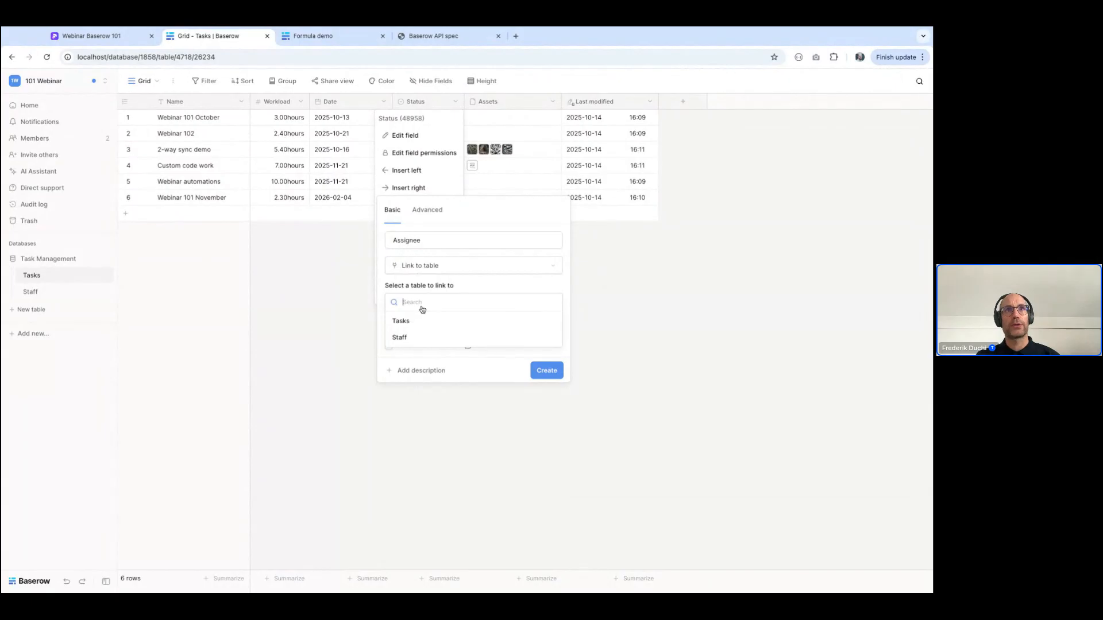
left_click(410, 339)
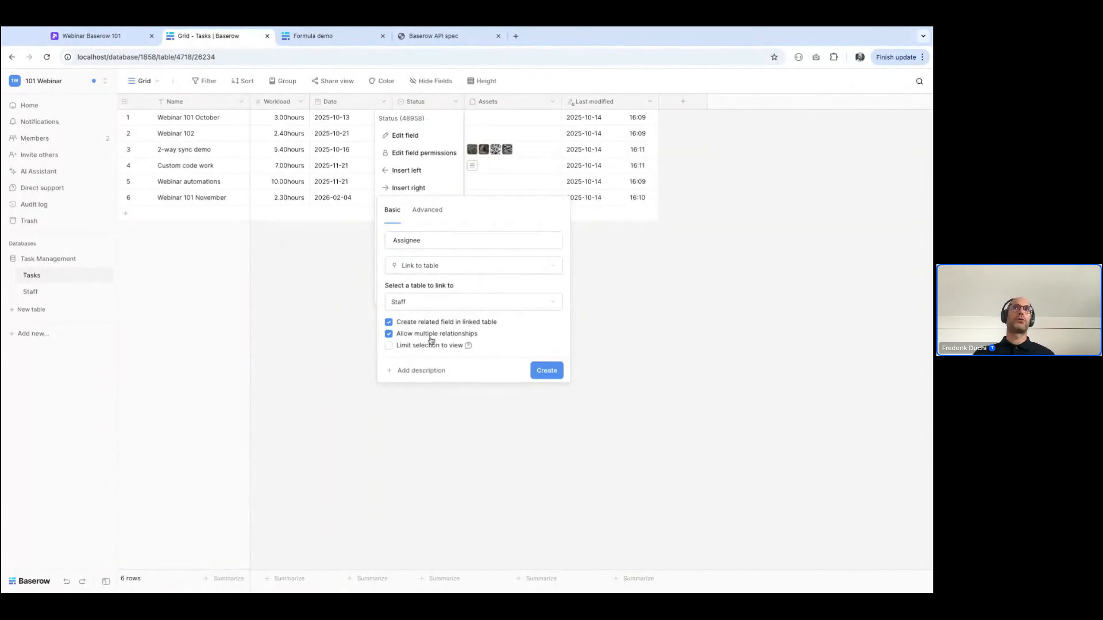
left_click(388, 334)
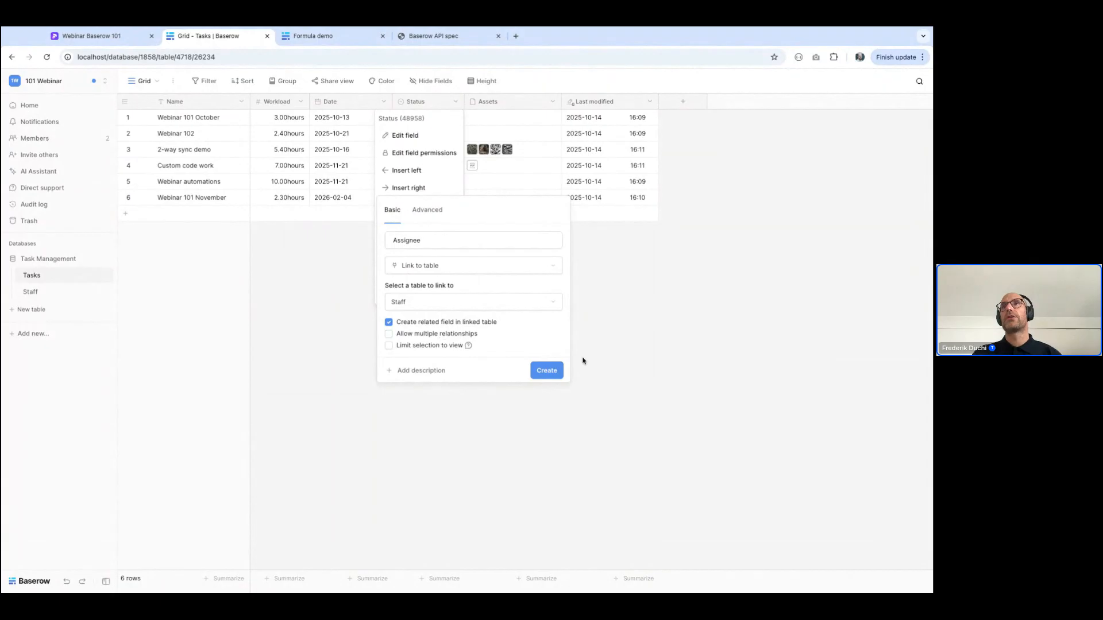
left_click(547, 372)
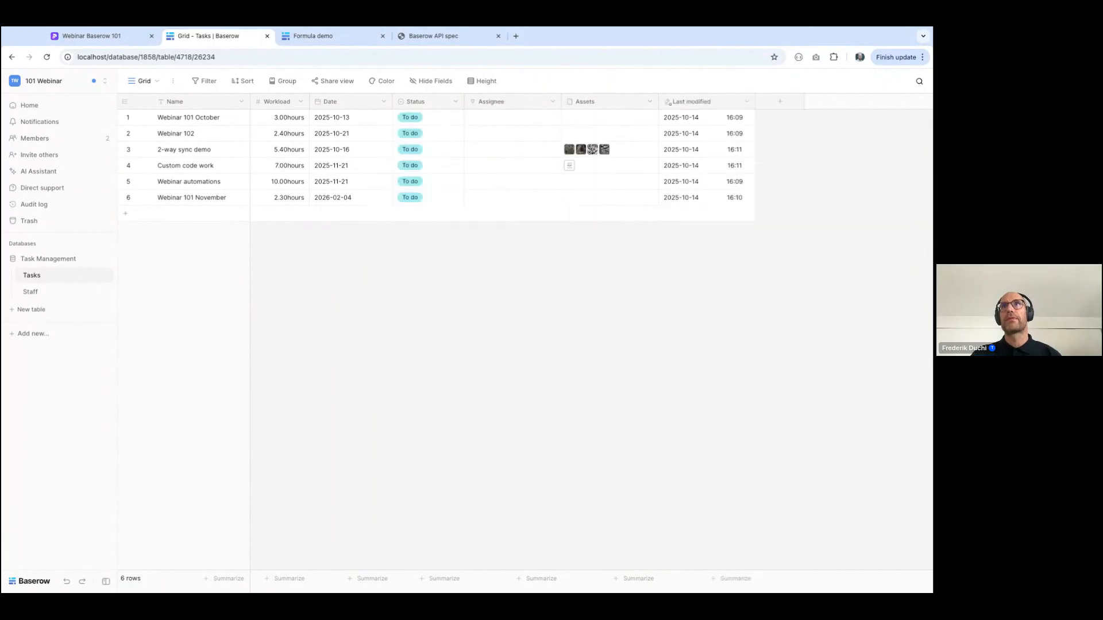
Assign Webinar 101 October to the Cost Estimator in Staff row 2 and Webinar 102 to the Project Manager found by searching "nor"
left_click(472, 118)
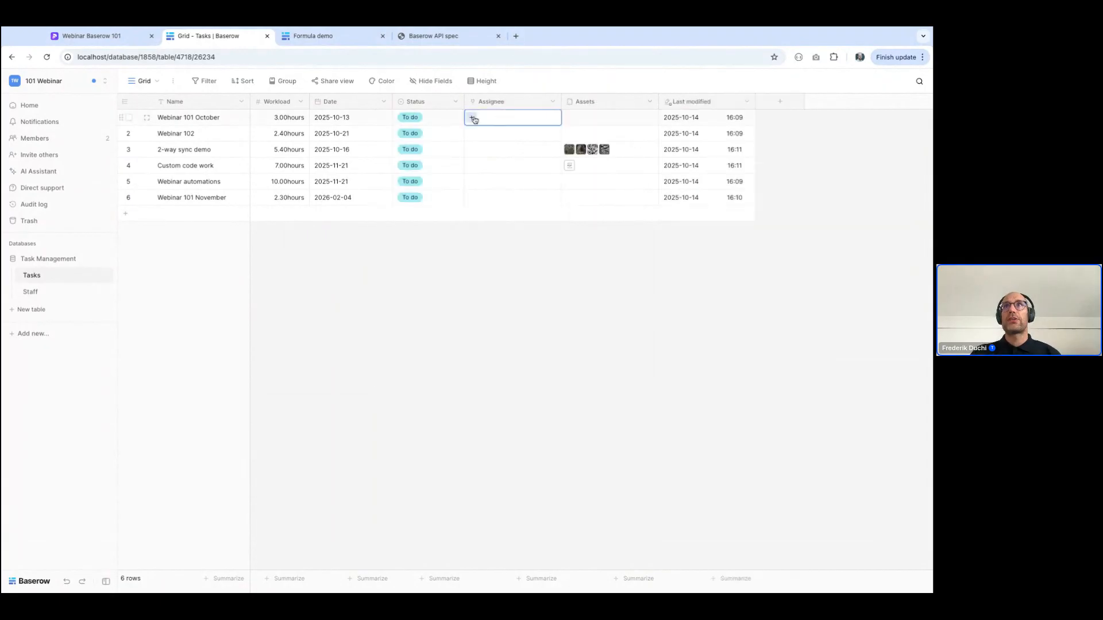
left_click(470, 118)
left_click(329, 148)
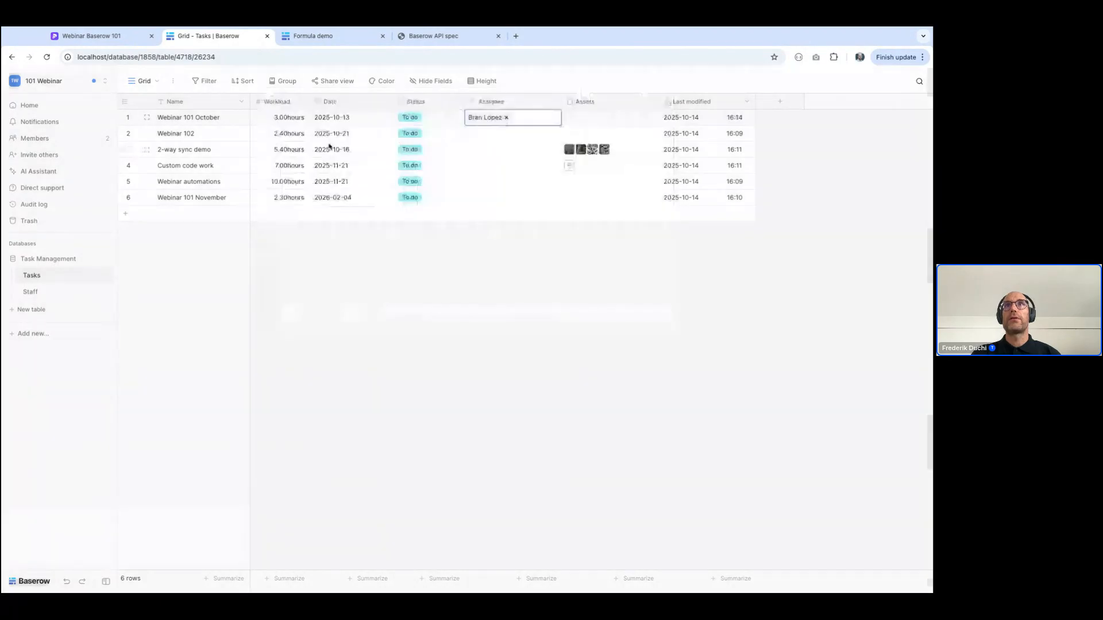
left_click(472, 137)
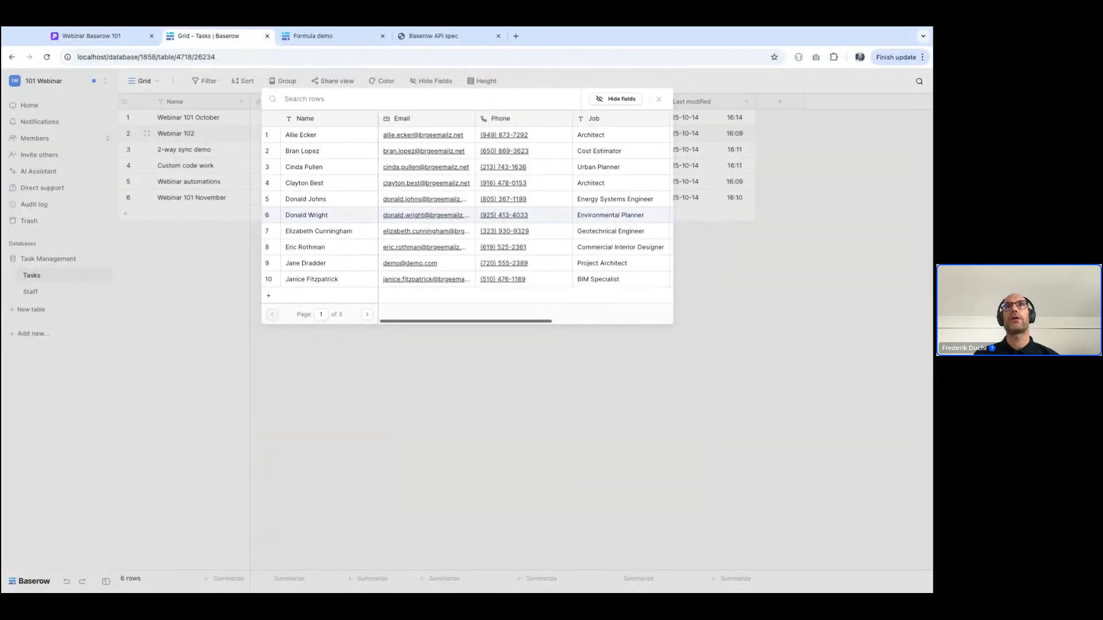
type("nd")
type("r")
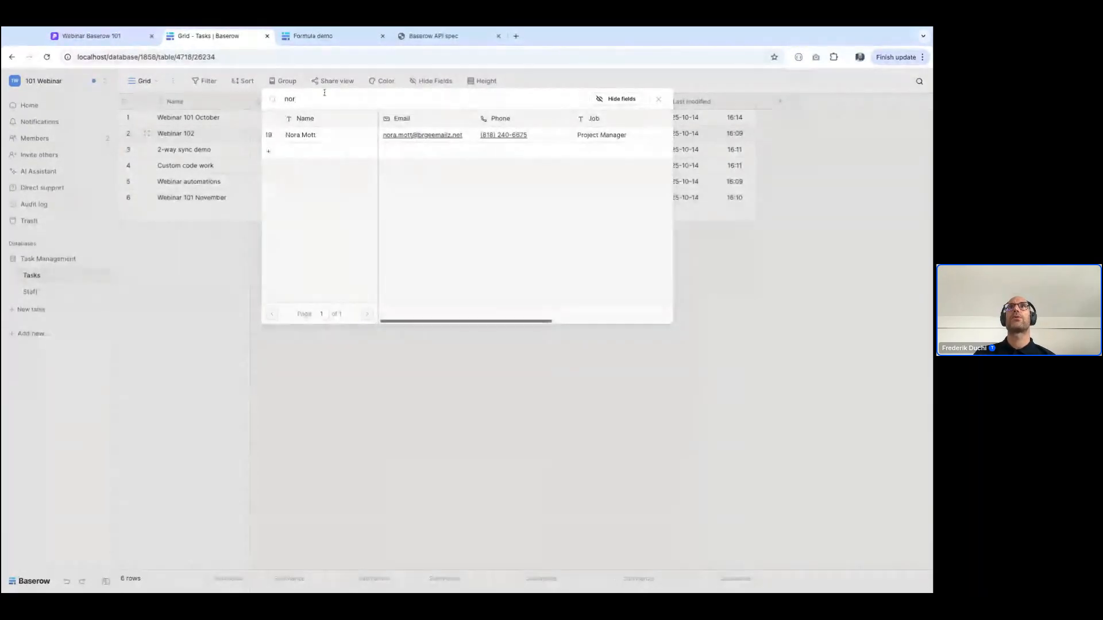
left_click(322, 136)
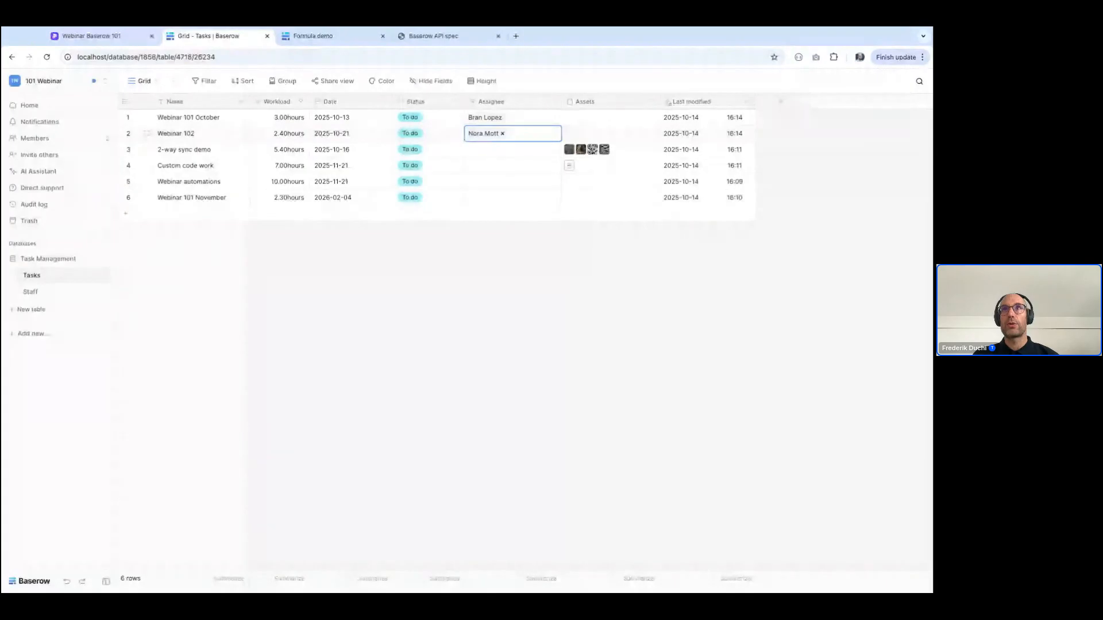
Copy the Webinar 102 assignee to the 2-way sync demo and Webinar automations tasks
key("ctrl+c")
key("Down")
key("ctrl+v")
key("Down")
key("Down")
key("ctrl+v")
Create a new Staff record from the Custom code work task's Assignee cell, entering the person's full name and email
key("Up")
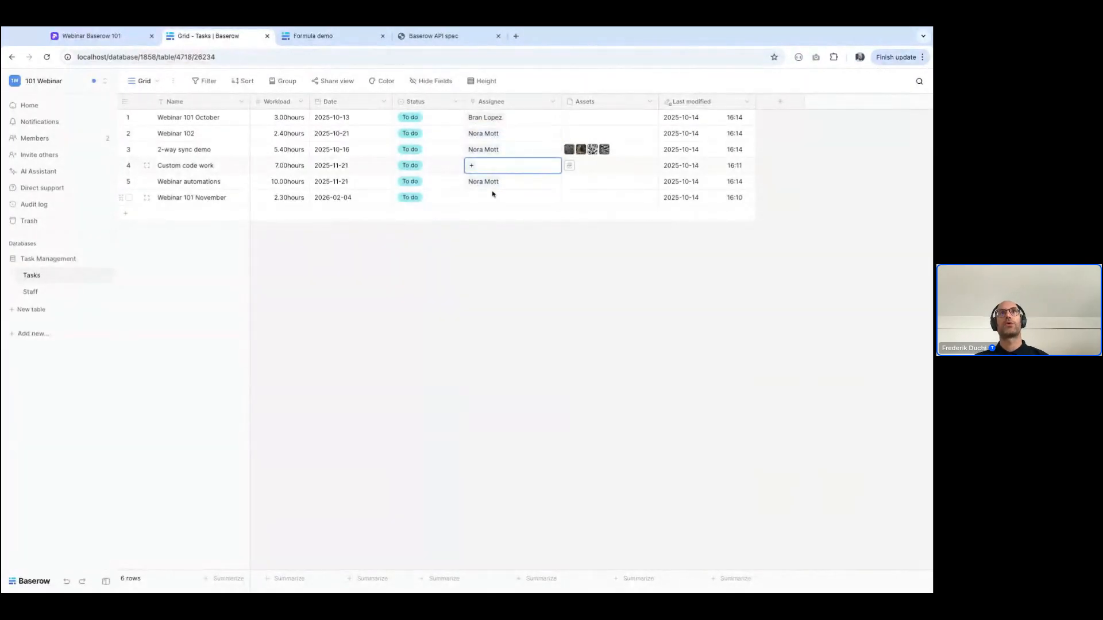
left_click(472, 166)
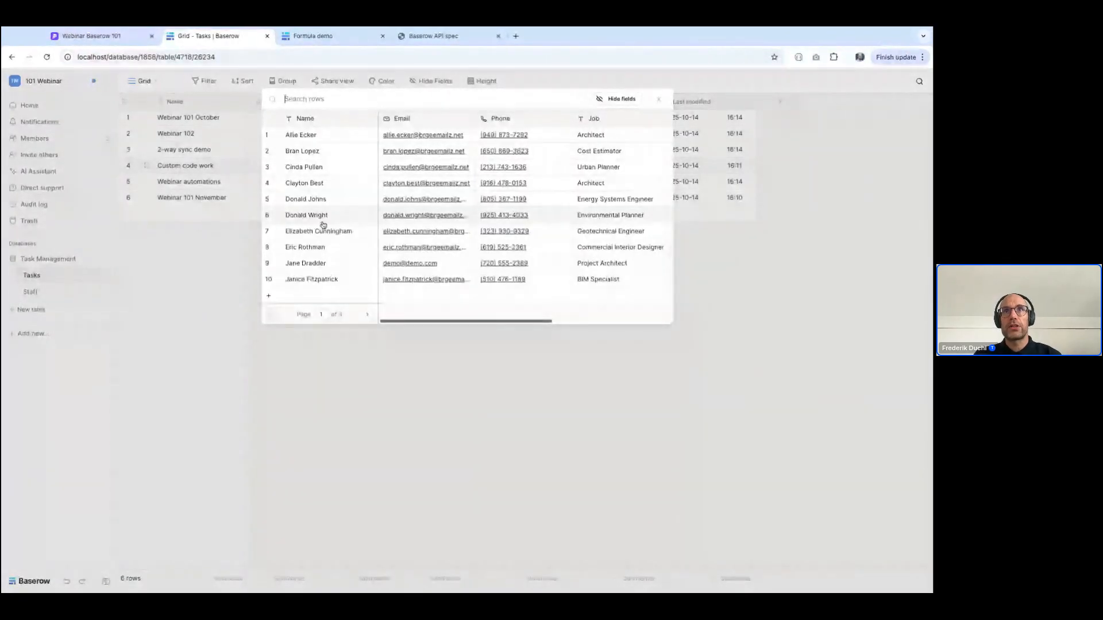
left_click(270, 297)
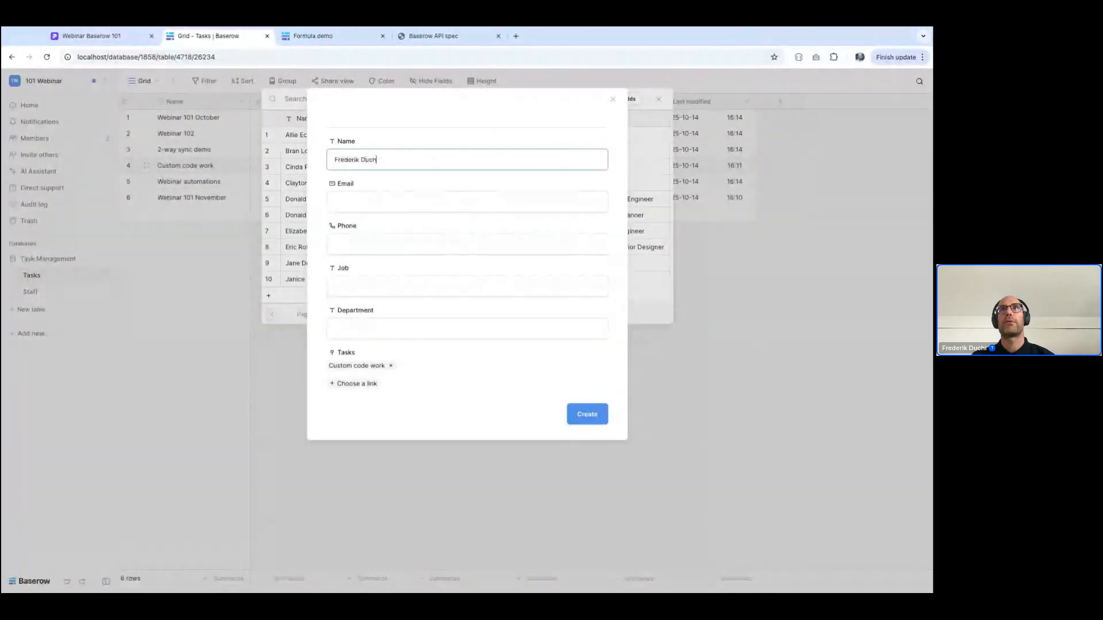
key("Tab")
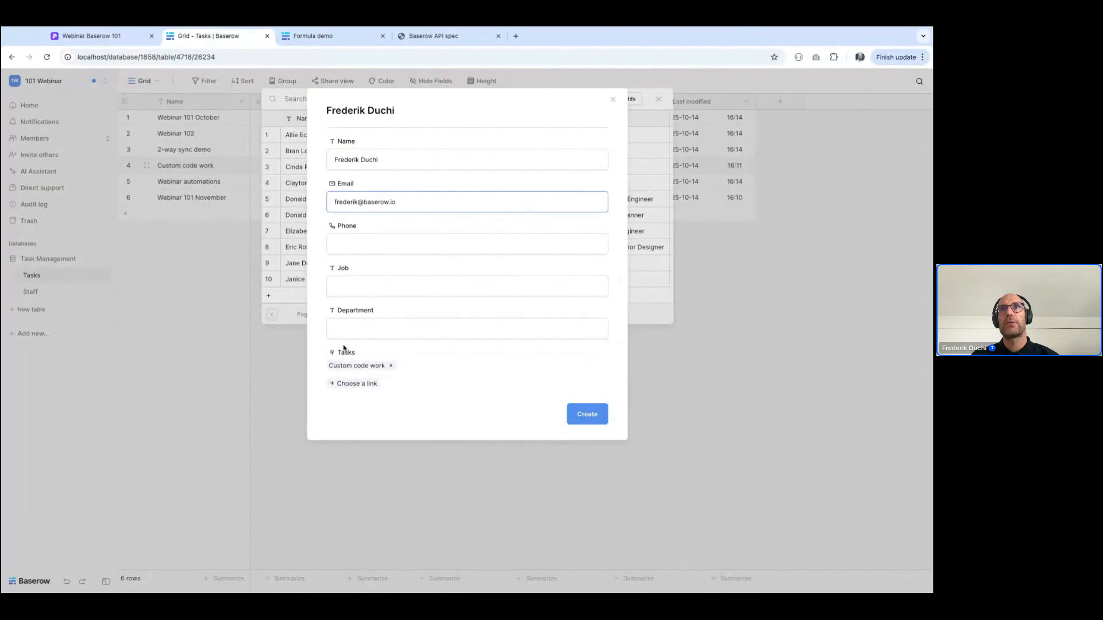
left_click(577, 418)
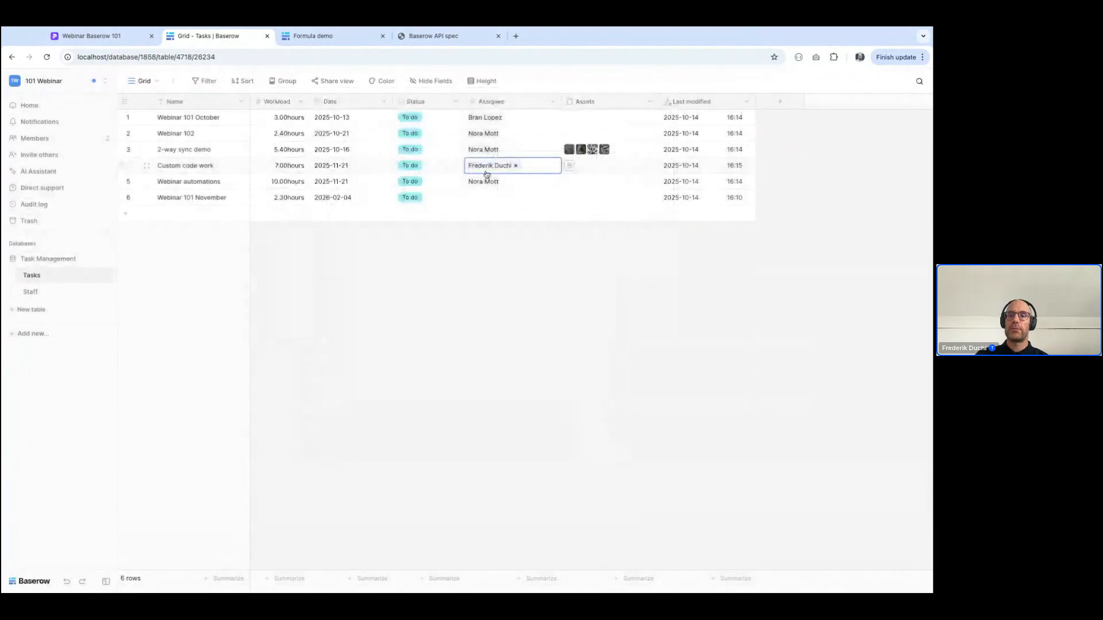
Copy the Custom code work assignee to the Webinar 101 November task
key("ctrl+c")
key("Down")
key("Down")
key("ctrl+v")
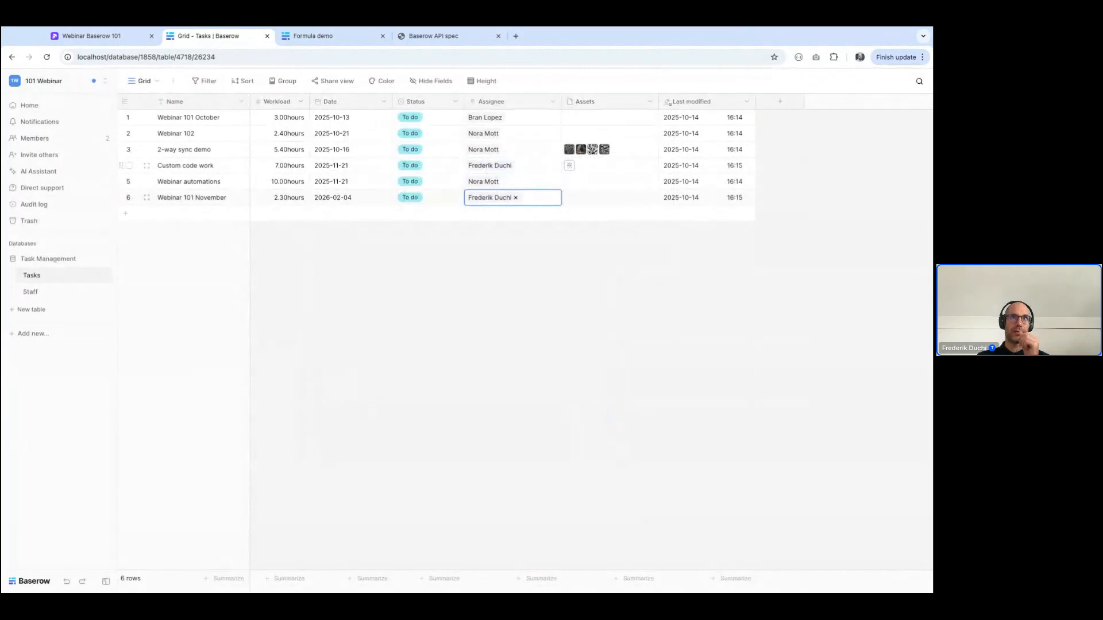
key("Right")
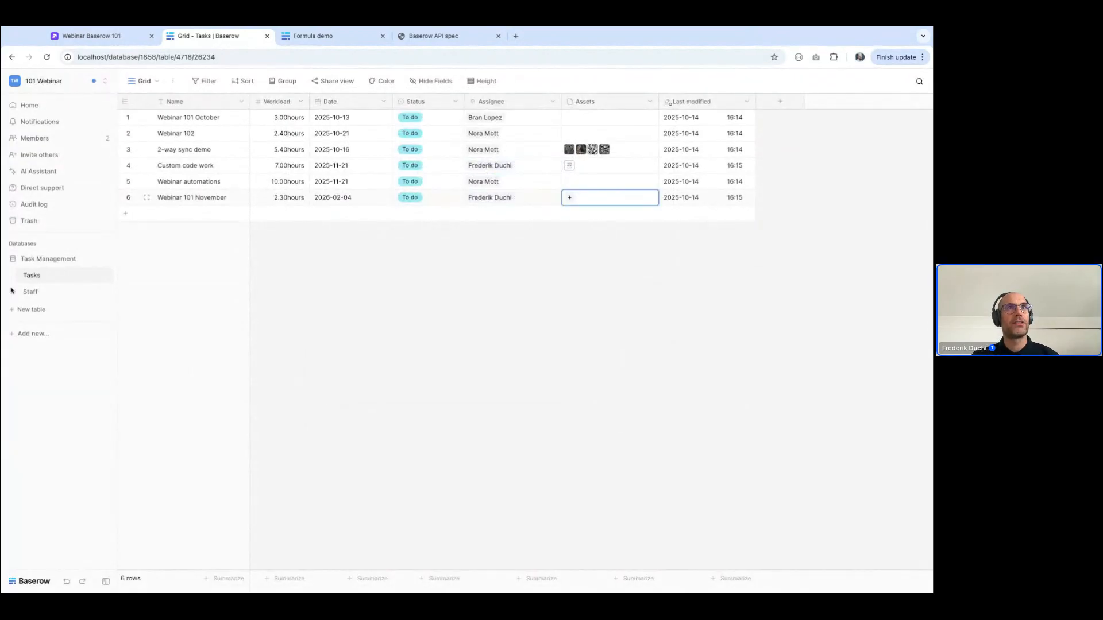
Add a Count field to the Staff table based on the Tasks link and check the values of staff with linked tasks
left_click(31, 292)
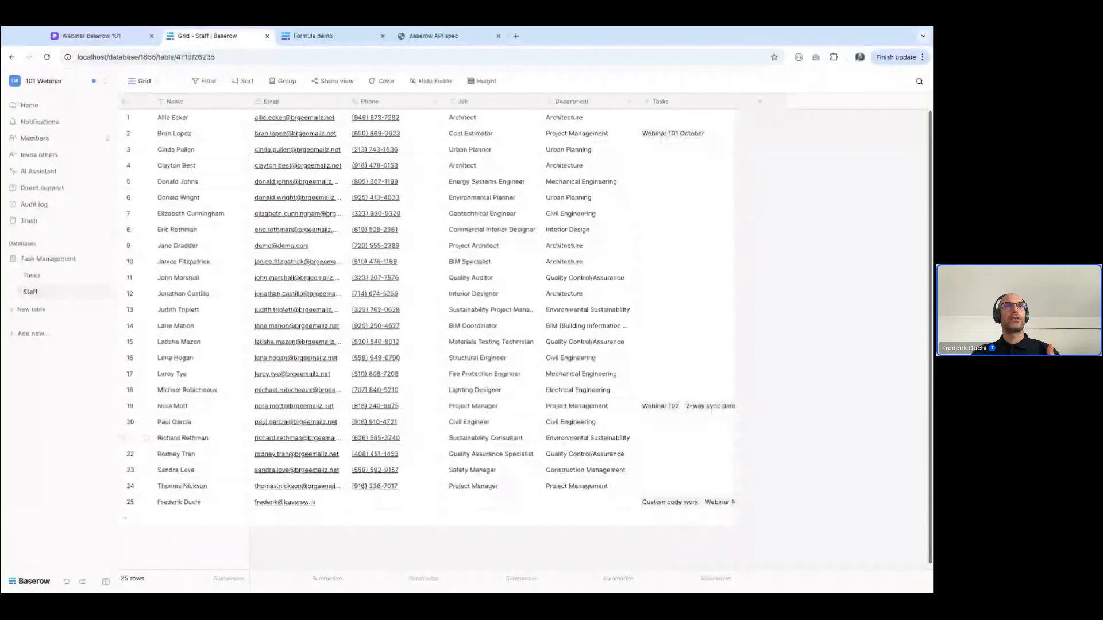
left_click(763, 103)
left_click(770, 526)
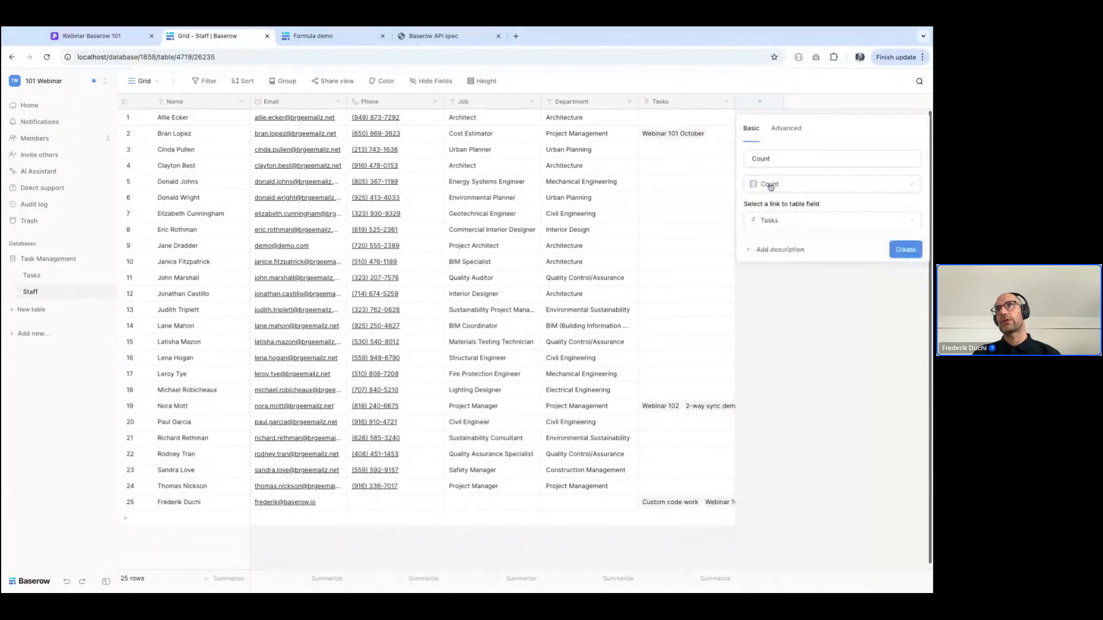
left_click(905, 249)
left_click(785, 147)
left_click(765, 131)
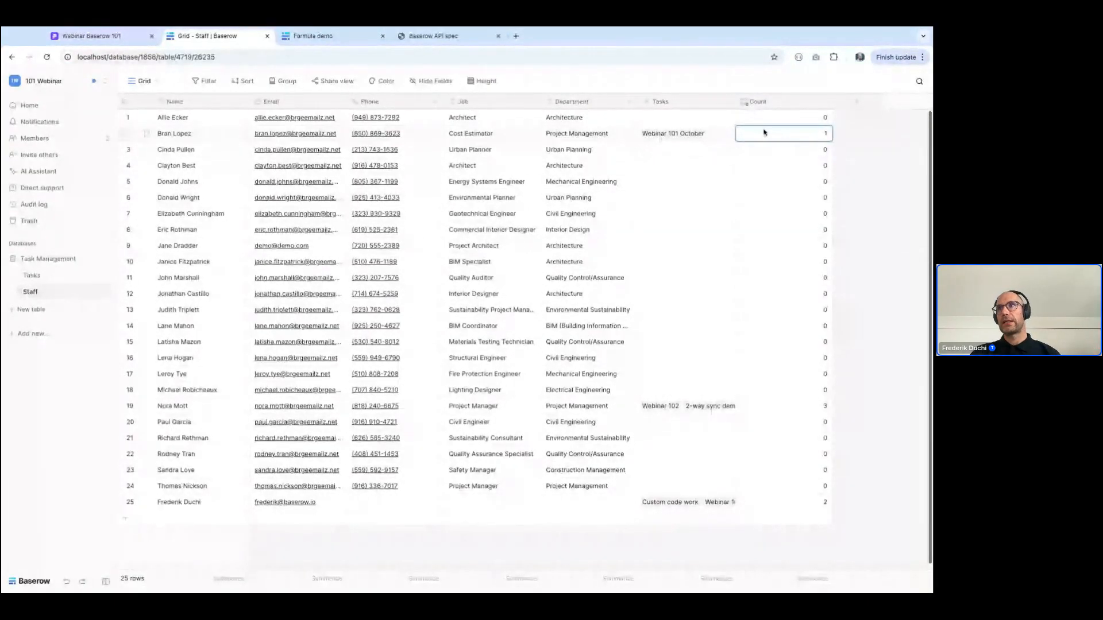
left_click(786, 407)
key("Down")
key("Down")
key("Down")
key("Down")
key("Down")
key("Down")
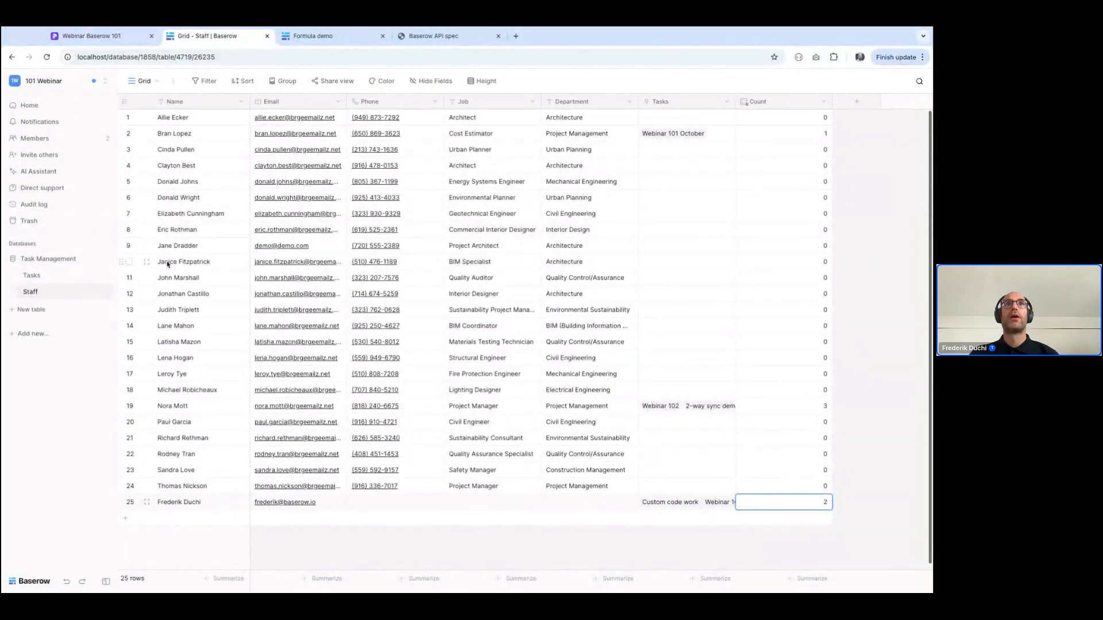
Start a new field named "Assignee email" directly after the Assignee field in the Tasks table
left_click(43, 277)
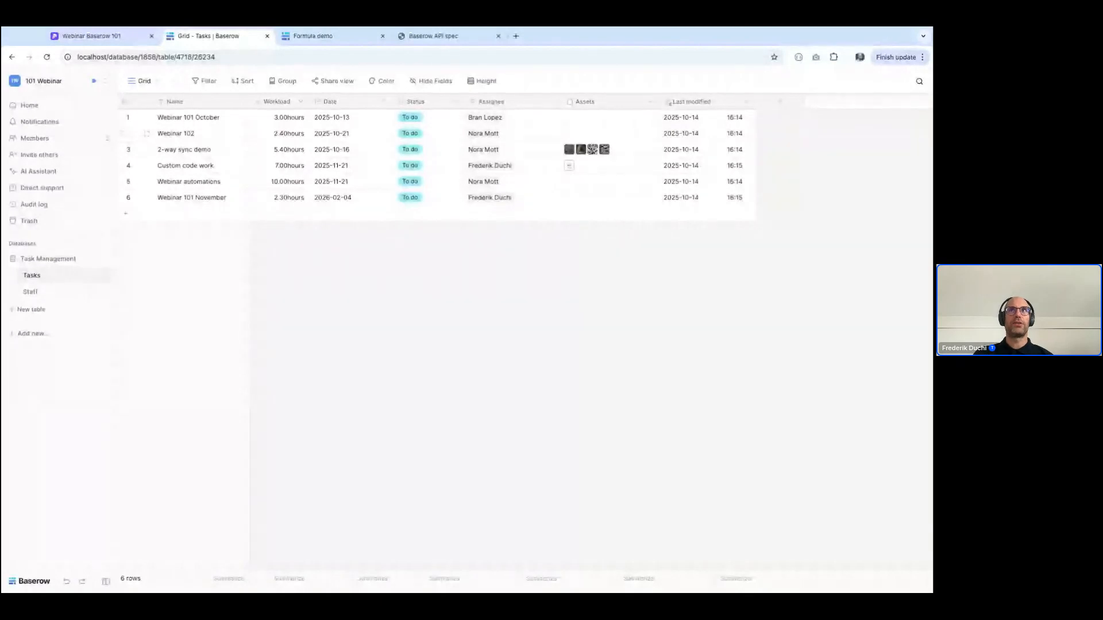
left_click(551, 101)
left_click(516, 187)
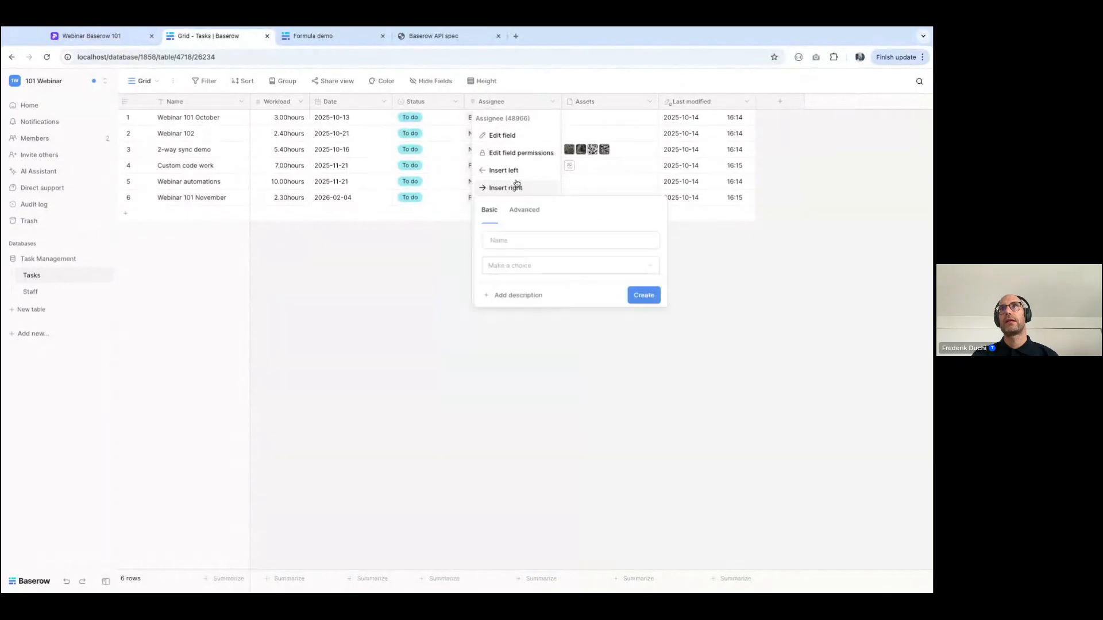
left_click(503, 241)
type("As")
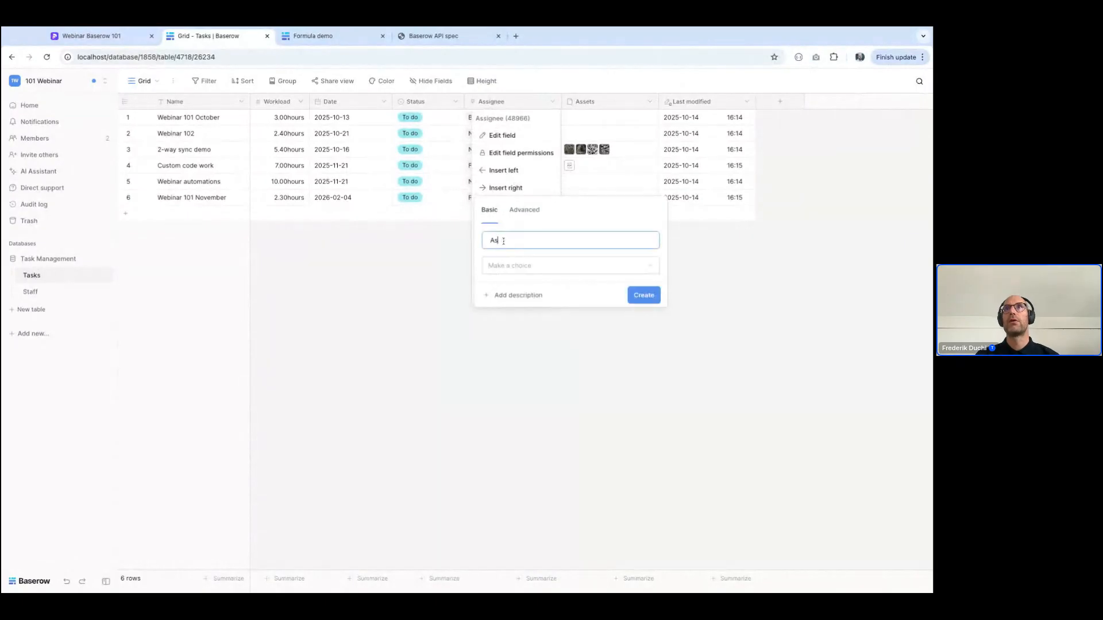
type("signee email")
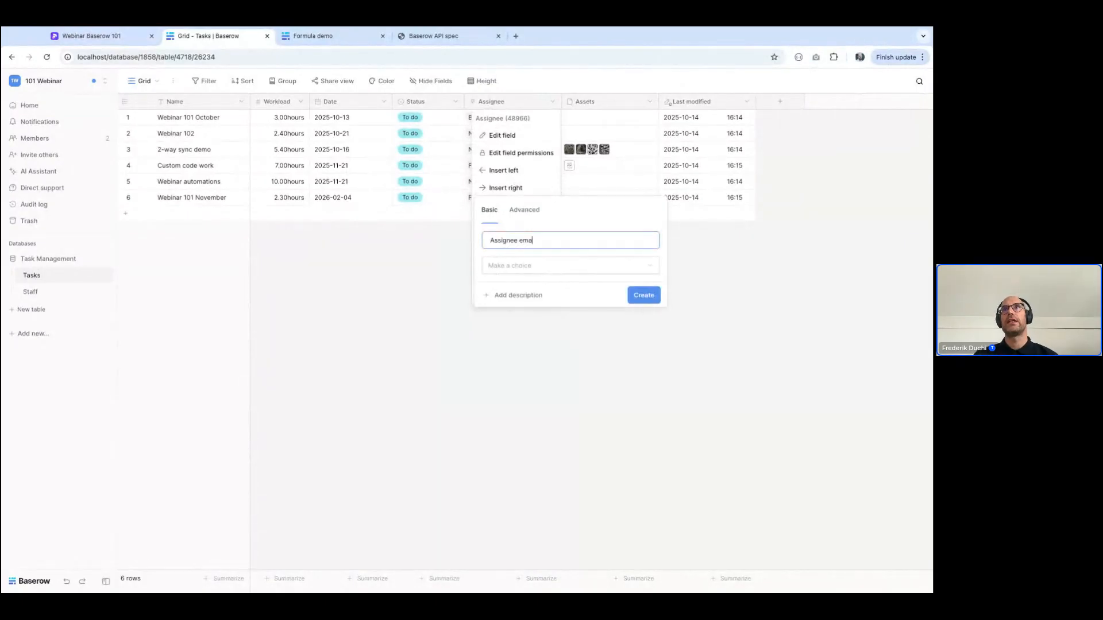
Make the new field a Lookup of the Email field through the Assignee link and create it
left_click(504, 267)
type("lo")
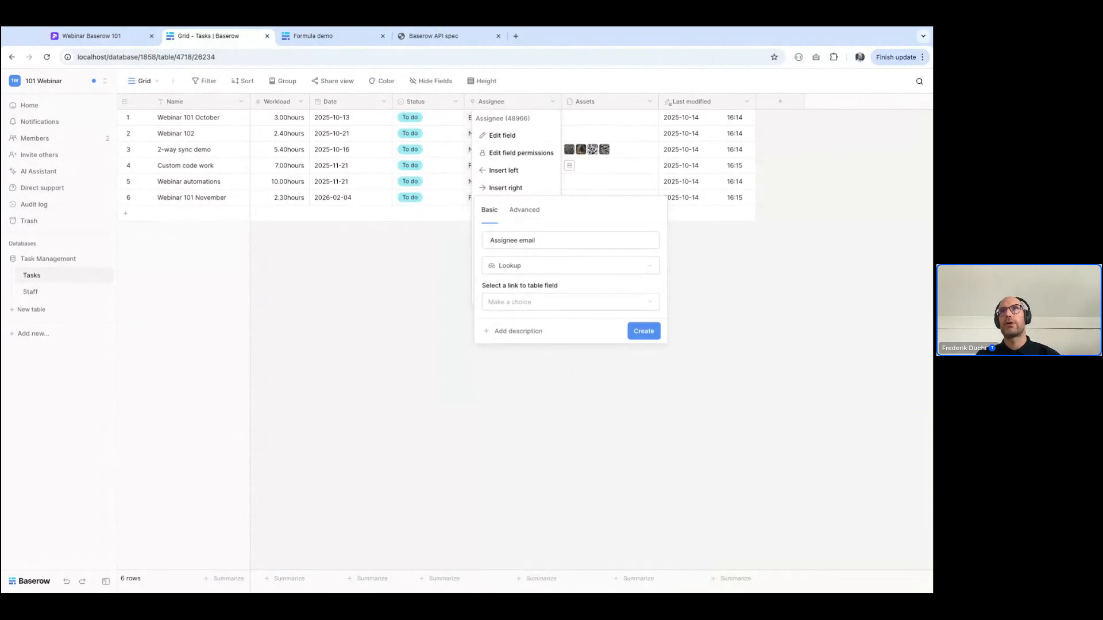
left_click(515, 302)
left_click(522, 321)
left_click(517, 340)
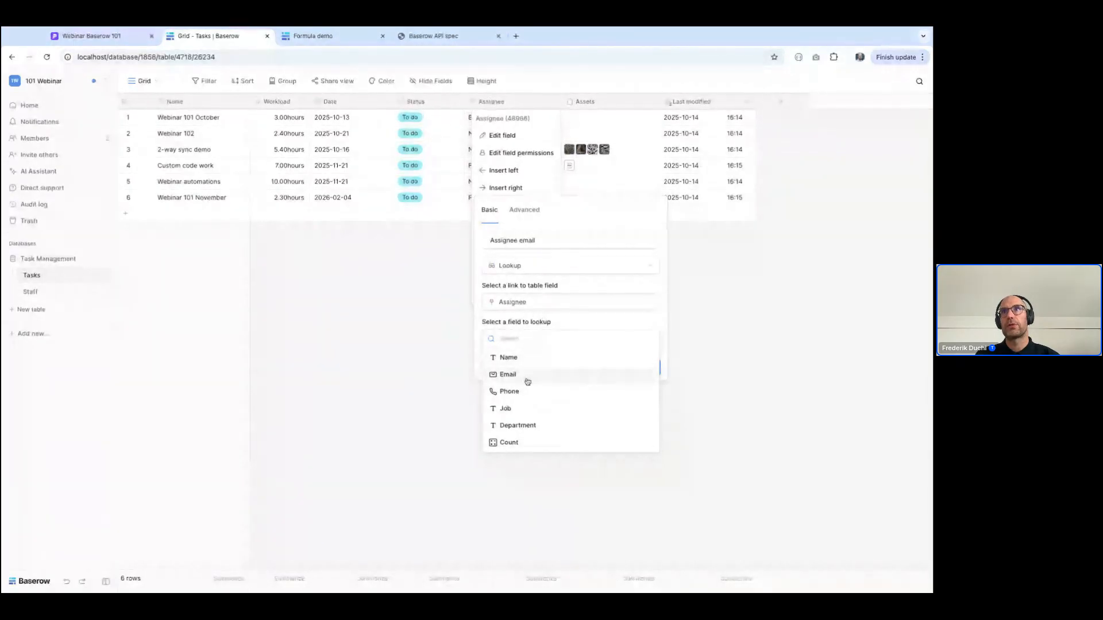
left_click(526, 375)
left_click(639, 370)
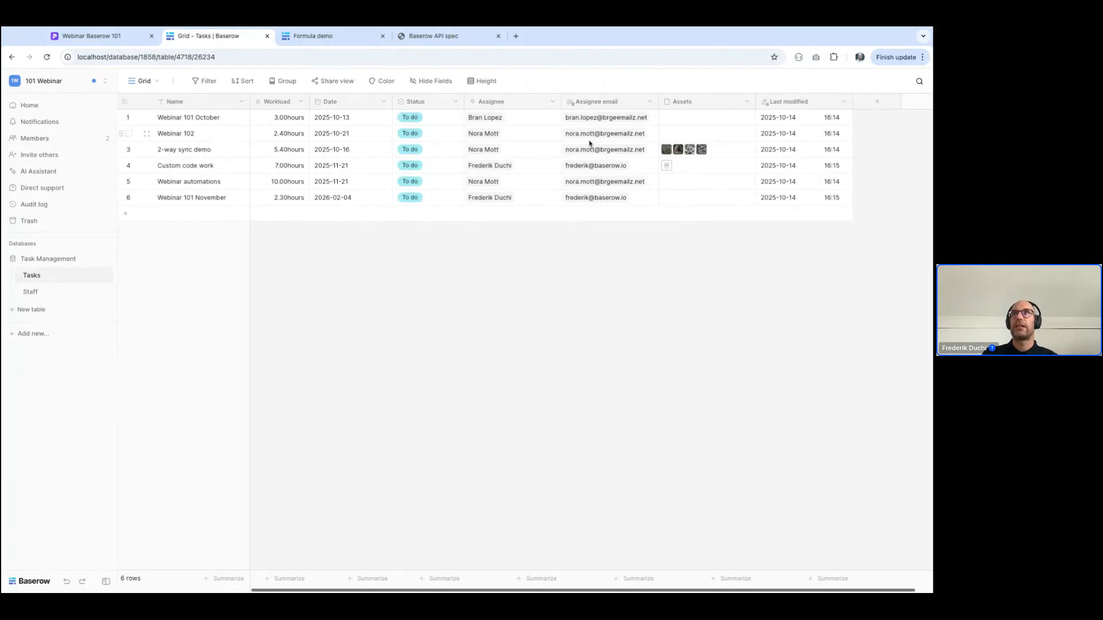
Clear the assignee of the 2-way sync demo task and refill it with the assignee copied from Webinar 102
left_click(512, 149)
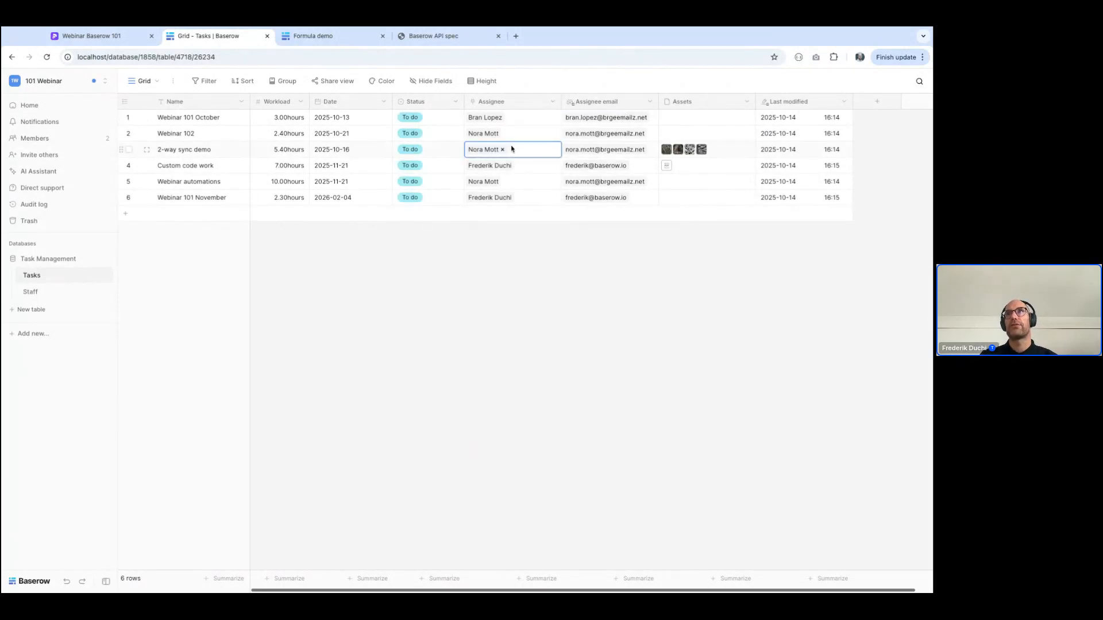
key("Delete")
key("Up")
key("ctrl+c")
key("Down")
key("ctrl+v")
key("Right")
key("Left")
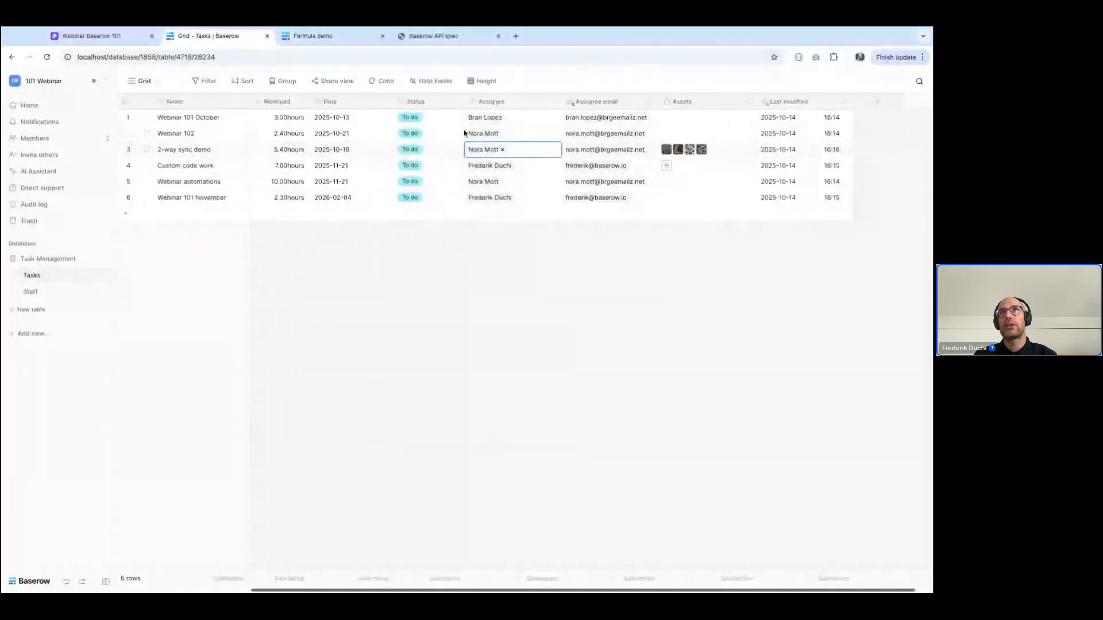
Review the Workload values from the 2-way sync demo task down to Webinar automations
key("Left")
key("Left")
key("Left")
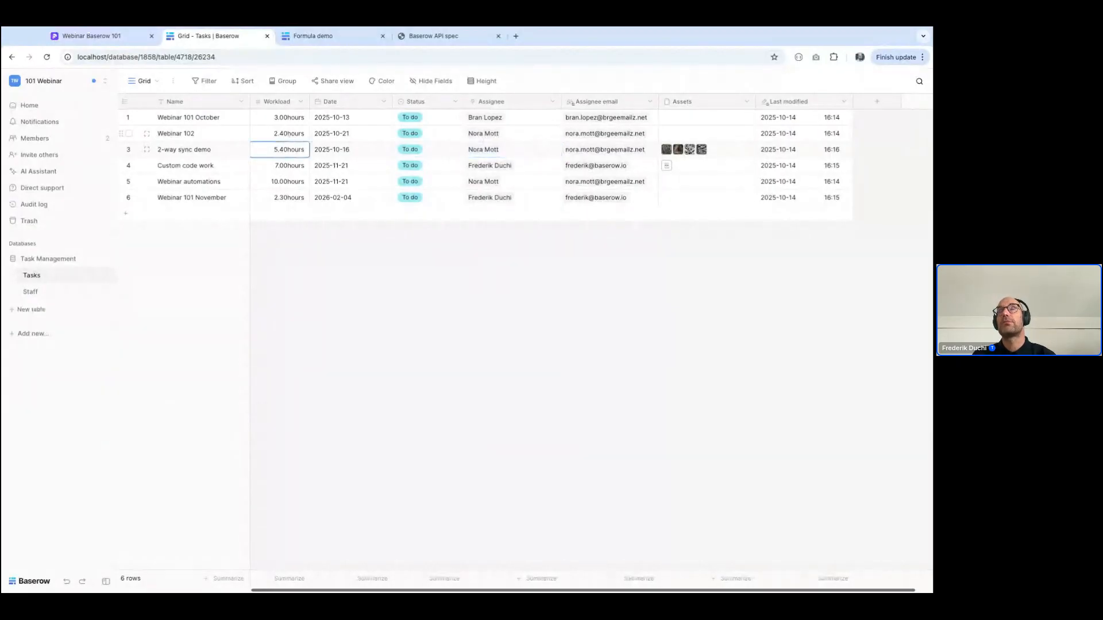
key("Down")
key("Down")
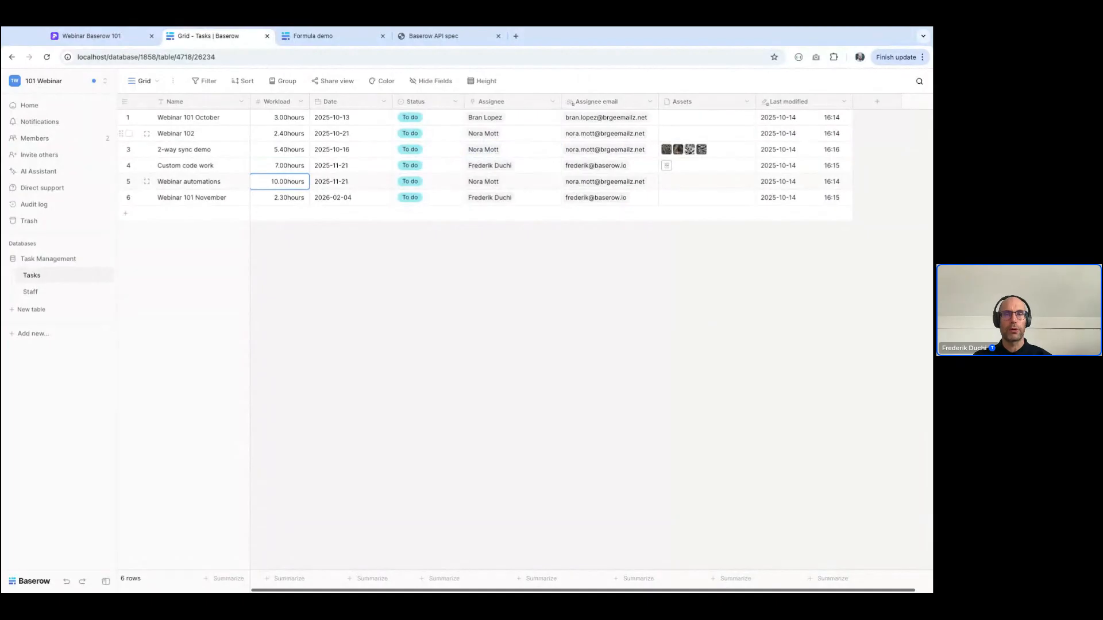
Start a new Rollup field named "Scheduled workload" at the end of the Staff table
left_click(58, 293)
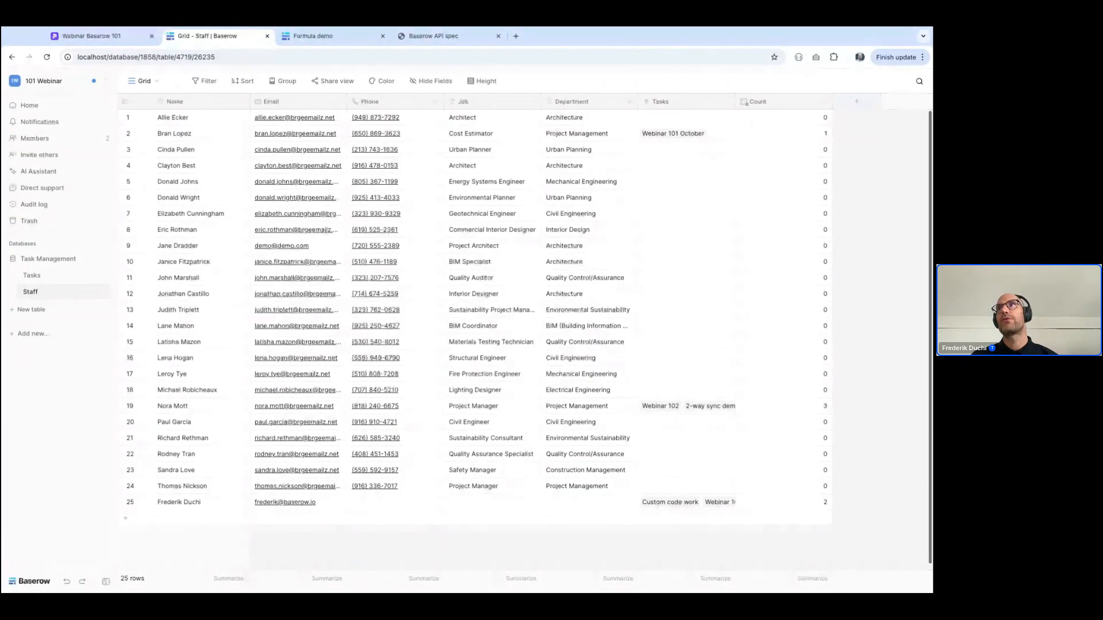
left_click(857, 101)
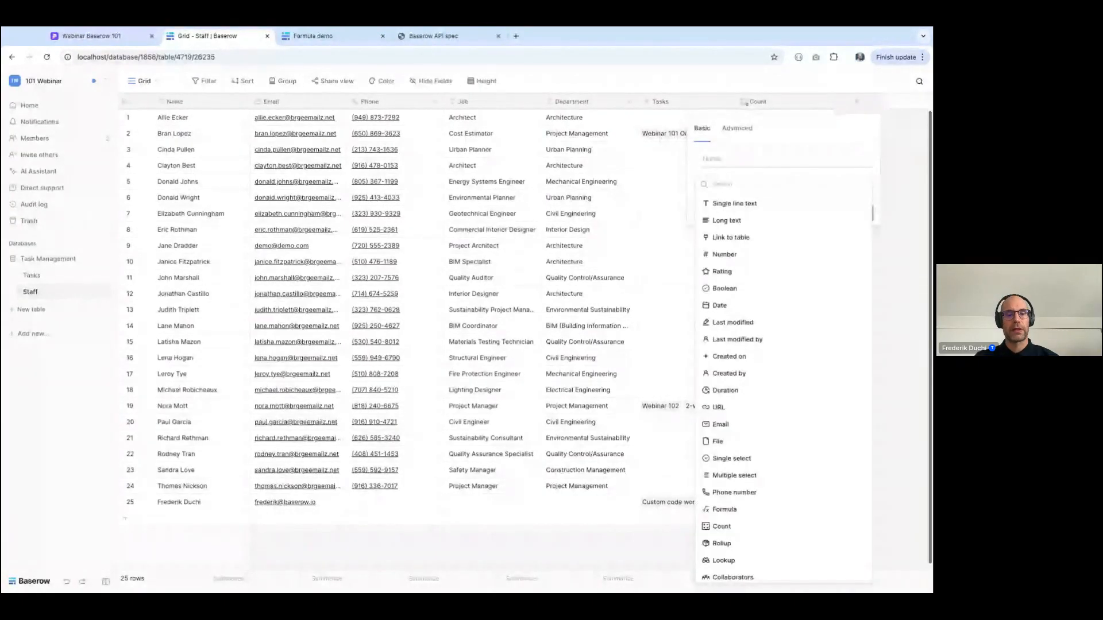
type("ro")
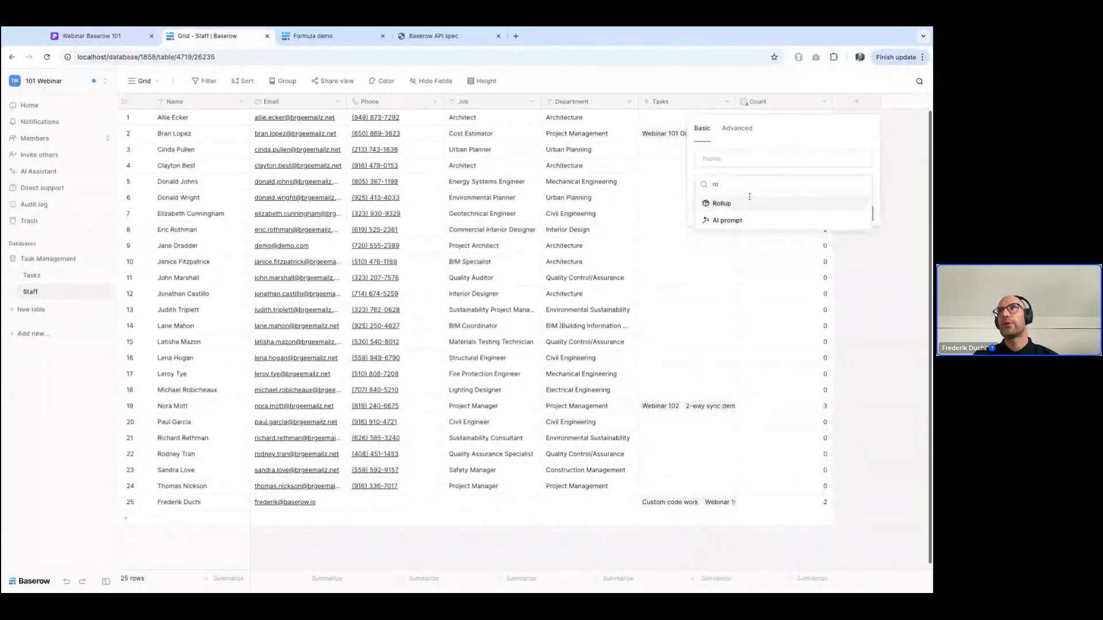
left_click(721, 203)
double_click(723, 159)
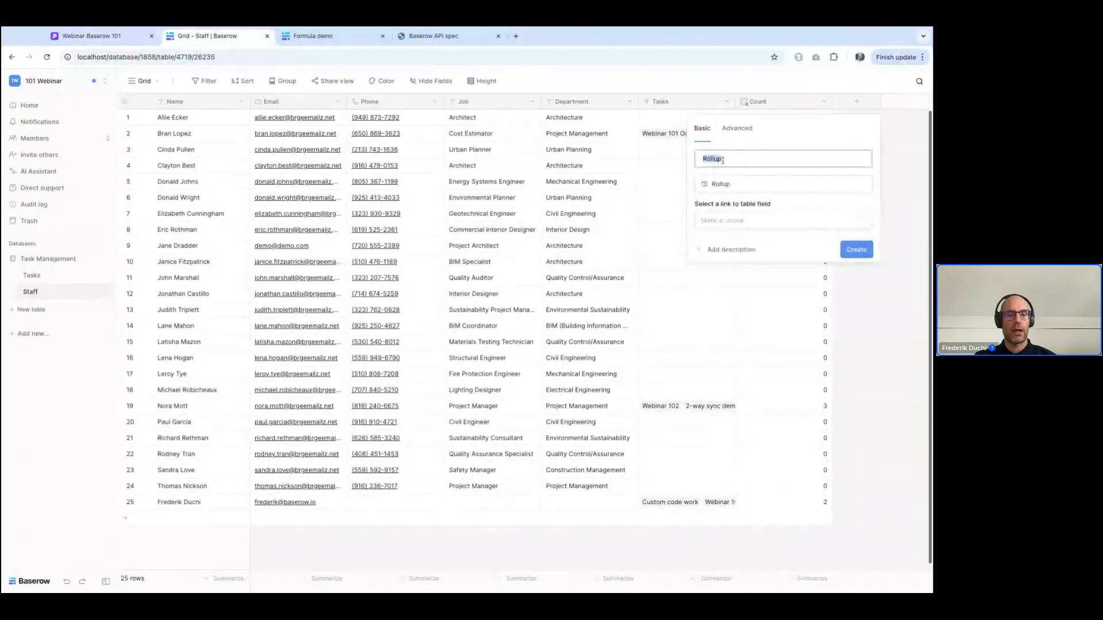
type("Scheduled workload")
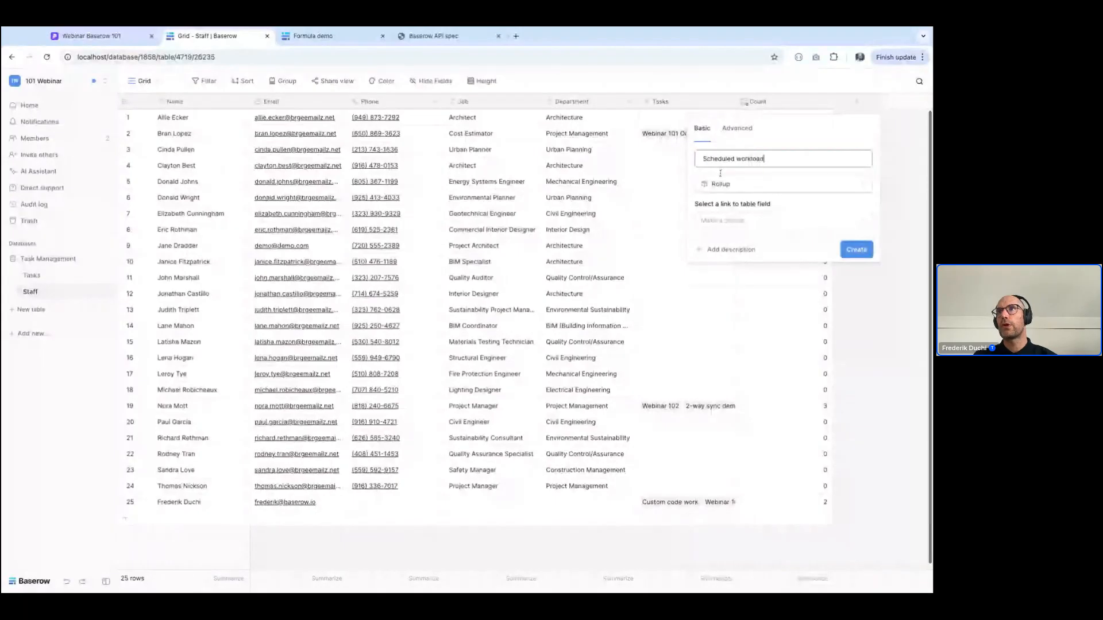
Set the rollup to sum the Workload field through the Tasks link and create the field
left_click(723, 220)
left_click(720, 236)
left_click(739, 256)
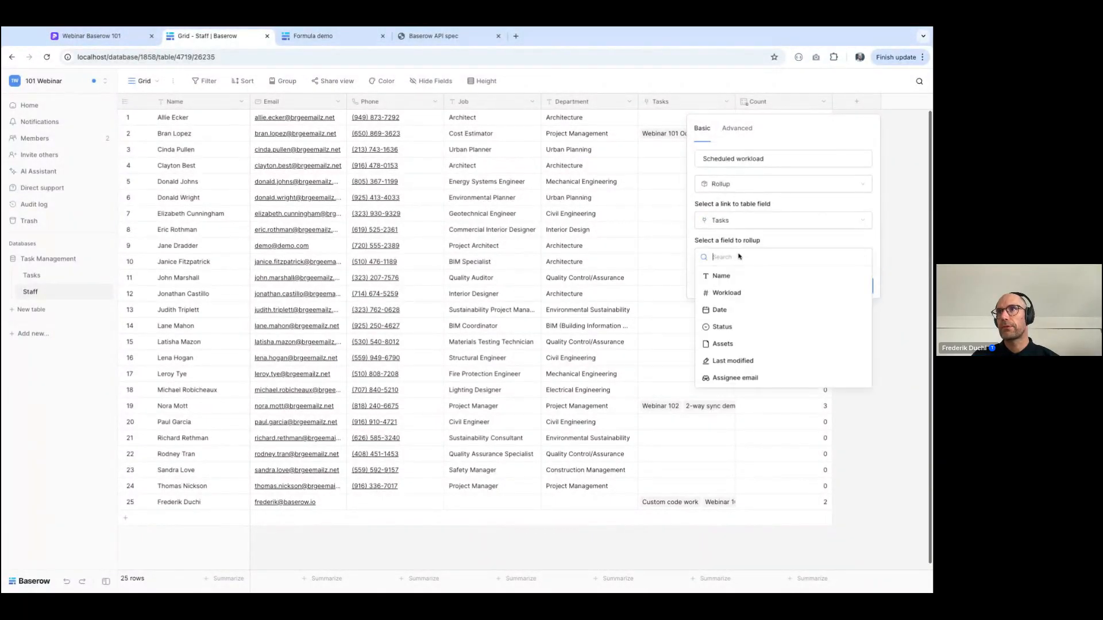
left_click(726, 293)
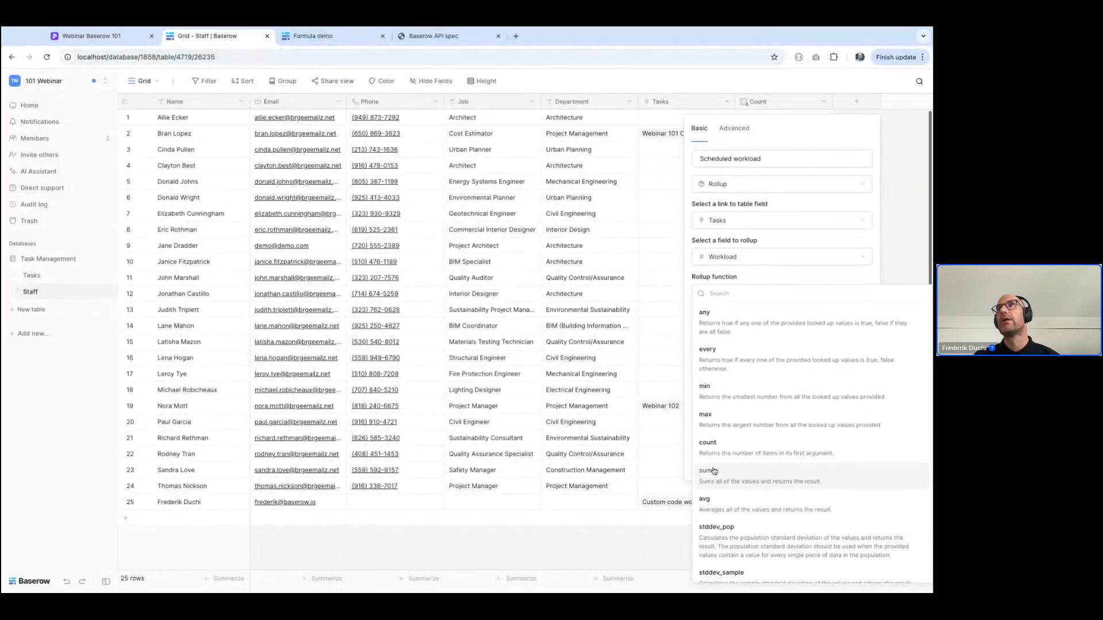
left_click(715, 471)
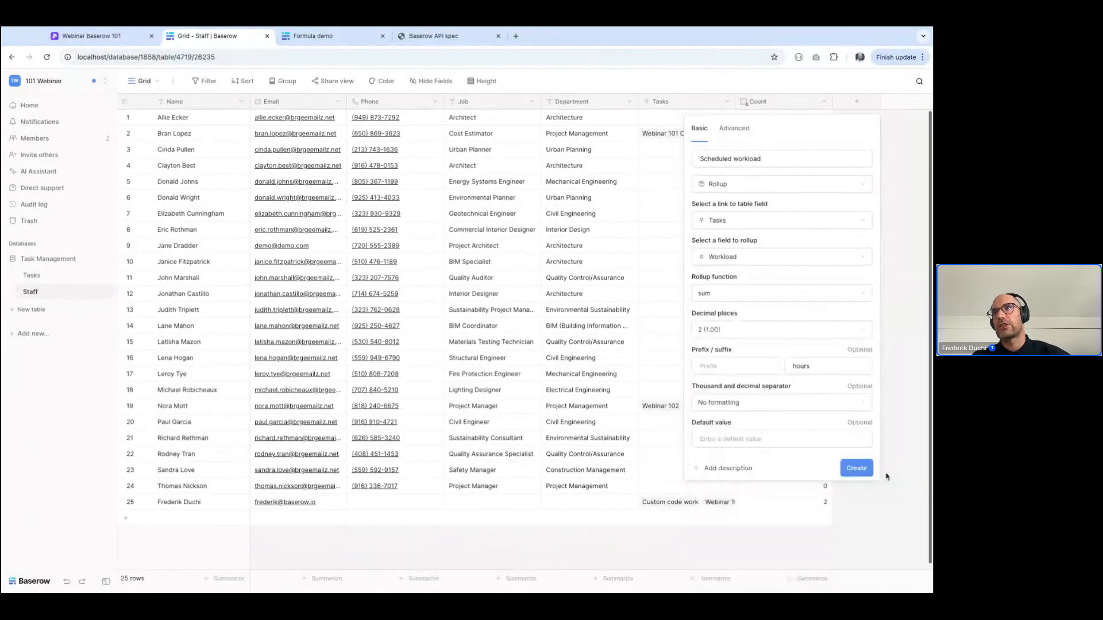
left_click(865, 470)
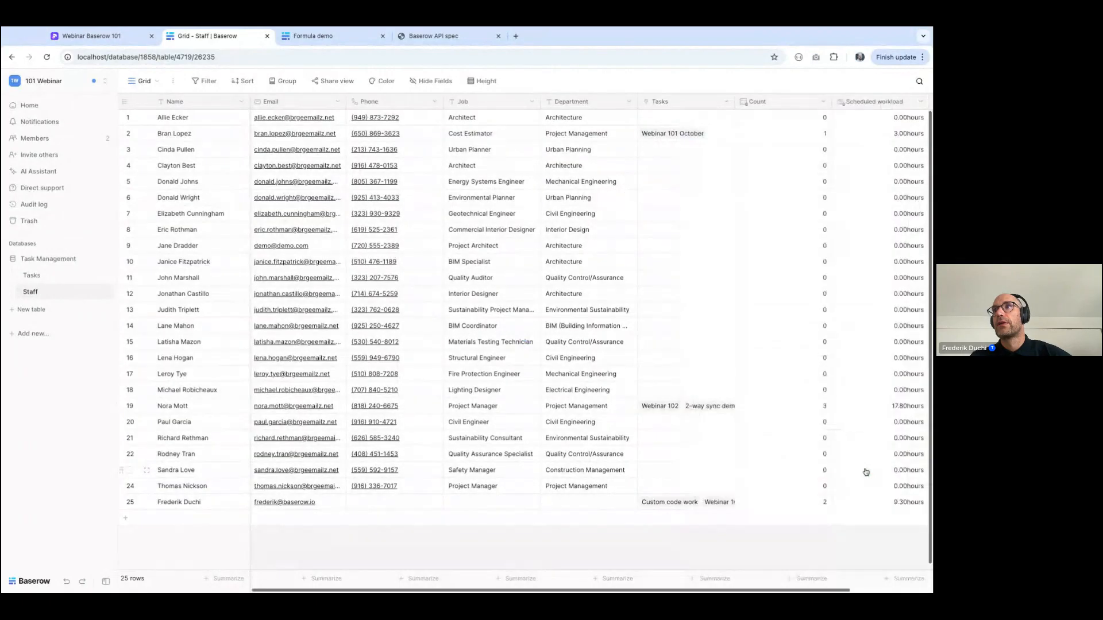
Check the Scheduled workload values of the staff members who have linked tasks
left_click(830, 411)
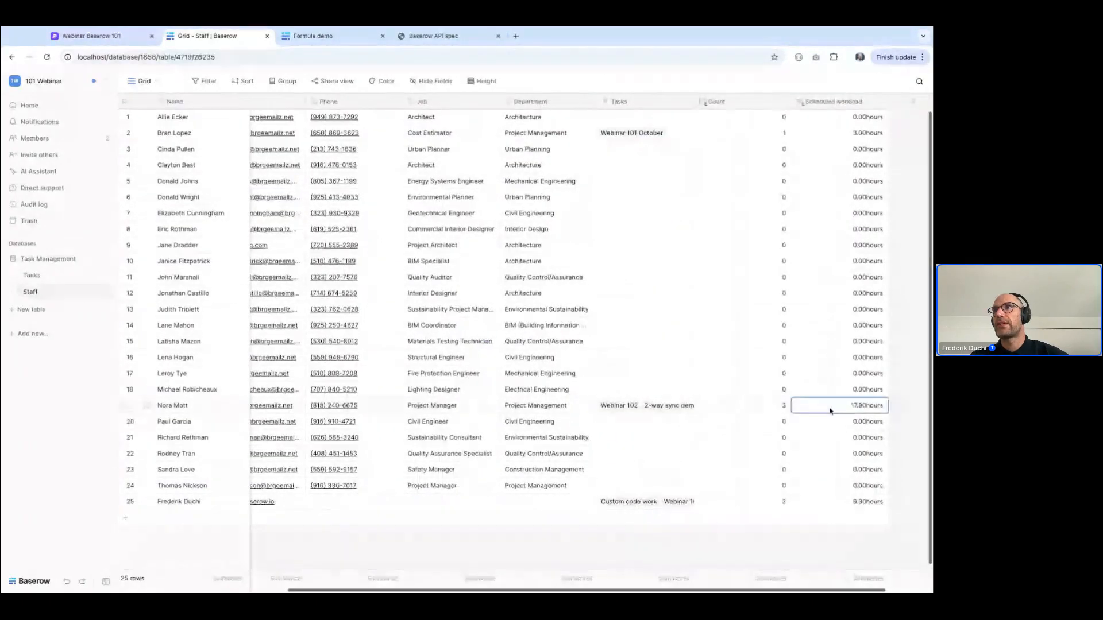
key("Down")
key("Down")
key("Down")
key("Down")
key("Down")
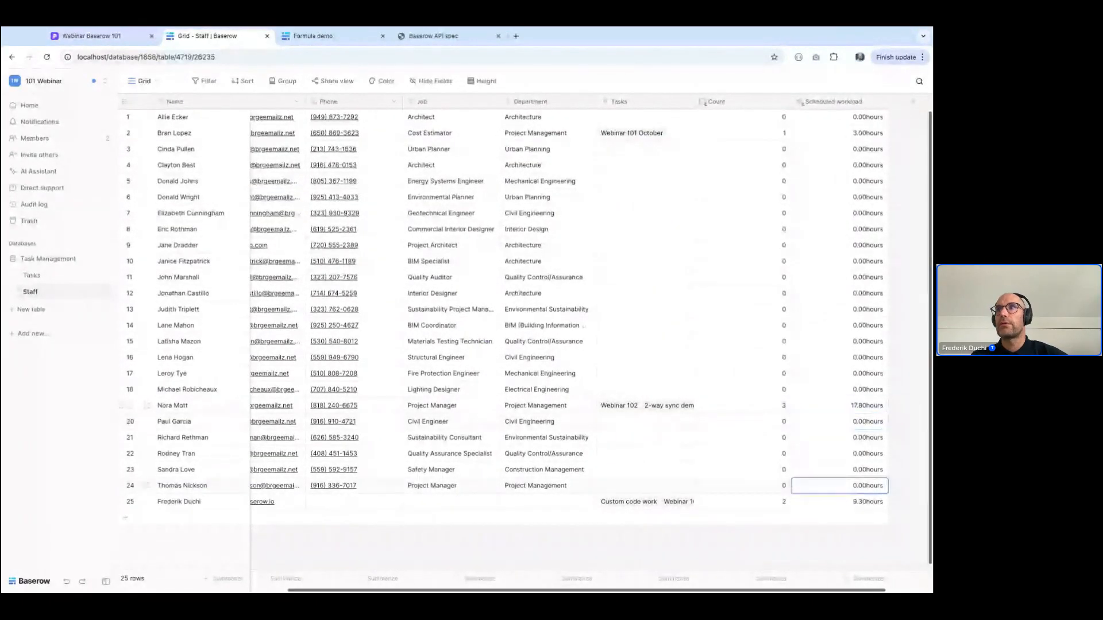
key("Down")
left_click(804, 137)
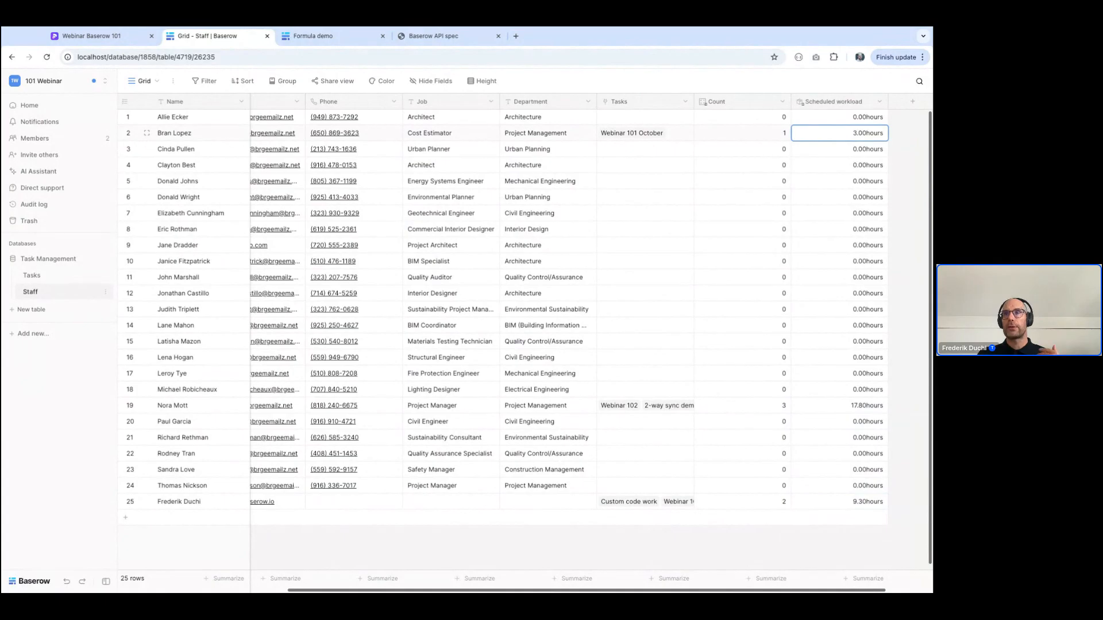
Rename the Tasks table's grid view to "All tasks"
left_click(175, 82)
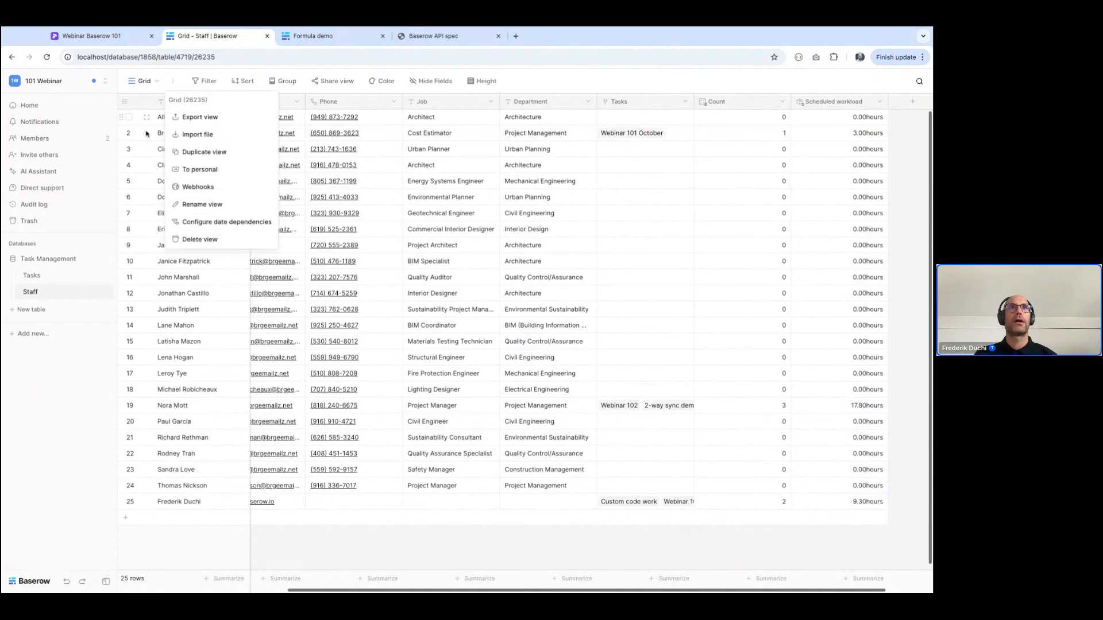
left_click(43, 282)
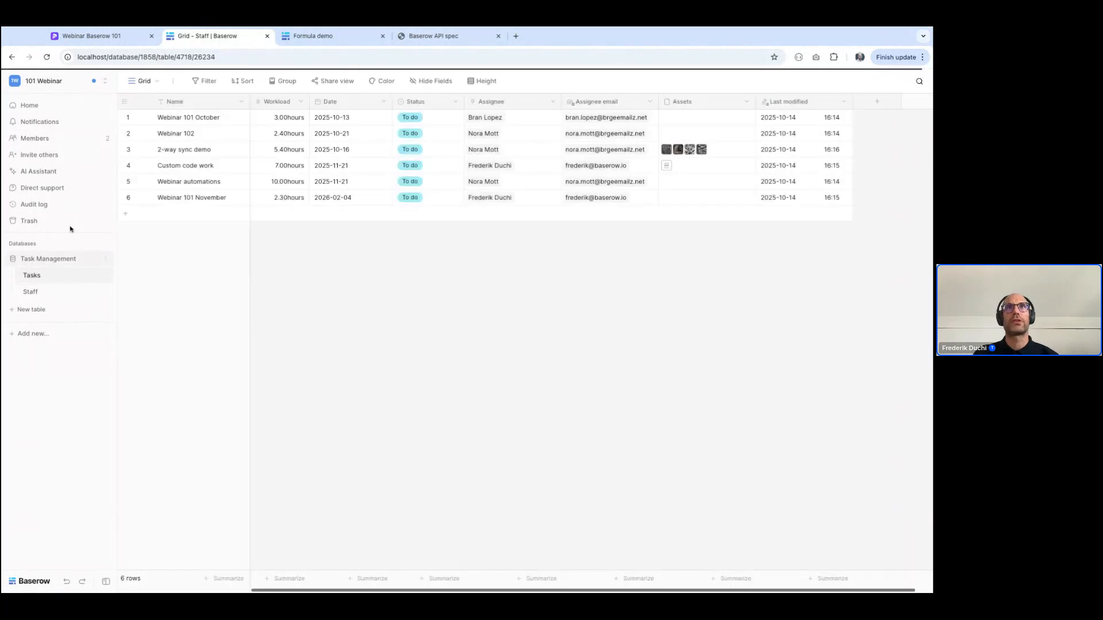
left_click(173, 80)
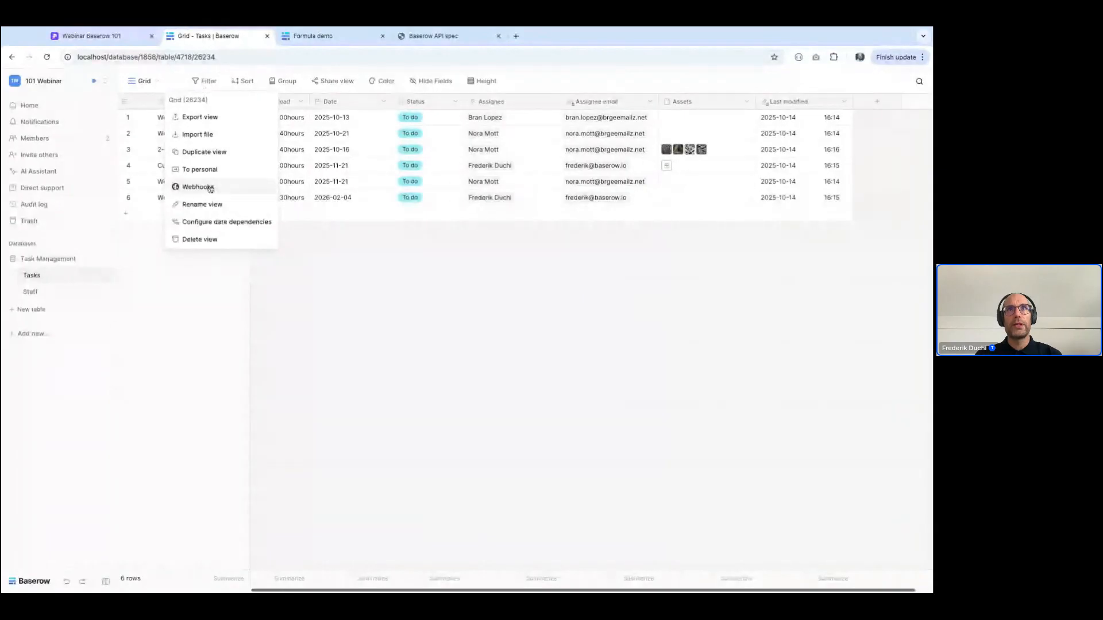
left_click(203, 204)
type("All tasks")
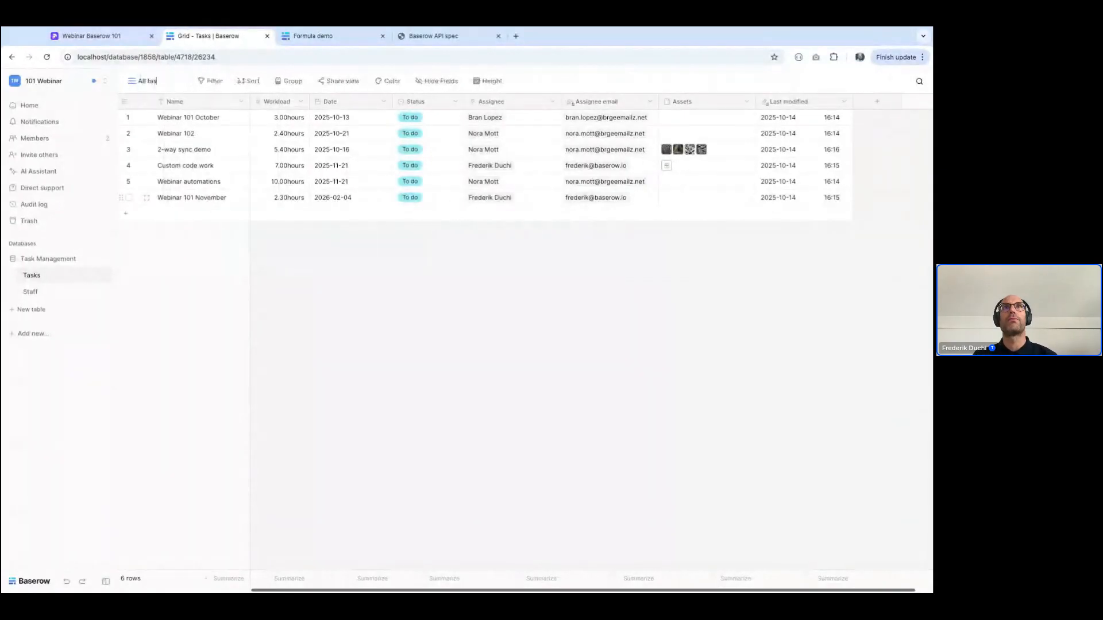
key("Return")
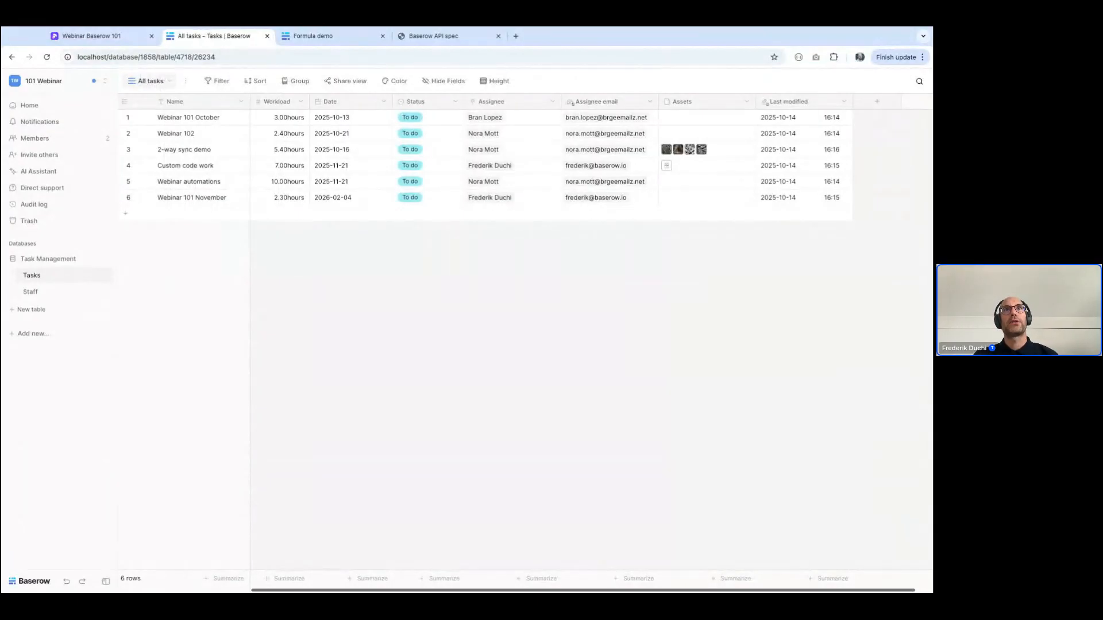
Create a collaborative grid view named "All tasks grouped by assignee" in the Tasks table
left_click(151, 81)
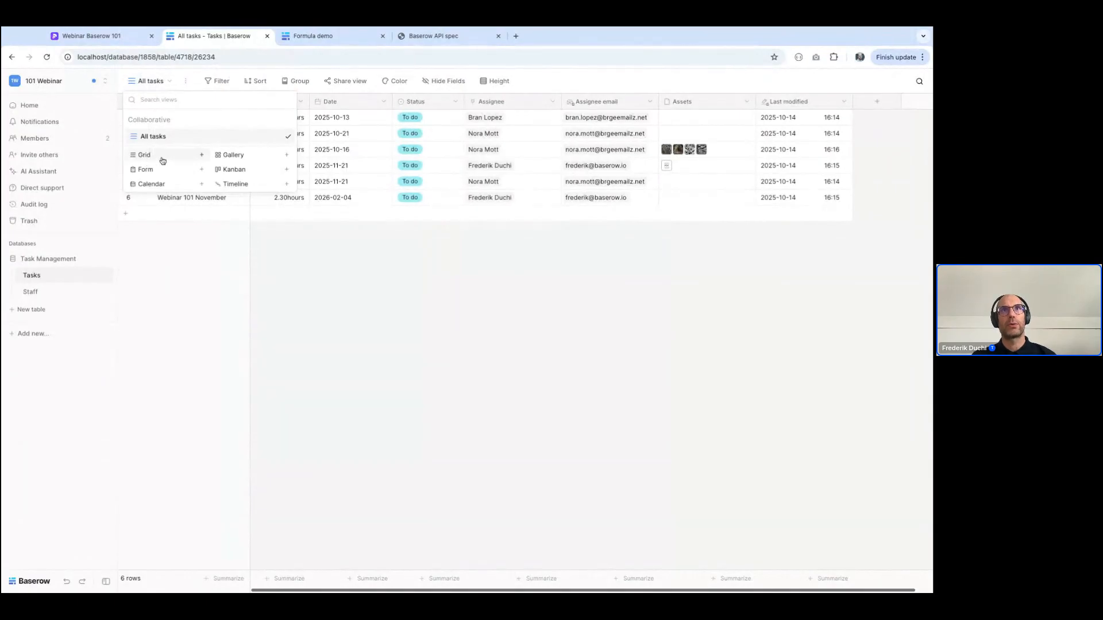
left_click(144, 155)
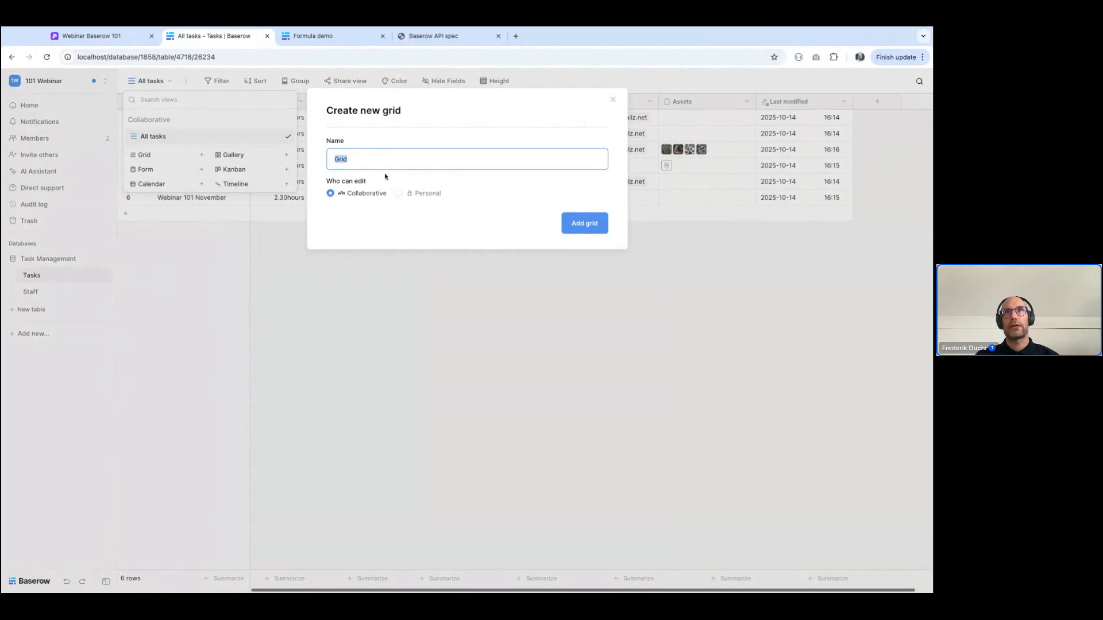
type("All t")
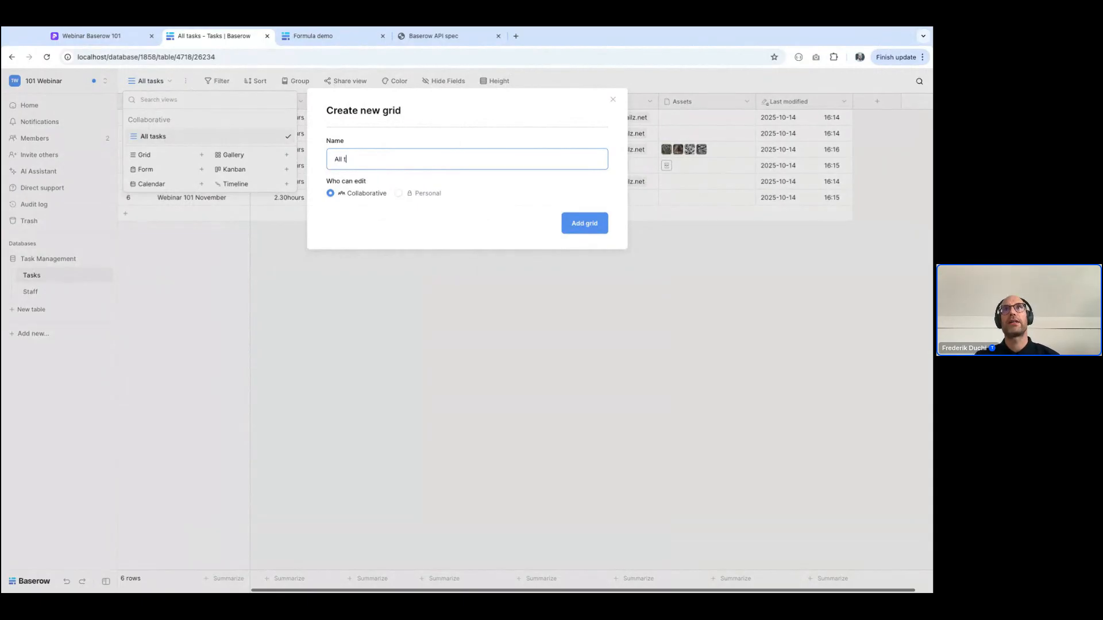
type("asks grouped by as")
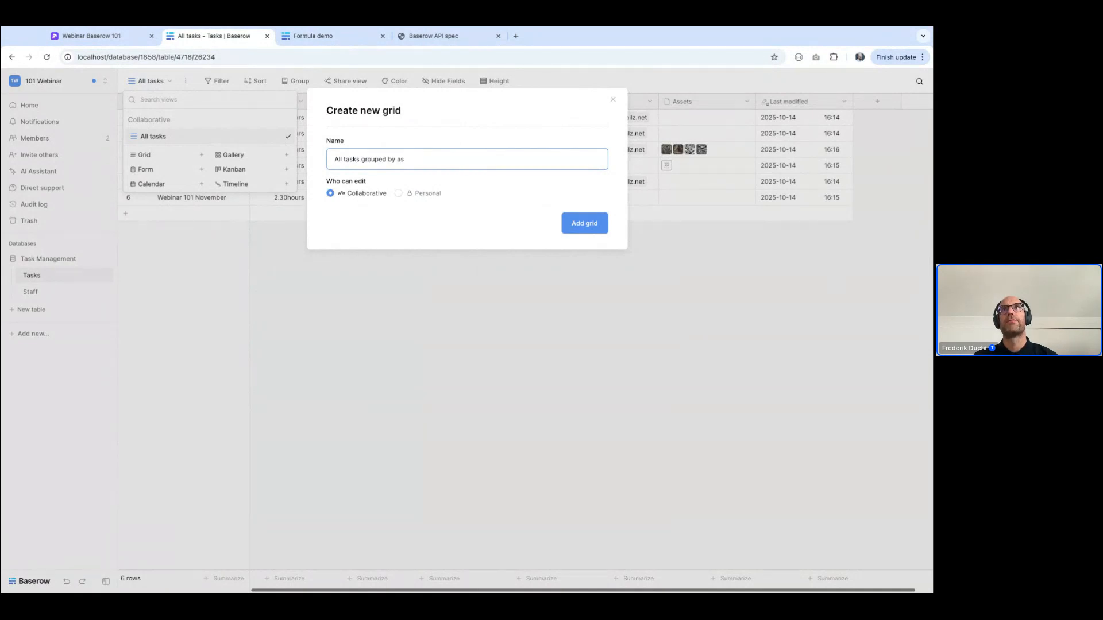
type("signee")
left_click(584, 224)
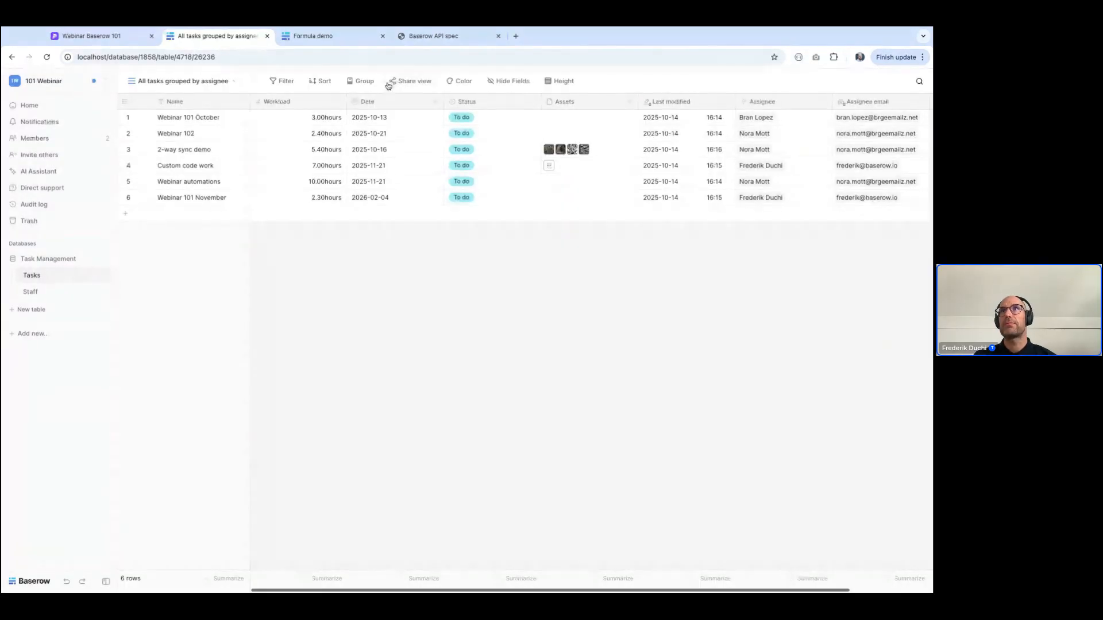
Group the rows of the new grid view by Assignee in A to Z order
left_click(351, 84)
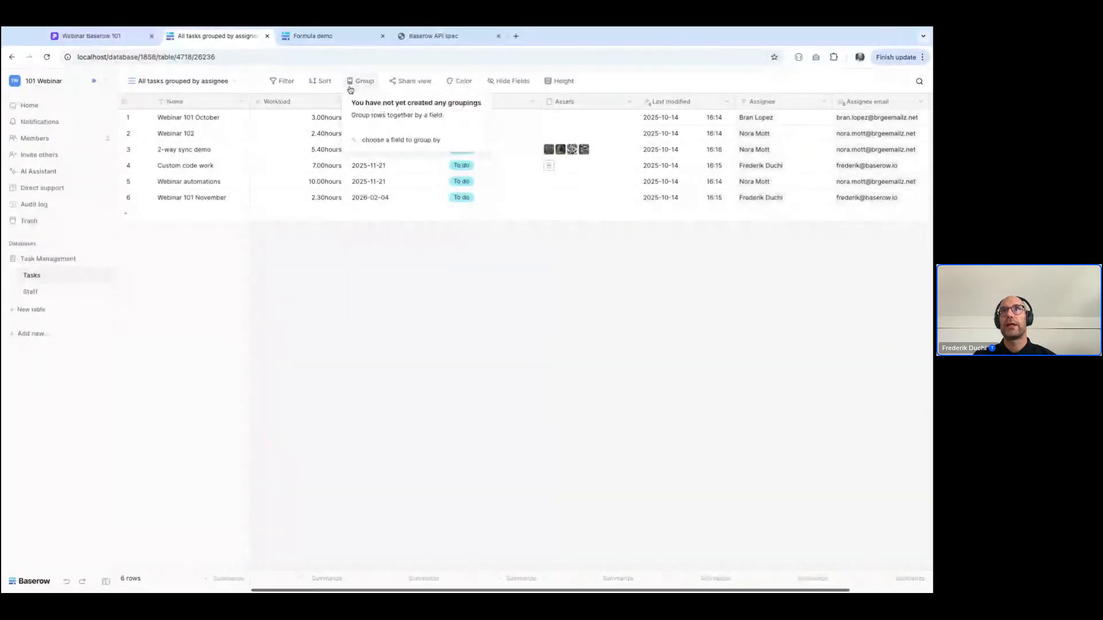
left_click(397, 141)
left_click(364, 267)
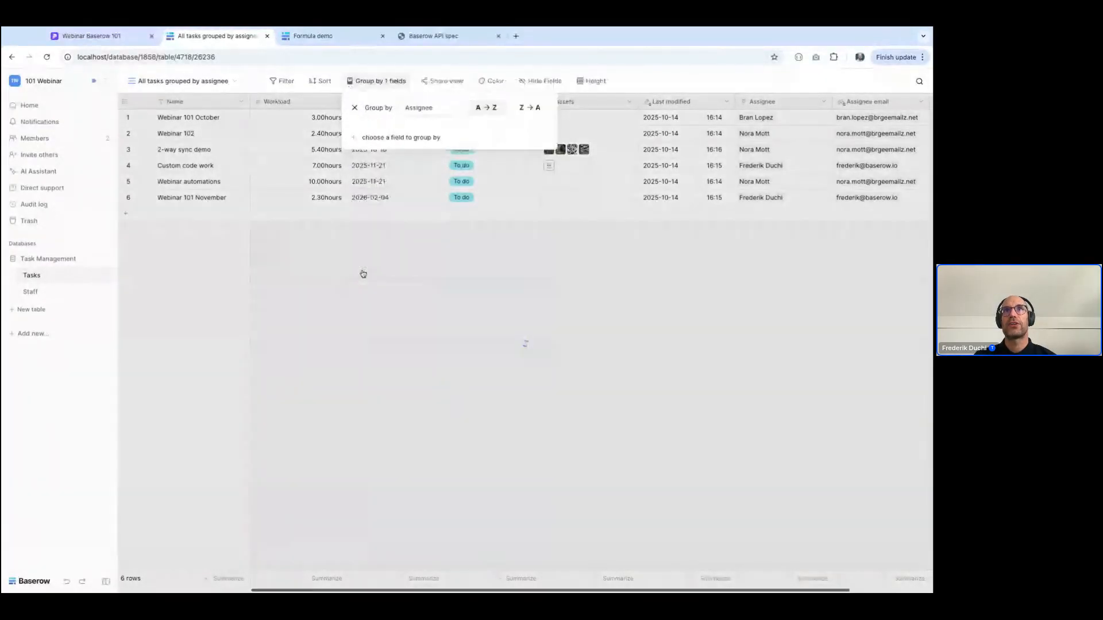
Compare the ungrouped All tasks view with the "All tasks grouped by assignee" view
left_click(363, 274)
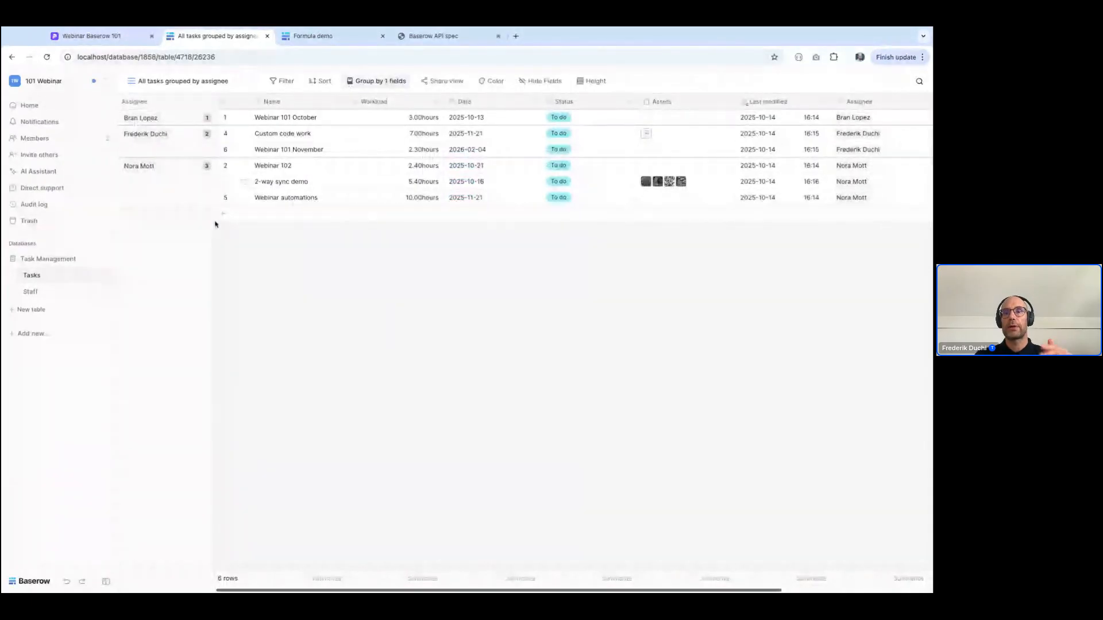
left_click(182, 81)
left_click(183, 141)
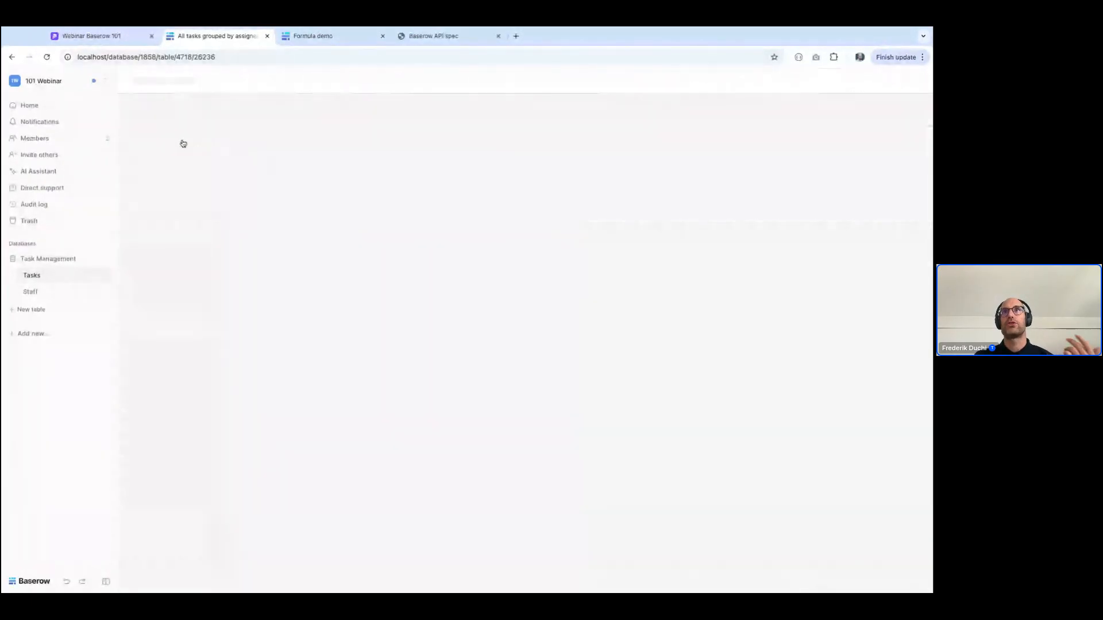
left_click(150, 80)
left_click(161, 156)
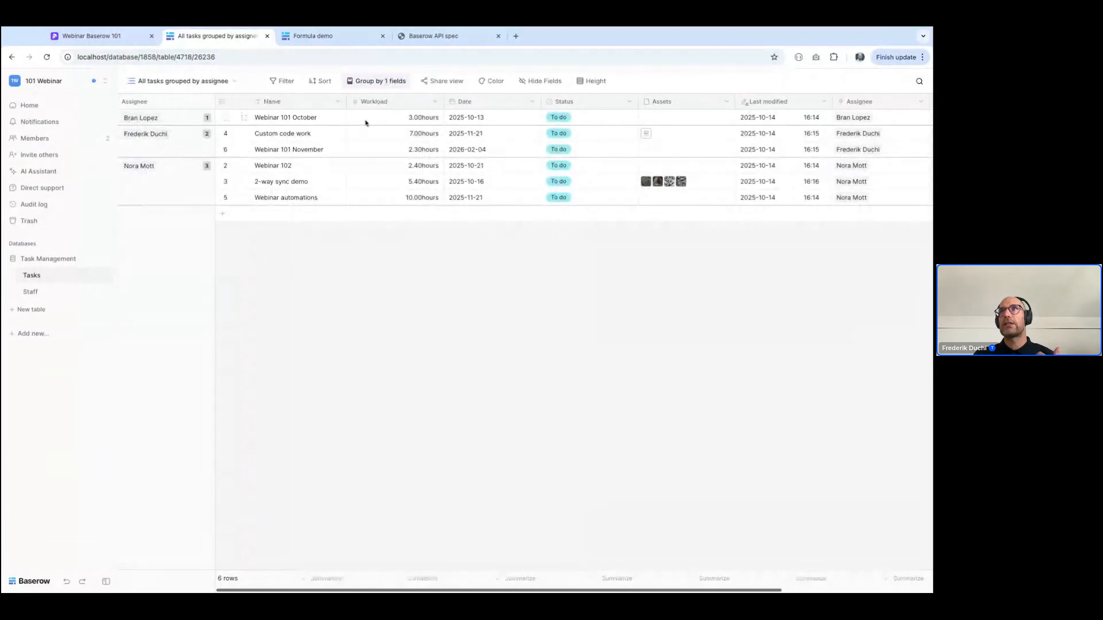
Hide the Assignee, Assignee email and Assets fields in the "All tasks grouped by assignee" view
left_click(539, 82)
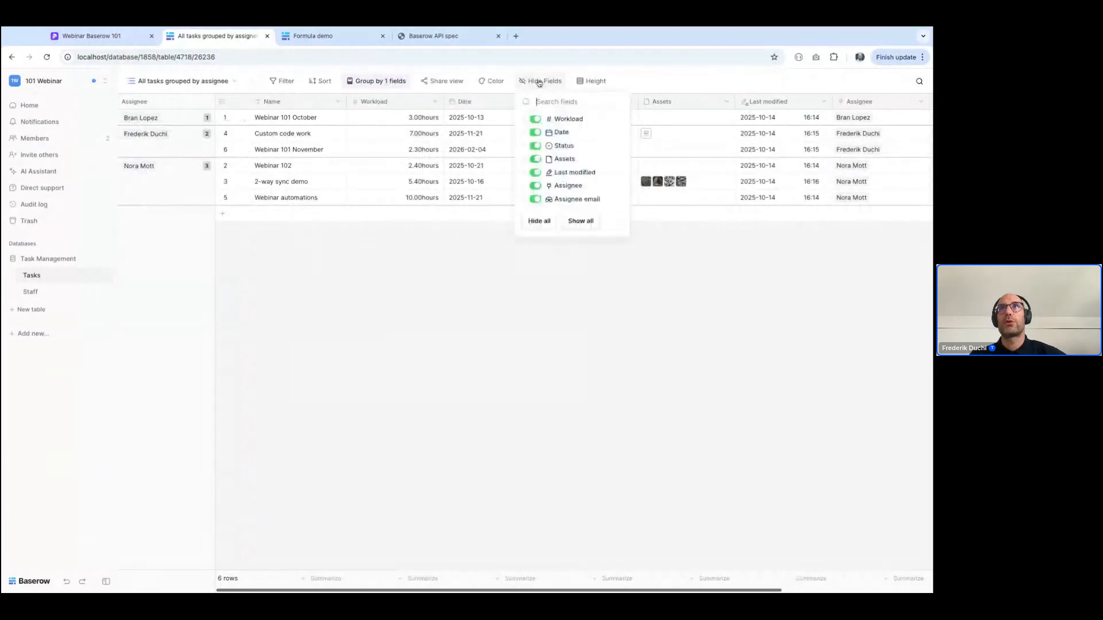
left_click(536, 186)
left_click(536, 199)
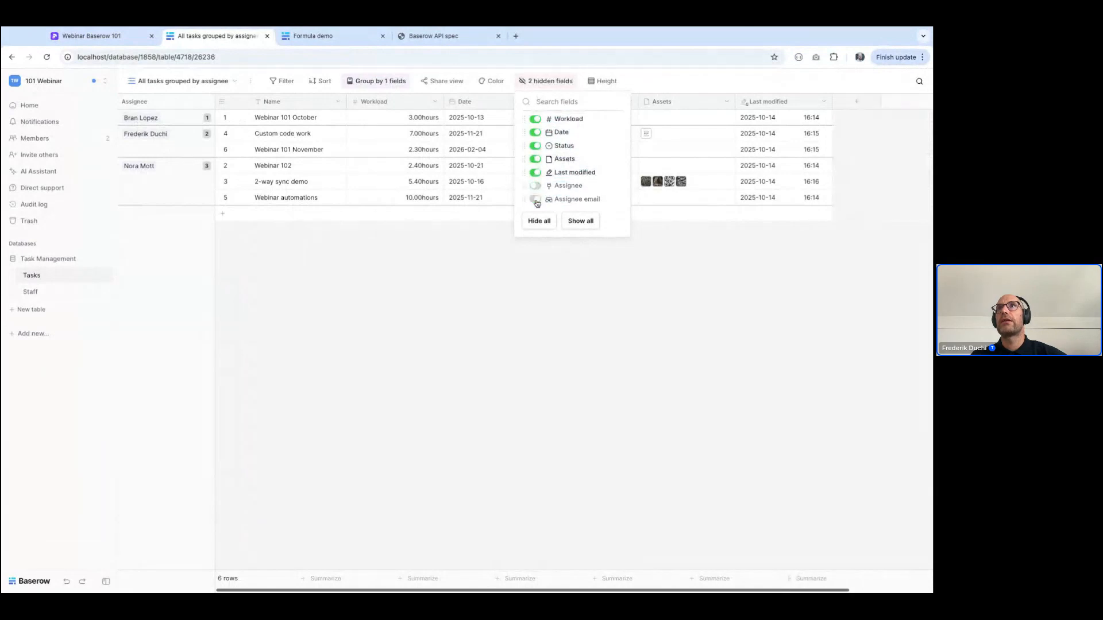
left_click(535, 160)
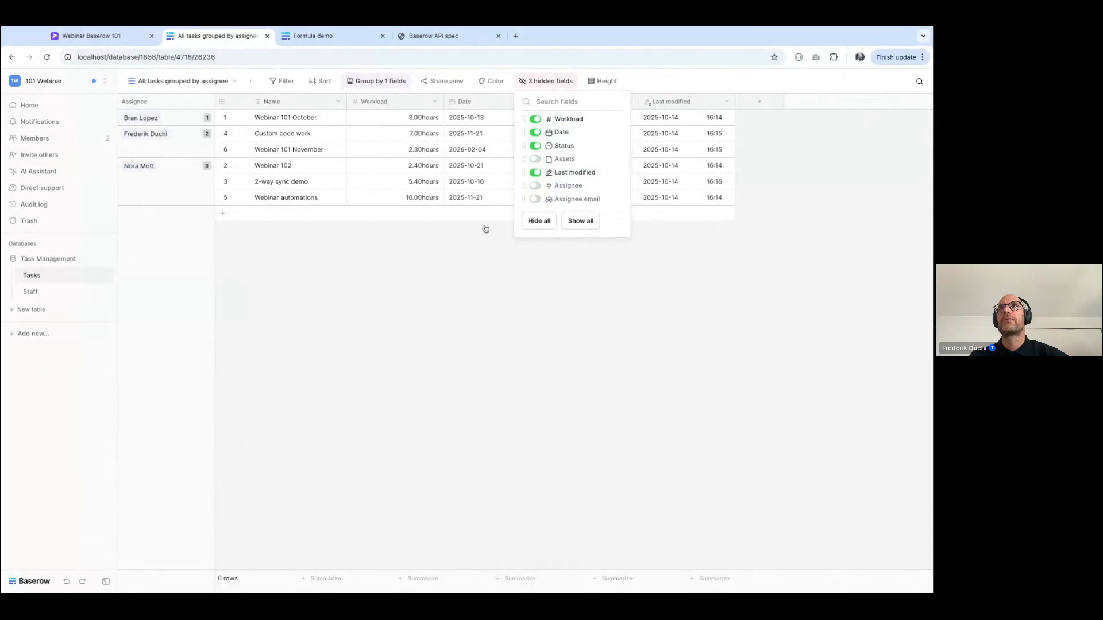
left_click(457, 313)
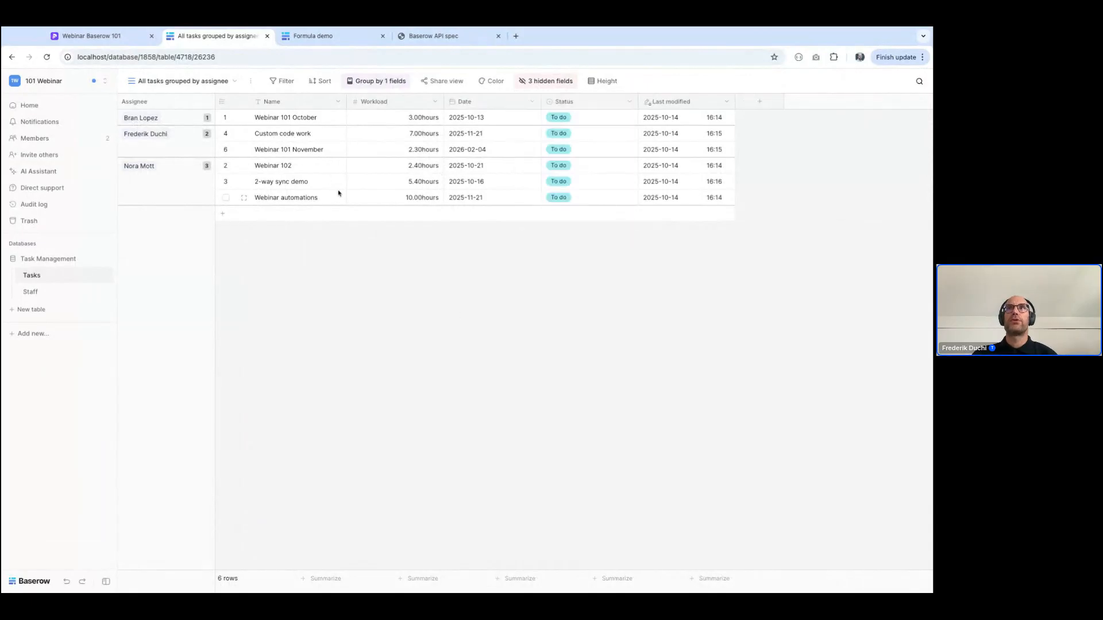
Duplicate the All tasks view of the Tasks table
left_click(152, 81)
left_click(157, 131)
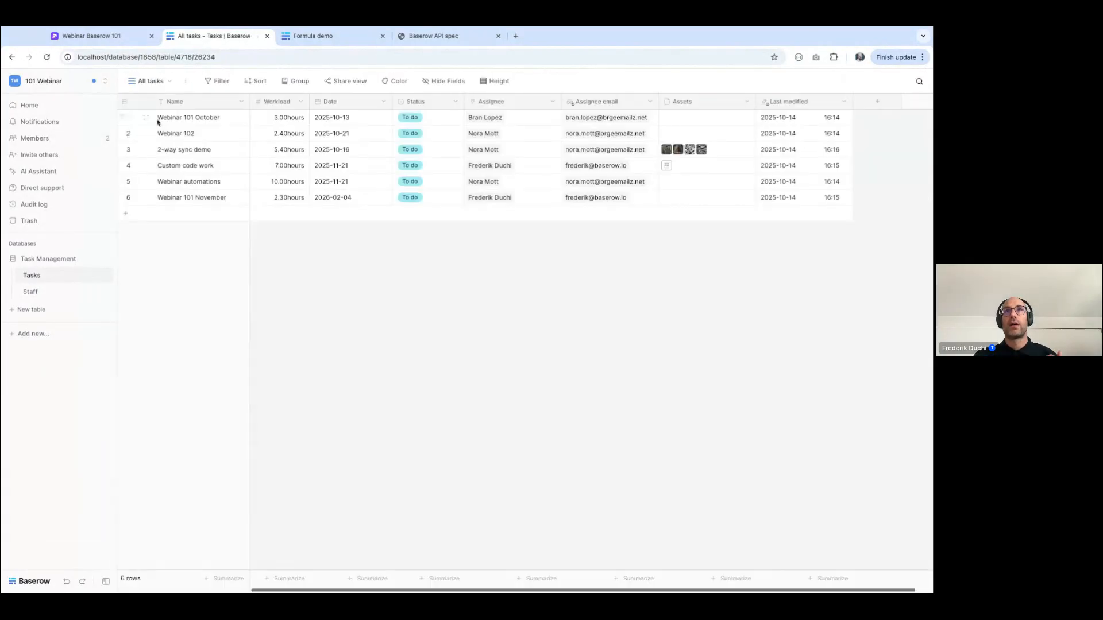
left_click(153, 82)
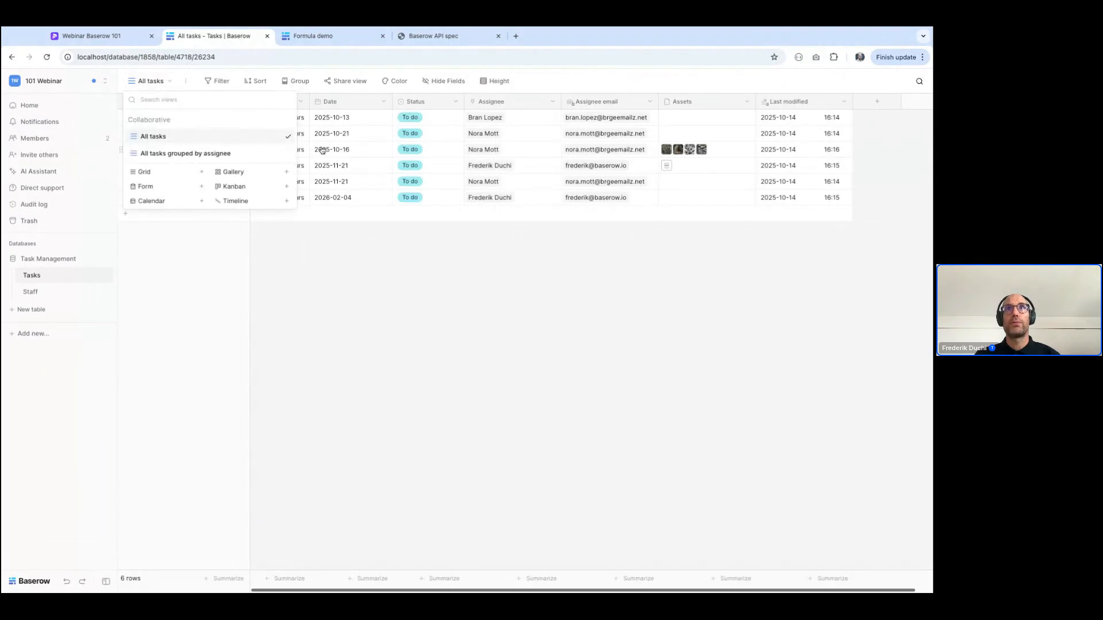
left_click(287, 138)
left_click(220, 201)
Rename the duplicated view "Tasks with high workload"
left_click(191, 81)
left_click(221, 202)
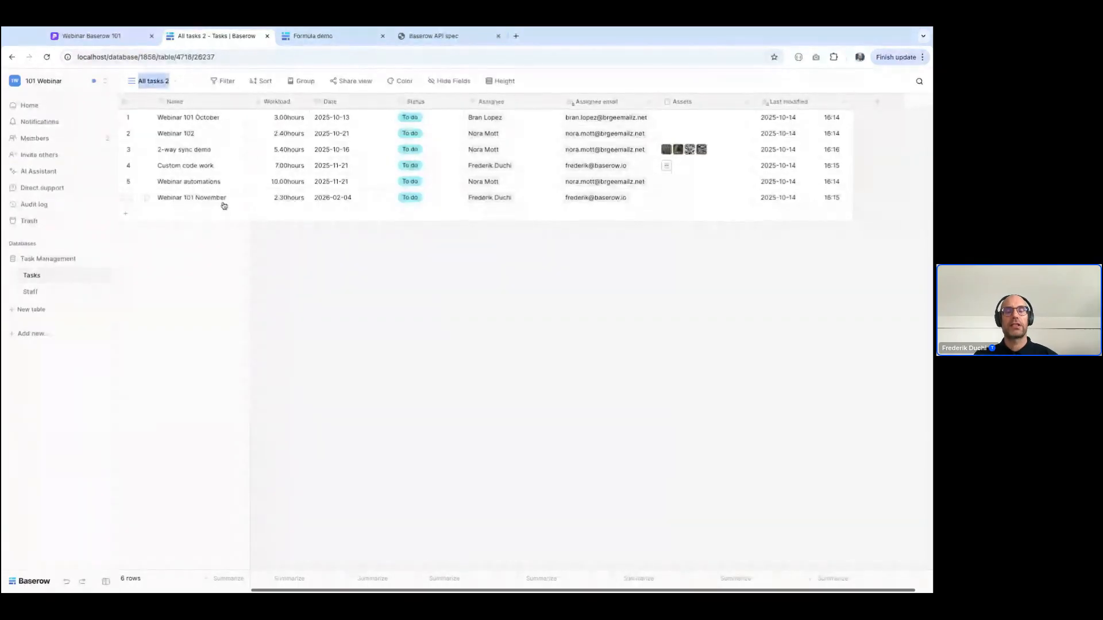
type("Tasks with high workload")
key("Return")
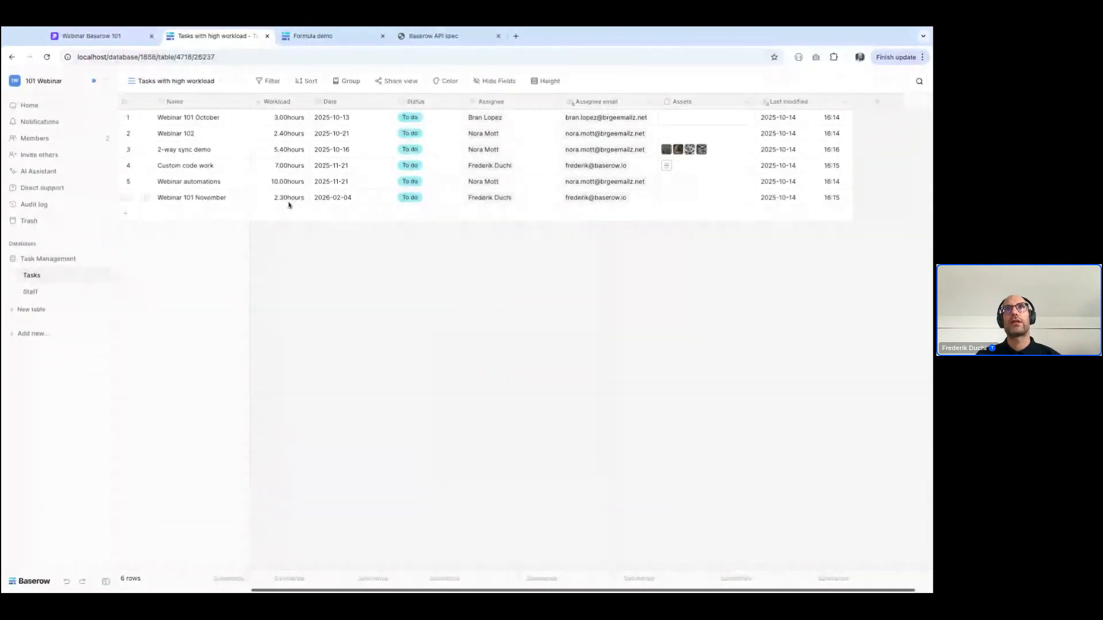
Filter the "Tasks with high workload" view to rows where Workload is higher than 5
left_click(268, 81)
left_click(279, 138)
left_click(321, 108)
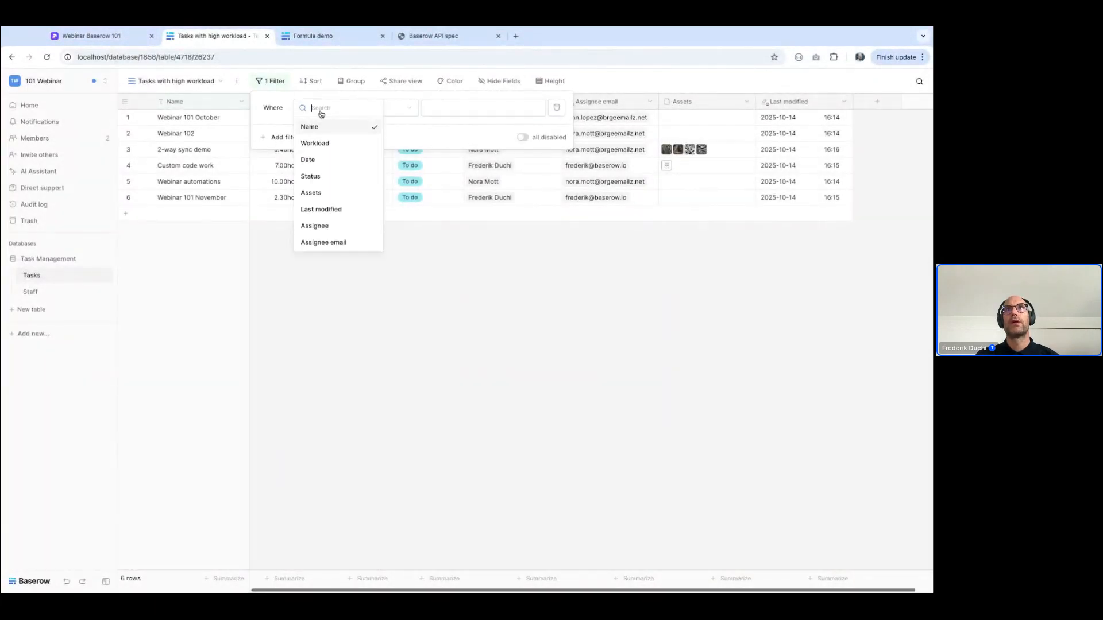
left_click(320, 141)
left_click(389, 108)
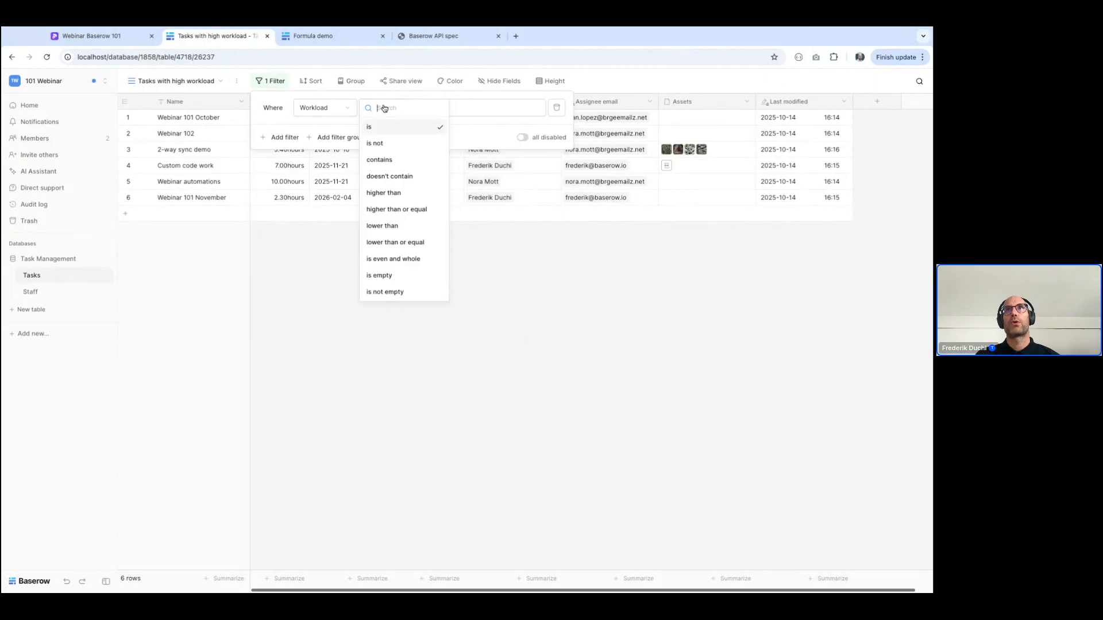
left_click(415, 191)
left_click(458, 110)
type("5")
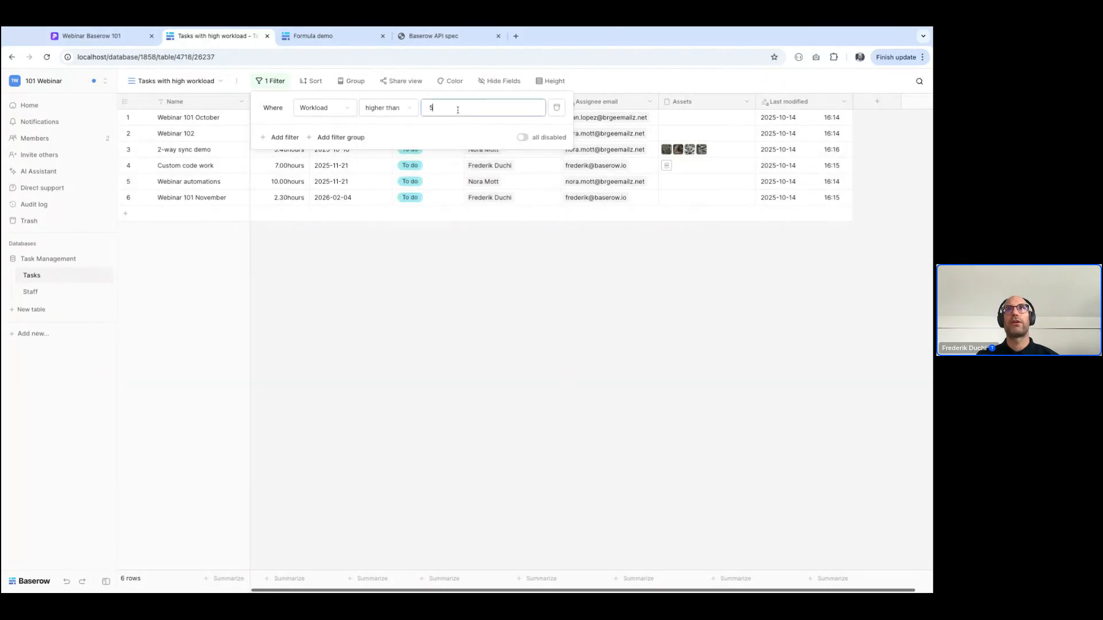
left_click(453, 257)
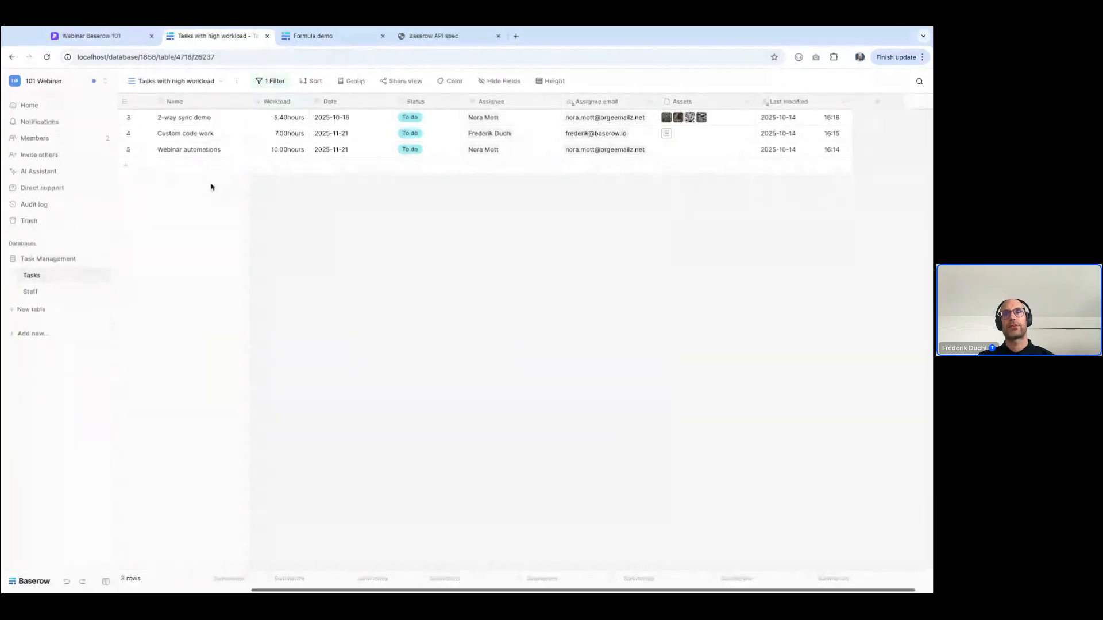
Compare the unfiltered All tasks view with the filtered "Tasks with high workload" view
left_click(158, 83)
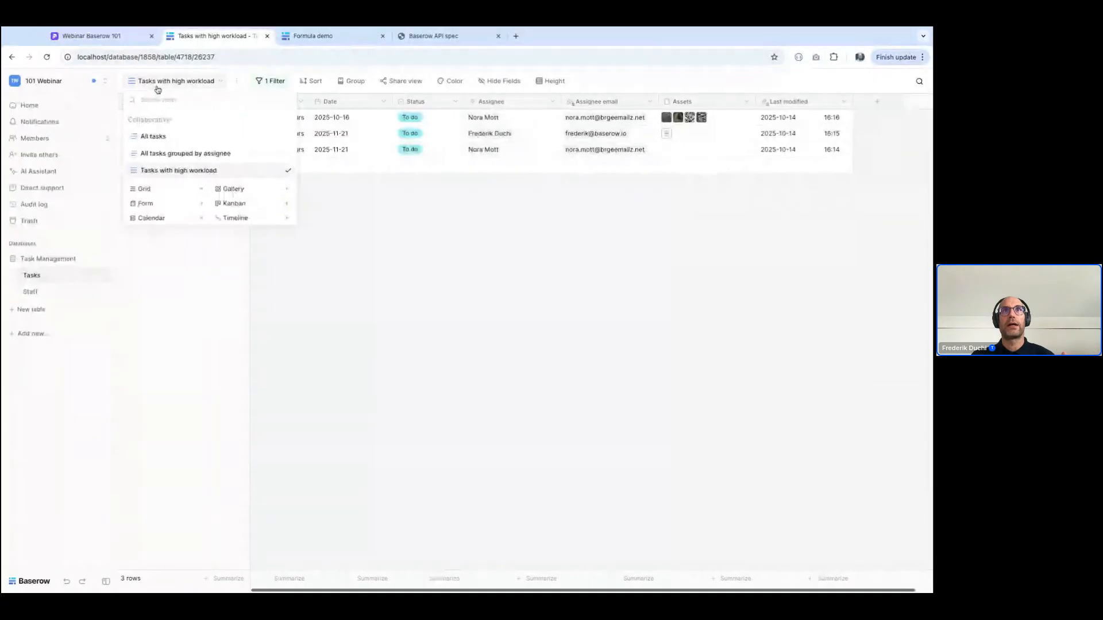
left_click(153, 138)
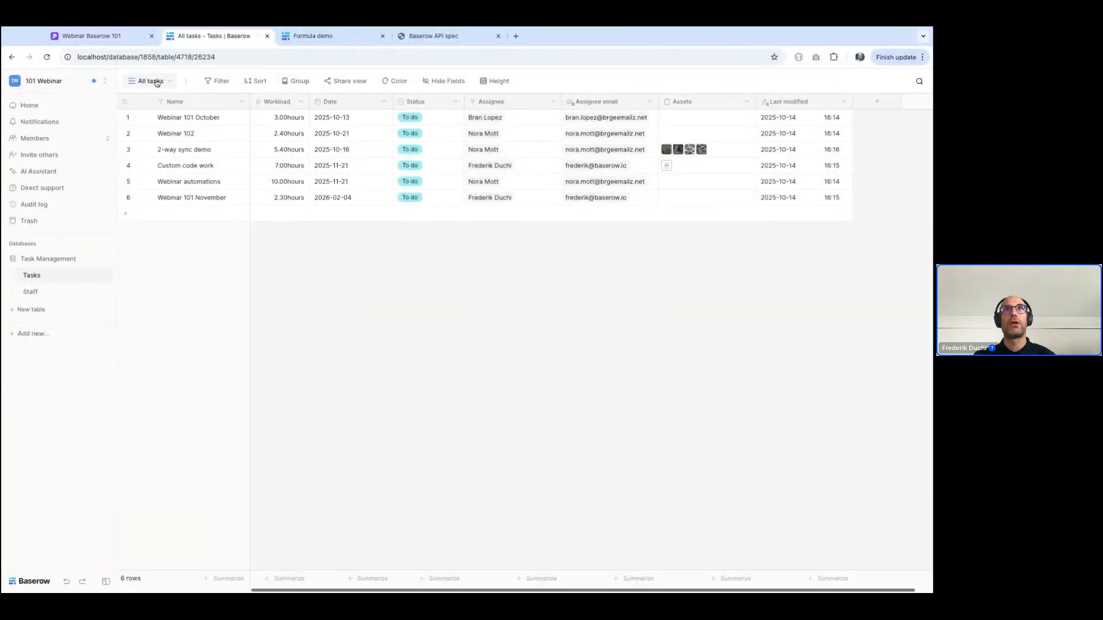
left_click(151, 81)
left_click(168, 173)
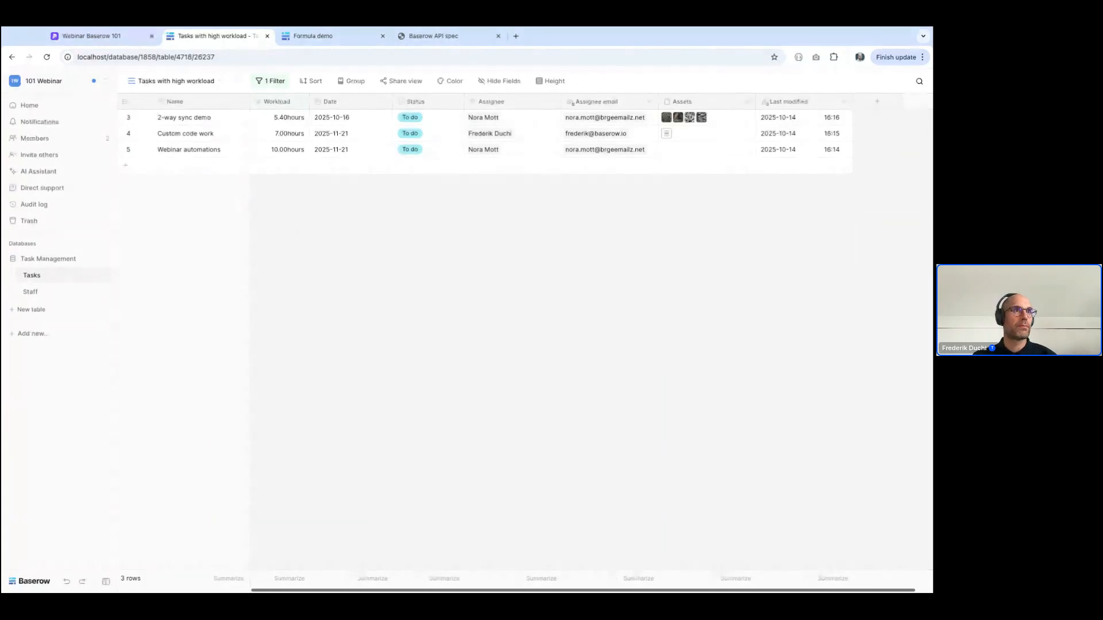
Create a personal grid view named "My tasks" in the Tasks table
left_click(176, 81)
left_click(157, 189)
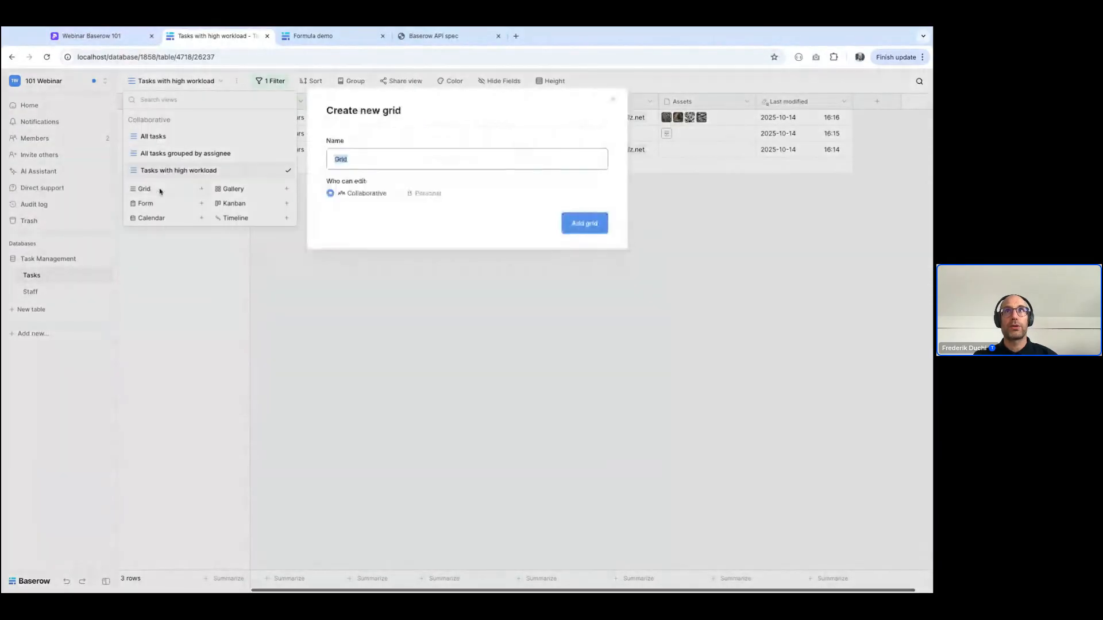
left_click(422, 196)
triple_click(388, 167)
type("My tasks")
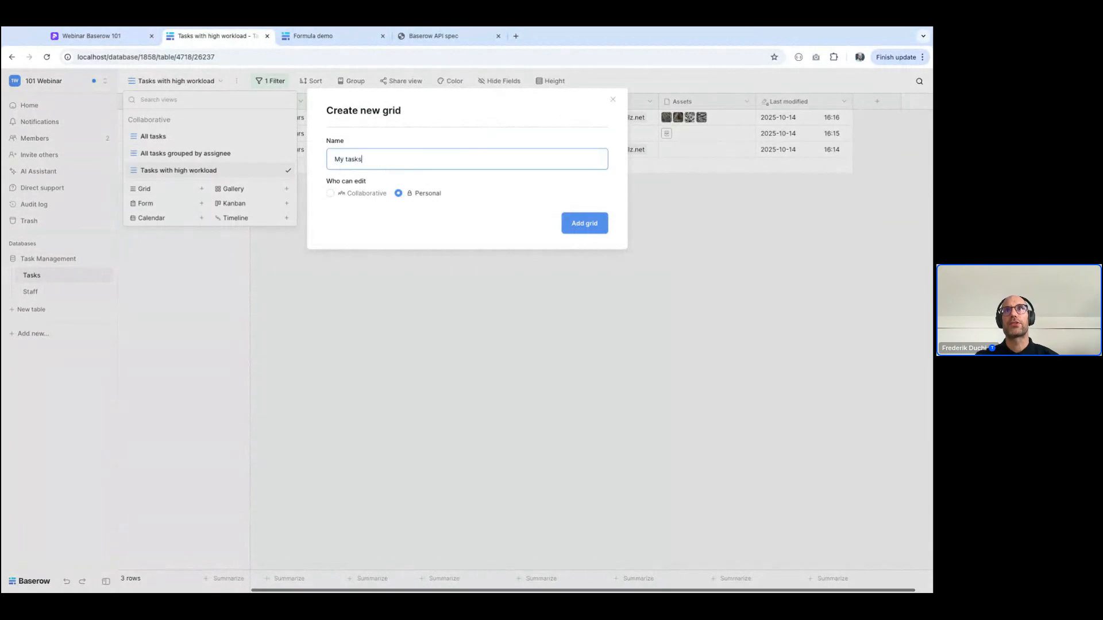
key("Return")
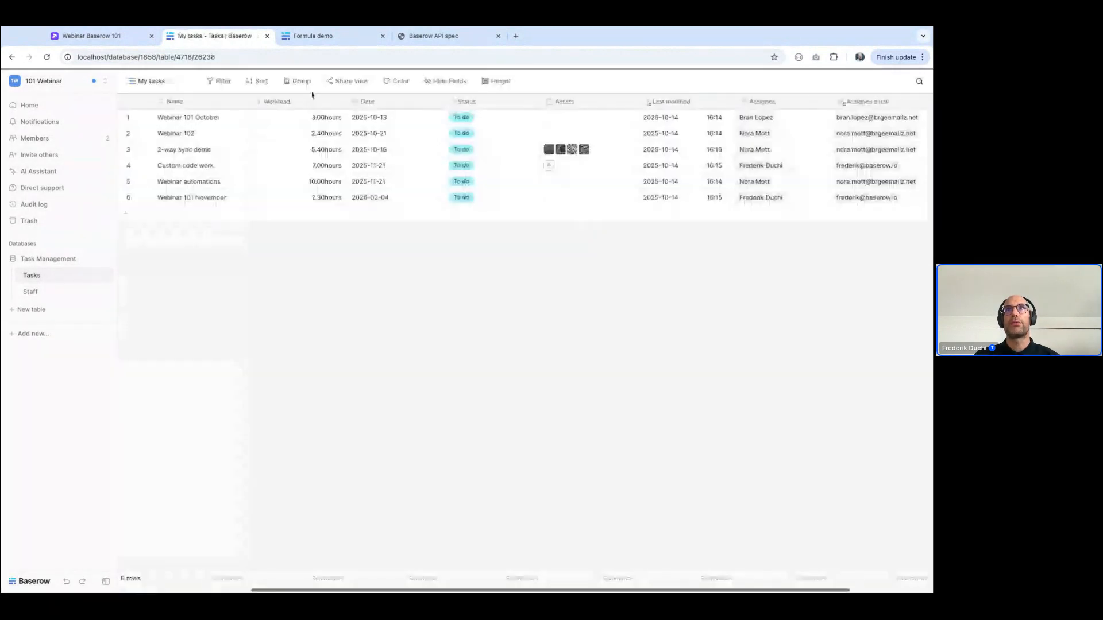
Filter the My tasks view to rows whose Assignee has your own staff record
left_click(211, 81)
left_click(228, 141)
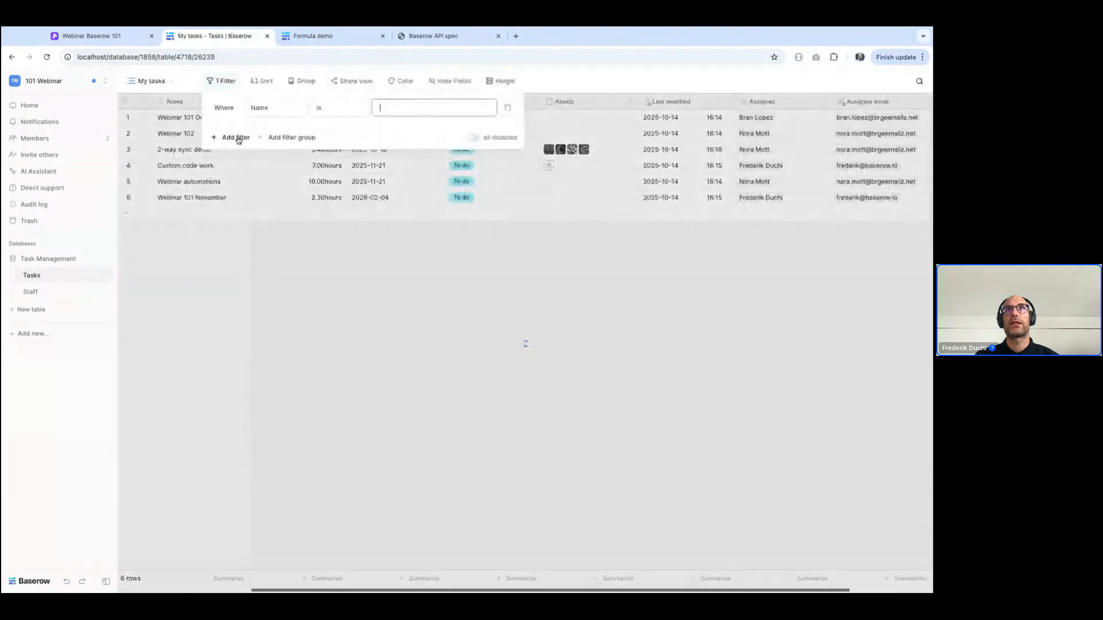
left_click(277, 107)
left_click(276, 225)
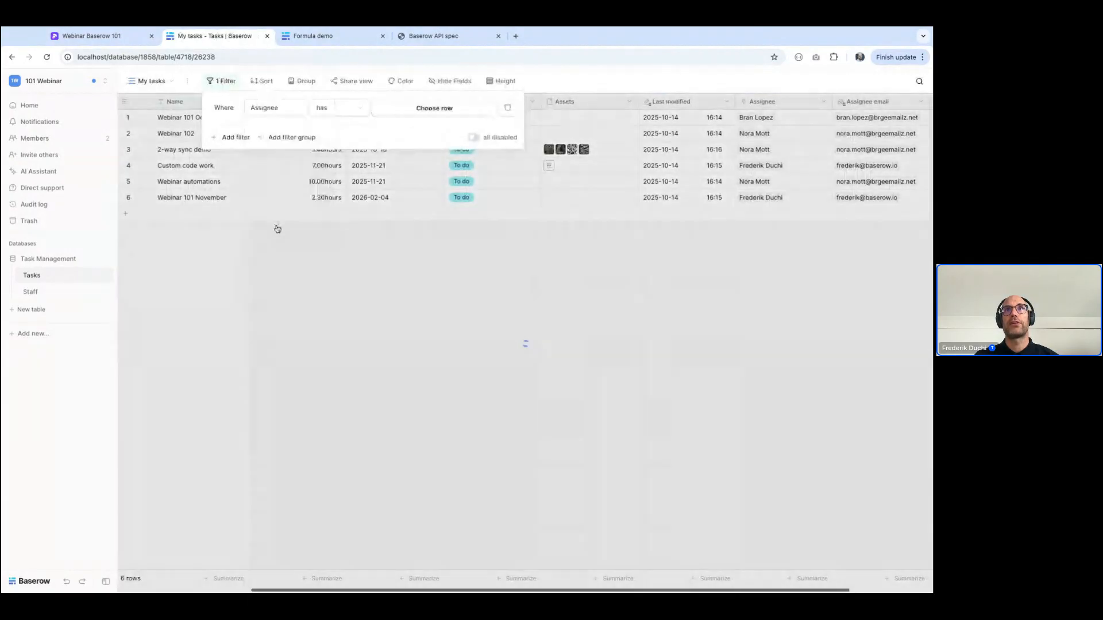
left_click(420, 112)
type("freder")
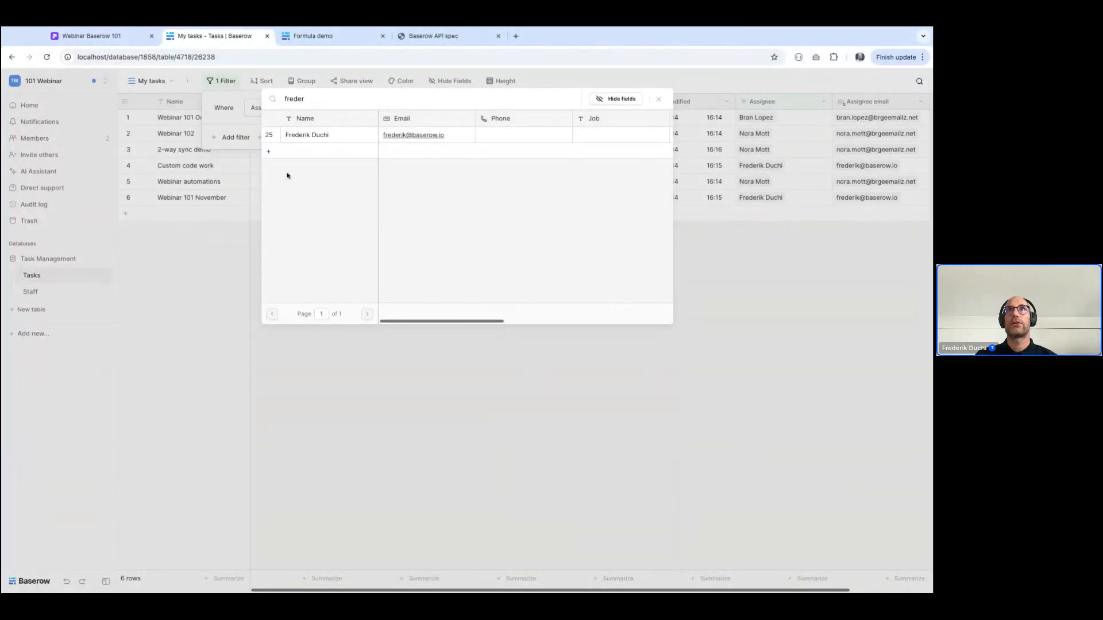
left_click(320, 137)
left_click(398, 368)
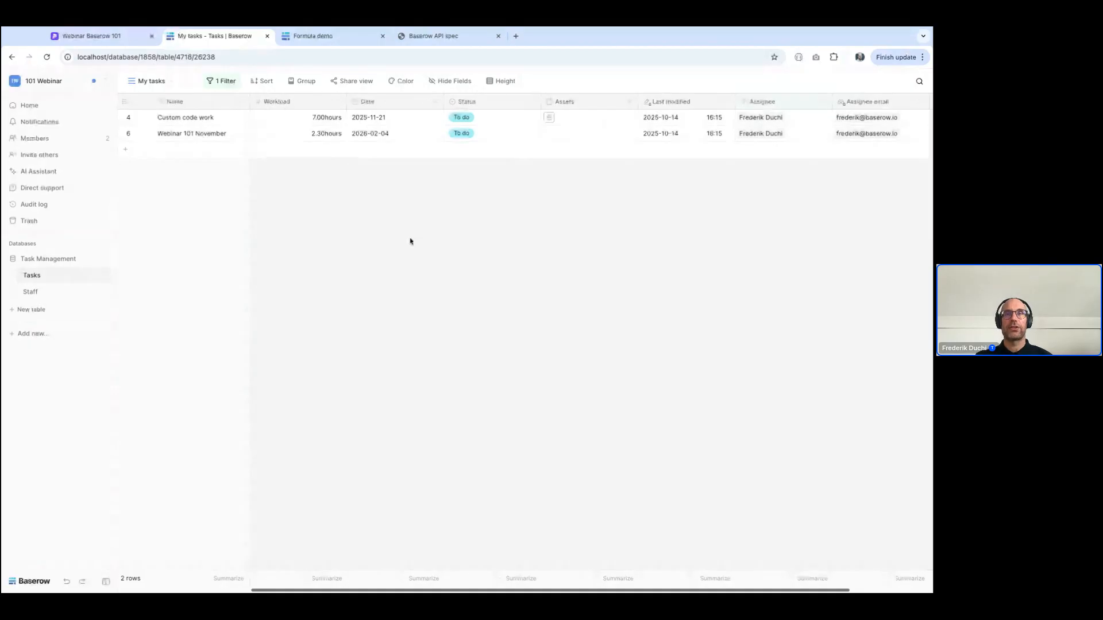
Check how the Tasks table's view list separates personal from collaborative views
left_click(145, 81)
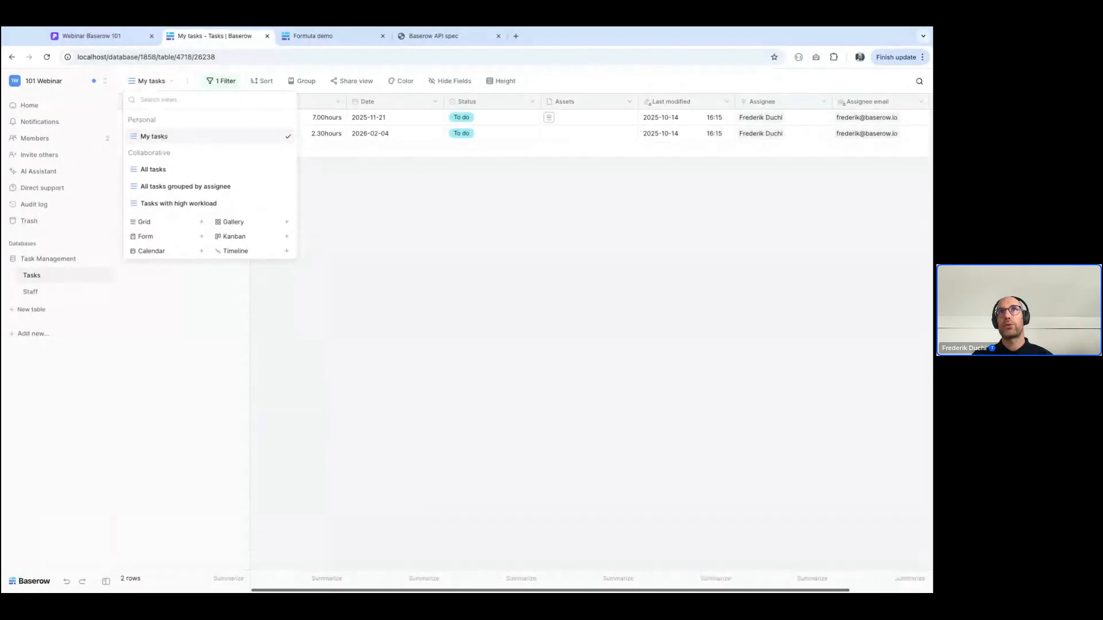
left_click(500, 299)
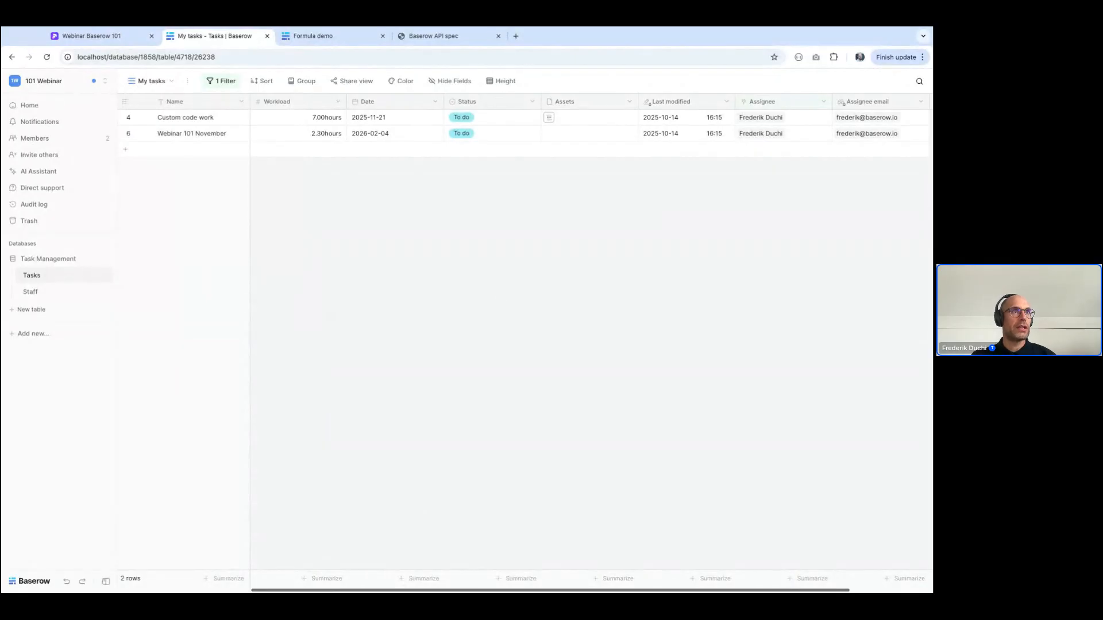
left_click(151, 82)
Sort the My tasks view by Date in ascending order (1 → 9)
left_click(259, 79)
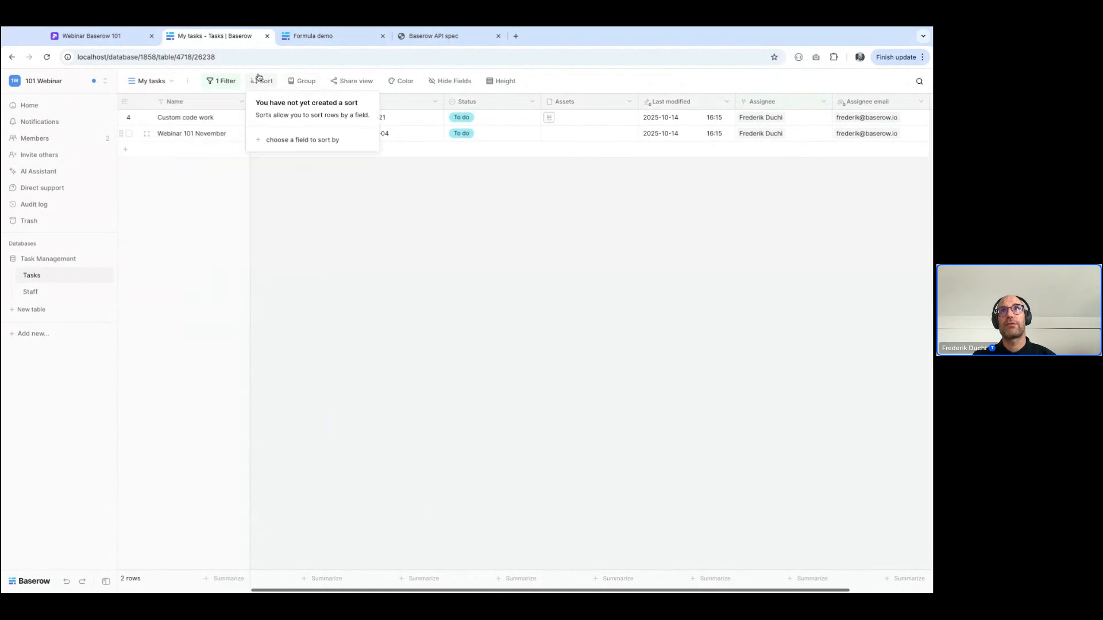
left_click(281, 140)
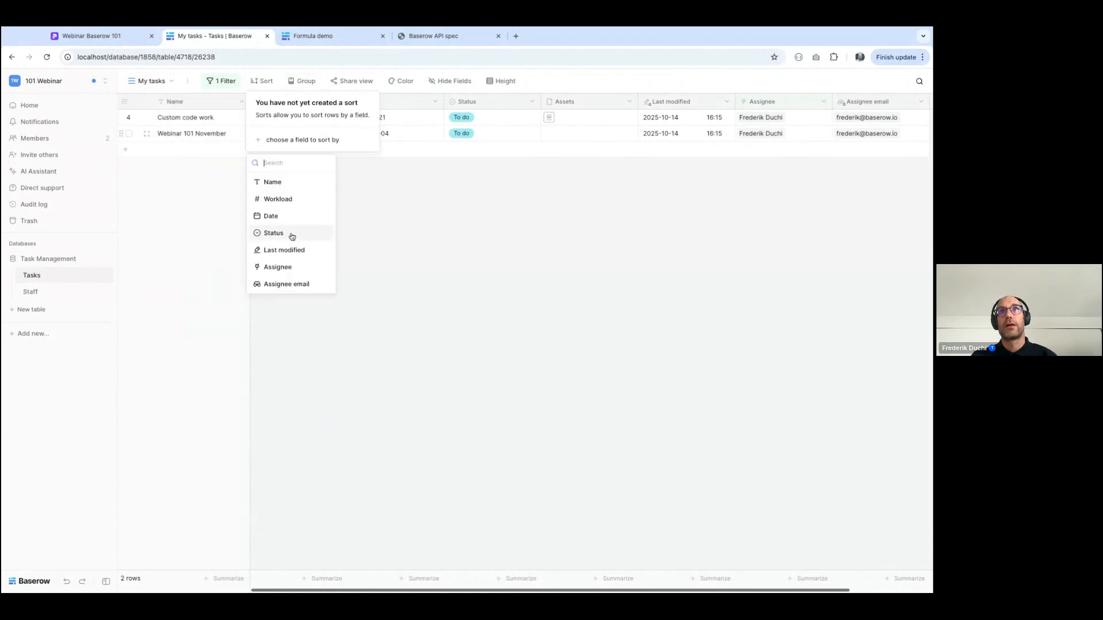
left_click(277, 217)
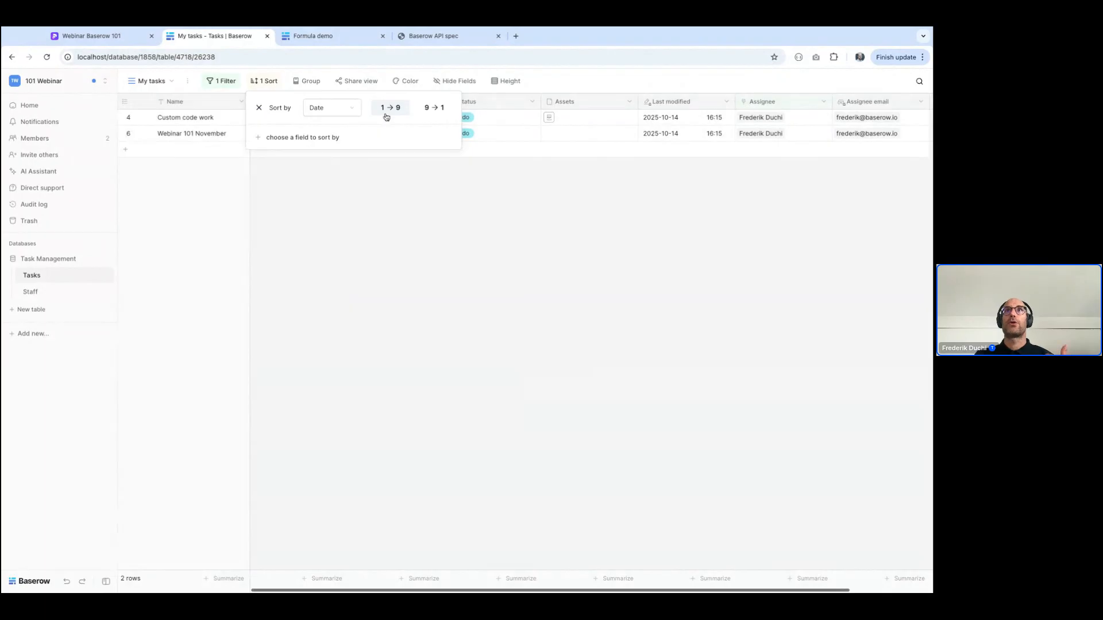
left_click(407, 241)
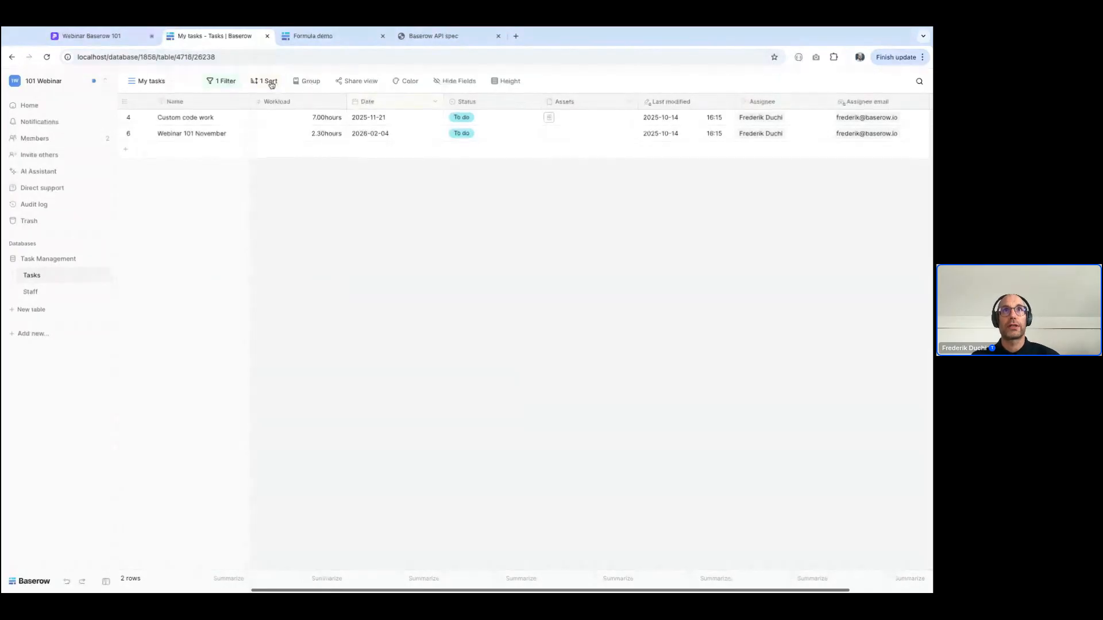
Add a background color decorator based on conditions to the All tasks view
left_click(149, 81)
left_click(149, 167)
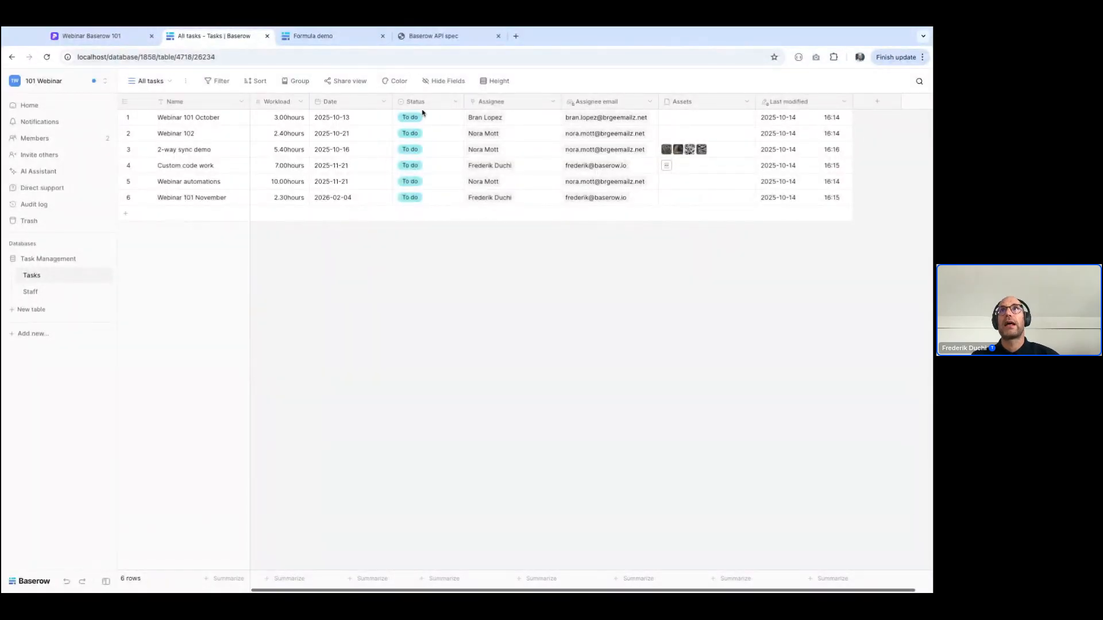
left_click(398, 82)
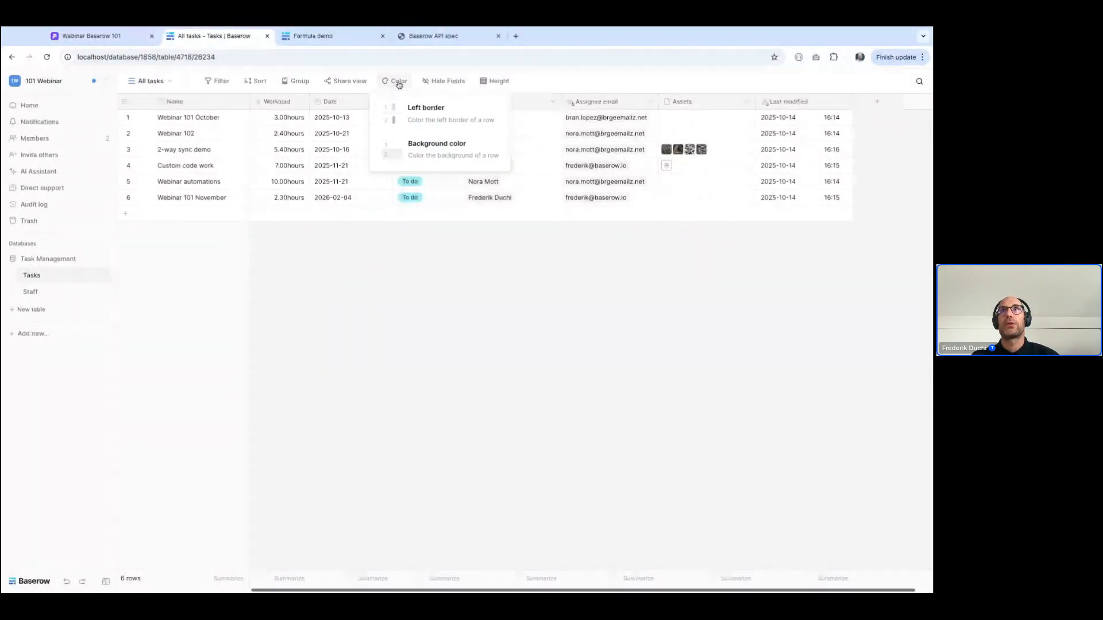
left_click(414, 148)
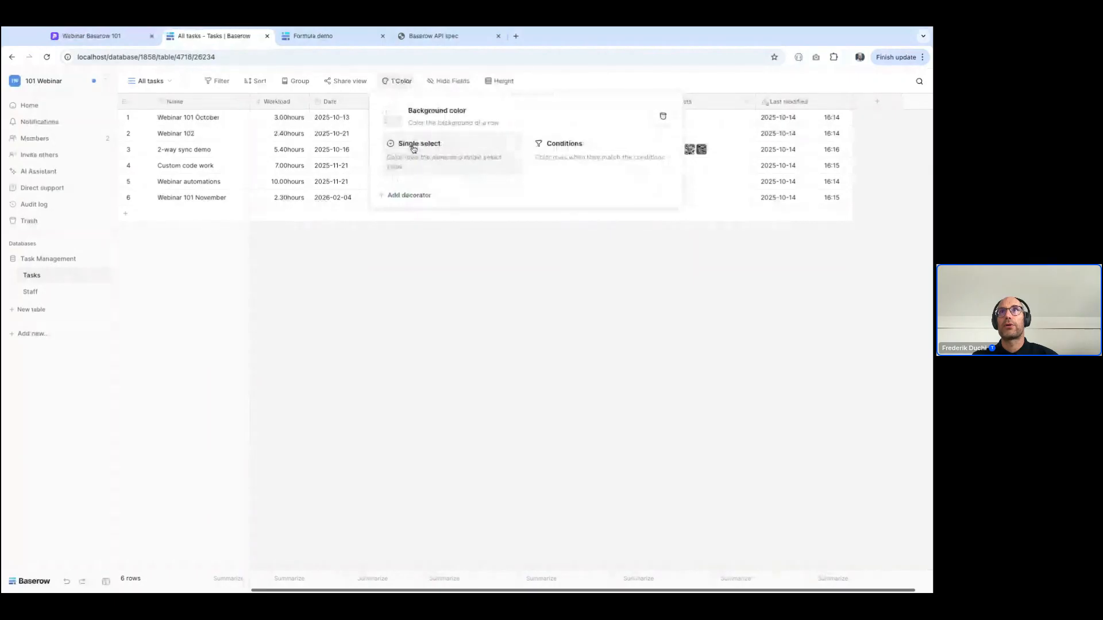
left_click(535, 141)
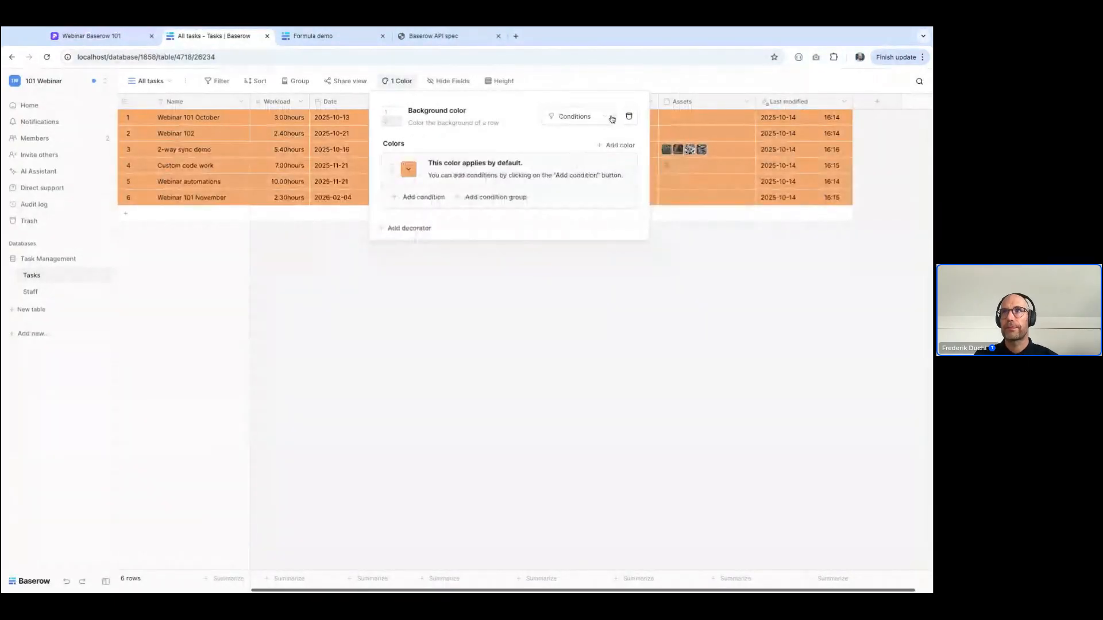
Change the conditional background color of the All tasks view to light red and add a condition to it
left_click(616, 143)
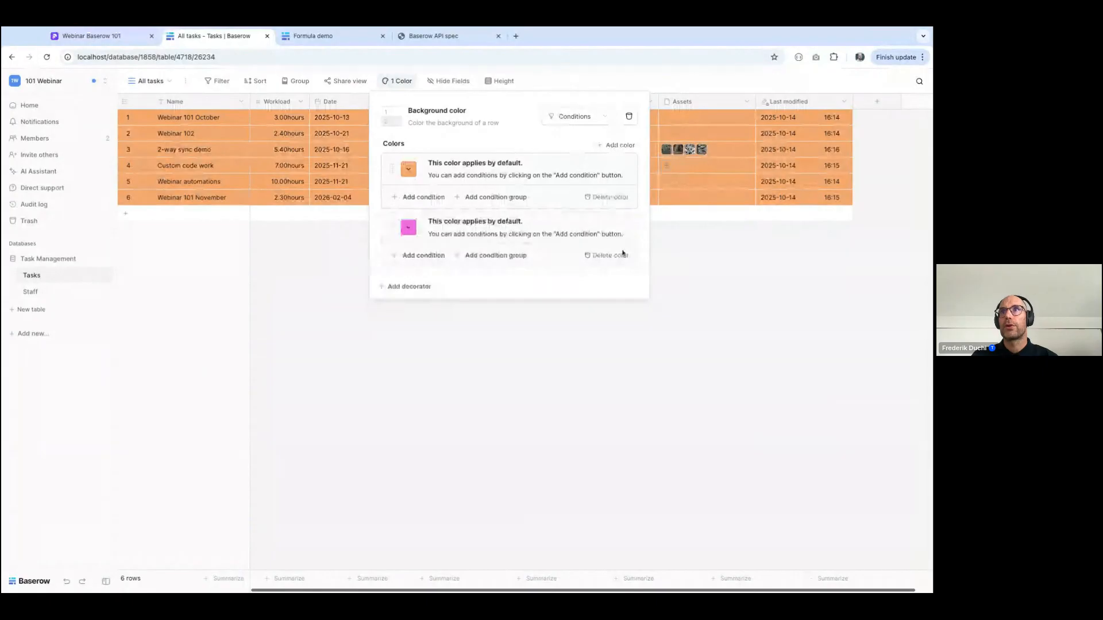
left_click(608, 256)
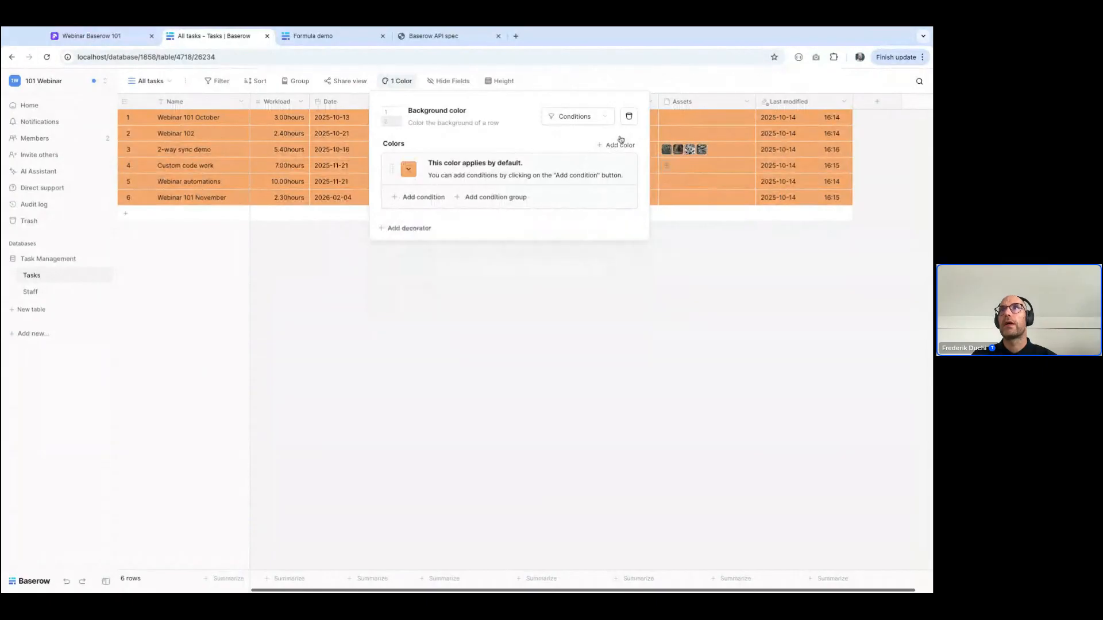
left_click(409, 168)
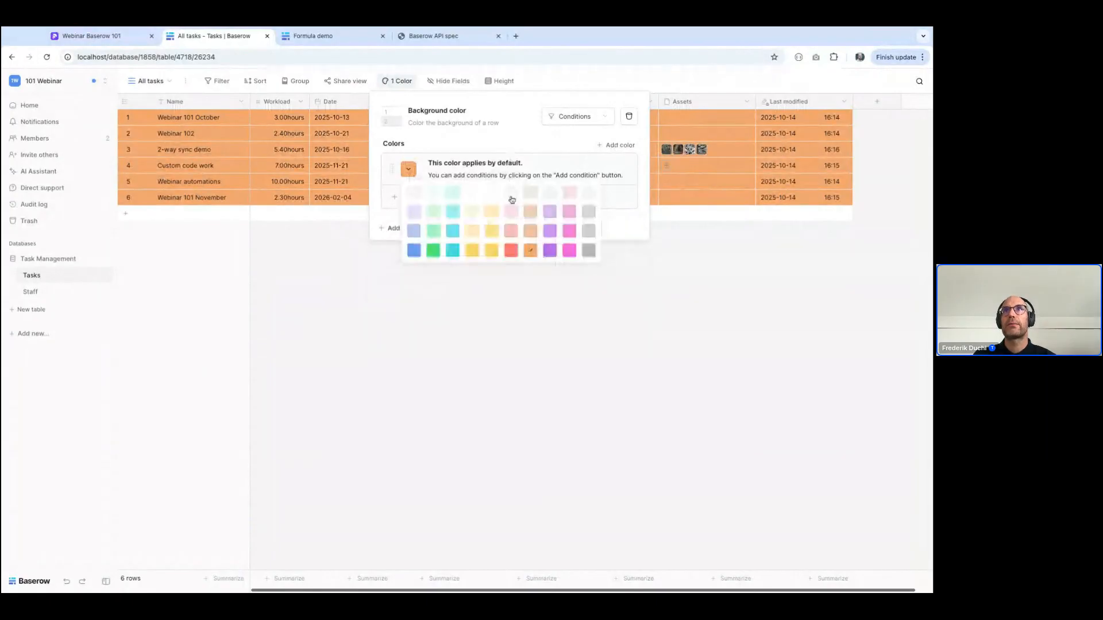
left_click(512, 198)
left_click(413, 198)
left_click(467, 196)
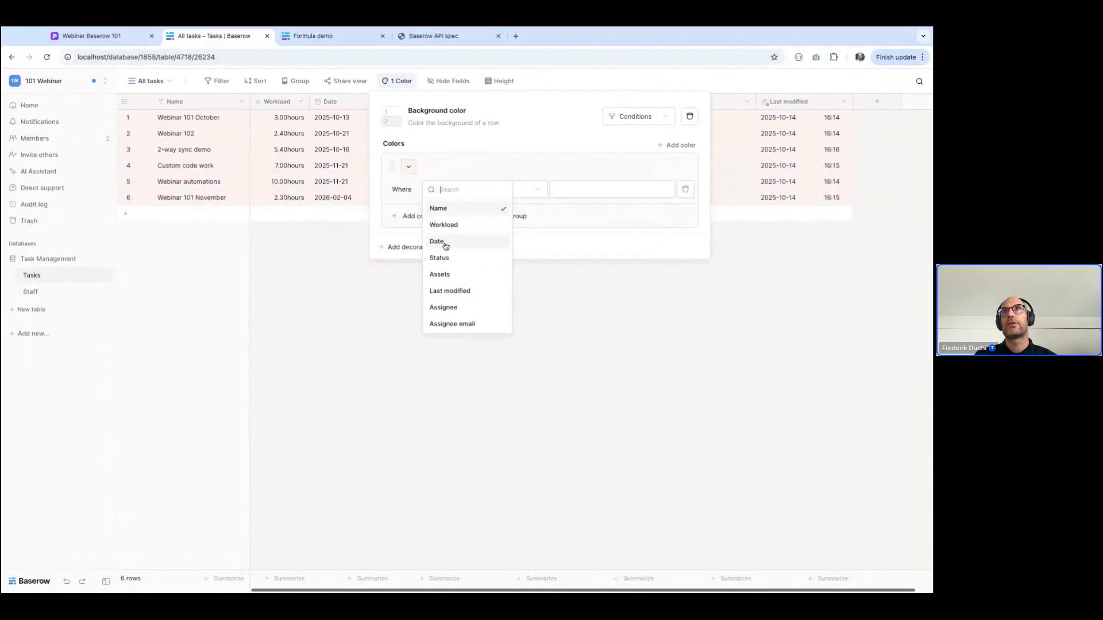
left_click(278, 320)
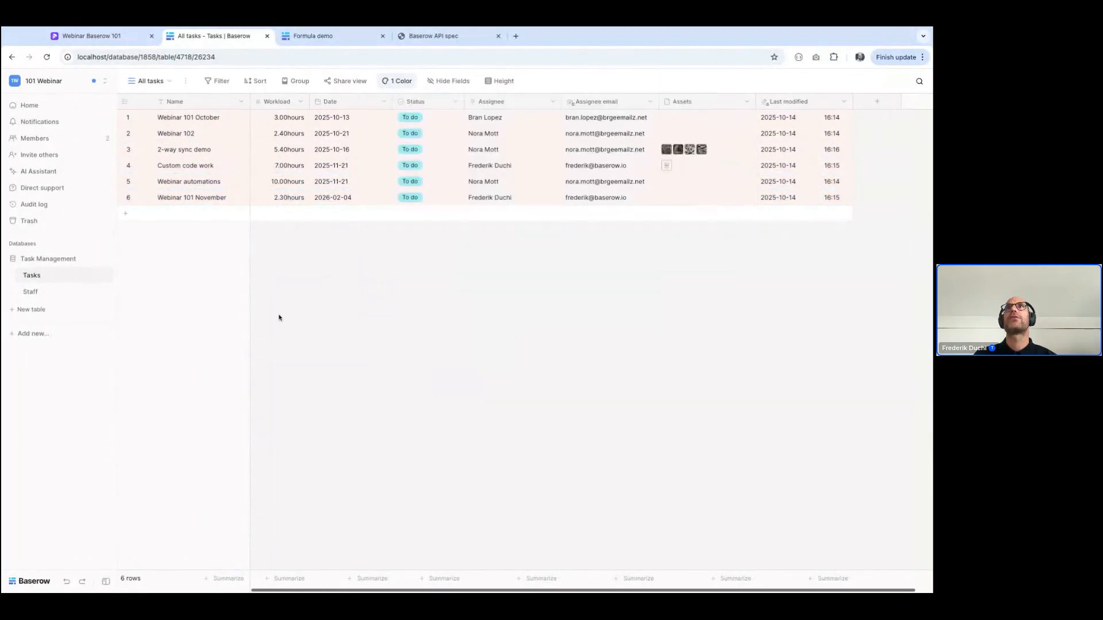
Rename the Date field of the Tasks table as Deadline
left_click(384, 102)
left_click(352, 136)
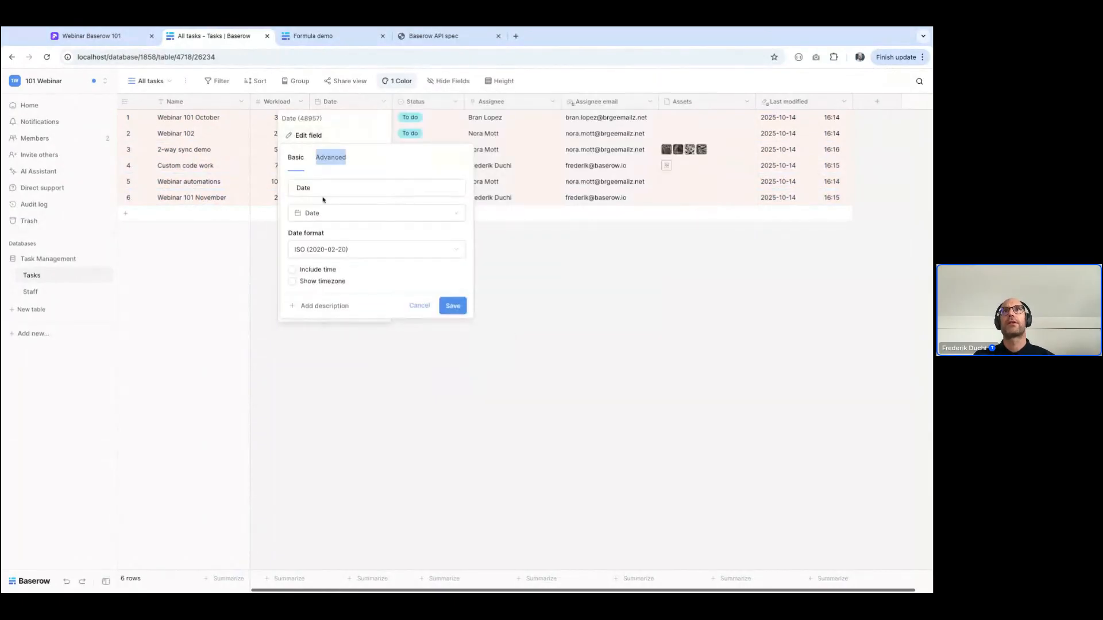
double_click(313, 190)
type("Deadline")
key("Return")
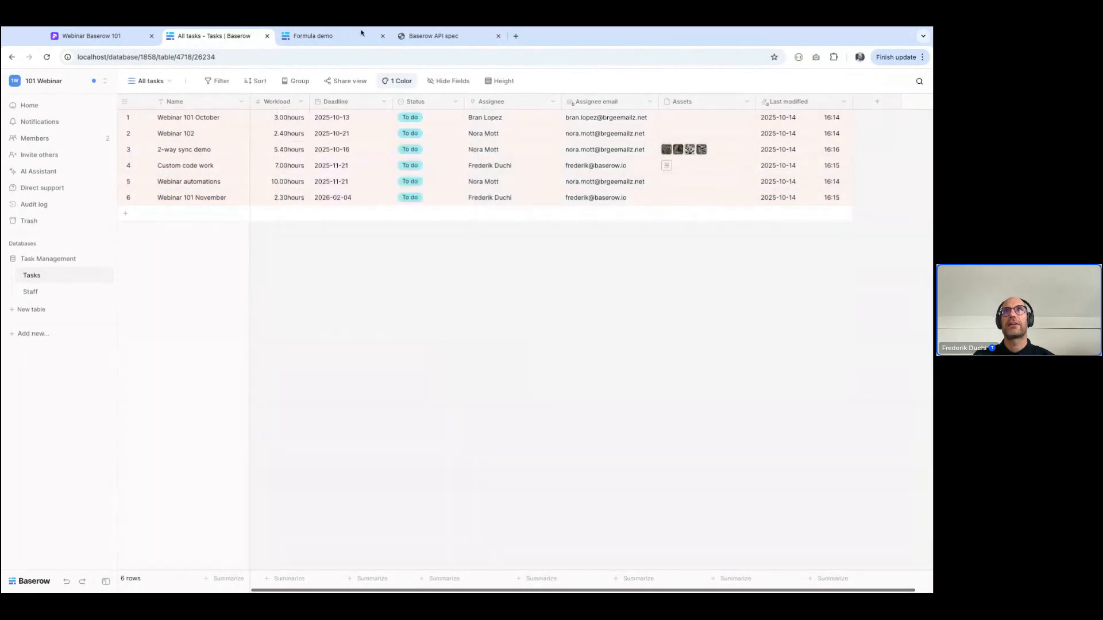
Set the light red color's condition to Deadline is on or before today
left_click(399, 81)
left_click(454, 190)
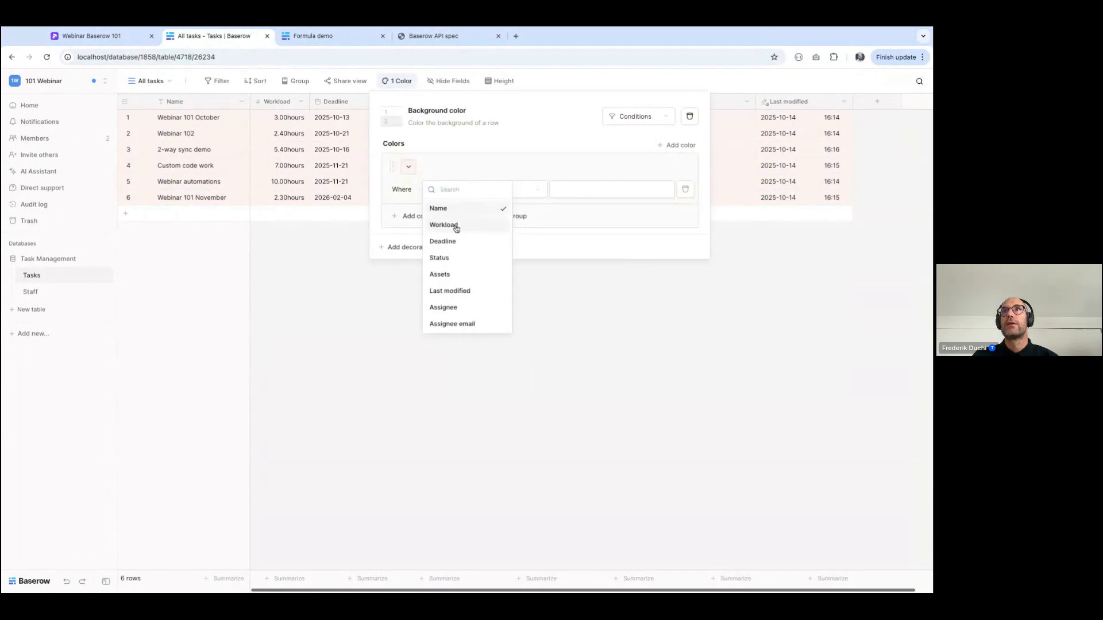
left_click(442, 241)
left_click(519, 185)
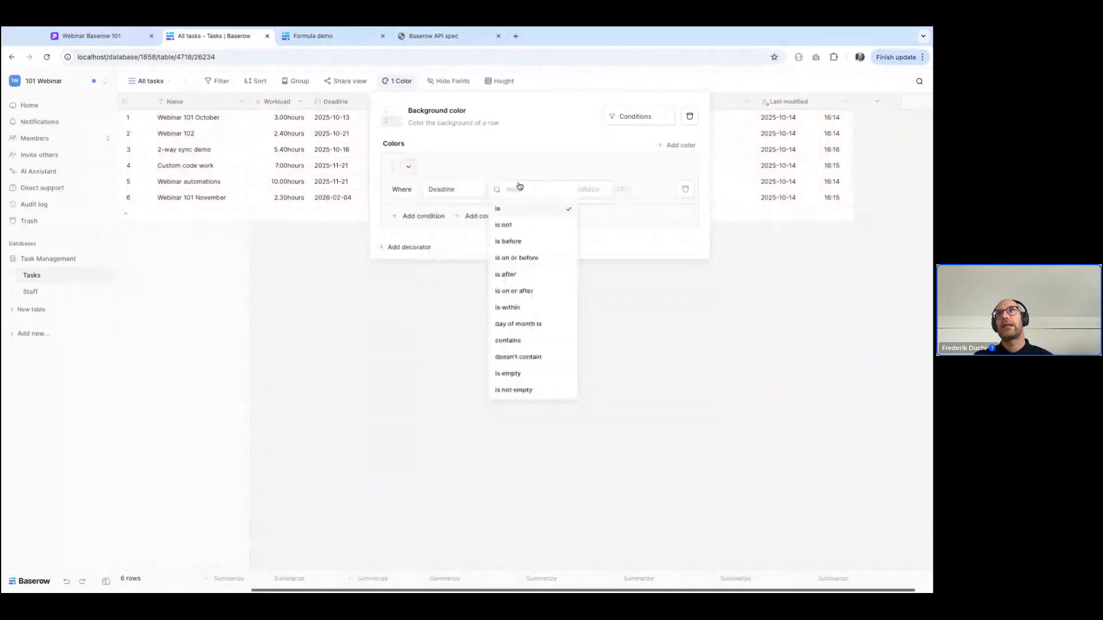
left_click(519, 257)
left_click(583, 191)
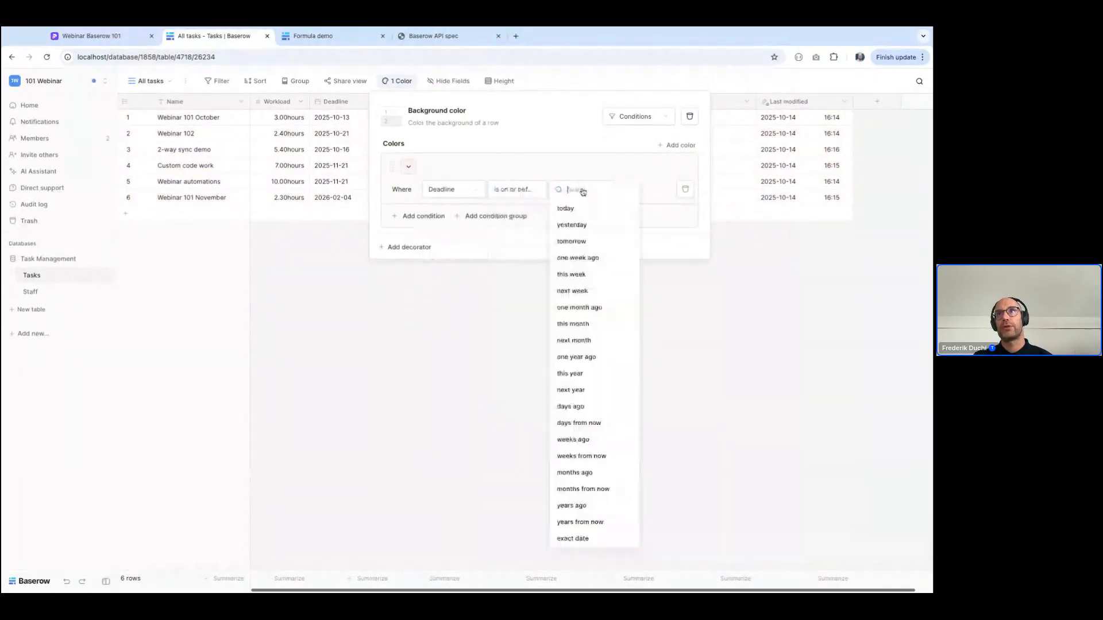
left_click(567, 209)
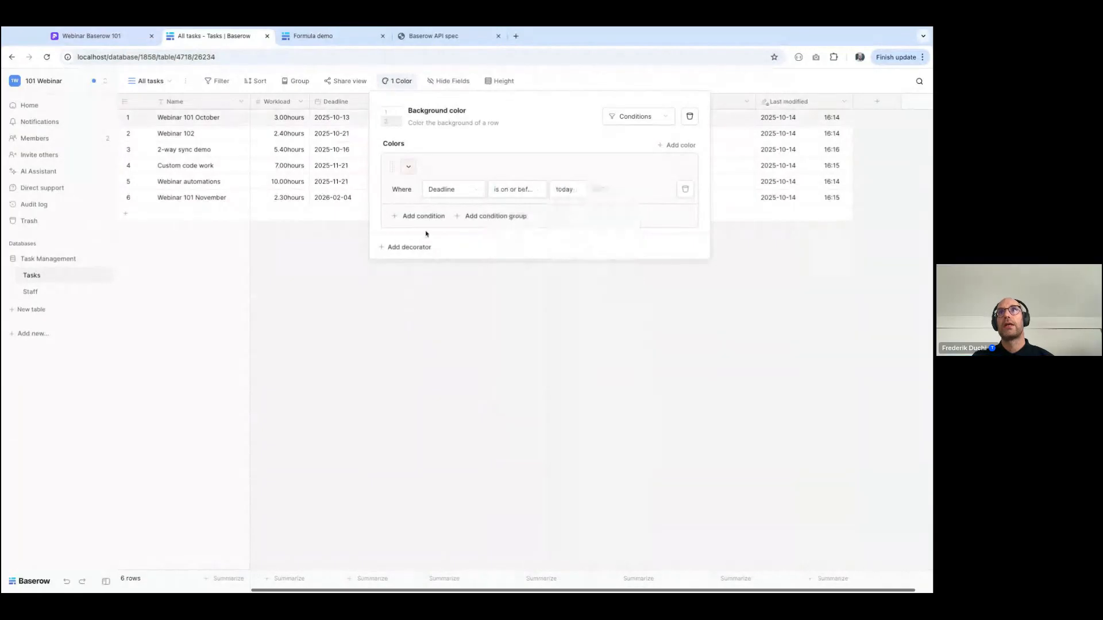
Add a second condition to the light red color requiring that Status is not Complete
left_click(424, 216)
left_click(424, 216)
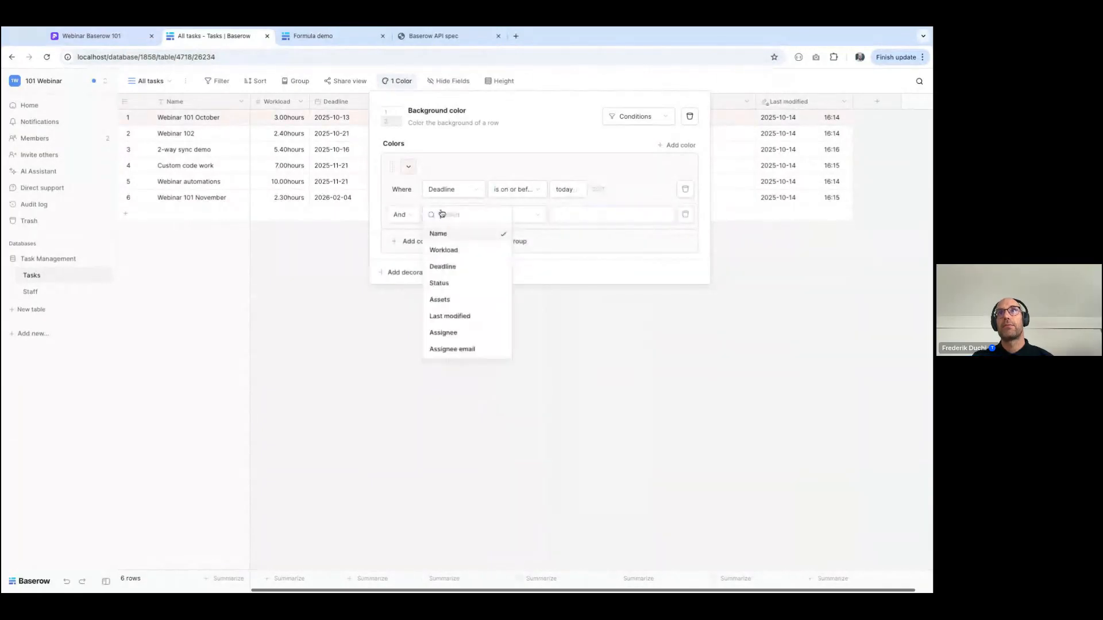
left_click(458, 283)
left_click(520, 210)
left_click(517, 316)
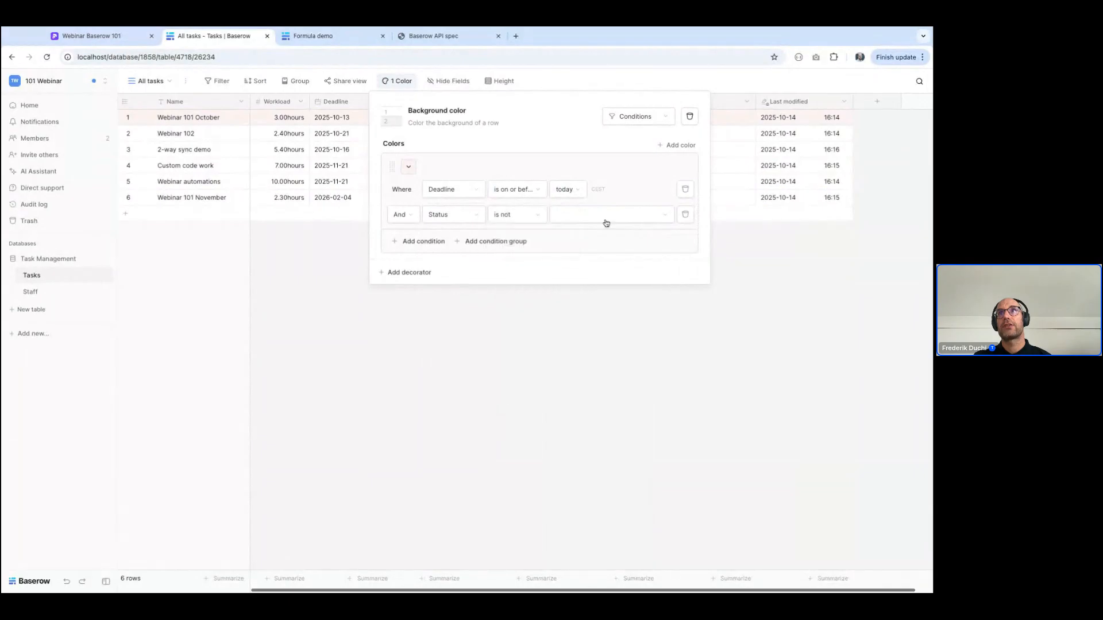
left_click(601, 218)
left_click(584, 282)
left_click(613, 399)
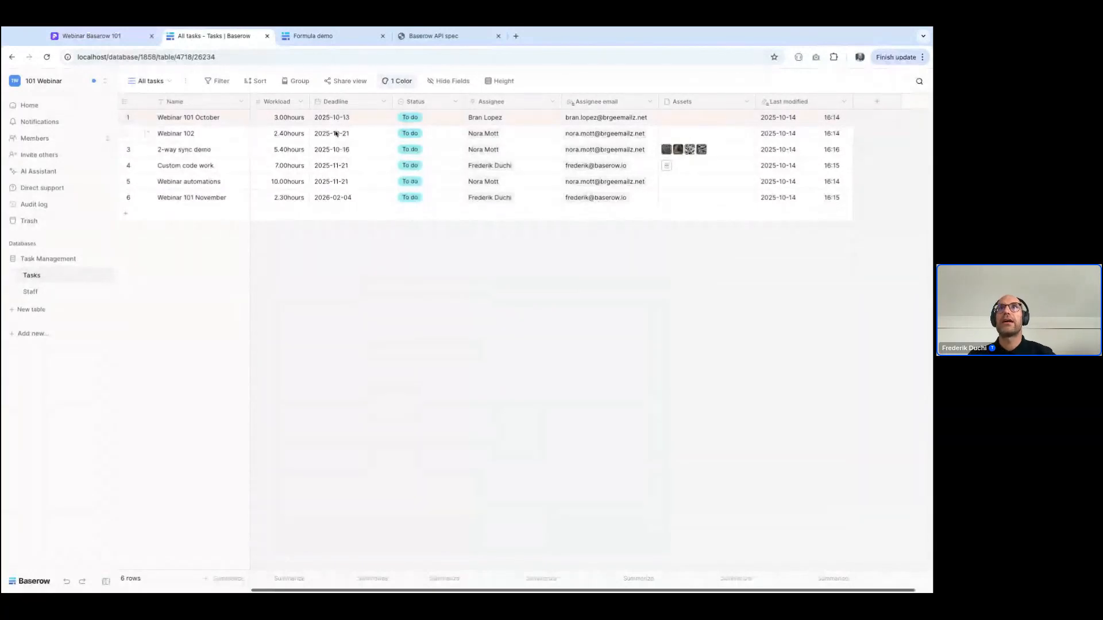
Set the Status of the Webinar 101 October task to Complete
left_click(418, 120)
left_click(417, 121)
left_click(416, 202)
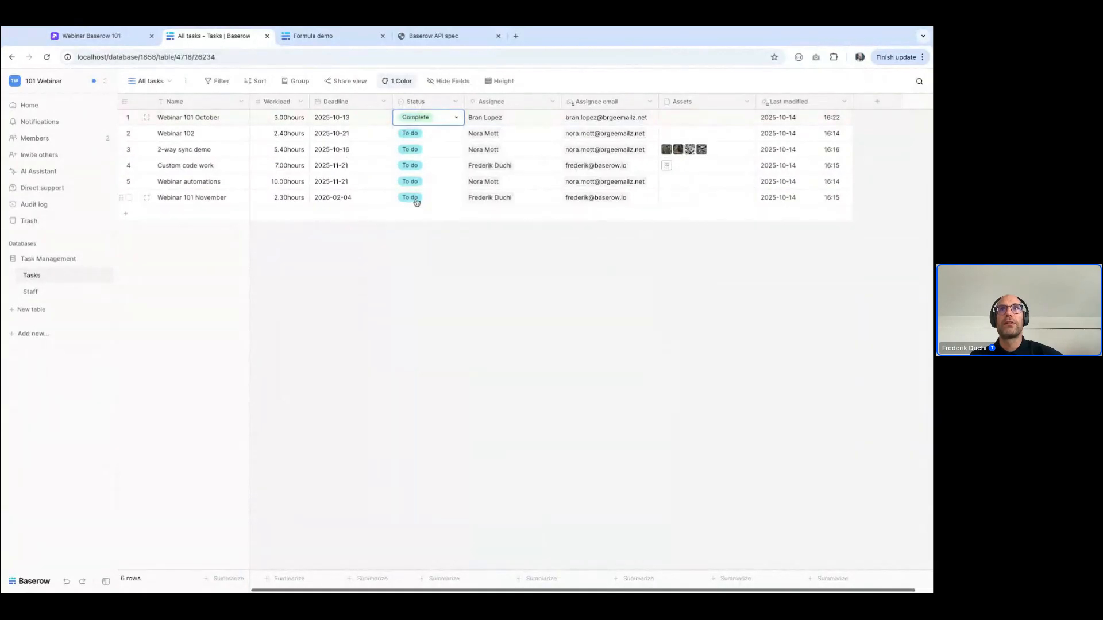
left_click(440, 293)
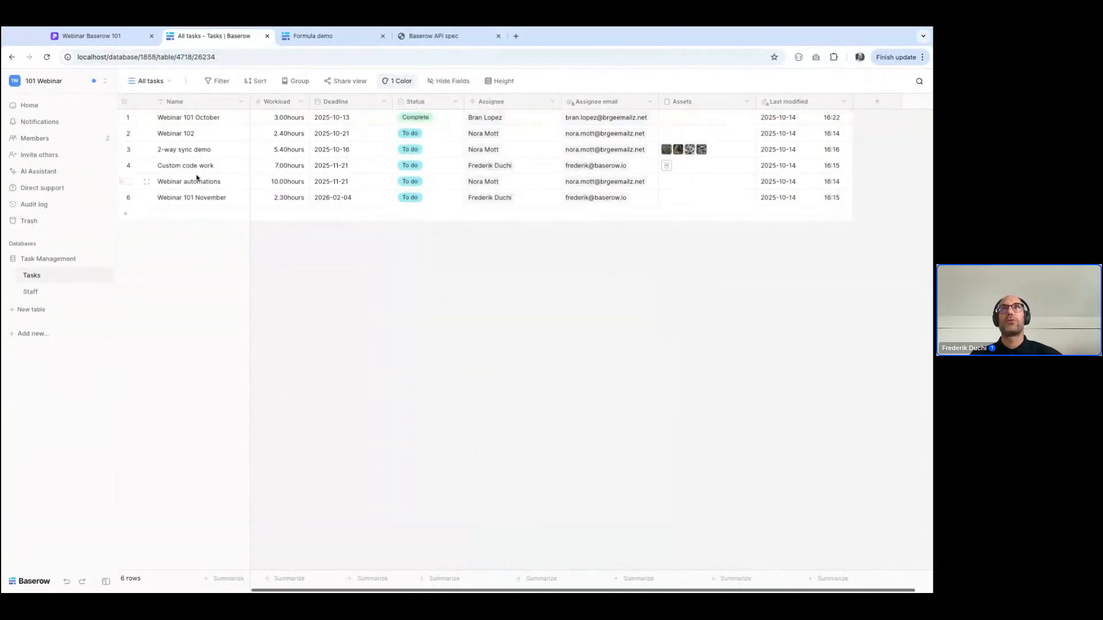
Set the Webinar 102 task's Status to In progress and its Deadline to 2025-10-14
double_click(406, 142)
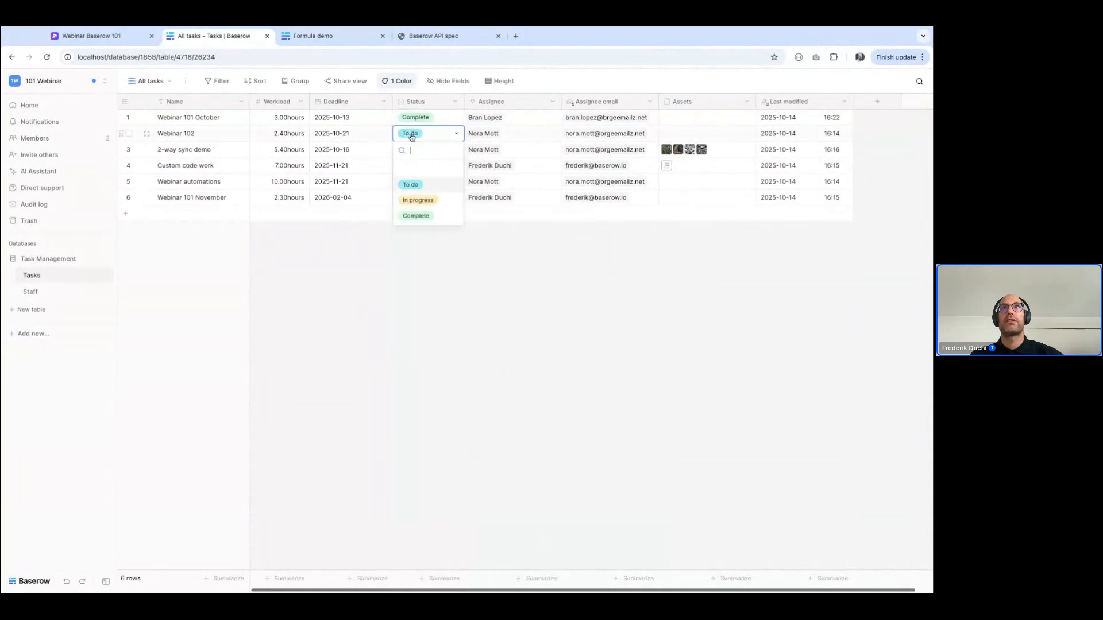
left_click(419, 201)
left_click(348, 138)
left_click(348, 138)
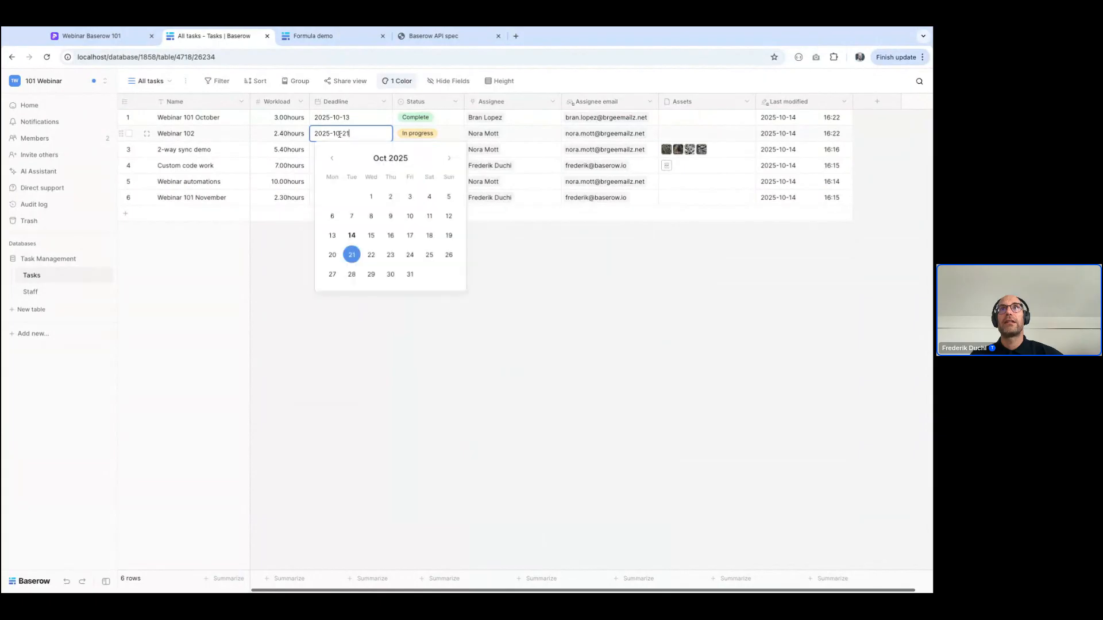
left_click(351, 235)
left_click(362, 369)
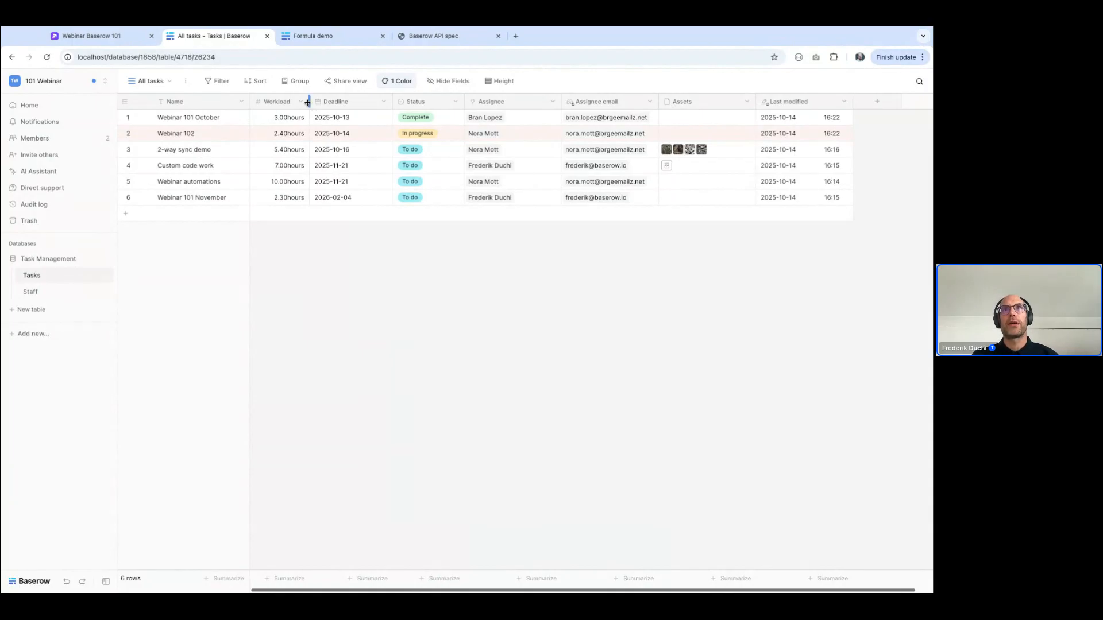
Insert a Date field named Start date, in ISO format, directly before the Deadline field
left_click(383, 101)
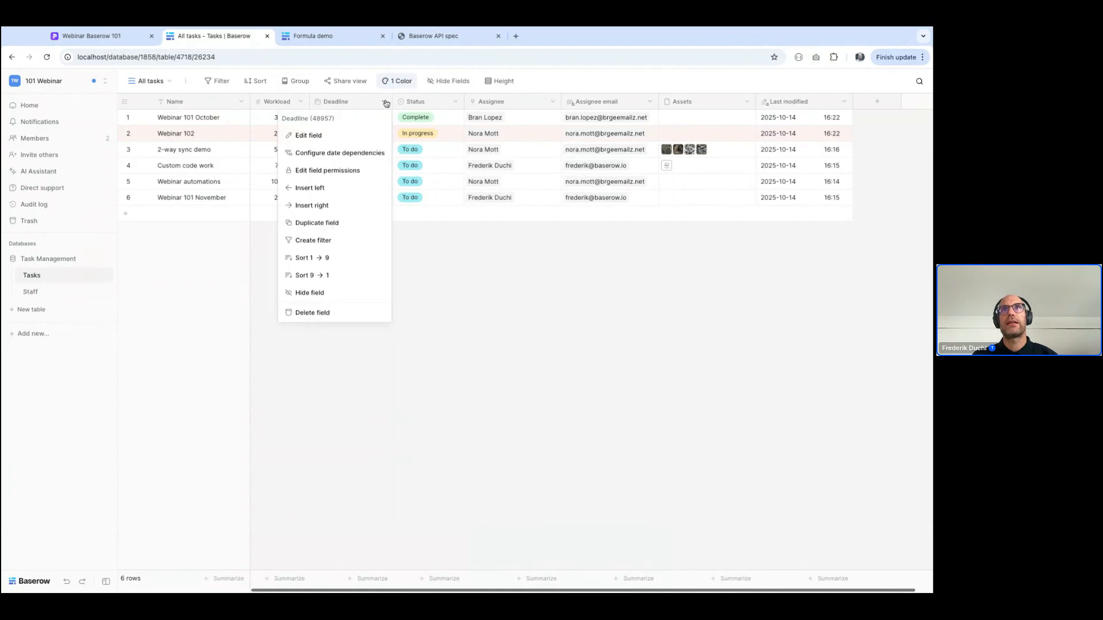
left_click(313, 188)
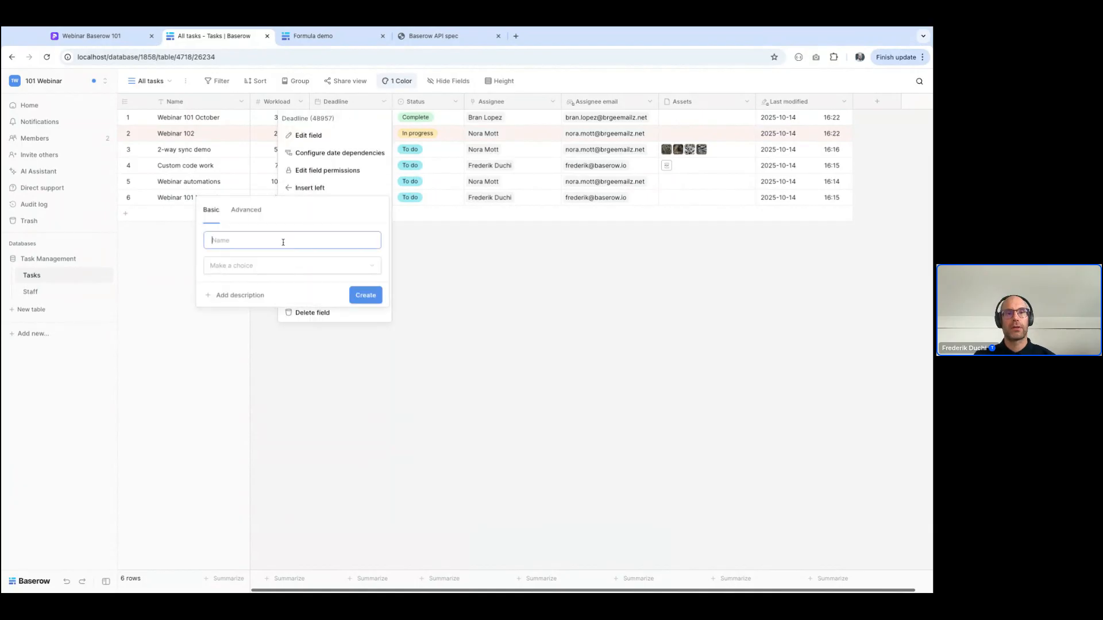
type("Start date")
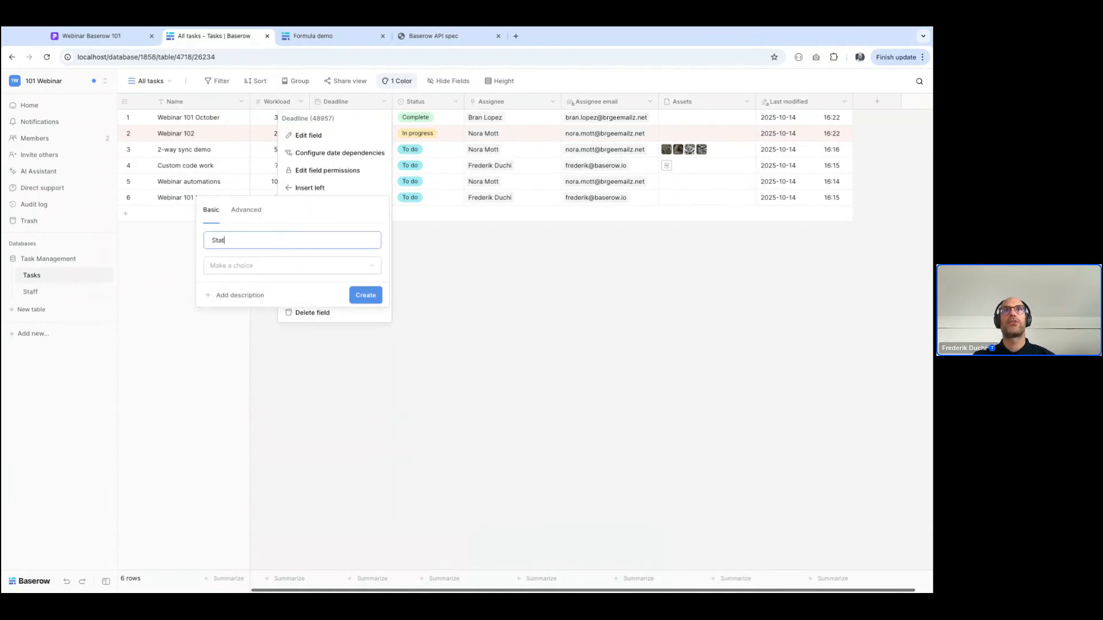
left_click(287, 265)
type("date")
left_click(239, 285)
left_click(240, 302)
left_click(230, 352)
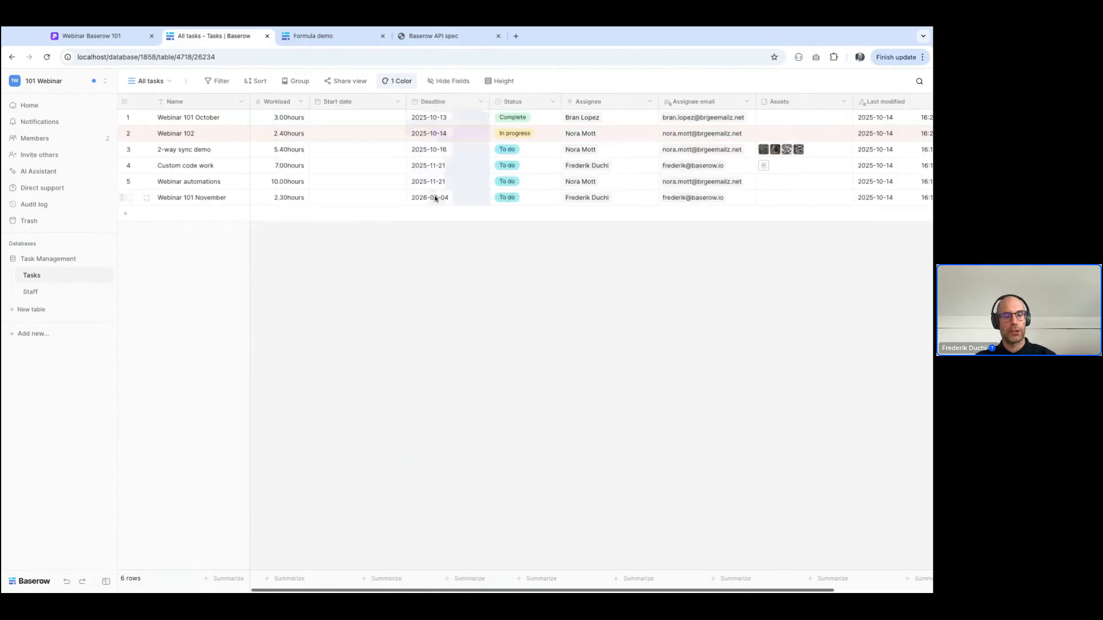
Copy the Deadline dates into the Start date field and set Webinar 101 October's start date to 2025-10-01
left_click(362, 117)
key("ctrl+v")
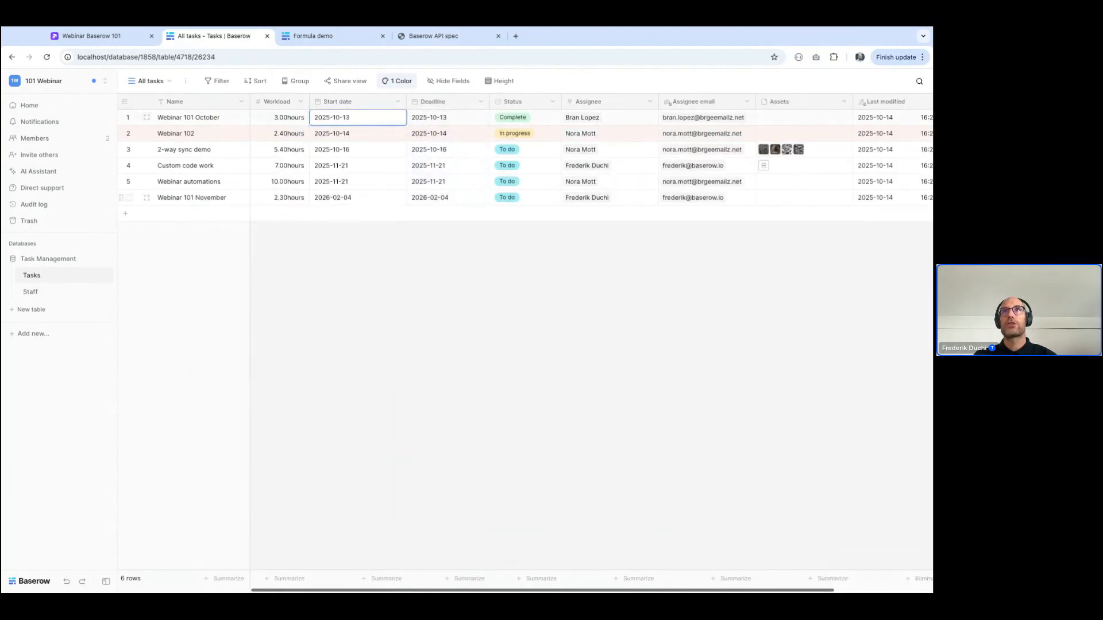
left_click(344, 122)
left_click(371, 181)
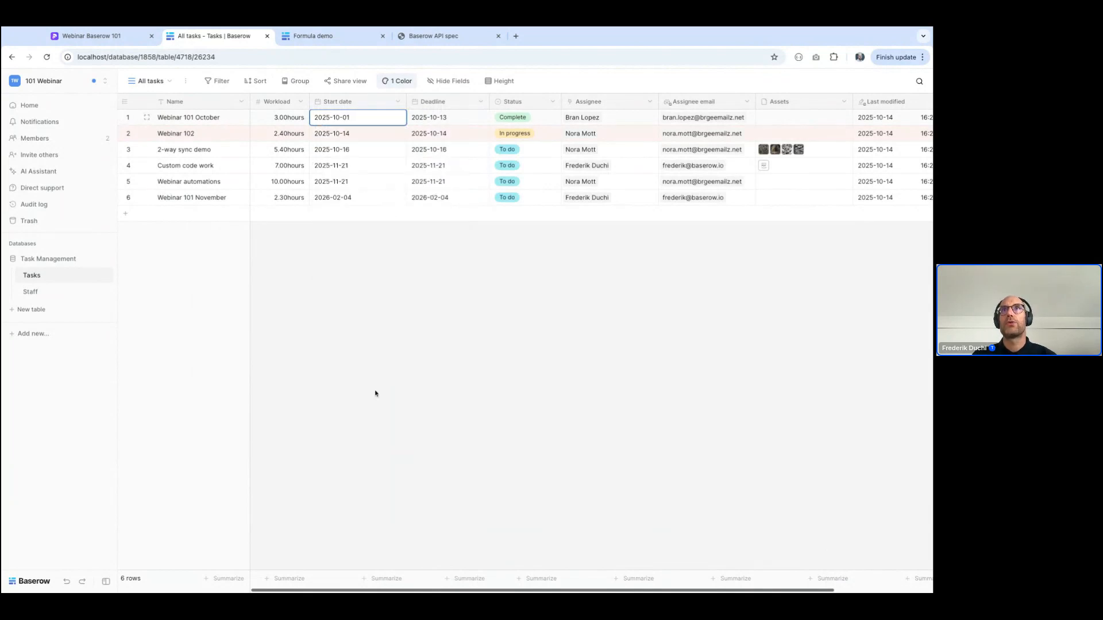
Set the start date of Webinar 102 to 2025-10-02 and of 2-way sync demo to 2025-10-12
double_click(344, 135)
left_click(390, 198)
double_click(332, 149)
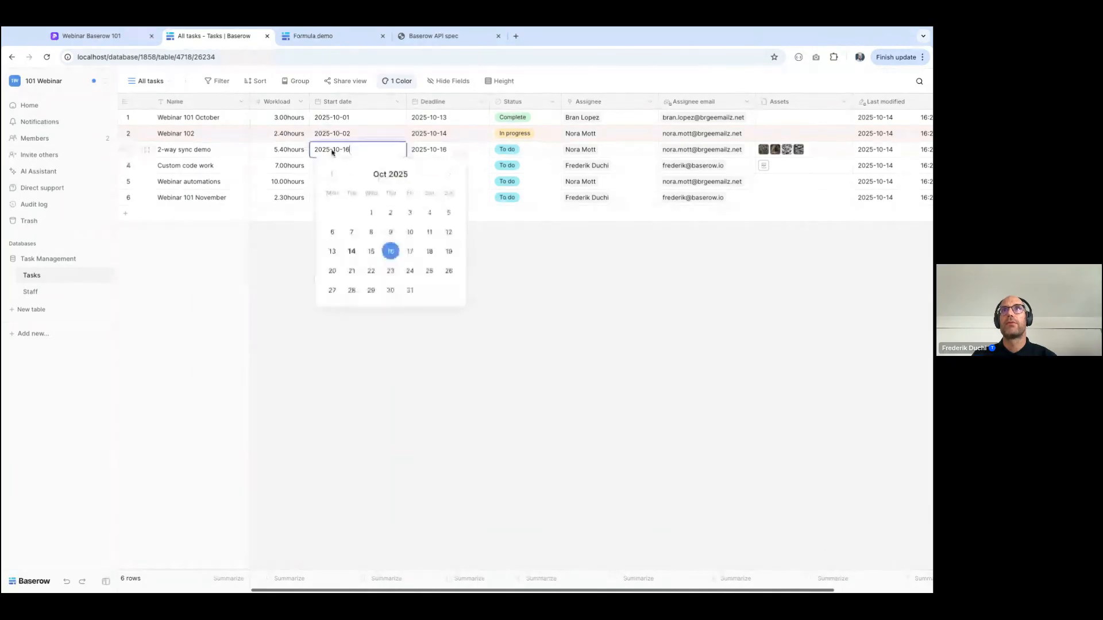
left_click(449, 231)
Set the start date of Custom code work to 2025-11-24 and of Webinar automations to 2025-11-11
left_click(330, 168)
double_click(330, 168)
left_click(331, 306)
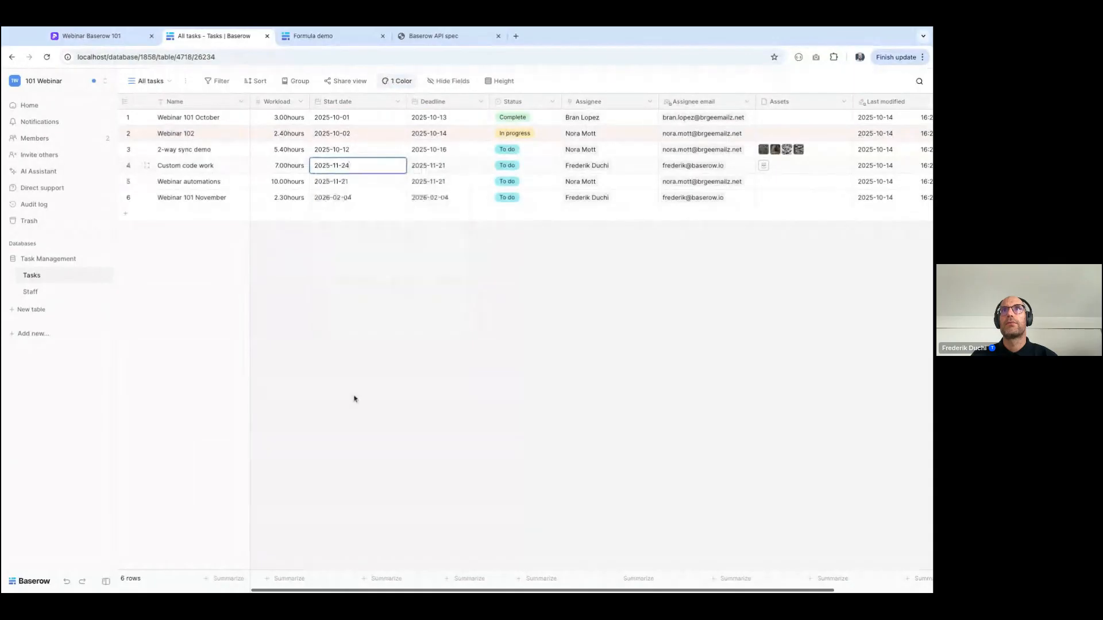
double_click(330, 181)
left_click(353, 283)
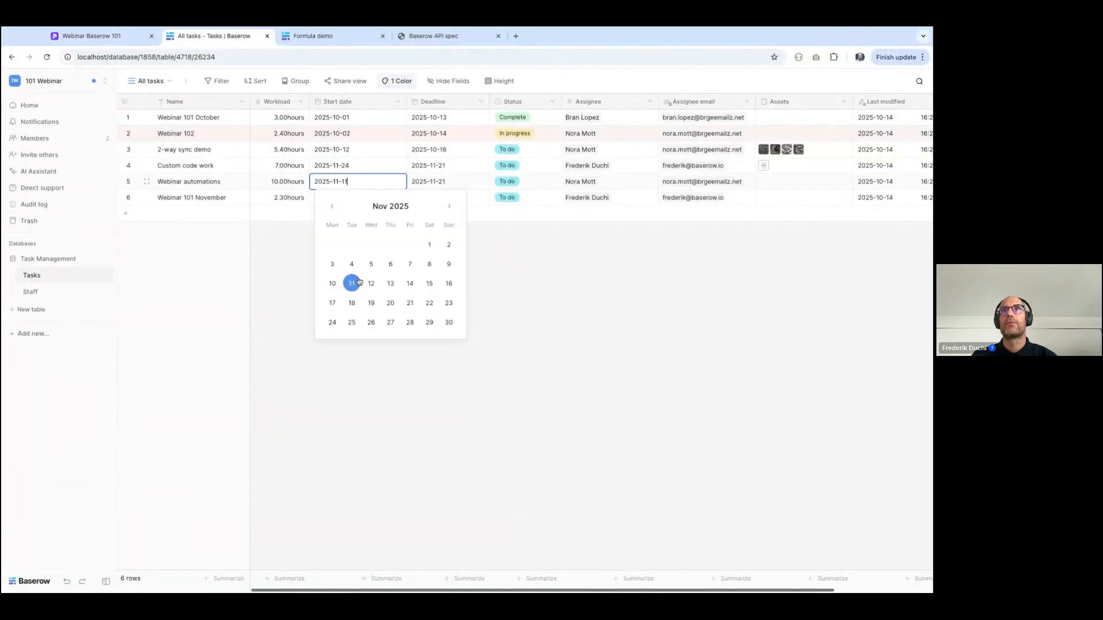
Set the start date of the Webinar 101 November task to 2025-08-13
double_click(337, 197)
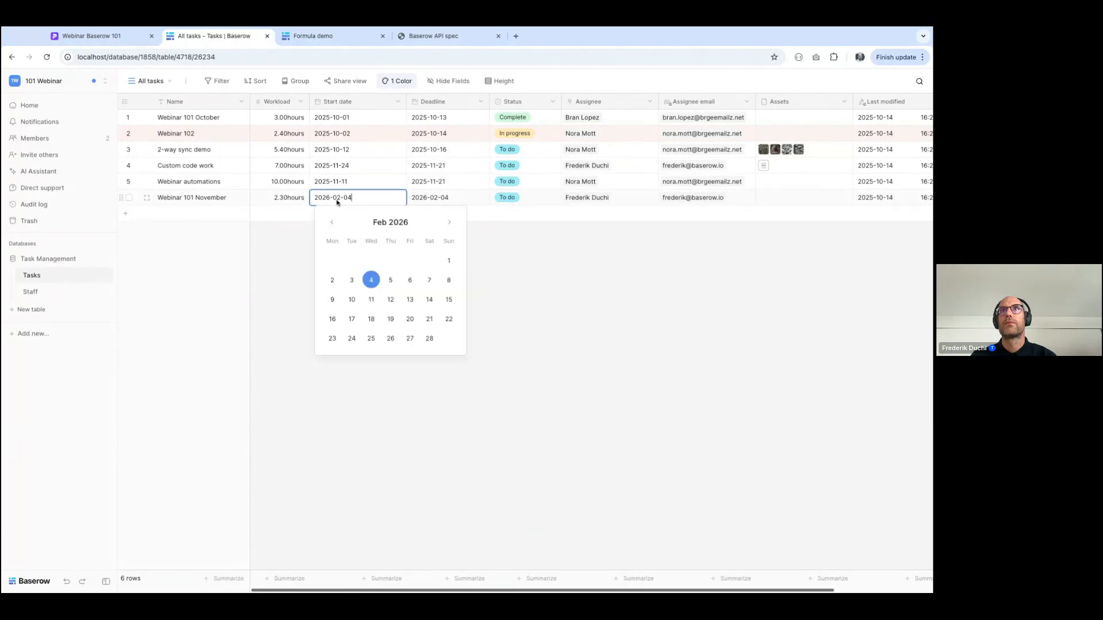
left_click(332, 222)
left_click(331, 222)
left_click(331, 223)
left_click(332, 222)
left_click(332, 222)
left_click(331, 222)
left_click(371, 300)
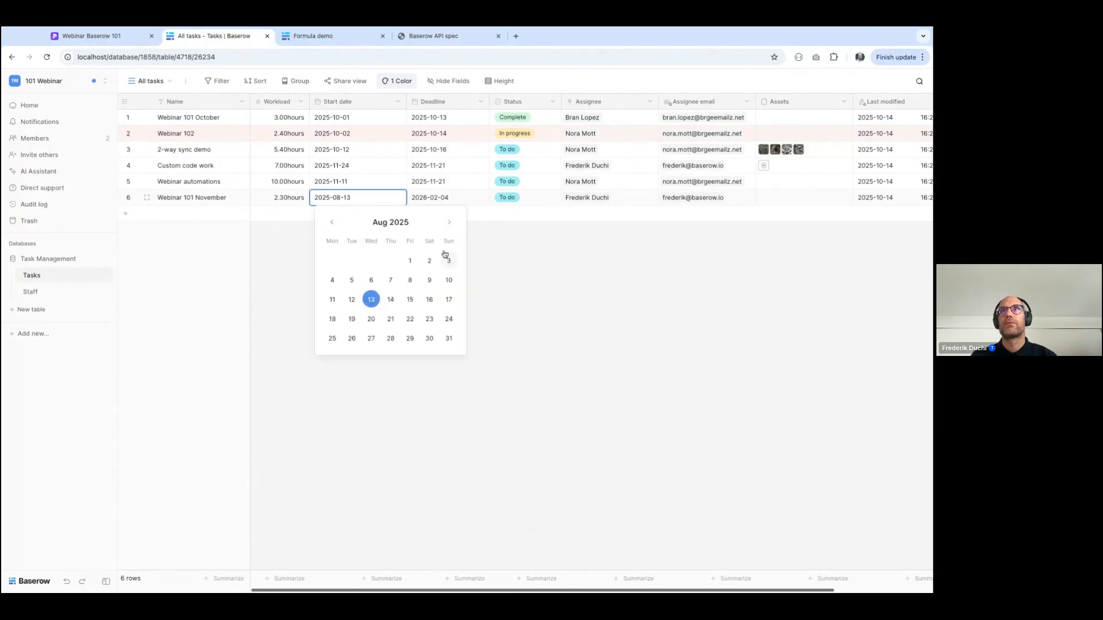
left_click(582, 361)
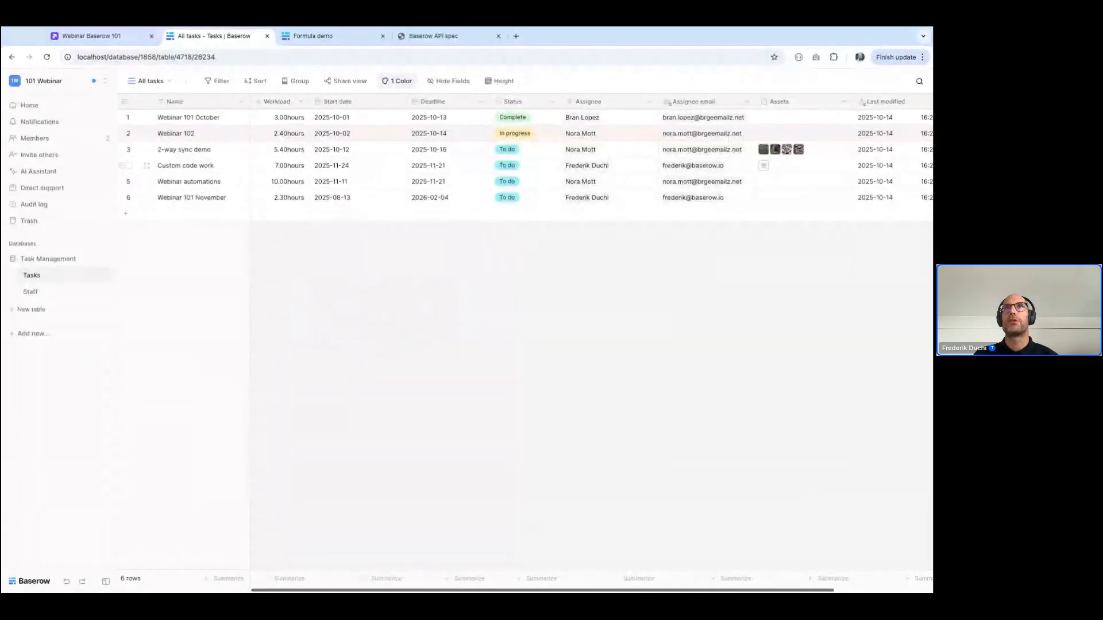
Create a collaborative timeline view named Timeline in the Tasks table
left_click(145, 84)
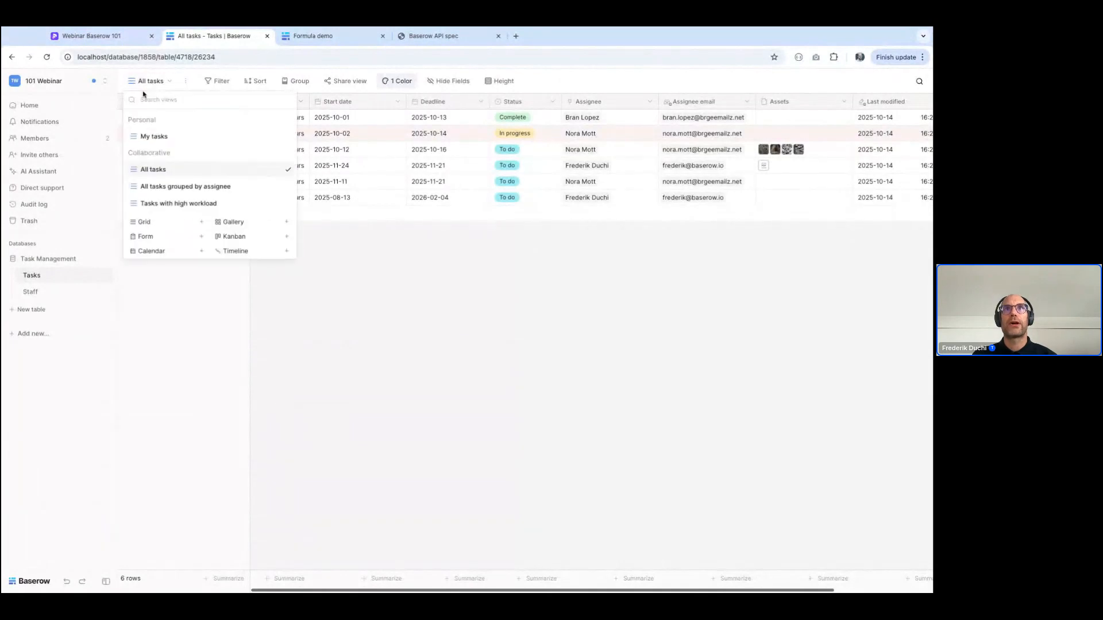
left_click(278, 253)
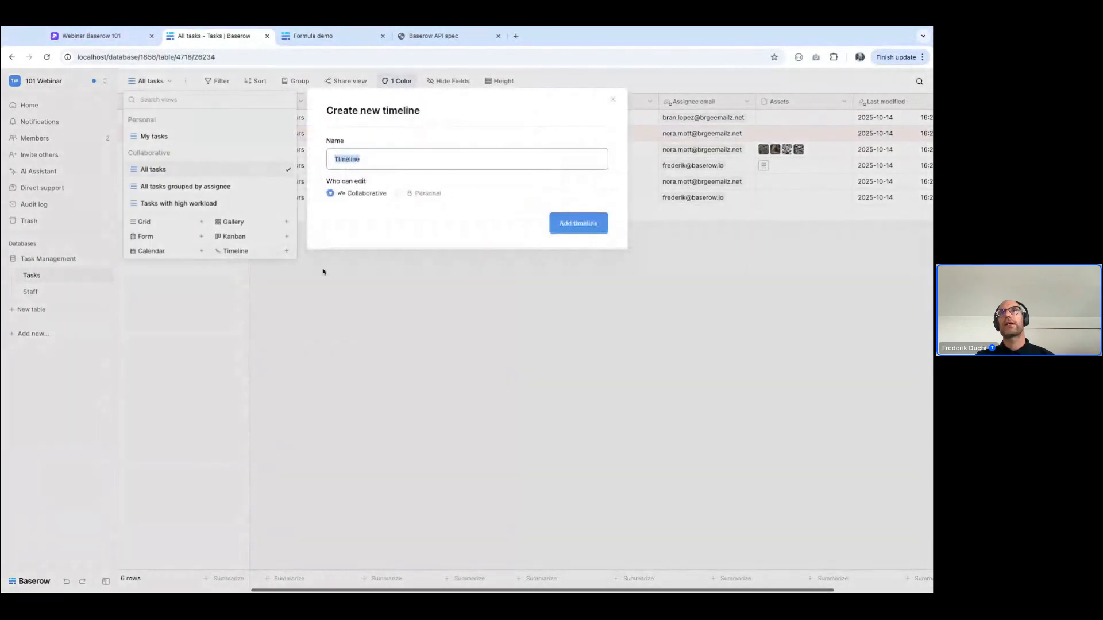
left_click(603, 223)
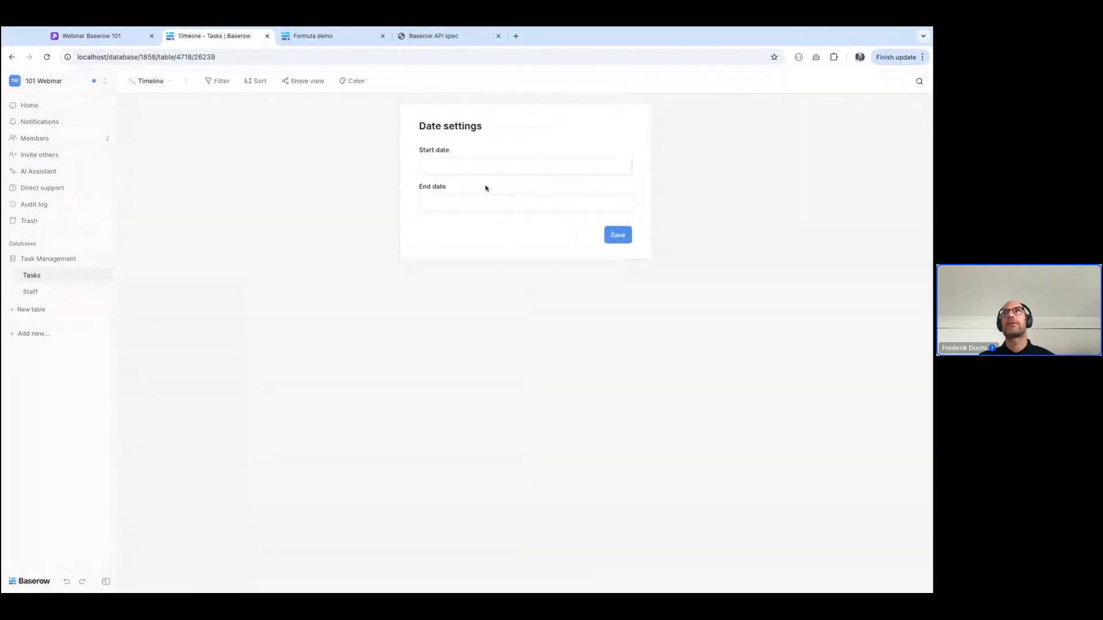
Set the timeline's date settings to use Start date as the start and Deadline as the end
left_click(476, 169)
left_click(463, 237)
left_click(453, 203)
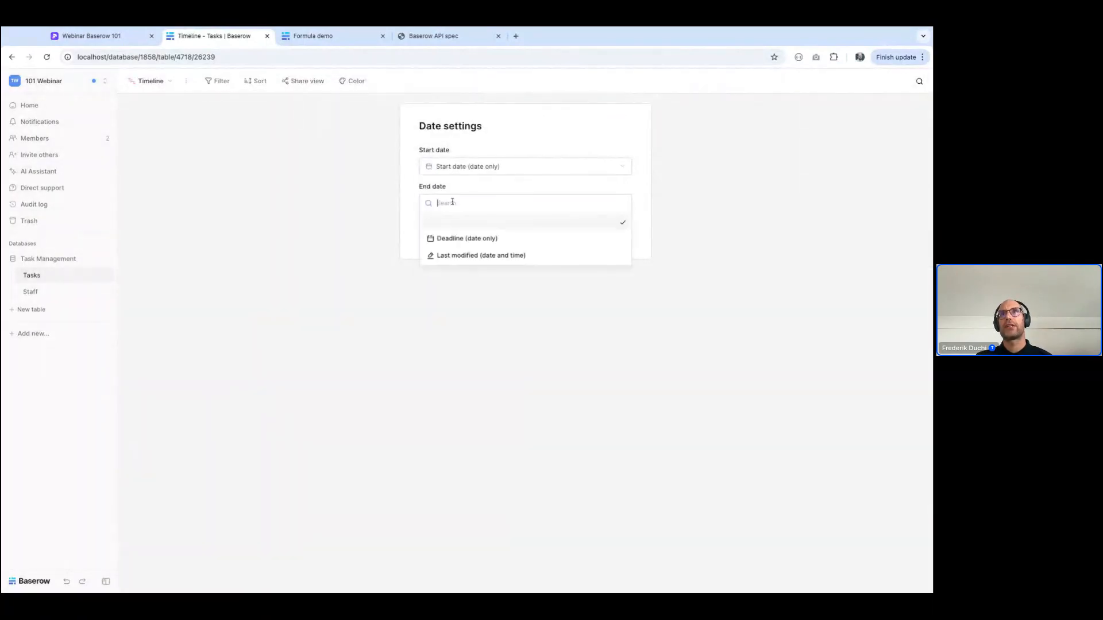
left_click(448, 241)
left_click(617, 237)
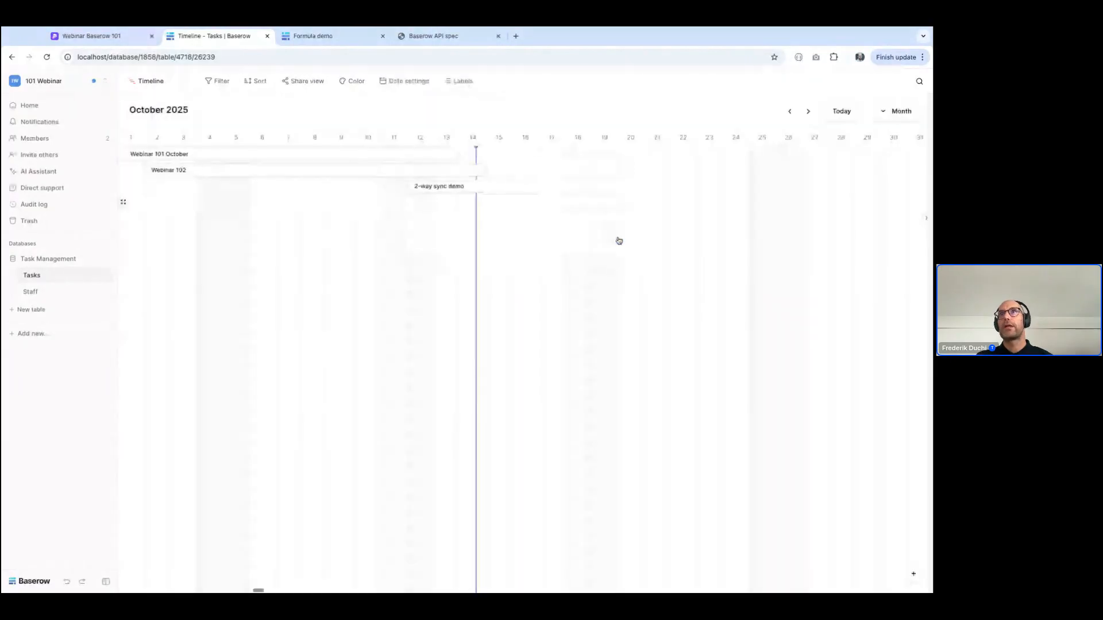
Examine the task bars at the year and month scales, finishing on the current month
scroll(335, 251, "left", 5)
scroll(335, 252, "right", 3)
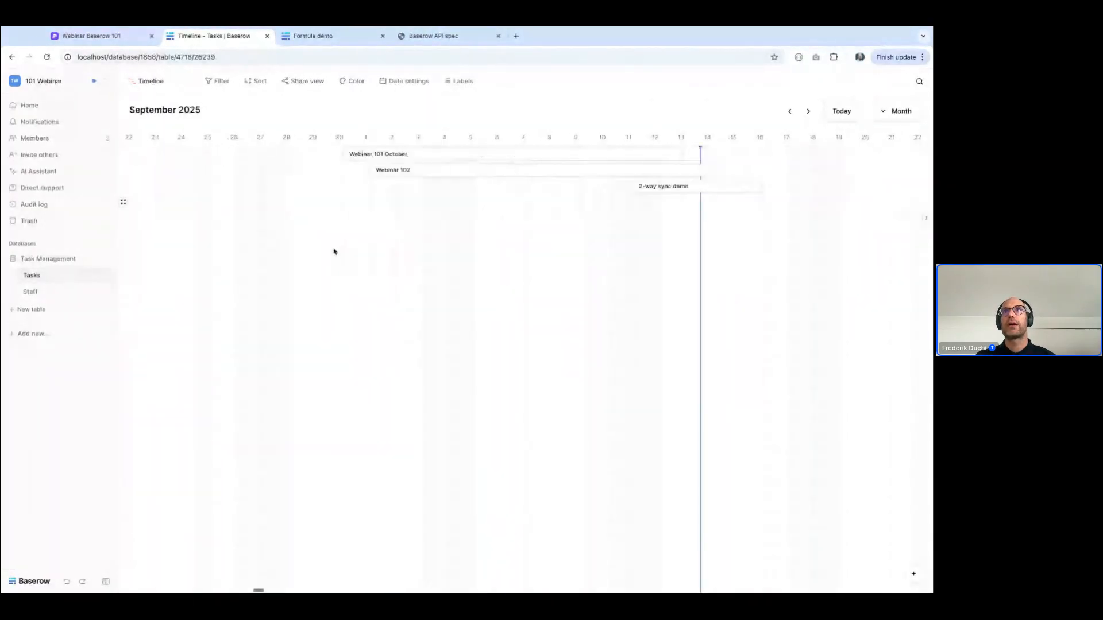
left_click(888, 111)
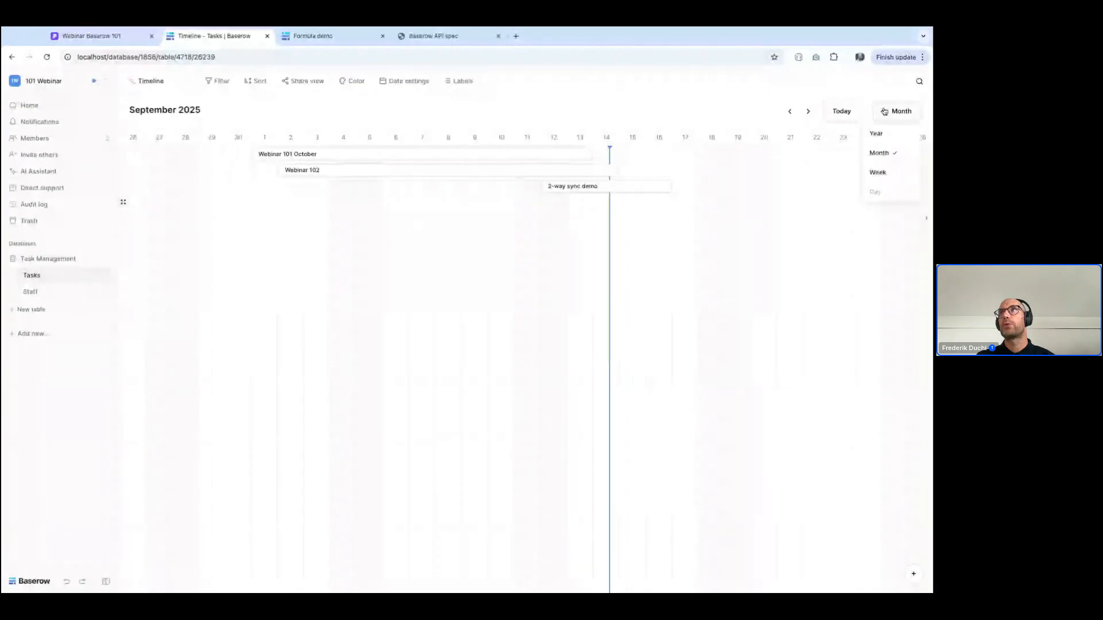
left_click(870, 137)
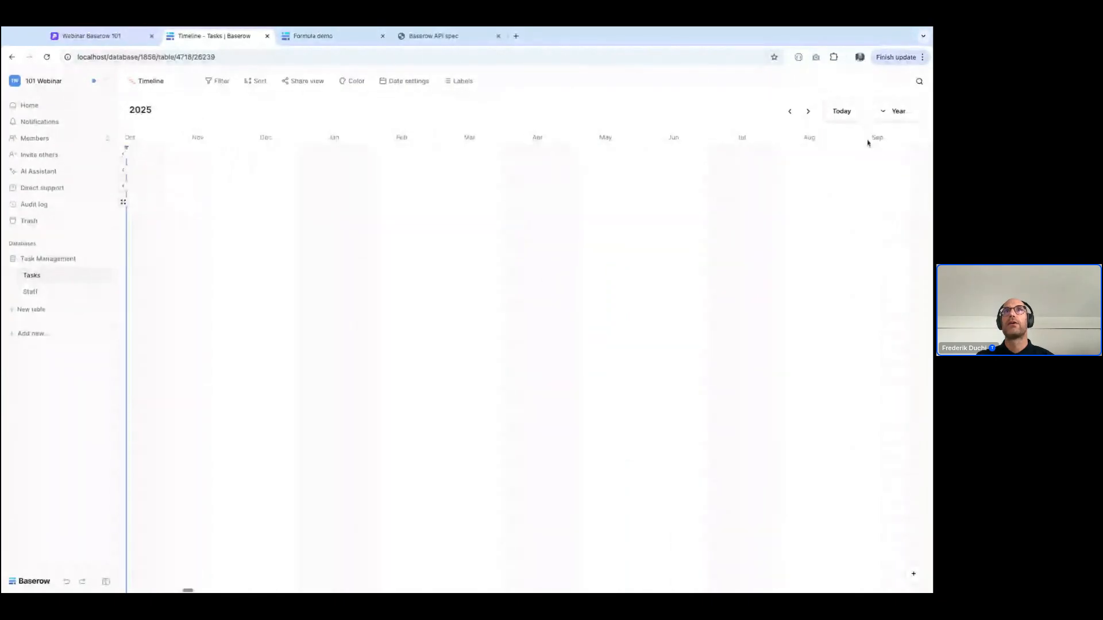
left_click(124, 187)
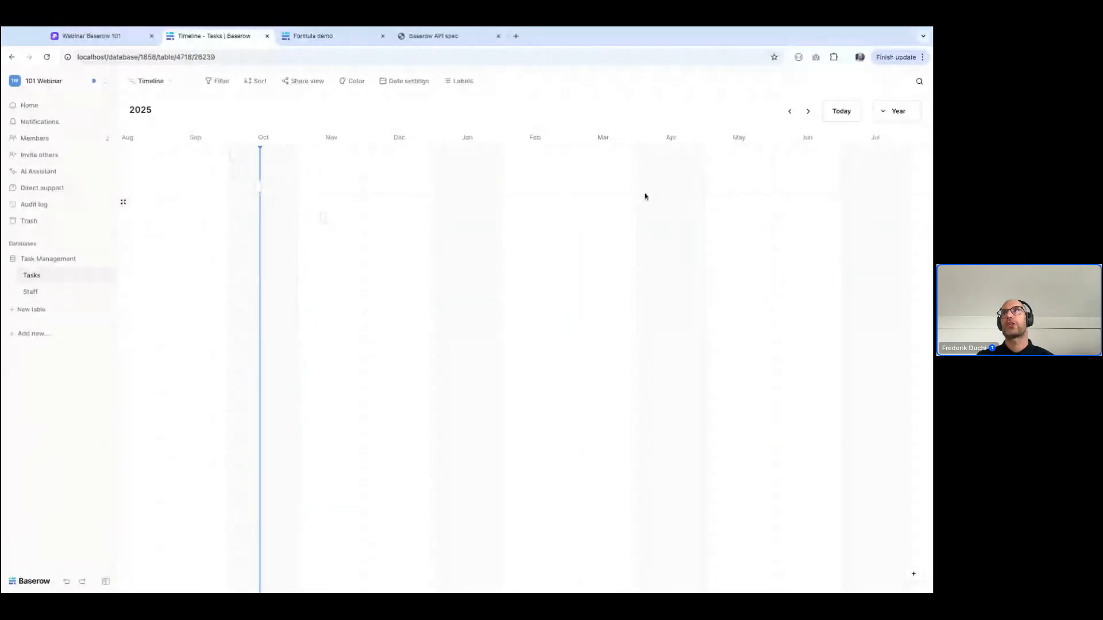
left_click(901, 118)
left_click(879, 153)
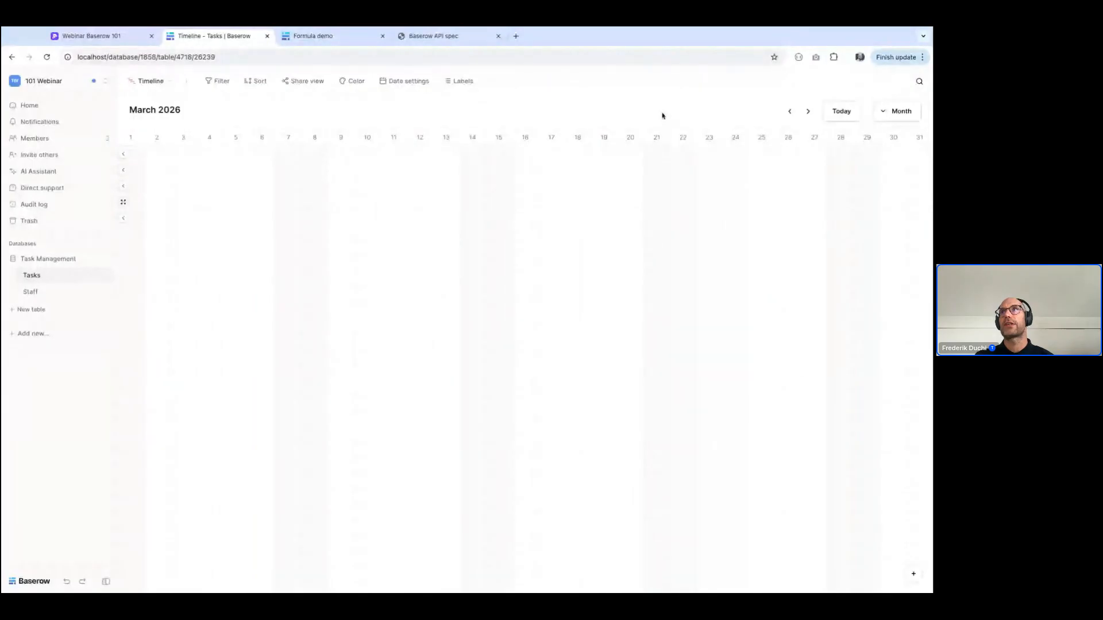
left_click(790, 111)
left_click(834, 112)
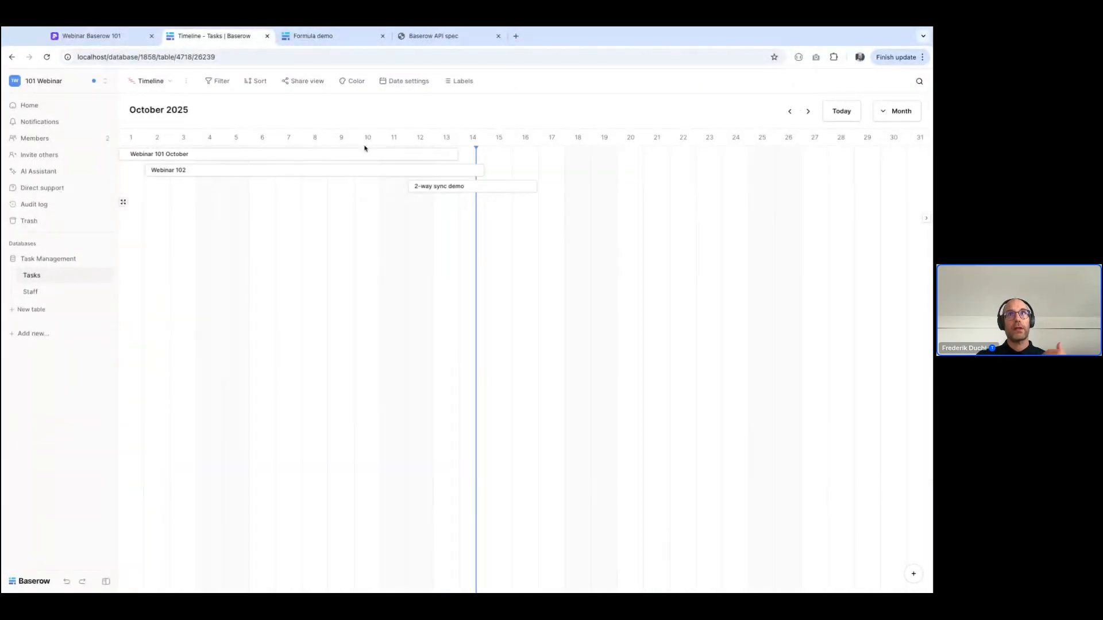
Color the background of the timeline's task bars by the Status single select field
left_click(352, 81)
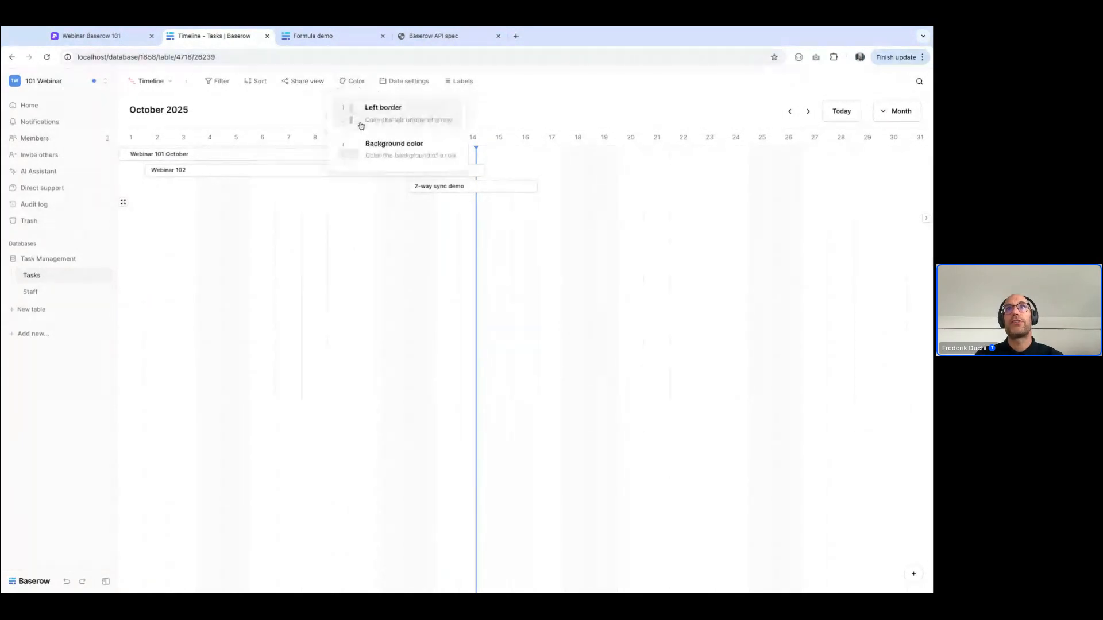
left_click(367, 151)
left_click(390, 166)
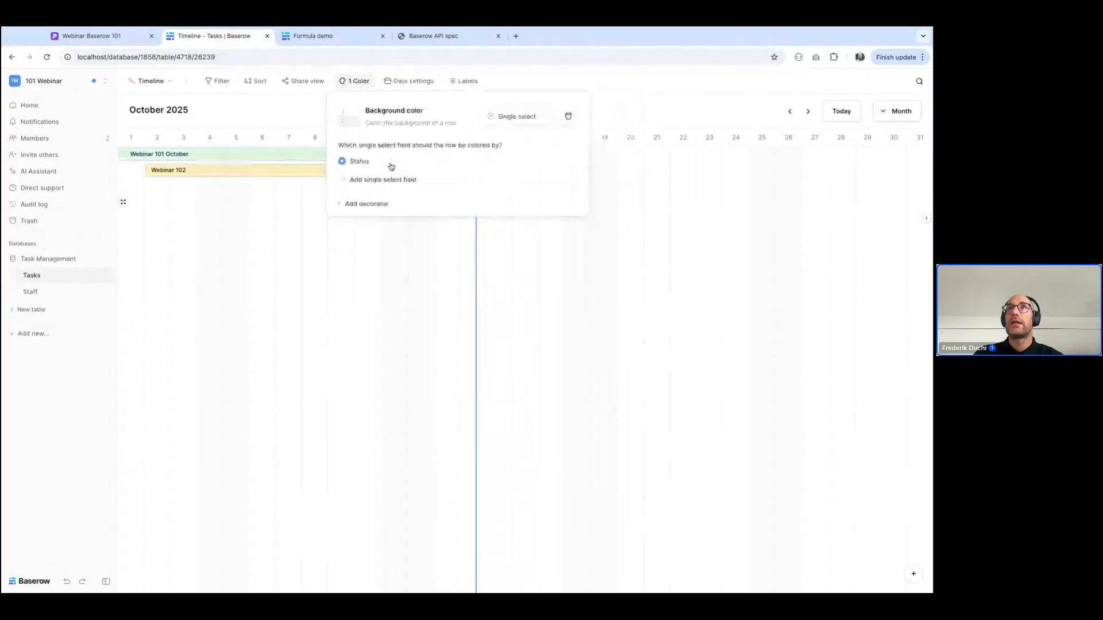
left_click(303, 260)
scroll(318, 300, "left", 5)
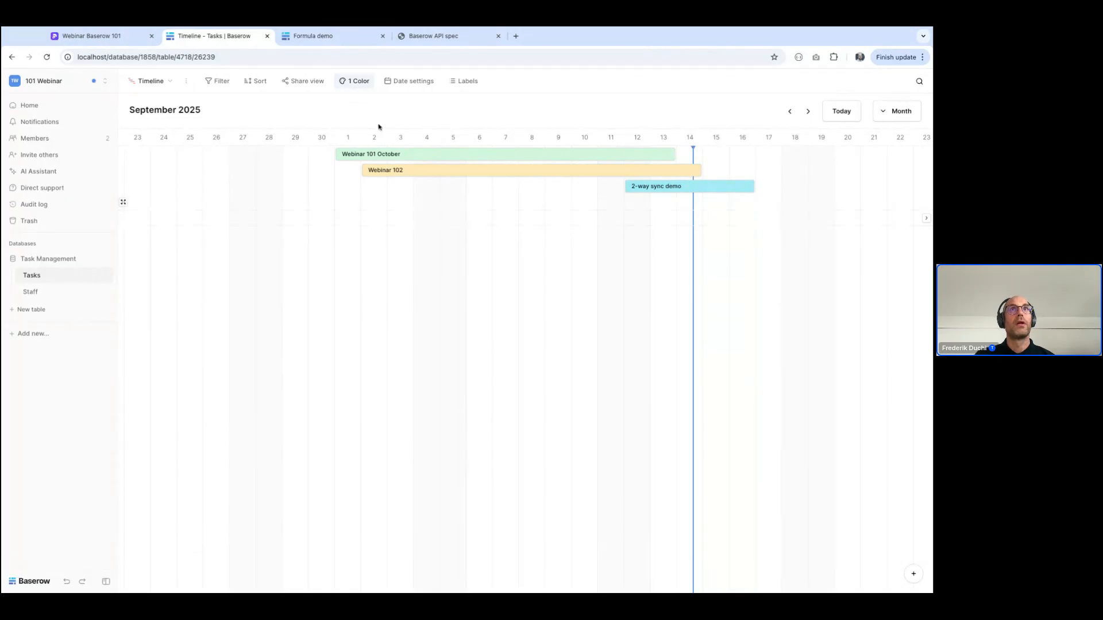
Create a collaborative Kanban view named Kanban in the Tasks table, stacked by Status
left_click(147, 84)
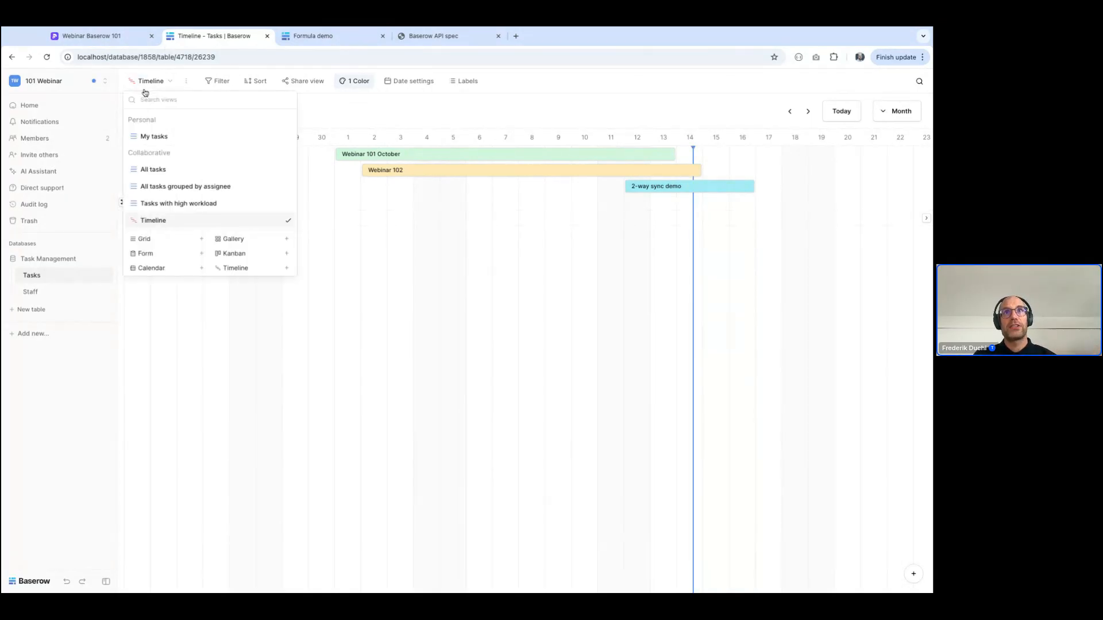
left_click(239, 254)
left_click(579, 224)
left_click(476, 159)
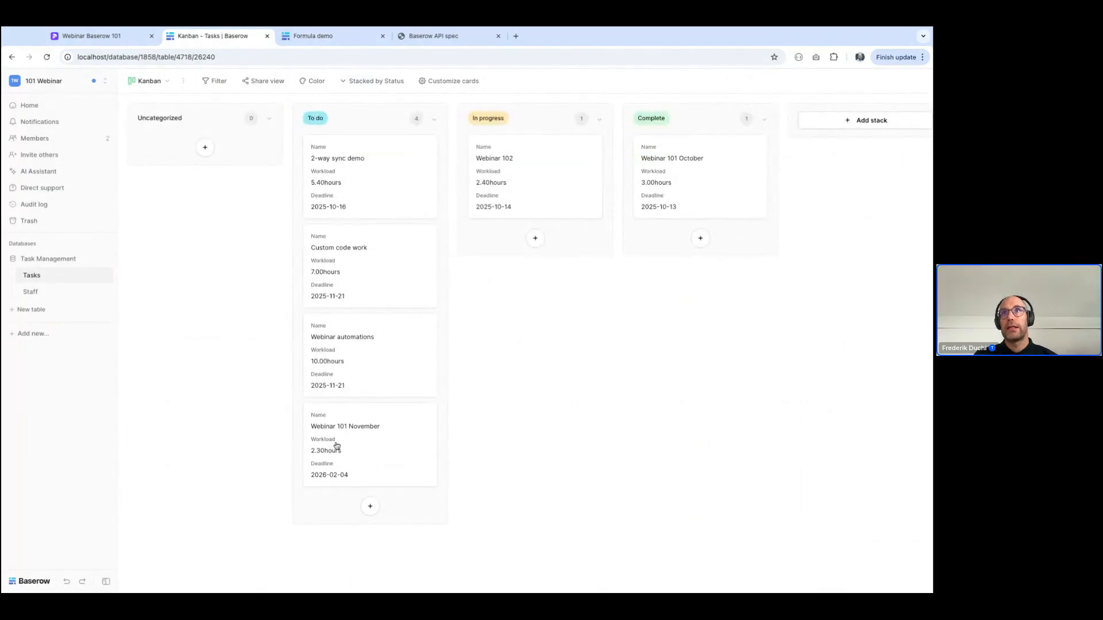
Move the Webinar 101 November card from To do to In progress and check its status in the All tasks view
left_click_drag(335, 445, 523, 219)
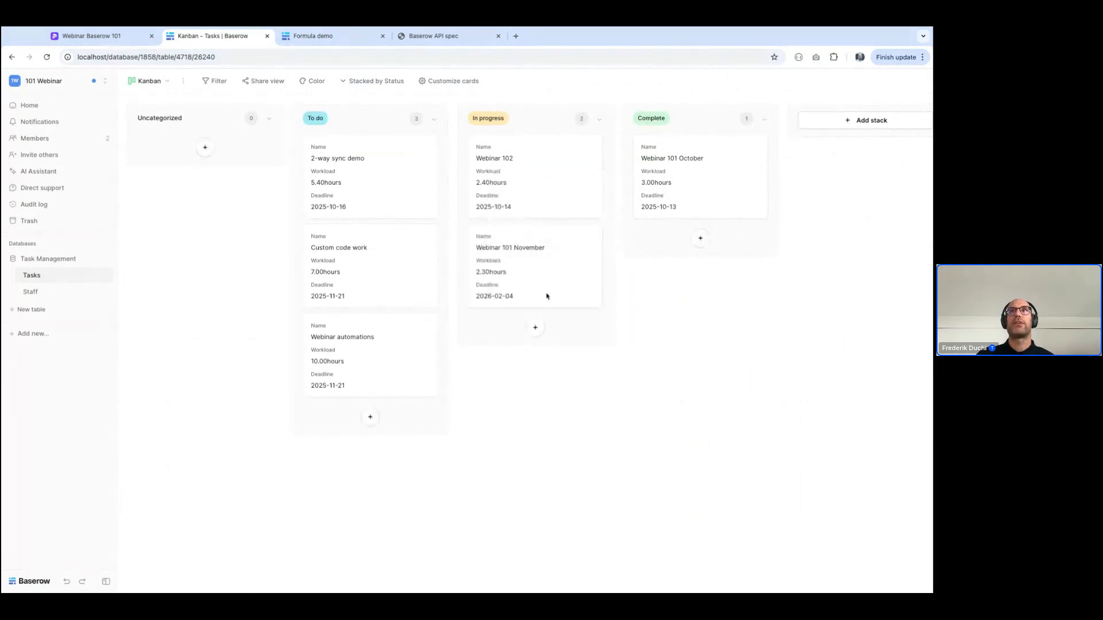
left_click(148, 81)
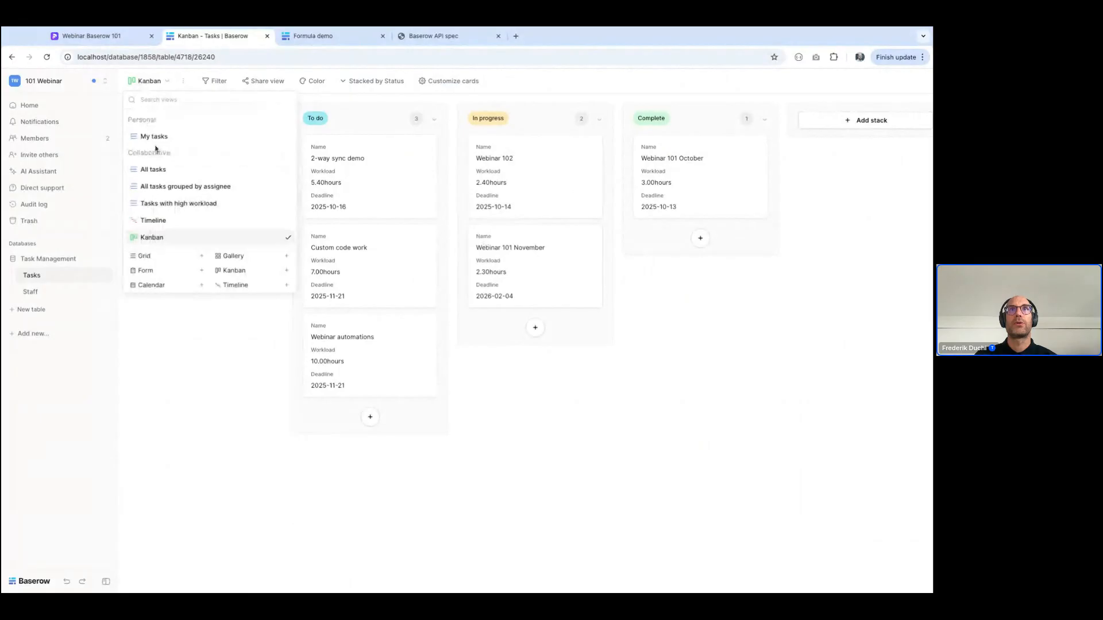
left_click(154, 170)
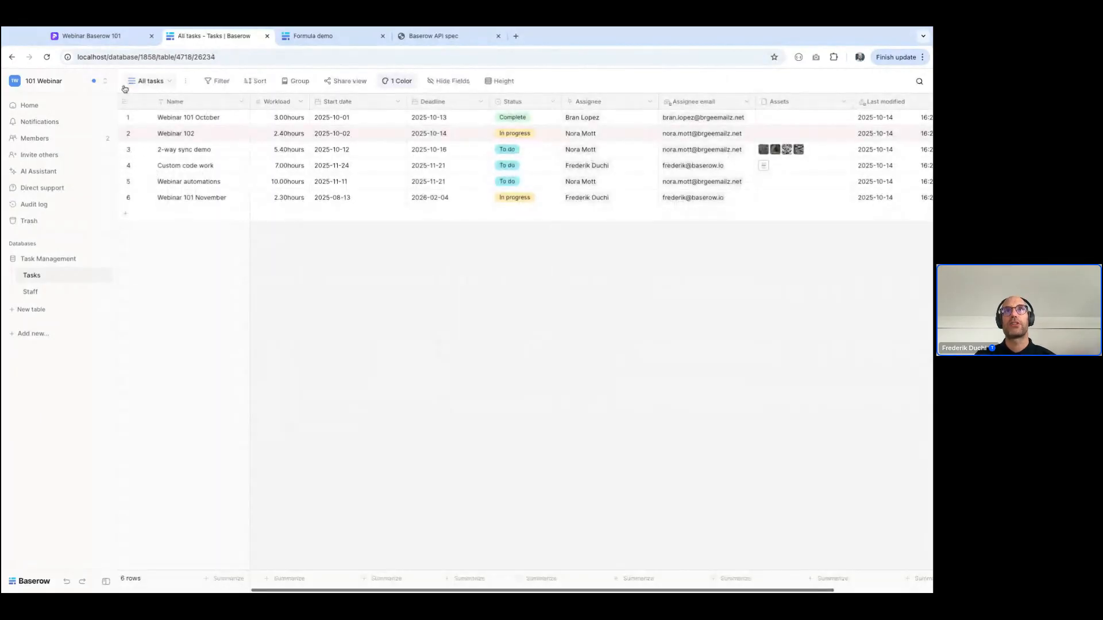
From the Timeline view, set the deadline of the 2-way sync demo task to 2025-10-24
left_click(144, 81)
left_click(158, 221)
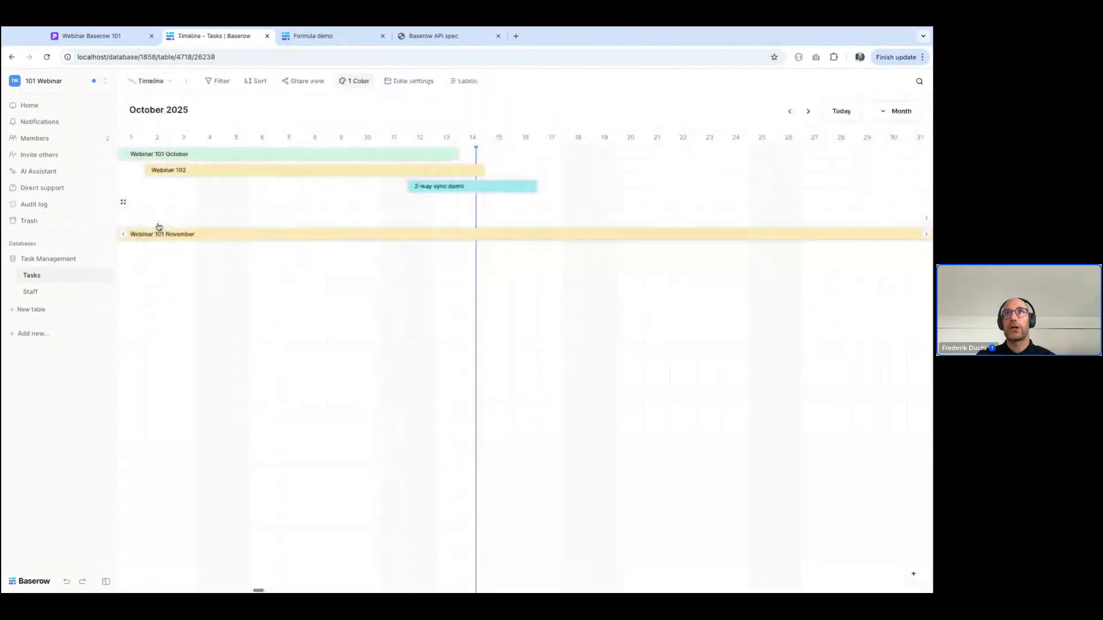
left_click(431, 188)
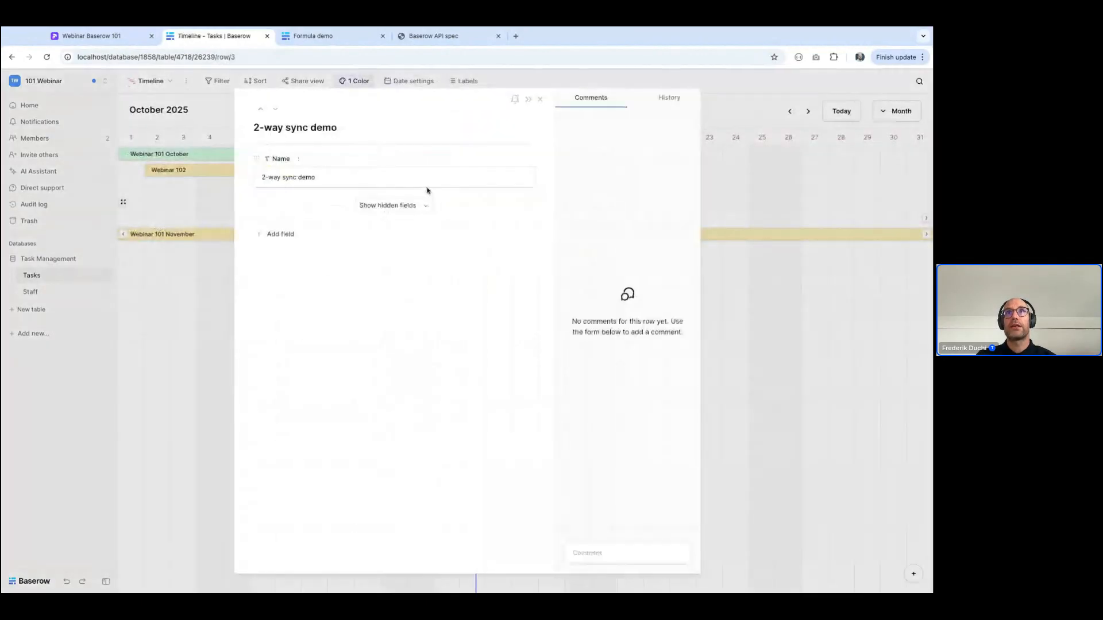
left_click(387, 206)
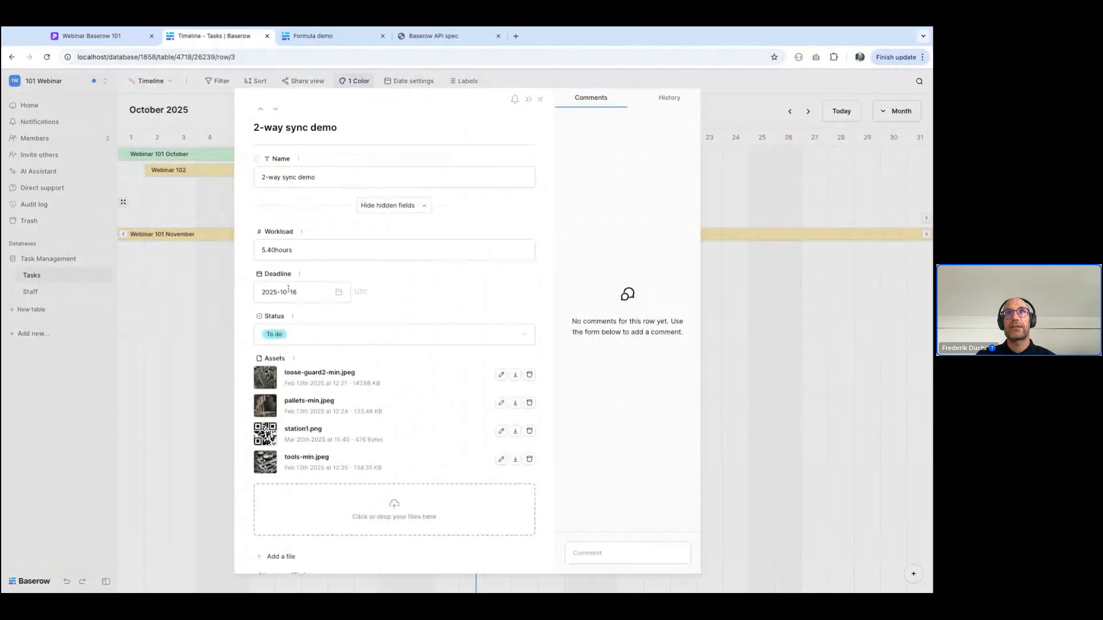
left_click(295, 293)
left_click(349, 415)
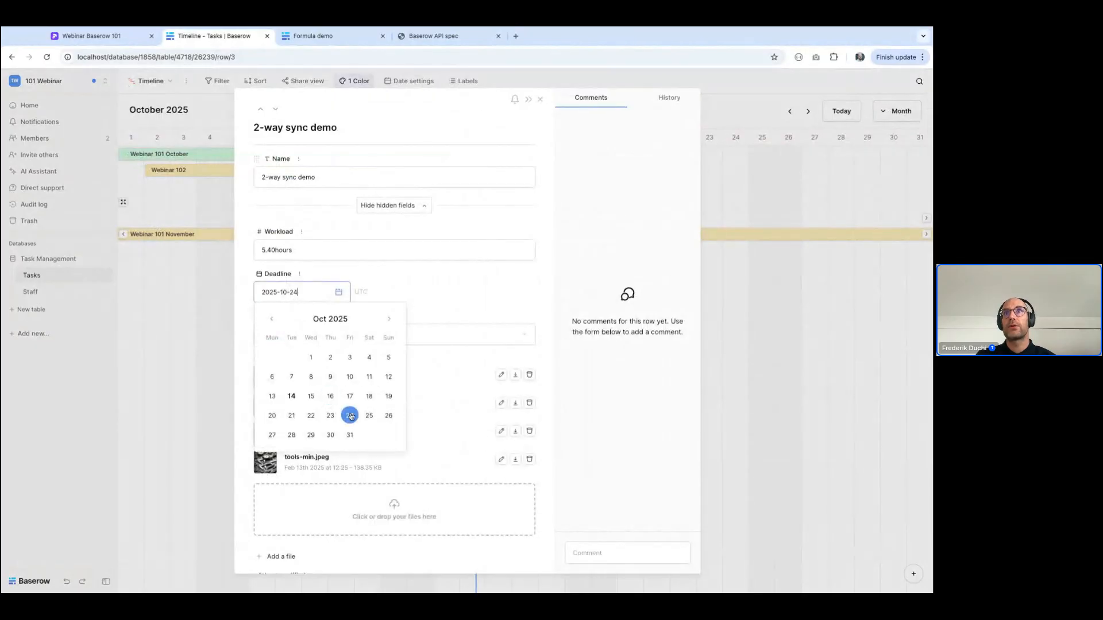
left_click(790, 437)
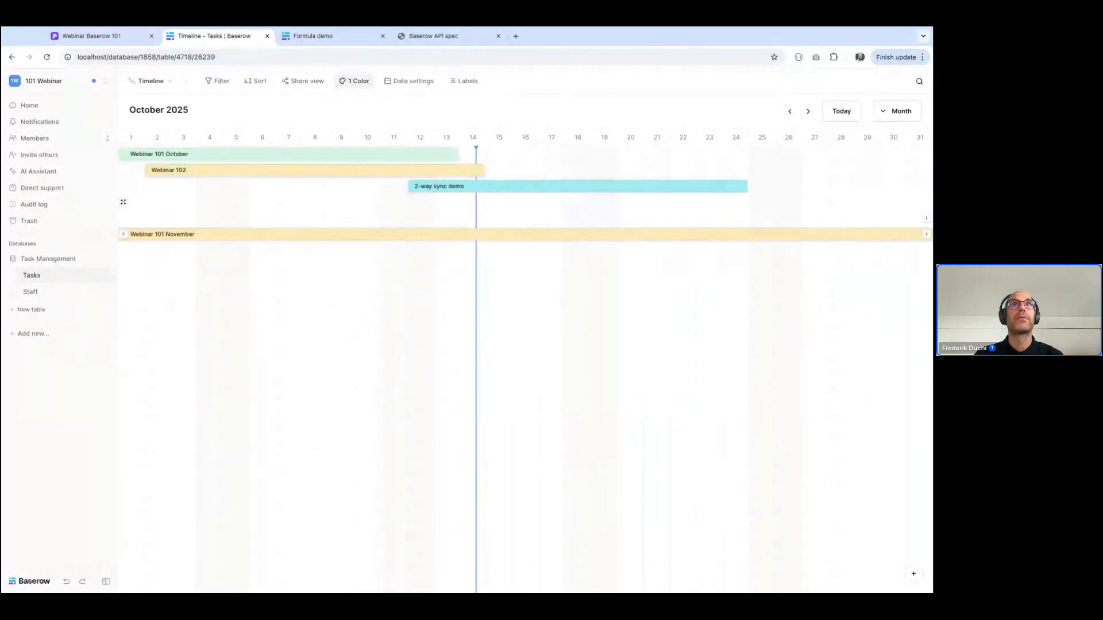
Create a collaborative calendar view named Calendar in the Tasks table, based on the Deadline field
left_click(155, 82)
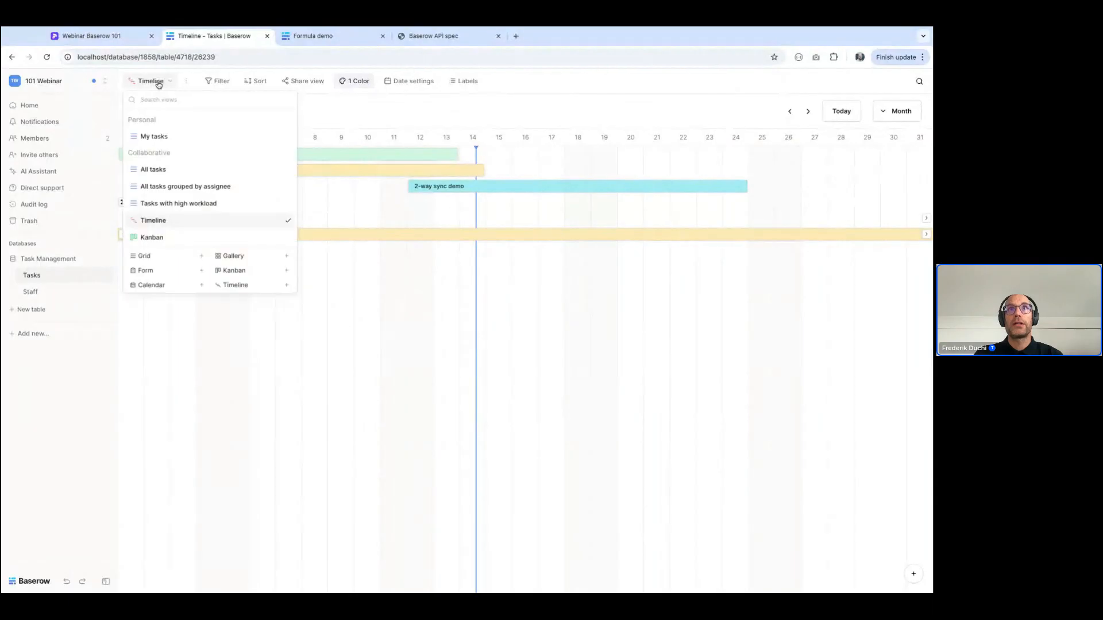
left_click(143, 289)
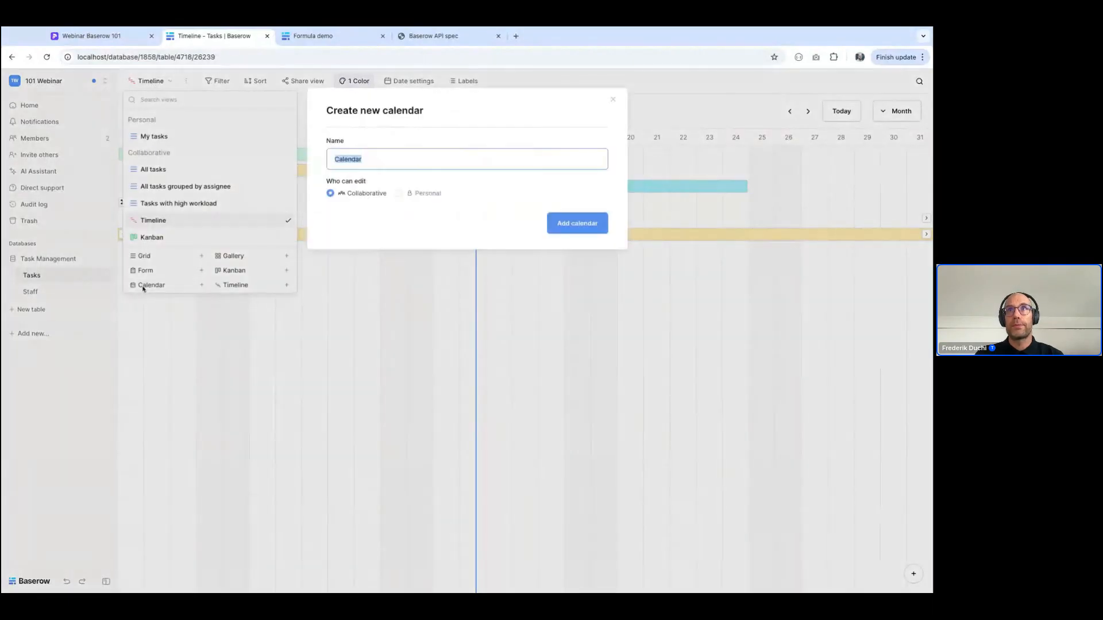
left_click(574, 225)
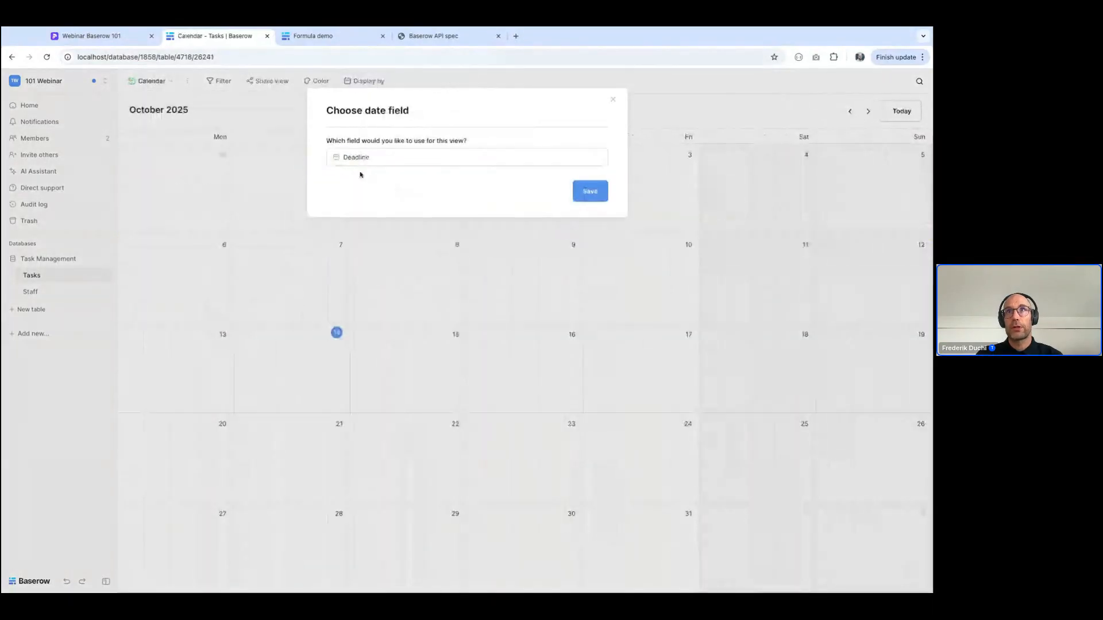
left_click(600, 197)
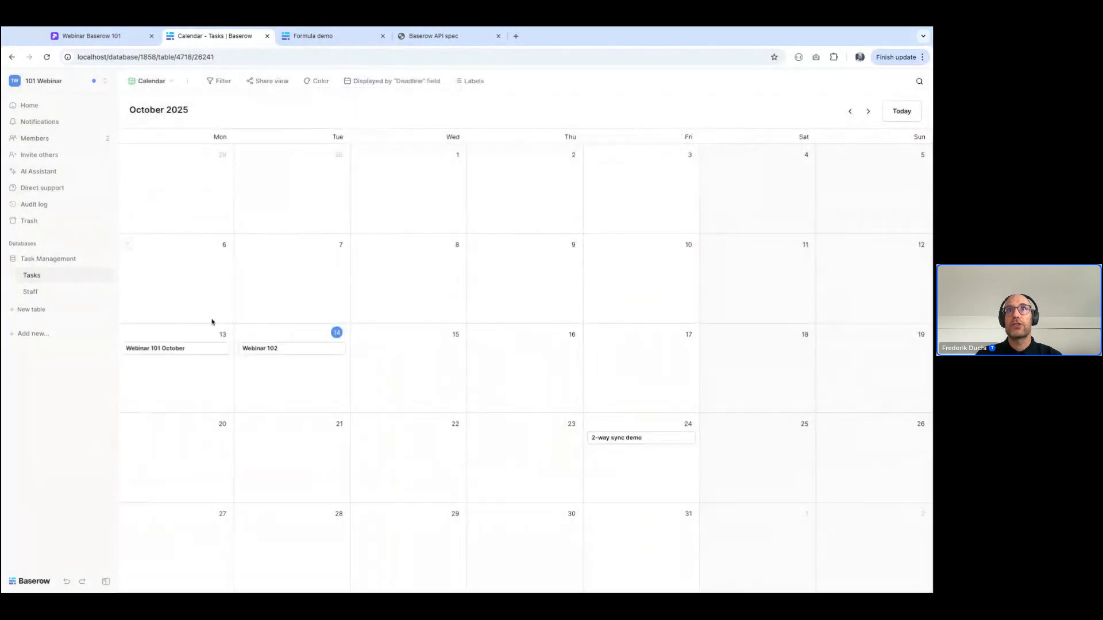
Color the left border of the calendar entries by Status and add the Assignee field to their labels
left_click(305, 90)
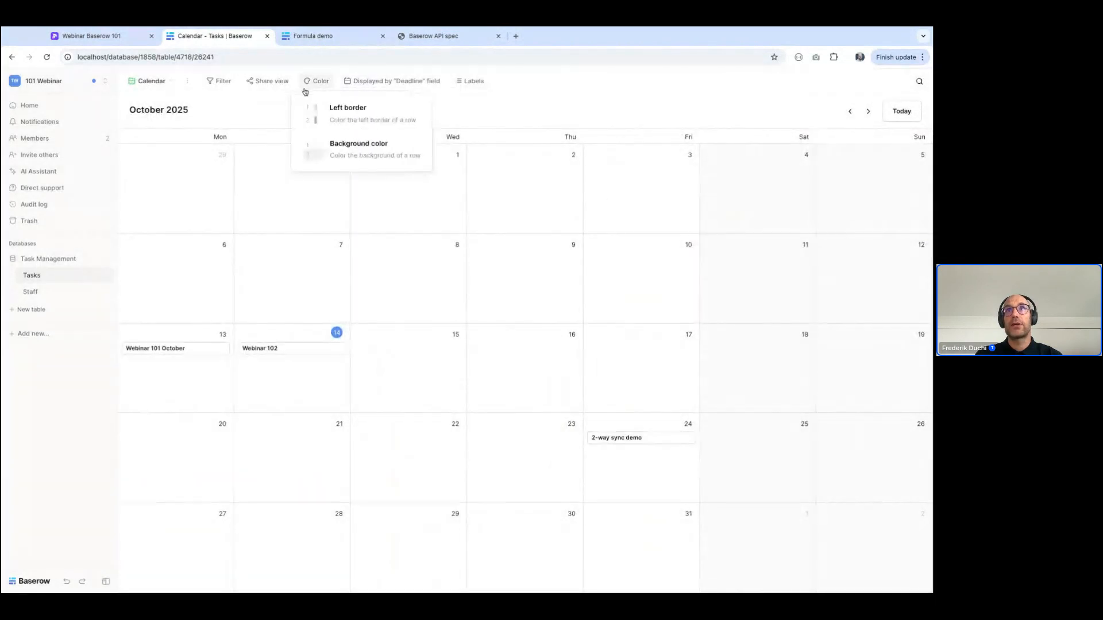
left_click(338, 110)
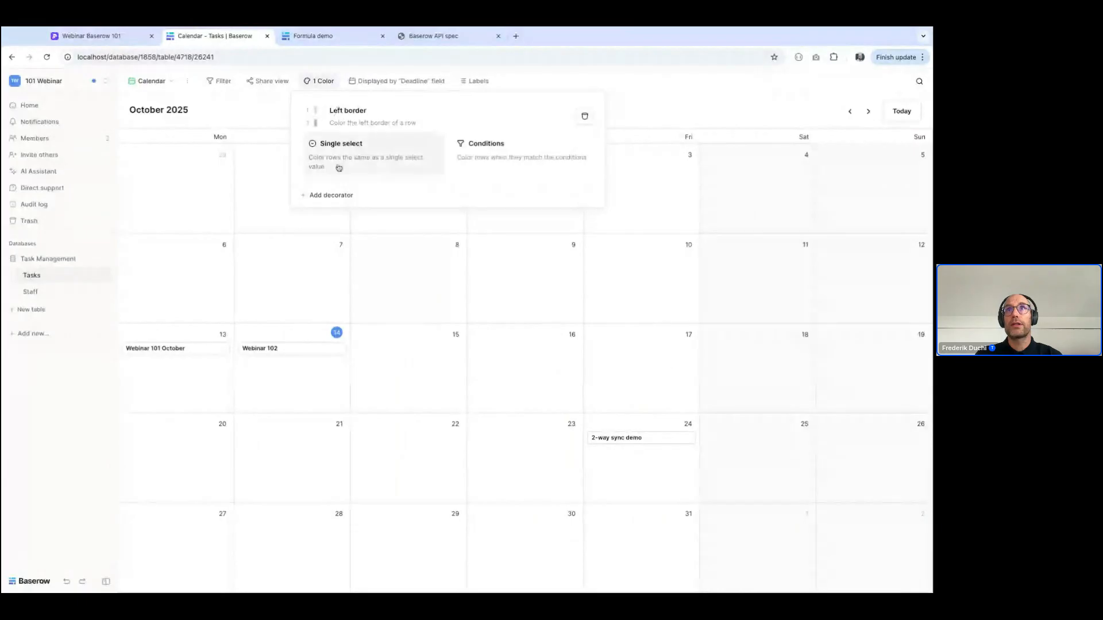
left_click(340, 145)
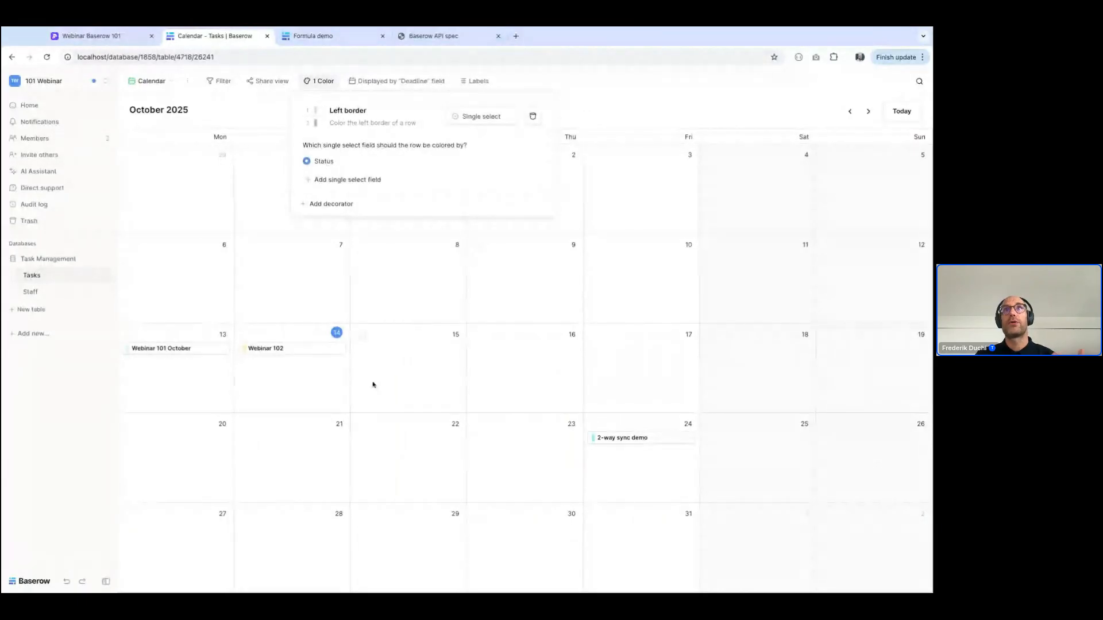
left_click(387, 400)
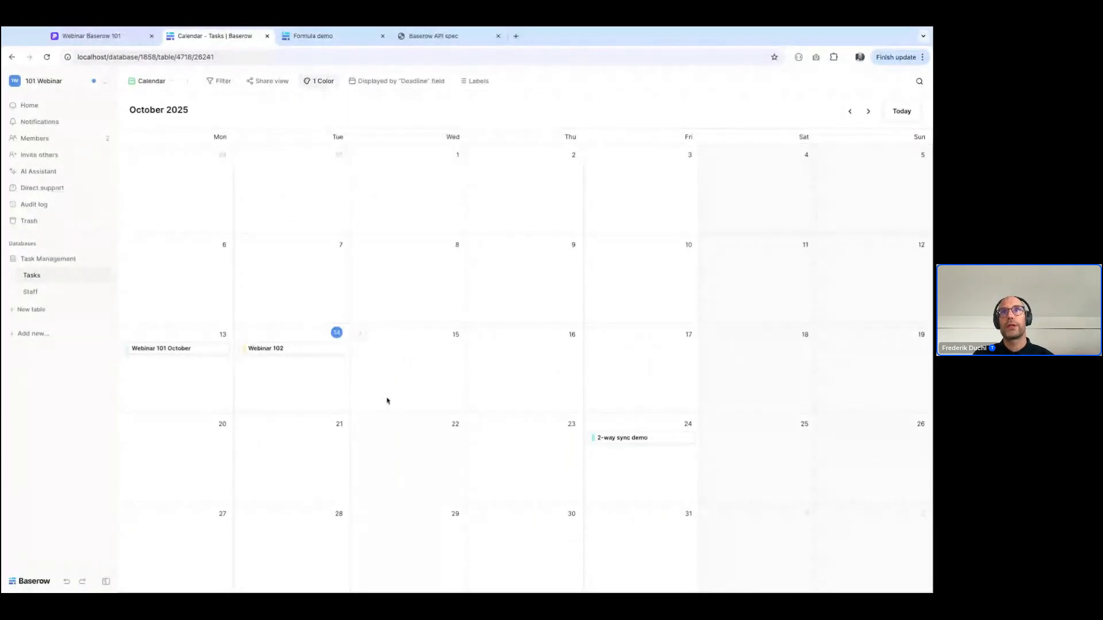
left_click(477, 81)
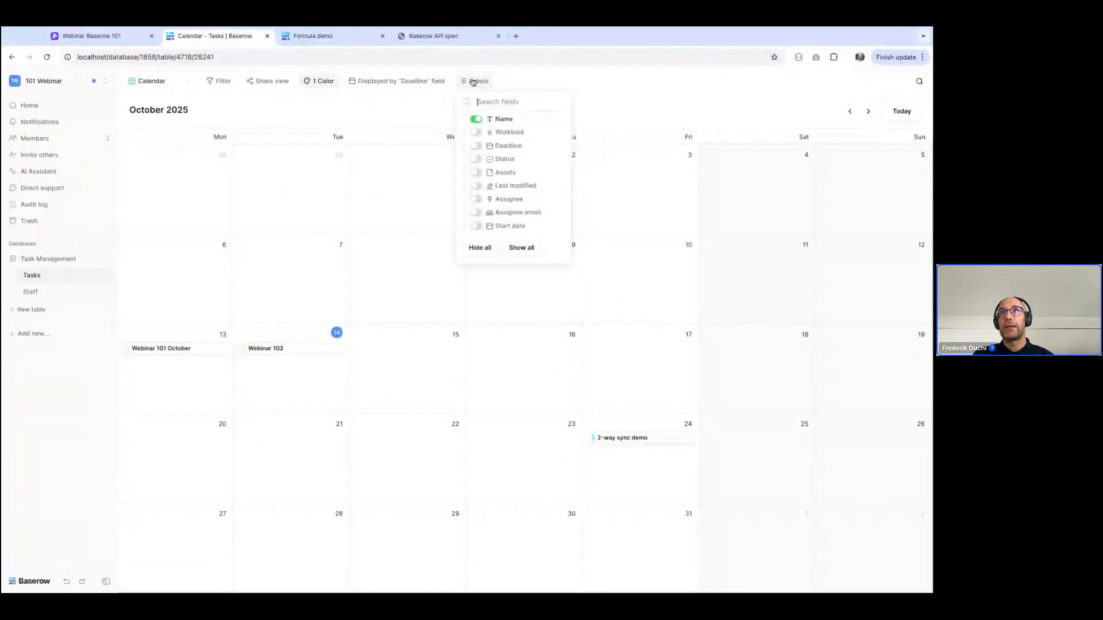
left_click(474, 199)
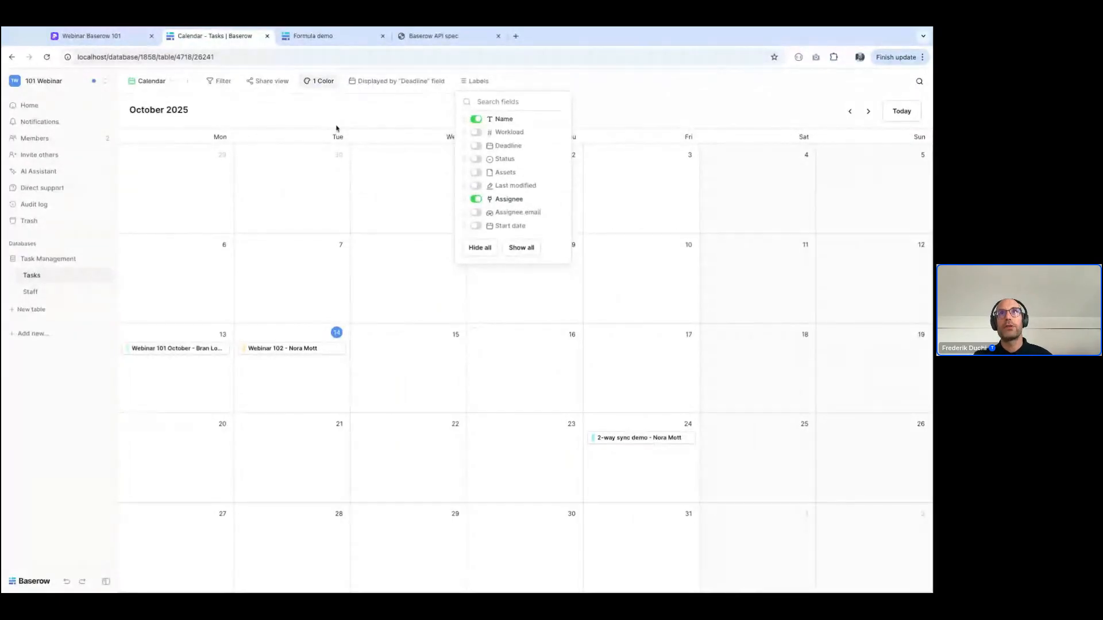
Share the calendar view by enabling sync to an external calendar, and select part of the generated link
left_click(262, 87)
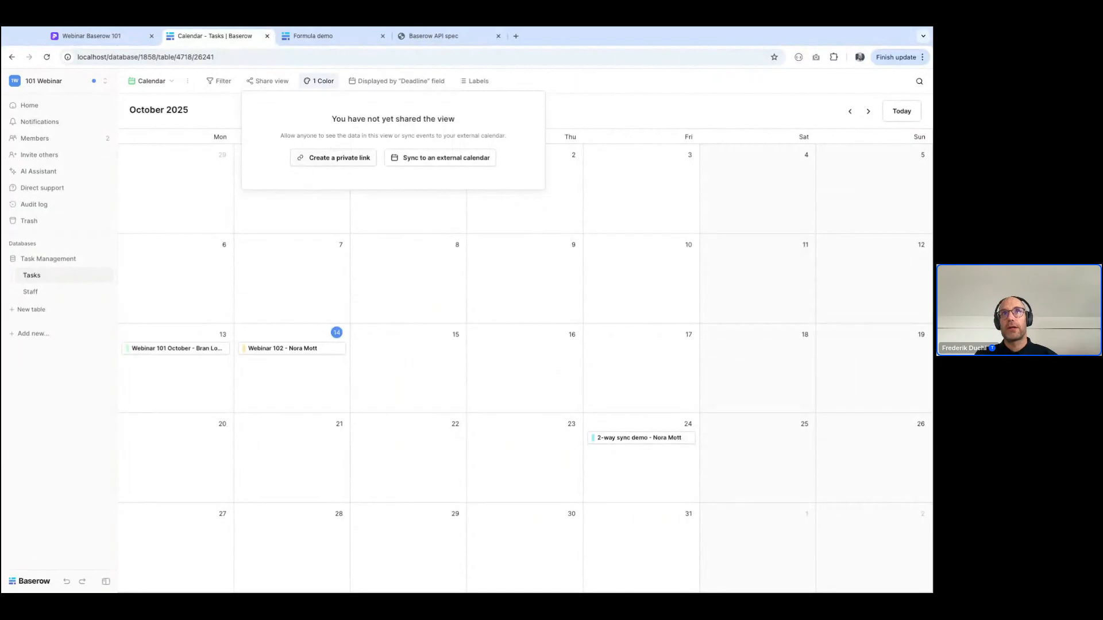
left_click(446, 162)
left_click(446, 160)
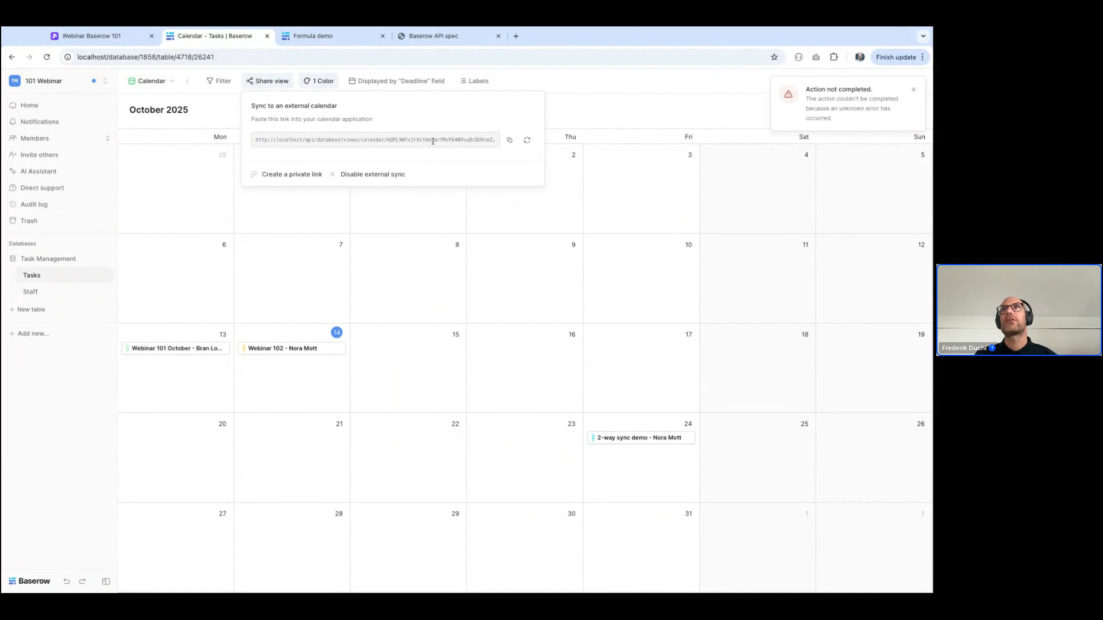
left_click_drag(434, 139, 492, 140)
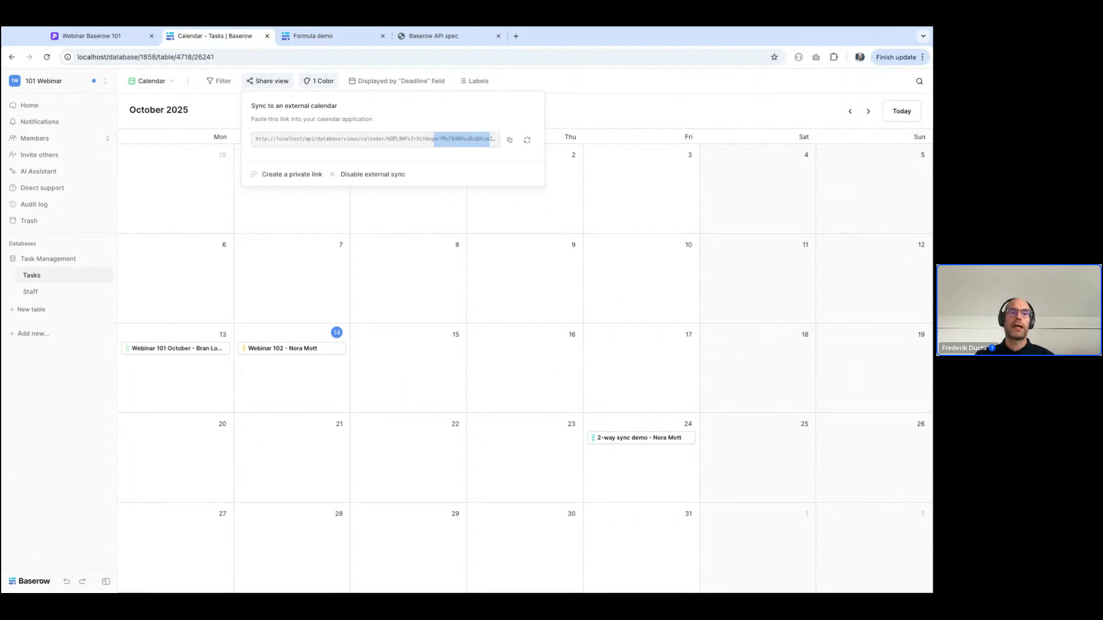
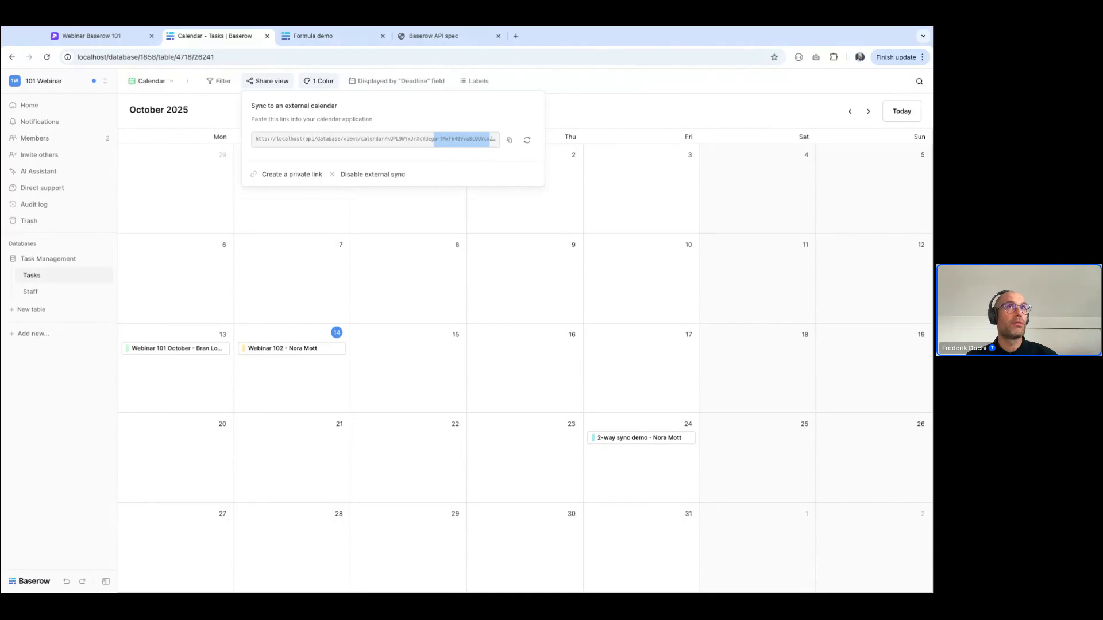
Duplicate the All tasks view of the Tasks table and rename the copy to Open tasks
left_click(151, 81)
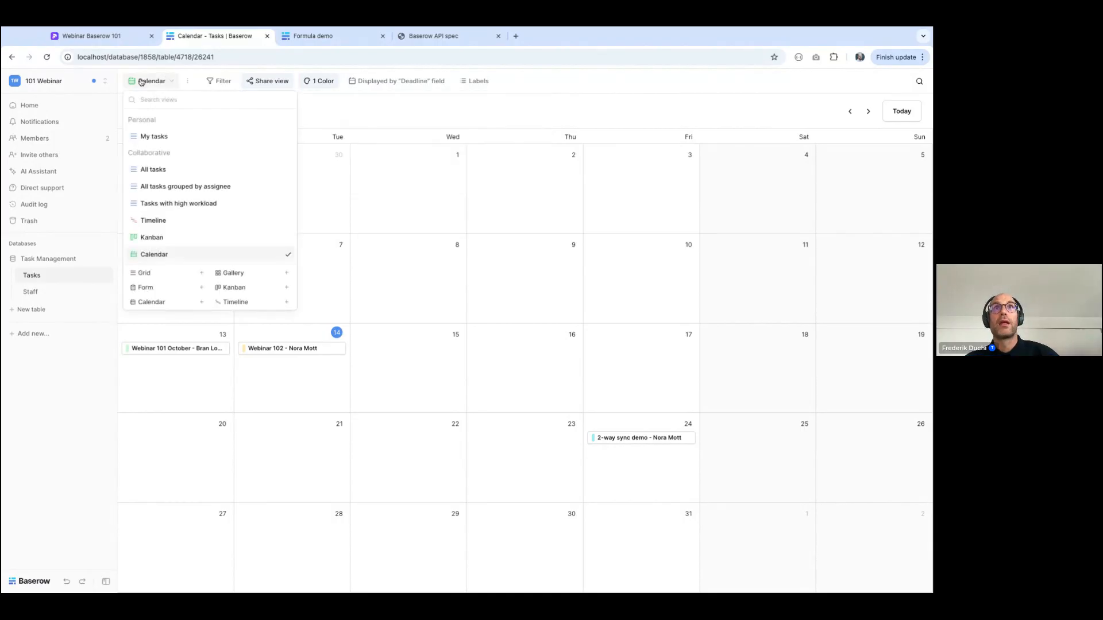
left_click(153, 169)
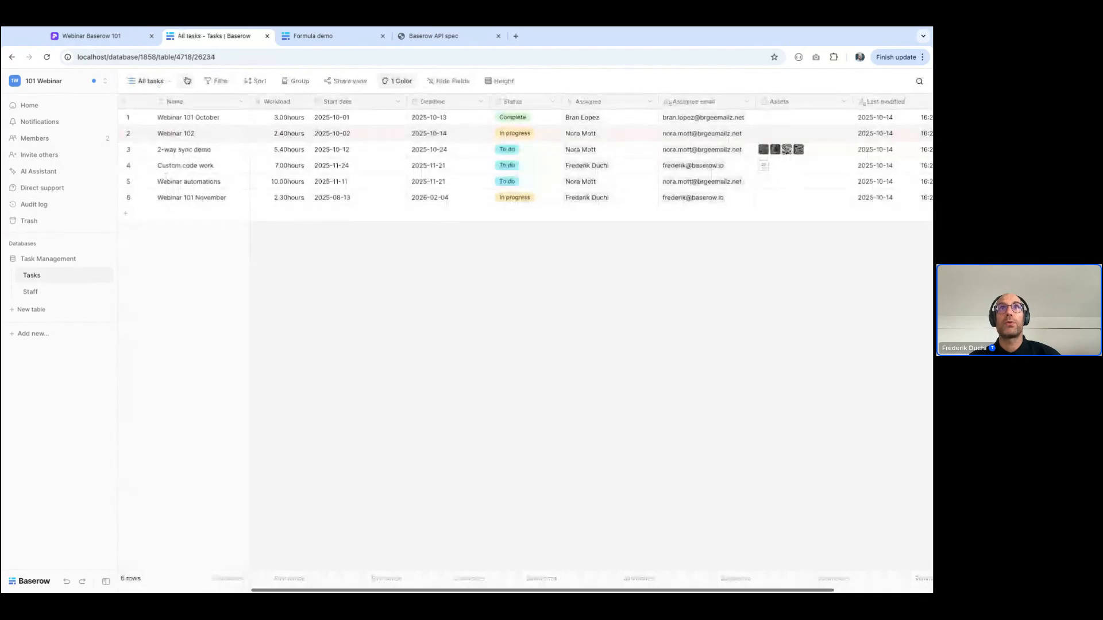
left_click(185, 81)
left_click(230, 152)
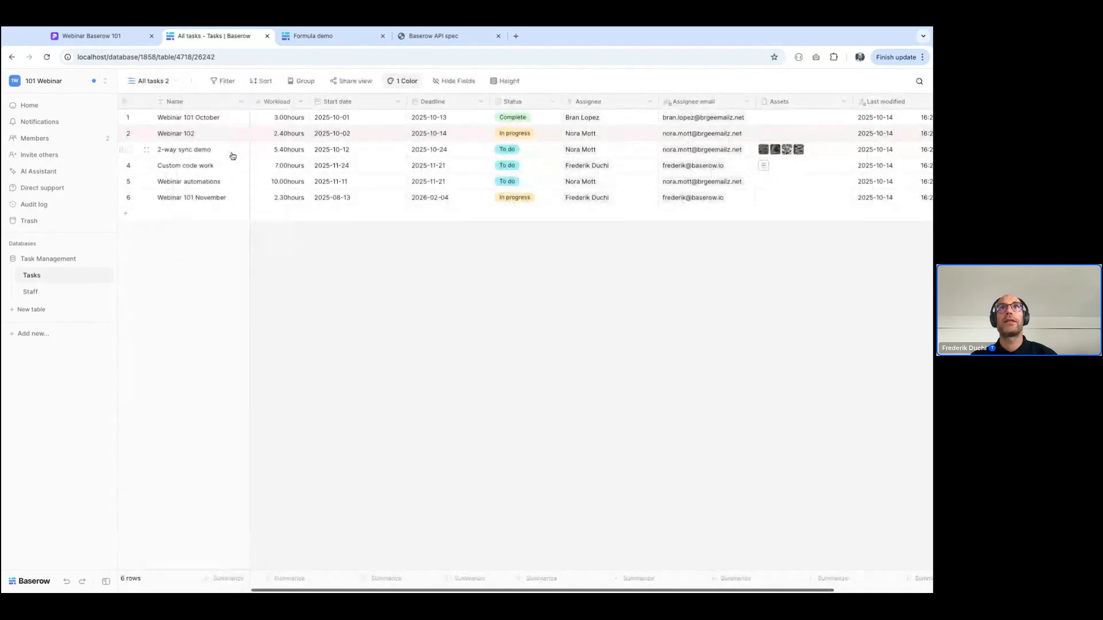
left_click(191, 81)
left_click(209, 205)
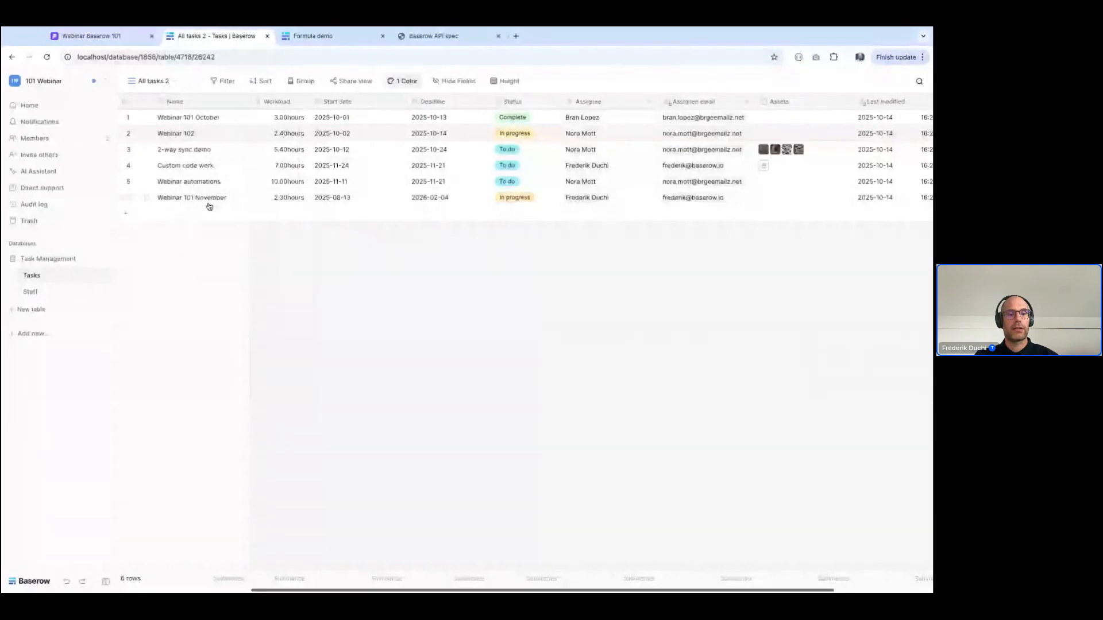
type("Open tasks")
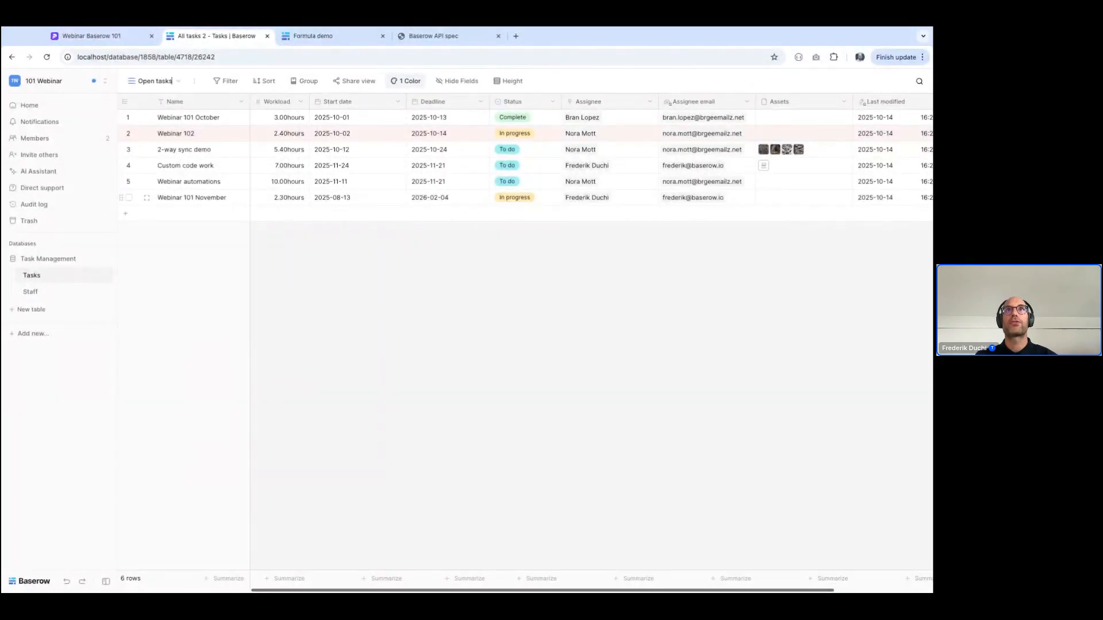
Filter the Open tasks view to rows where Status is not Complete
left_click(225, 81)
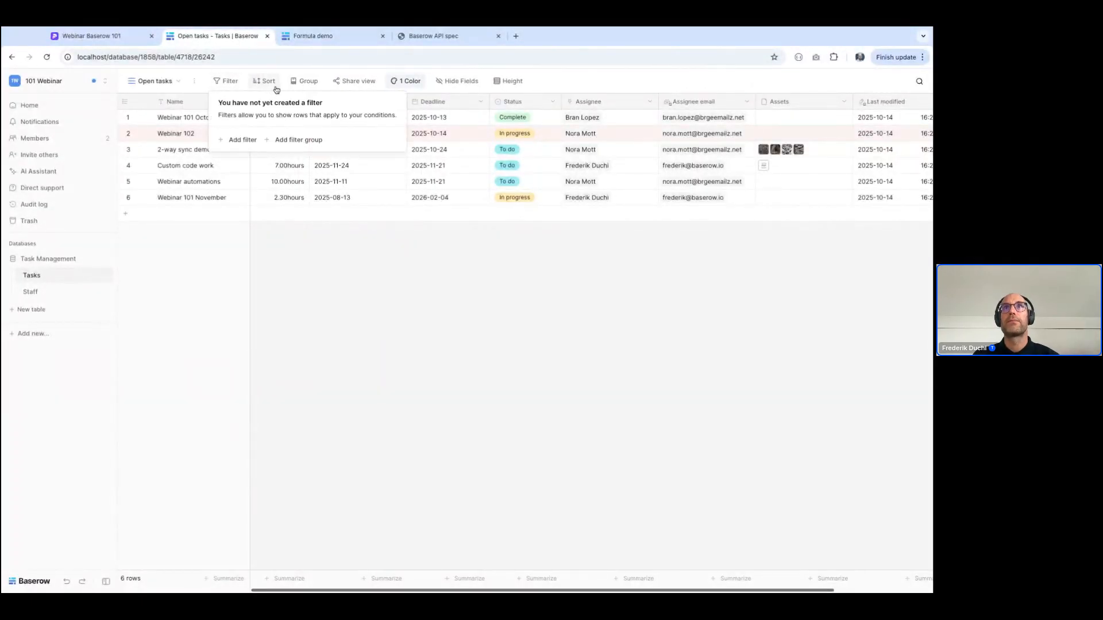
left_click(236, 142)
left_click(276, 108)
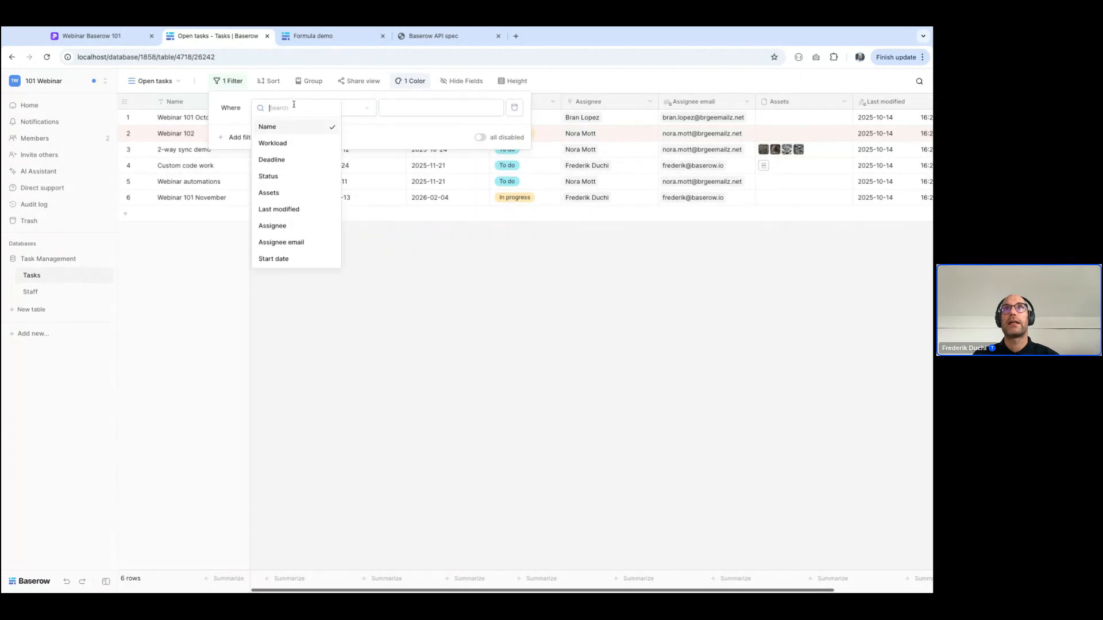
left_click(268, 176)
left_click(347, 108)
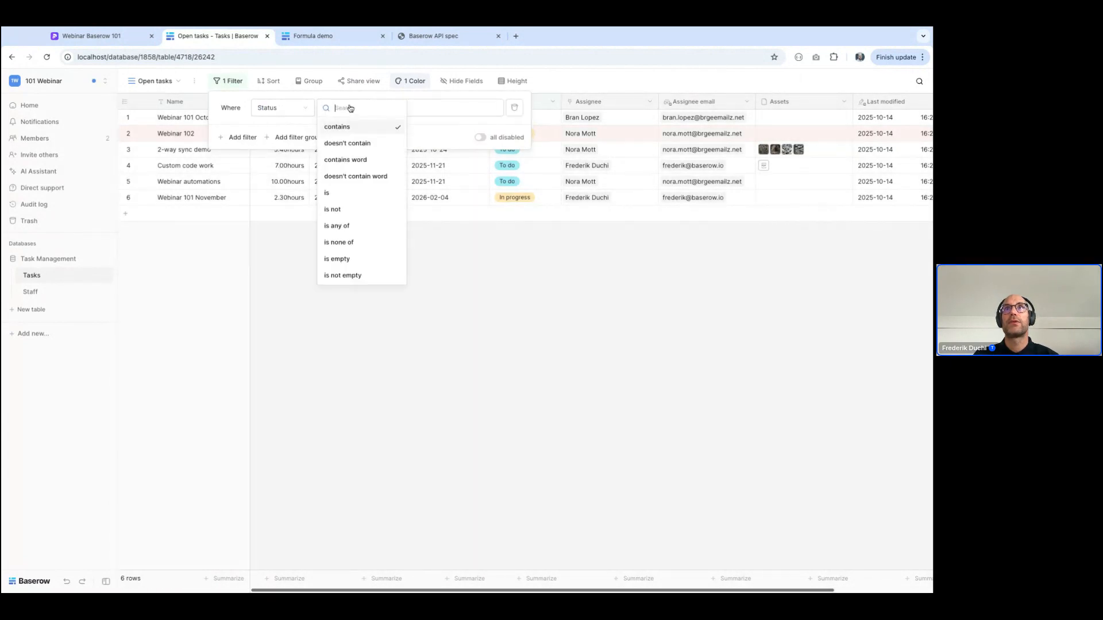
left_click(352, 205)
left_click(411, 108)
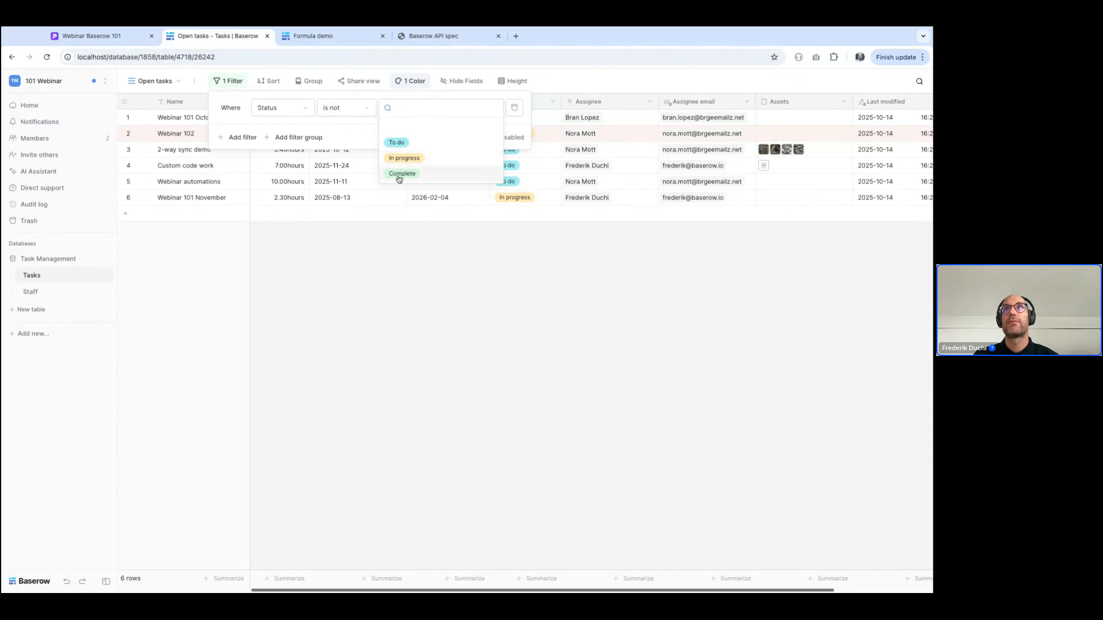
left_click(401, 173)
left_click(453, 296)
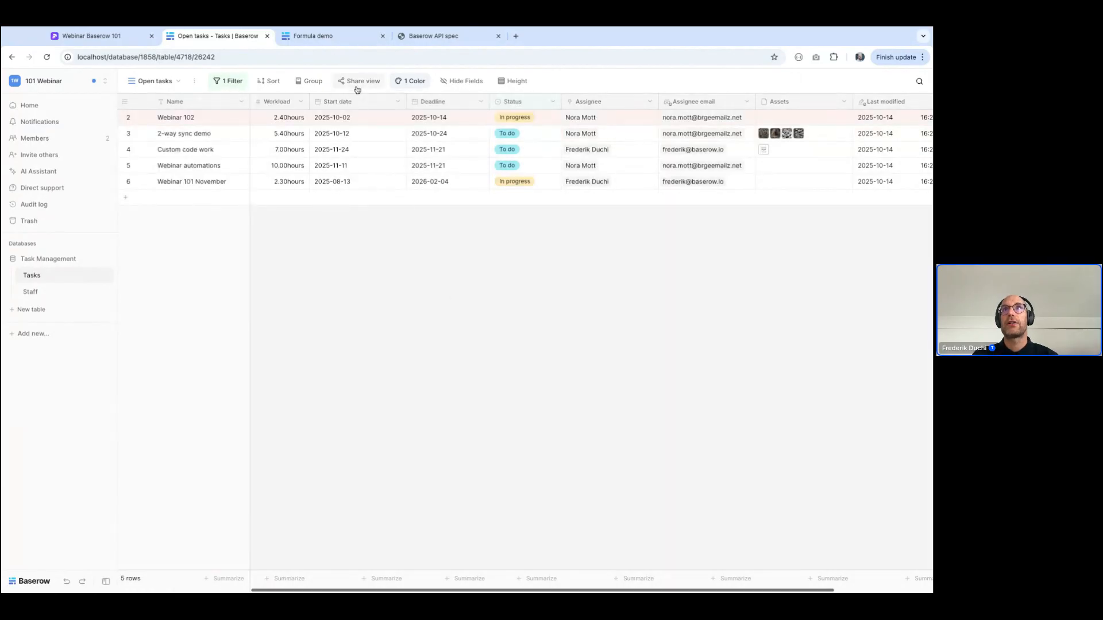
Share the Open tasks view through a private link and open the copied link in a new browser tab
left_click(353, 83)
left_click(460, 161)
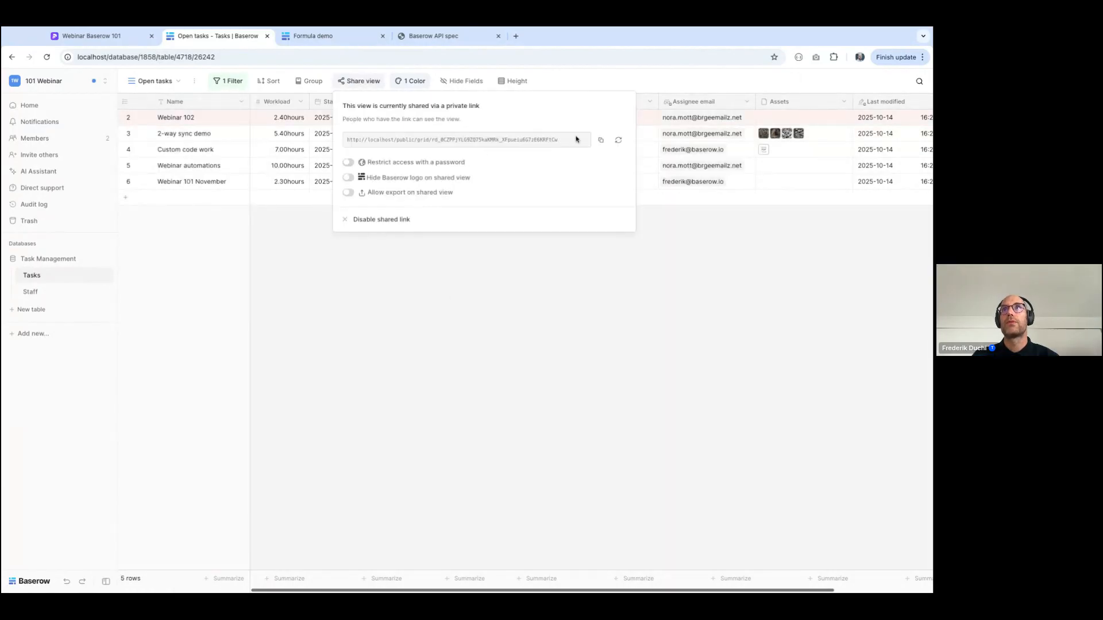
left_click(597, 140)
left_click(515, 36)
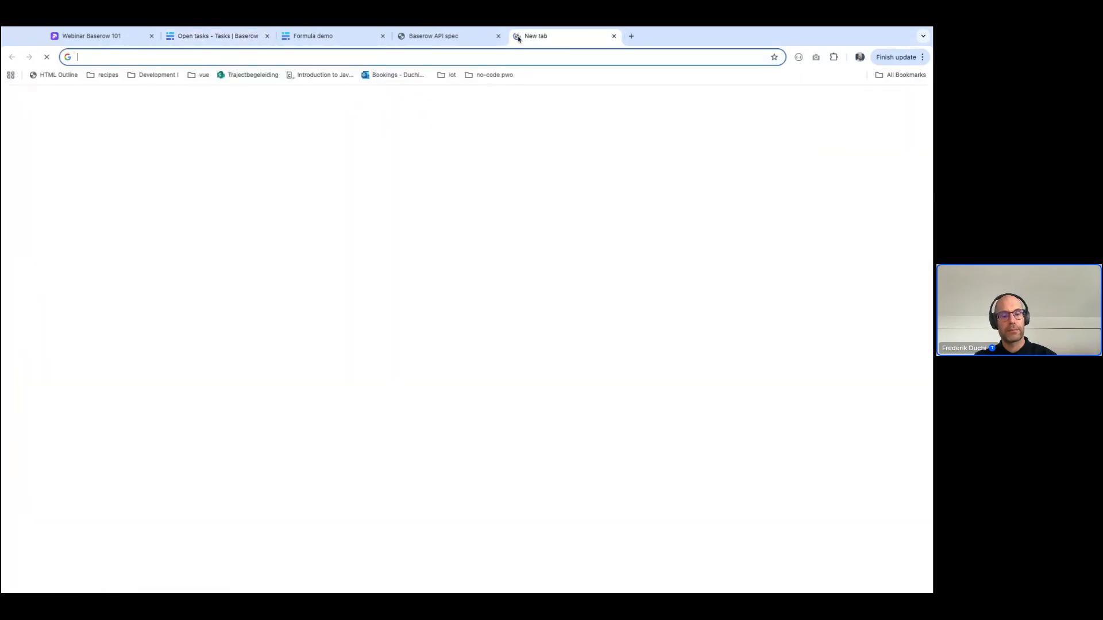
key("ctrl+v")
key("Return")
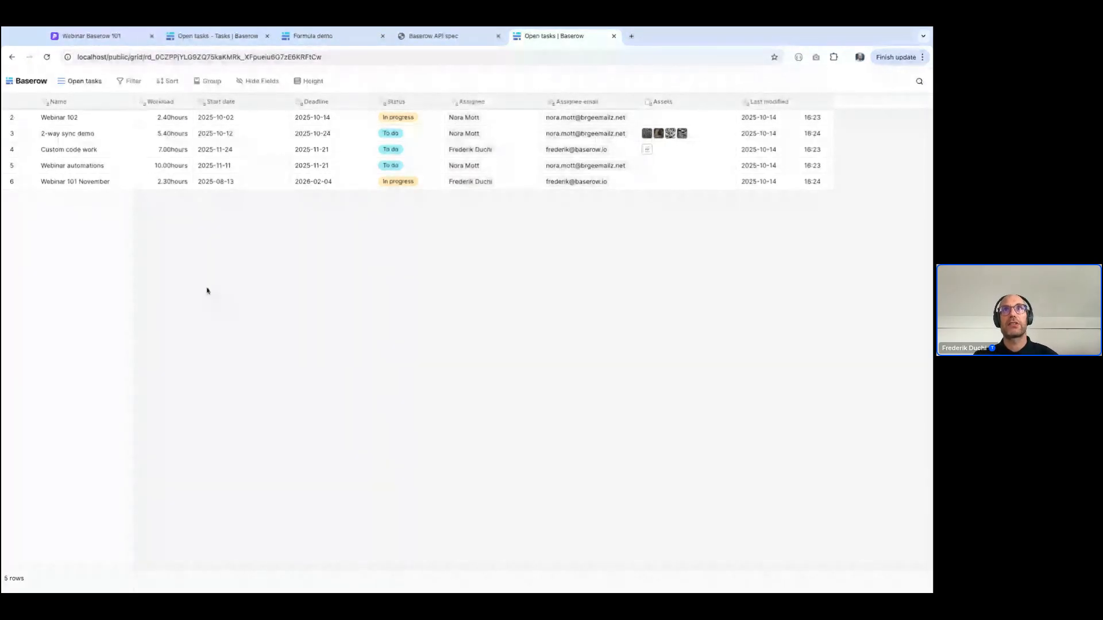
left_click(315, 162)
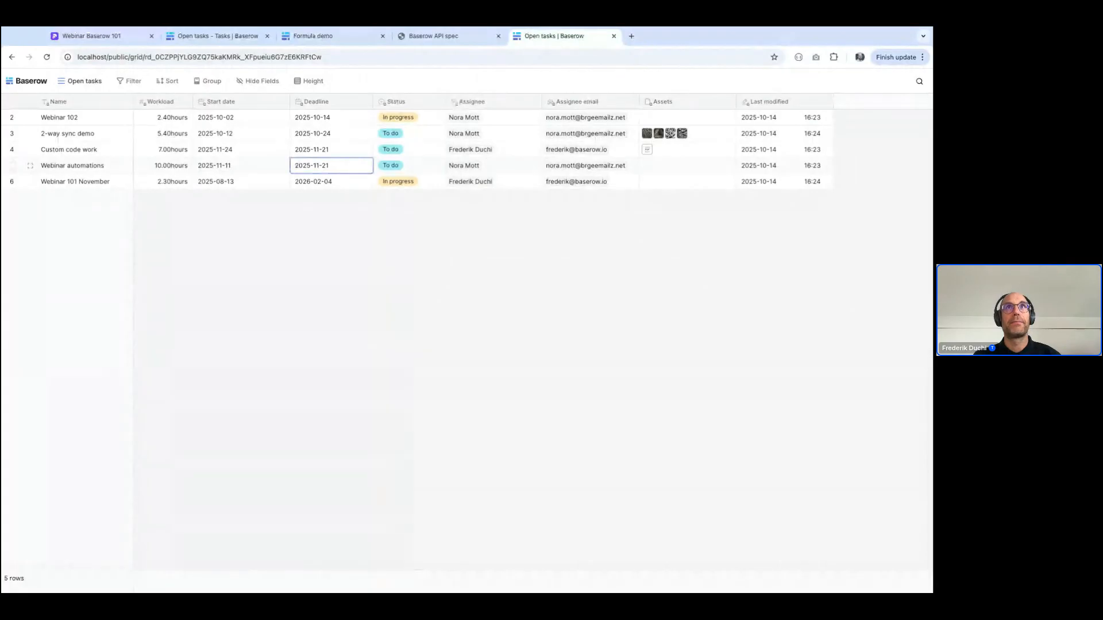
Create a collaborative form view named Form in the Tasks table and title it "Add new task"
left_click(217, 36)
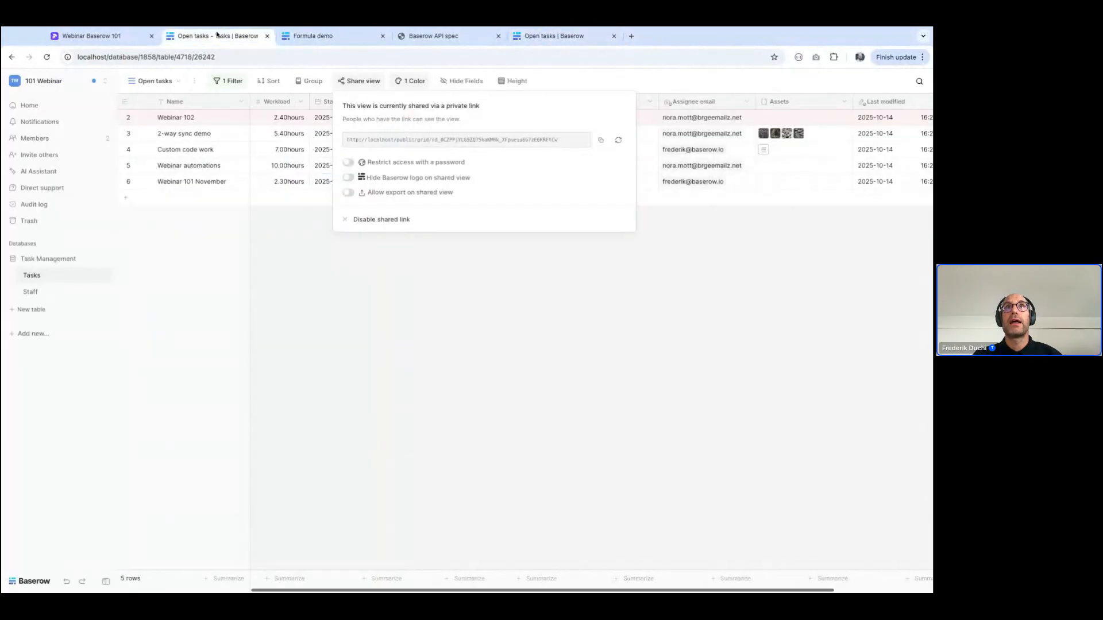
left_click(146, 81)
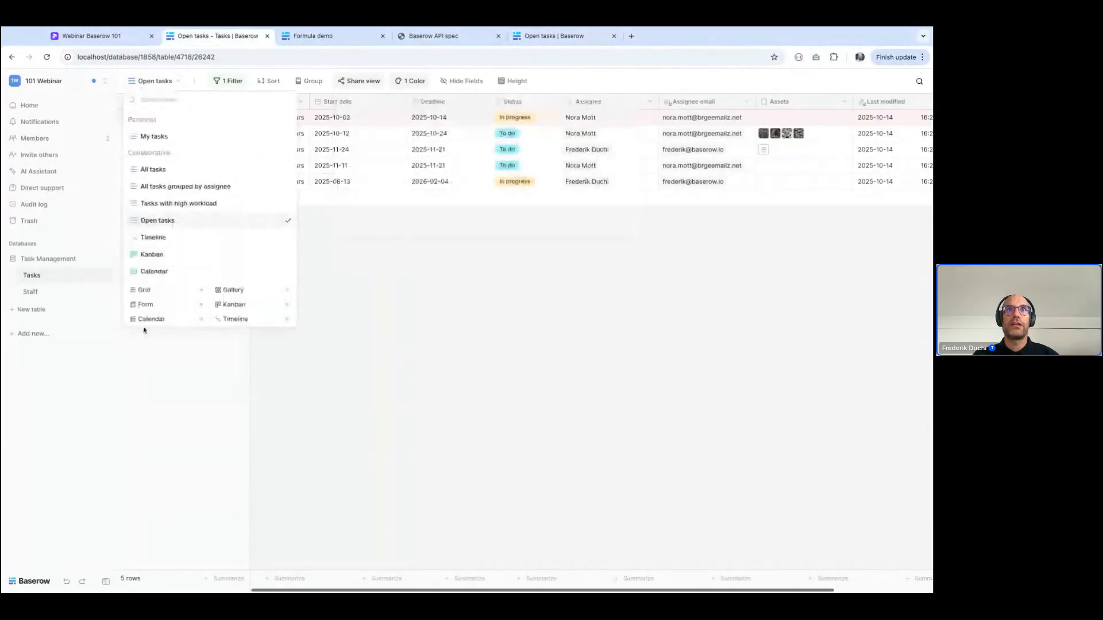
left_click(147, 304)
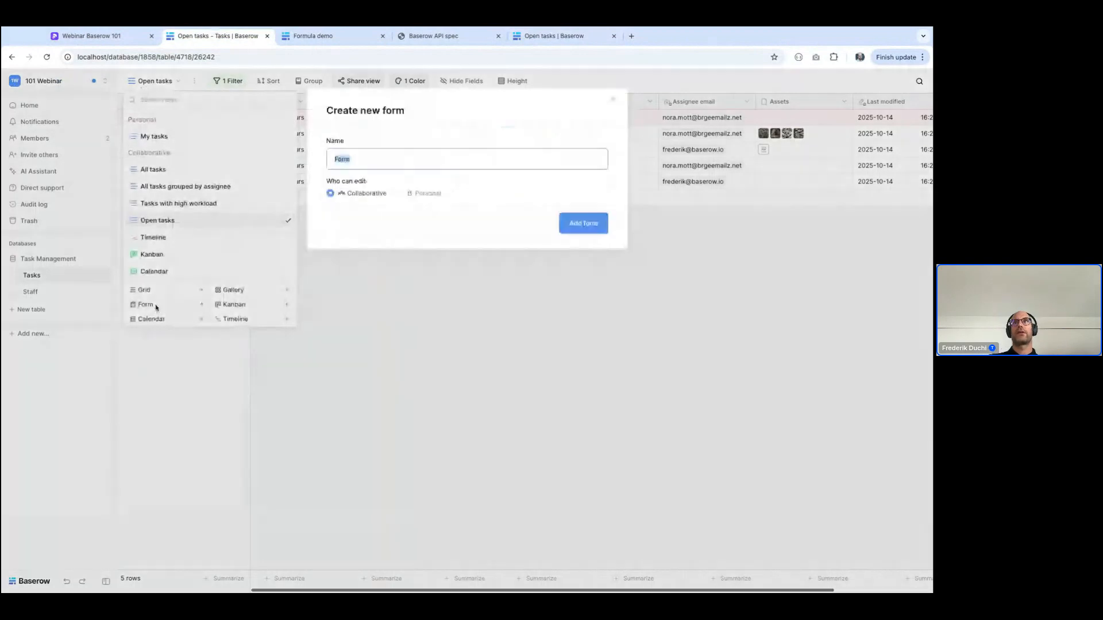
left_click(579, 227)
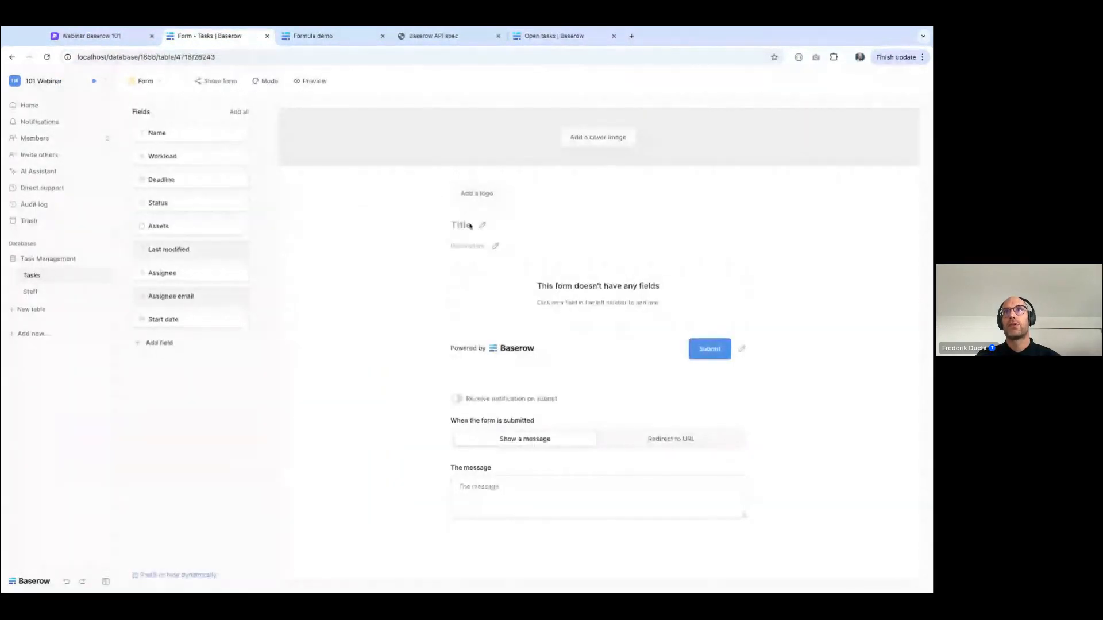
left_click(485, 229)
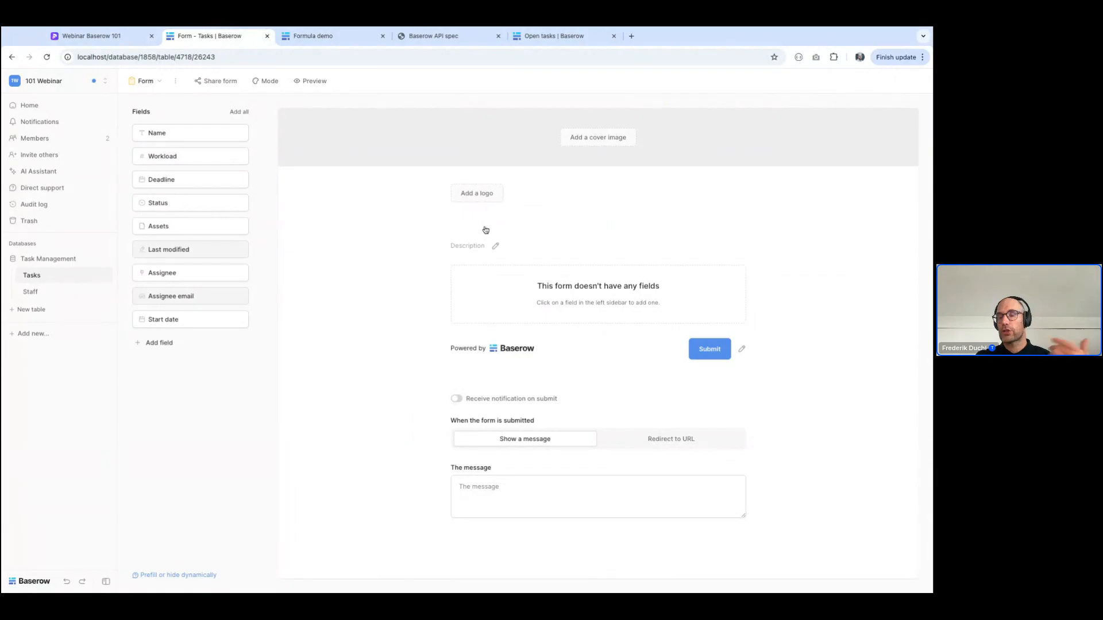
type("A")
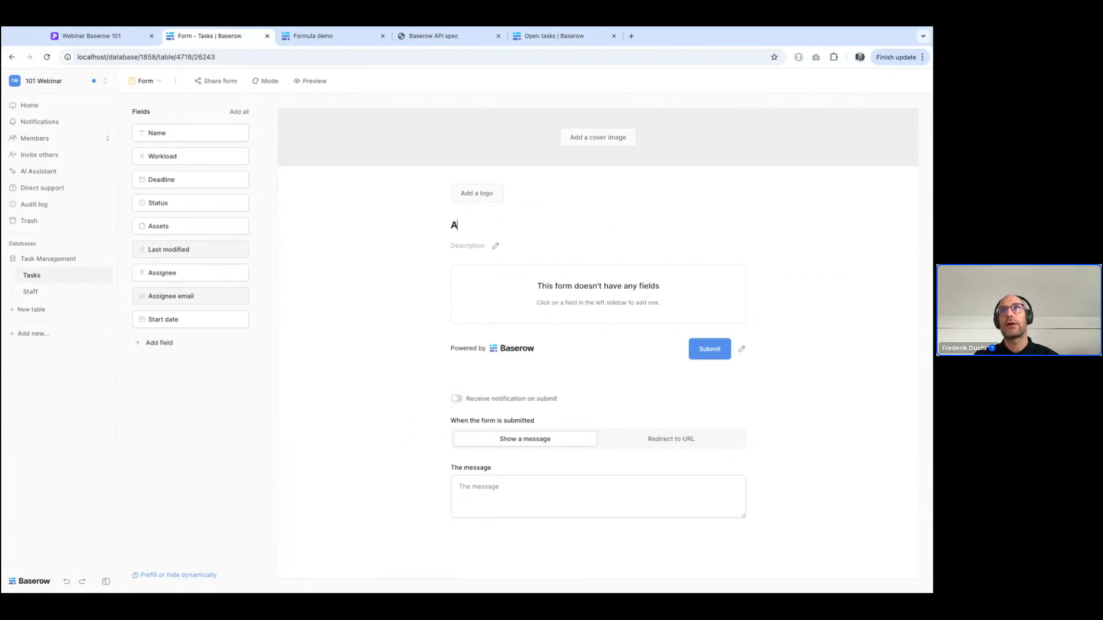
type("dd new task")
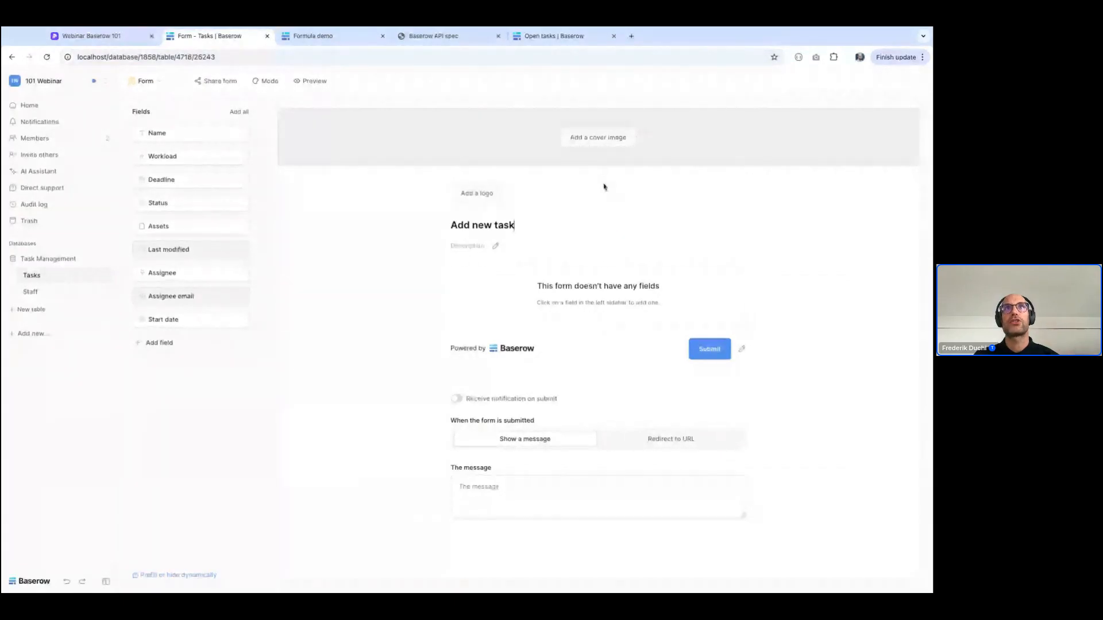
Add the Name, Workload, Deadline, Assignee and Start date fields to the form and place Start date above Deadline
left_click(189, 137)
left_click(190, 138)
left_click(190, 138)
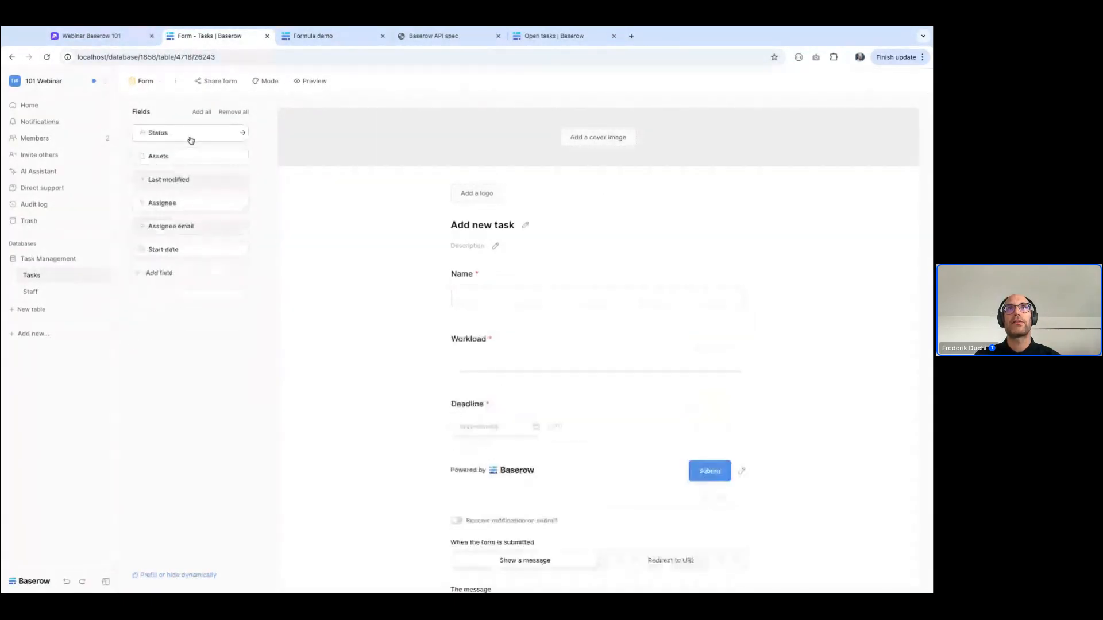
left_click(175, 204)
left_click(174, 227)
left_click(505, 547)
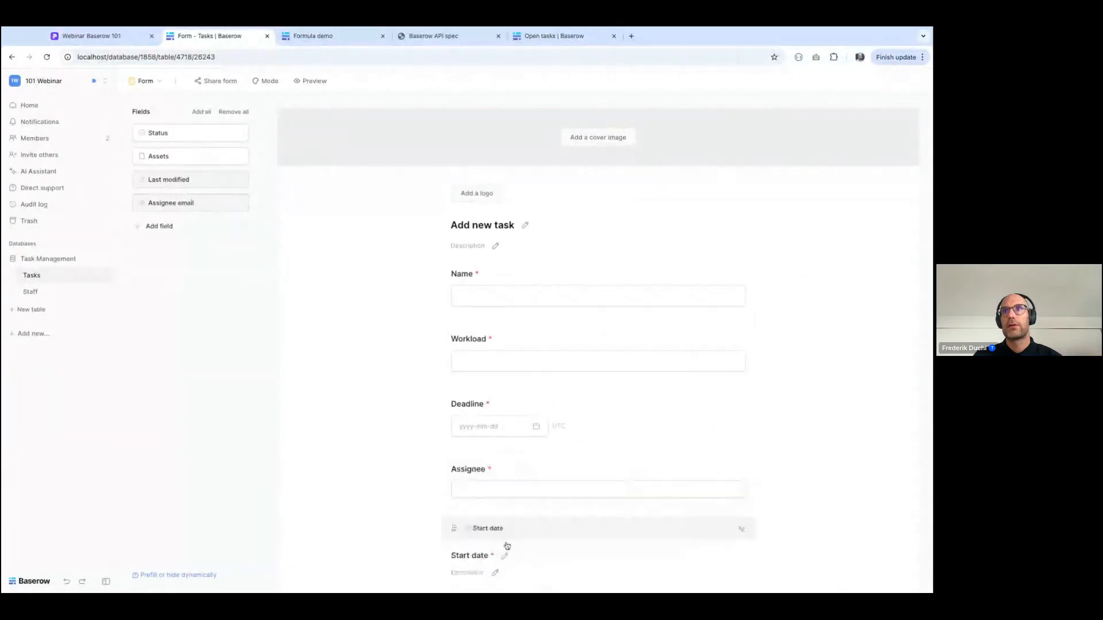
left_click_drag(454, 530, 454, 394)
scroll(455, 517, "down", 4)
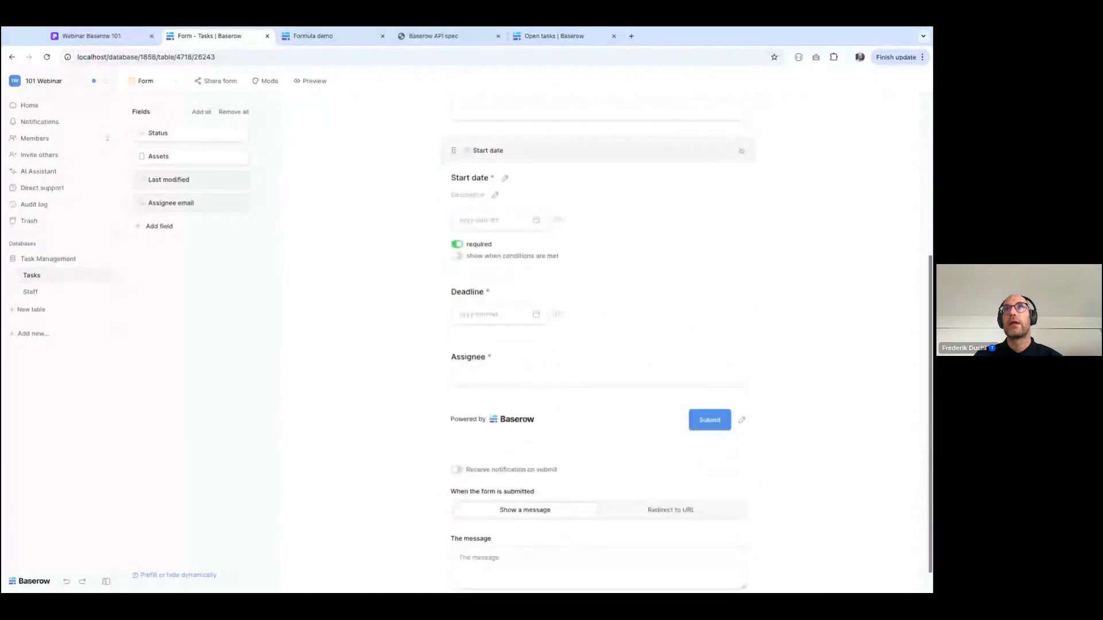
Share the form through a private link and load the copied link in the form's preview tab
left_click(311, 81)
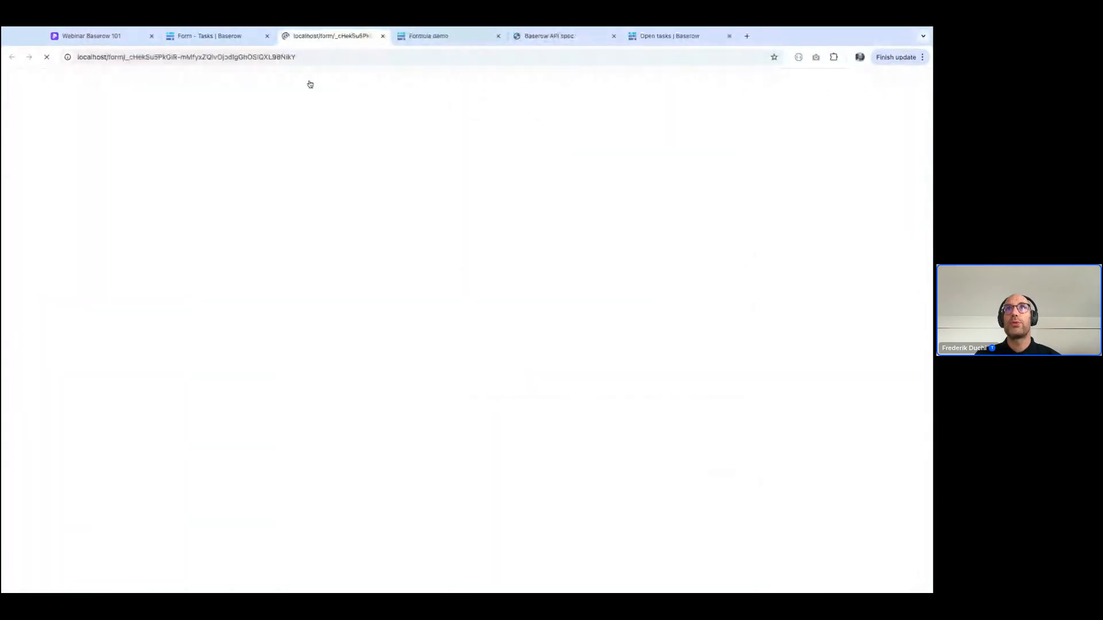
left_click(207, 36)
left_click(219, 82)
left_click(335, 159)
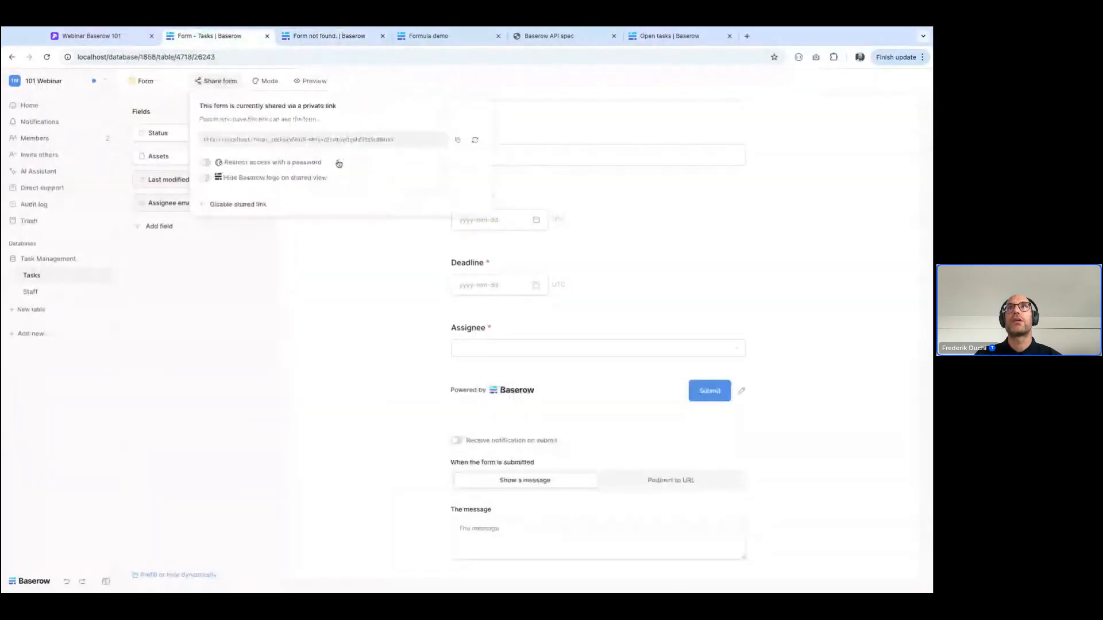
left_click(460, 142)
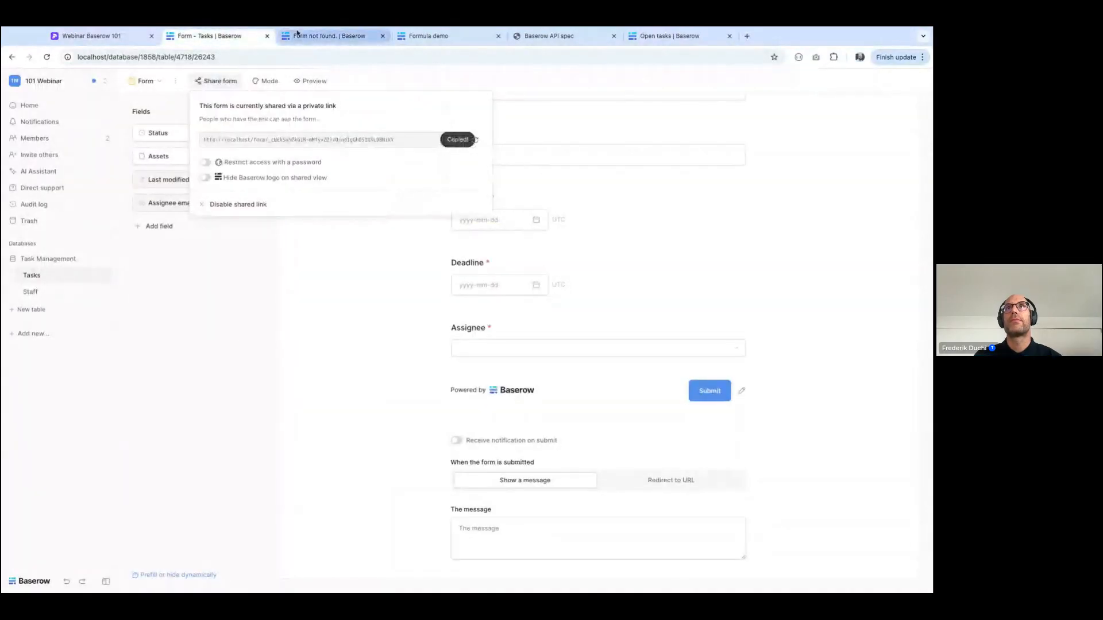
left_click(329, 36)
left_click(290, 63)
type("localhost/form/_cHekSu5PkGIR-mMfyxZQlvOjodlgGhOSlQXL98NkY")
key("Return")
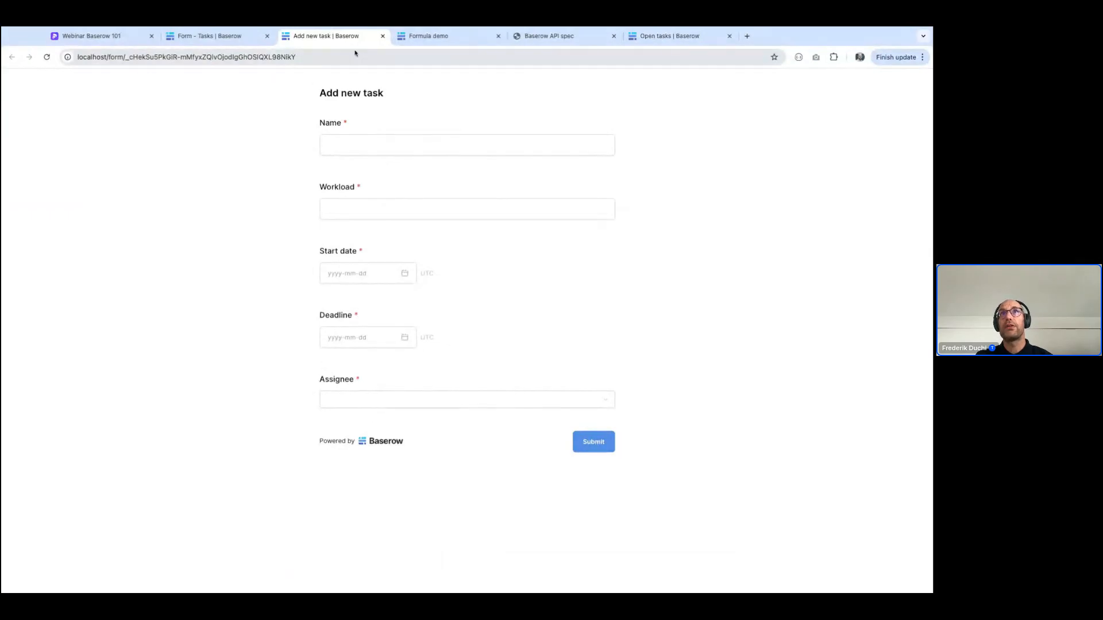
Try to prefill the Assignee by appending ?prefill_Assignee= and the staff member's first name to the form's URL, and reload the page
left_click(335, 58)
type("?p")
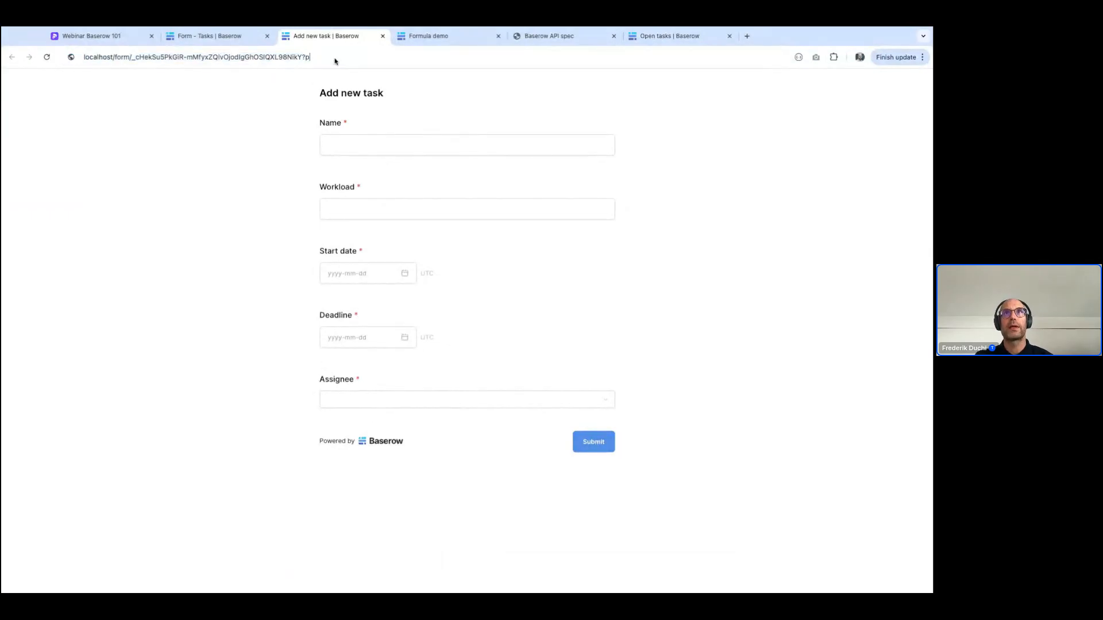
type("refill_A")
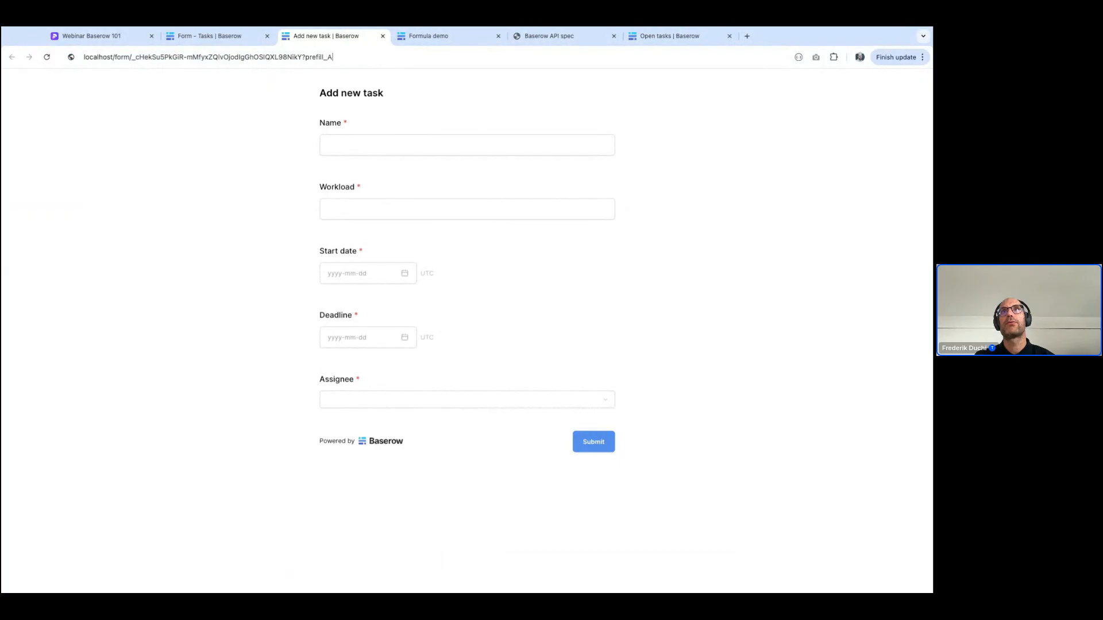
type("ssignee=Frederik")
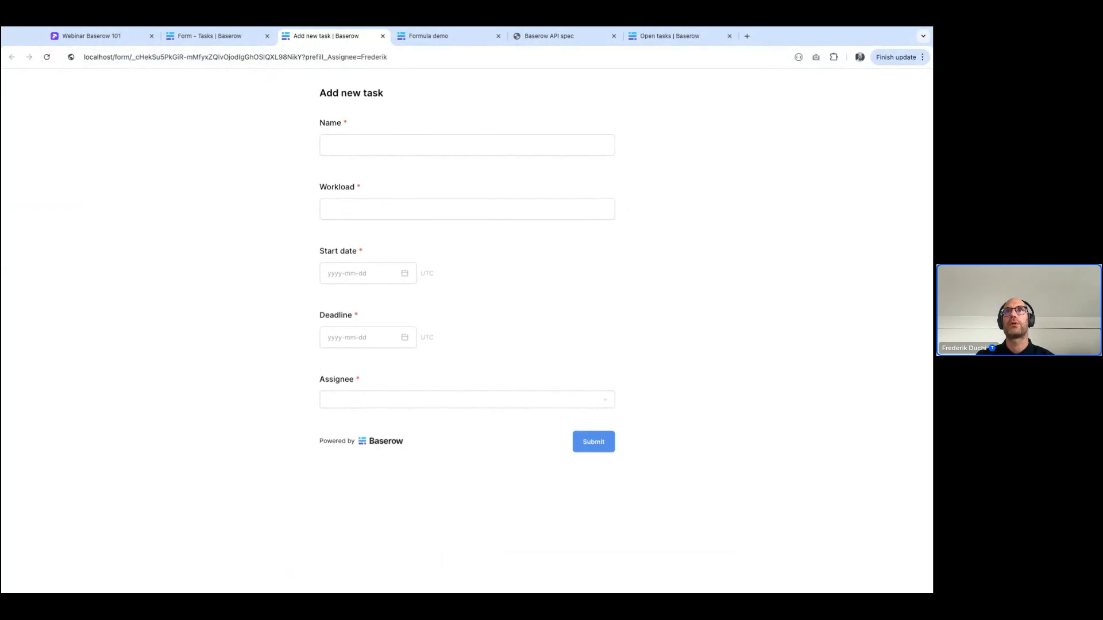
key("Return")
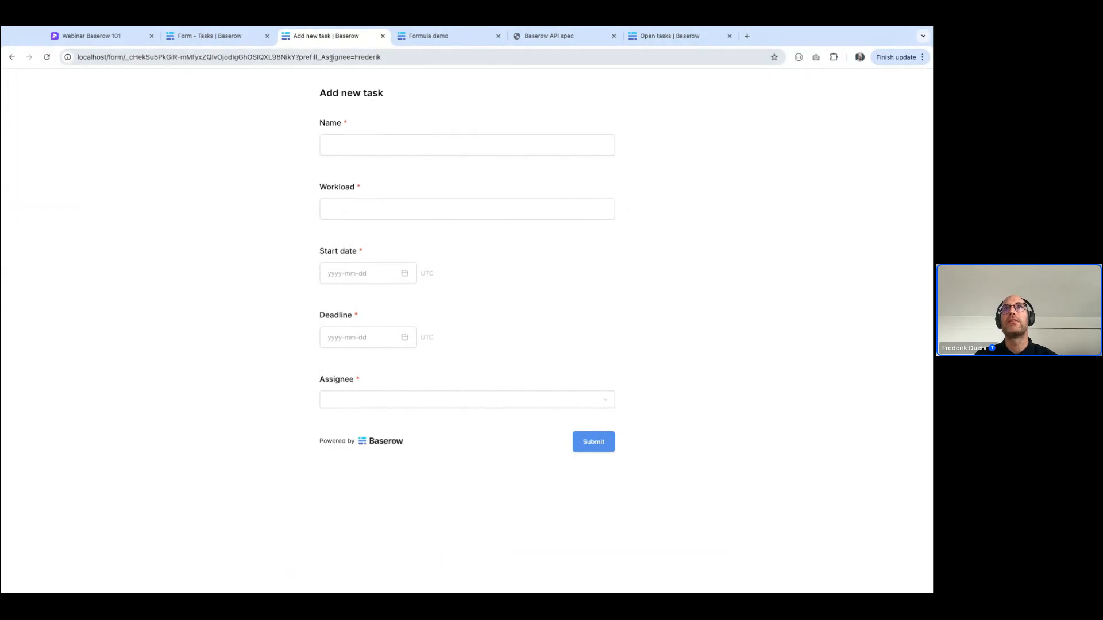
left_click(47, 57)
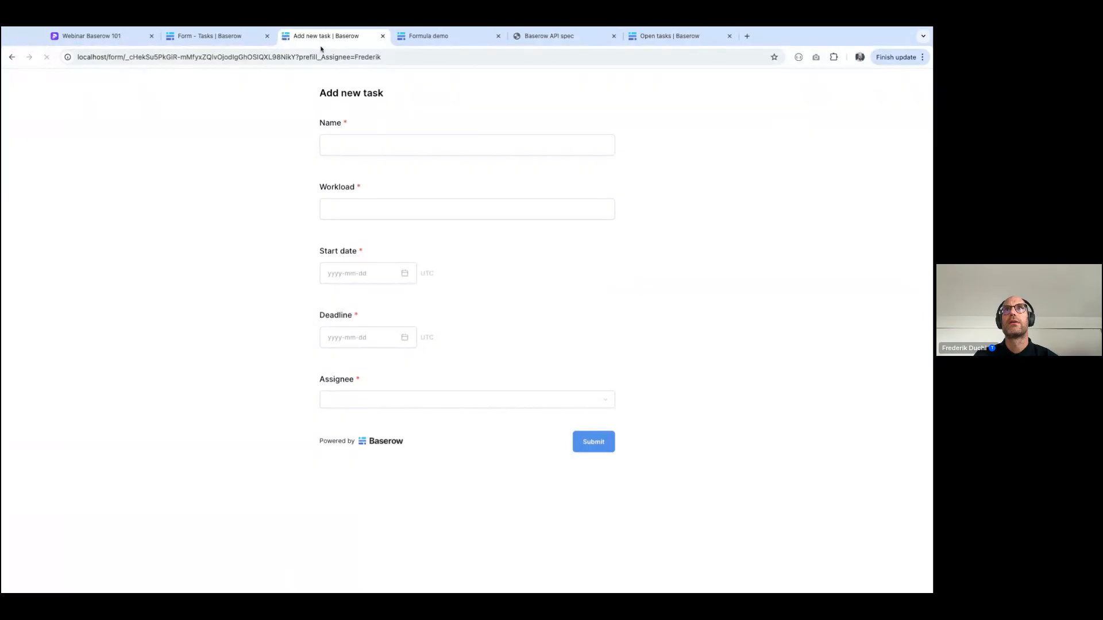
Complete the form URL's prefill_Assignee value with %20 and the staff member's last name, reload it and check the Assignee selection
left_click(399, 61)
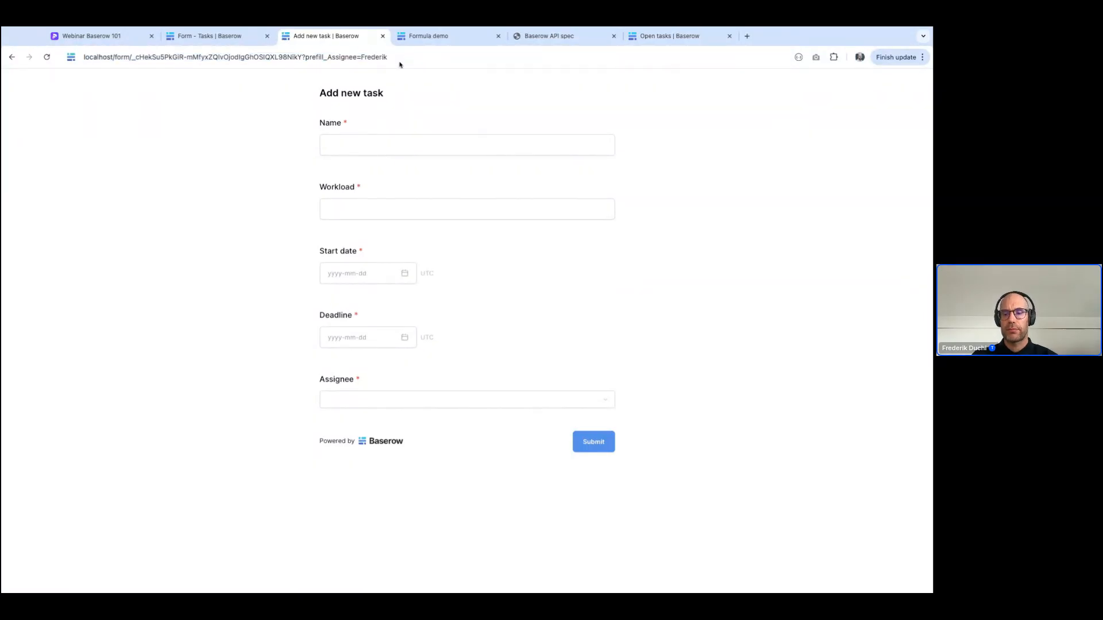
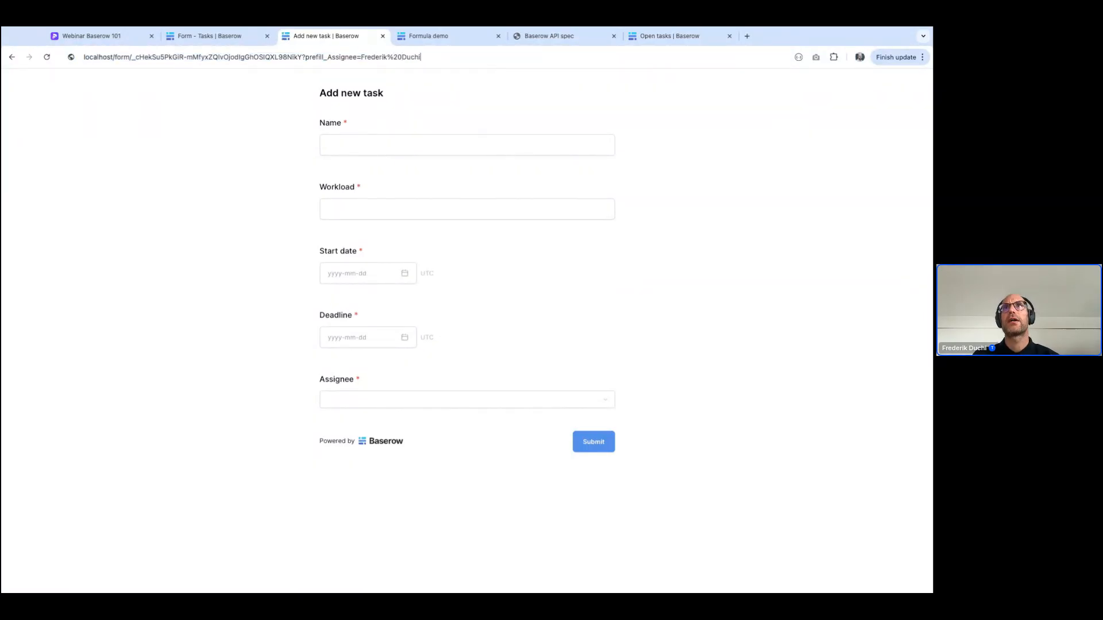
key("Return")
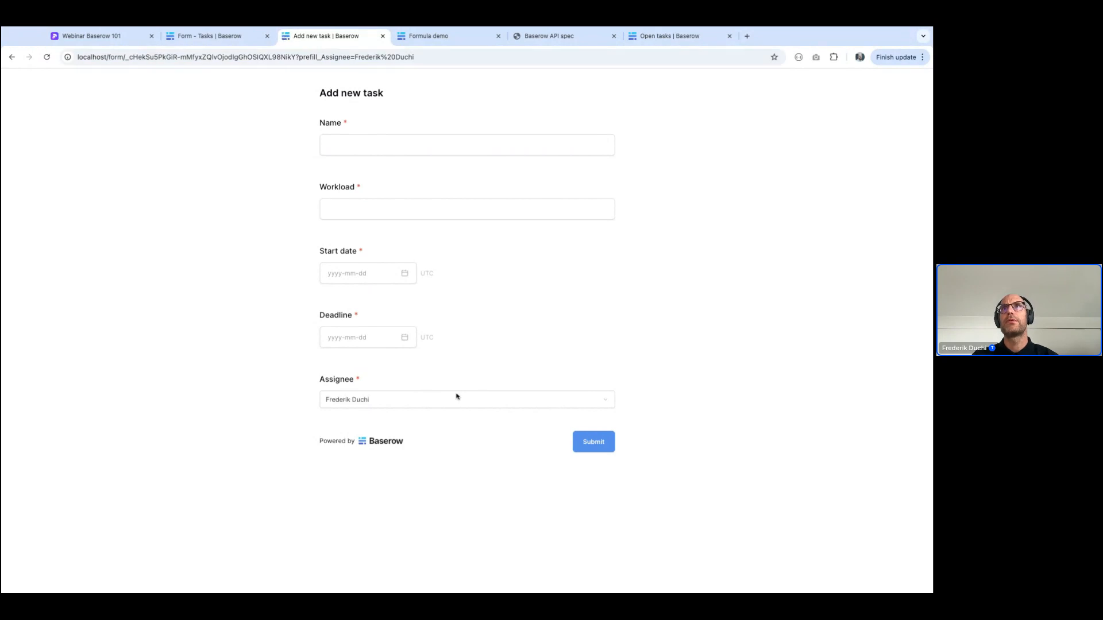
left_click(356, 404)
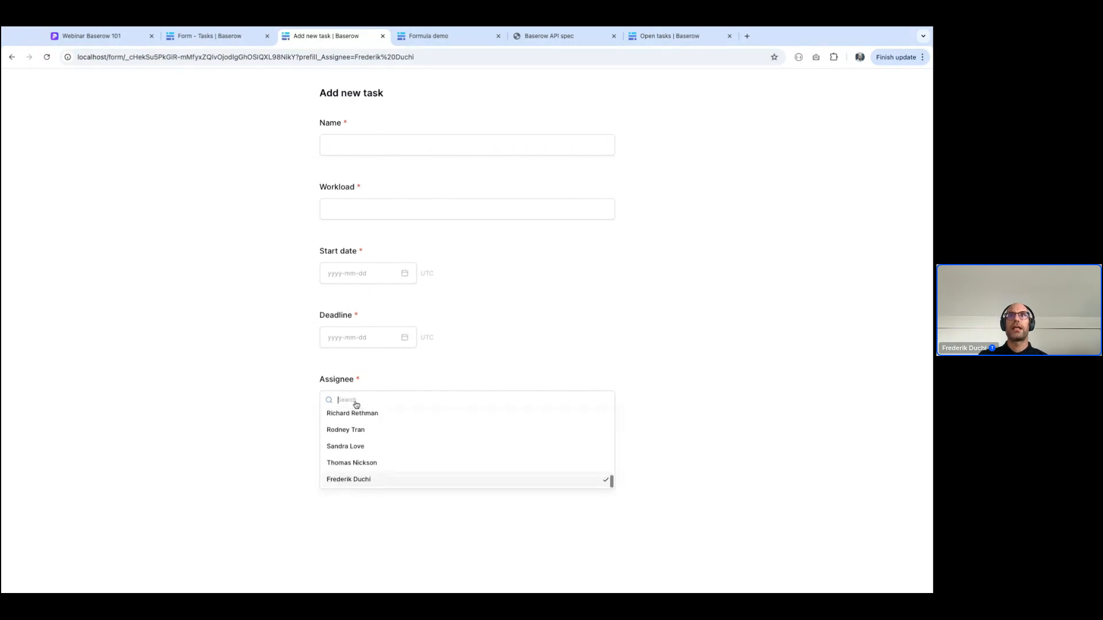
left_click(357, 482)
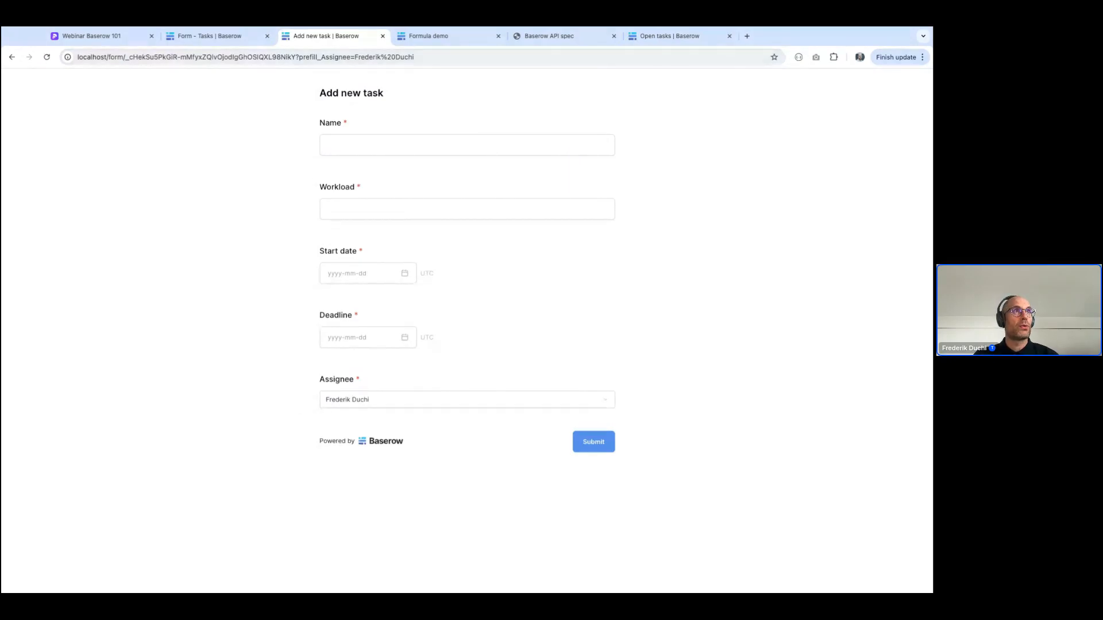
Open the Tasks with high workload view of the Tasks table and move the Start date field directly before Deadline
left_click(193, 40)
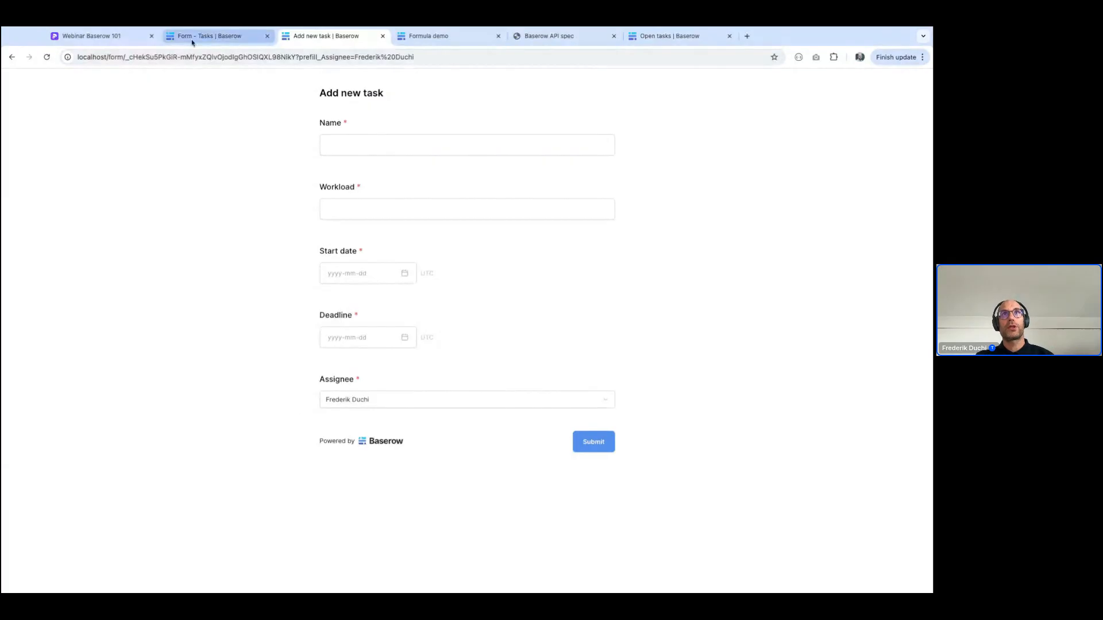
left_click(143, 81)
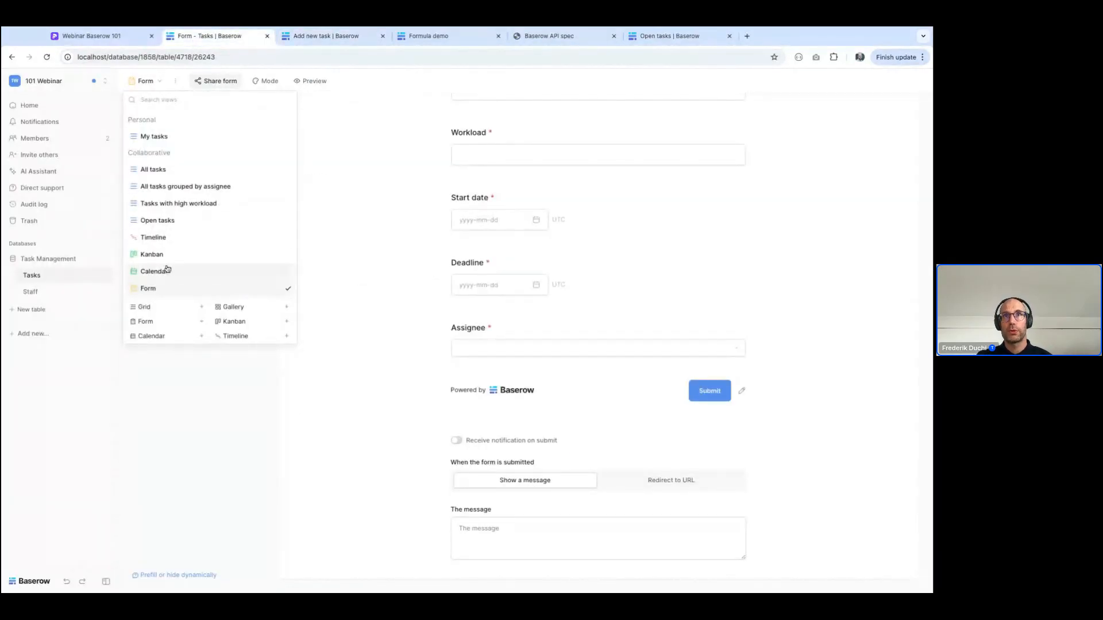
left_click(165, 205)
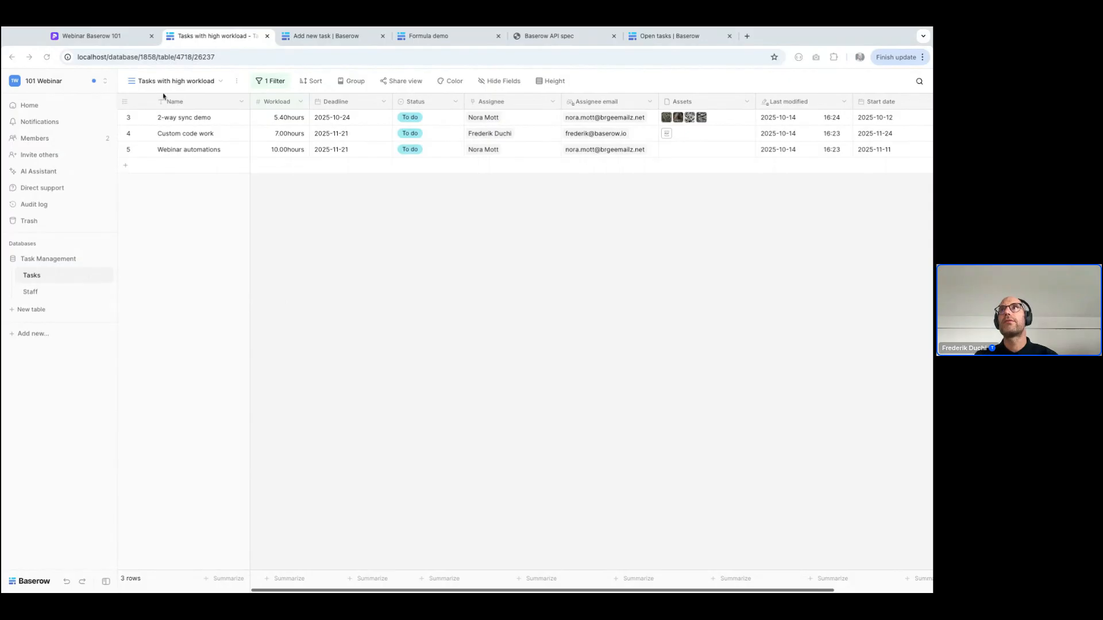
left_click_drag(881, 106, 325, 106)
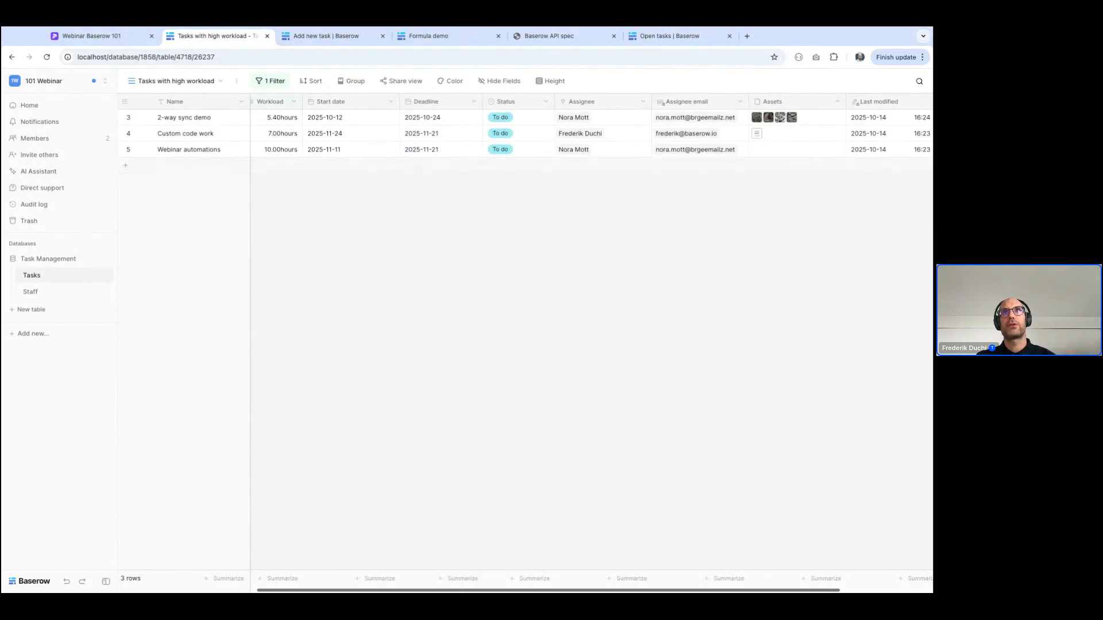
Insert a new Formula field directly after Deadline and name it "Days until deadline"
left_click(475, 102)
left_click(416, 207)
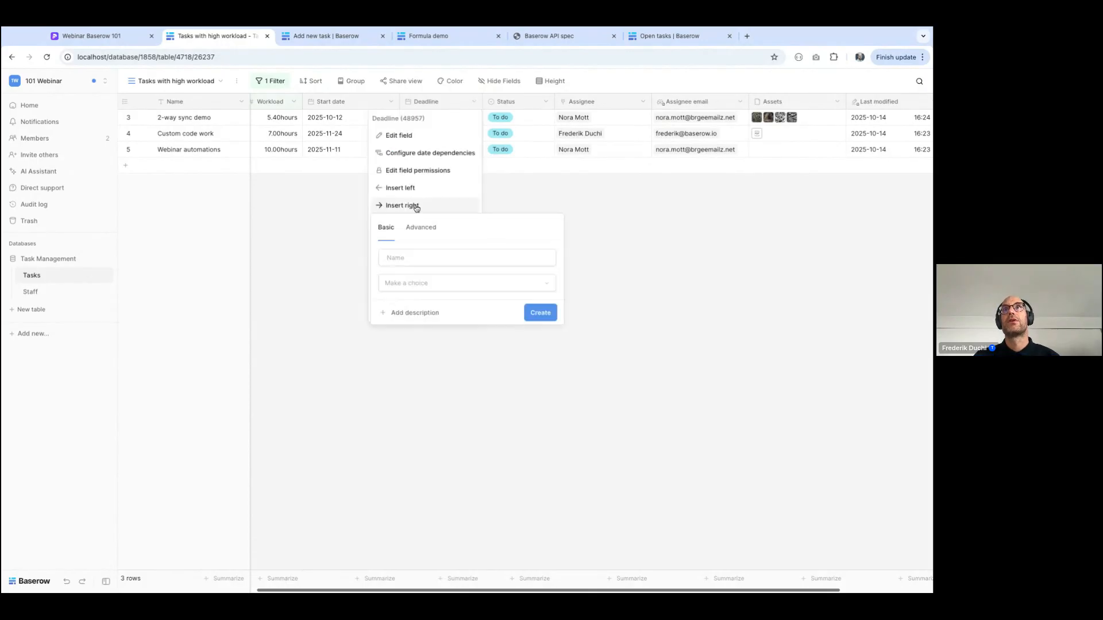
left_click(430, 283)
type("form")
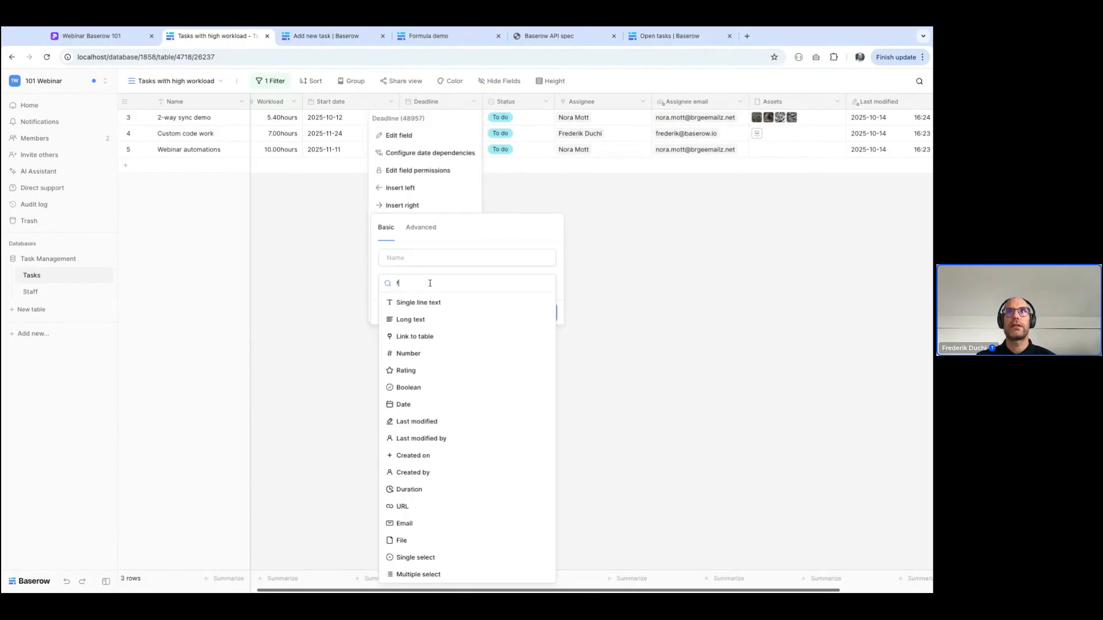
left_click(414, 322)
double_click(412, 263)
type("Days ")
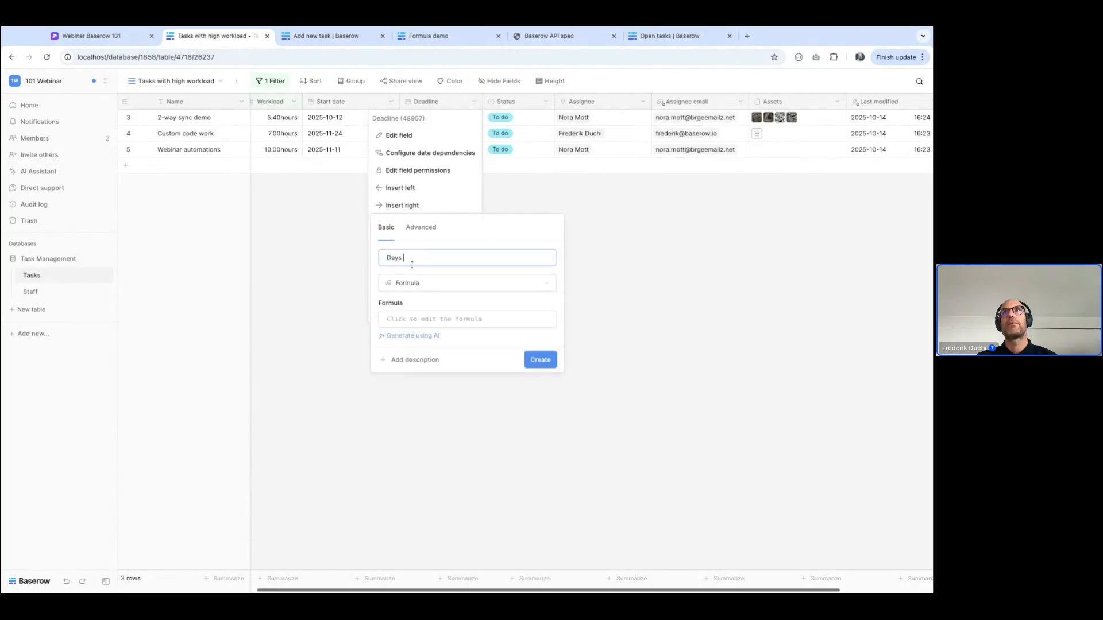
type("until deadline")
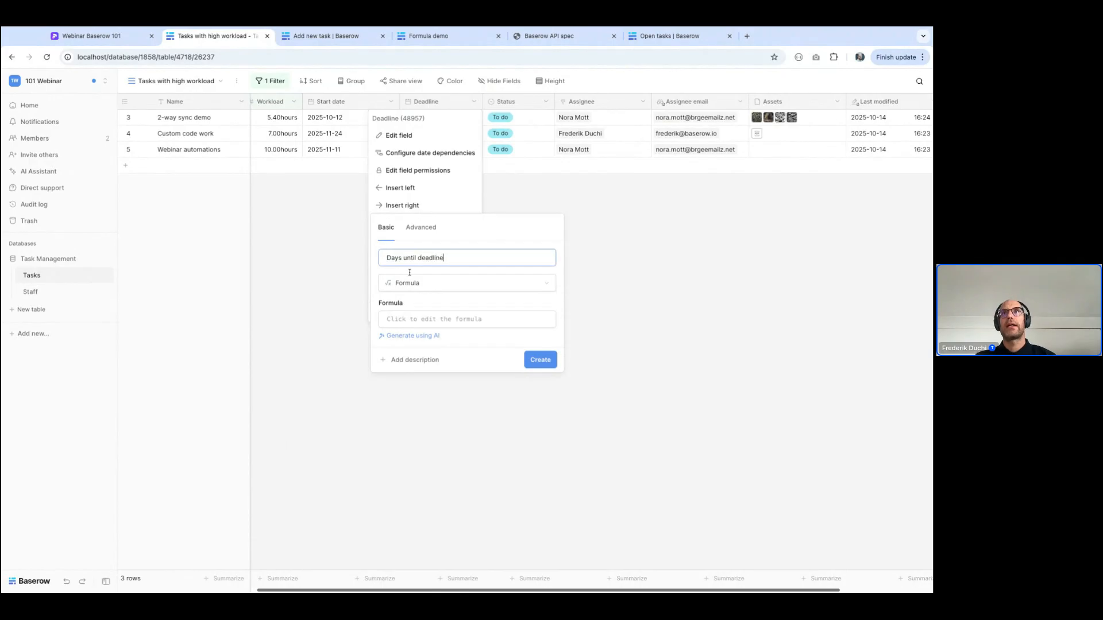
Set the formula to date_diff('dd',field('Start date'),field('Deadline')) and create the field
left_click(405, 322)
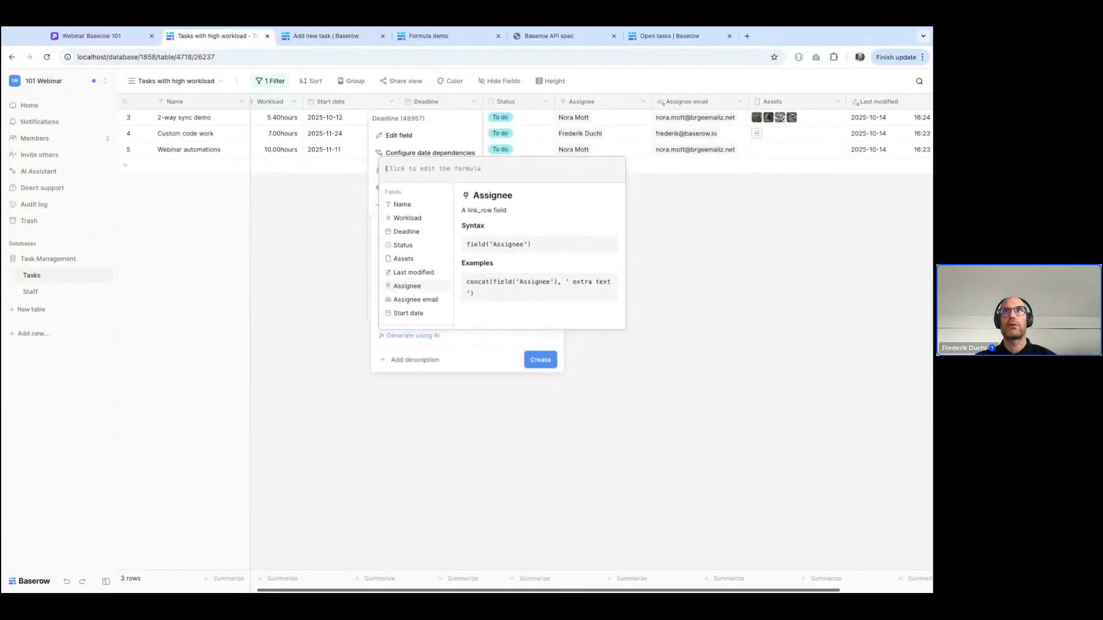
type("date")
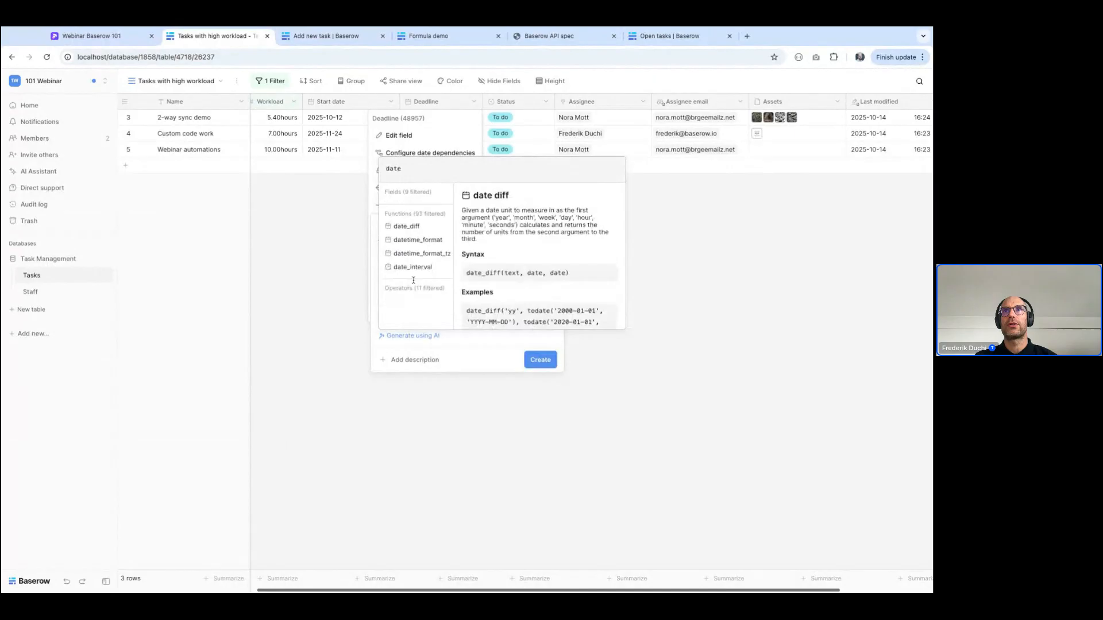
left_click(401, 226)
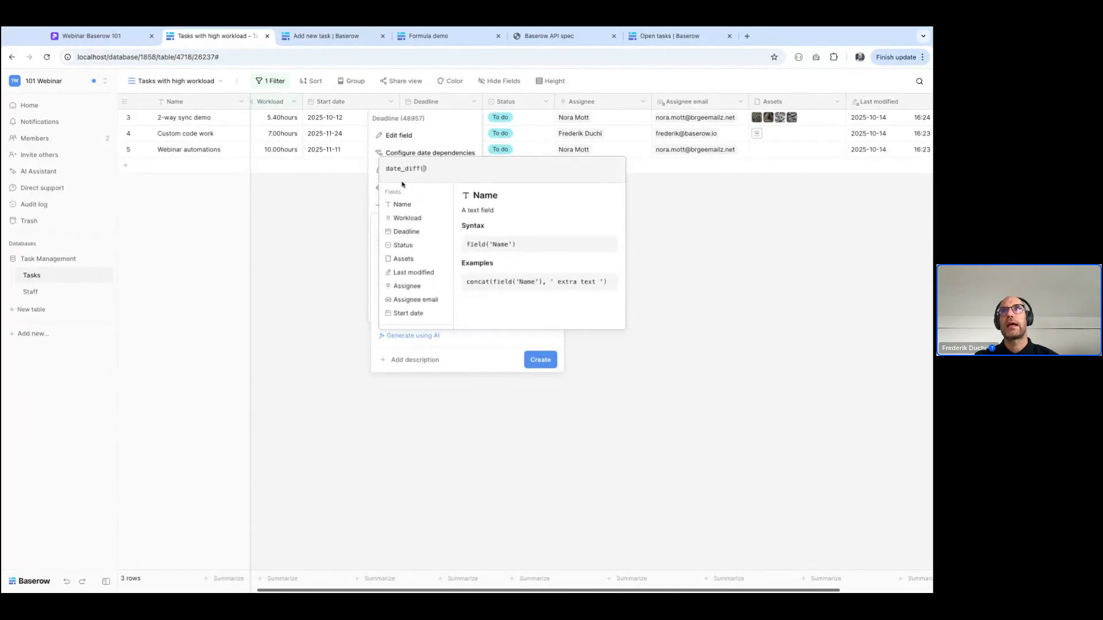
type("'dd'")
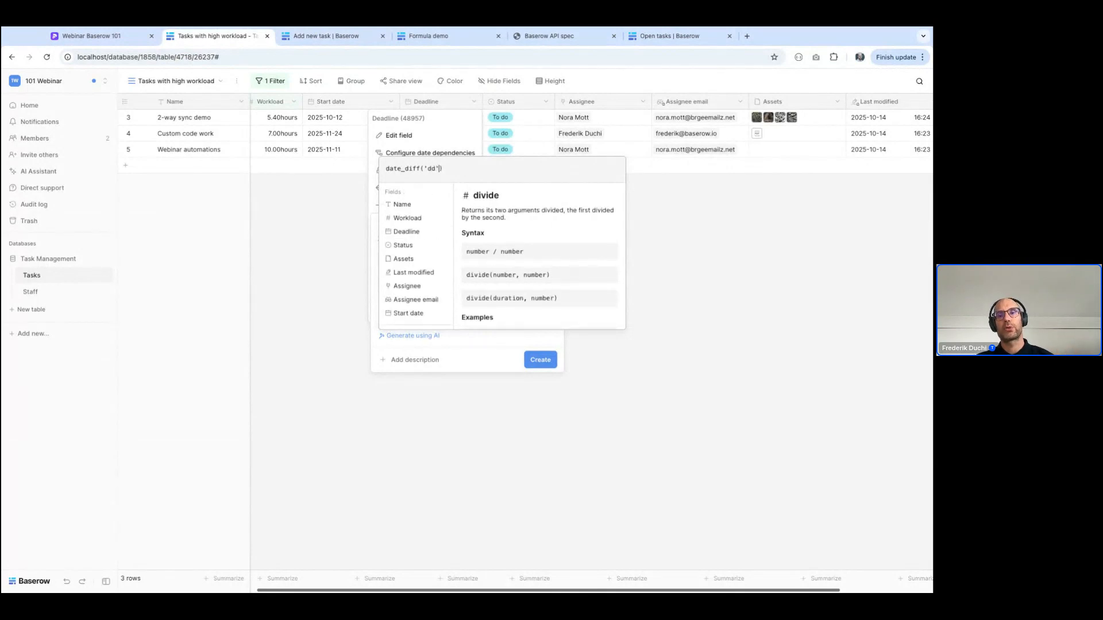
type(",")
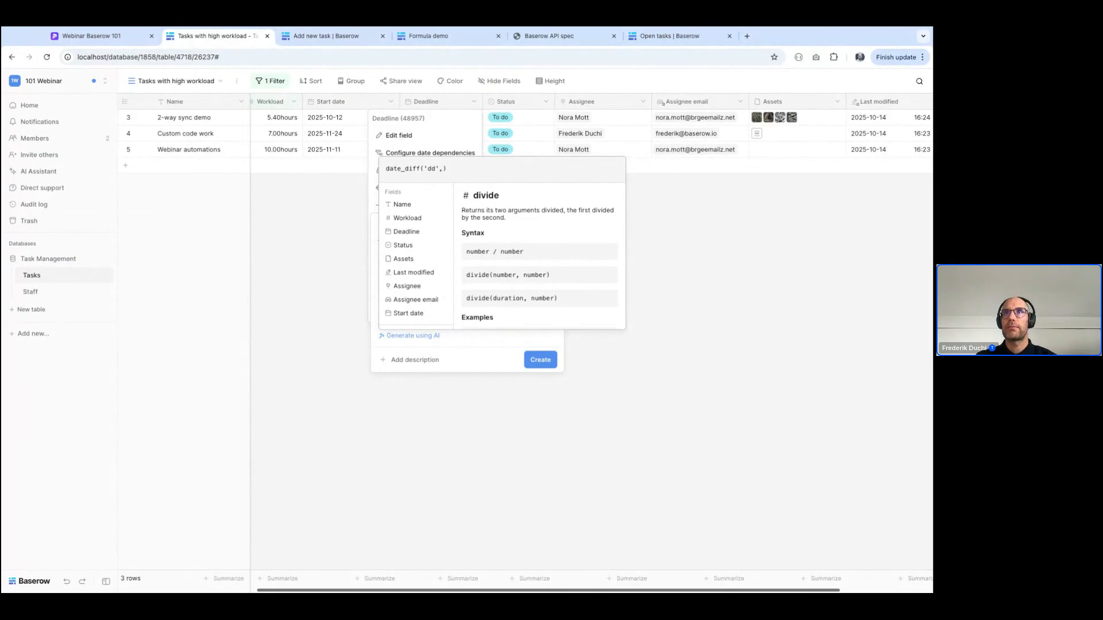
left_click(404, 314)
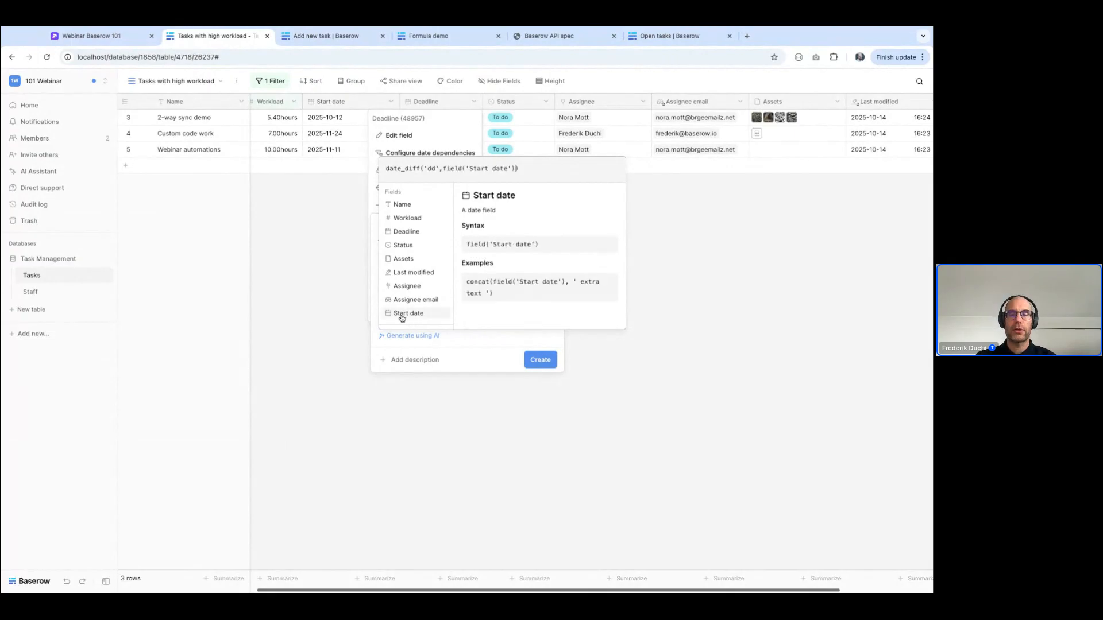
type(",")
left_click(416, 232)
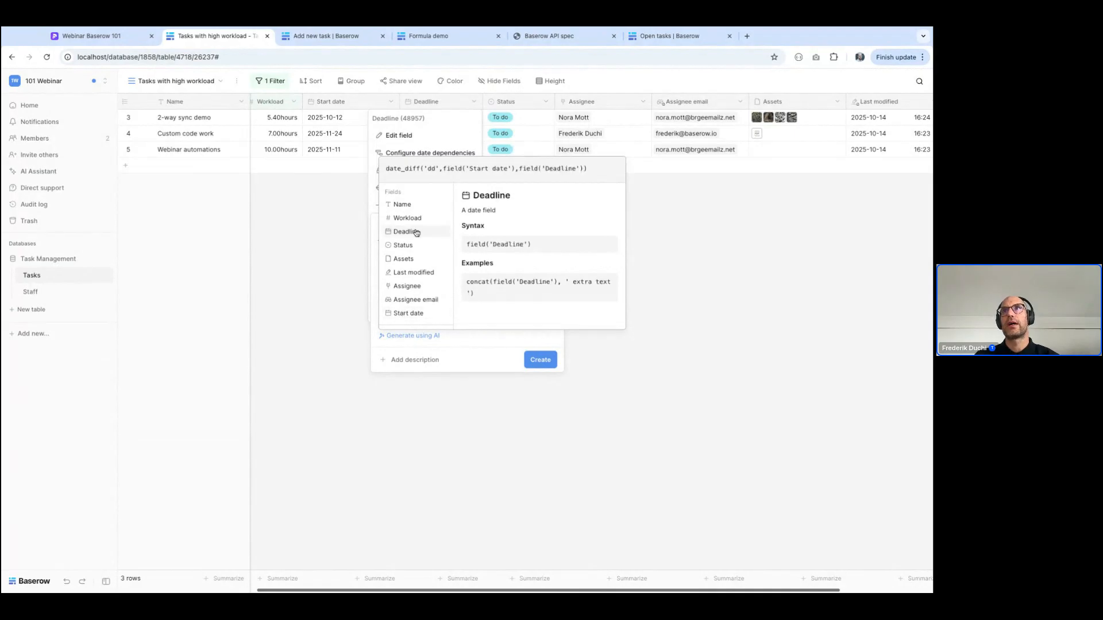
key("Return")
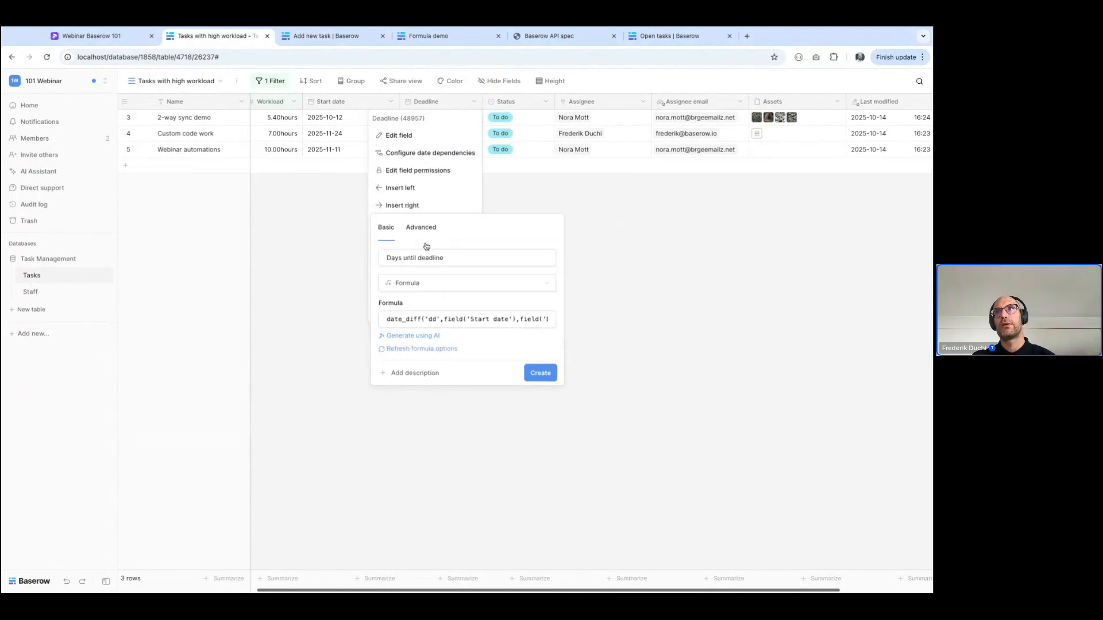
left_click(540, 374)
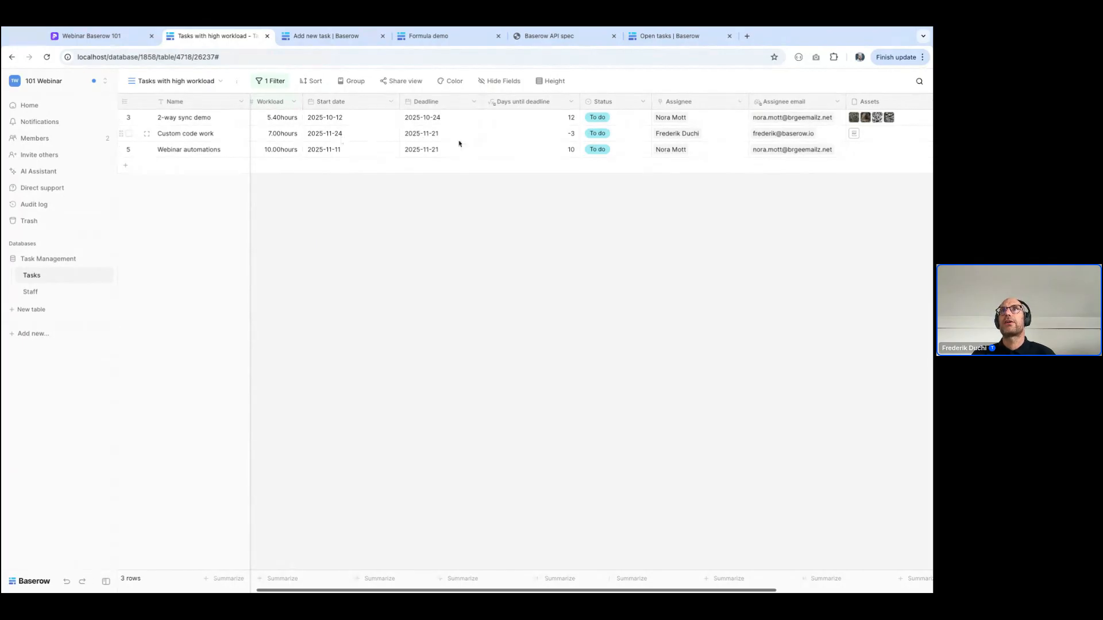
Set the Start date of the Custom code work task to 2025-10-15
left_click(335, 136)
left_click(334, 133)
left_click(325, 158)
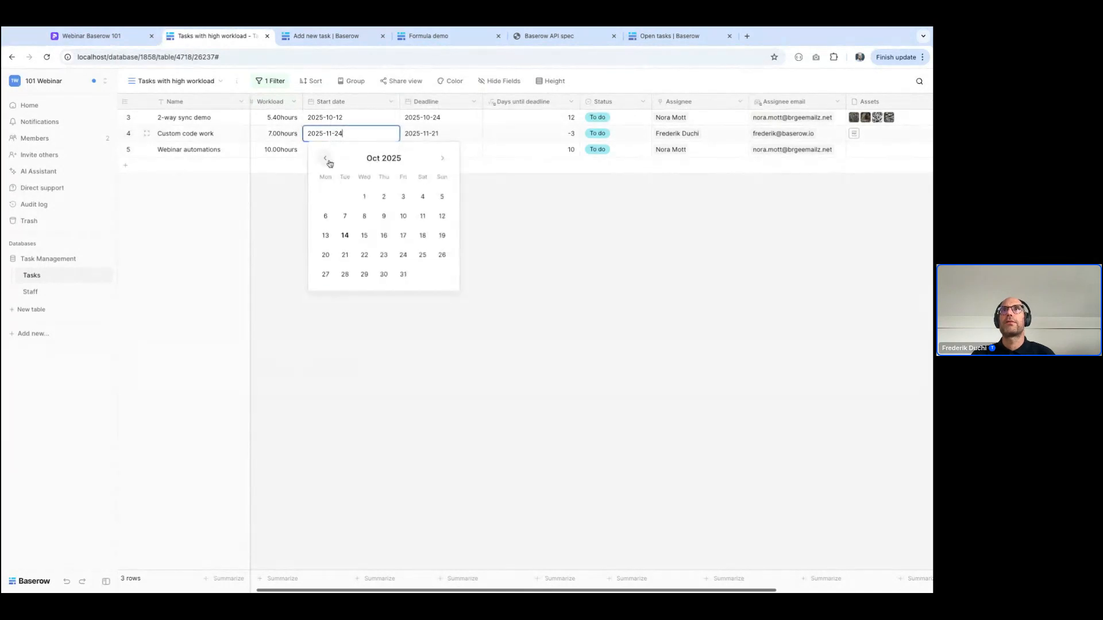
left_click(364, 235)
left_click(519, 422)
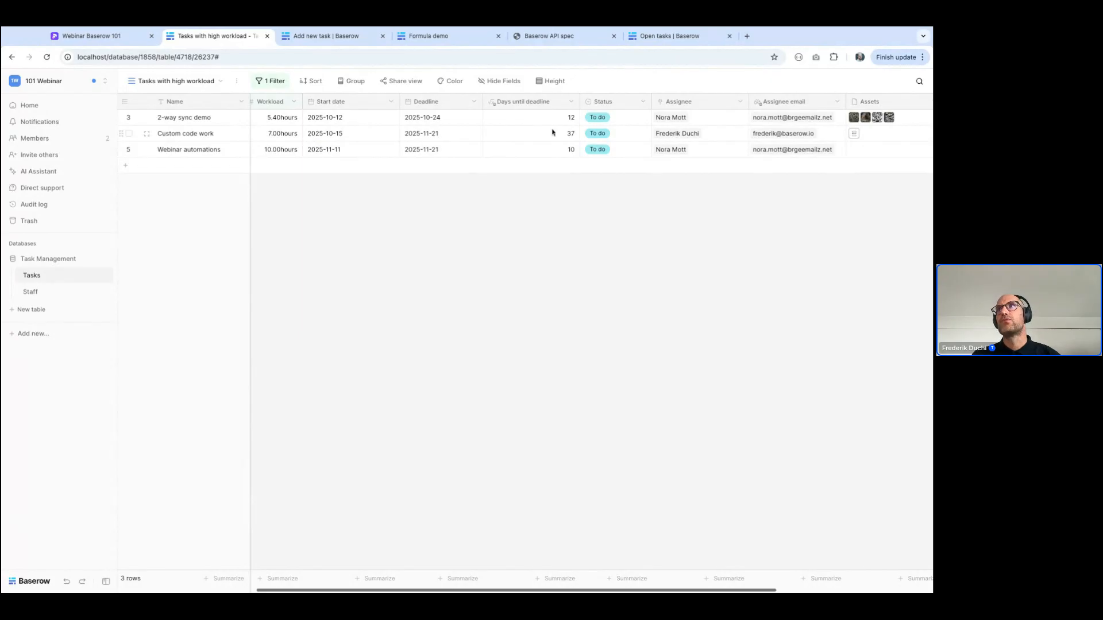
Review the Scheduled workload field in the Staff table, and set the Webinar 102 task's Status to Complete in the All tasks view
scroll(552, 133, "right", 5)
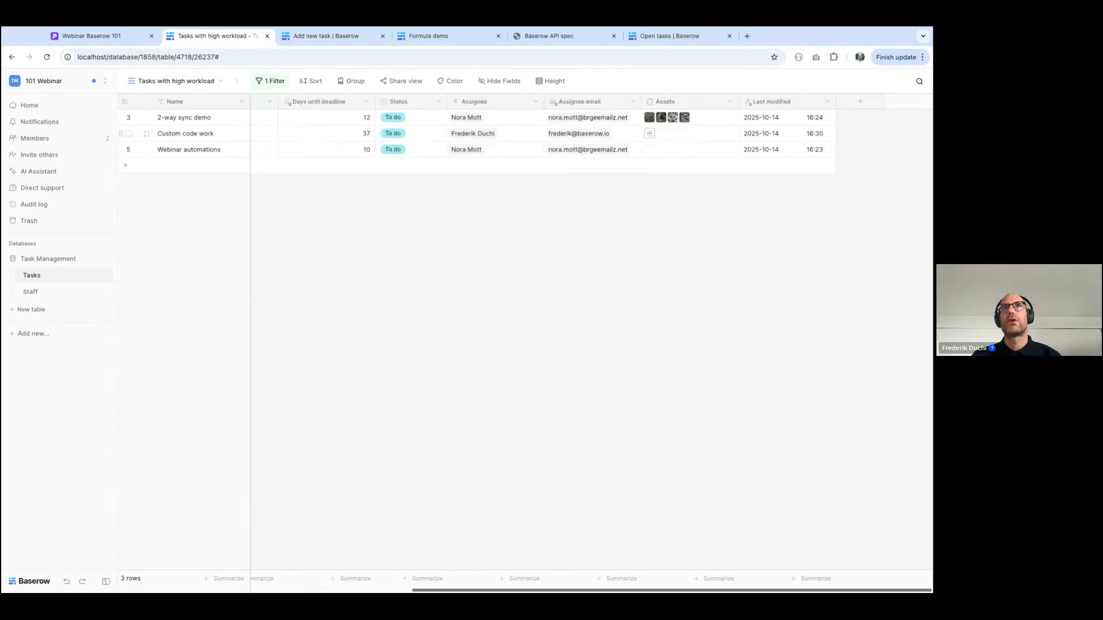
left_click(61, 291)
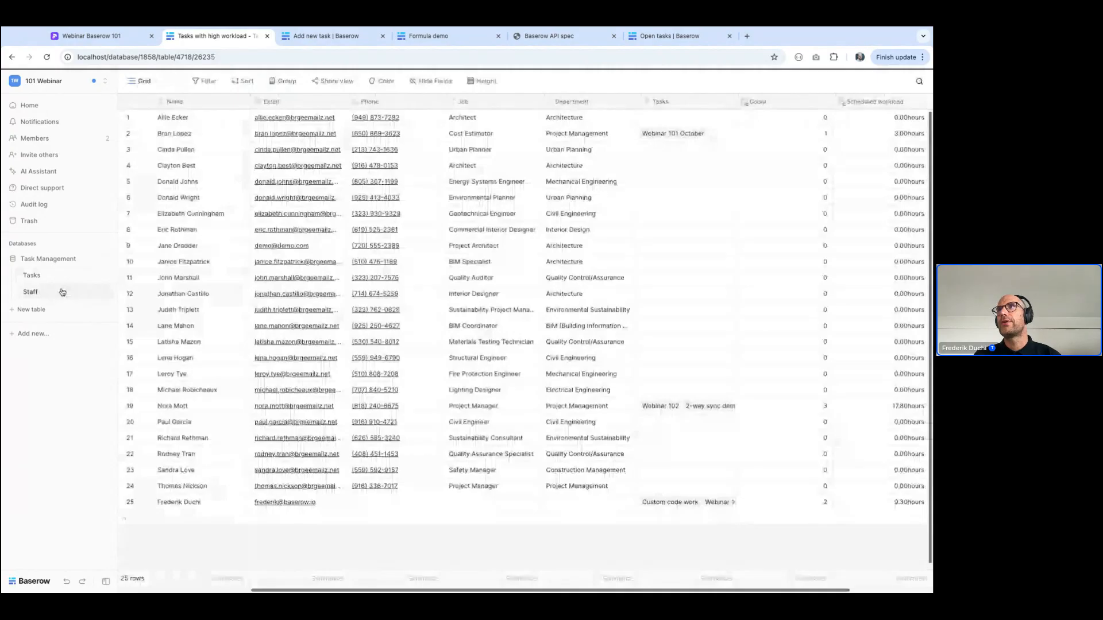
scroll(532, 221, "right", 2)
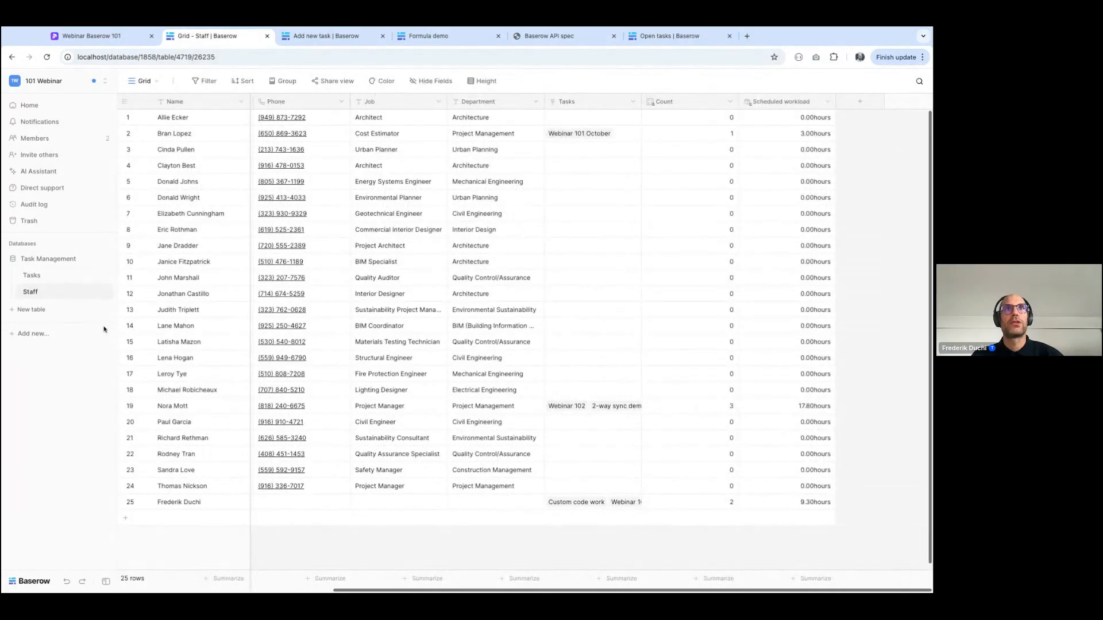
left_click(32, 275)
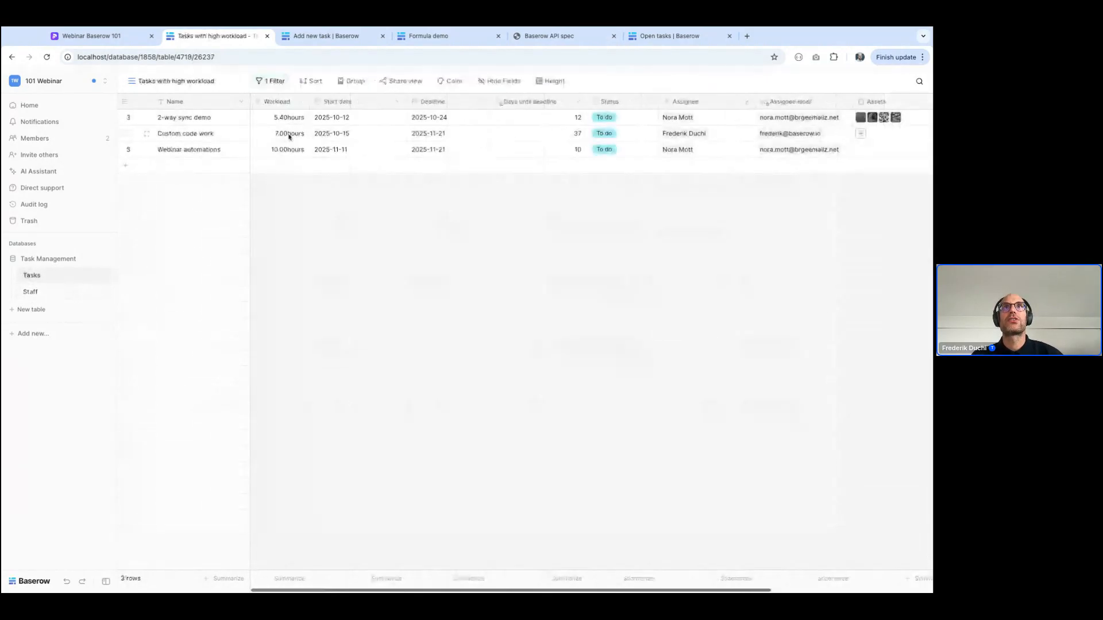
left_click(172, 81)
left_click(166, 144)
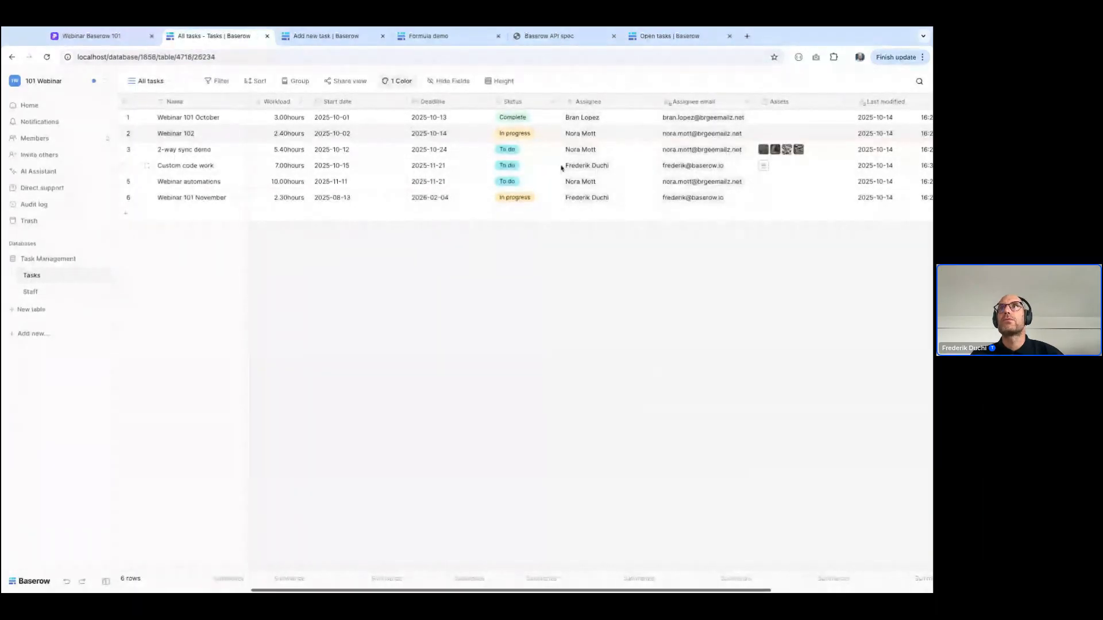
left_click(518, 135)
left_click(518, 134)
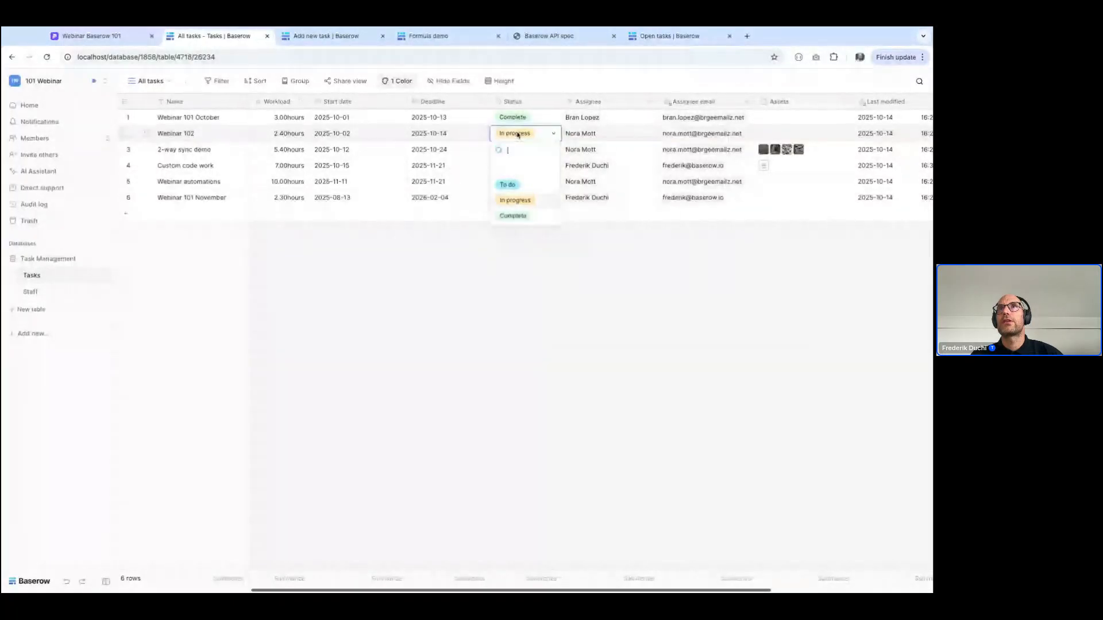
left_click(509, 217)
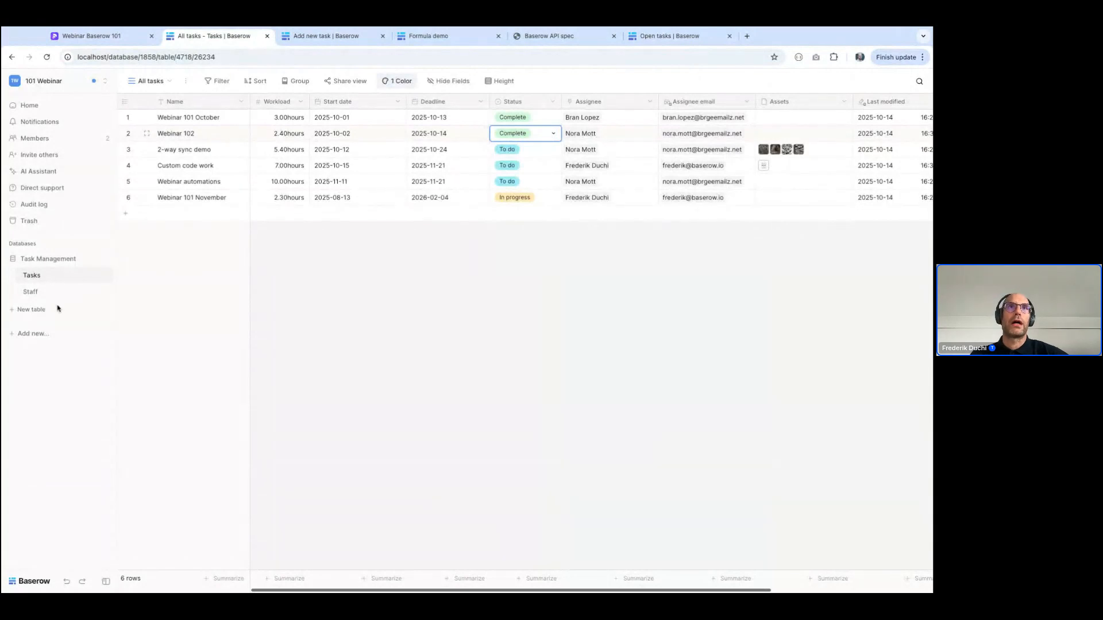
Add a new Formula field after Scheduled workload in the Staff table and name it "Open workload"
left_click(30, 291)
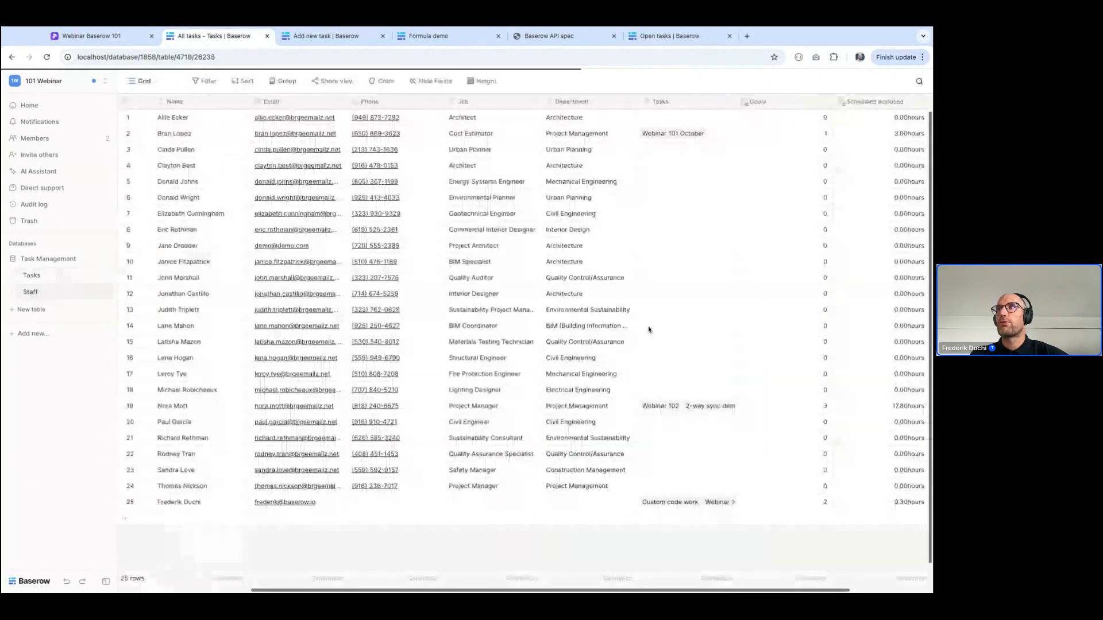
left_click(803, 407)
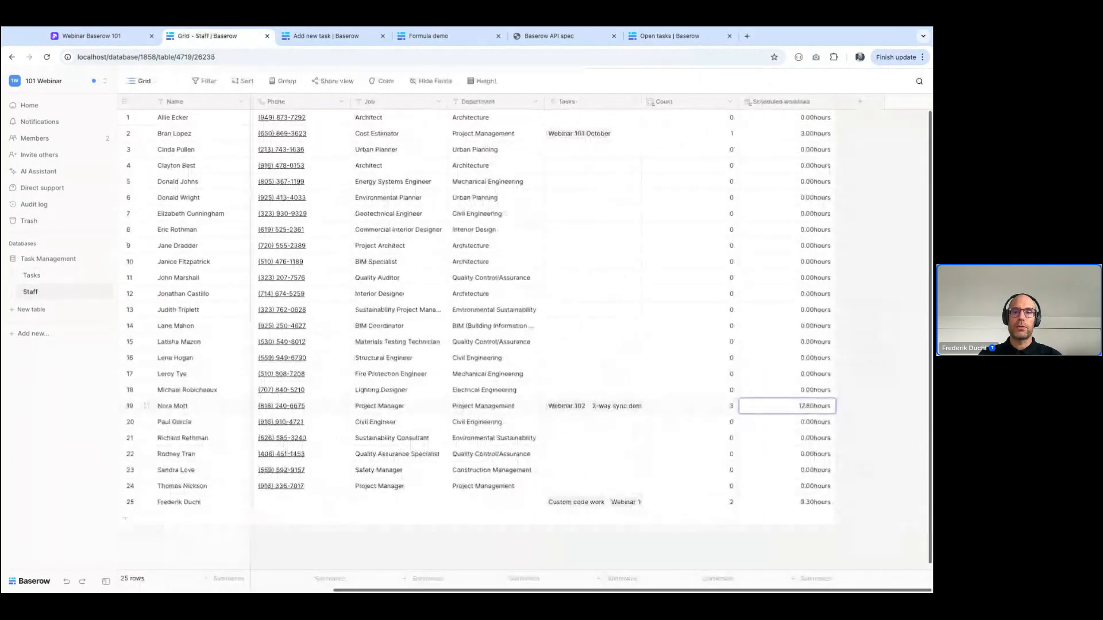
left_click(859, 108)
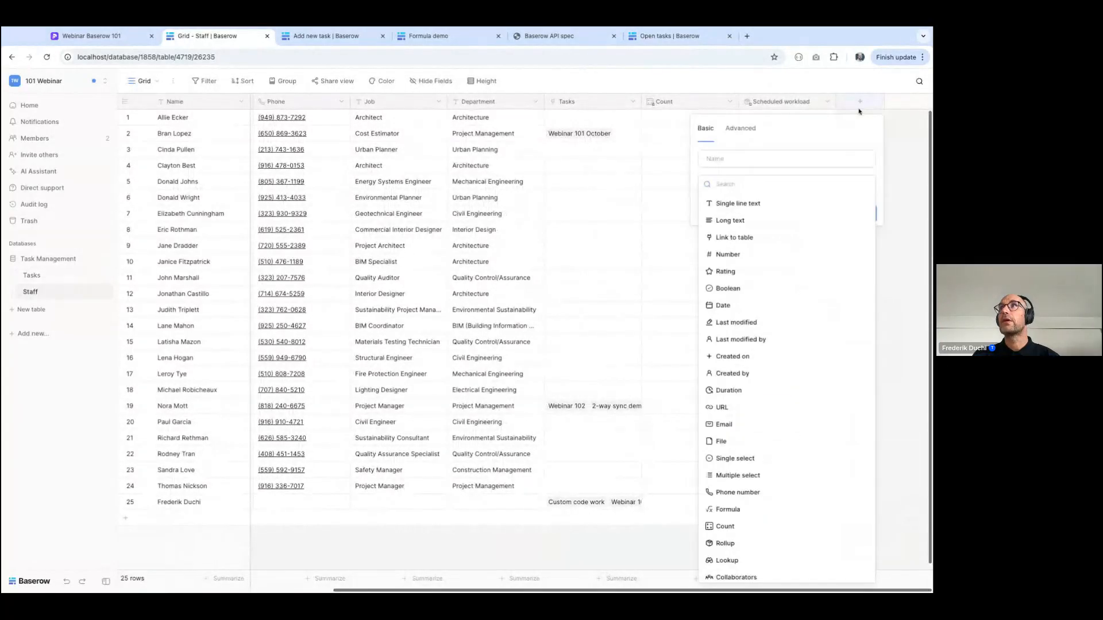
type("form")
left_click(763, 205)
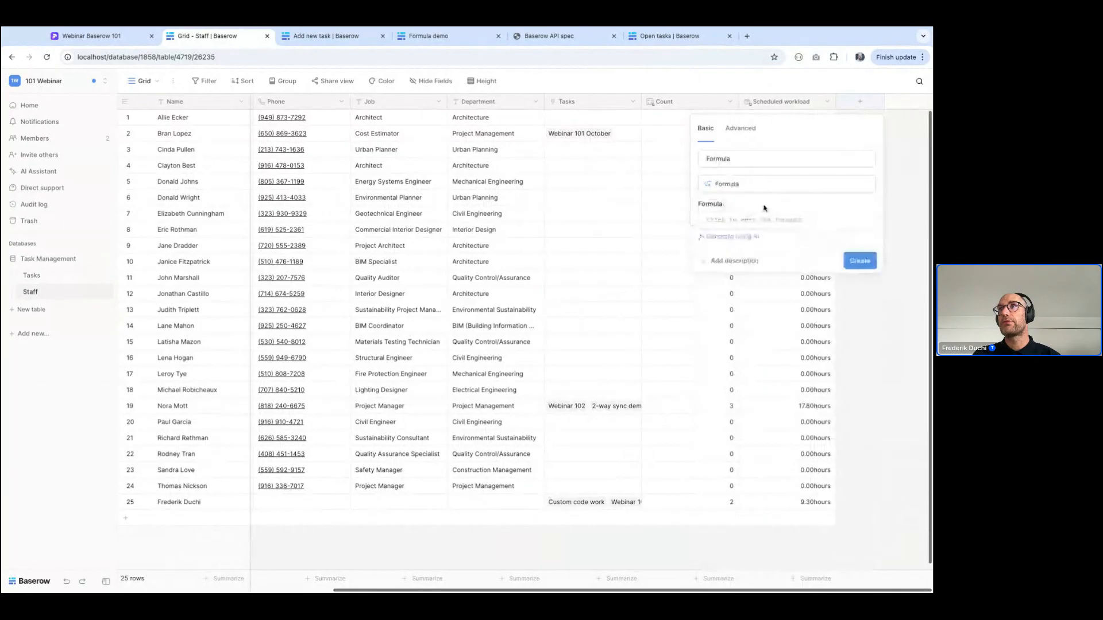
double_click(729, 156)
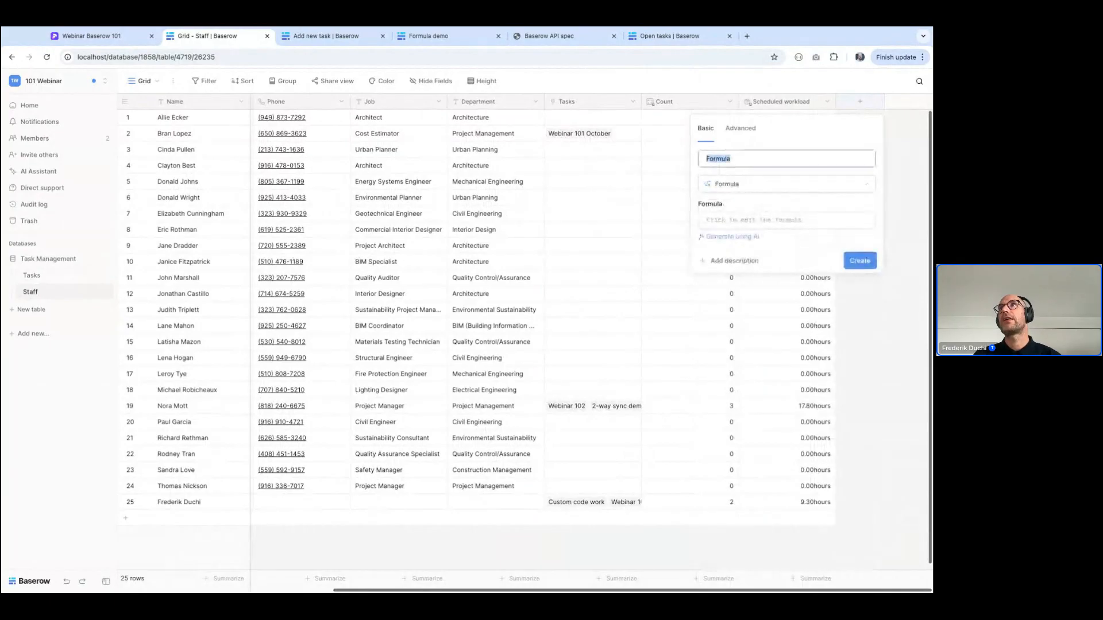
type("Open workload")
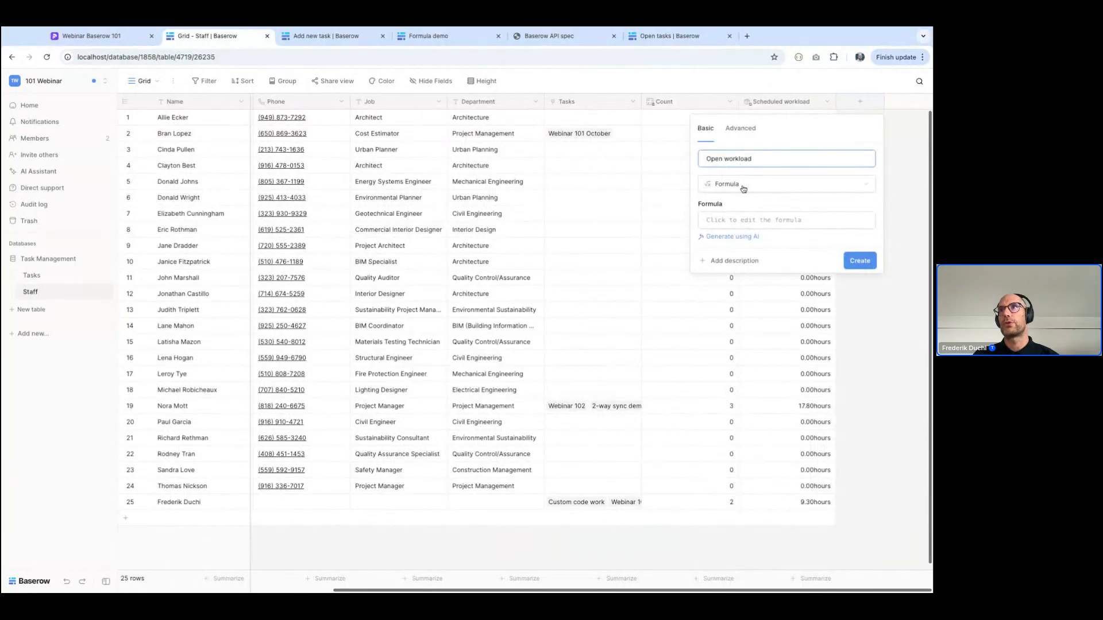
Set the Open workload formula to lookup('Tasks','Workload') and create the field
left_click(739, 220)
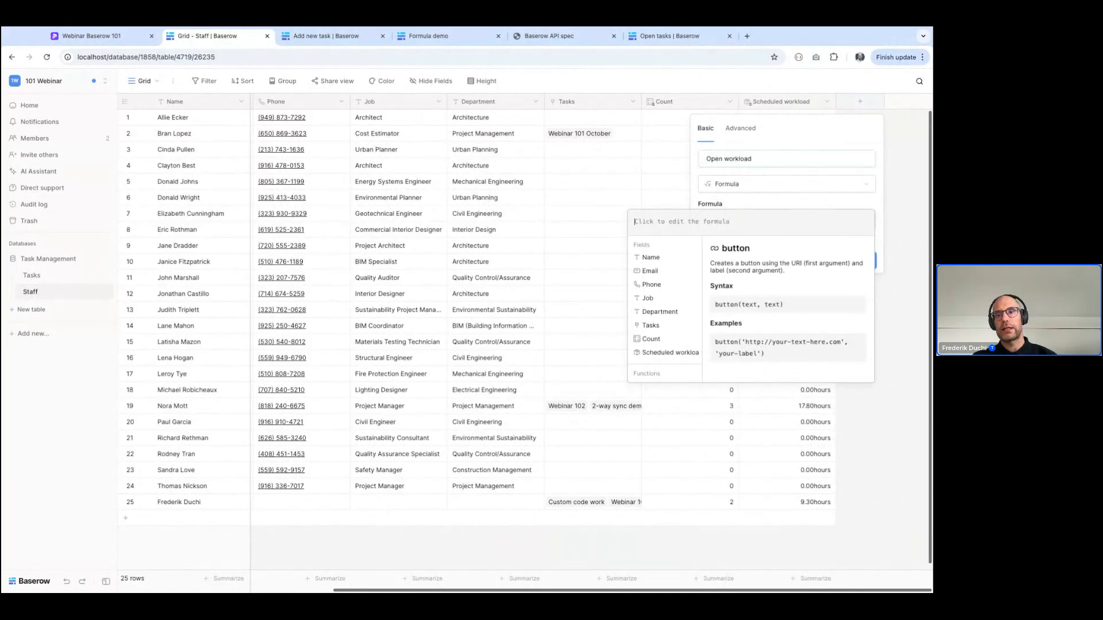
type("lookup('")
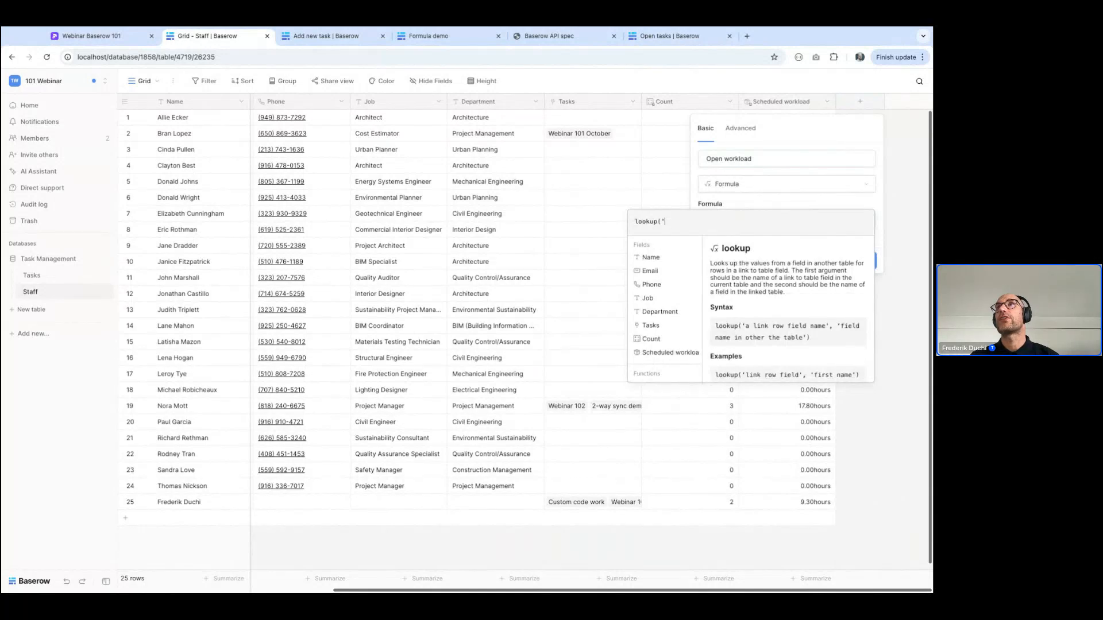
type("Tasks")
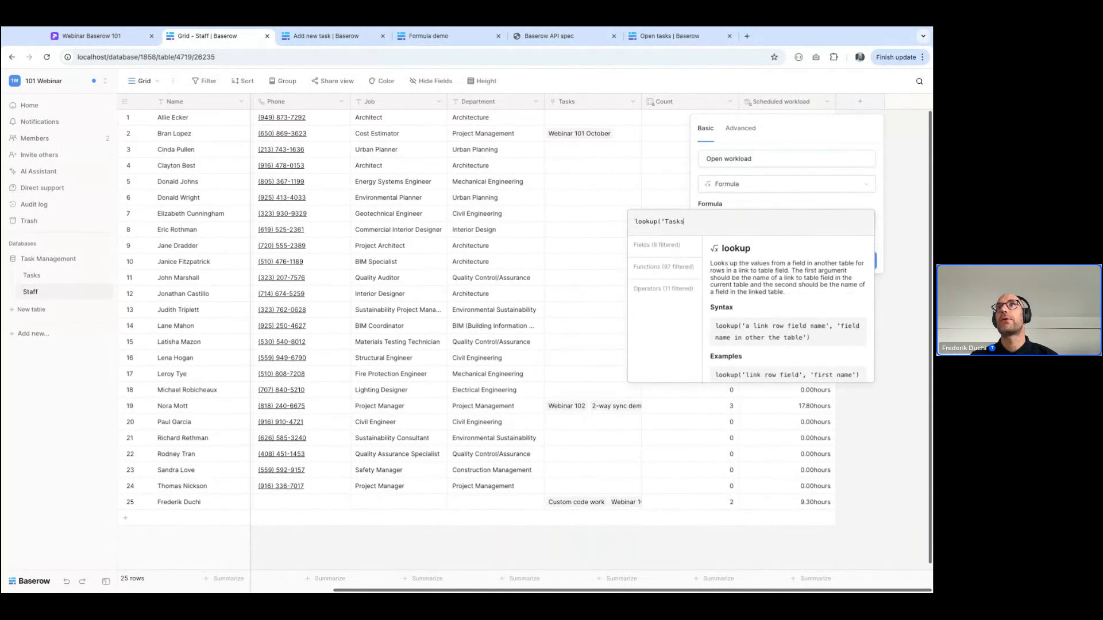
type("','Workload')")
key("Return")
left_click(869, 276)
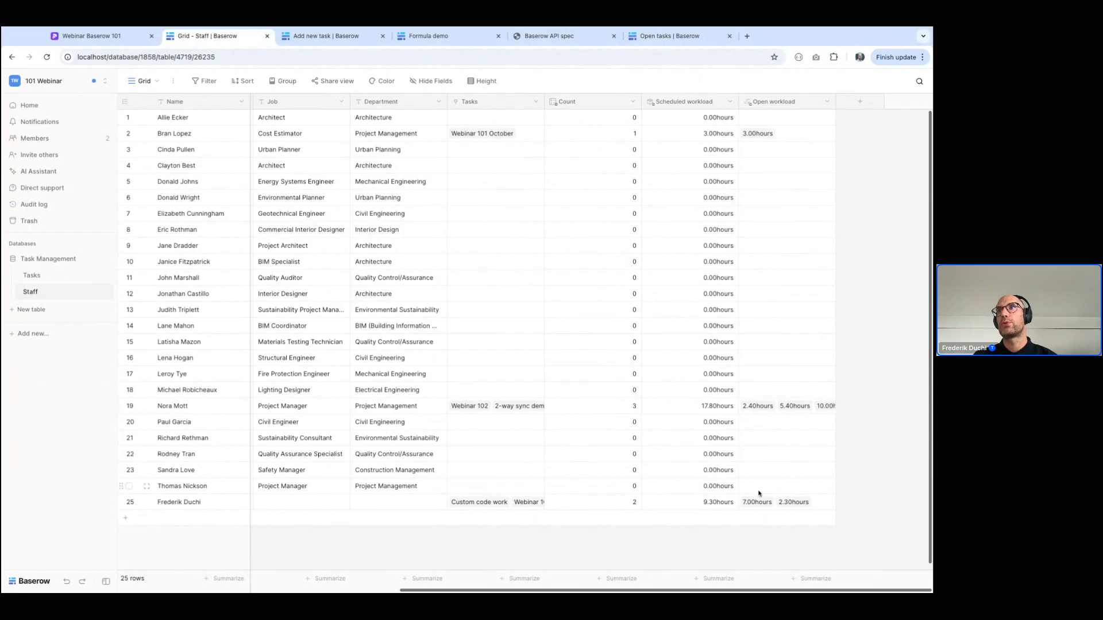
Wrap the Open workload formula in a filter with the condition lookup('Tasks','Status') != 'Complete'
left_click(826, 101)
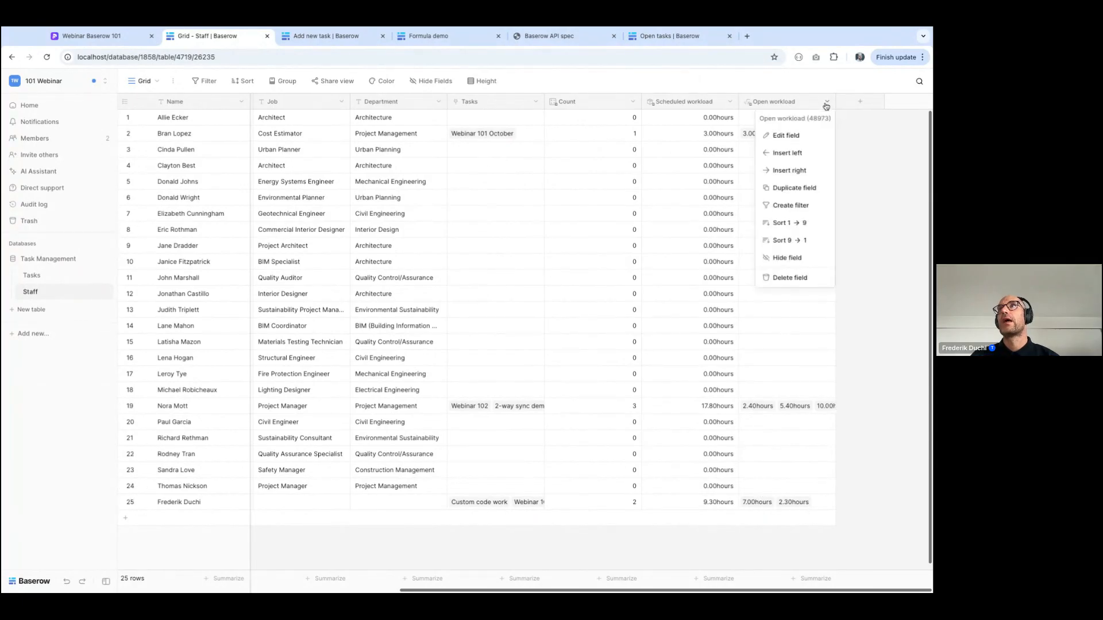
left_click(785, 135)
left_click(649, 247)
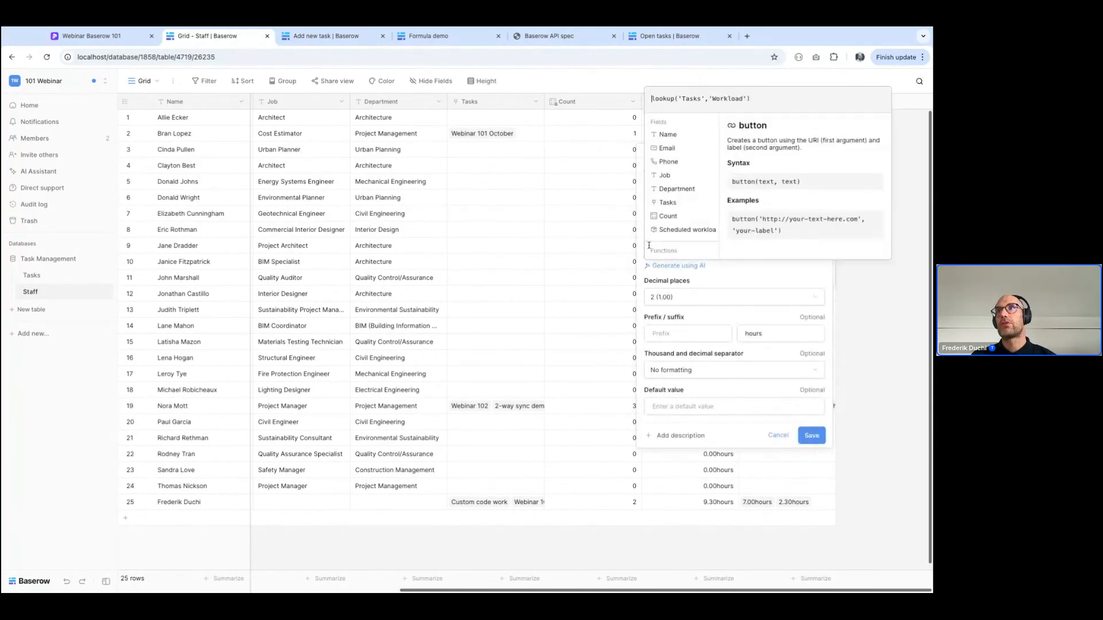
type("filter(")
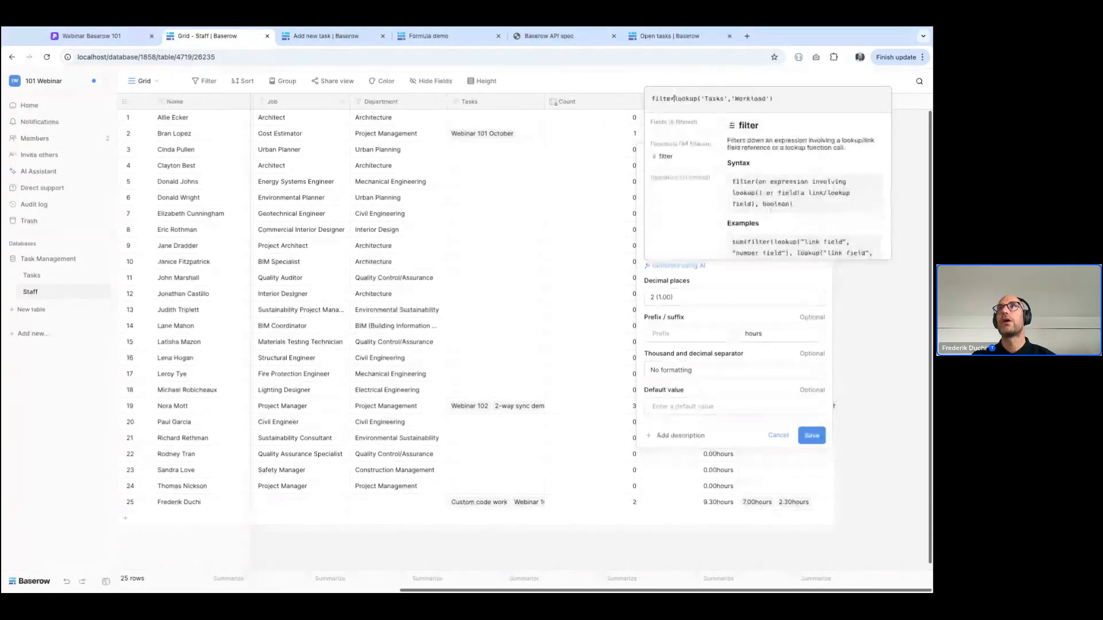
type(",lo")
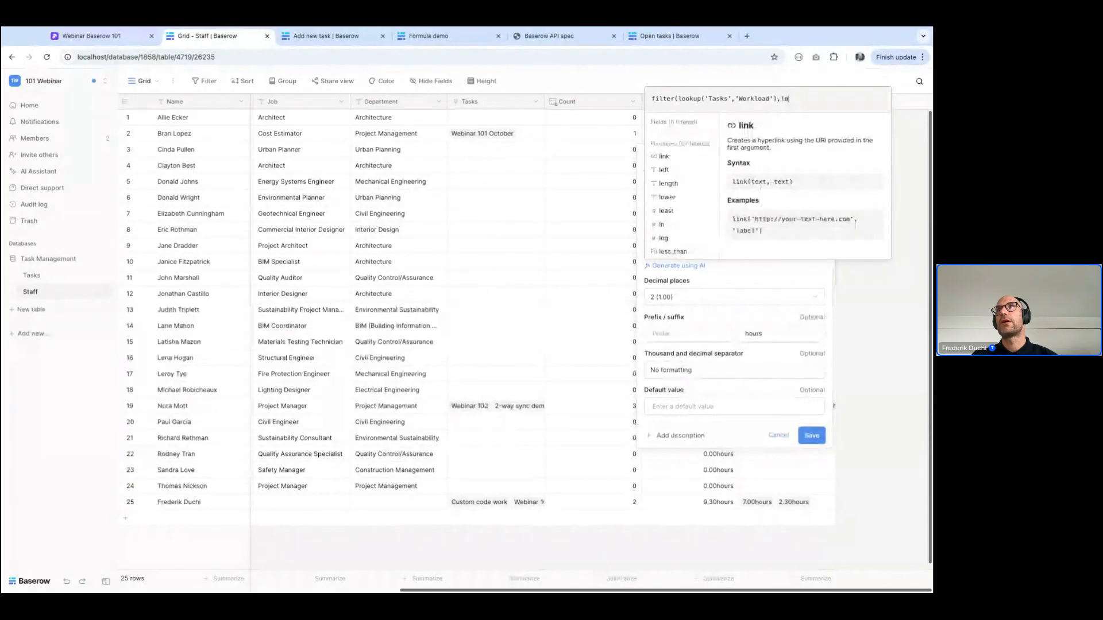
type("okup('Tasks','Status') != 'Comp")
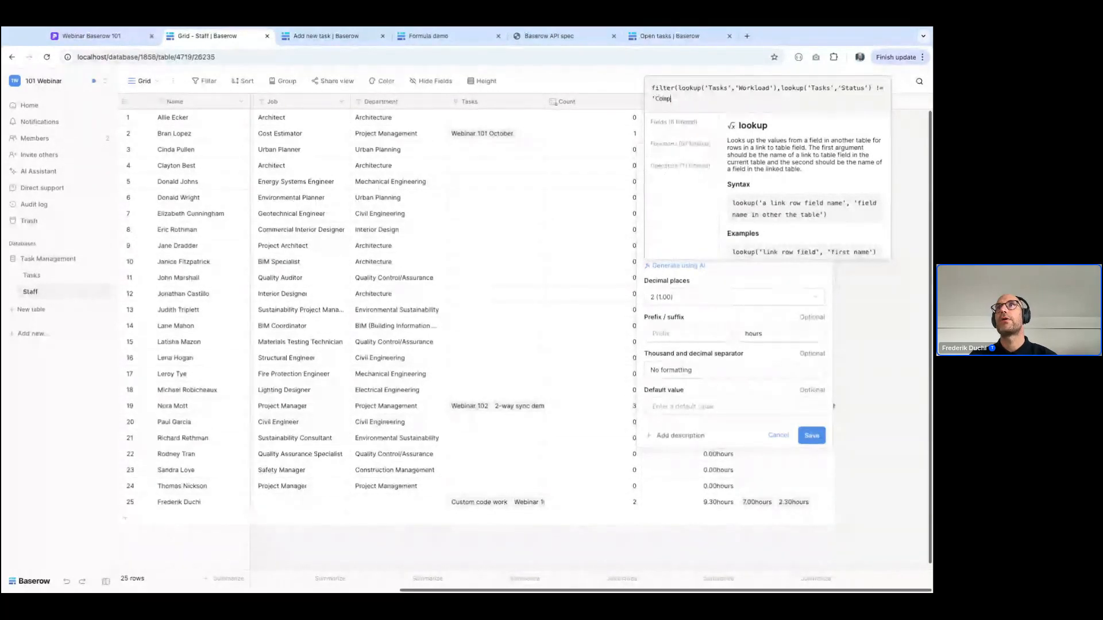
type("lete'))")
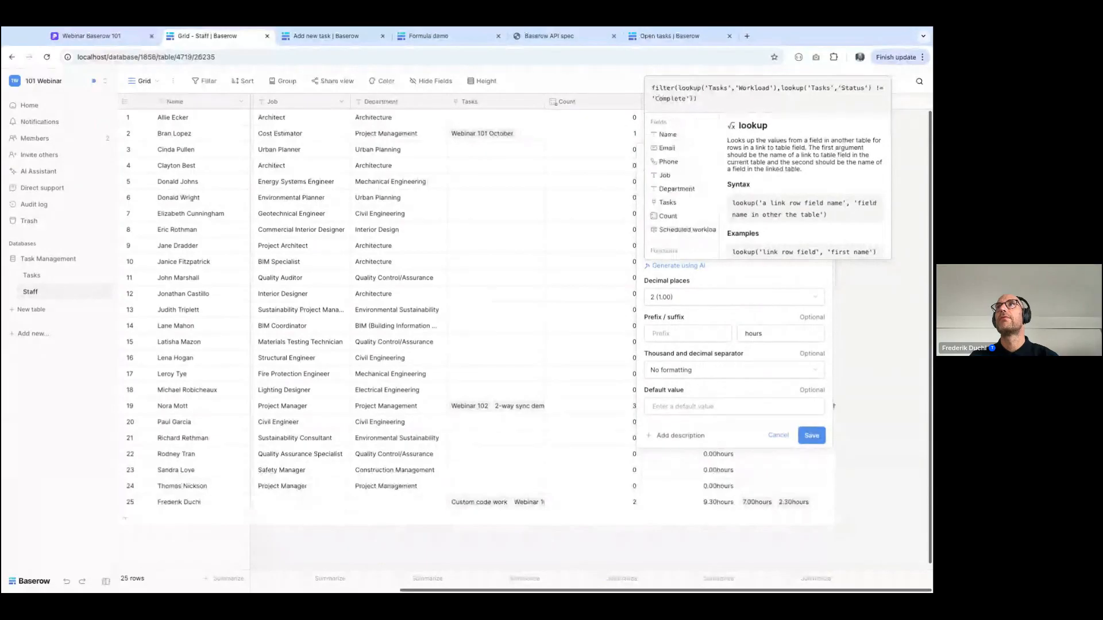
key("Return")
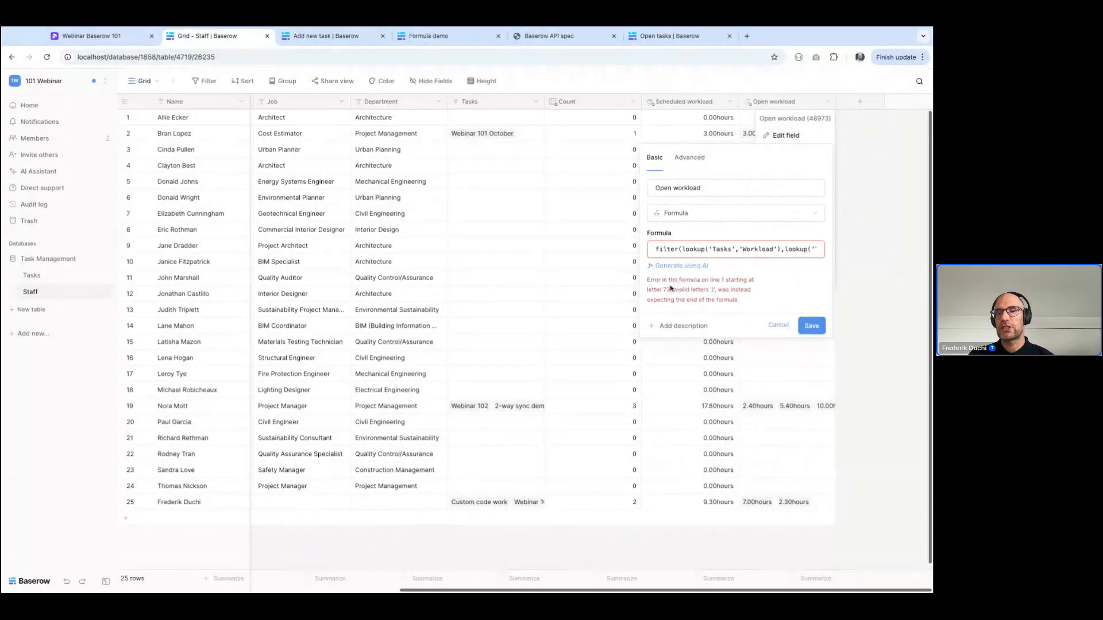
Remove the extra closing parenthesis from the Open workload formula and save the field
left_click(667, 250)
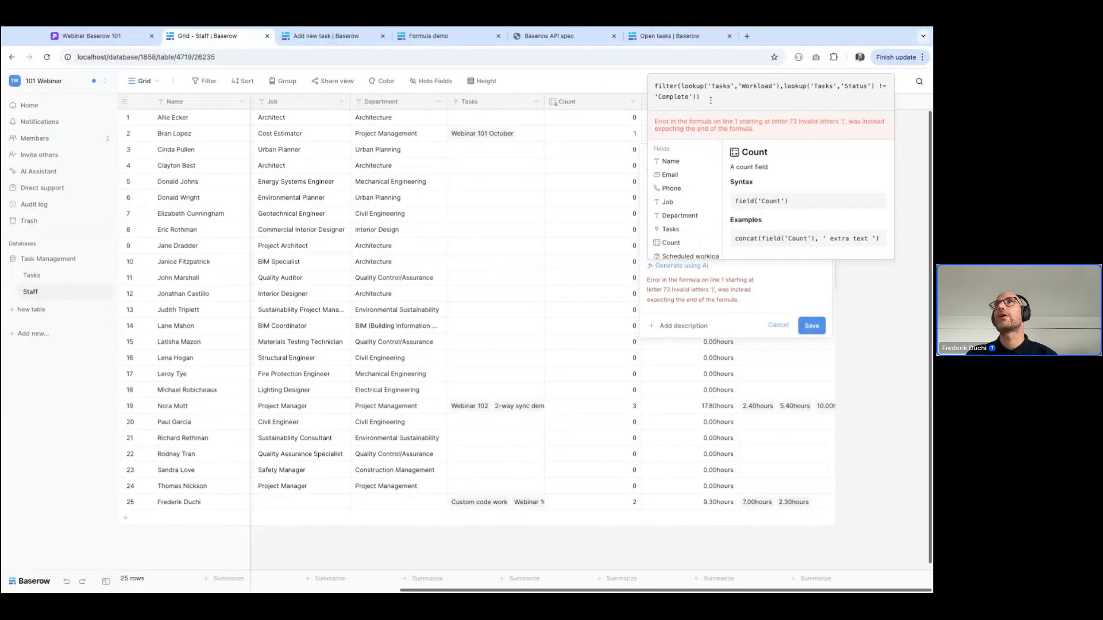
key("BackSpace")
key("Return")
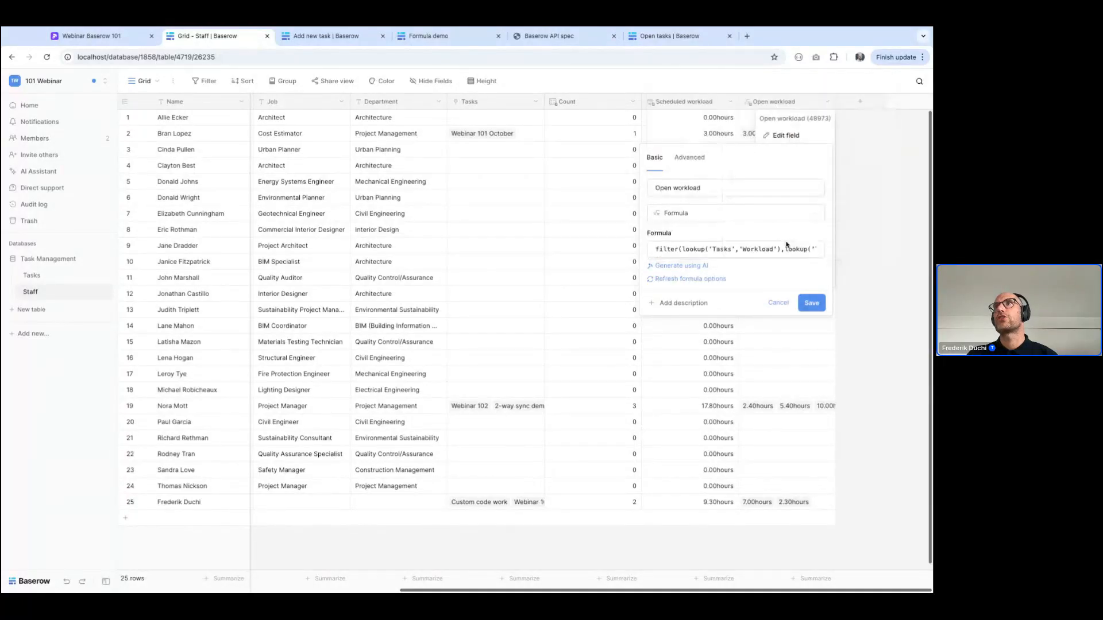
left_click(811, 303)
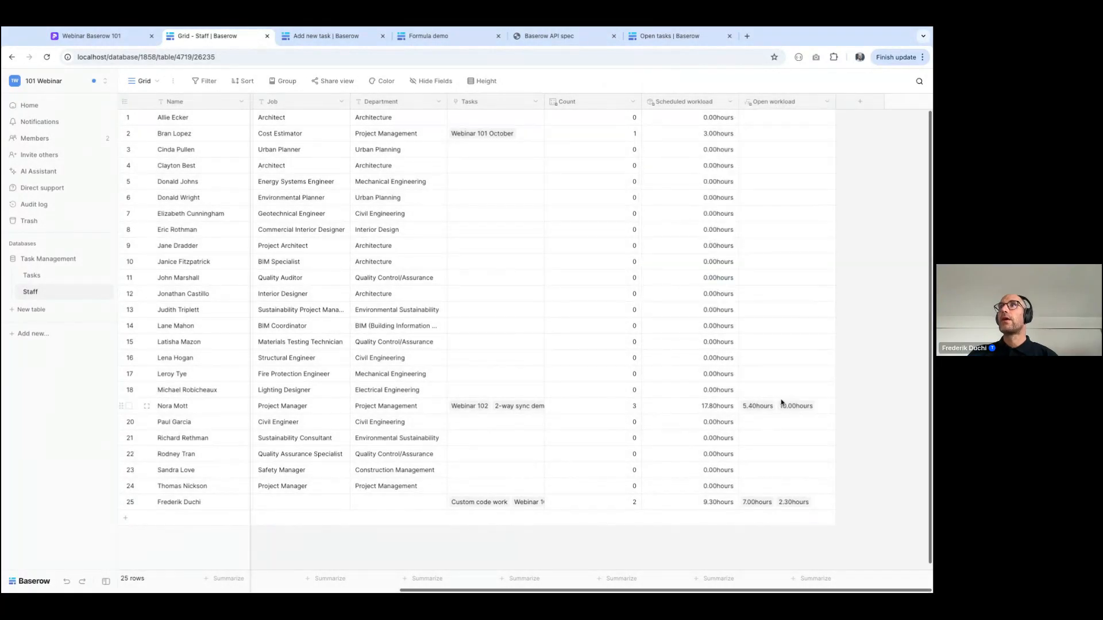
Wrap the Open workload filter expression in sum() and save the field
left_click(758, 137)
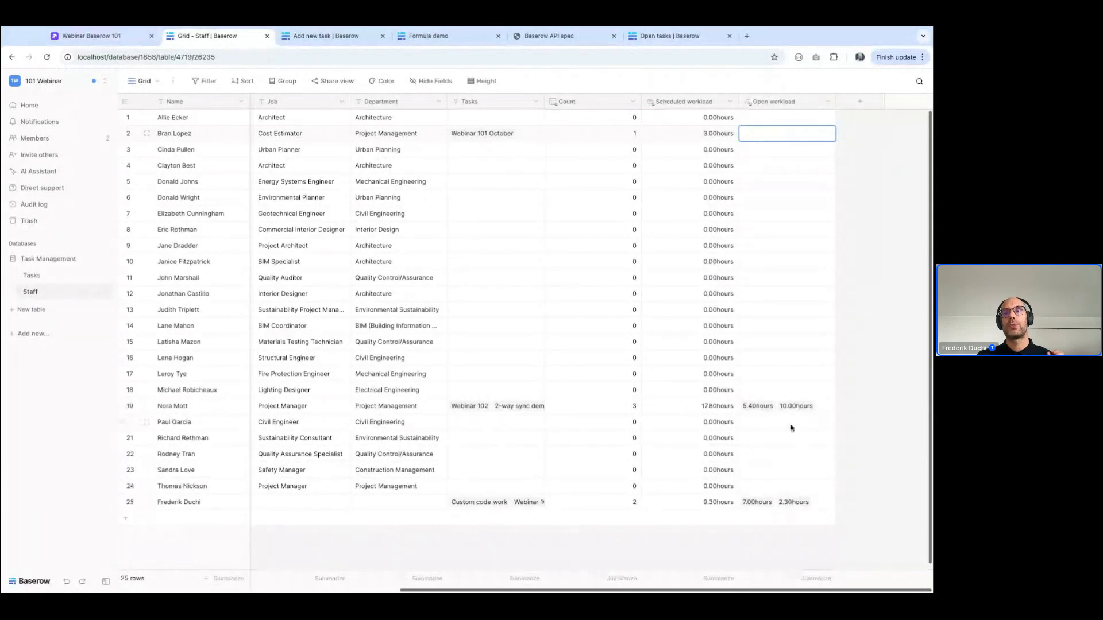
left_click(828, 101)
left_click(803, 136)
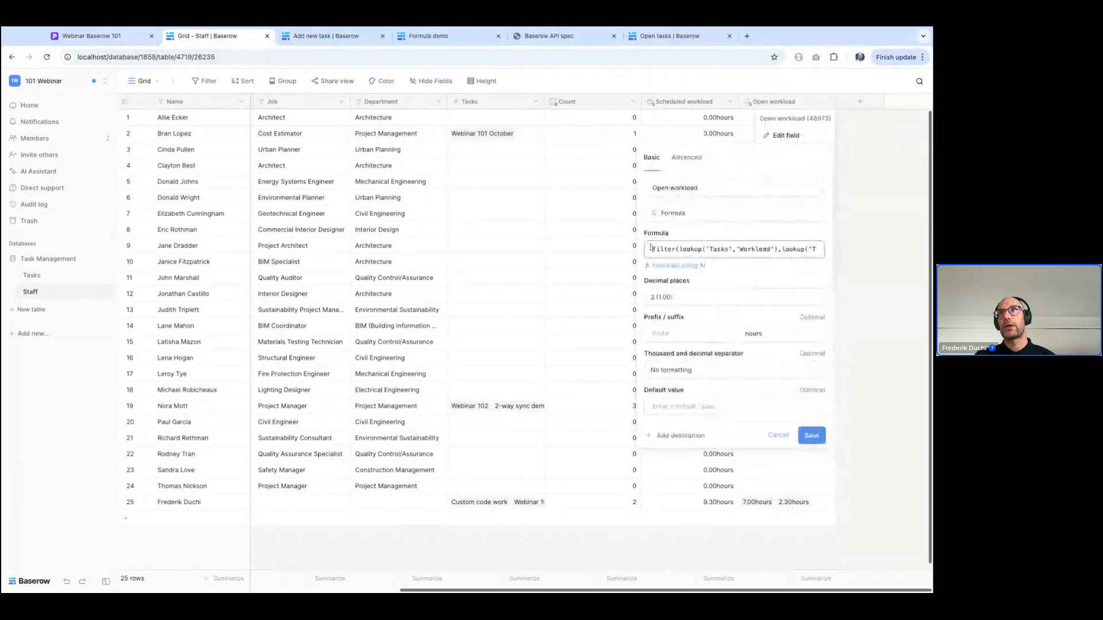
left_click(651, 249)
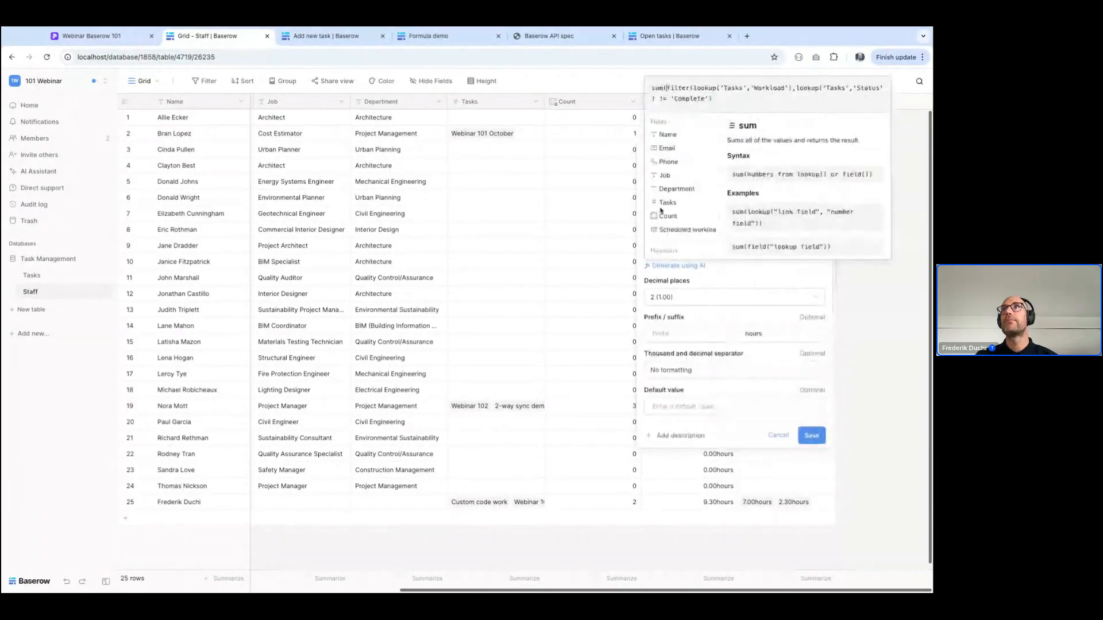
key("Escape")
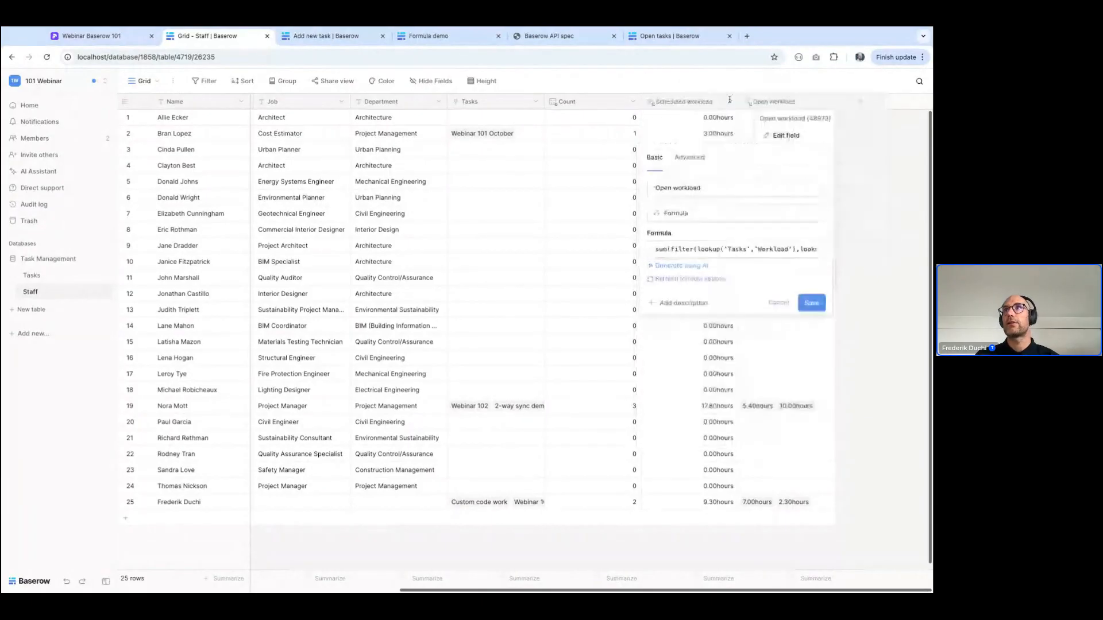
left_click(811, 305)
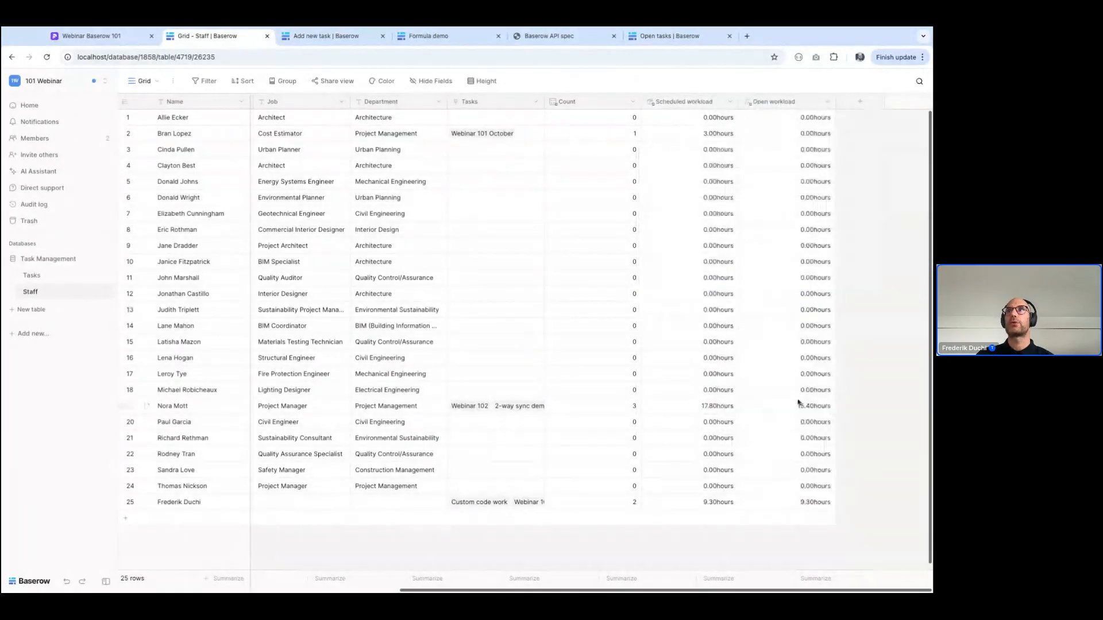
left_click(792, 412)
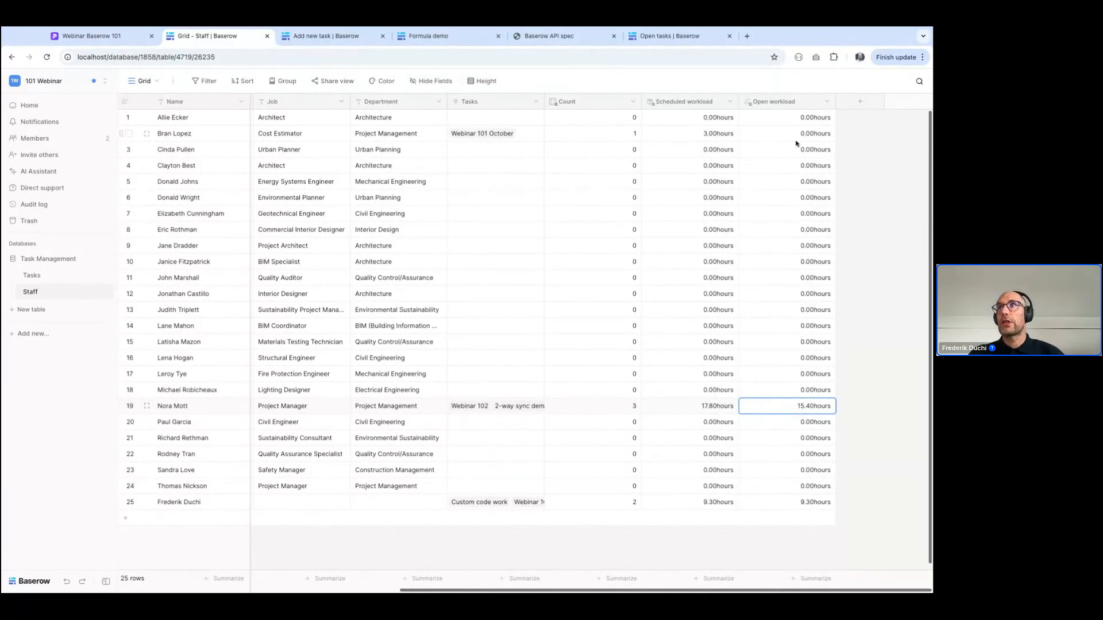
Narrow the Open workload column slightly and add a new Formula field after it named "Work progess"
left_click_drag(835, 102, 822, 103)
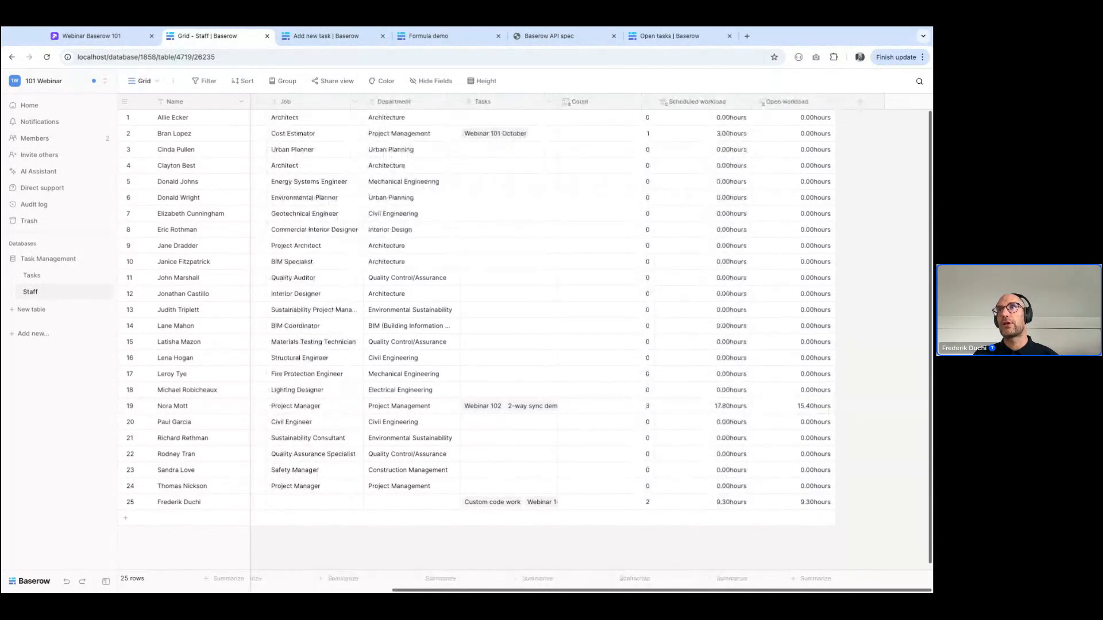
left_click(860, 102)
type("p")
key("BackSpace")
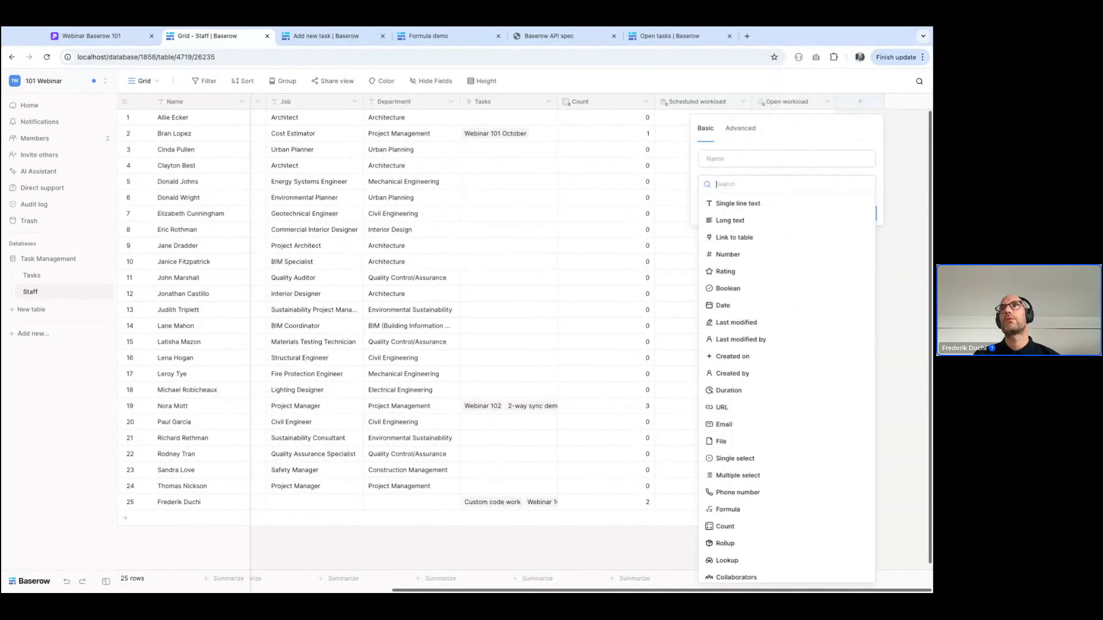
type("for")
left_click(735, 220)
left_click(723, 159)
double_click(723, 159)
type("Work progess")
Set the Work progess formula to (field('Open workload') / field('Scheduled workload')) * 100 and create the field
left_click(714, 220)
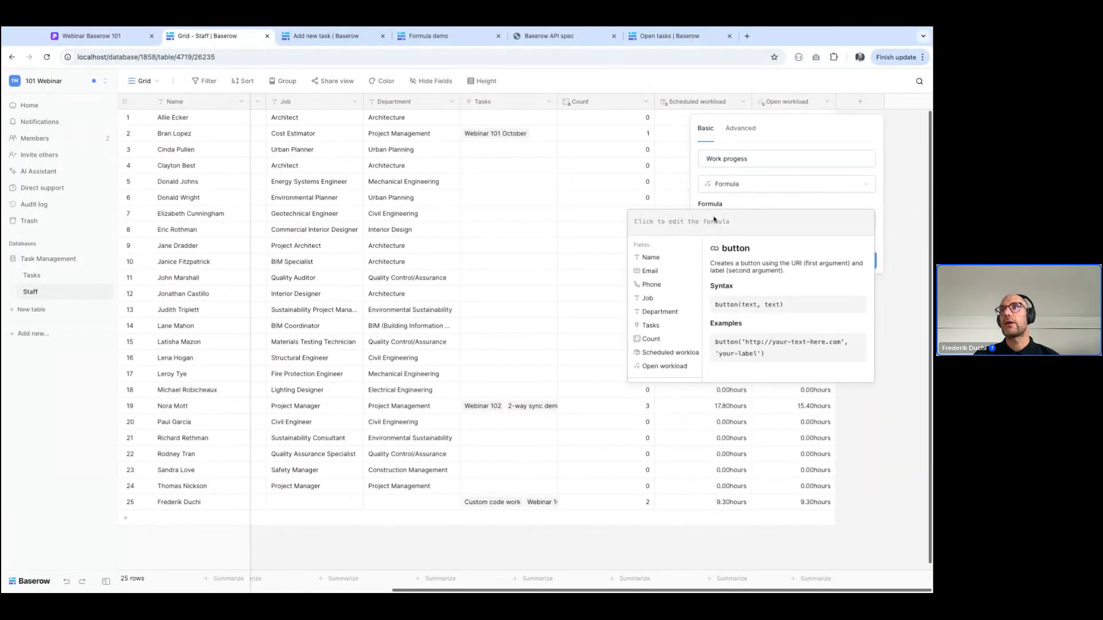
left_click(666, 365)
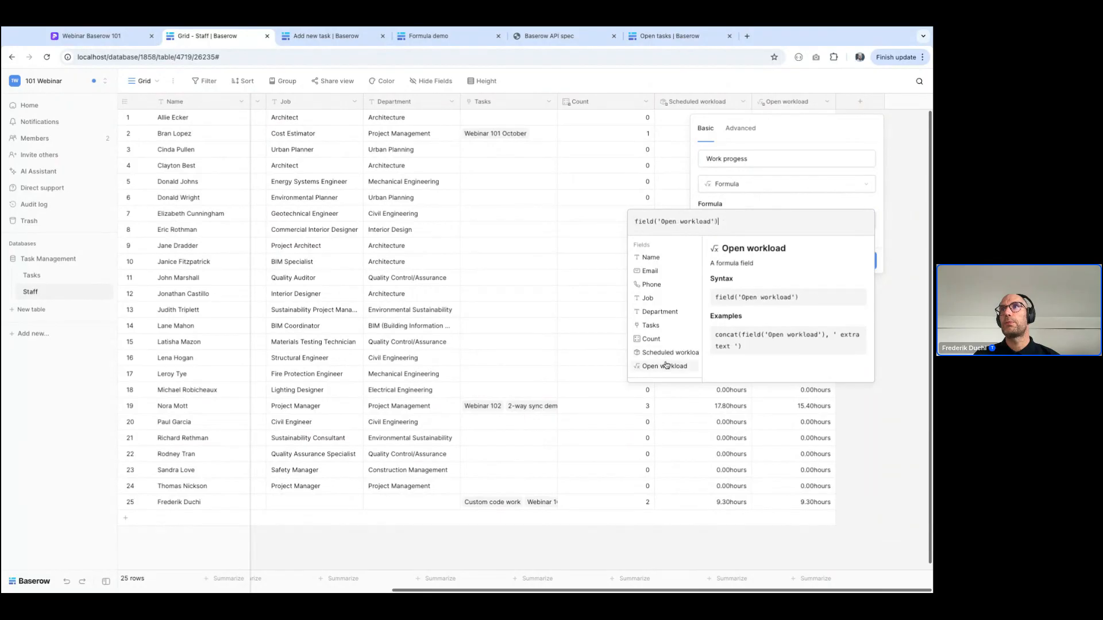
type("/")
left_click(667, 352)
key("super+a")
key("Left")
type("(")
key("super+Right")
type(") * 10")
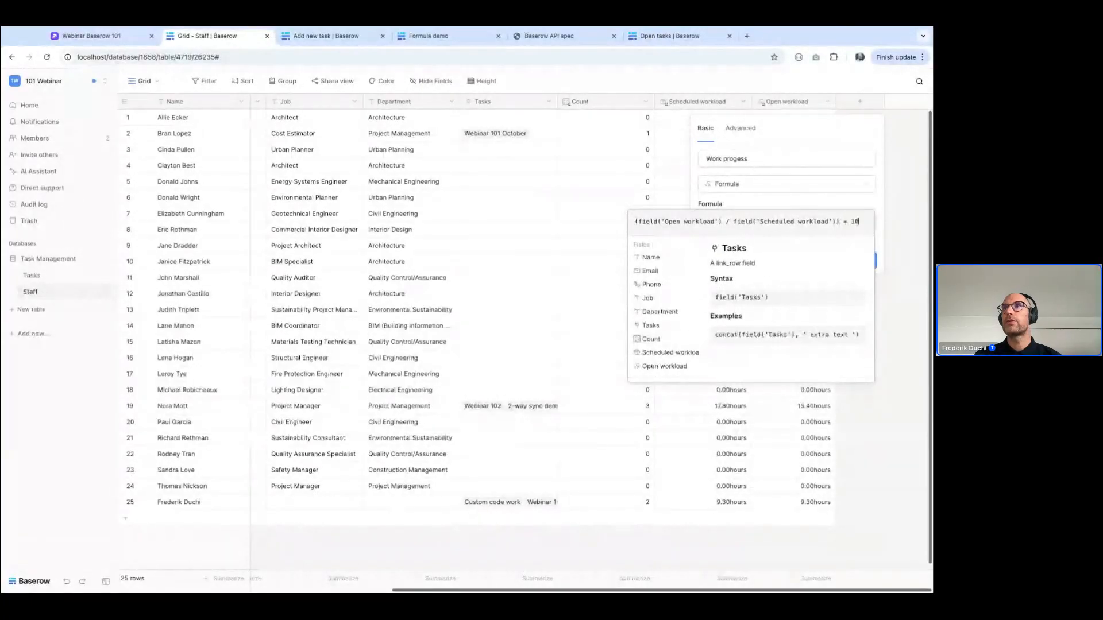
left_click(861, 274)
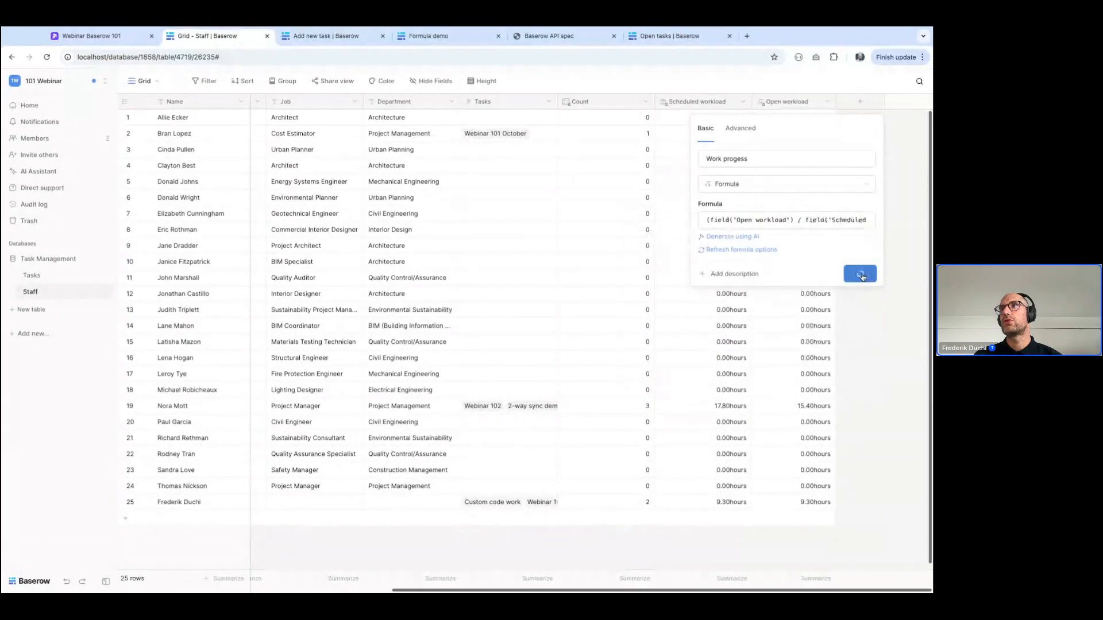
Change the Work progess formula to 100 - (field('Open workload') / field('Scheduled workload')) * 100 and save the field
scroll(863, 278, "right", 4)
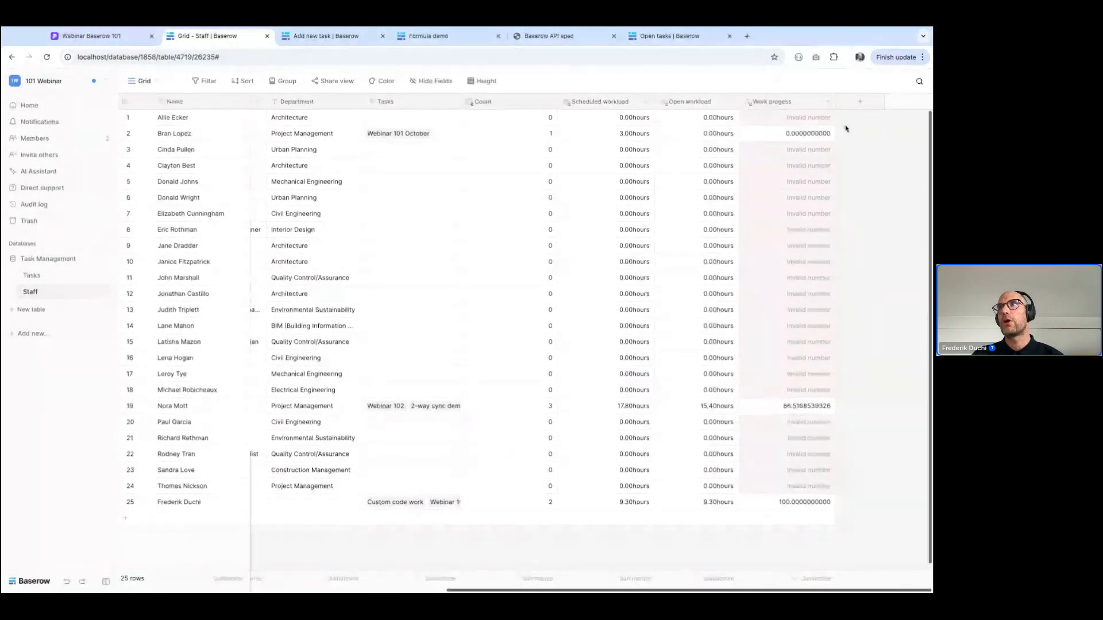
left_click(828, 102)
left_click(809, 139)
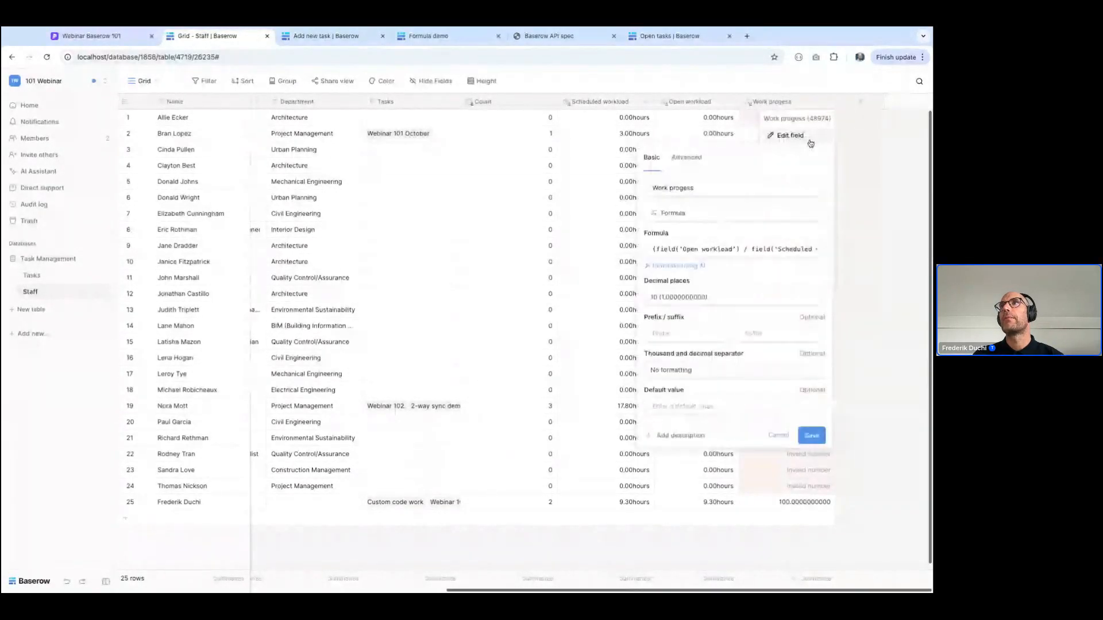
left_click(658, 250)
type("100 -")
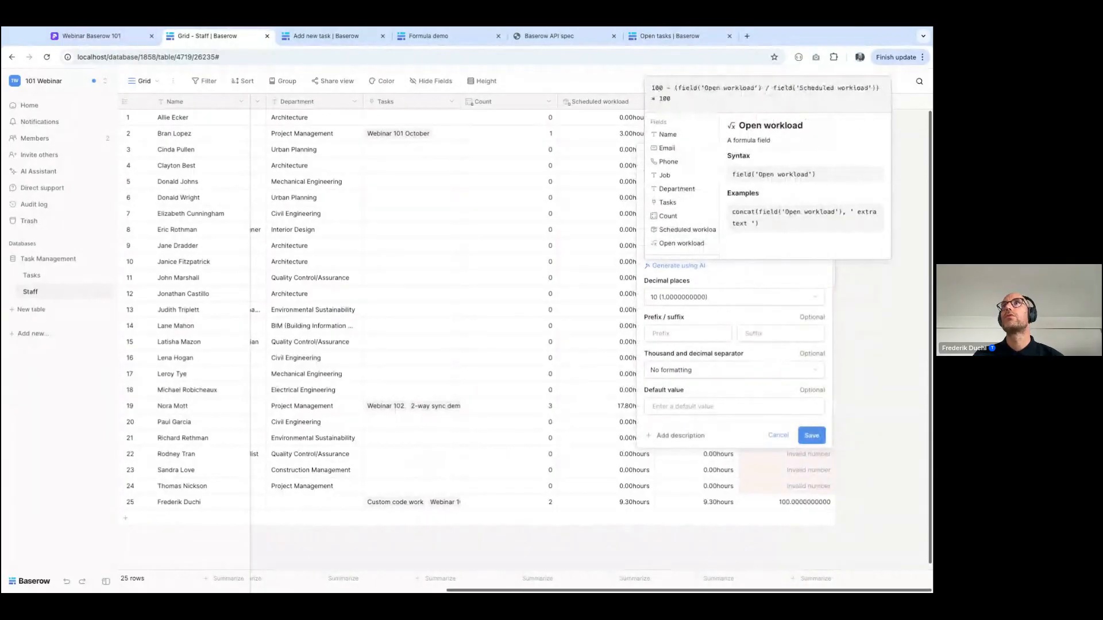
left_click(821, 415)
left_click(816, 304)
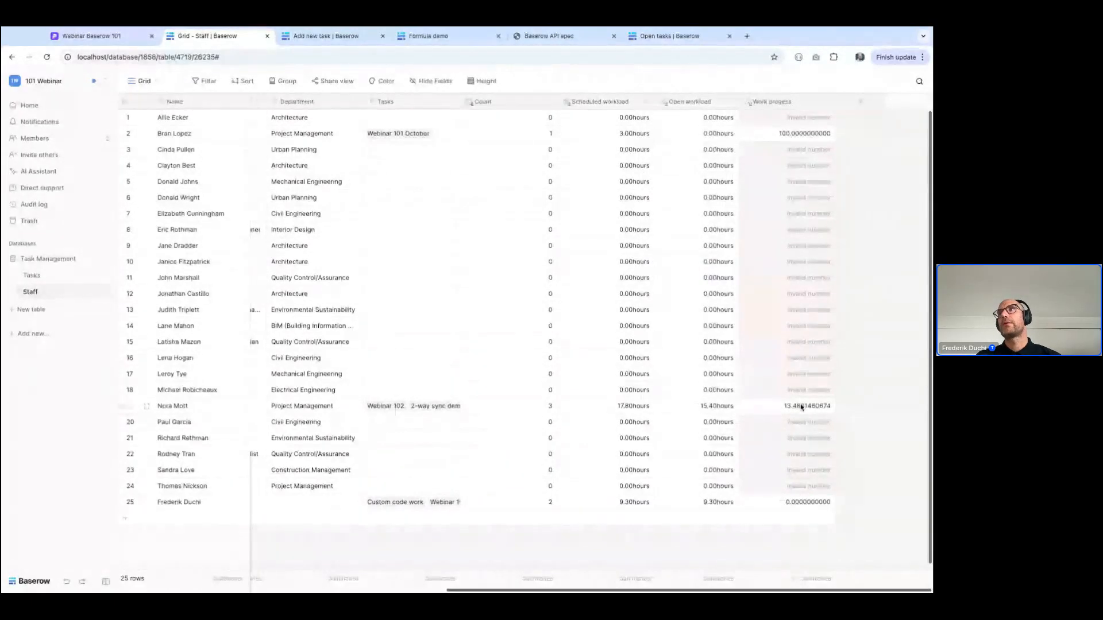
Format the Work progess field with 0 decimal places and a % suffix, and save it
left_click(827, 101)
left_click(791, 135)
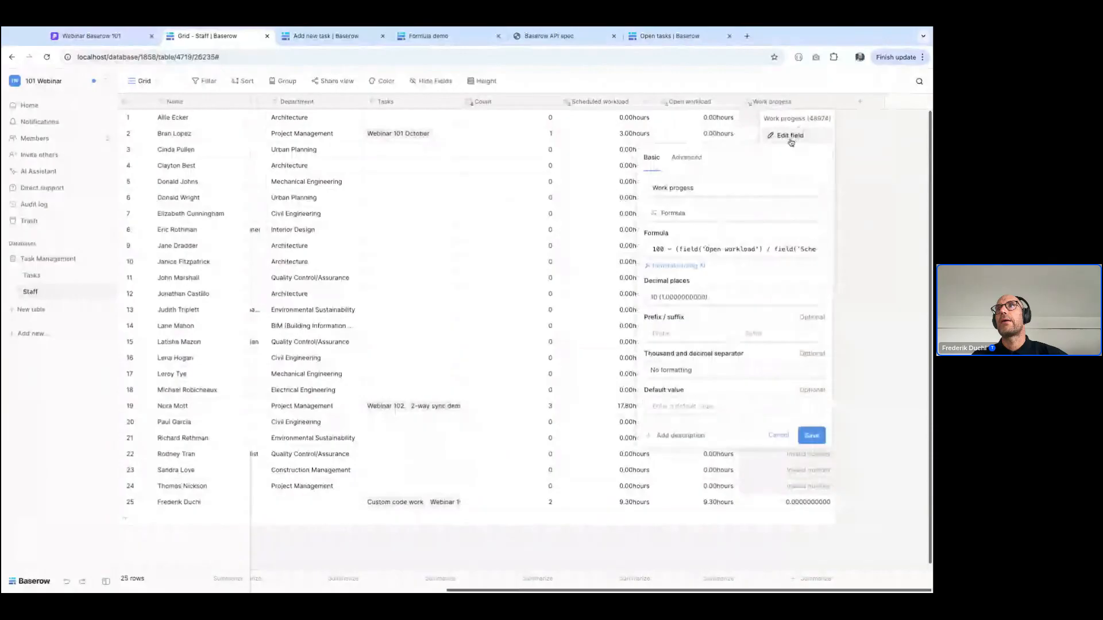
left_click(695, 299)
left_click(693, 318)
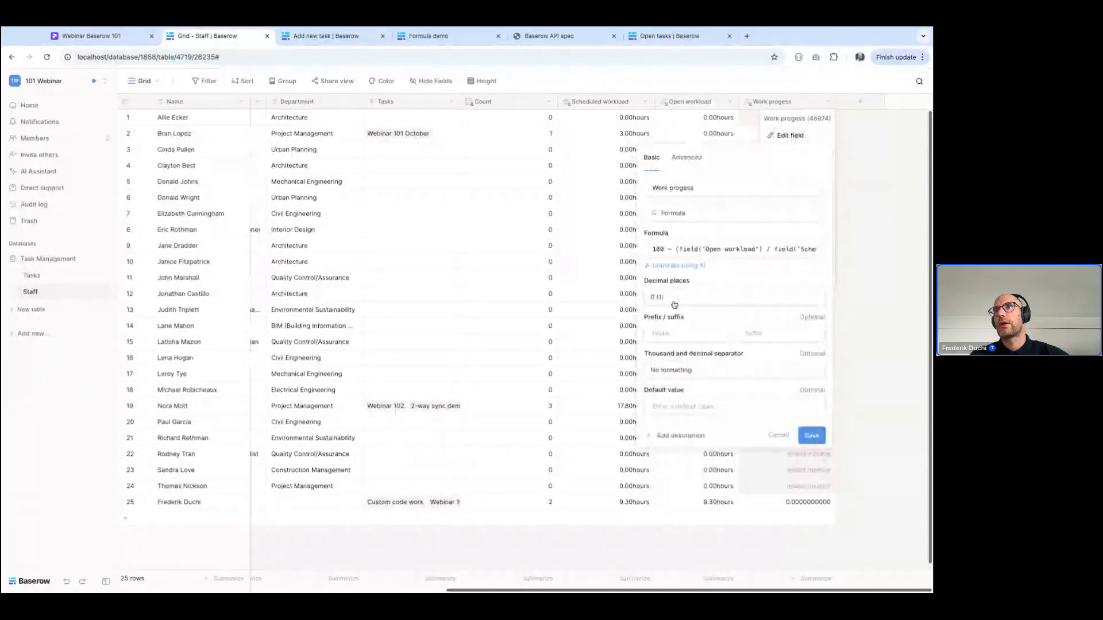
left_click(744, 333)
type("%")
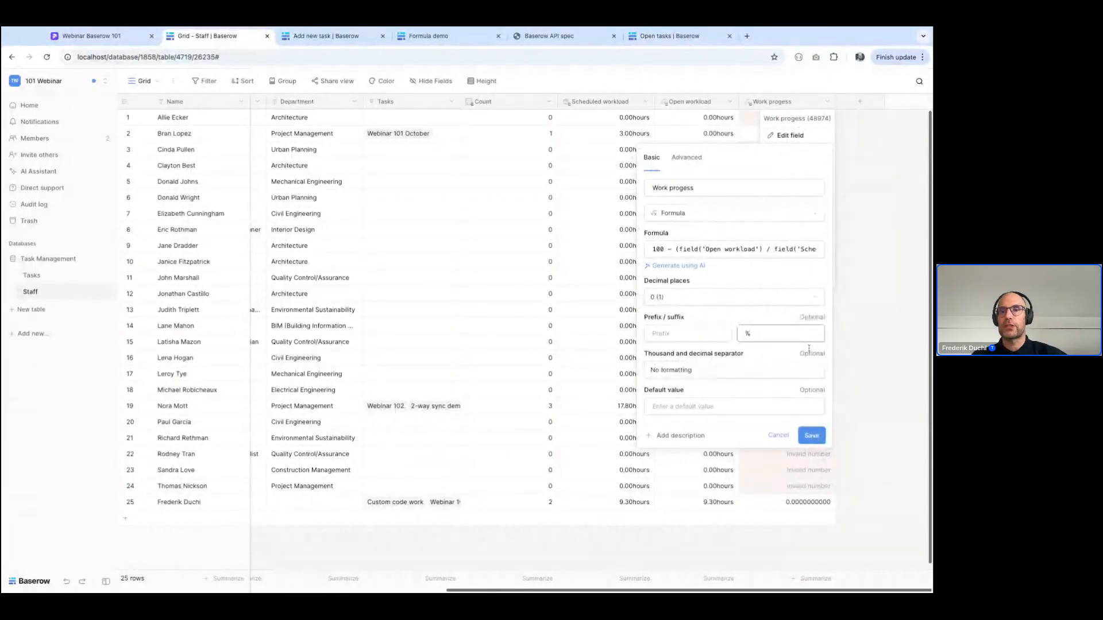
left_click(812, 436)
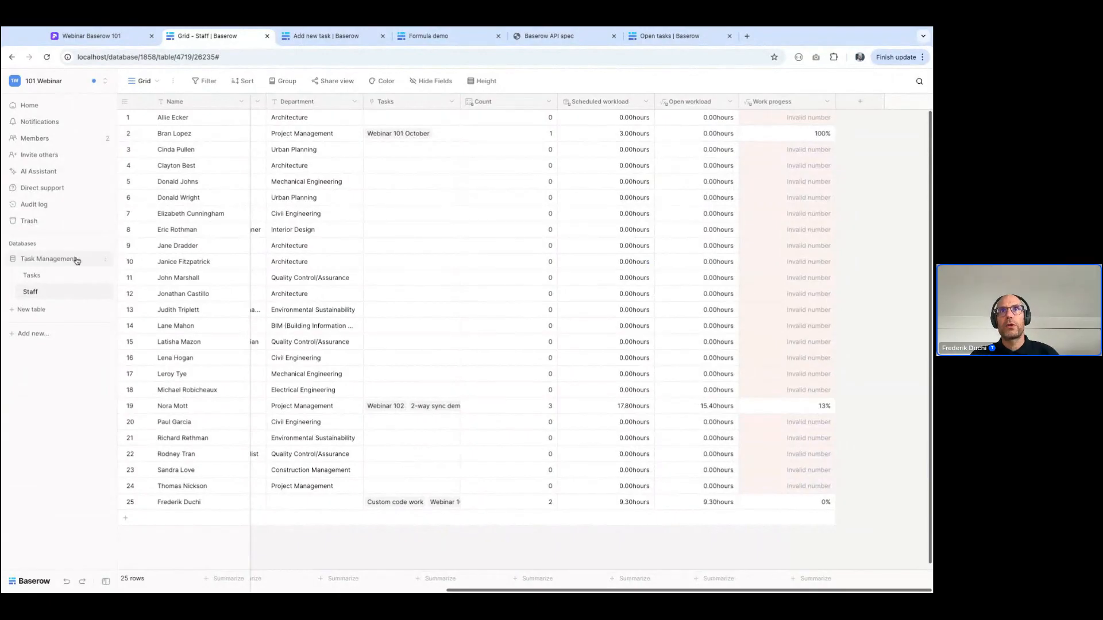
Insert a new Formula field named "Generate e-mail" directly after the Email field in the Staff table
scroll(298, 350, "left", 3)
scroll(298, 350, "left", 4)
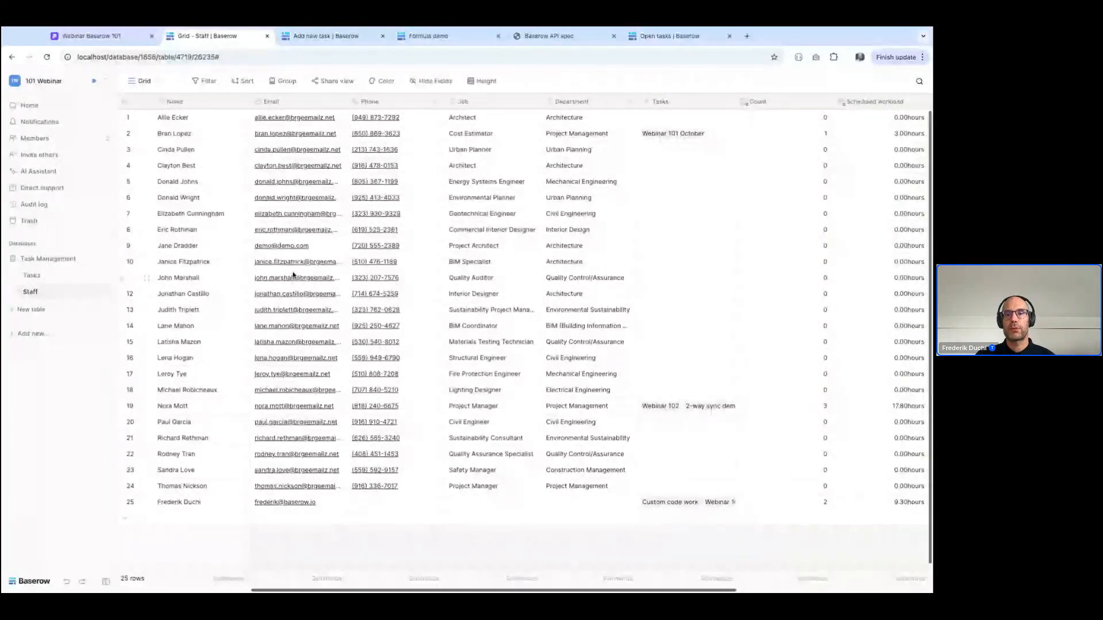
left_click(342, 101)
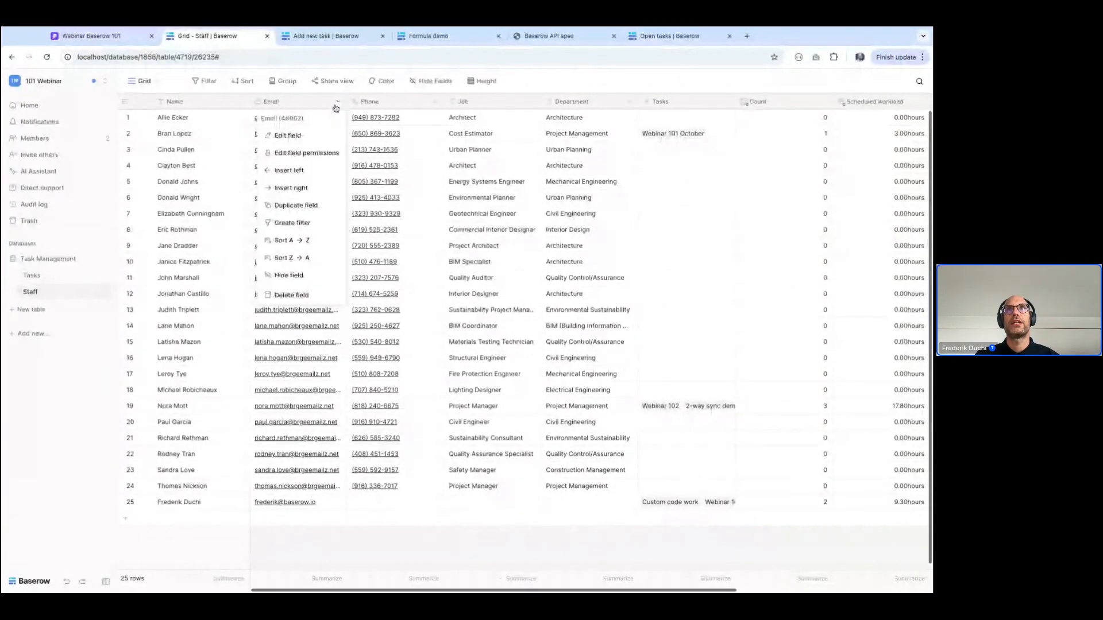
left_click(290, 188)
left_click(298, 237)
type("Ge")
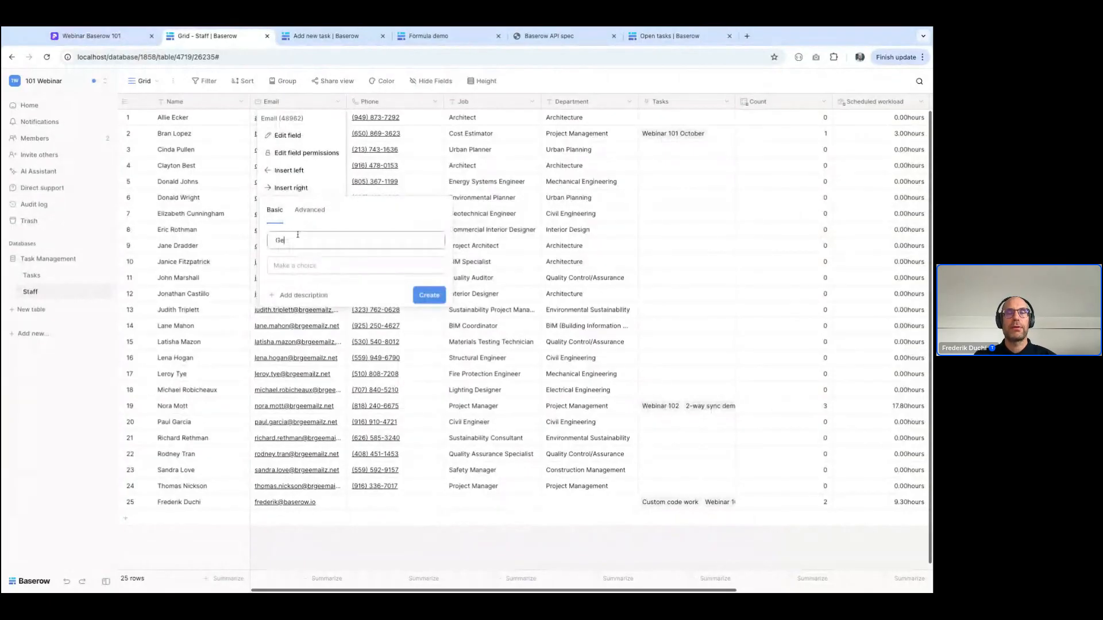
type("nerate e-mail")
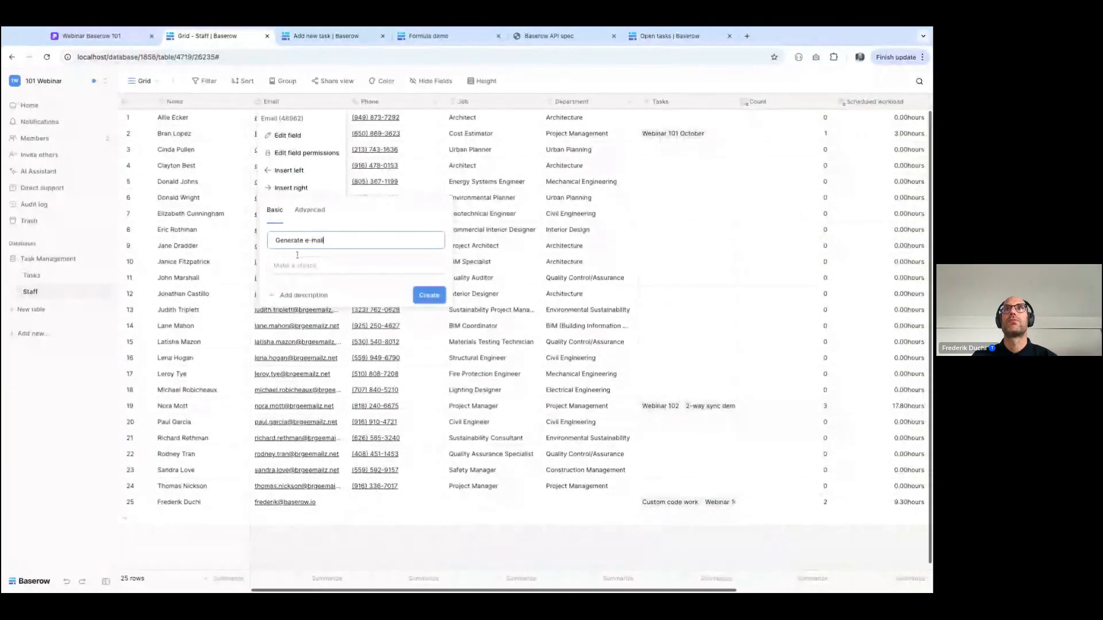
left_click(297, 266)
type("for")
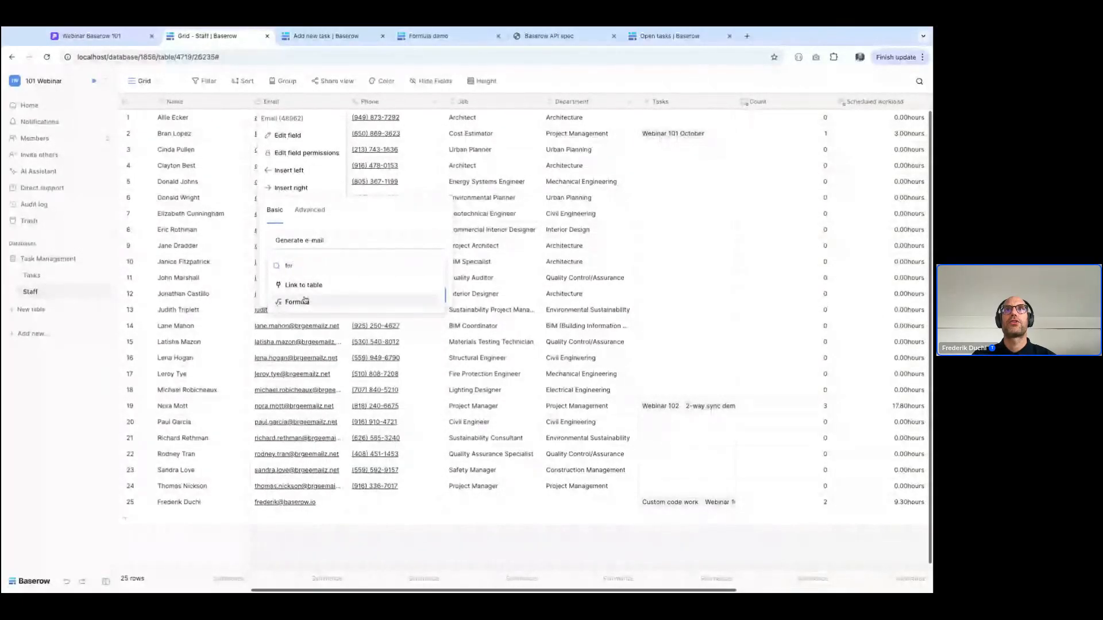
left_click(278, 304)
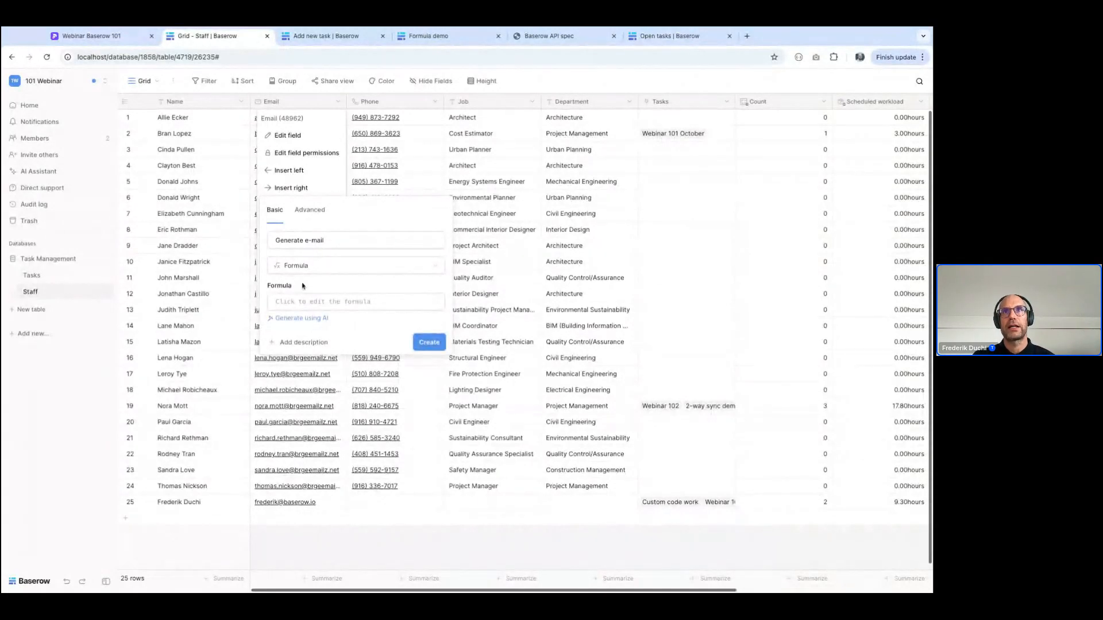
Enter replace(lower(field('Name')),' ','.') as the Generate e-mail formula
left_click(300, 301)
type("lower(")
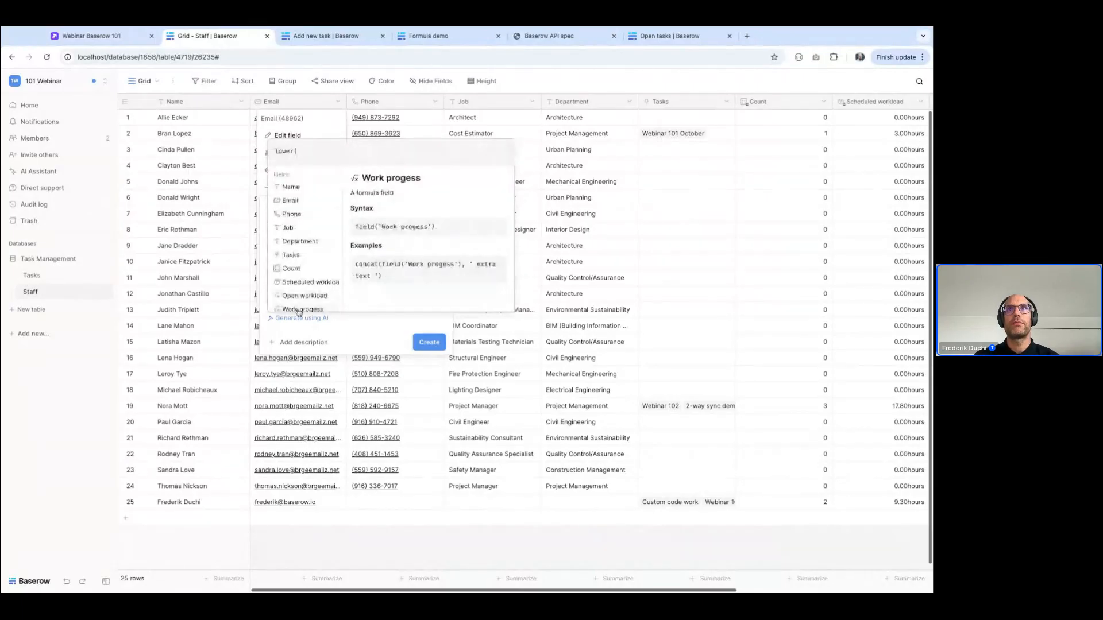
left_click(305, 187)
type(")")
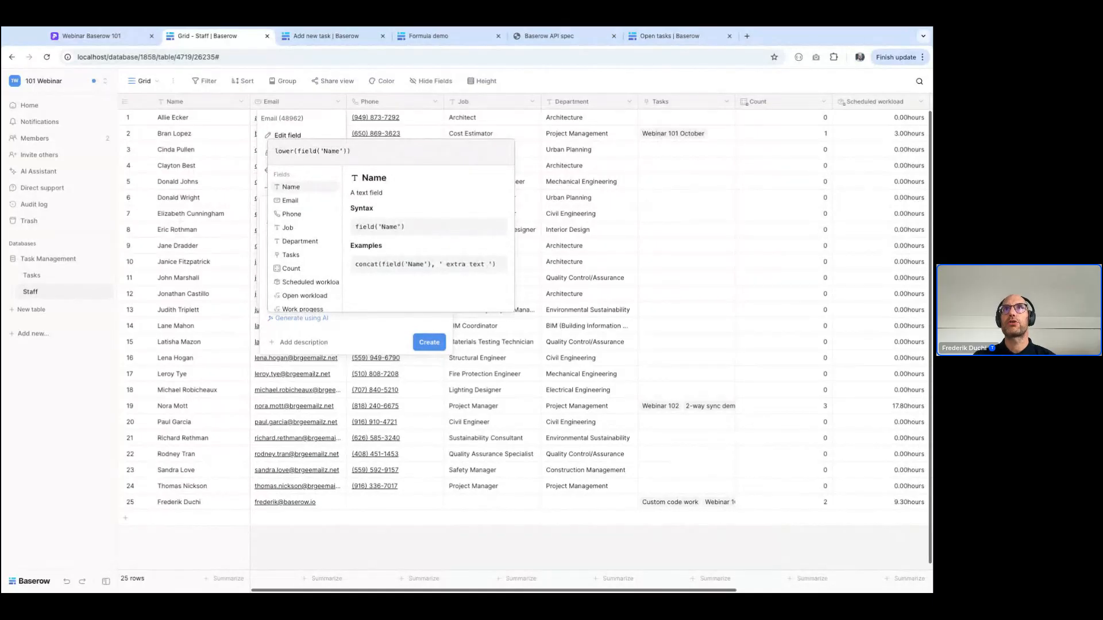
left_click(275, 152)
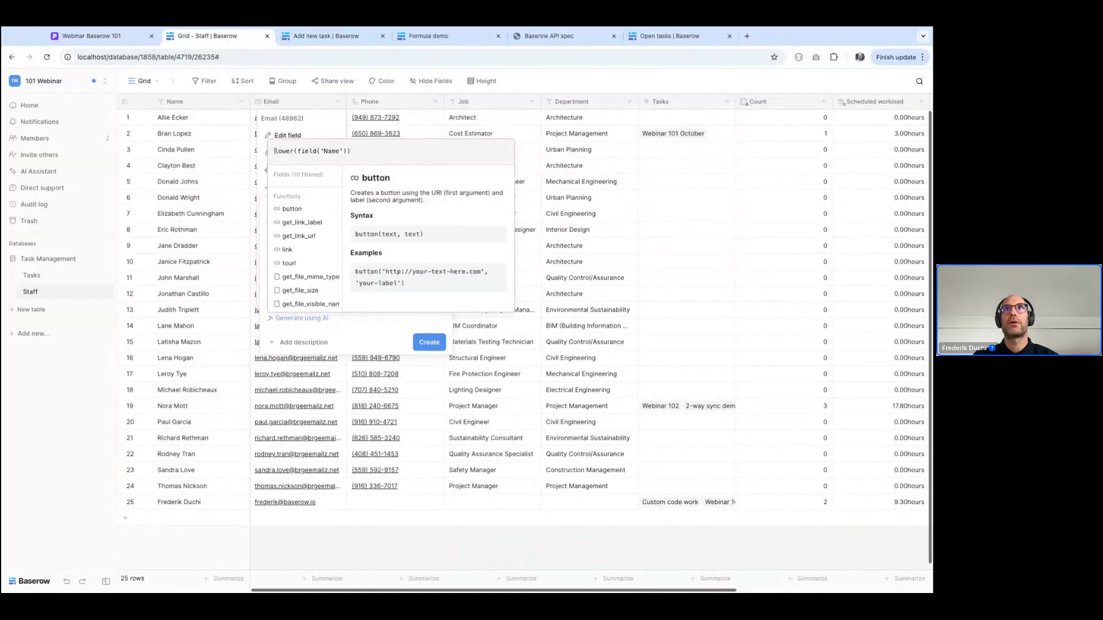
type("replace(")
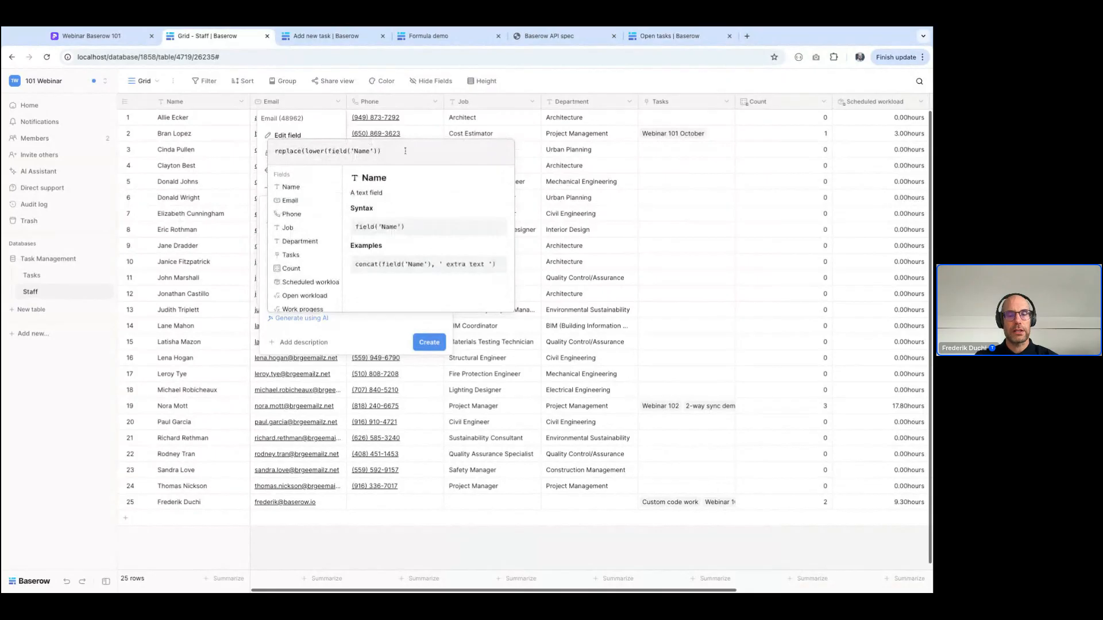
type("','.')")
key("ctrl+a")
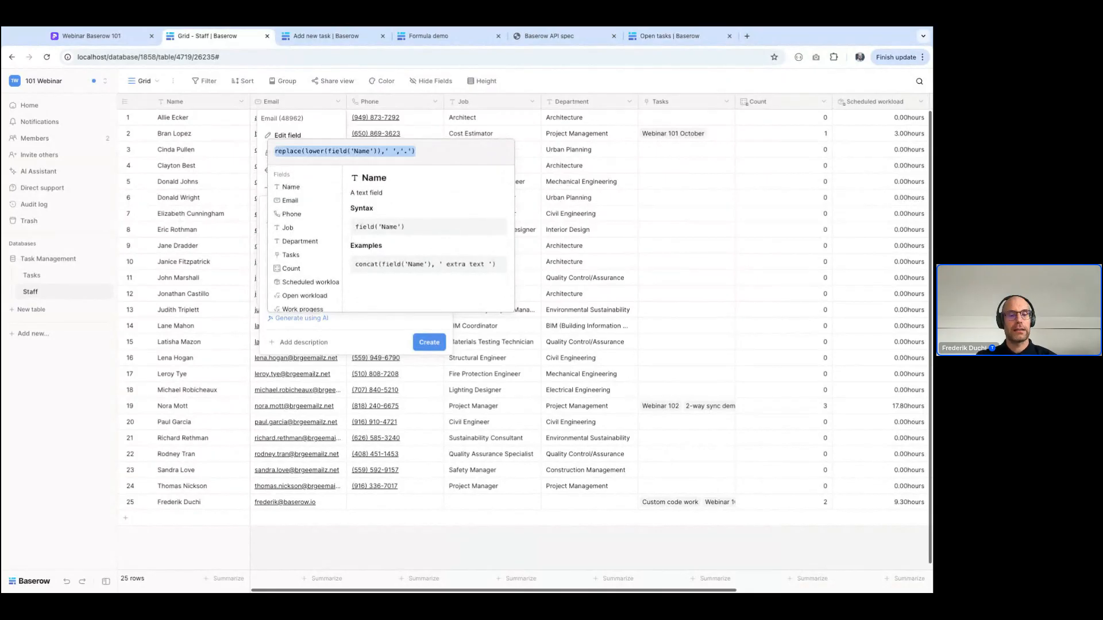
key("Home")
type("concat(")
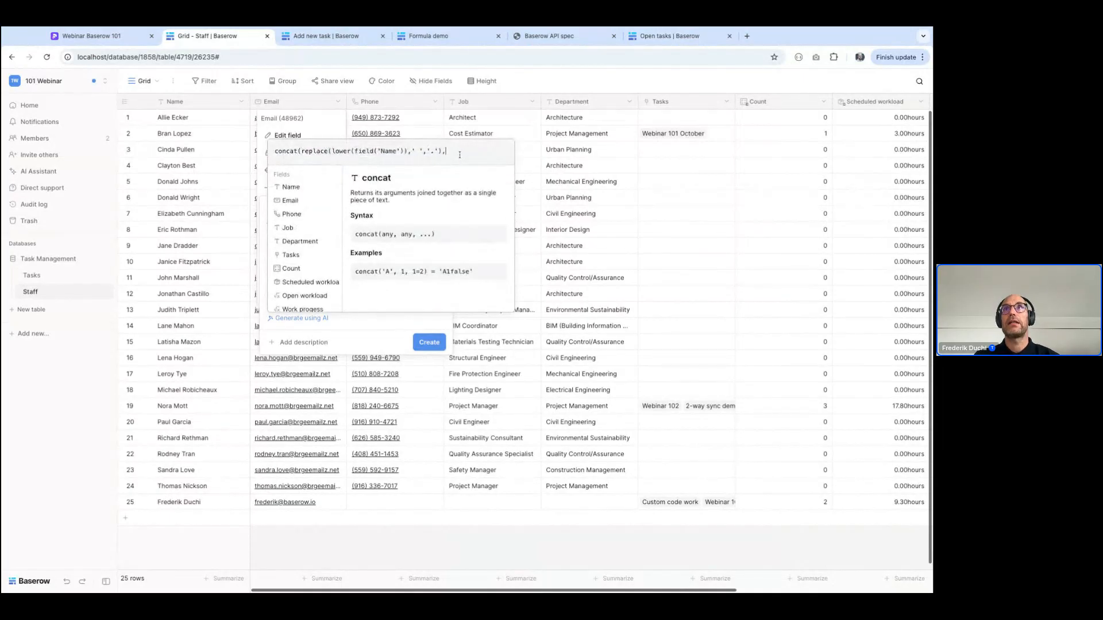
type("'@demo")
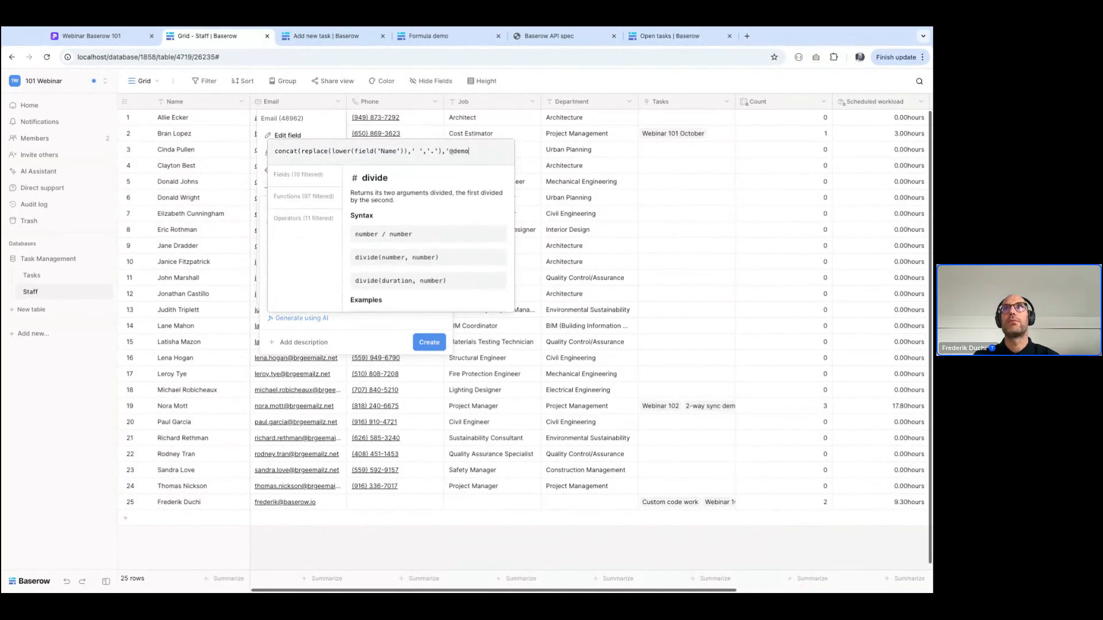
left_click(430, 342)
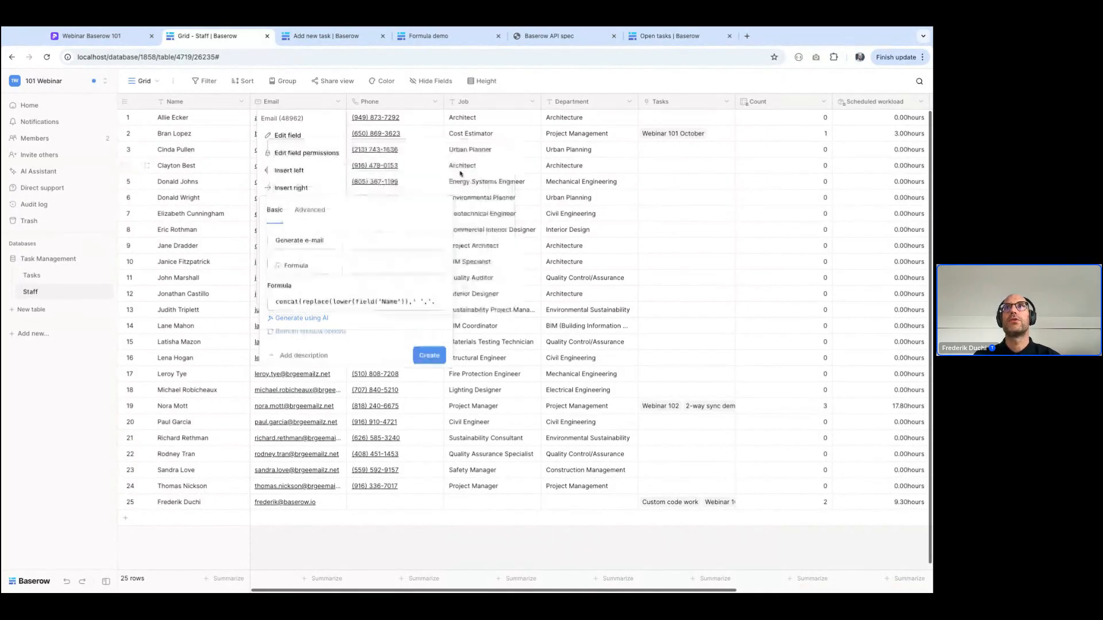
left_click(426, 357)
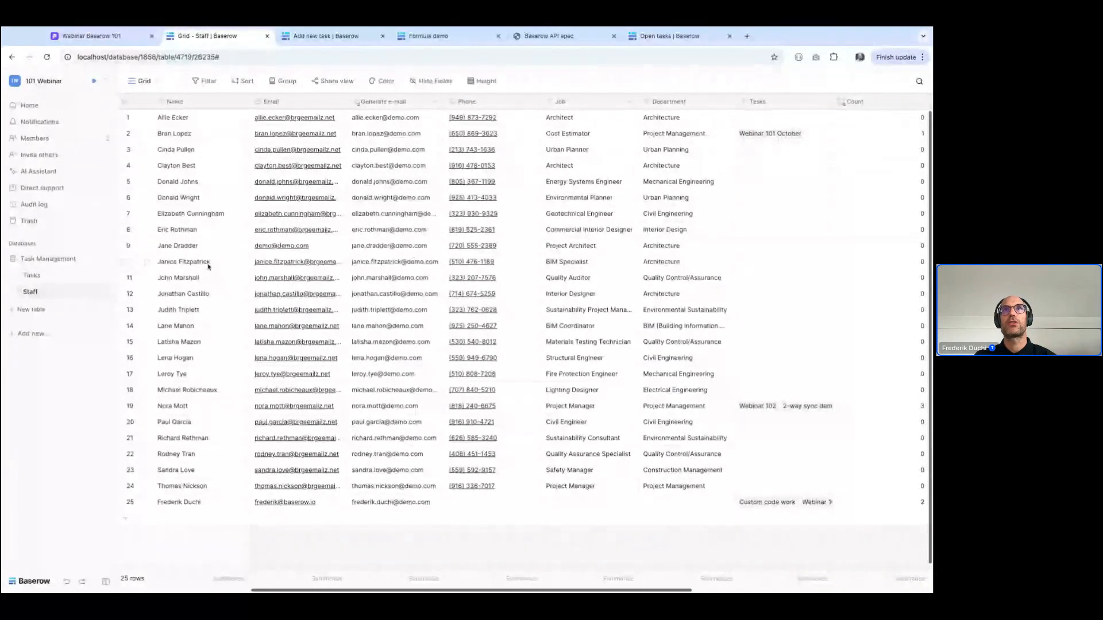
Replace the staff member's name in row 9 with a different full name to test the generated e-mail
left_click(202, 246)
type("John doe")
key("Return")
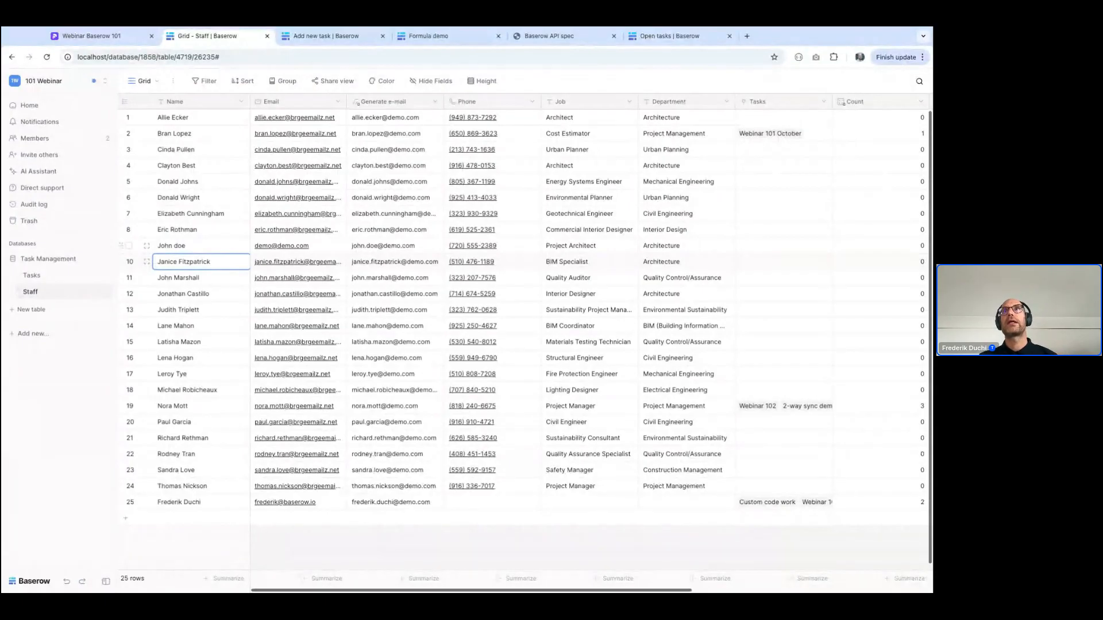
Open the Formula demo template page and read through its description and list of use cases
left_click(428, 39)
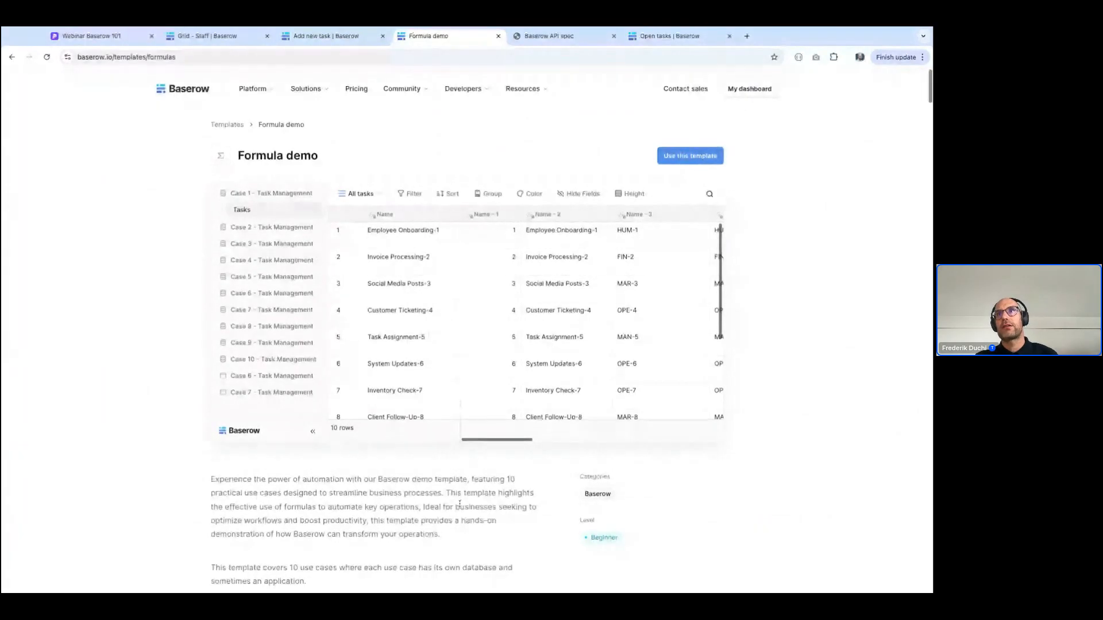
scroll(459, 504, "down", 3)
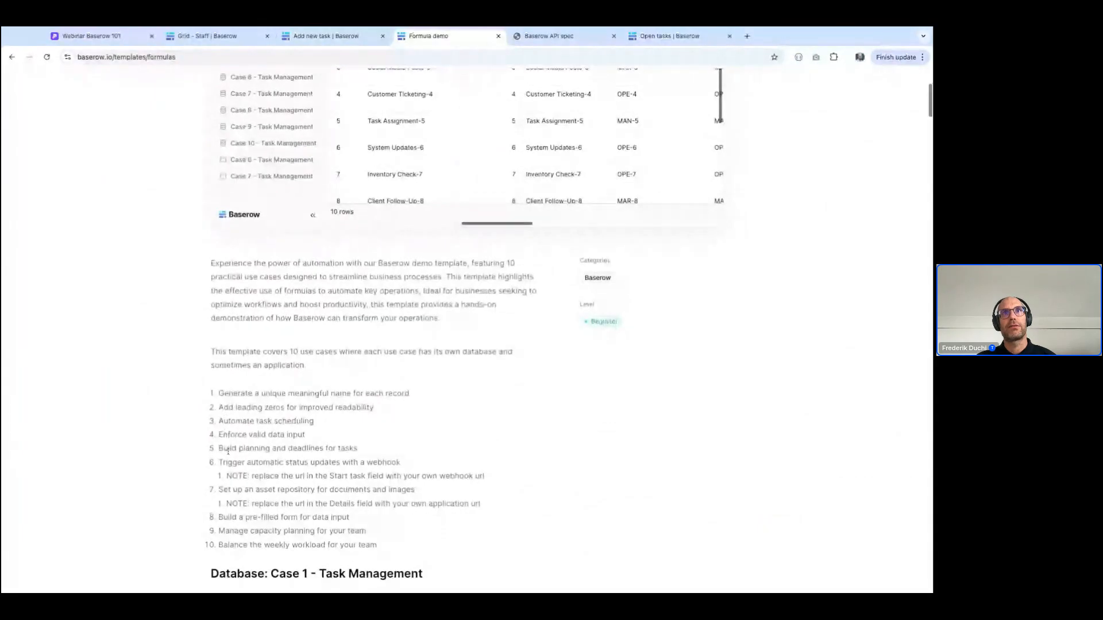
scroll(228, 451, "down", 1)
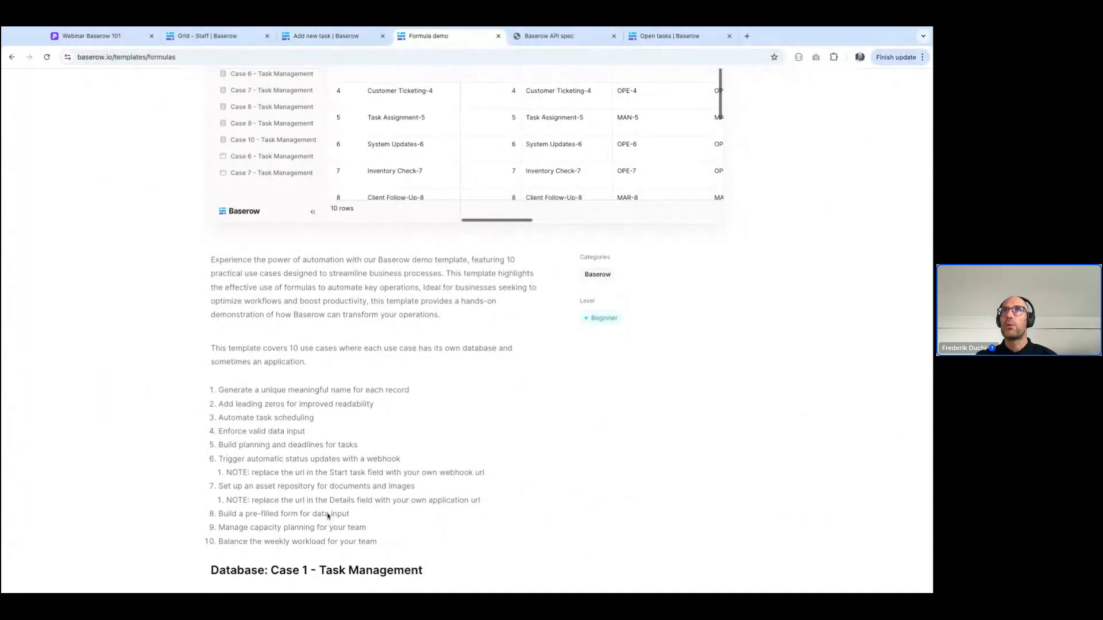
Return to the Staff grid, search the template library for "Task Man", and preview the Task Management template
left_click(237, 47)
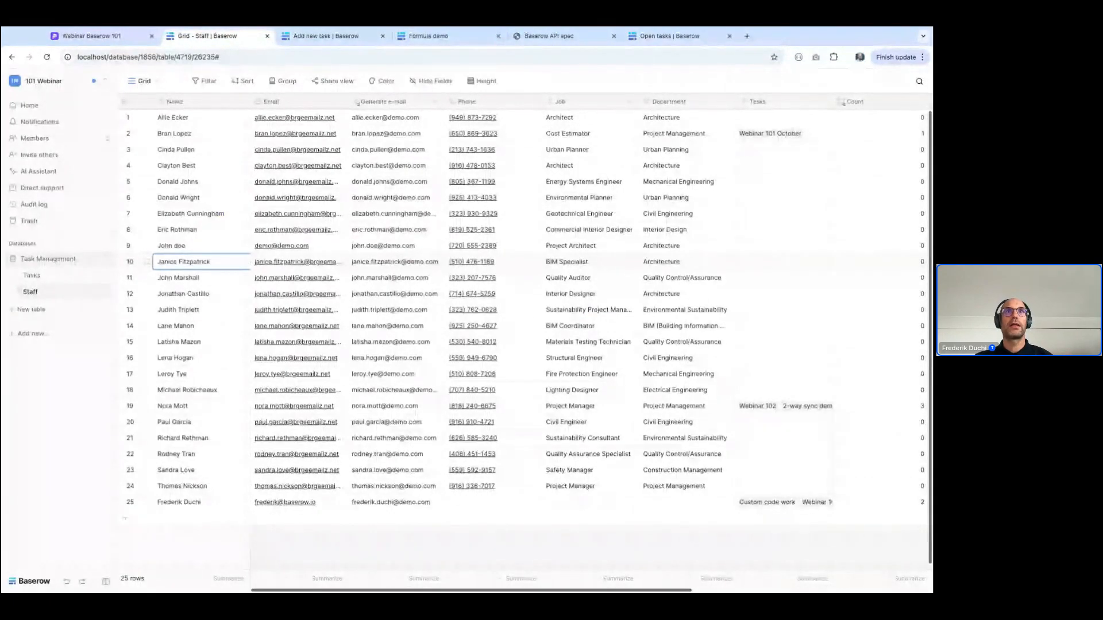
left_click(32, 334)
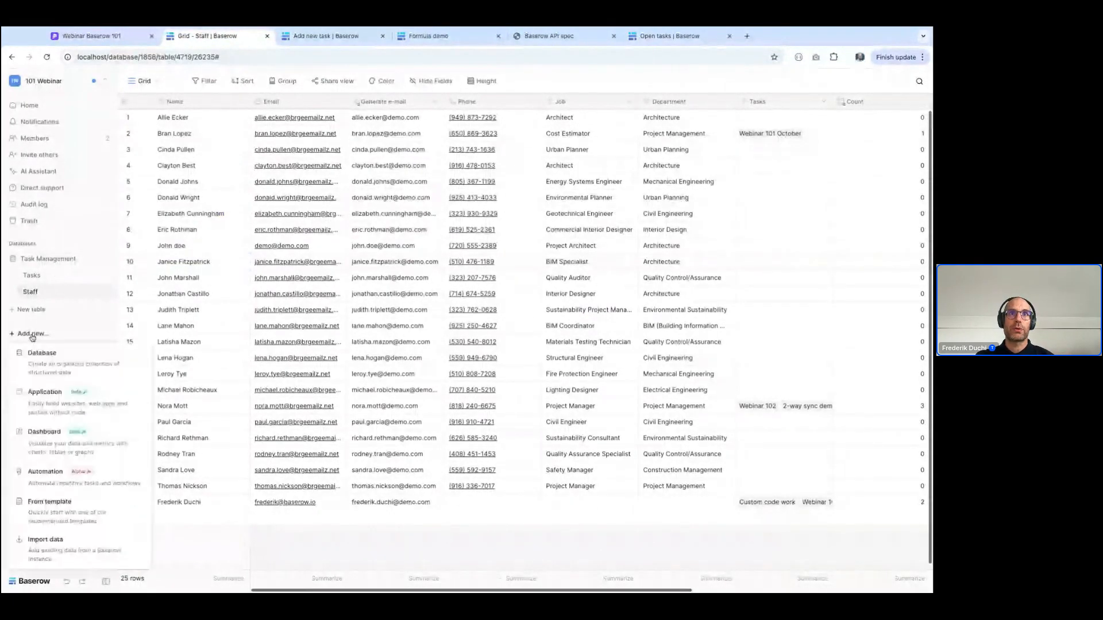
left_click(49, 506)
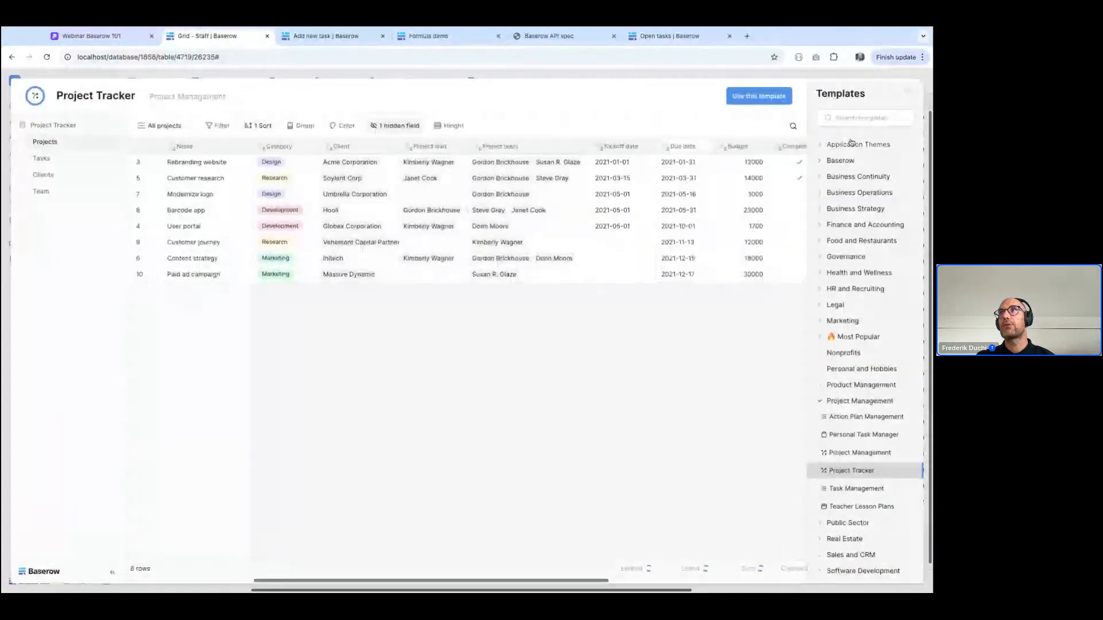
type("Task")
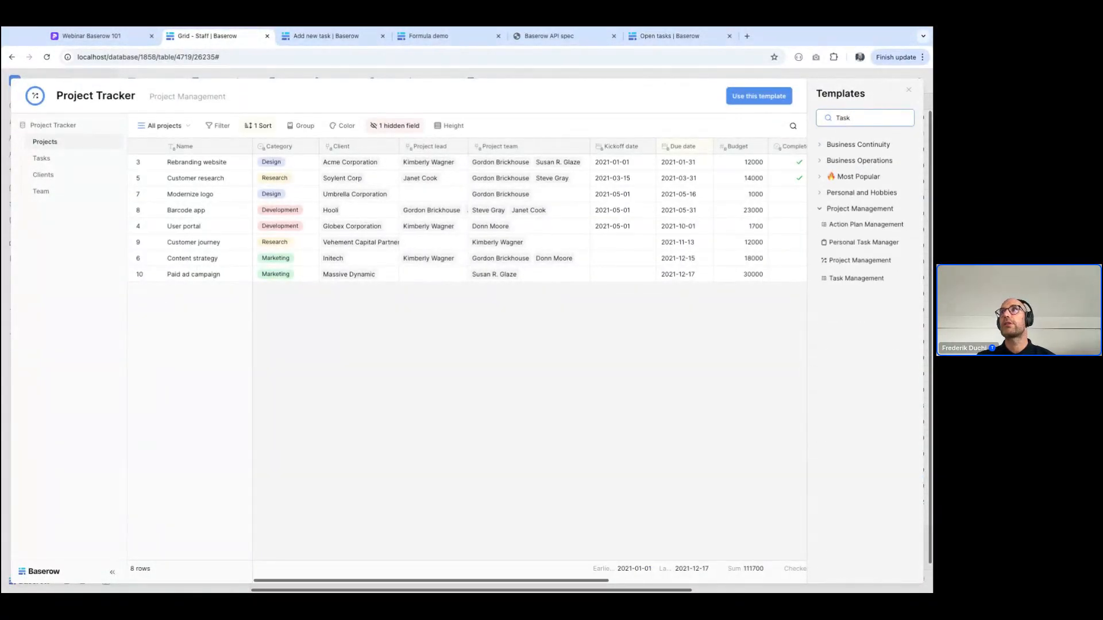
type(" Man")
left_click(856, 246)
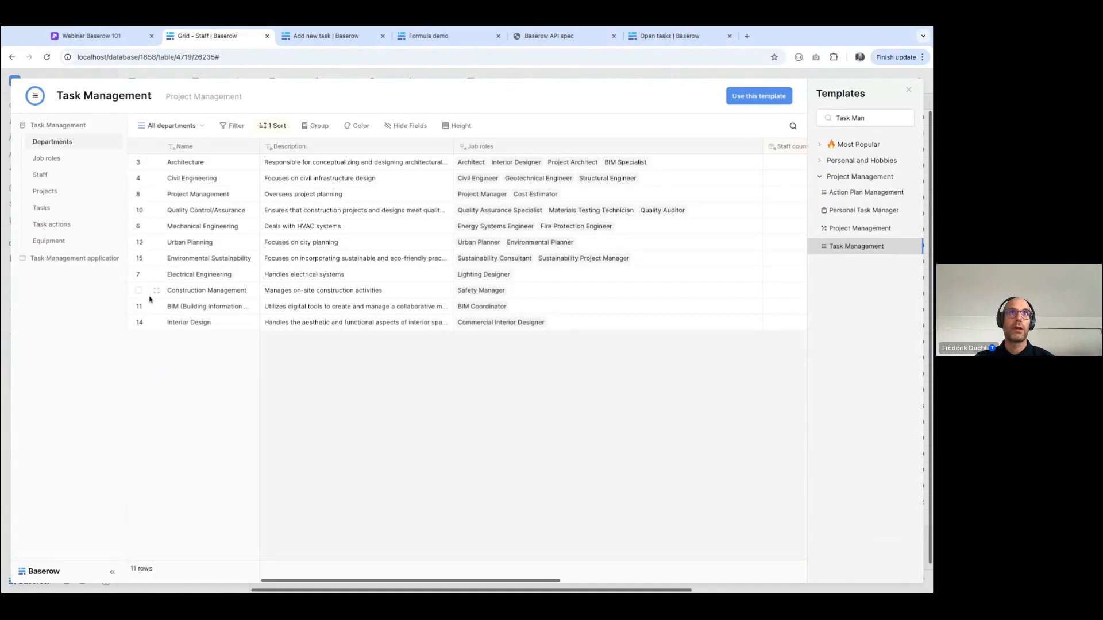
Browse the Tasks, Projects and Staff tables in the Task Management template preview
left_click(46, 211)
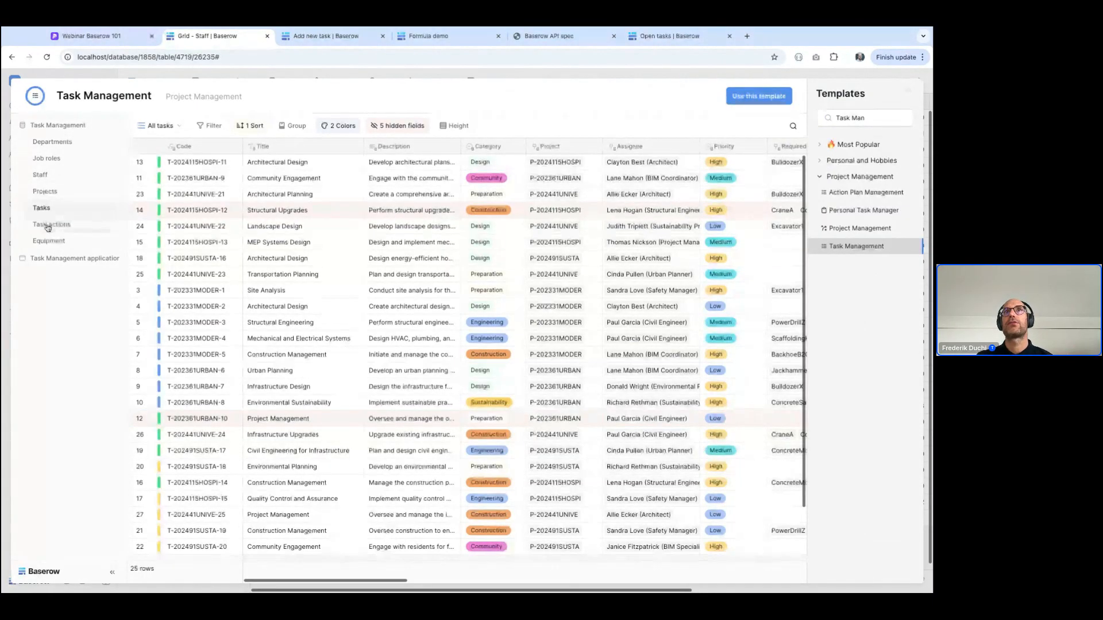
left_click(42, 192)
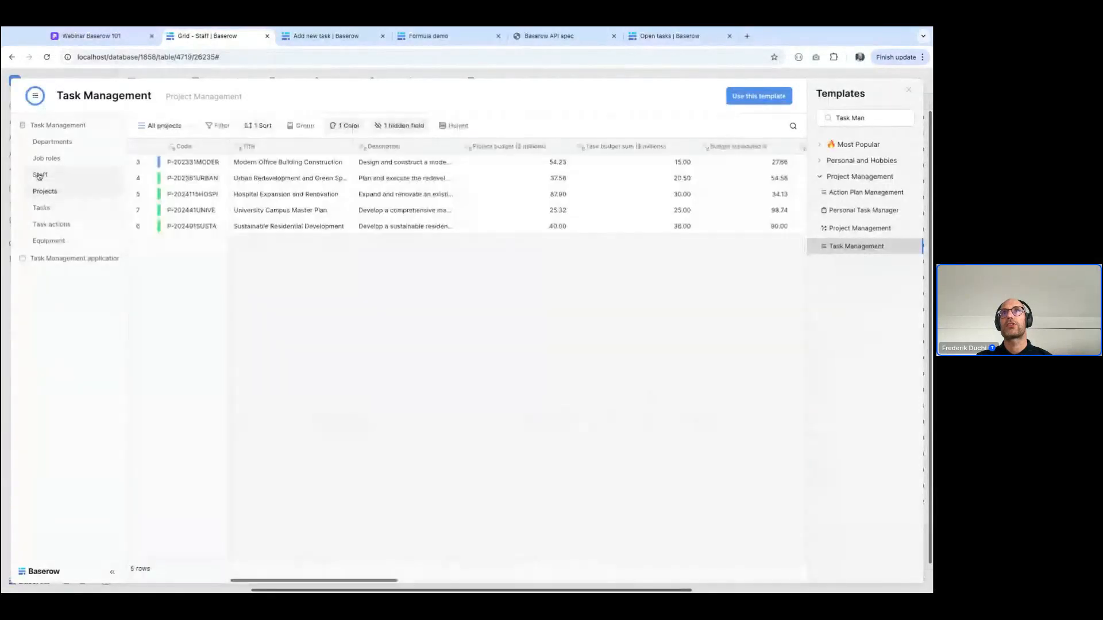
left_click(39, 176)
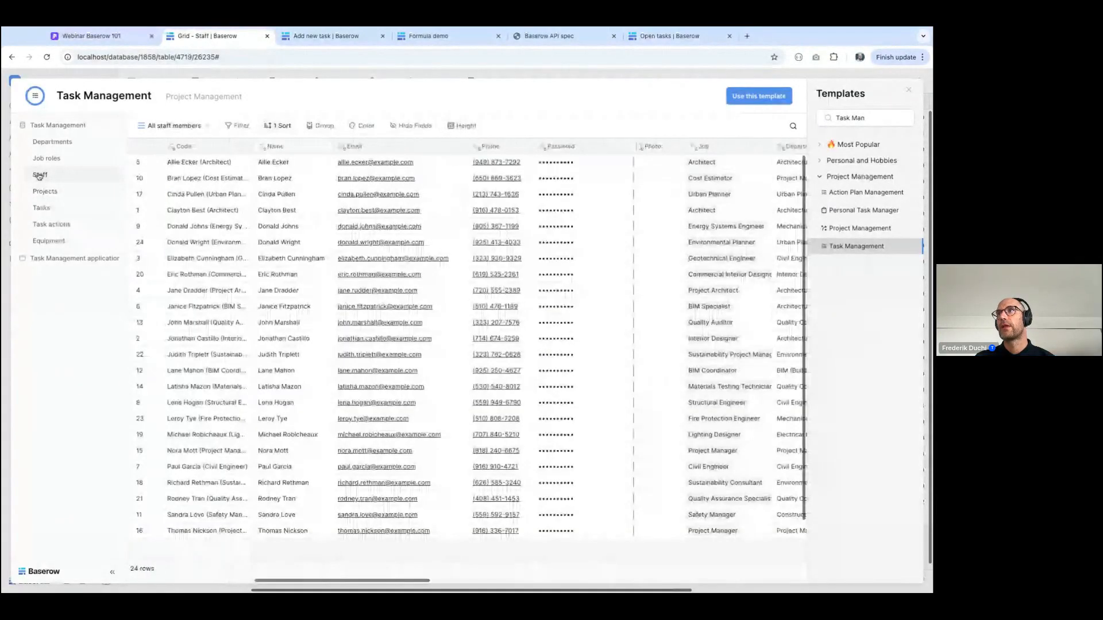
Clear the template search, preview the Advertising Campaigns and Campaign Management templates in the Marketing category, and close the template library
left_click(875, 117)
key("ctrl+a")
key("BackSpace")
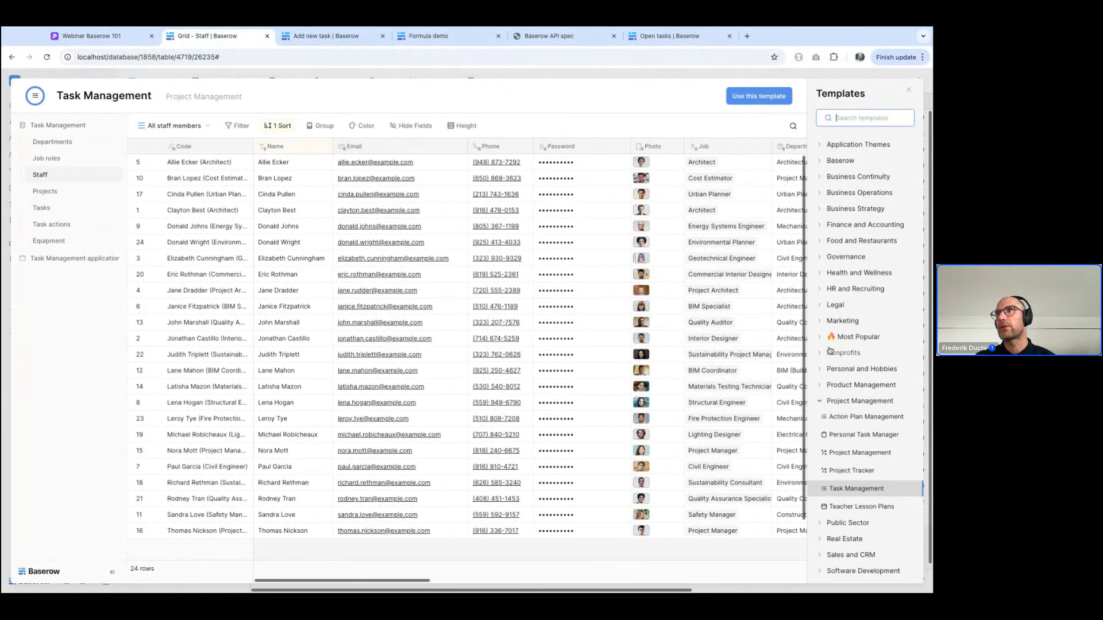
left_click(825, 322)
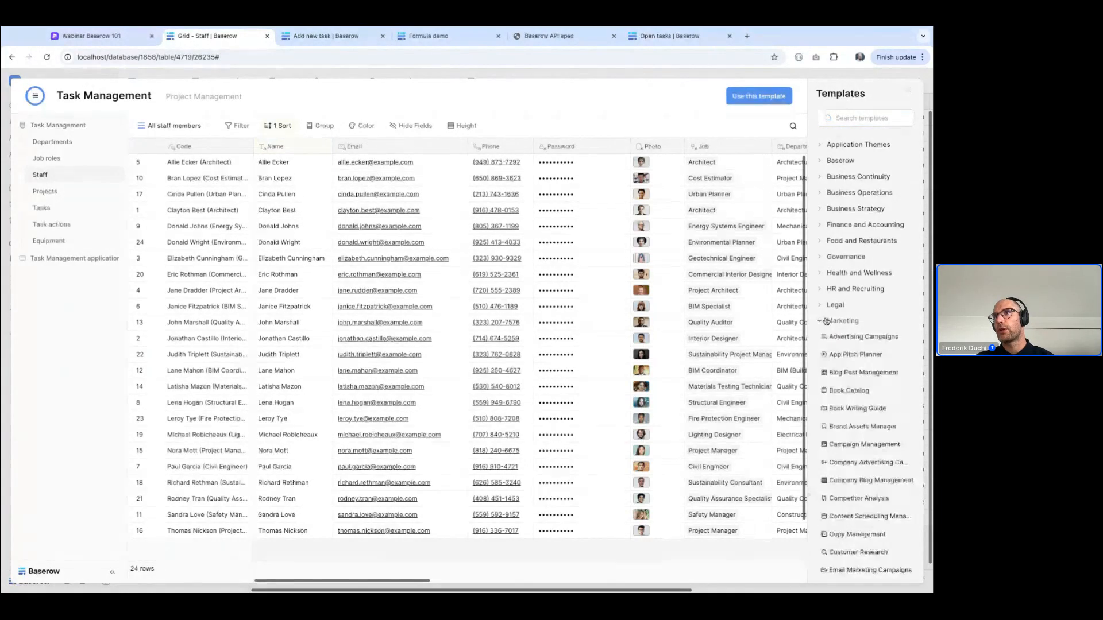
left_click(845, 335)
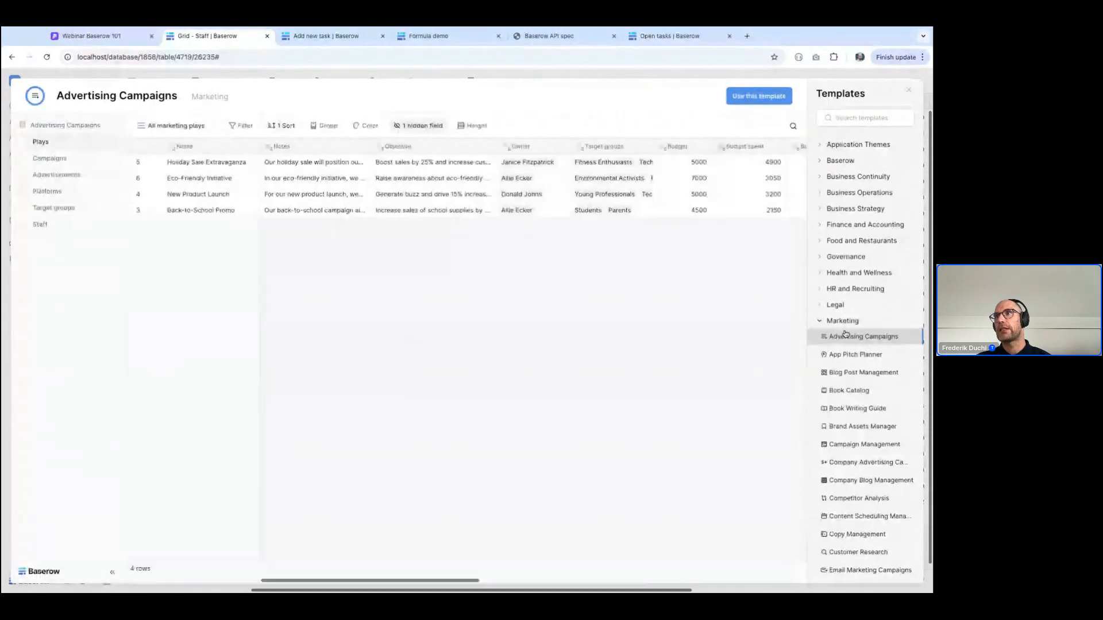
left_click(863, 444)
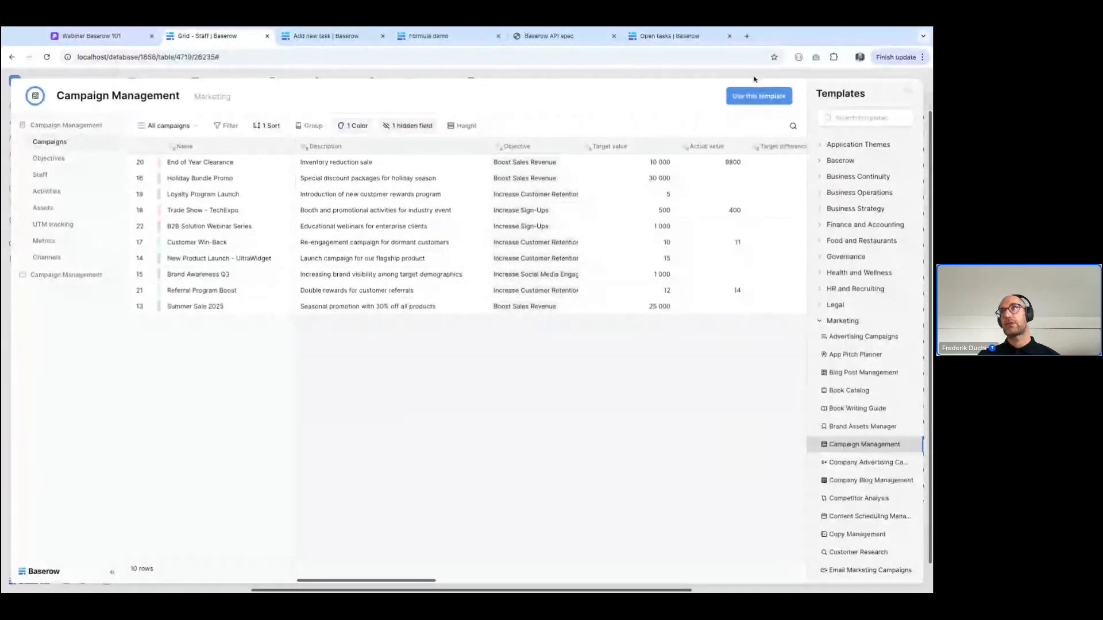
left_click(909, 91)
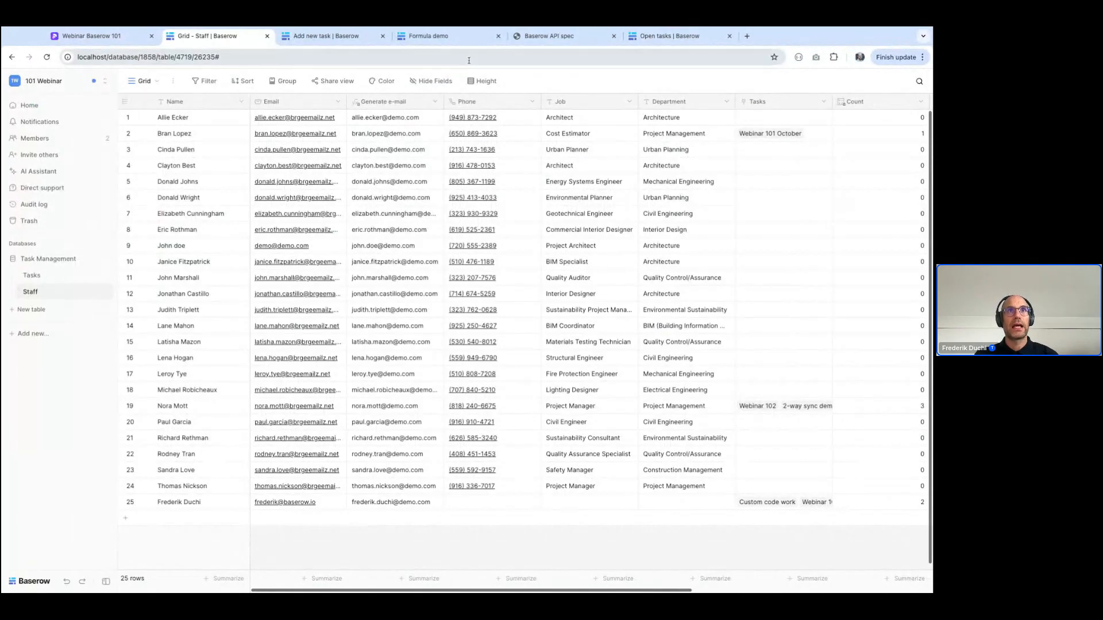
Visit the Tasks table, and examine the Demo member's role in the 101 Webinar workspace's member list
left_click(34, 275)
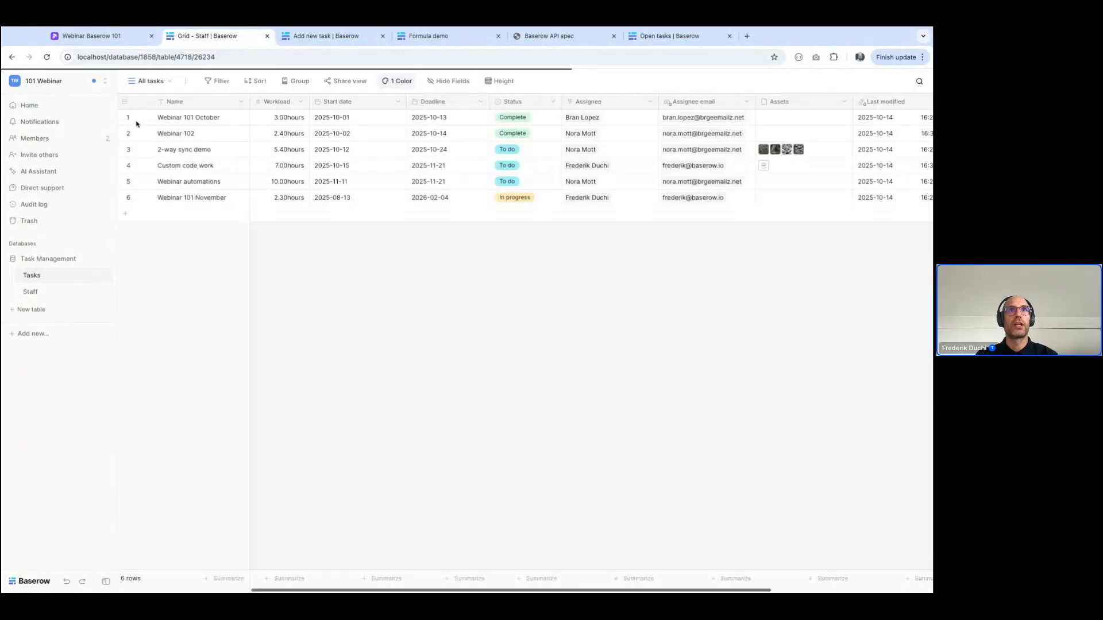
left_click(151, 80)
left_click(30, 138)
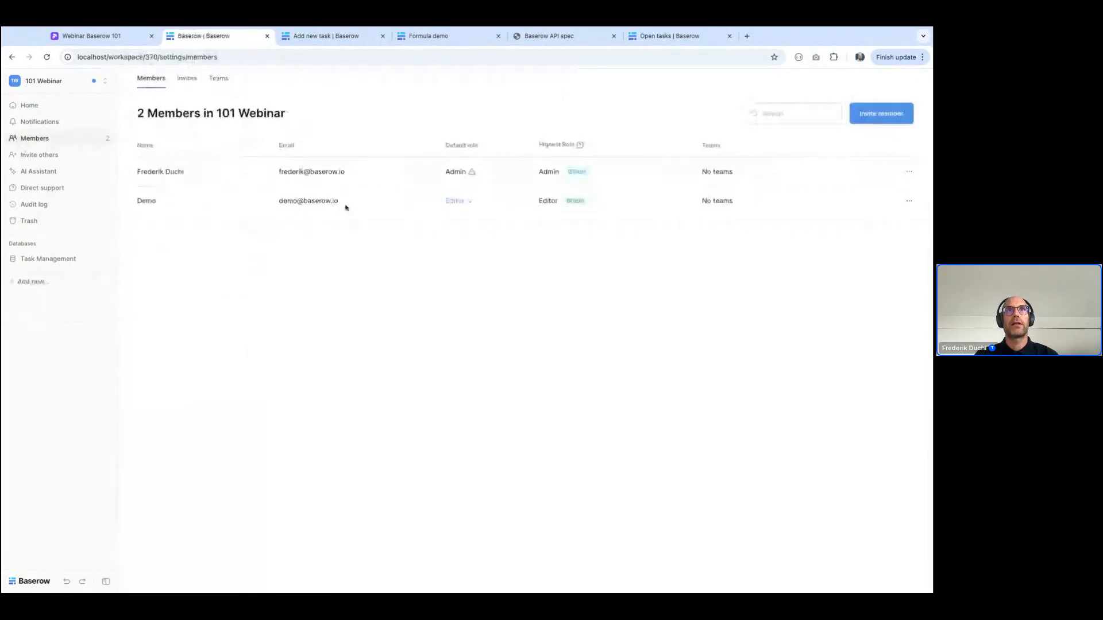
double_click(140, 201)
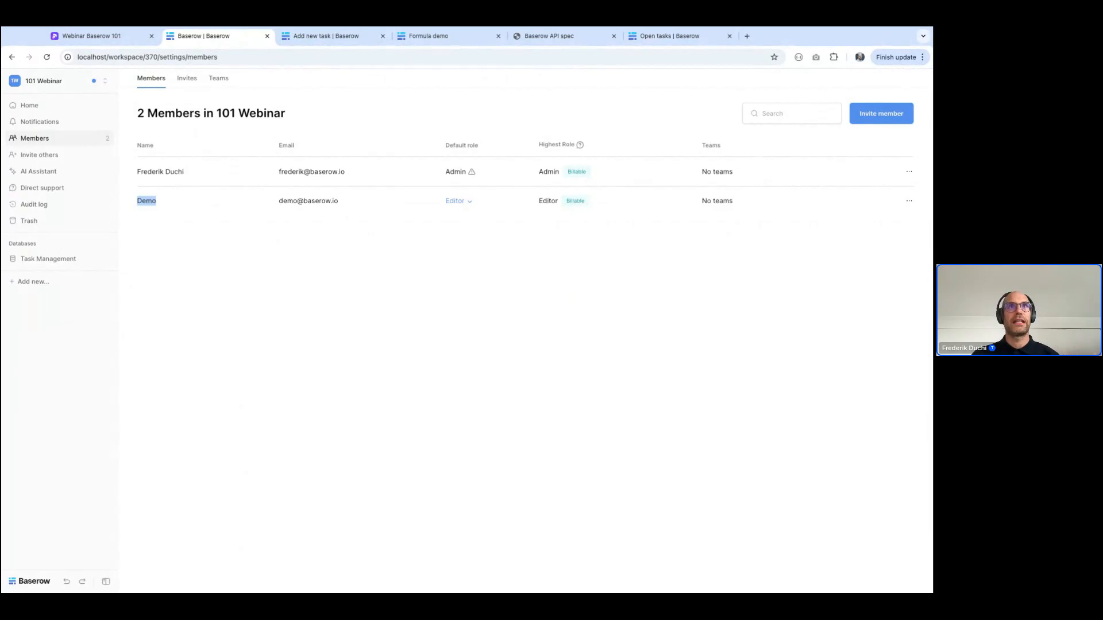
Try to impersonate the Demo user from the all-users list in the admin tools
left_click(60, 84)
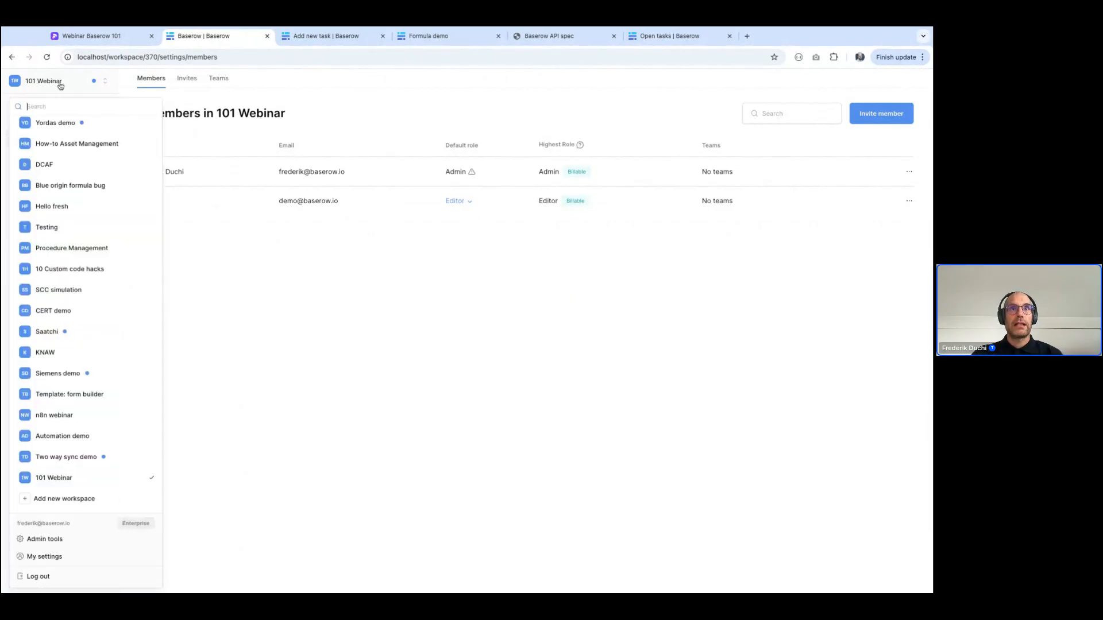
left_click(33, 540)
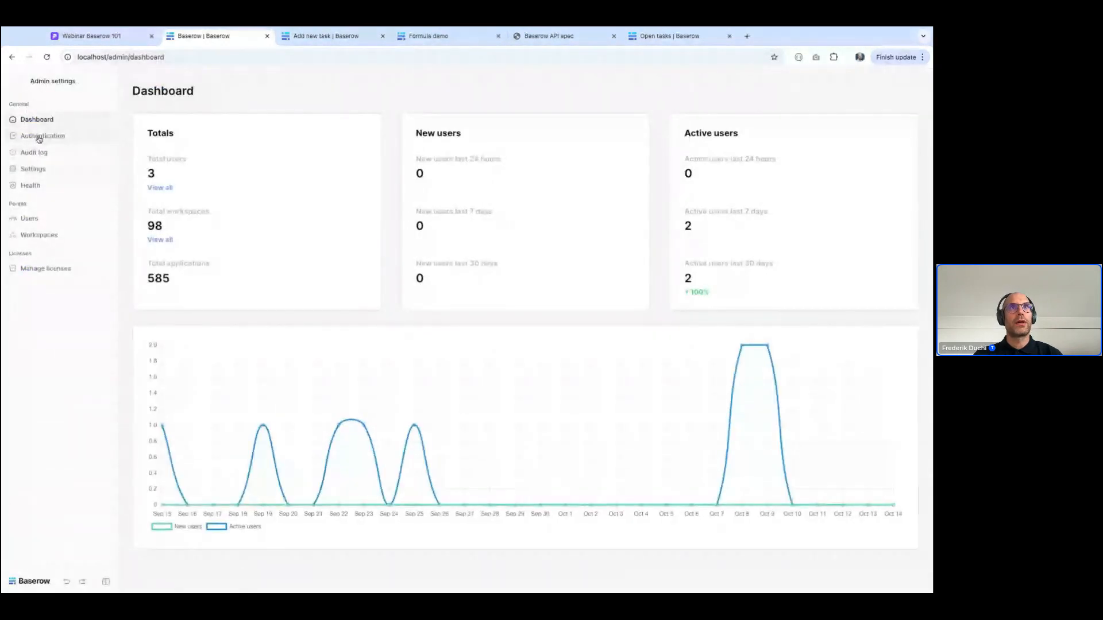
left_click(31, 221)
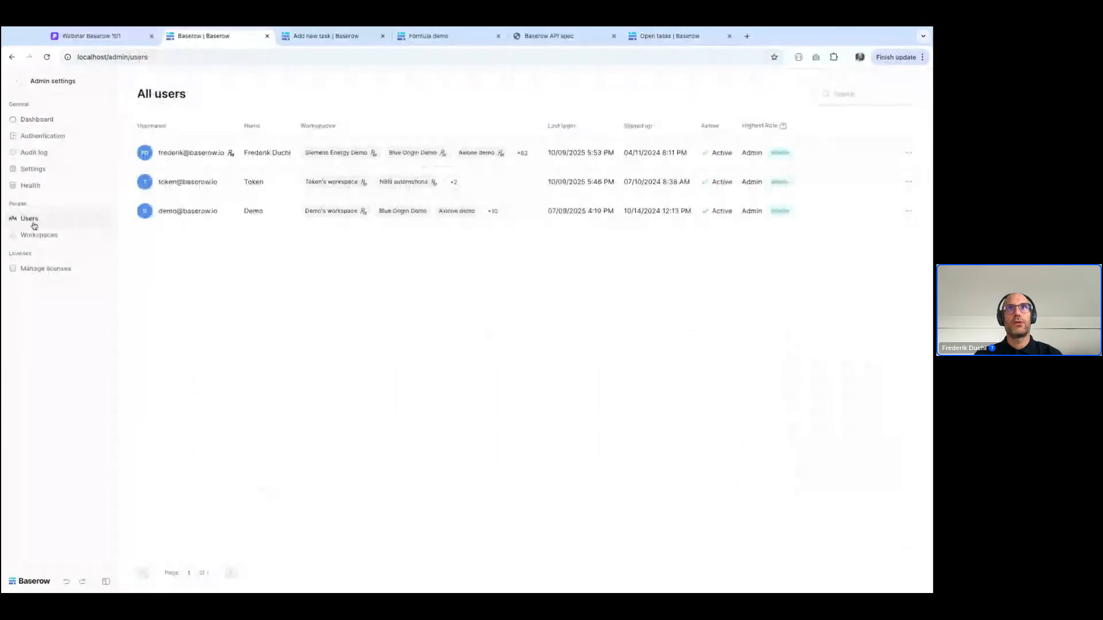
left_click(910, 213)
left_click(875, 296)
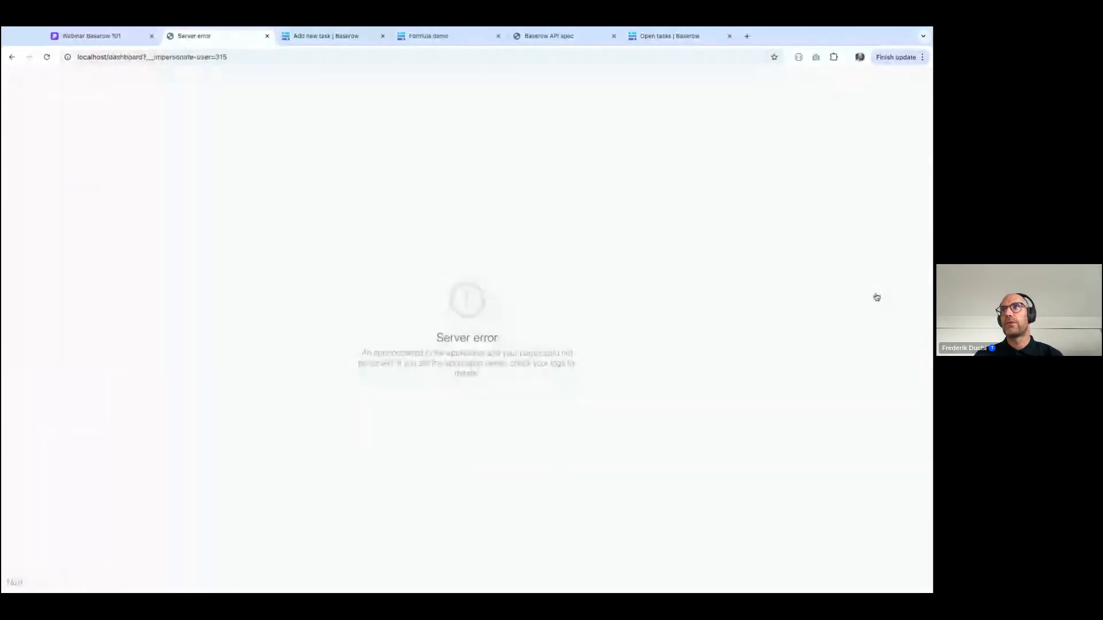
Reload the impersonation page and go to the localhost address to reach the login form
left_click(47, 57)
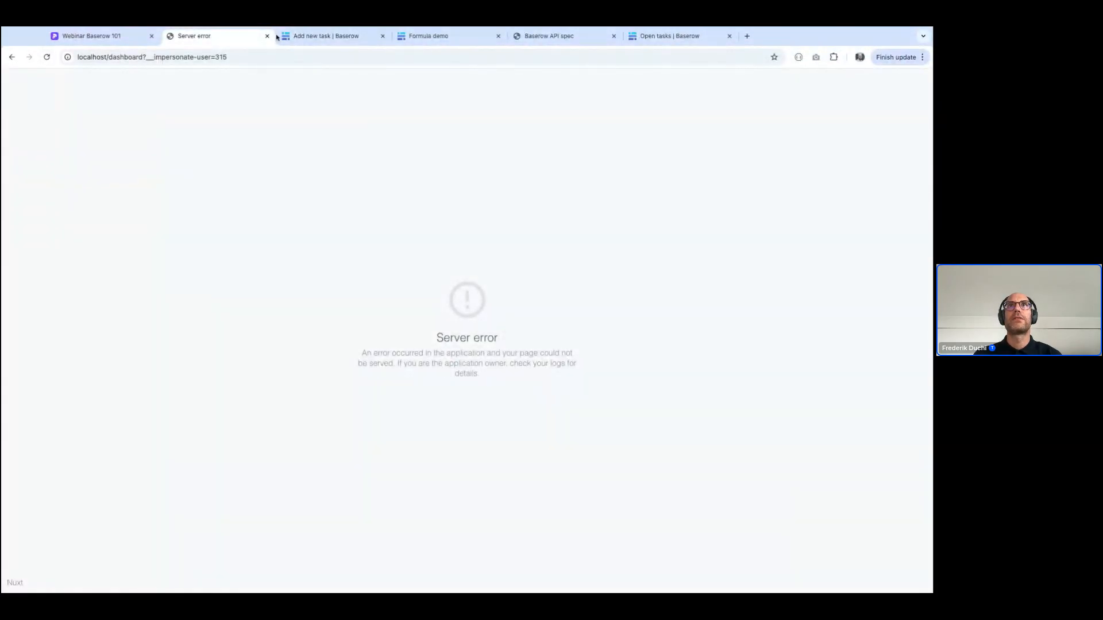
left_click(227, 57)
type("loca")
key("Return")
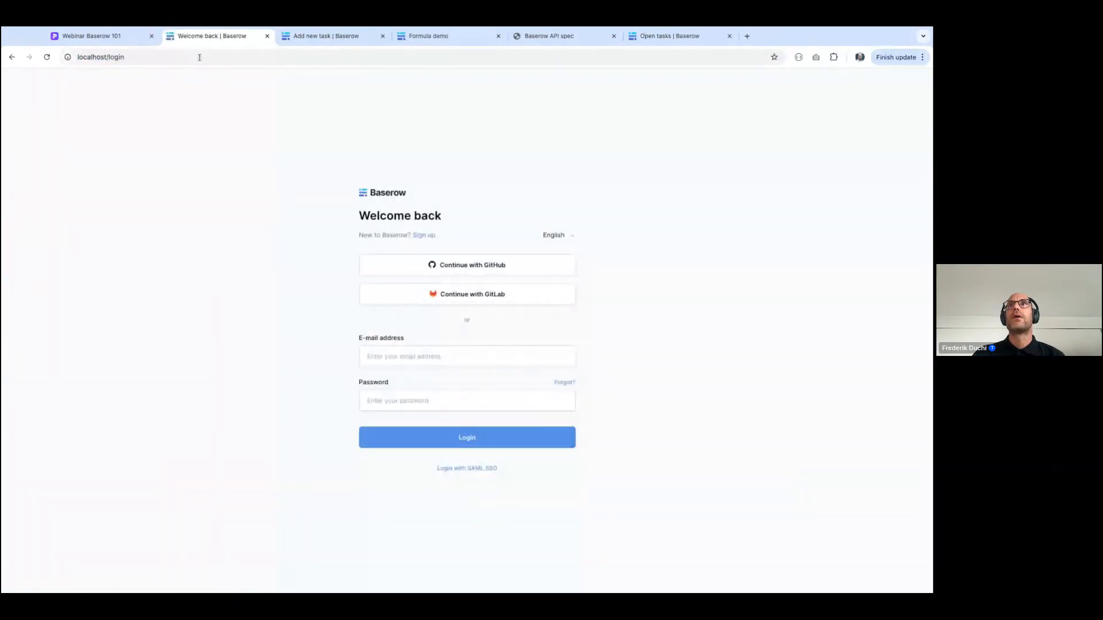
Log in with the administrator's e-mail address and the account password
left_click(408, 354)
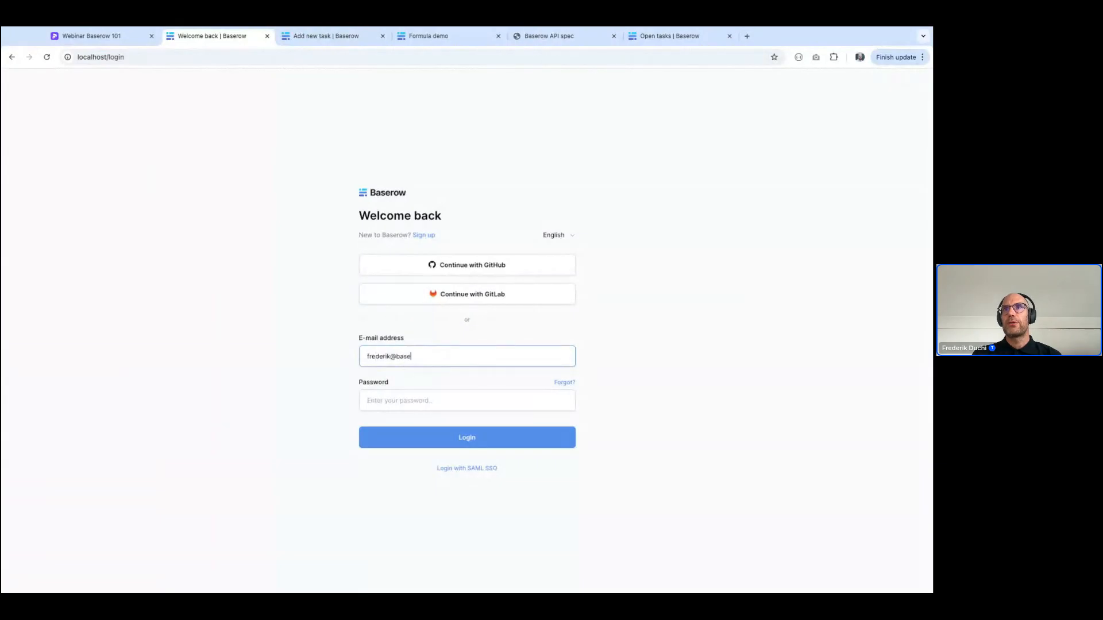
key("Tab")
type("•••")
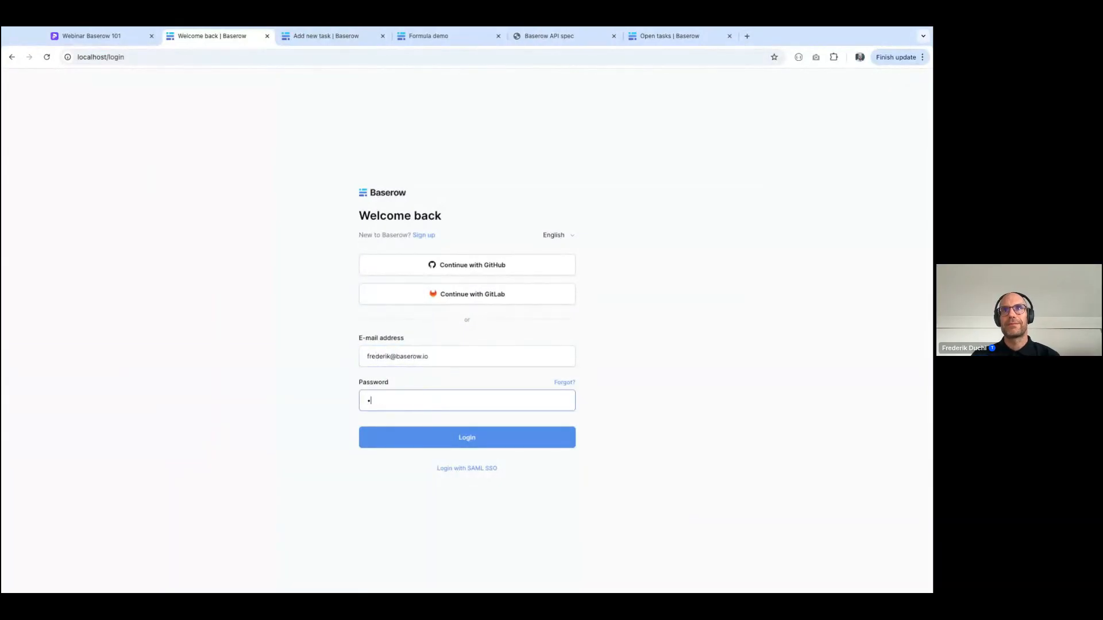
type("•••••••••••")
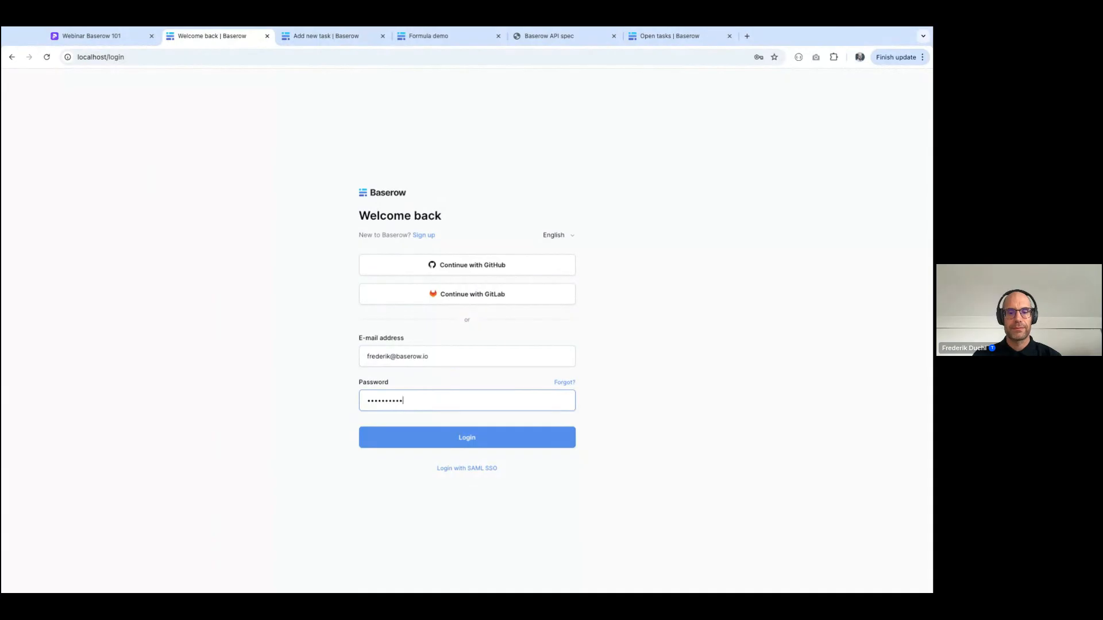
type("••")
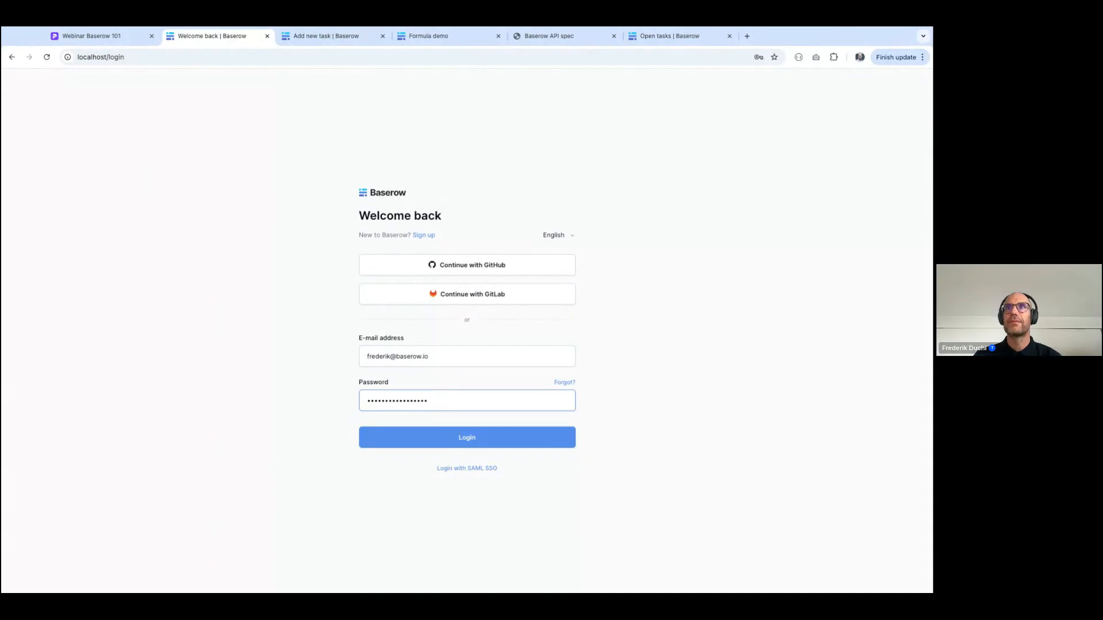
key("Return")
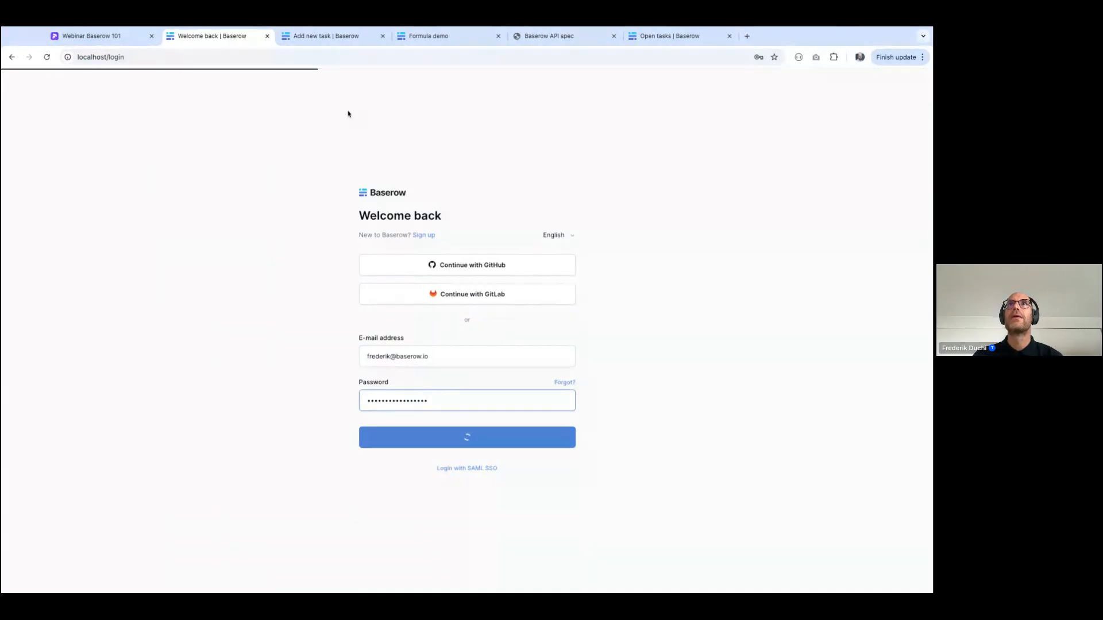
Impersonate the Demo user from the all-users list in the admin tools
left_click(51, 85)
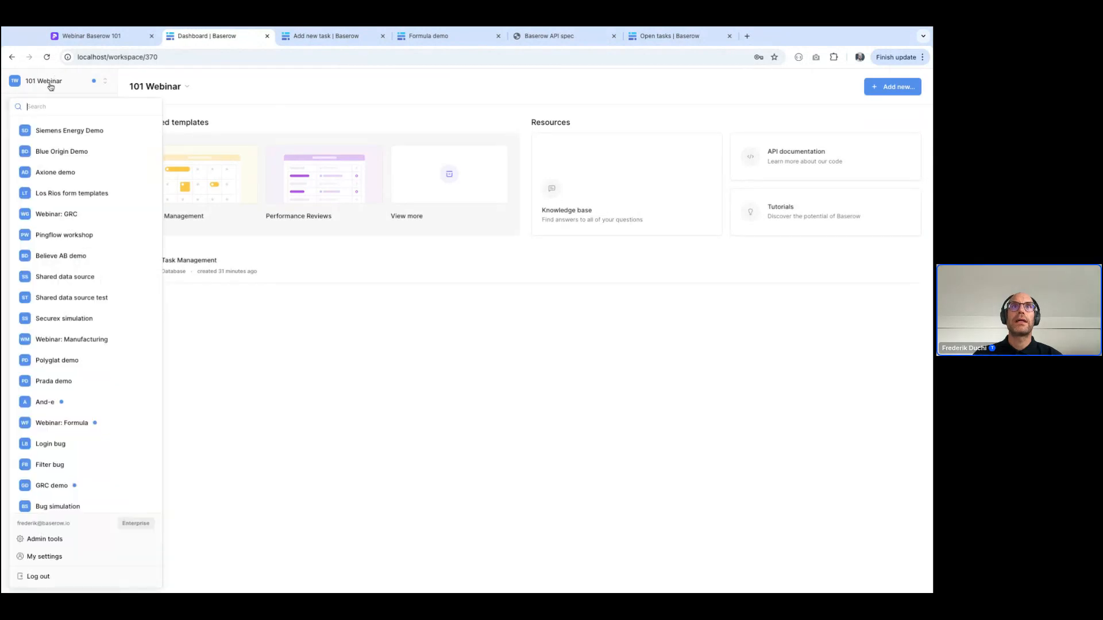
left_click(45, 540)
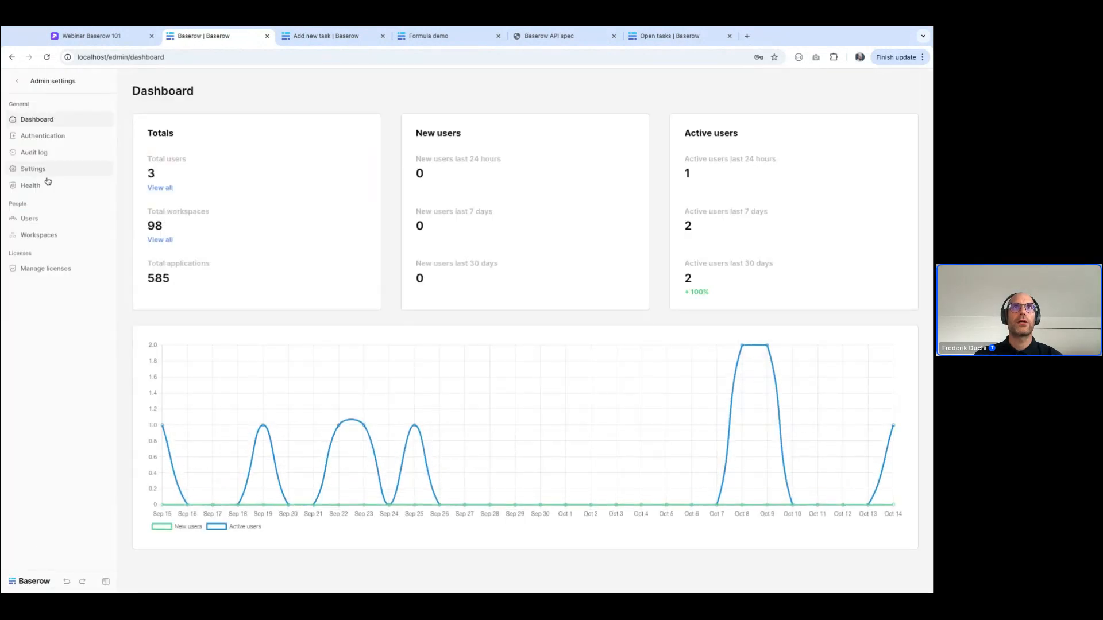
left_click(29, 218)
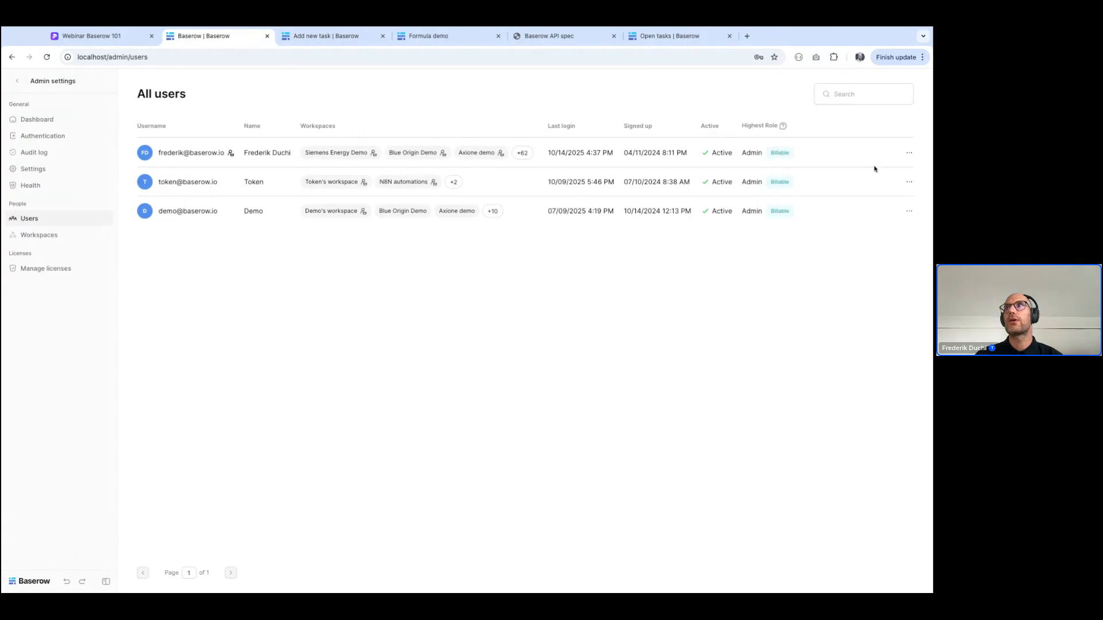
left_click(909, 210)
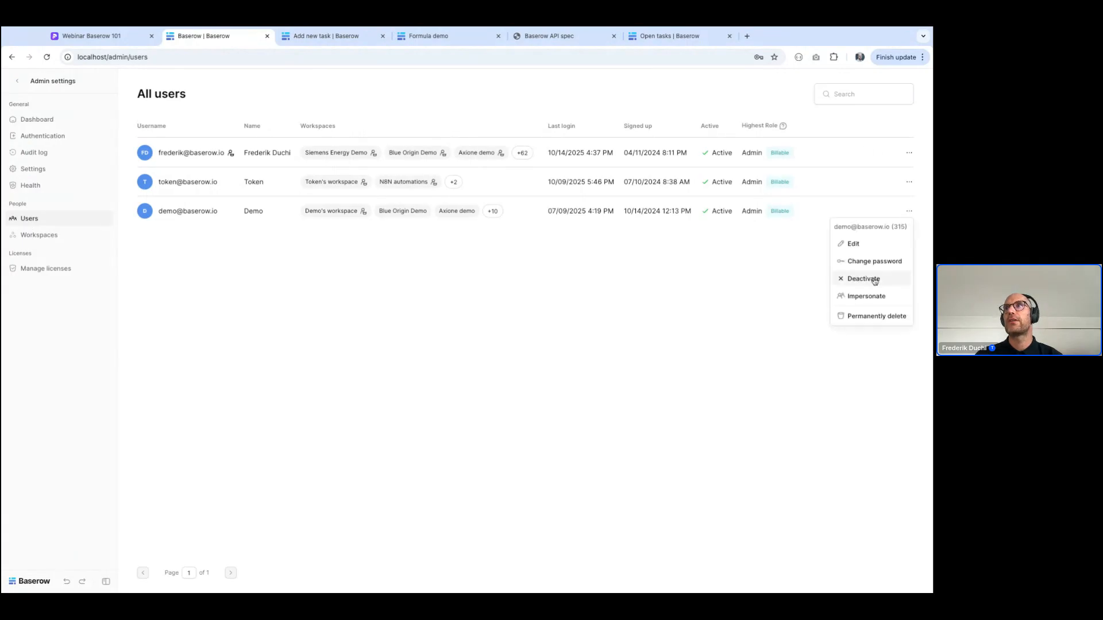
left_click(842, 296)
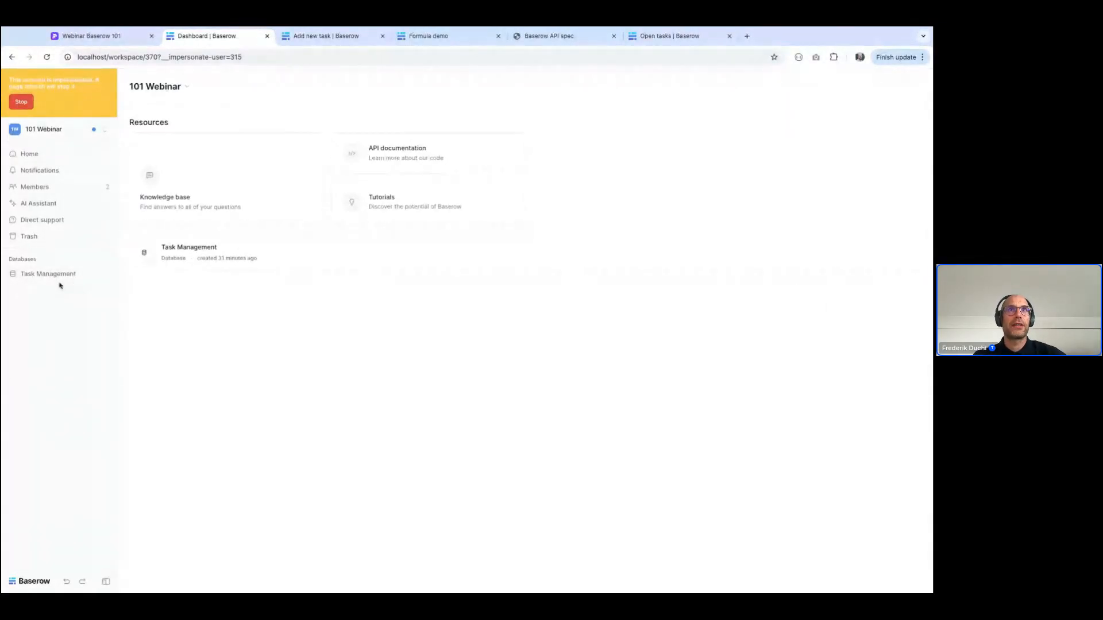
Open the Tasks table in the Task Management database and try editing the "Webinar automations" task name, cancelling the edit
left_click(37, 274)
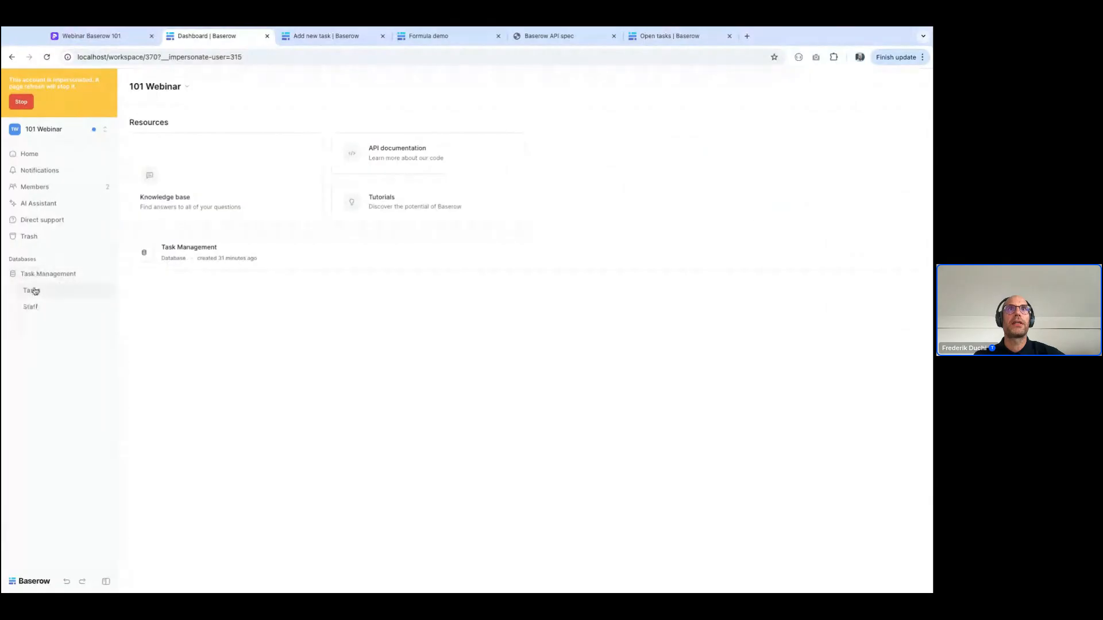
left_click(32, 289)
double_click(191, 181)
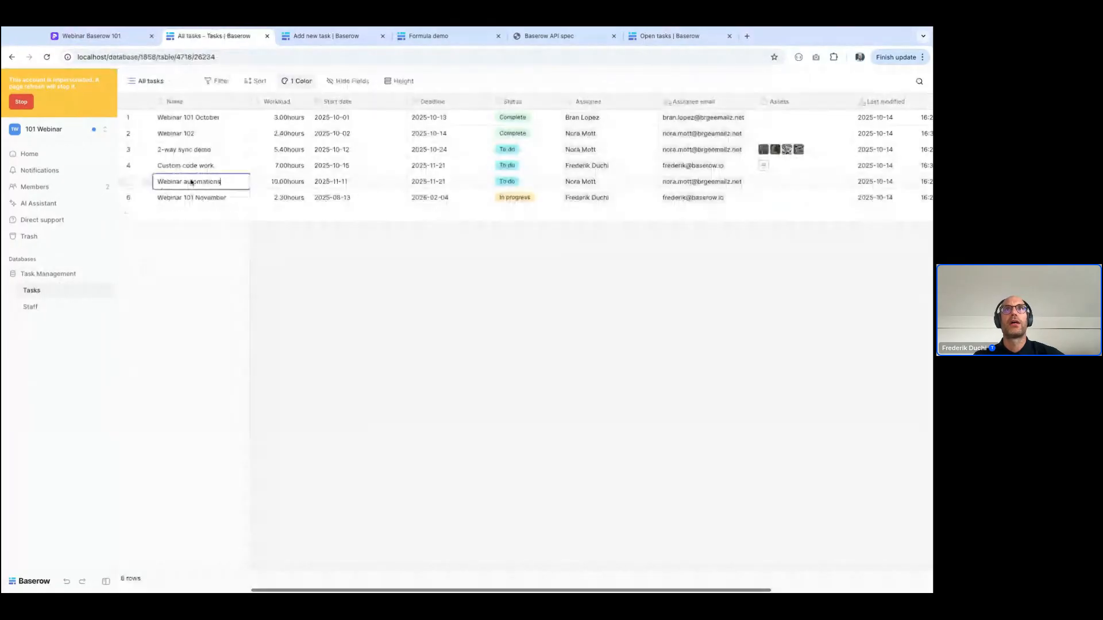
type("c")
key("Escape")
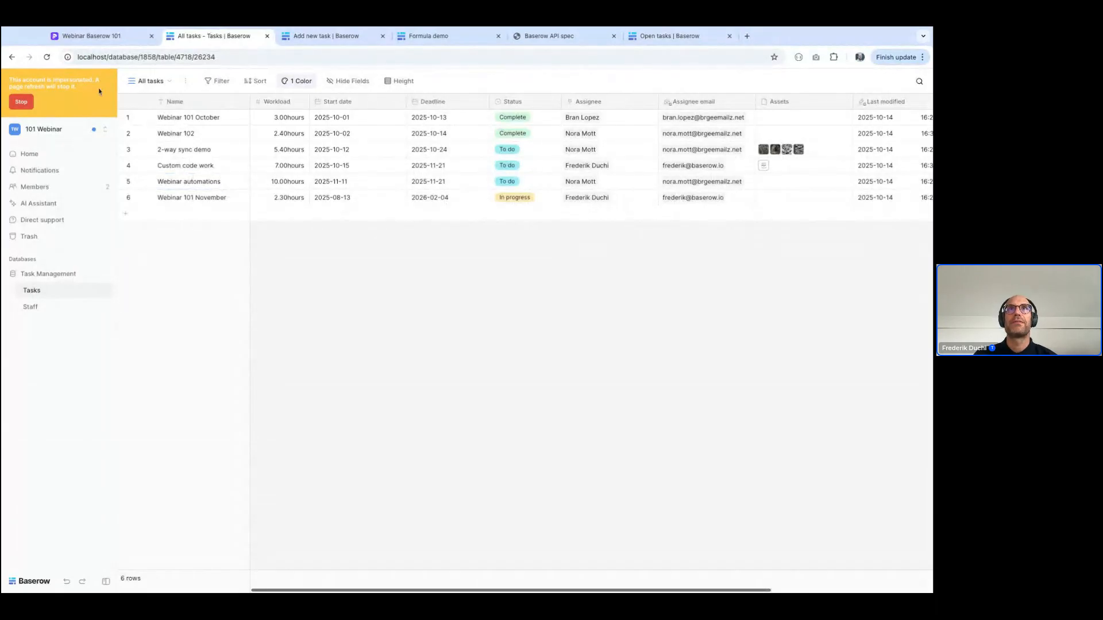
Review the Tasks table's views and start a new grid view to examine which "Who can edit" options Demo has
left_click(153, 81)
left_click(485, 381)
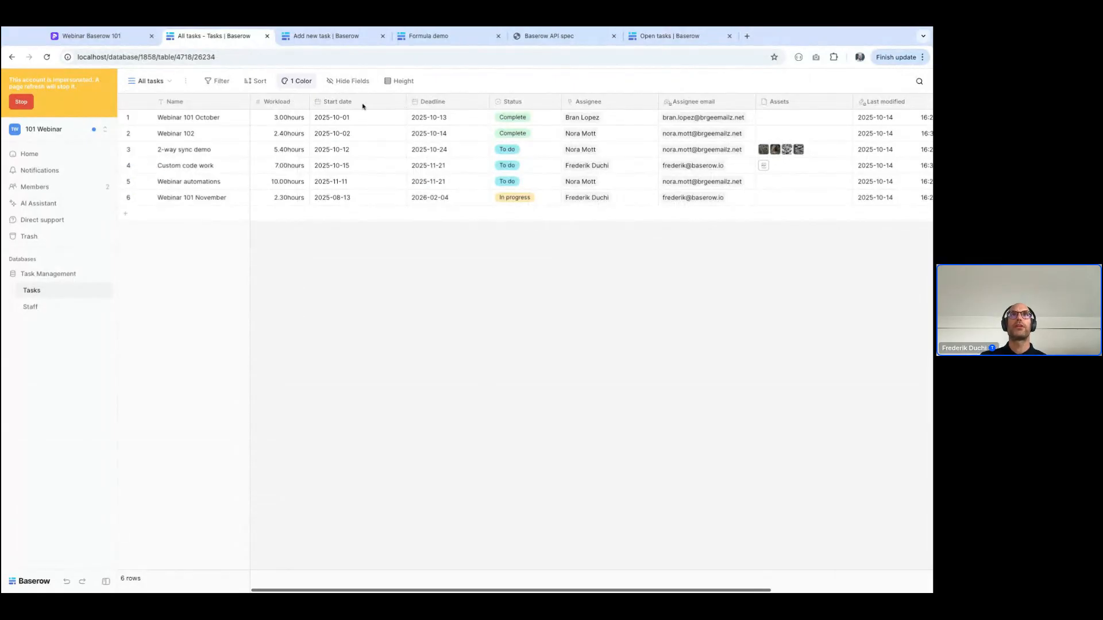
left_click(153, 81)
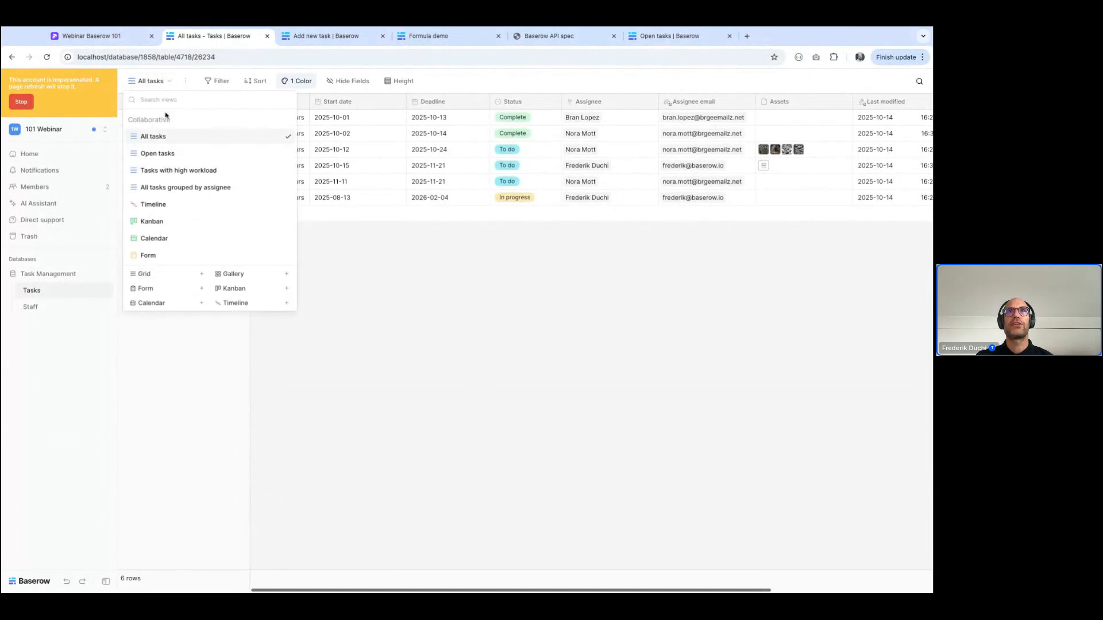
left_click(156, 278)
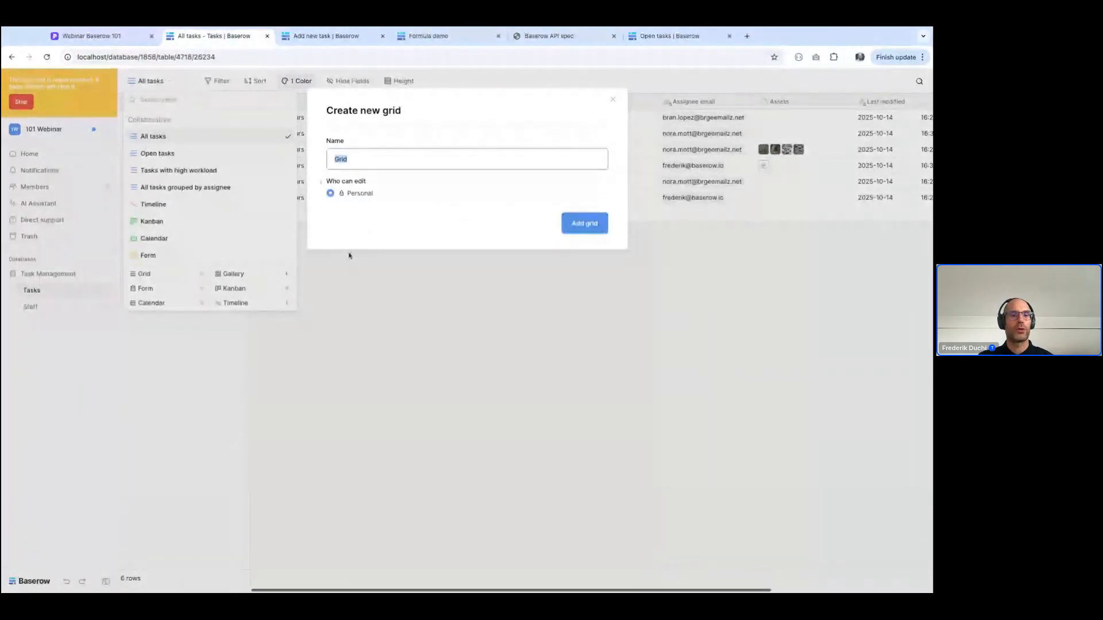
left_click(423, 349)
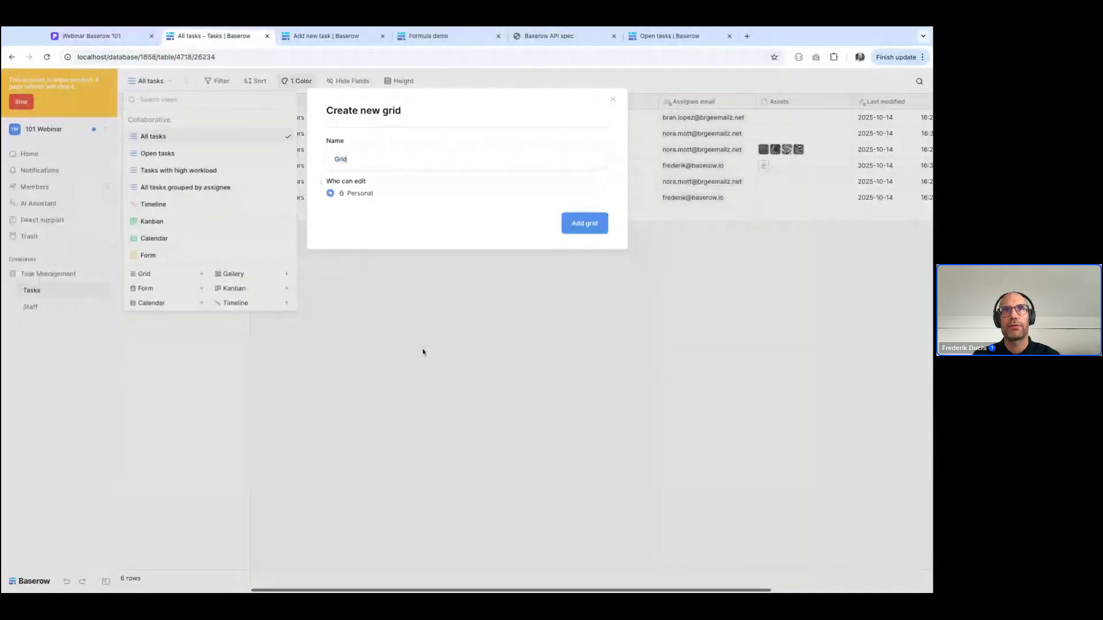
Stop impersonating the Demo user, leave the admin settings, and open the Staff table of the Task Management database
left_click(21, 101)
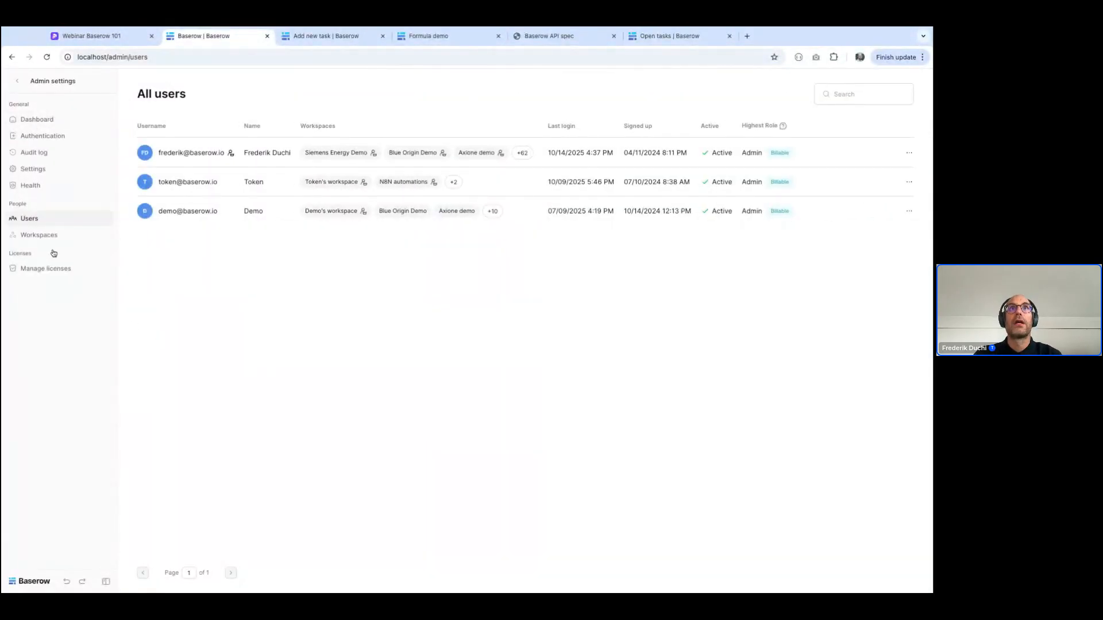
left_click(18, 81)
left_click(53, 260)
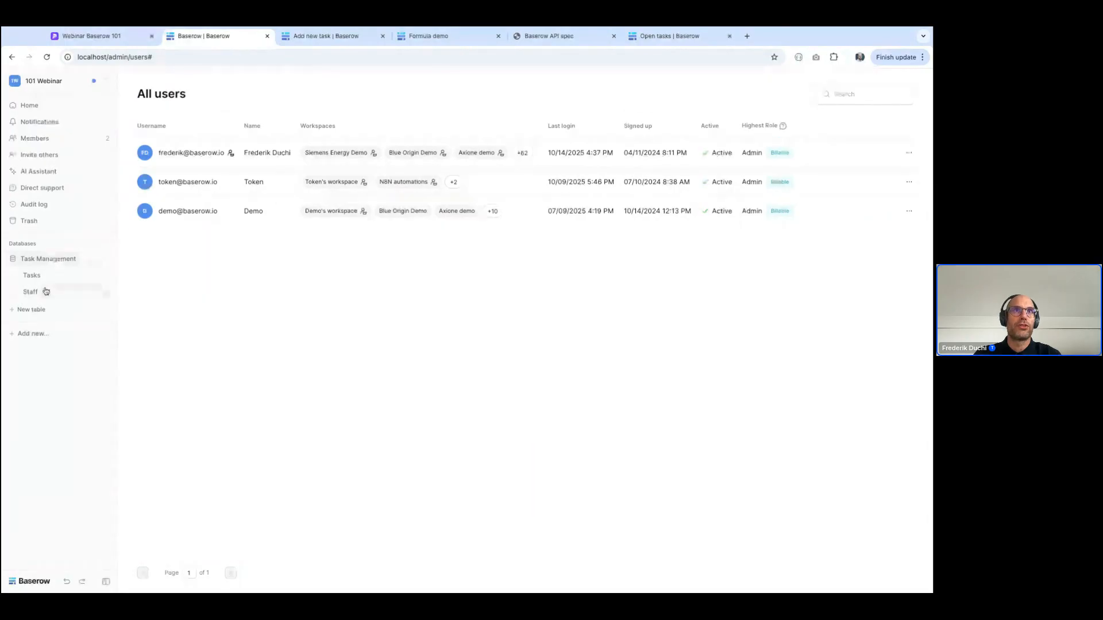
left_click(34, 291)
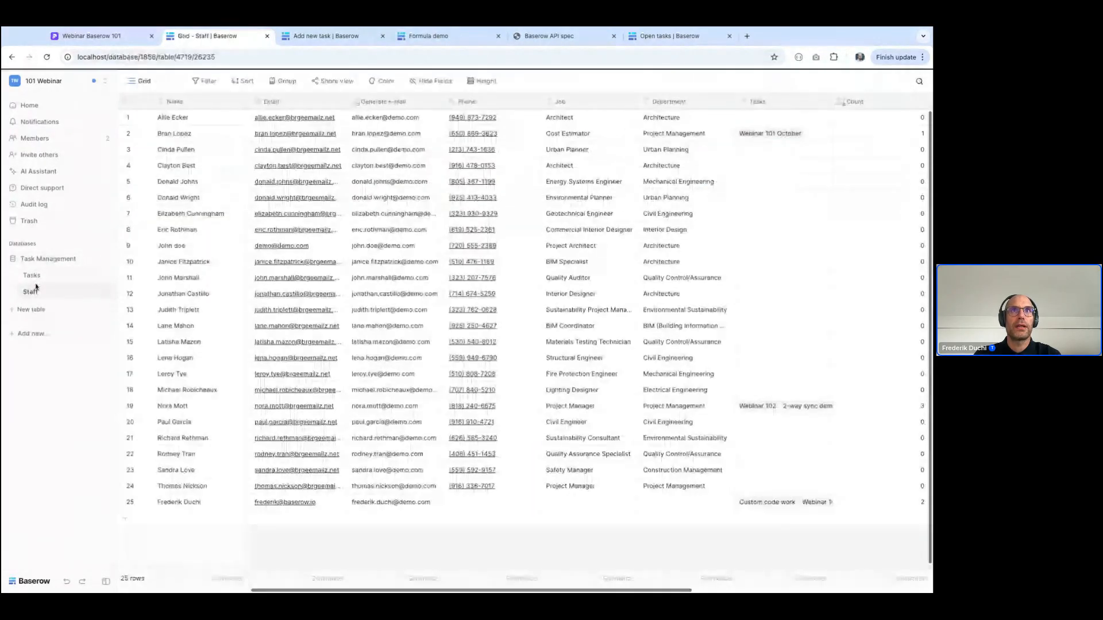
Give the Demo member the Viewer role on the Staff table only, and close the member access settings
left_click(107, 293)
left_click(132, 328)
left_click(340, 114)
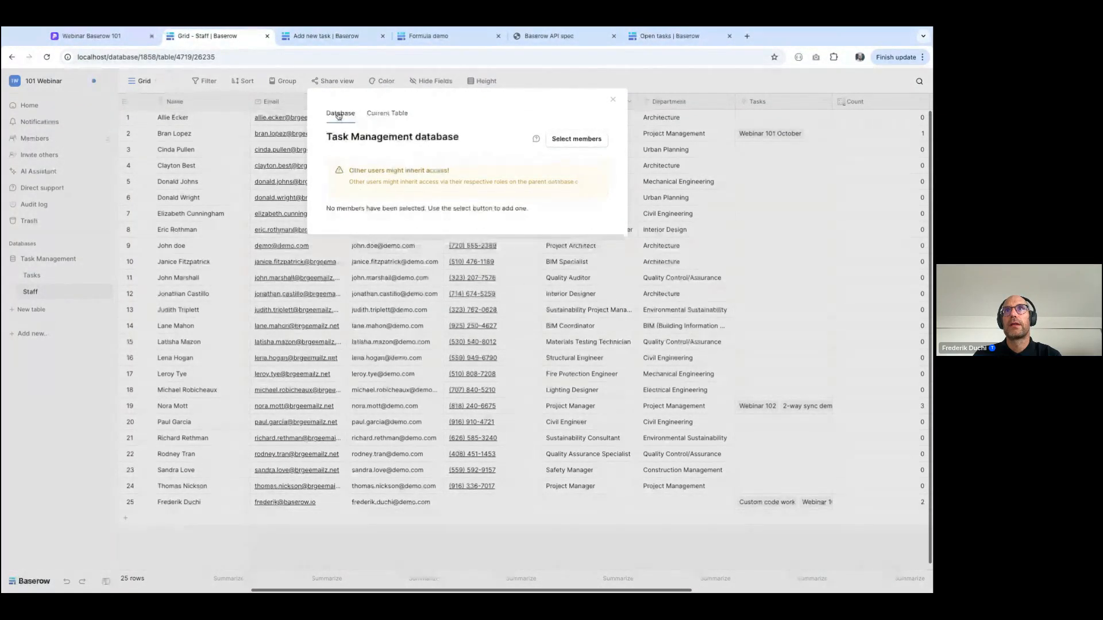
left_click(387, 113)
left_click(575, 140)
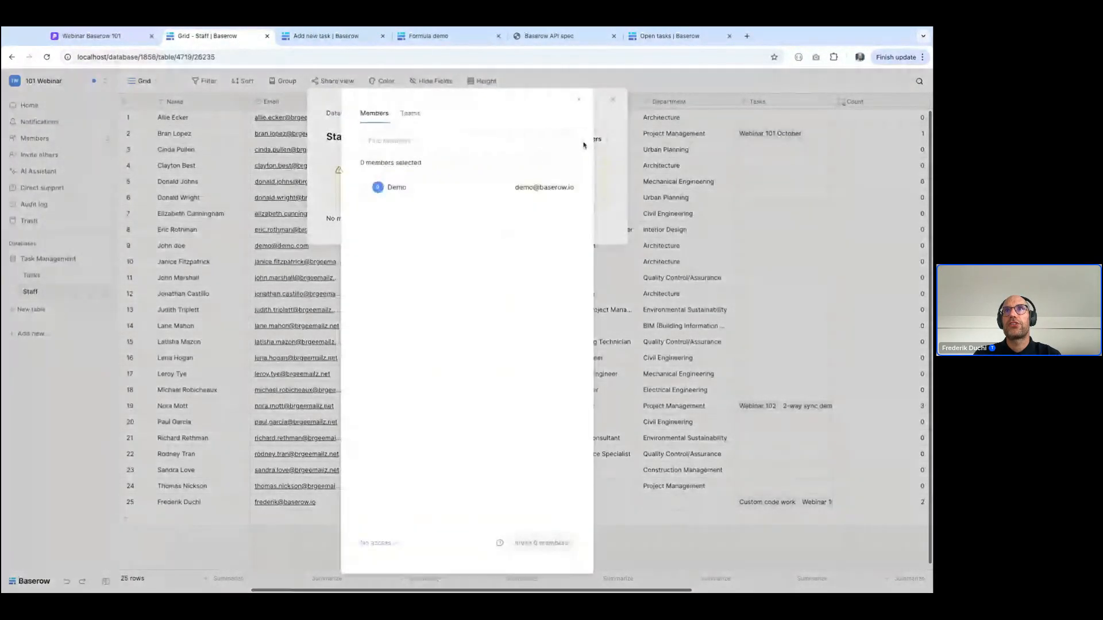
left_click(364, 188)
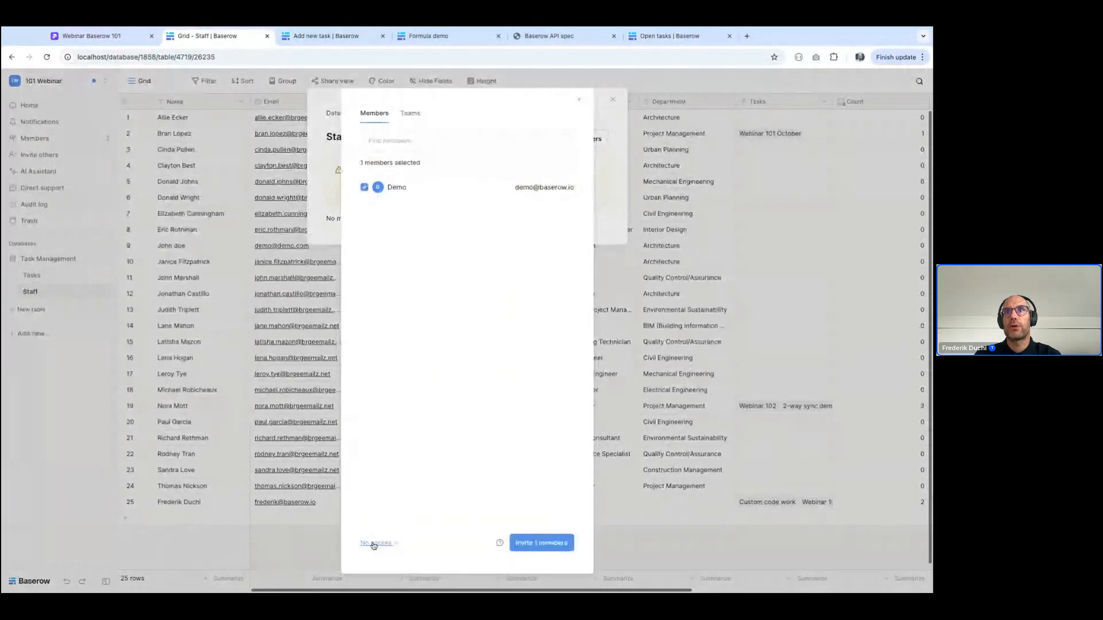
left_click(373, 543)
left_click(399, 482)
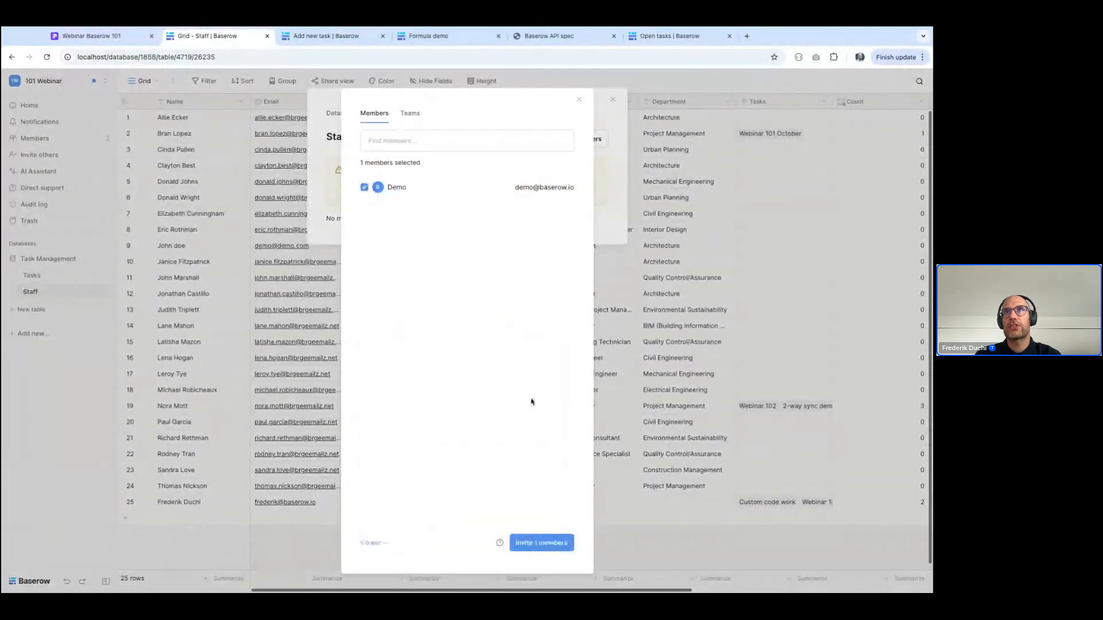
left_click(540, 543)
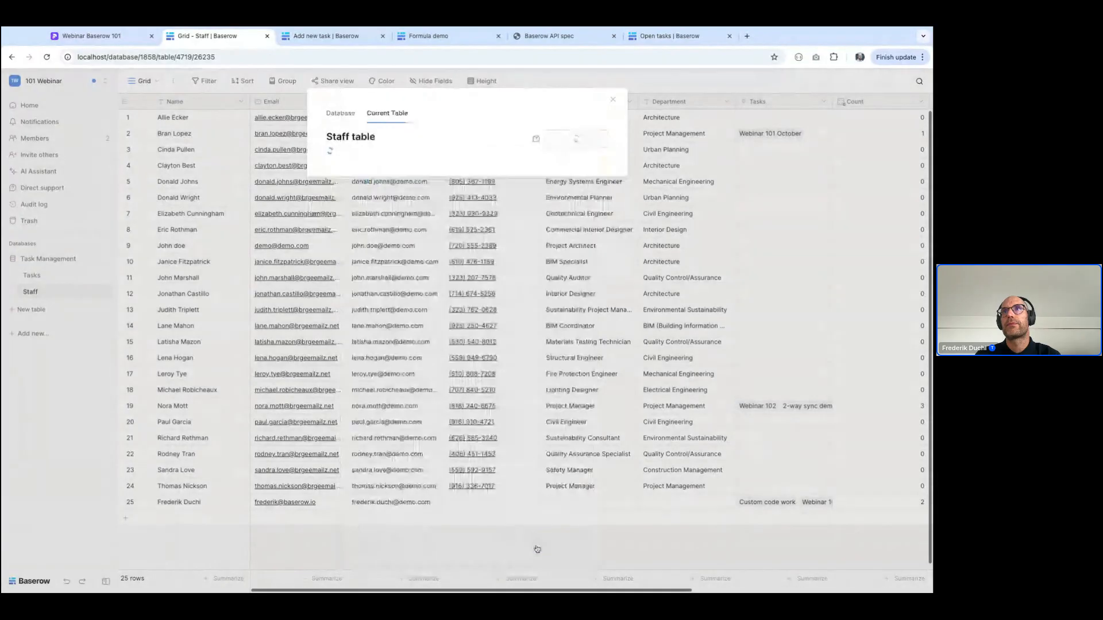
left_click(25, 85)
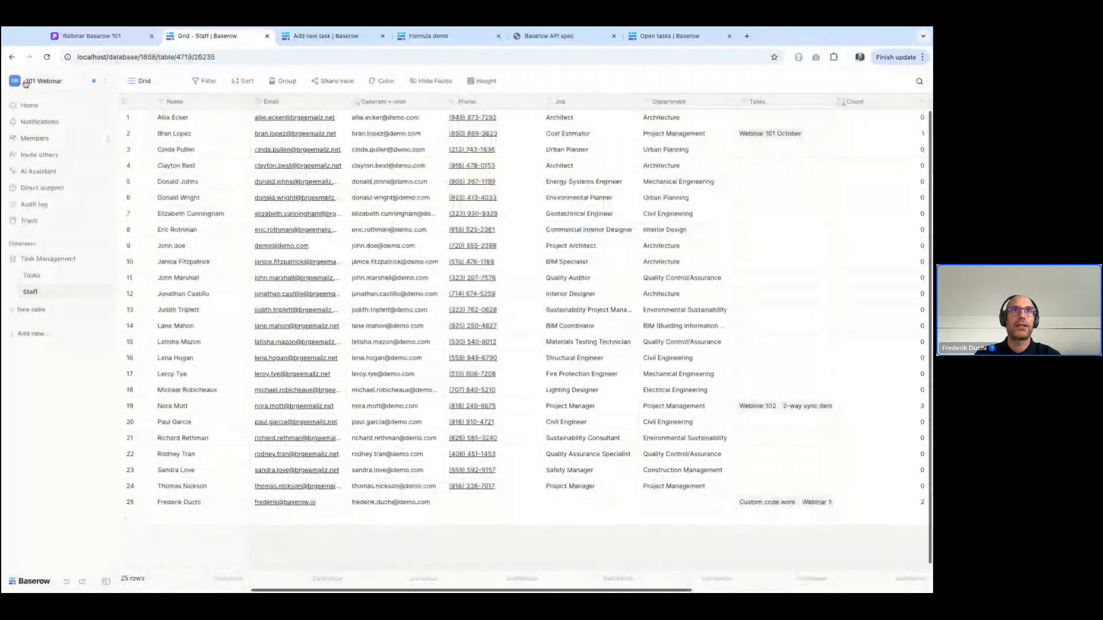
Go to the admin tools' all-users list and impersonate the Demo user again
left_click(25, 85)
left_click(35, 537)
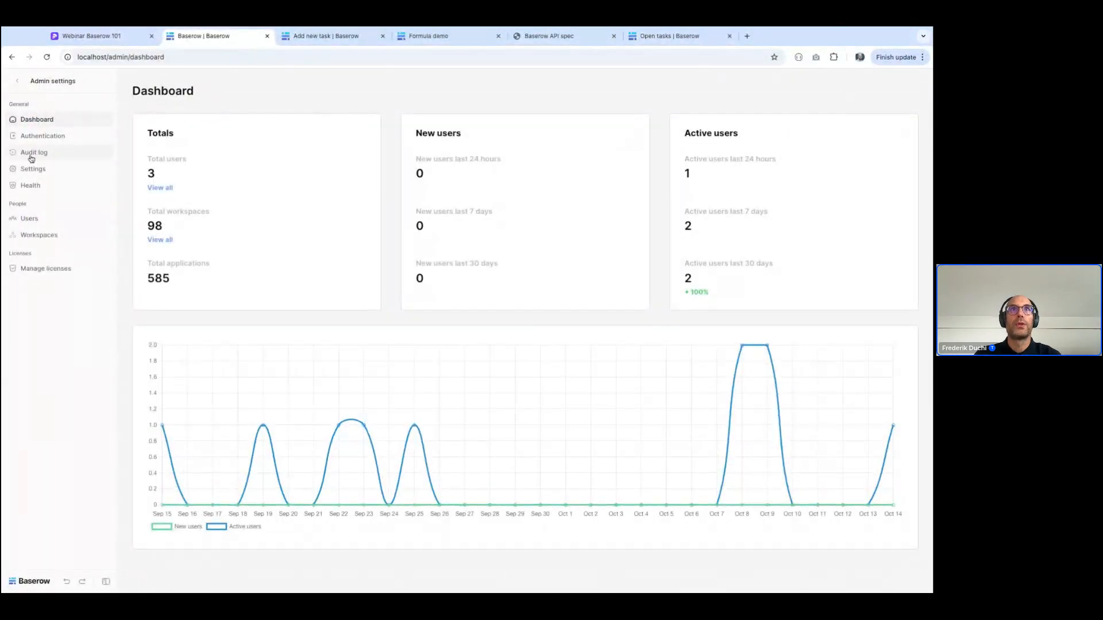
left_click(30, 218)
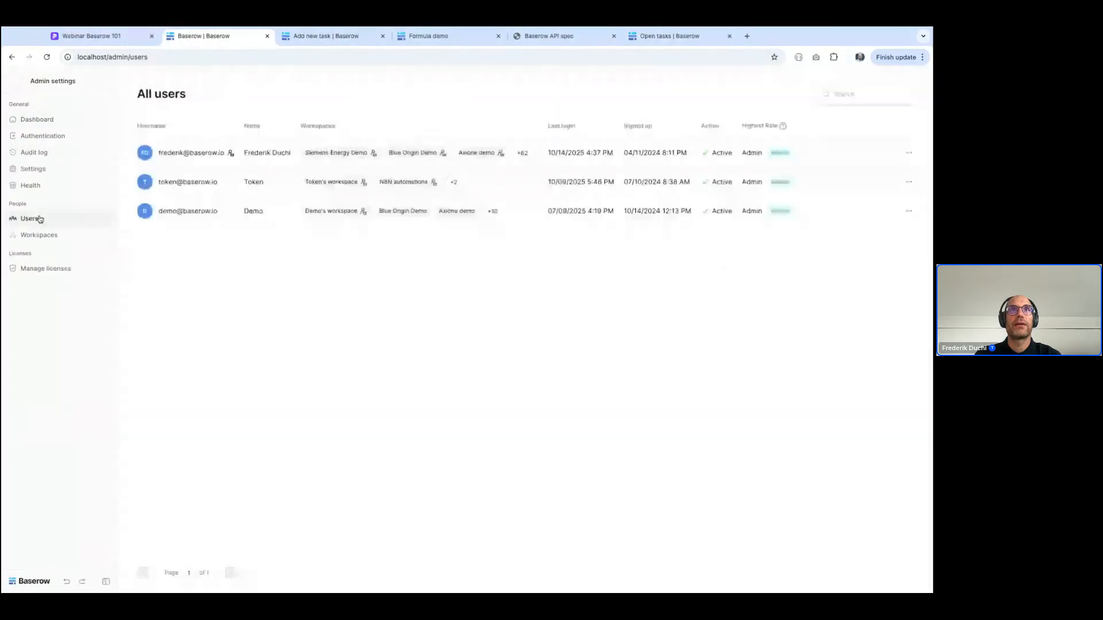
left_click(910, 212)
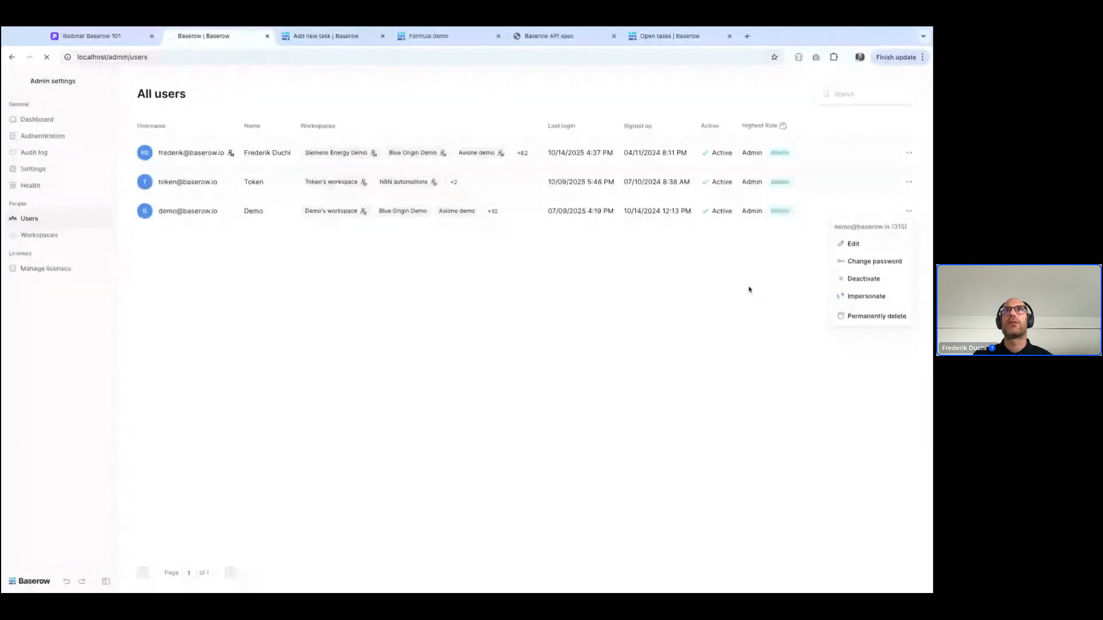
Open the Staff table in the Task Management database and select cells in the Name column to check Demo's access
left_click(50, 274)
left_click(31, 307)
left_click(196, 276)
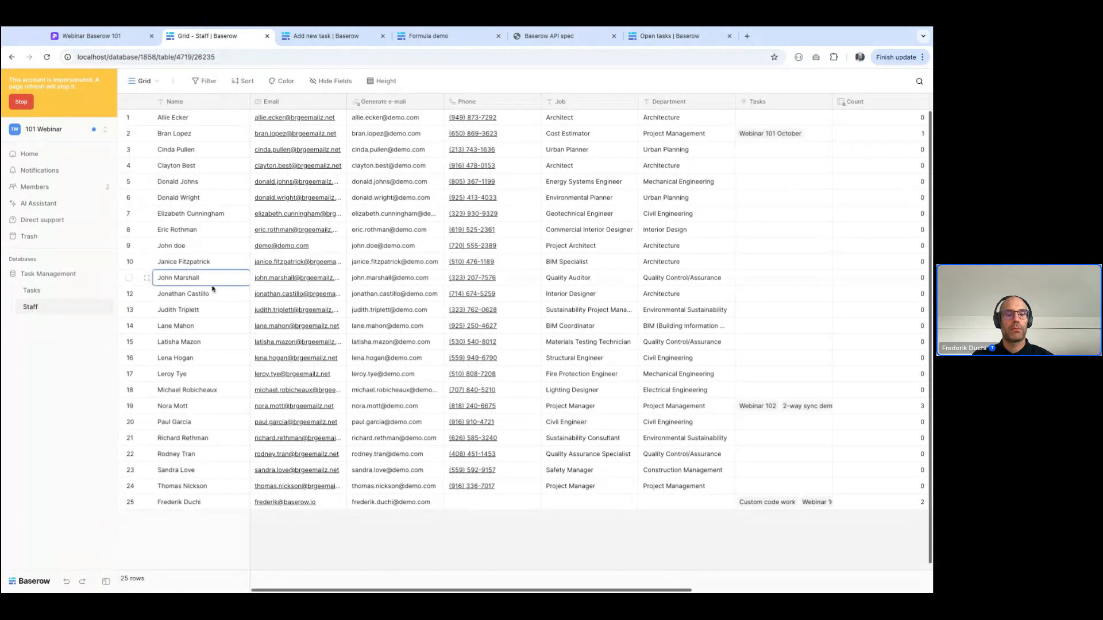
left_click(207, 294)
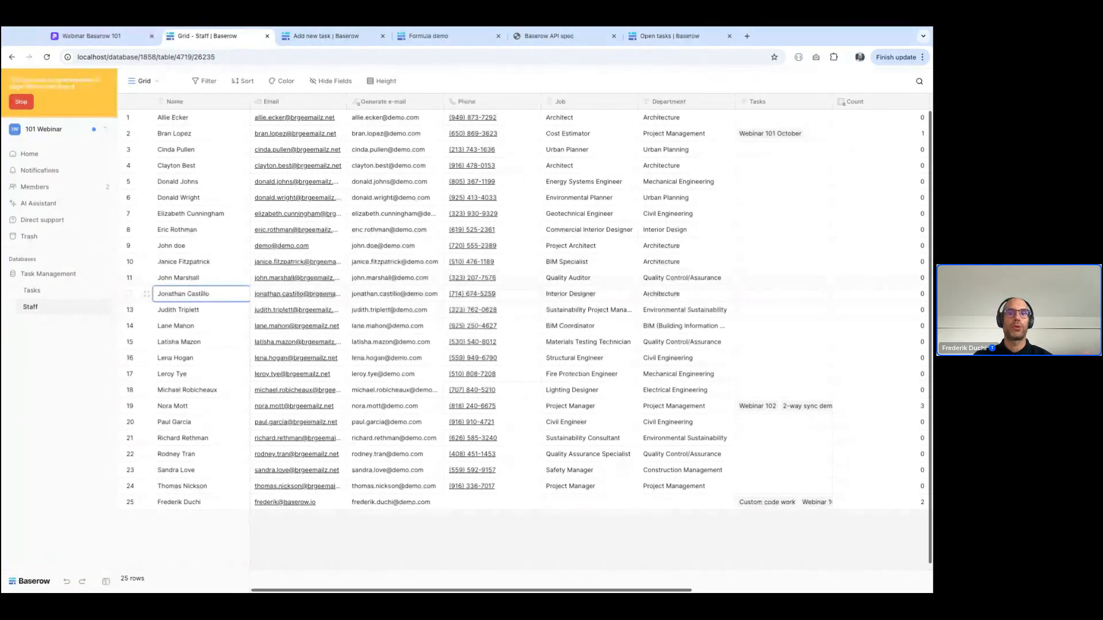
Stop the Demo impersonation, exit the admin settings, and open the Tasks table of the Task Management database
left_click(21, 101)
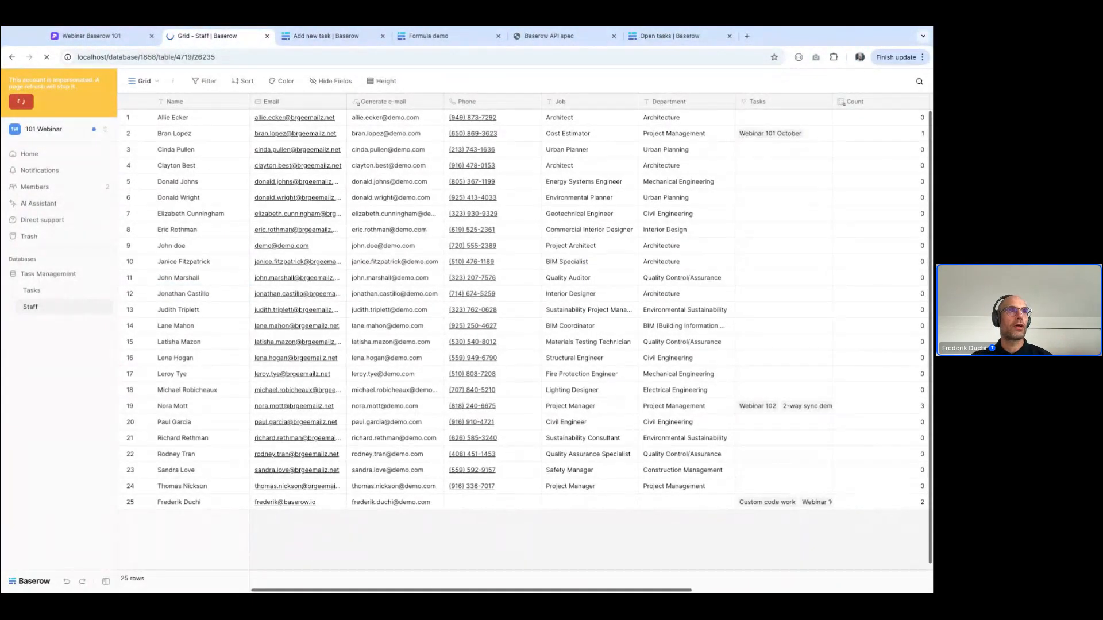
left_click(17, 81)
left_click(36, 258)
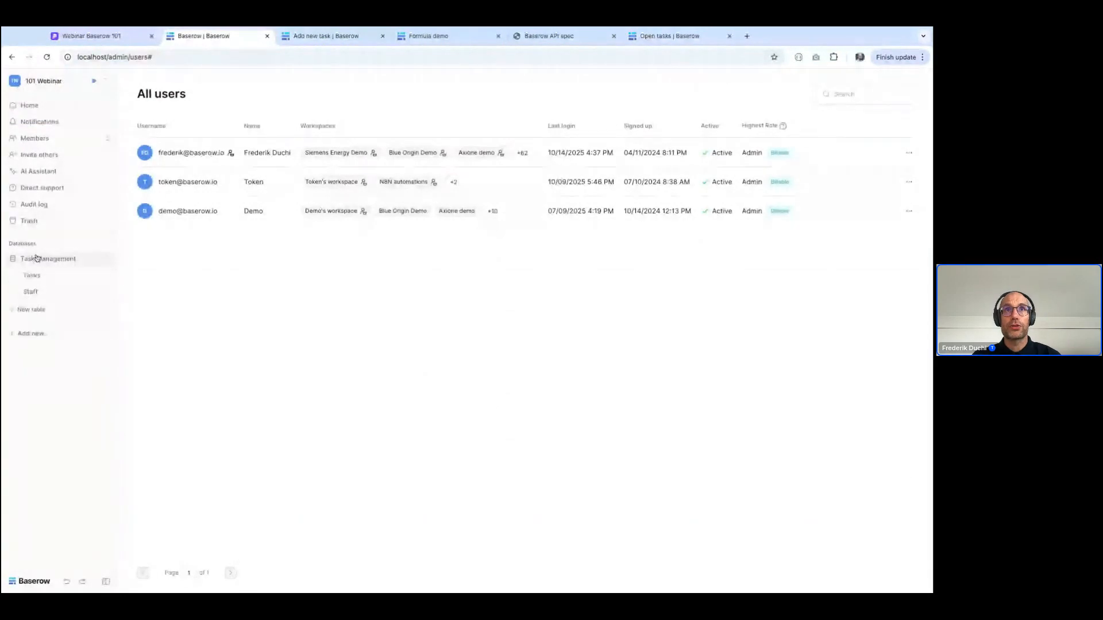
left_click(32, 277)
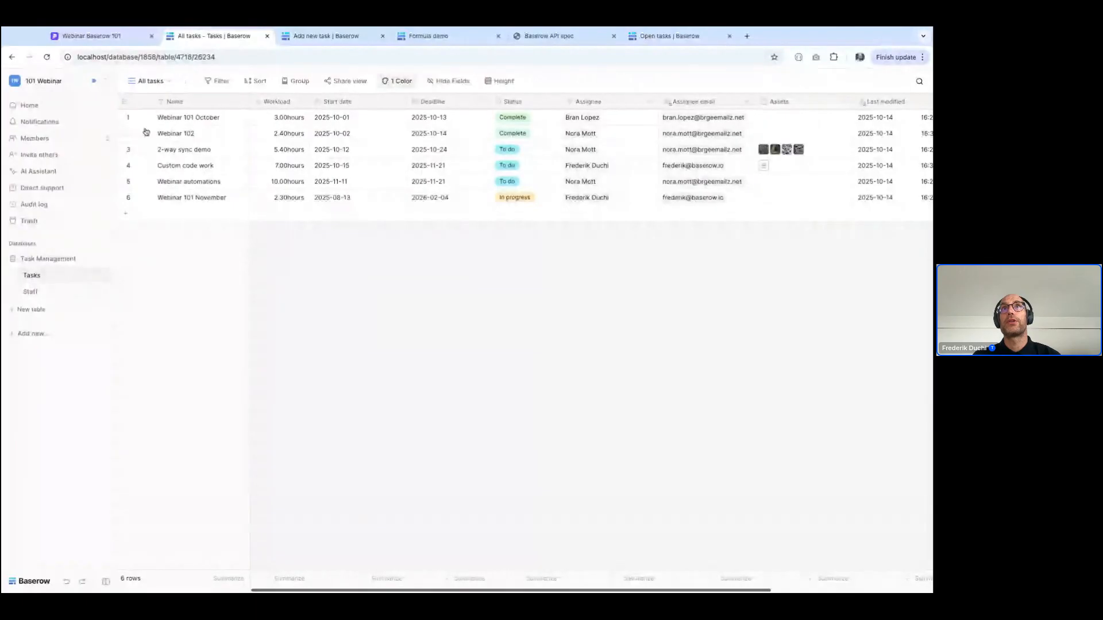
Expand the "2-way sync demo" row and post a comment mentioning Demo with the text ": please review this"
left_click(147, 150)
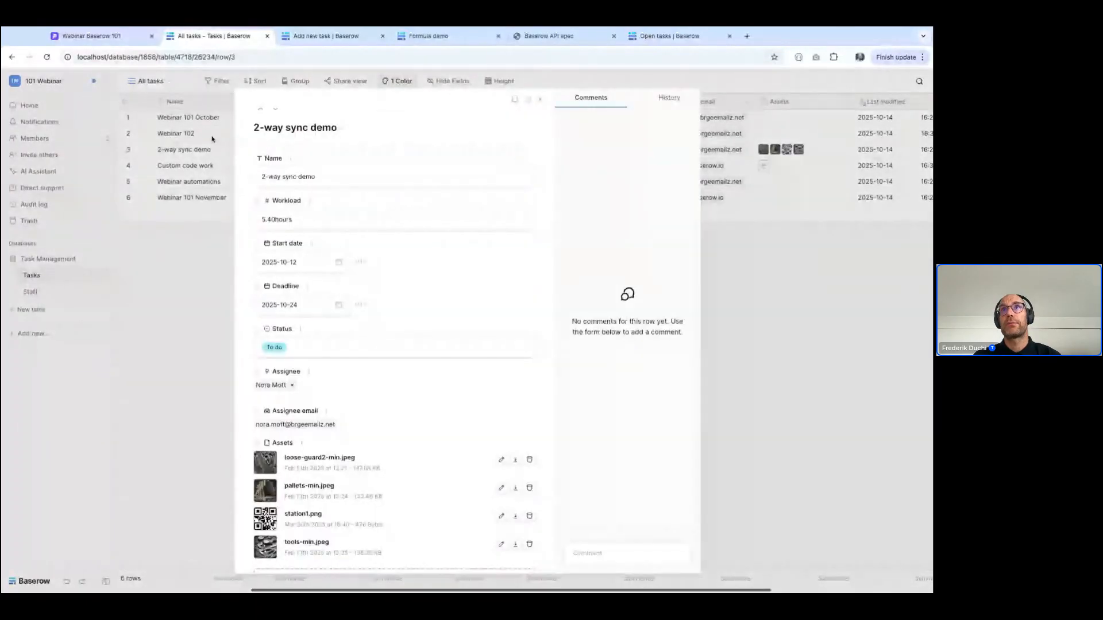
left_click(588, 549)
type("@Demo")
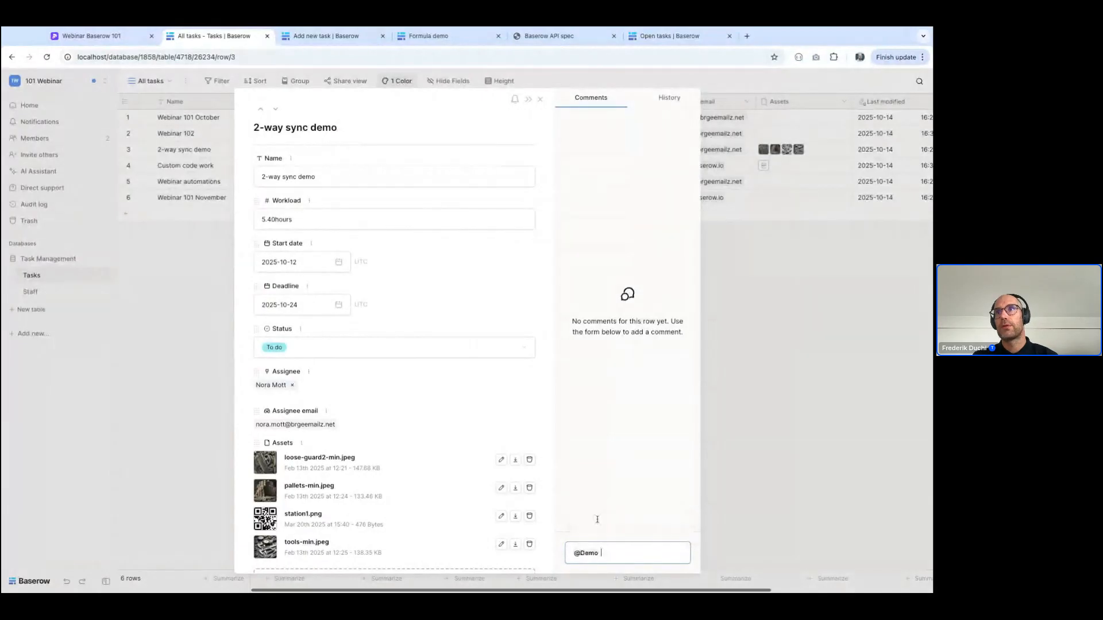
left_click(602, 517)
type(": plea")
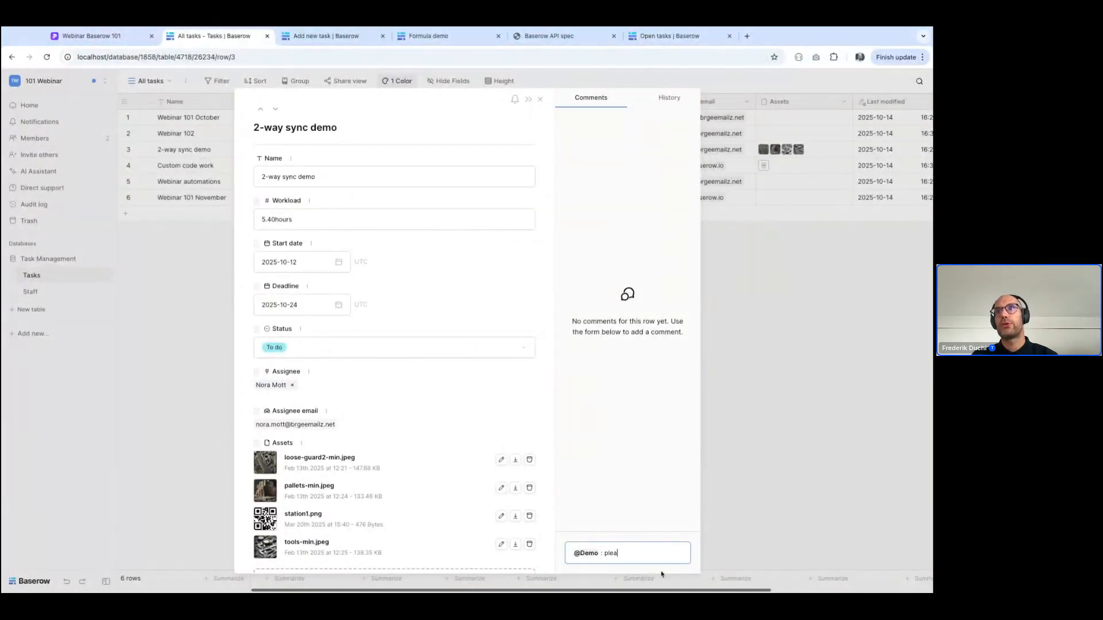
type("se review this")
key("Return")
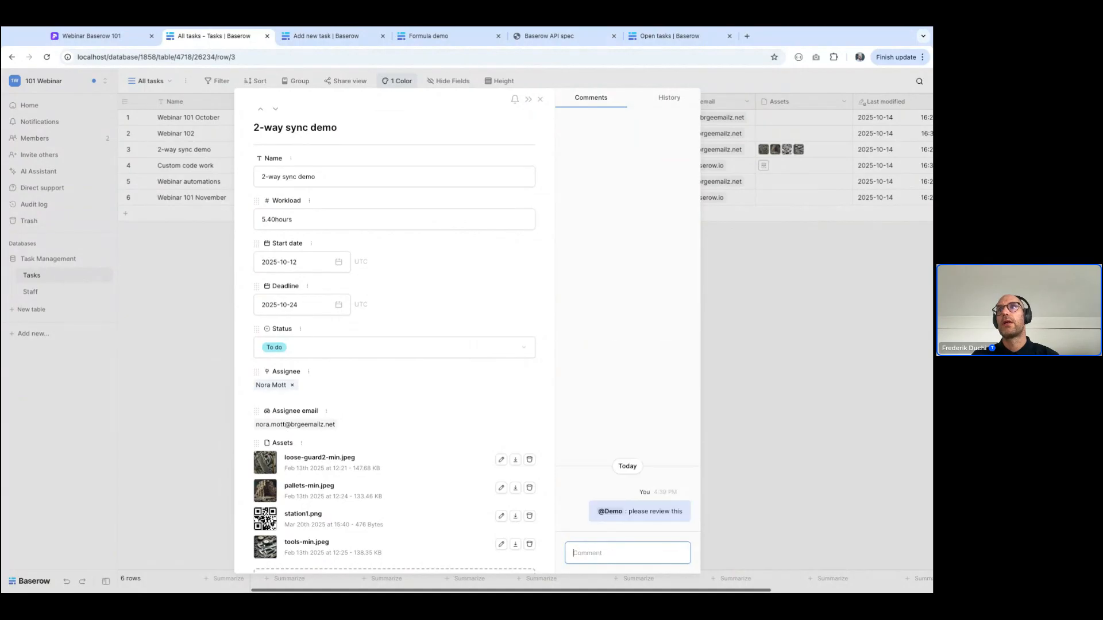
Post a second comment on the row that mentions your own account with the text ": ok, I've done it"
type("@f")
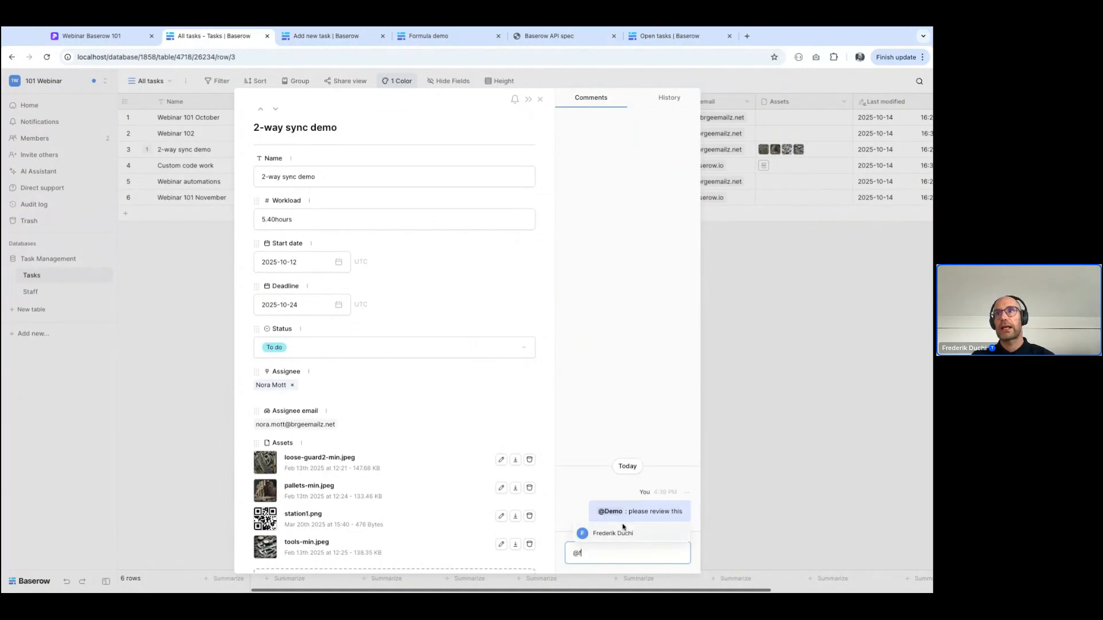
left_click(632, 533)
type(": ok, I've done it")
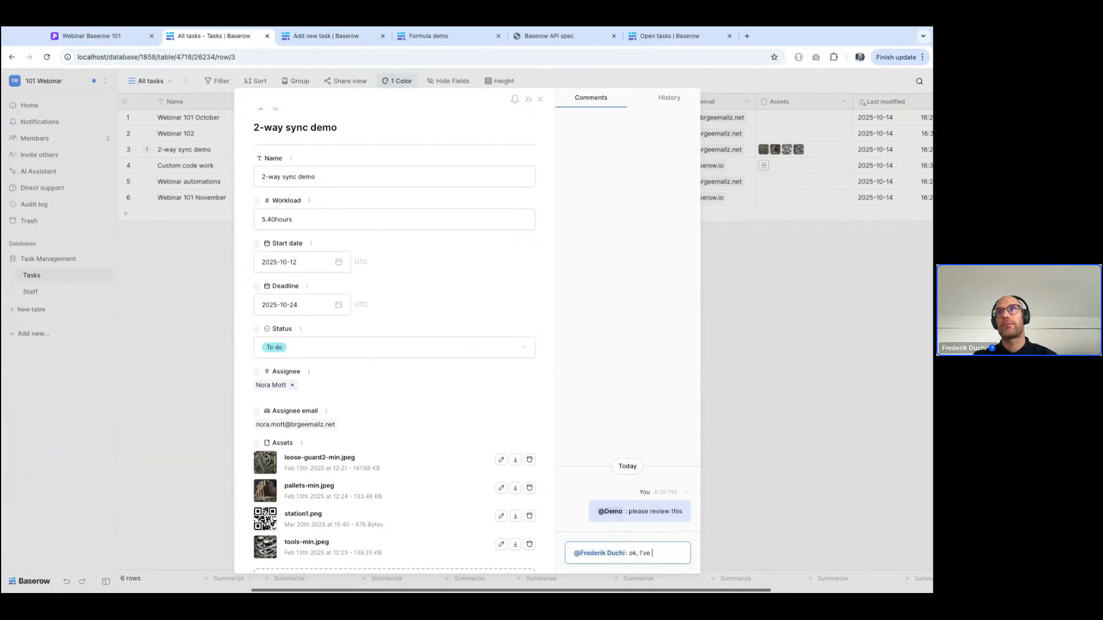
key("Return")
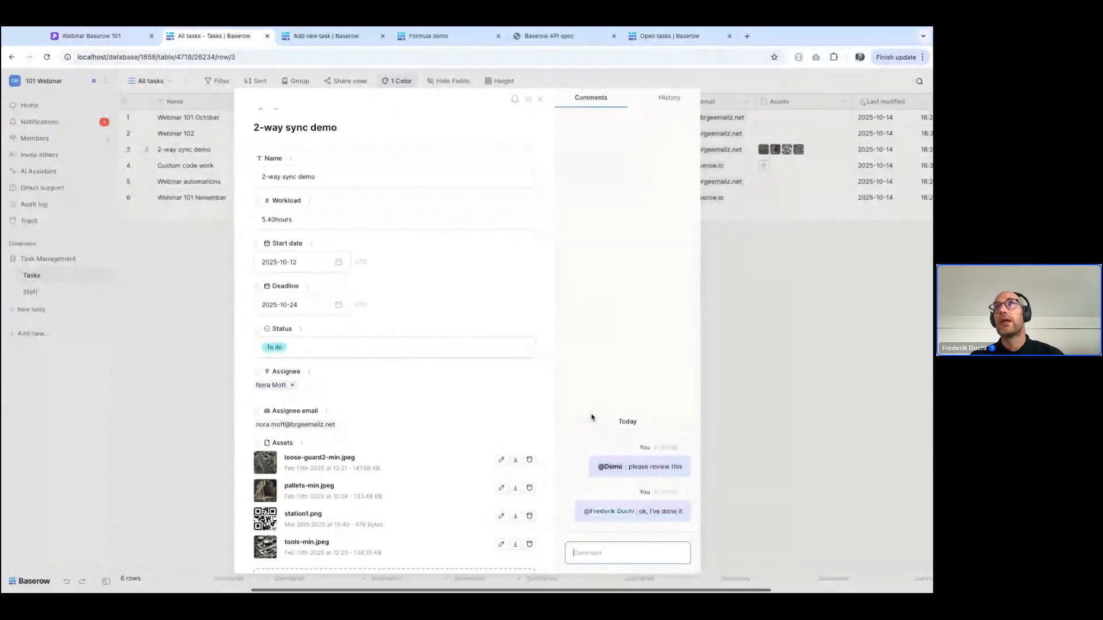
Review the change history of the "2-way sync demo" row from its creation to the latest update, and close the row
left_click(670, 98)
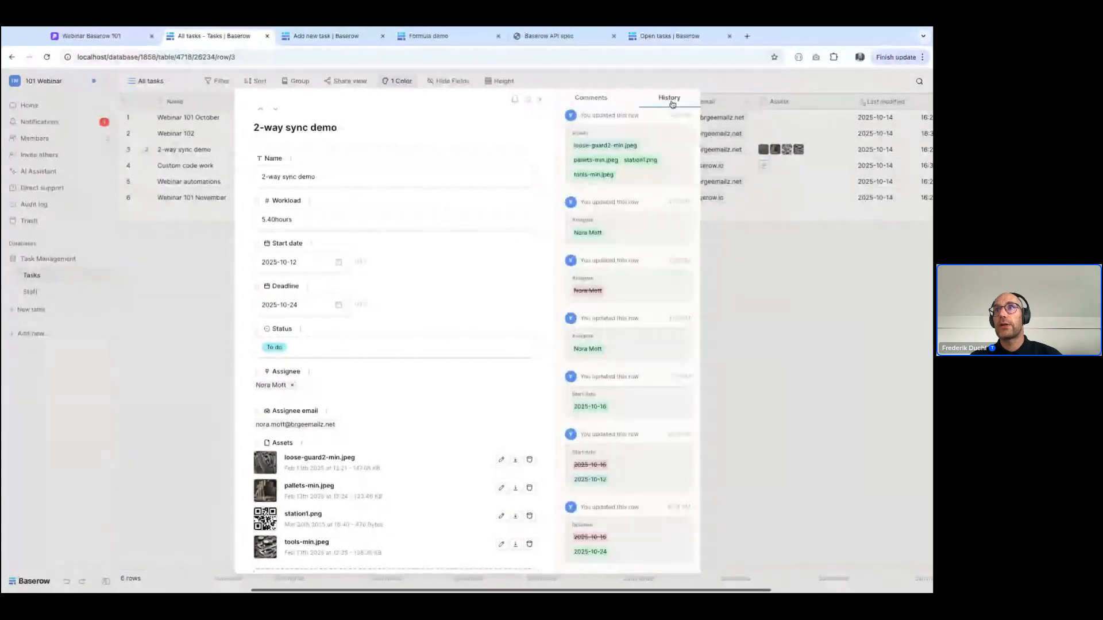
scroll(657, 262, "up", 3)
scroll(657, 262, "up", 2)
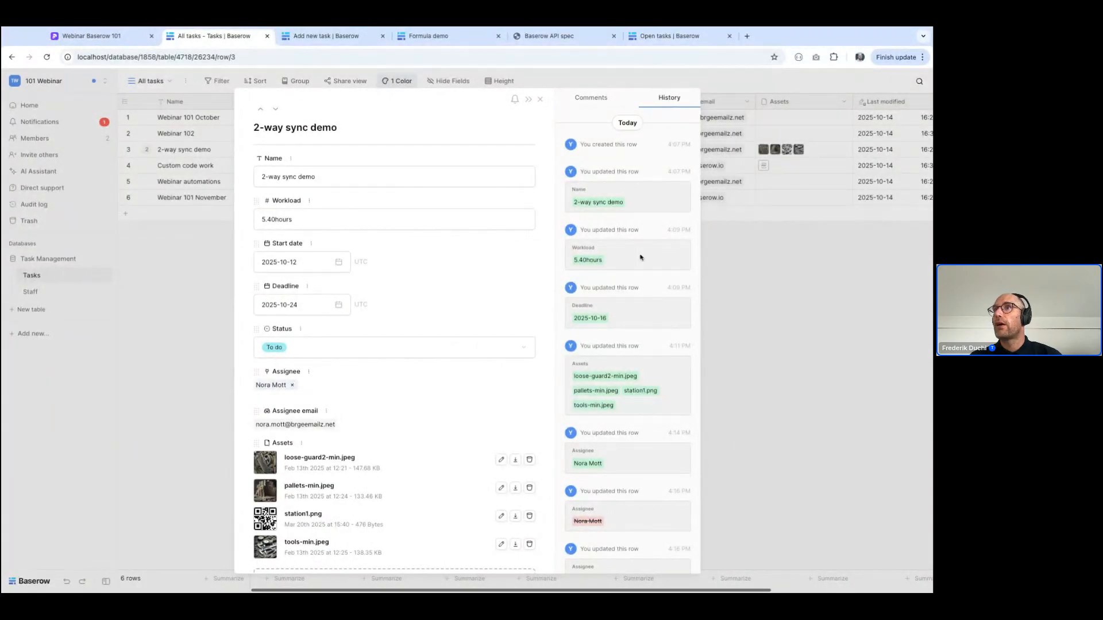
scroll(643, 257, "down", 2)
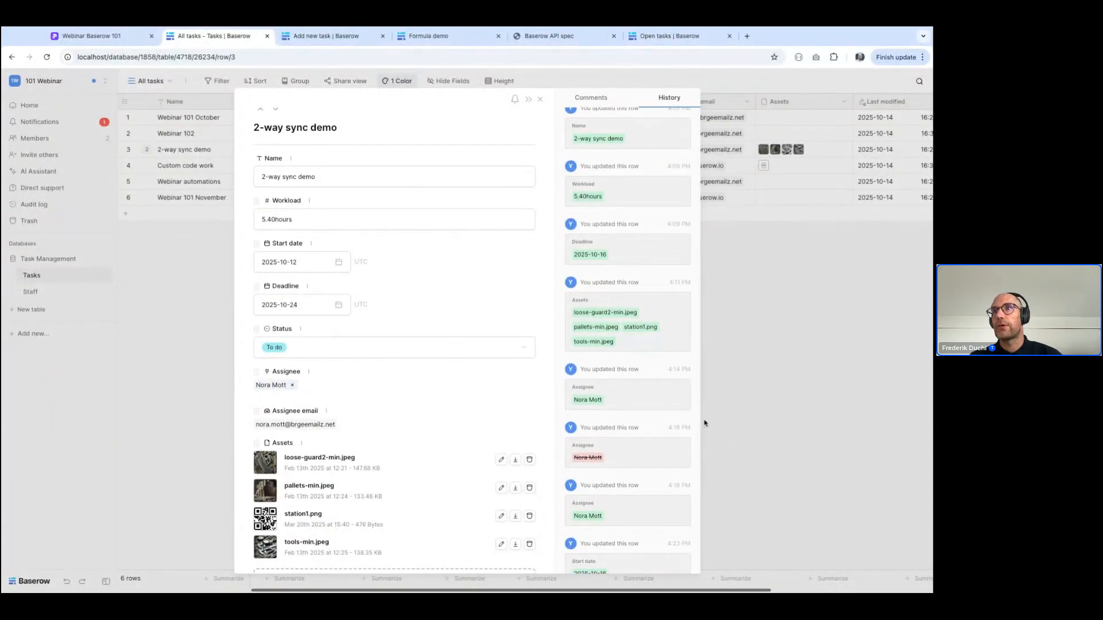
scroll(632, 443, "down", 5)
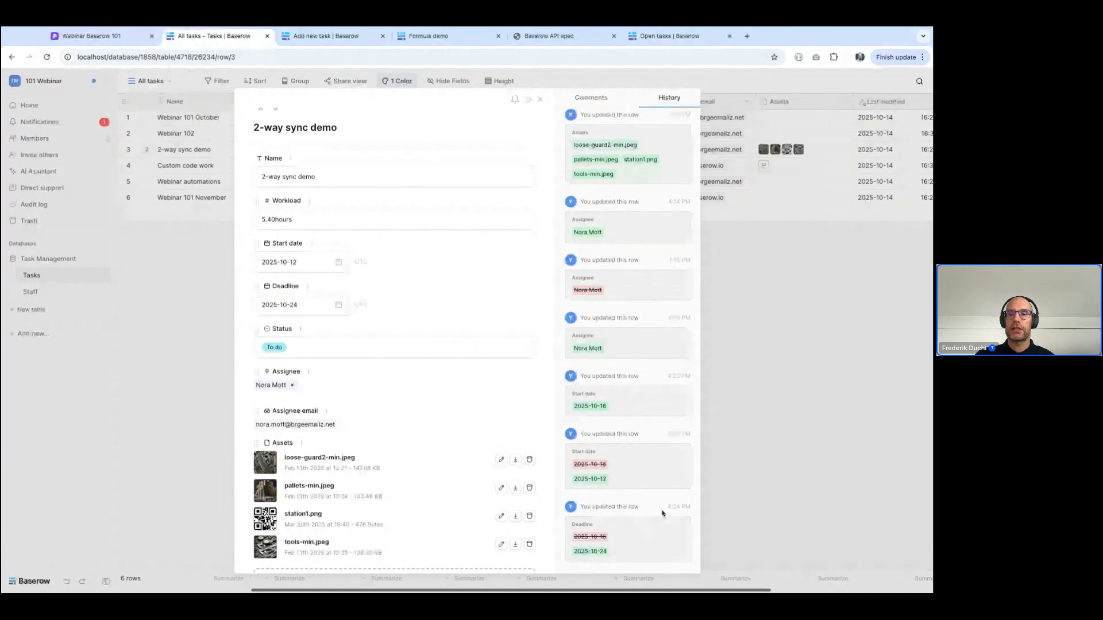
scroll(635, 266, "up", 7)
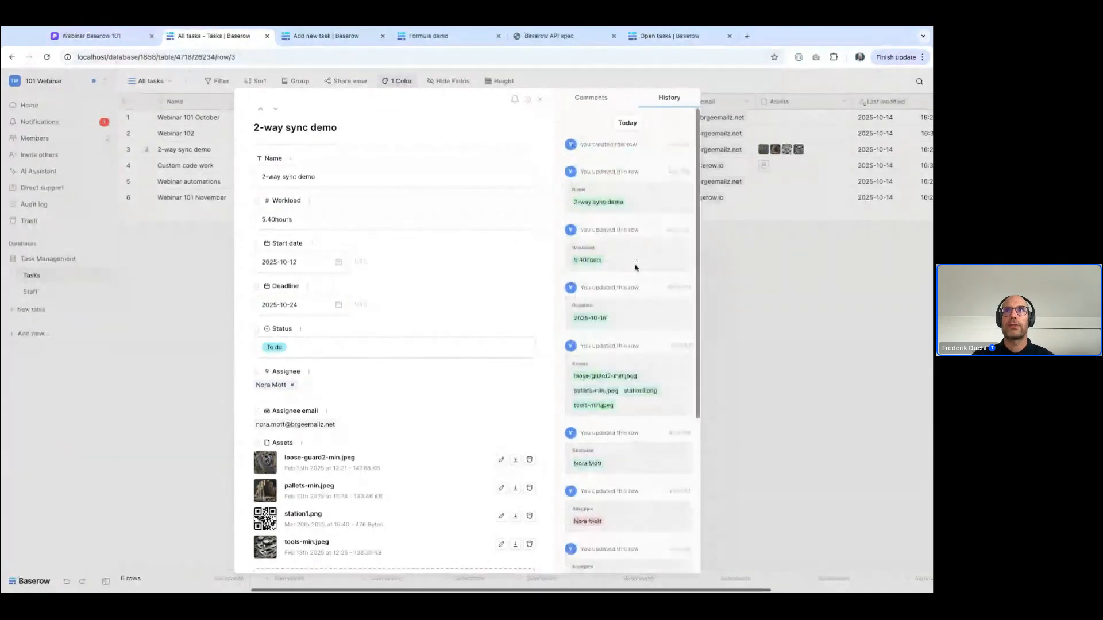
left_click(815, 363)
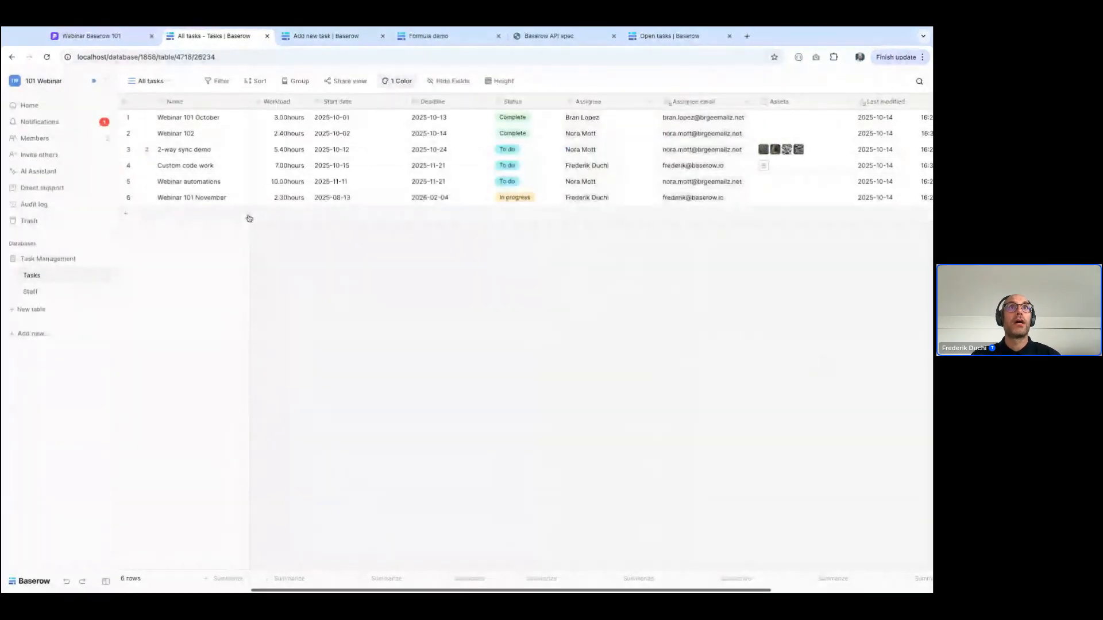
Open the 101 Webinar workspace's audit log and examine the recorded users, event types, descriptions and timestamps
left_click(30, 204)
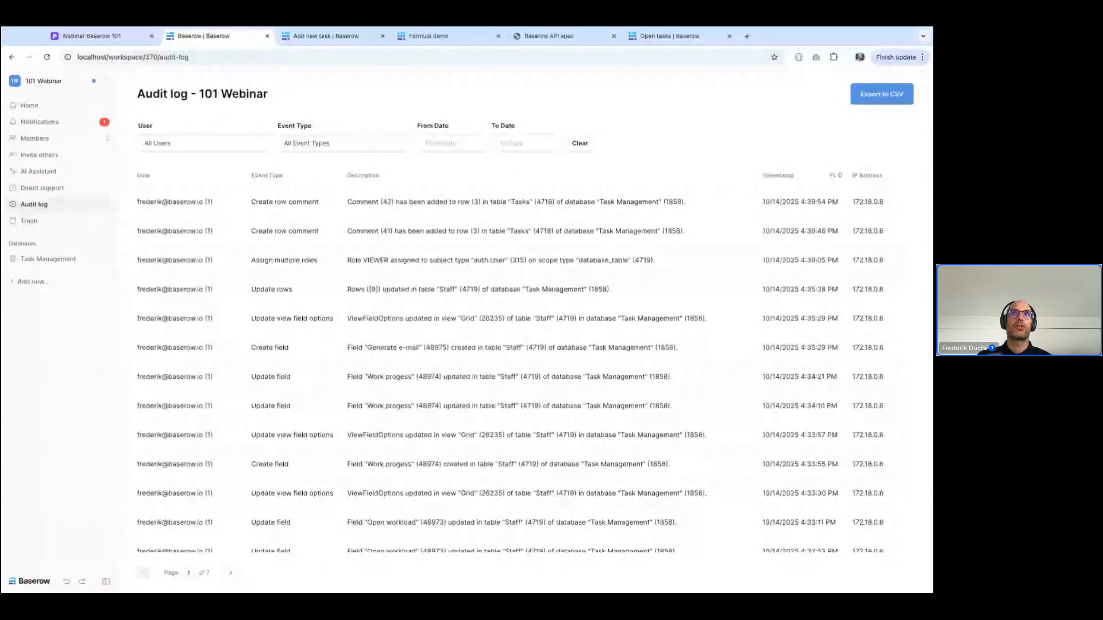
scroll(217, 217, "down", 2)
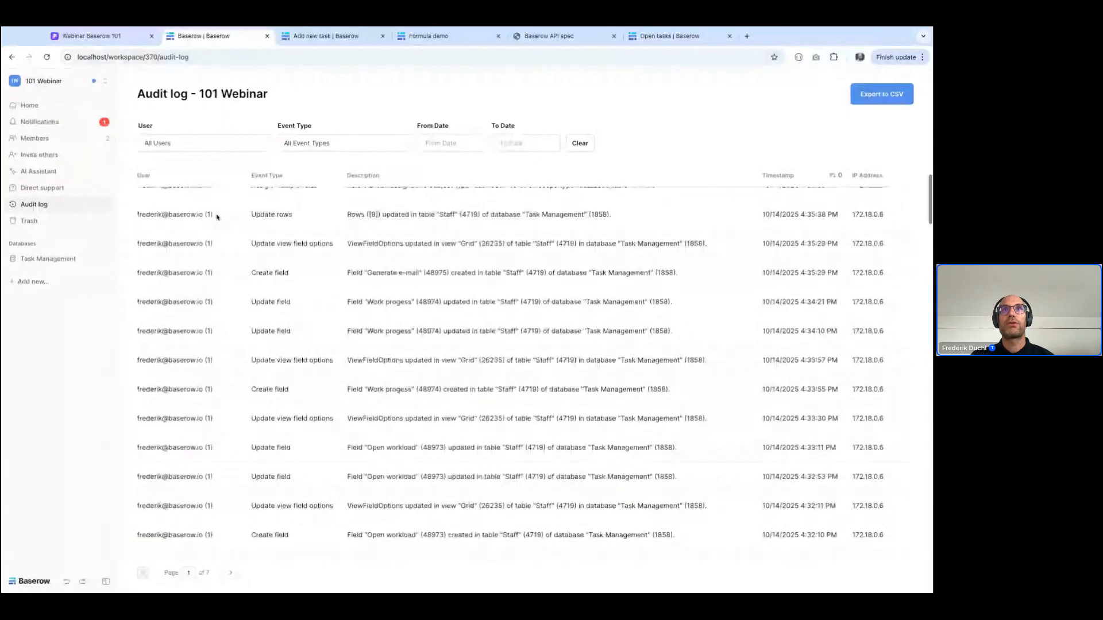
scroll(216, 218, "down", 15)
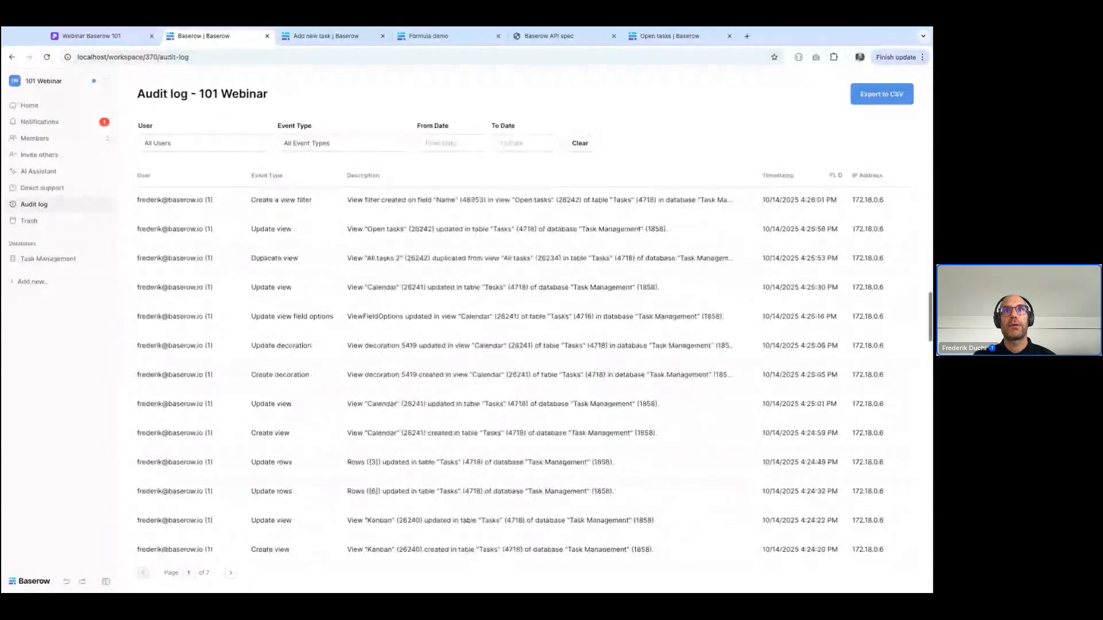
scroll(210, 237, "down", 2)
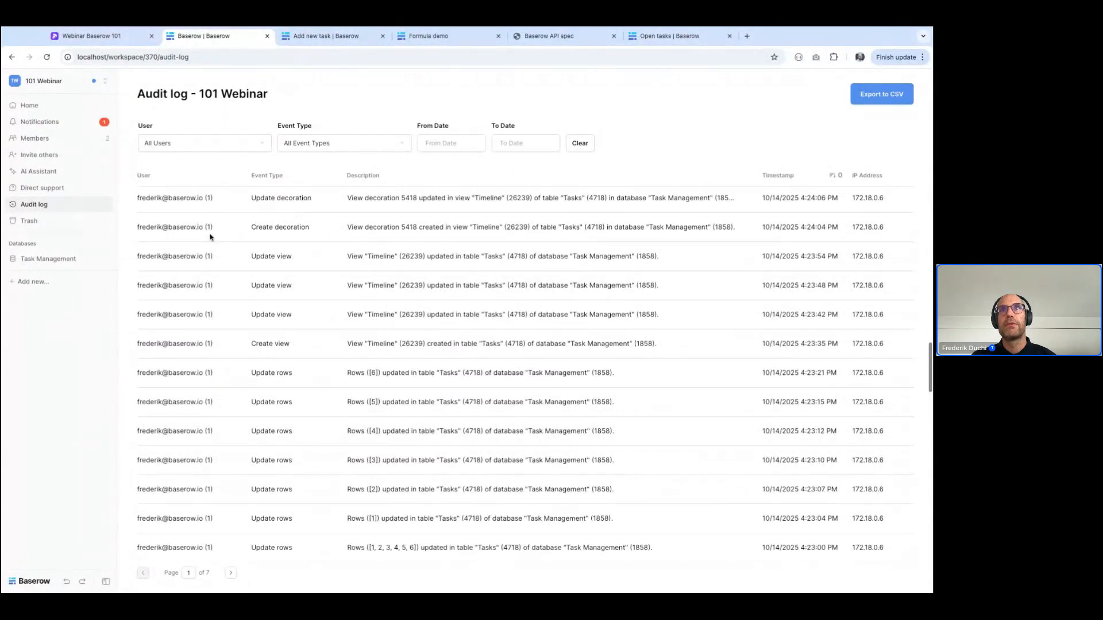
scroll(211, 237, "down", 8)
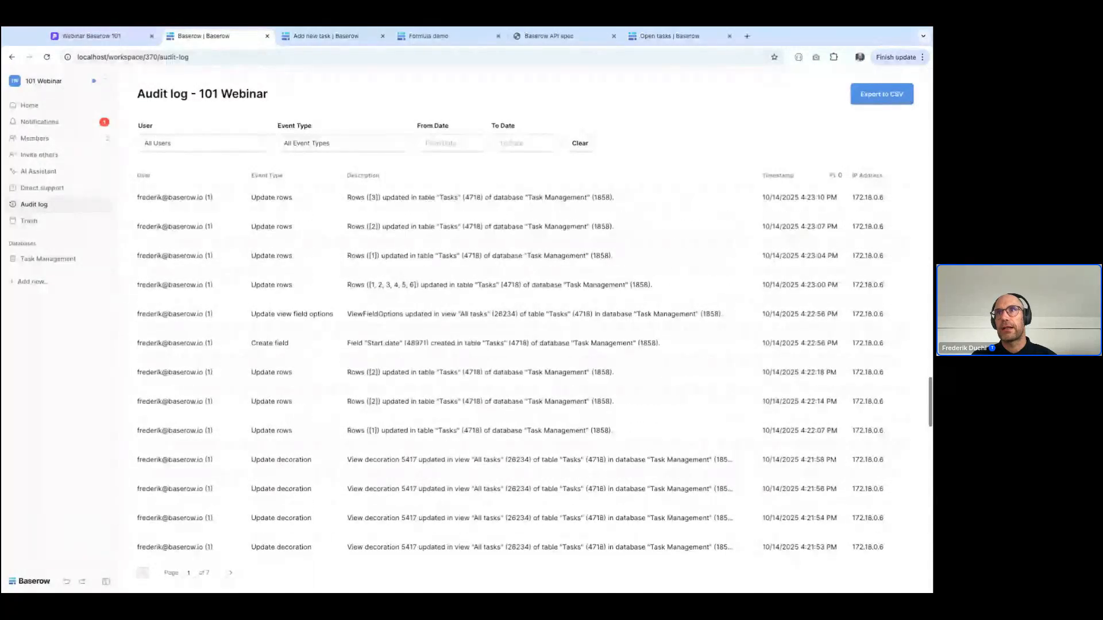
scroll(517, 368, "up", 20)
scroll(220, 423, "up", 4)
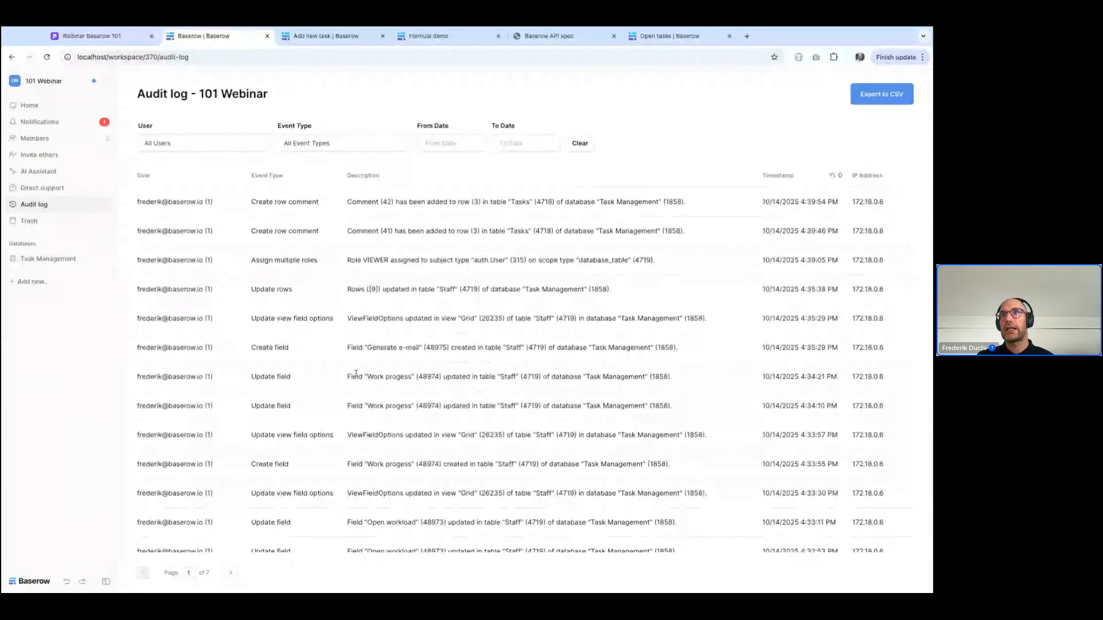
scroll(354, 392, "down", 1)
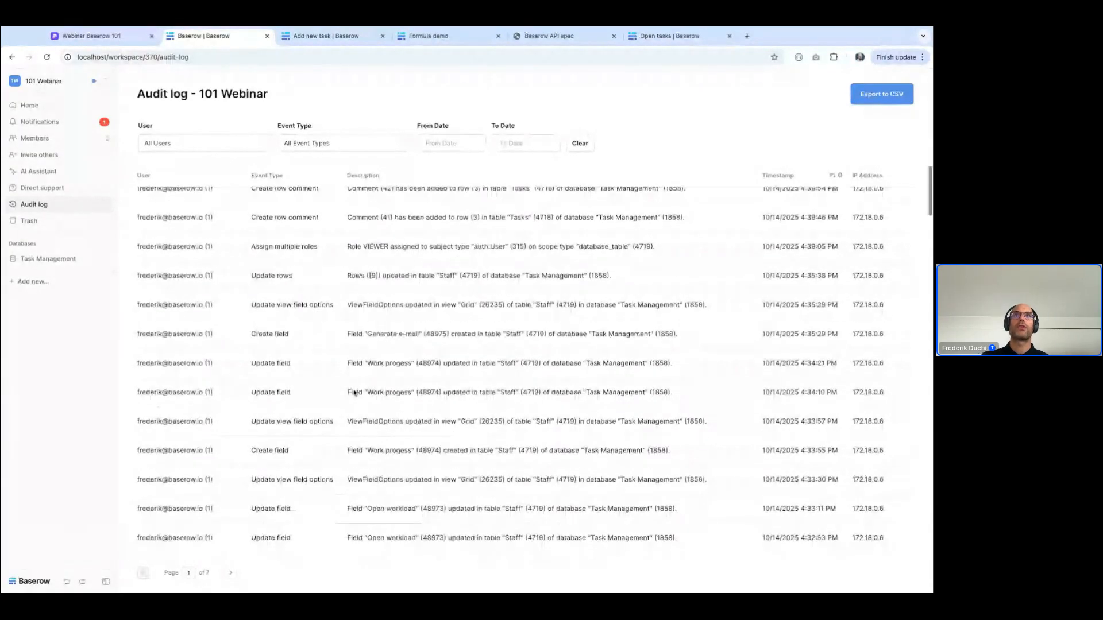
scroll(354, 393, "down", 10)
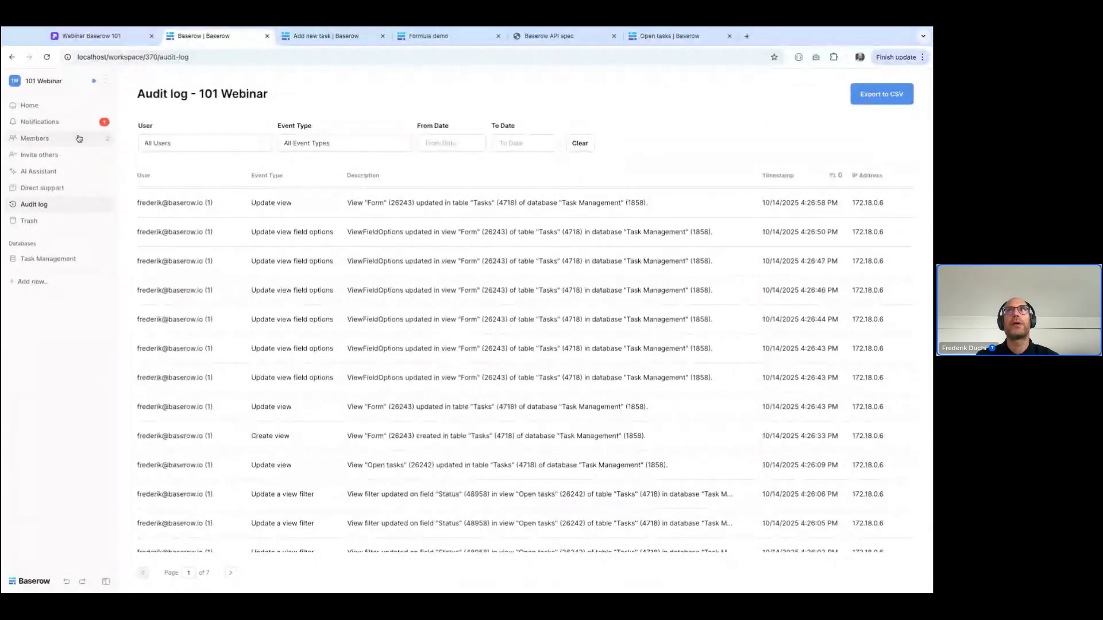
Open the 101 Webinar workspace's generative AI settings, review the available providers, expand the Ollama settings, and close the dialog
left_click(28, 106)
left_click(195, 269)
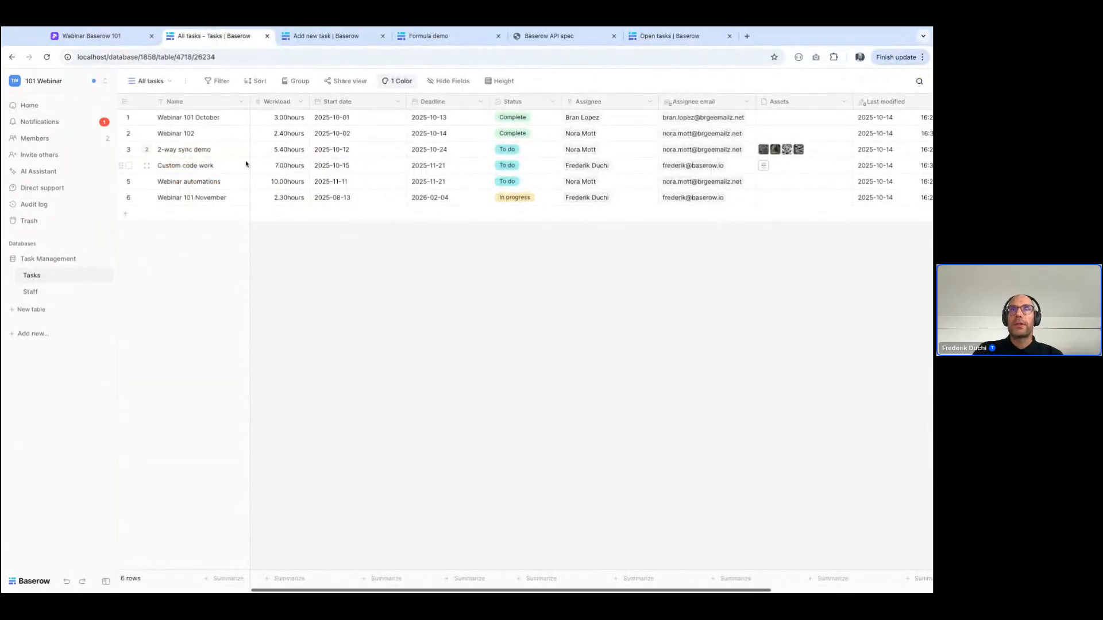
left_click(38, 106)
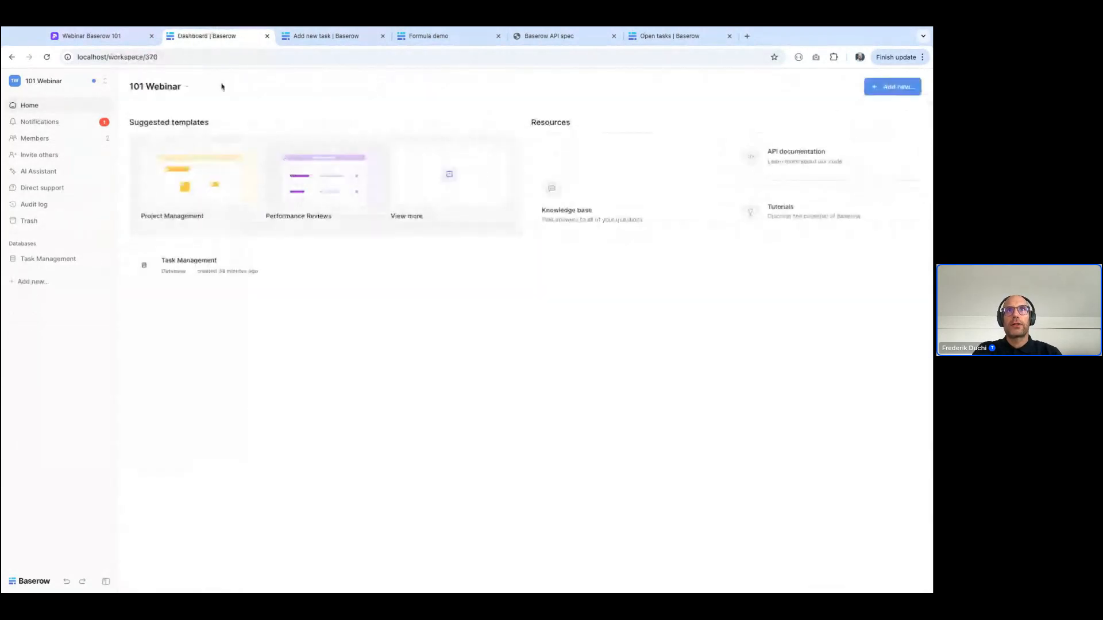
left_click(186, 87)
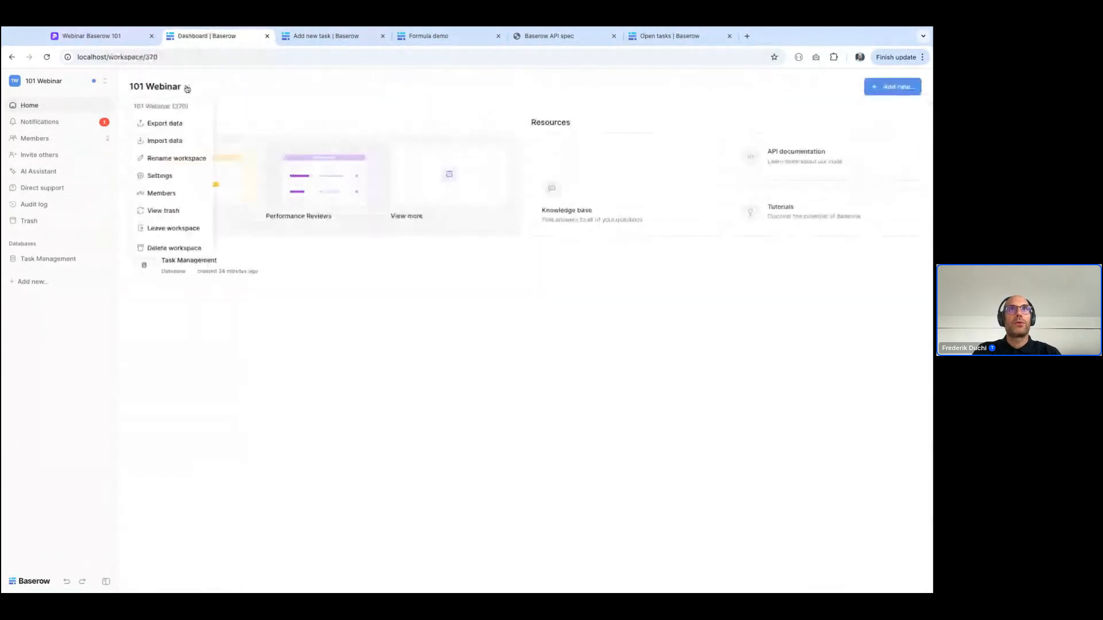
left_click(163, 176)
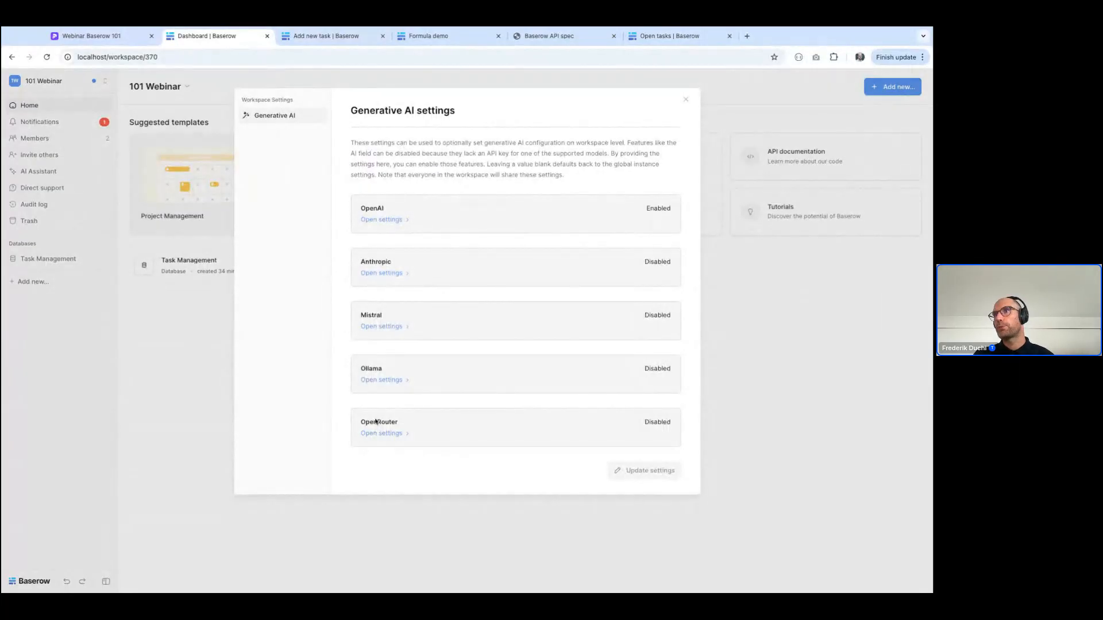
left_click(382, 380)
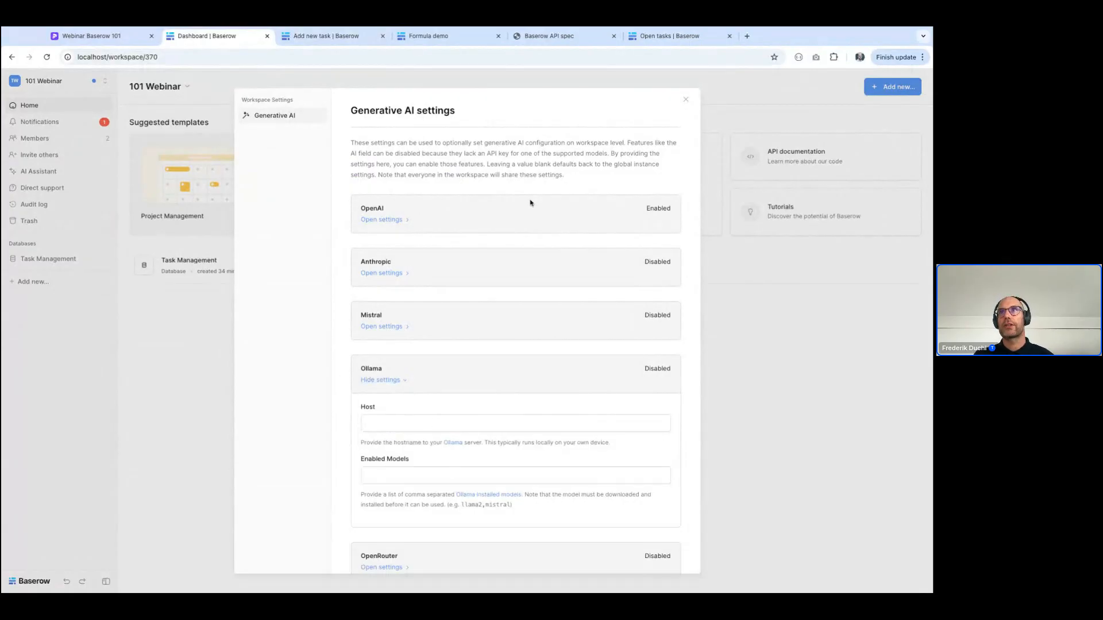
left_click(739, 349)
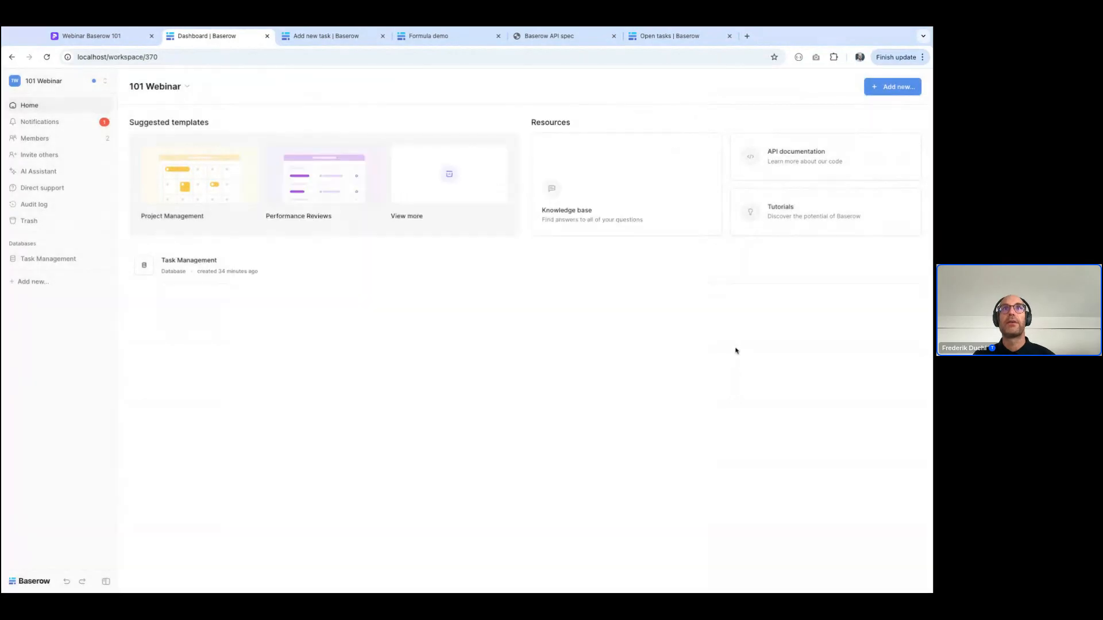
In the Tasks table, insert an AI prompt field named "Classify" directly after the Deadline field
left_click(48, 259)
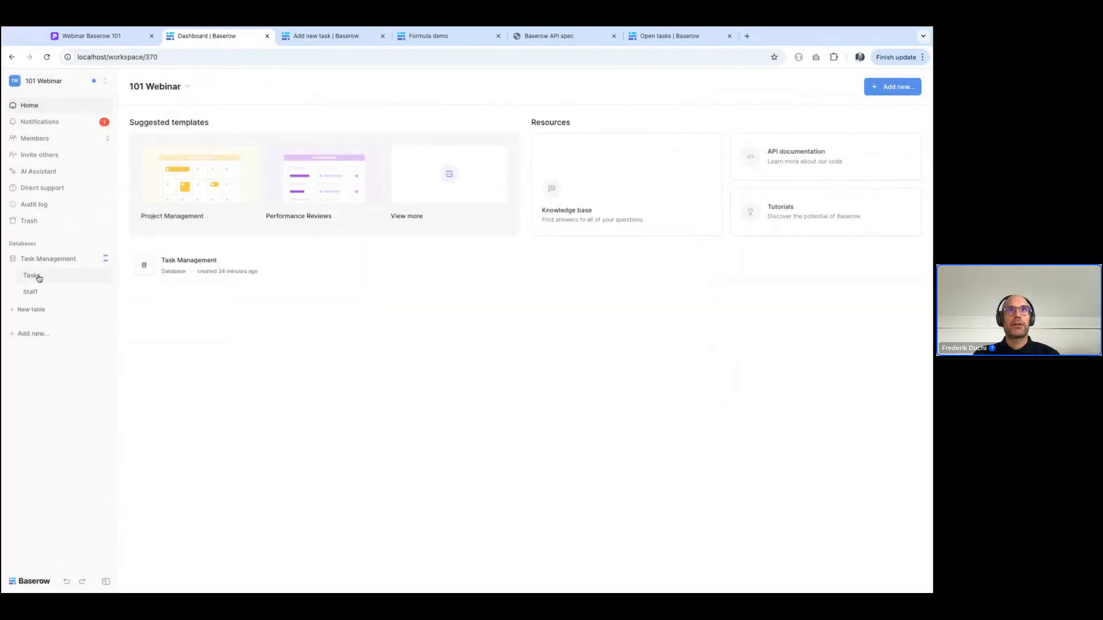
left_click(32, 275)
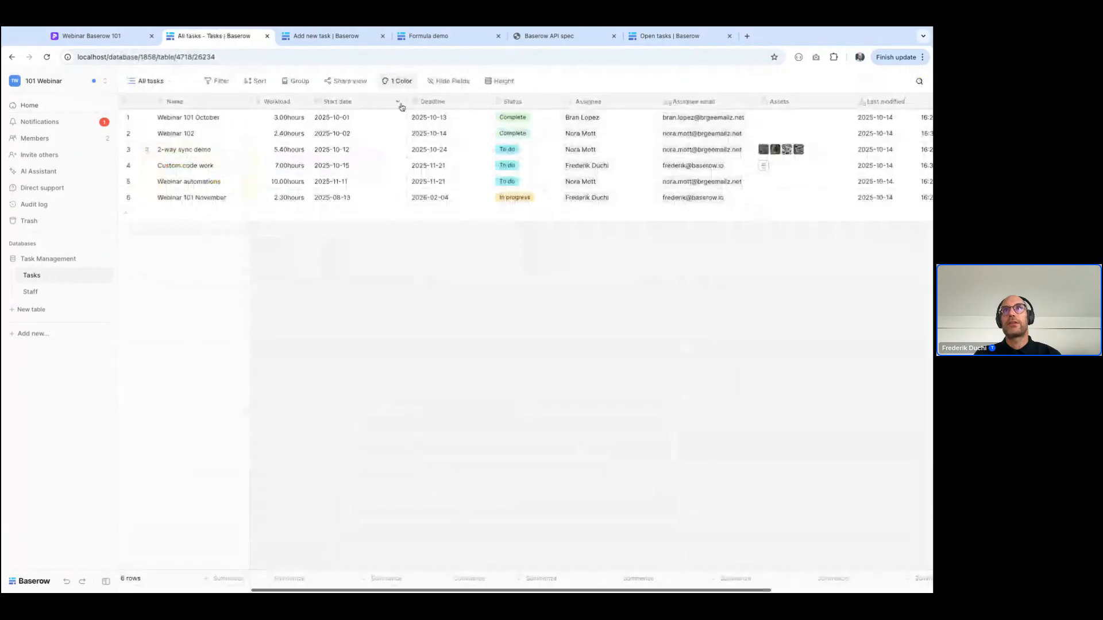
left_click(484, 103)
left_click(409, 205)
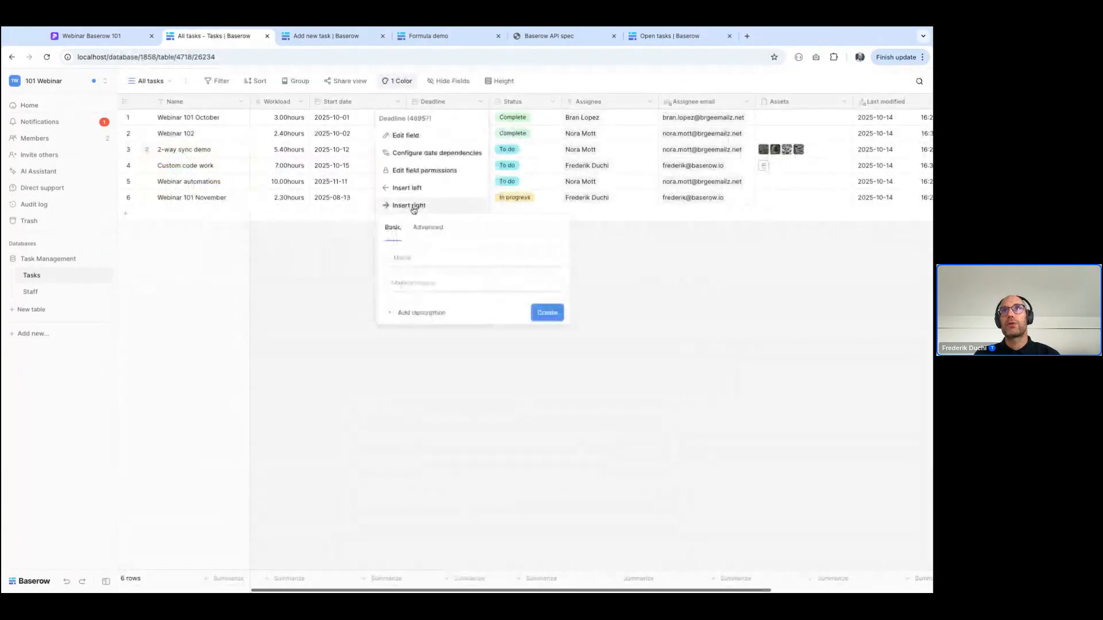
left_click(430, 287)
type("ai")
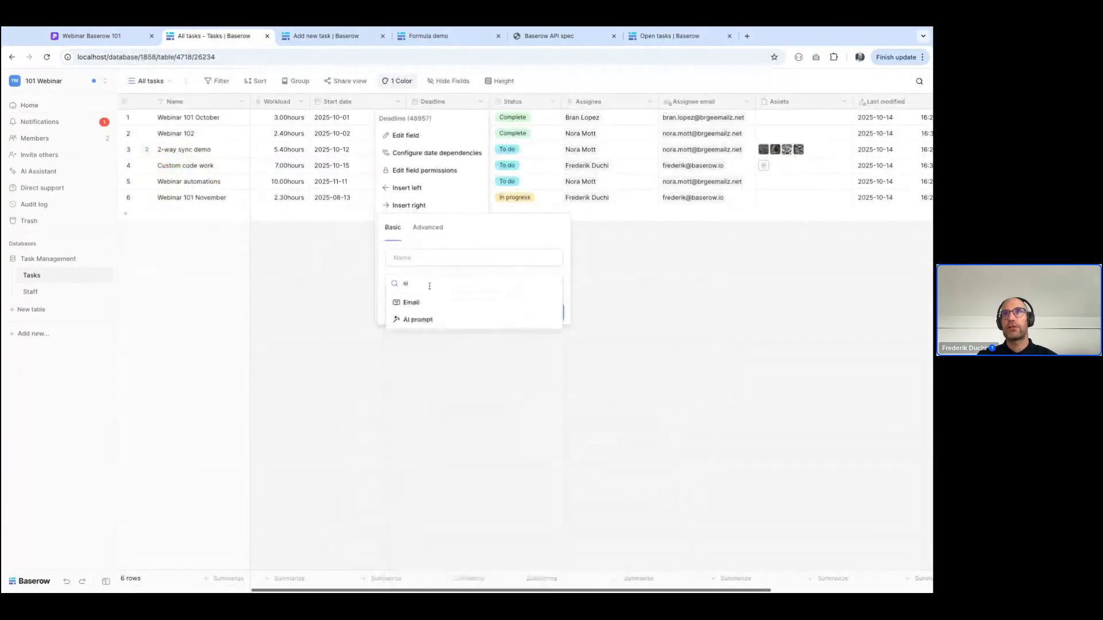
left_click(416, 318)
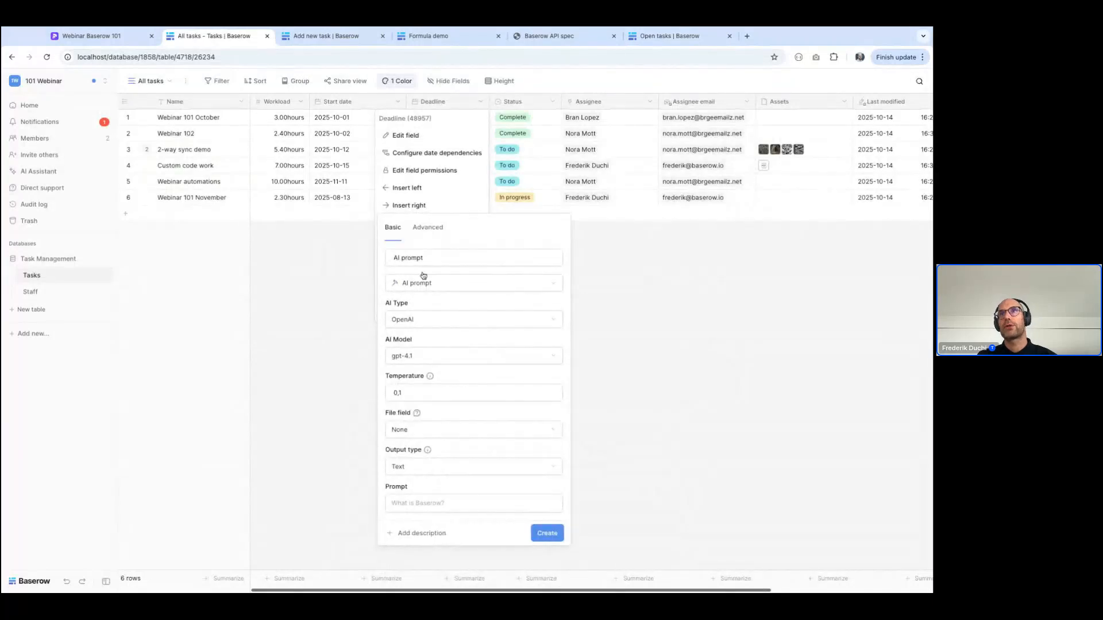
left_click(431, 257)
key("ctrl+a")
type("C")
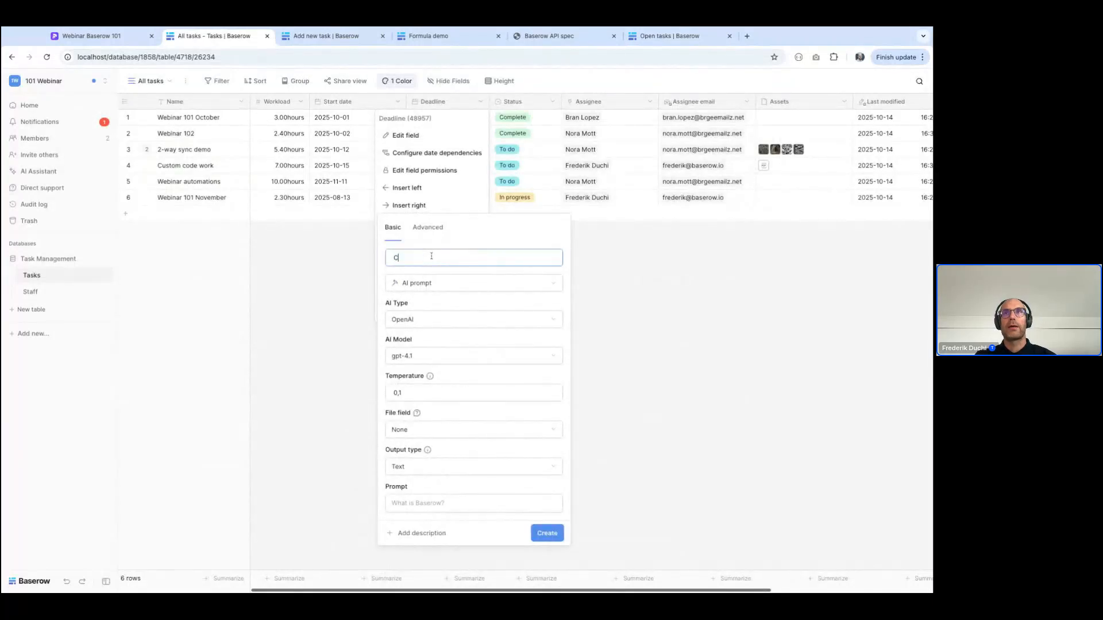
type("lassify")
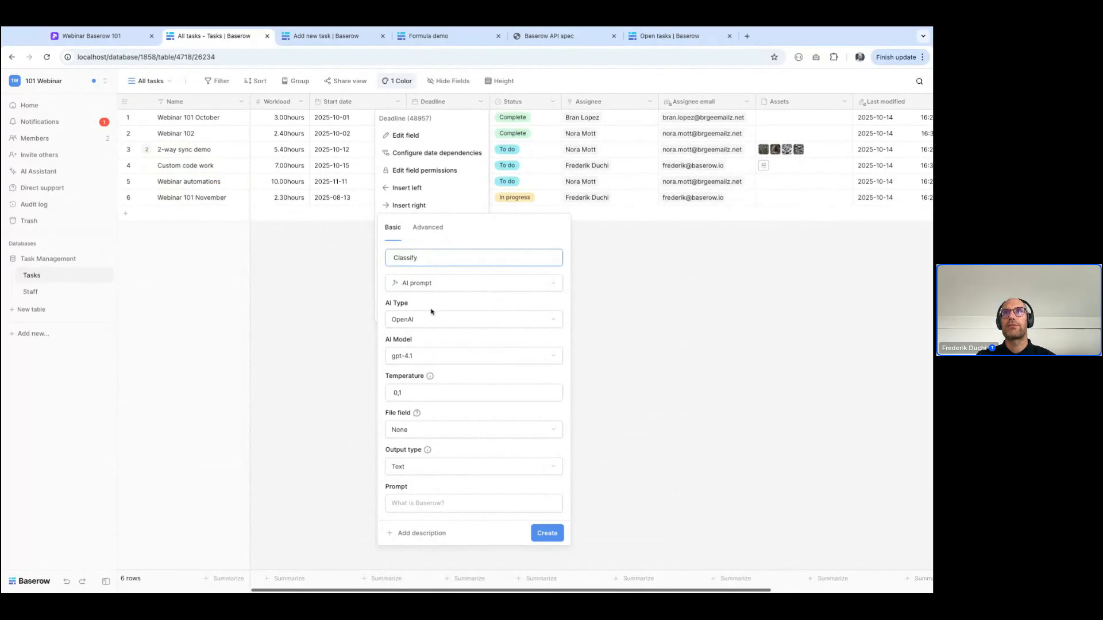
Keep gpt-4.1 as the Classify field's AI model and set its output type to Choice
left_click(488, 357)
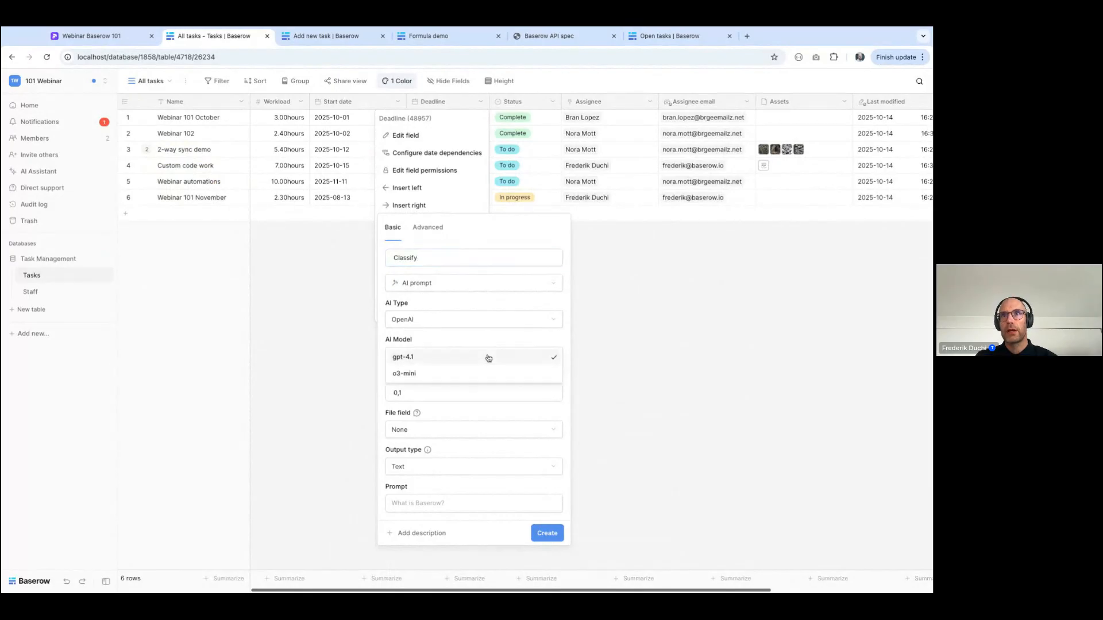
left_click(411, 360)
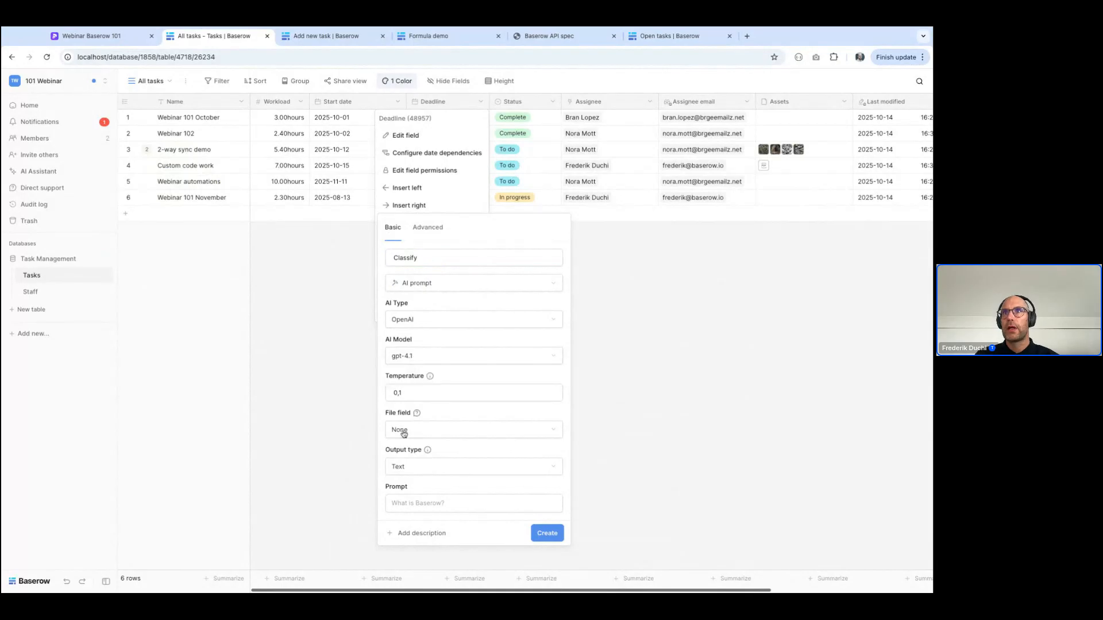
left_click(409, 468)
left_click(407, 520)
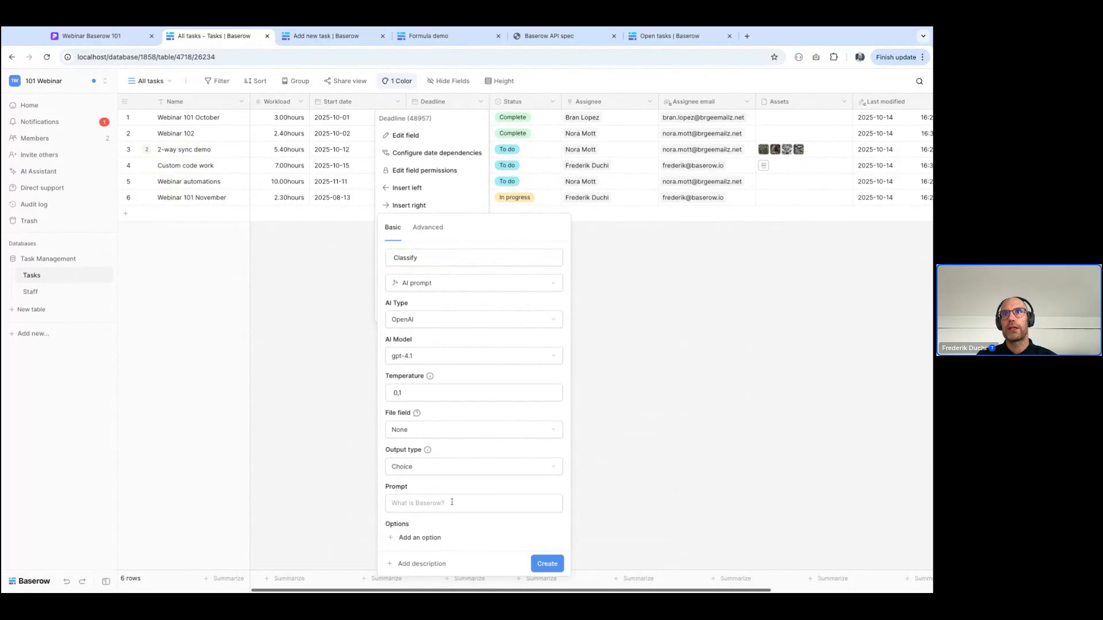
Add two choice options to the Classify field: "Urgent" in red and "Not urgent" in light green
left_click(420, 538)
type("Urgent")
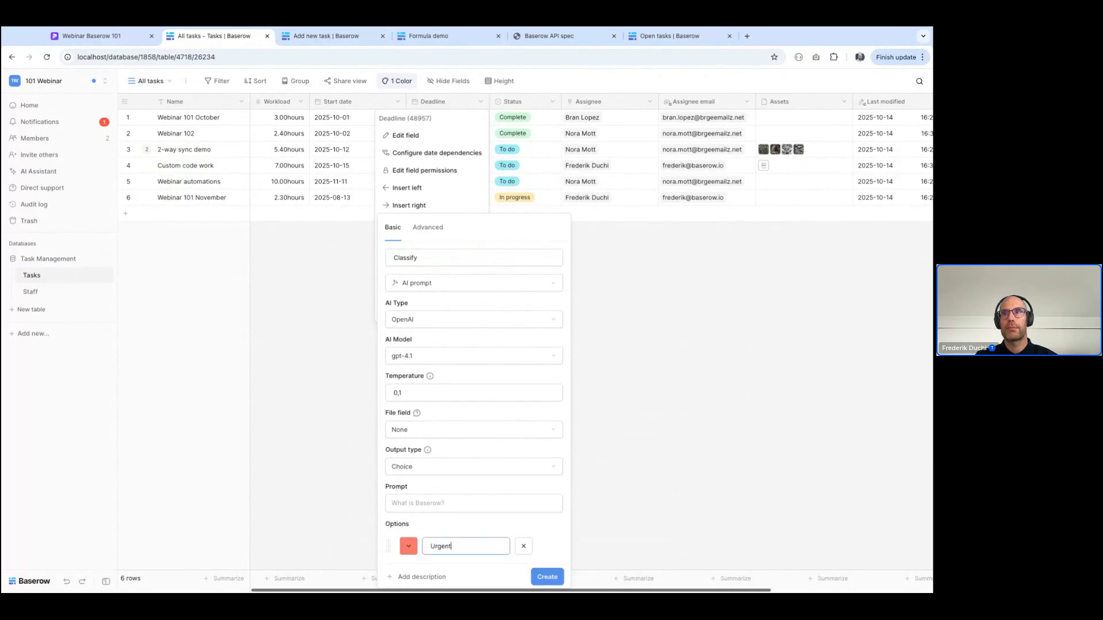
scroll(422, 546, "down", 1)
left_click(422, 553)
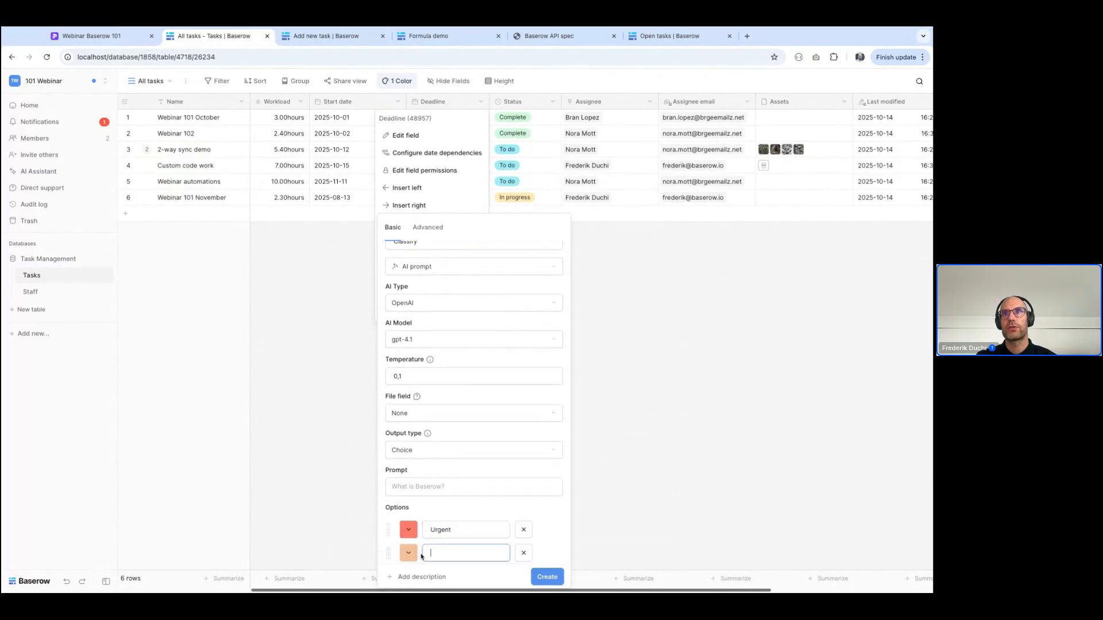
left_click(409, 553)
left_click(435, 494)
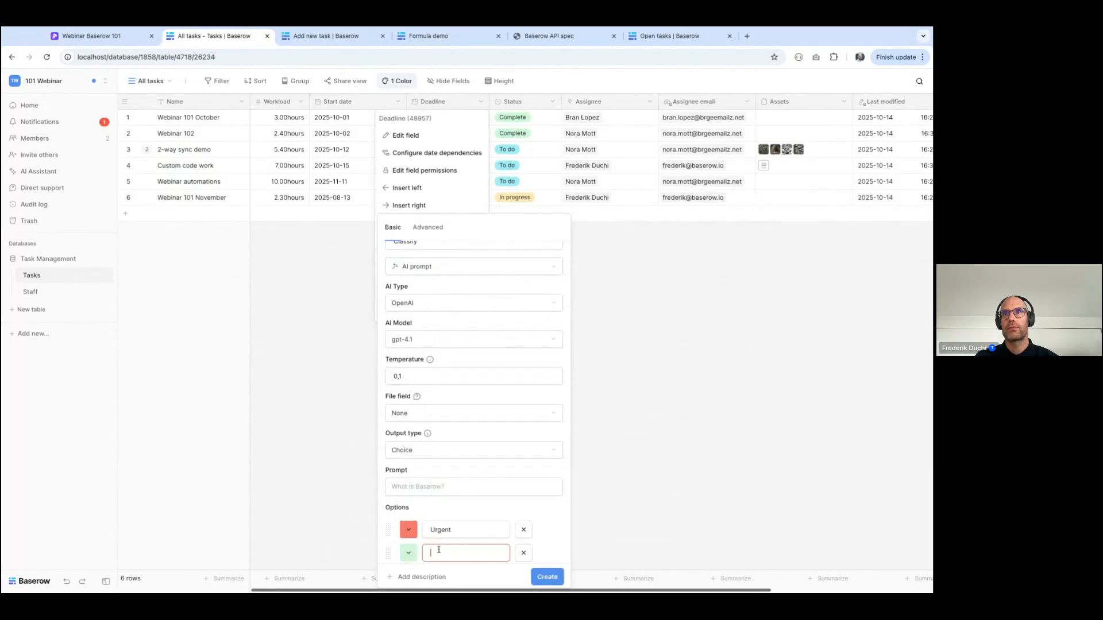
left_click(438, 549)
type("Not urgent")
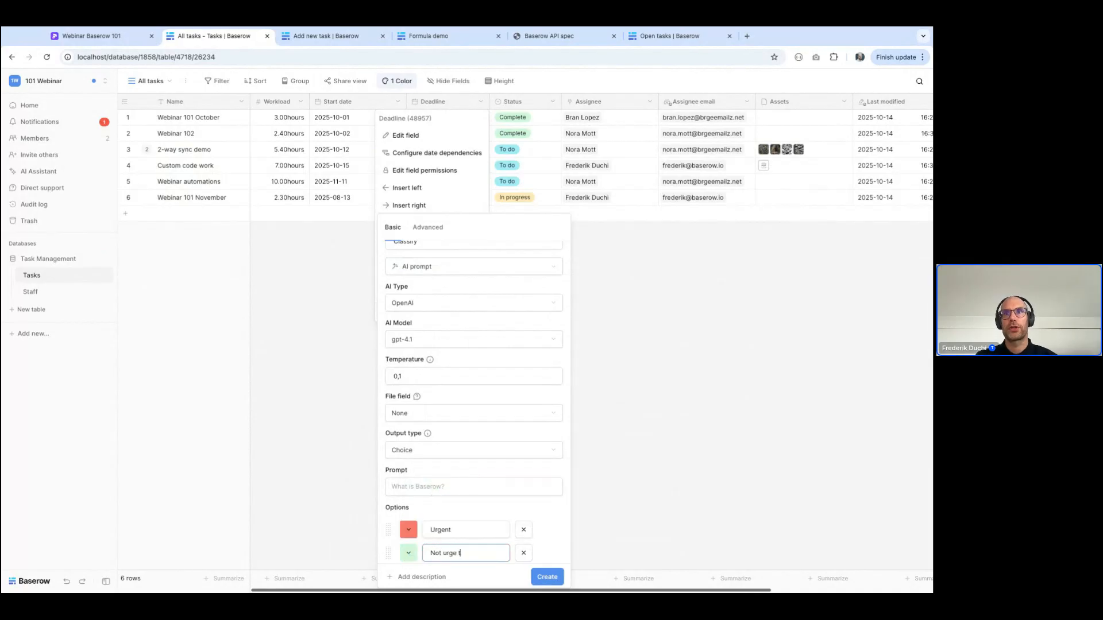
key("BackSpace")
type("ent")
Start the prompt with "Decide for the task [Name] with a workload of [Workload] hours", inserting the Name and Workload fields as references
scroll(436, 471, "down", 1)
left_click(432, 464)
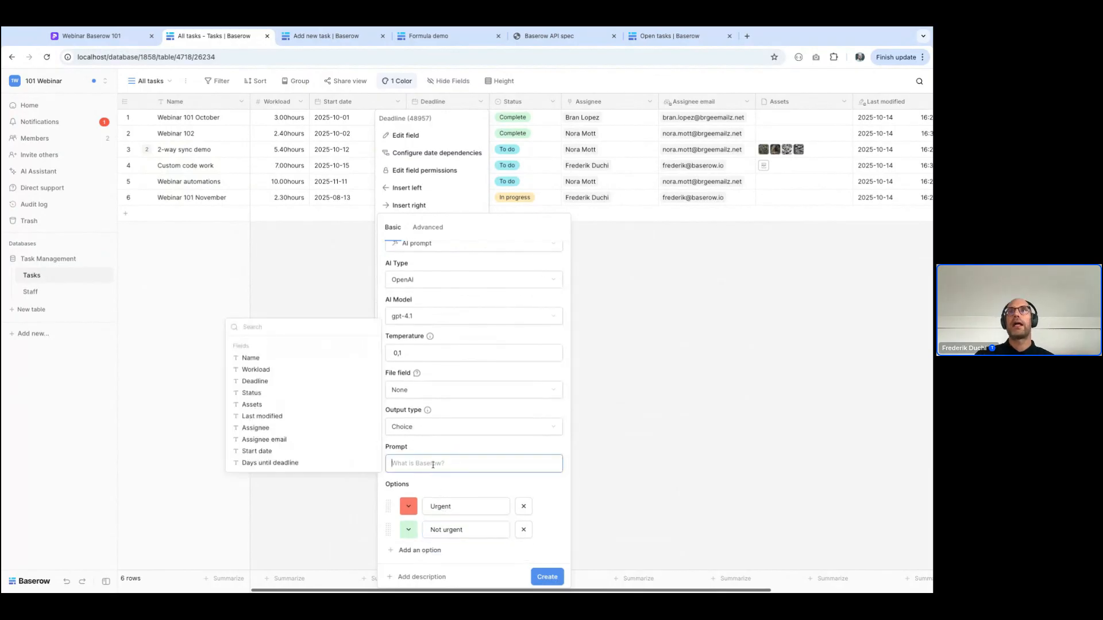
type("Decide for the task,")
left_click(282, 362)
type("with a workload of")
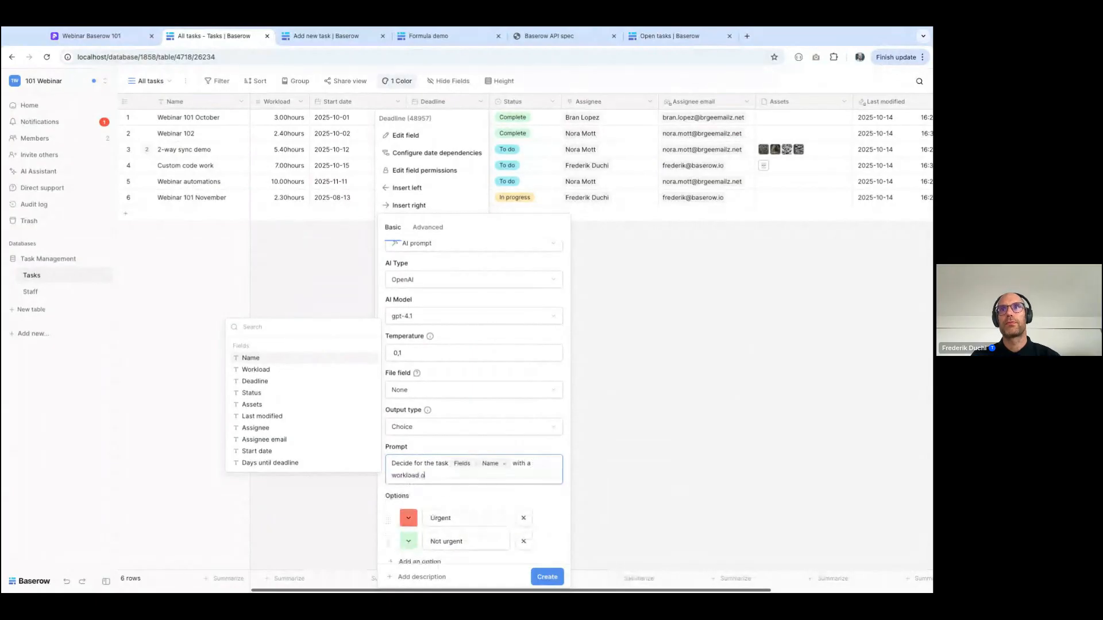
left_click(256, 369)
type("hours")
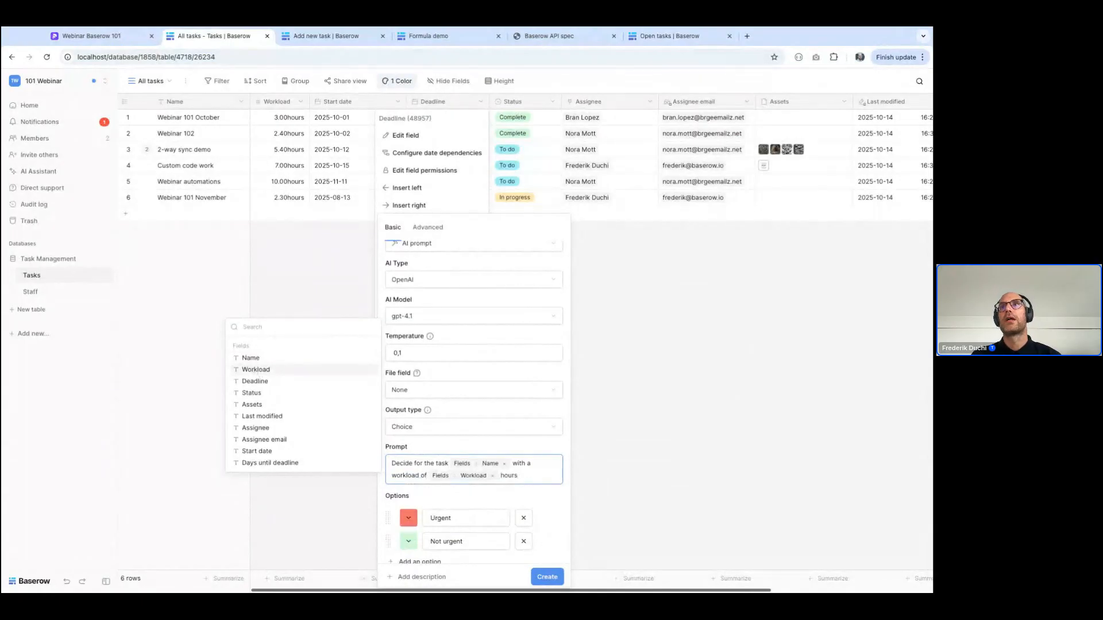
type(" and a deadline wit")
type("hin")
Extend the prompt with "and a deadline within [Days until deadline] days assigned to an employee with a workload of", and create the Classify field
left_click(270, 463)
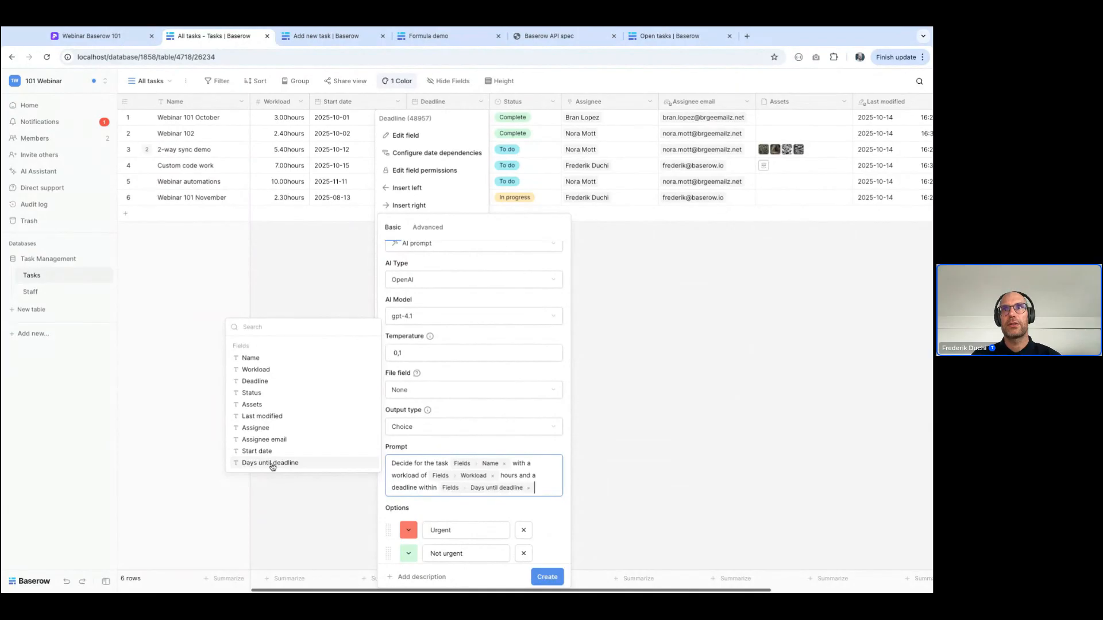
type("days")
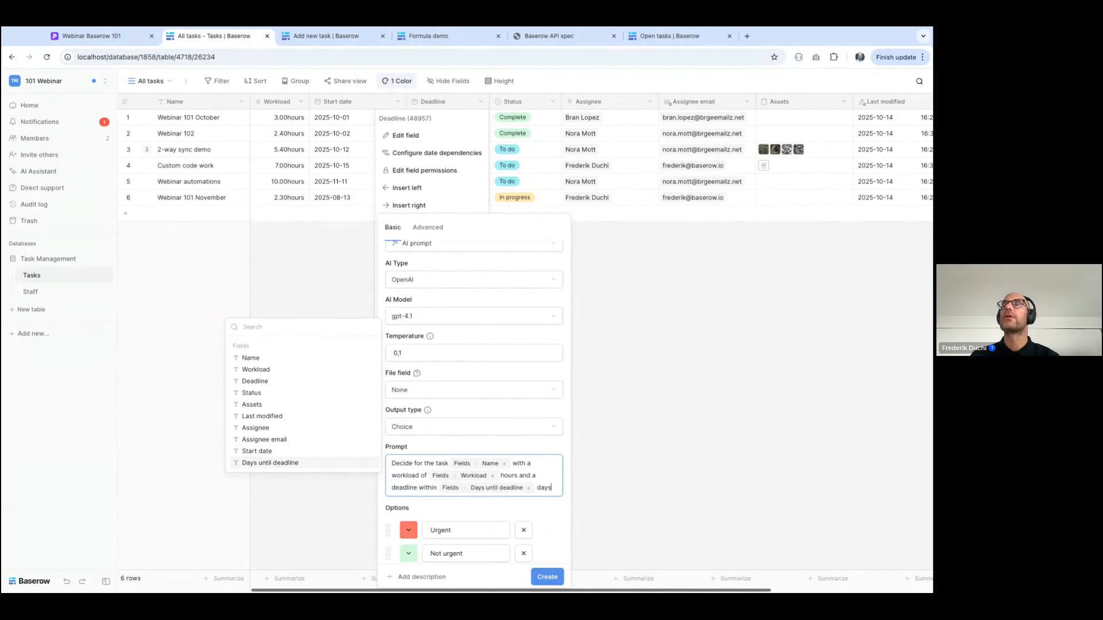
type(" assigned to")
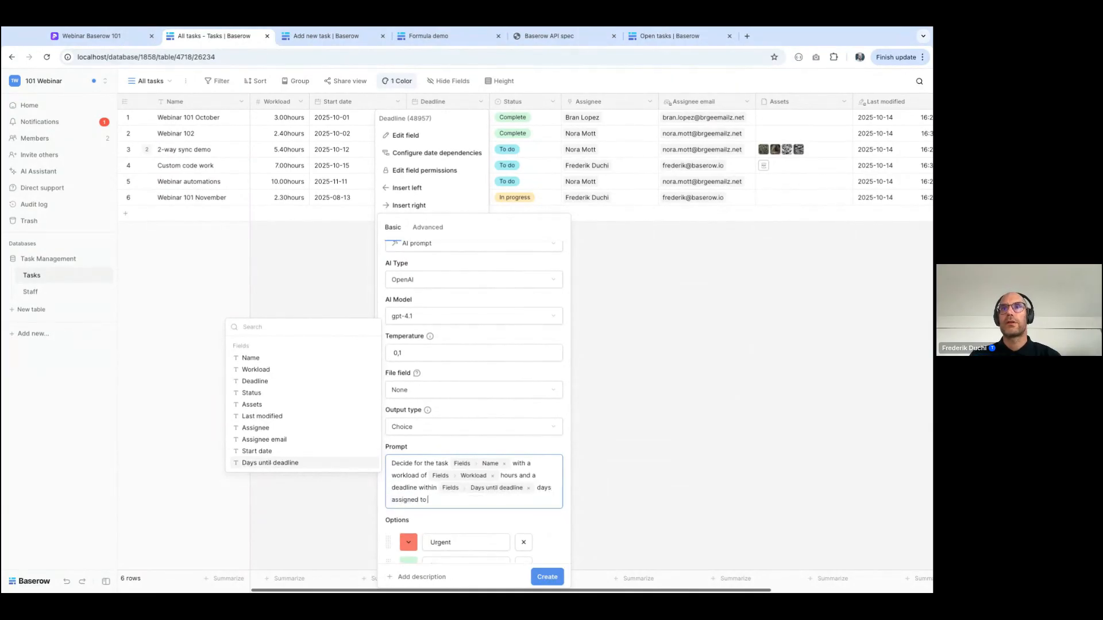
type(" an empl")
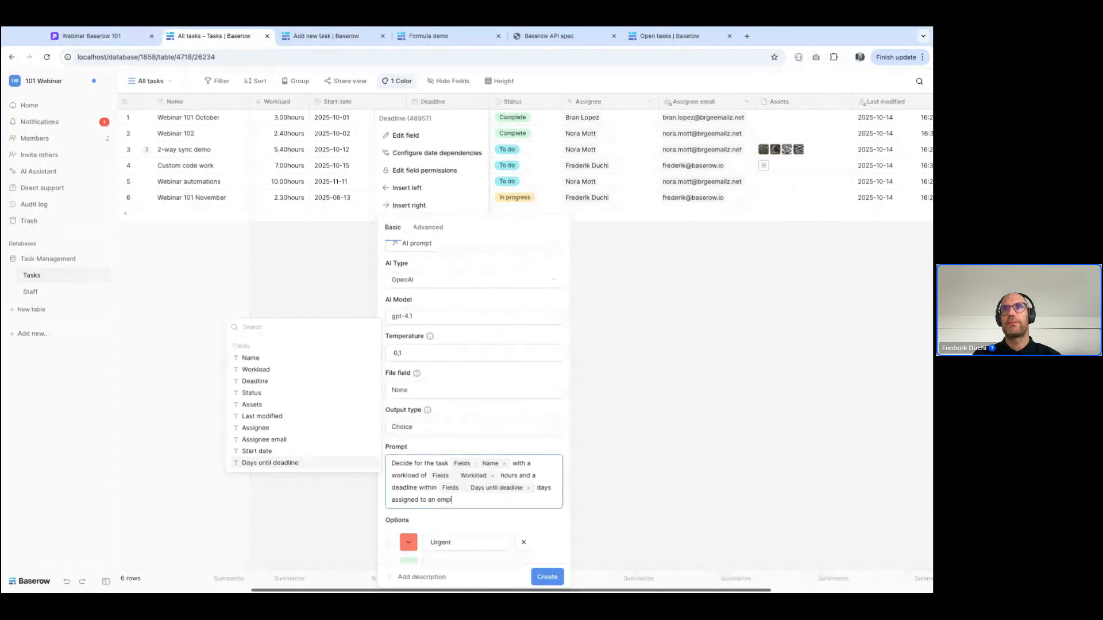
type("oyee wit")
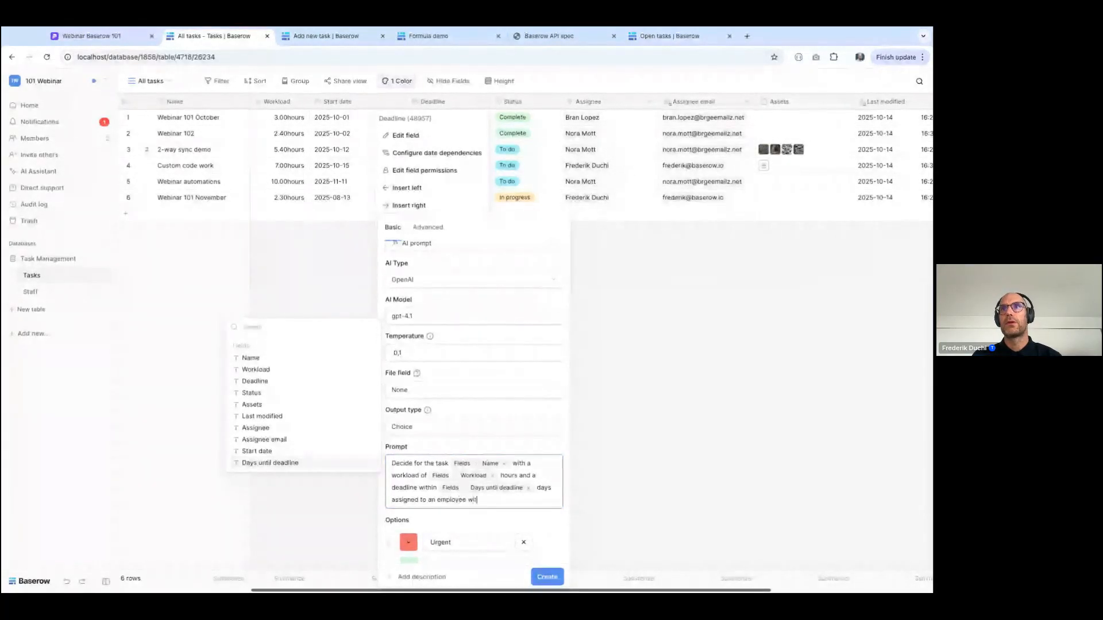
type("h a workload")
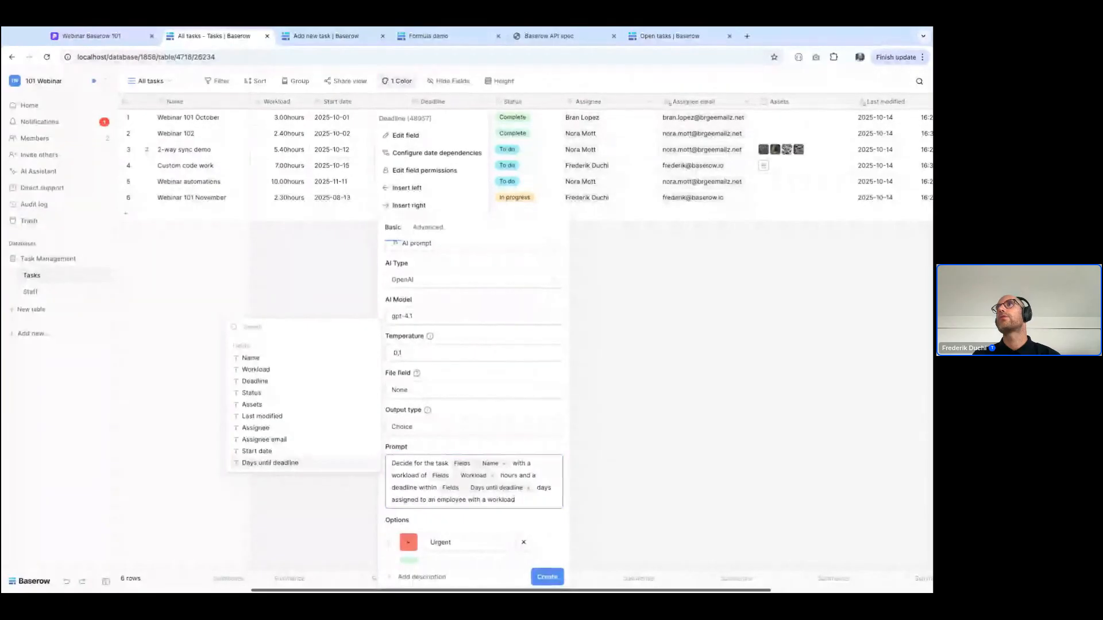
type(" of")
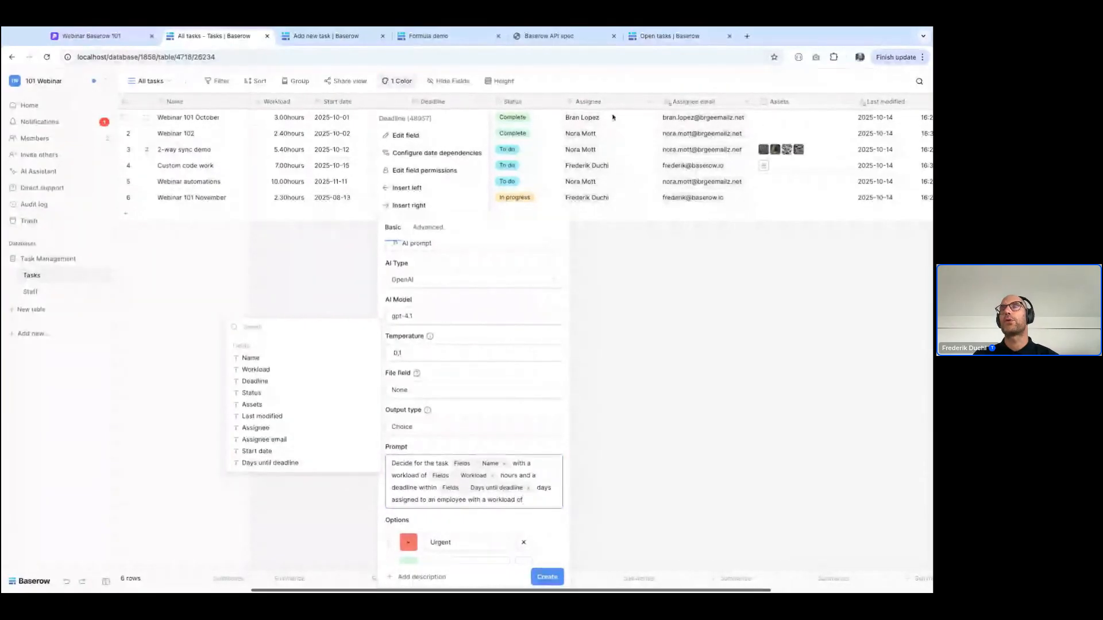
left_click(547, 577)
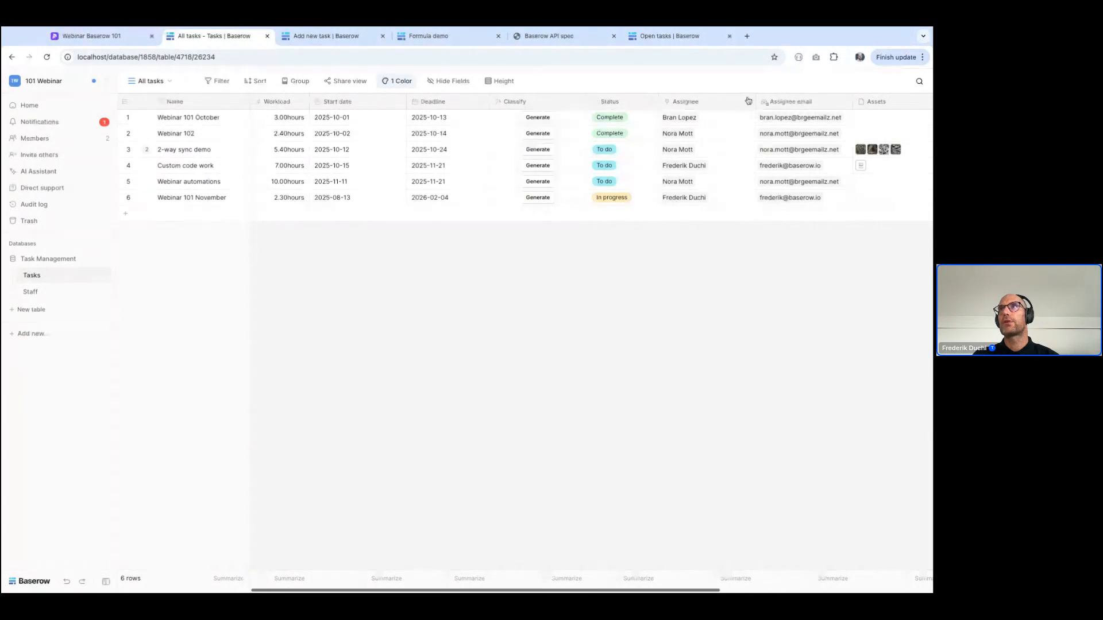
Insert a Rollup field directly after the Assignee field, using Assignee as its link to table field
left_click(748, 101)
left_click(712, 187)
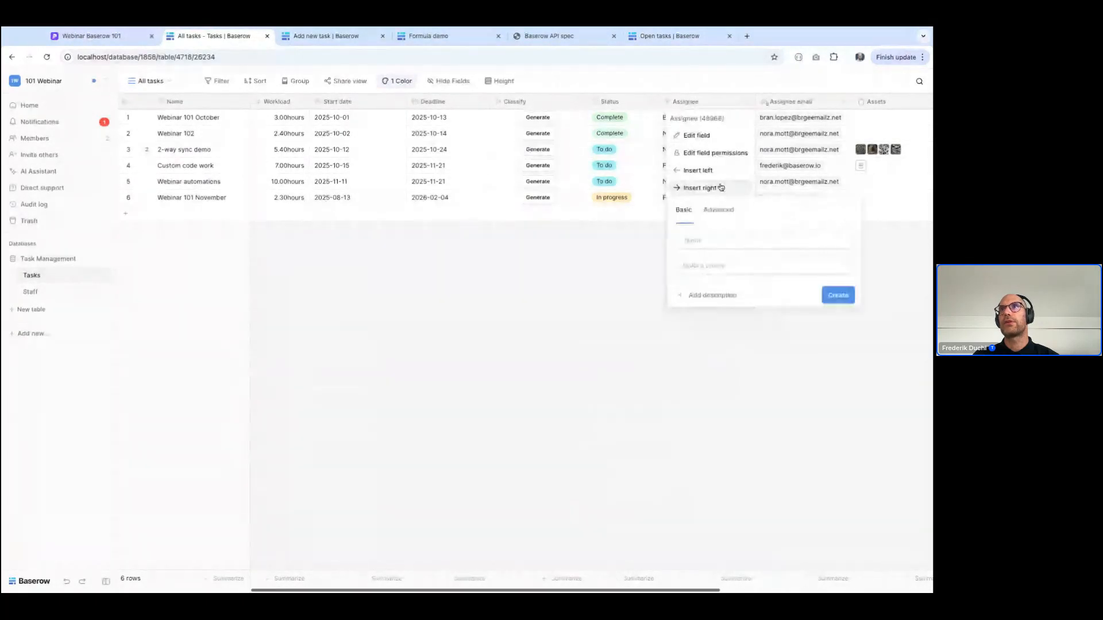
left_click(718, 266)
type("rollup")
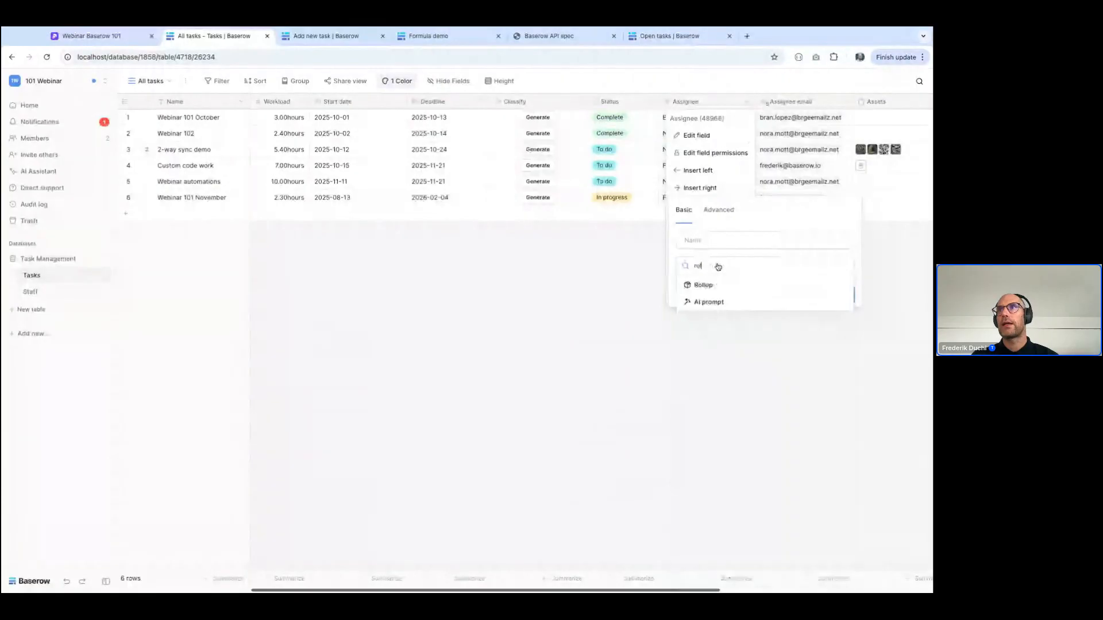
left_click(710, 285)
left_click(713, 303)
left_click(712, 318)
Roll up the Open workload field with the sum function and create the Rollup field
left_click(718, 339)
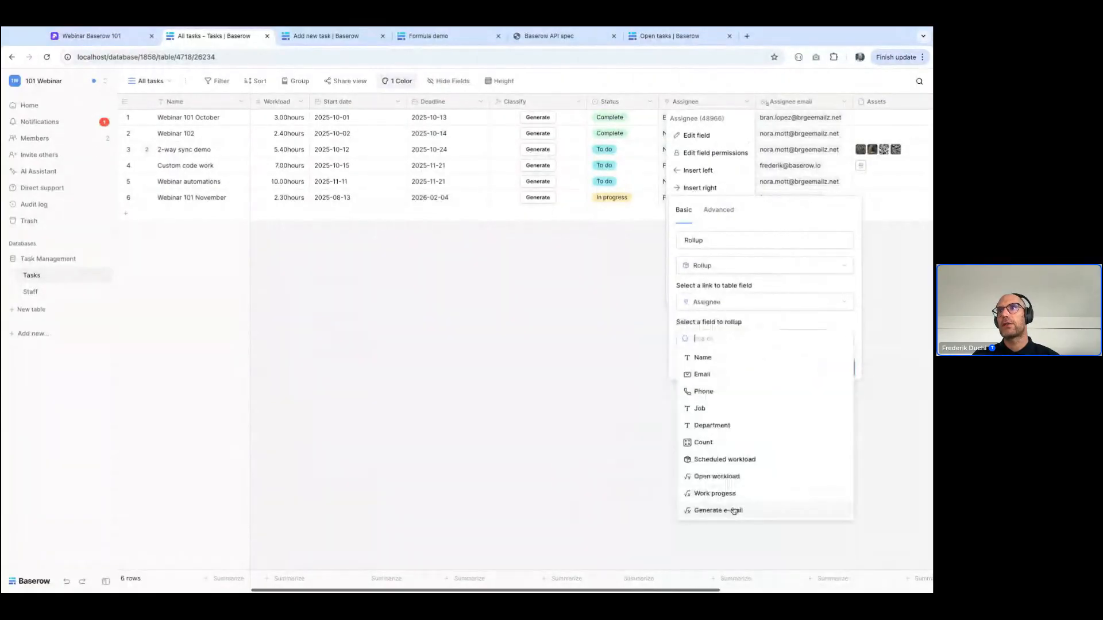
left_click(716, 478)
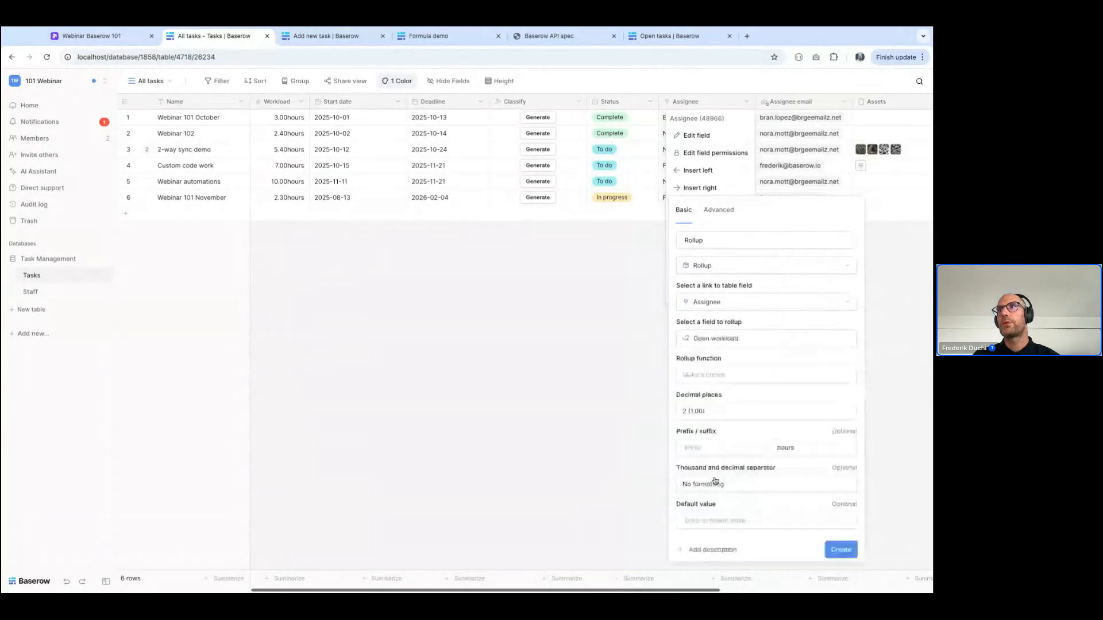
left_click(756, 374)
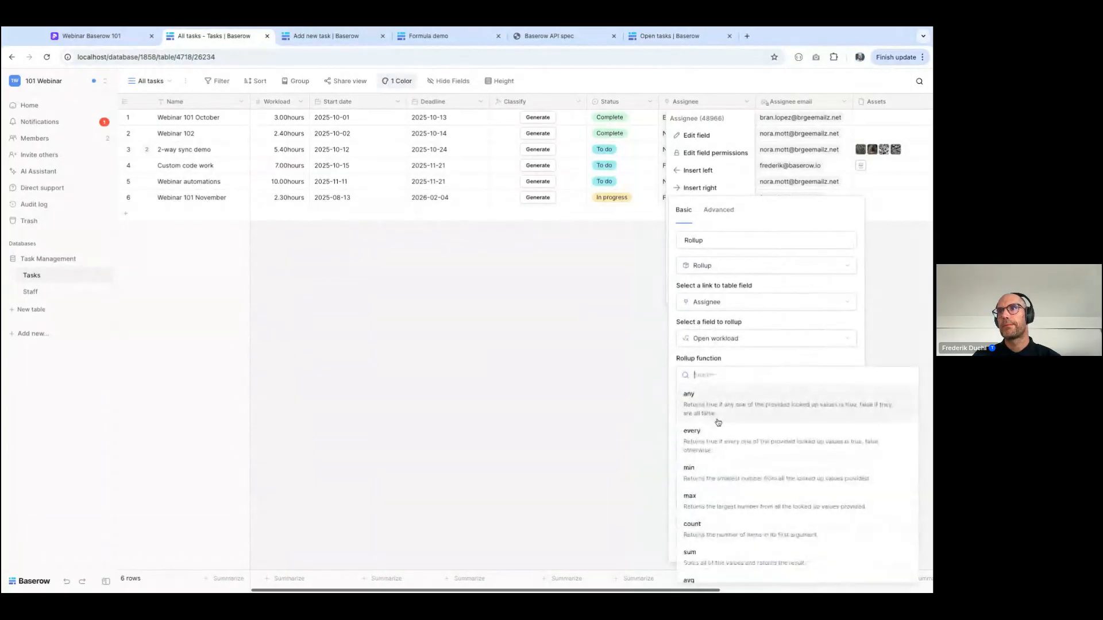
left_click(701, 555)
left_click(839, 553)
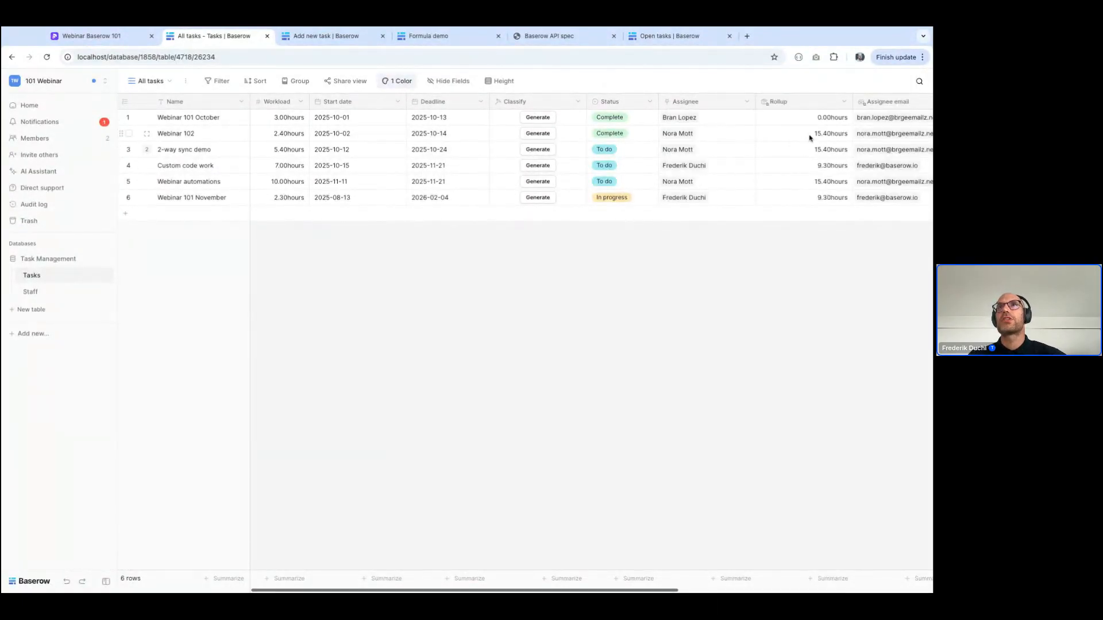
Complete the Classify field's prompt with a reference to the Rollup field followed by "hours", and save the field
left_click(578, 101)
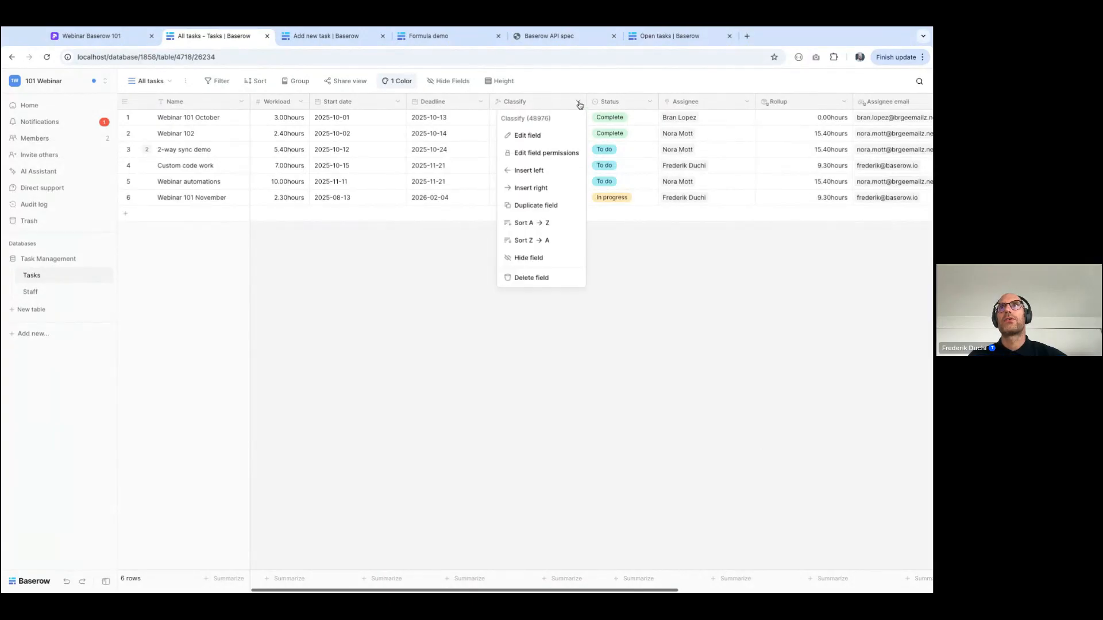
left_click(540, 136)
left_click(664, 474)
left_click(373, 469)
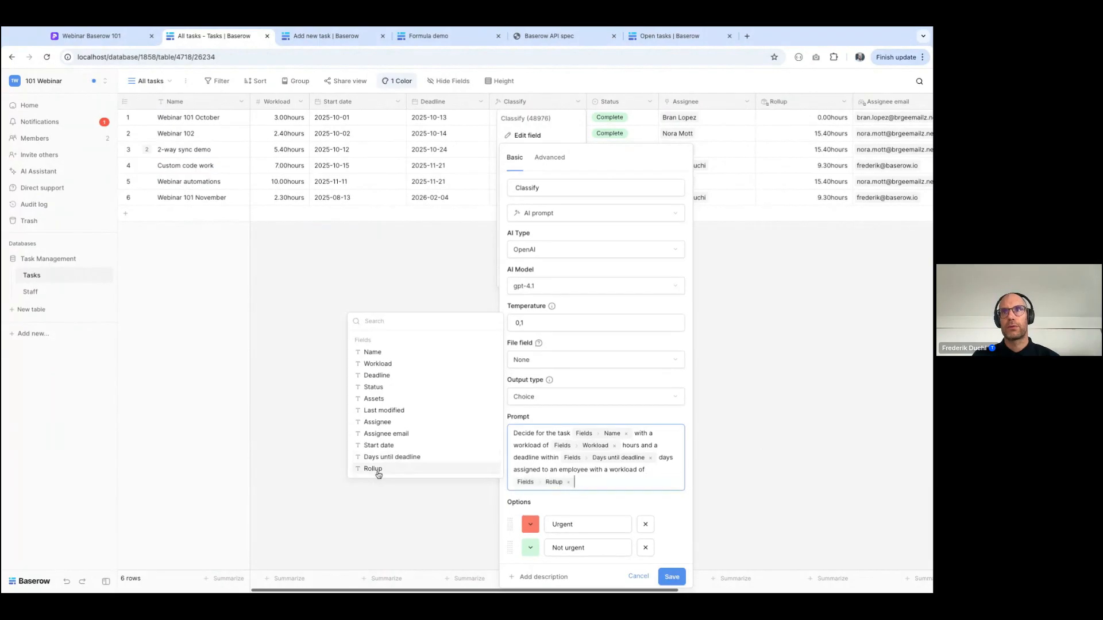
type("hours")
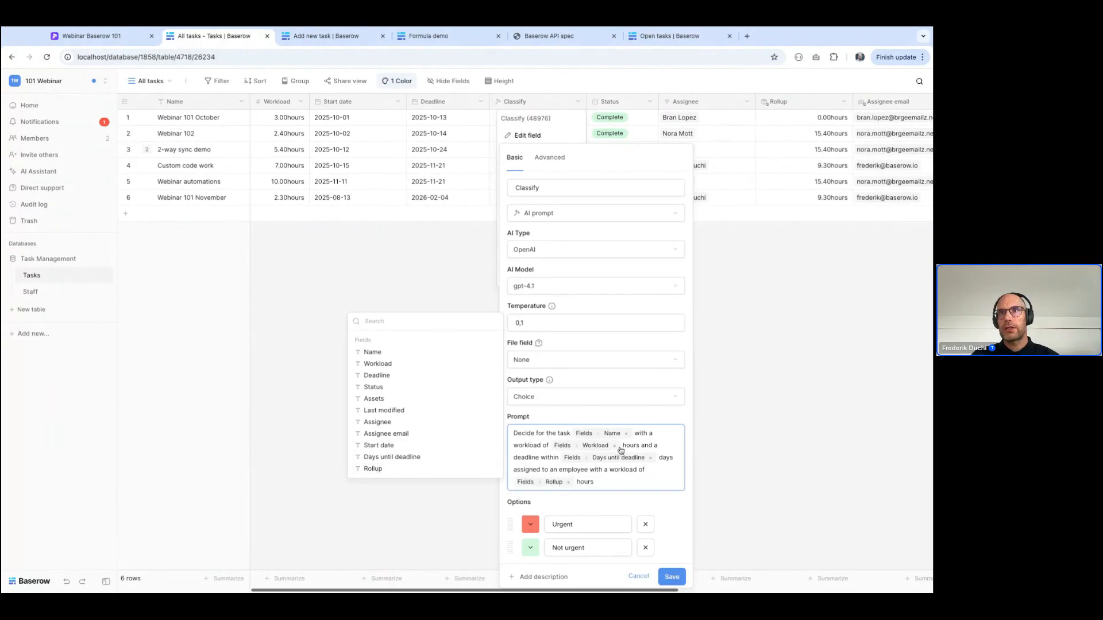
left_click(672, 578)
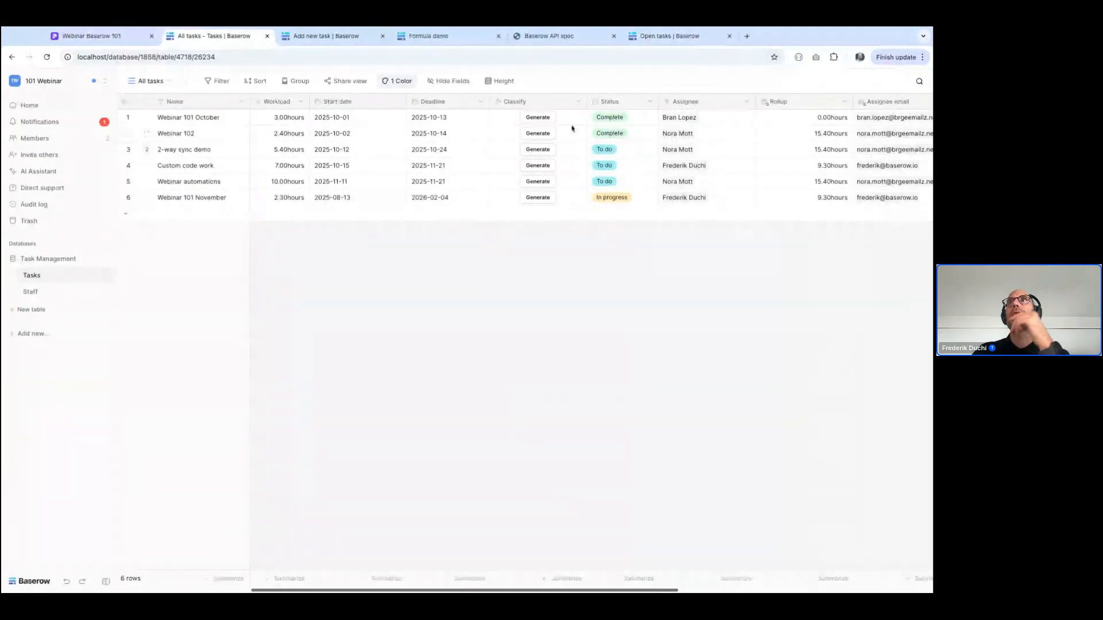
Change the Webinar 102 task's start date to 2025-10-13
scroll(494, 152, "right", 5)
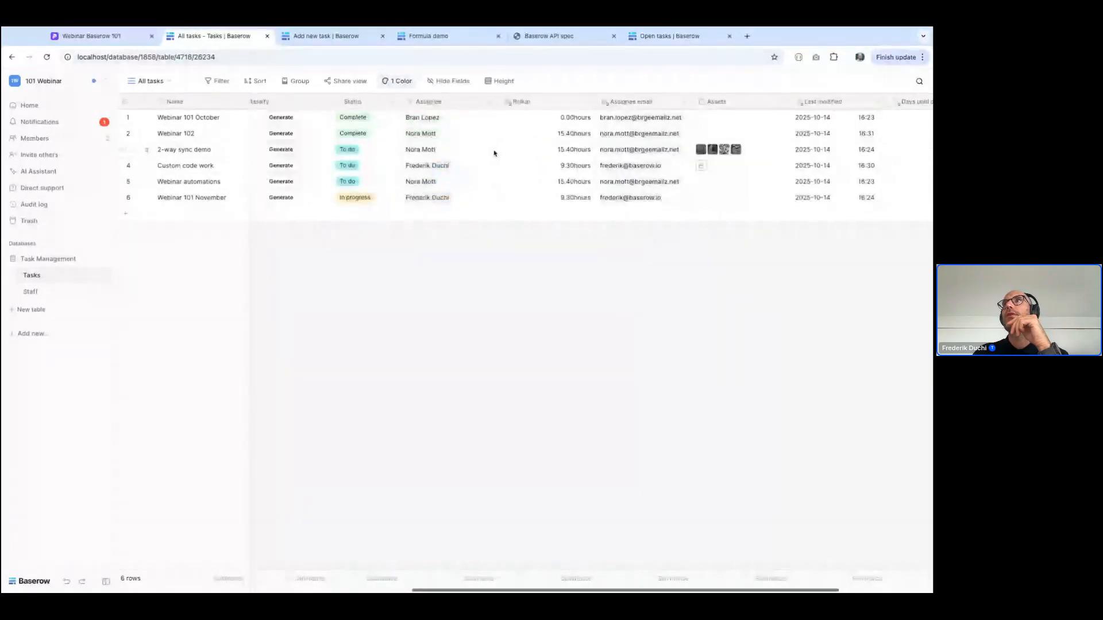
scroll(592, 155, "left", 5)
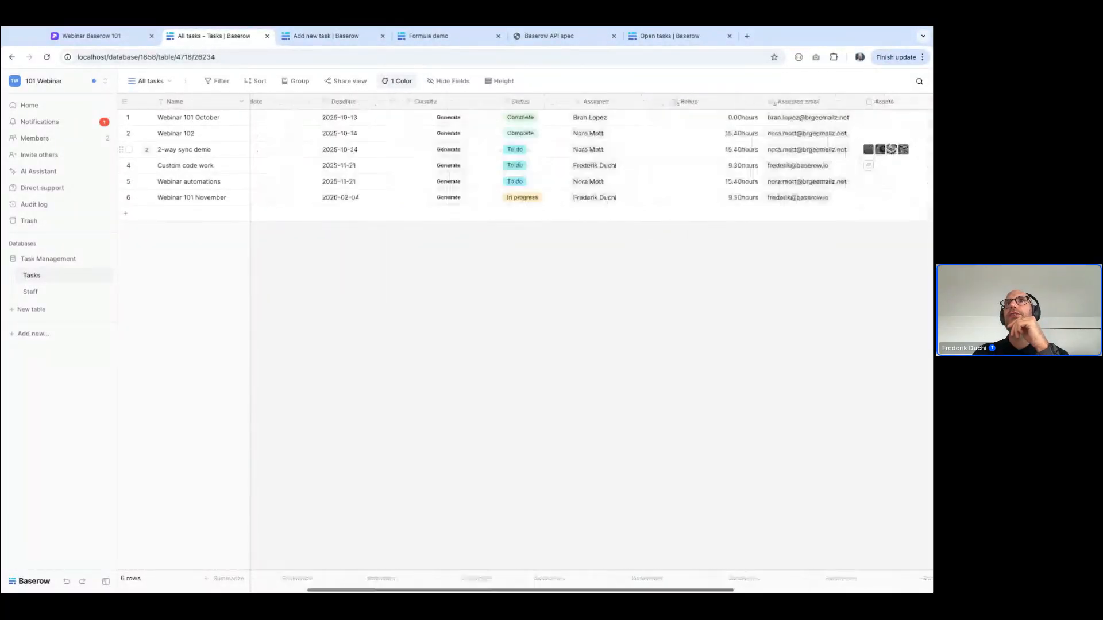
scroll(591, 152, "left", 1)
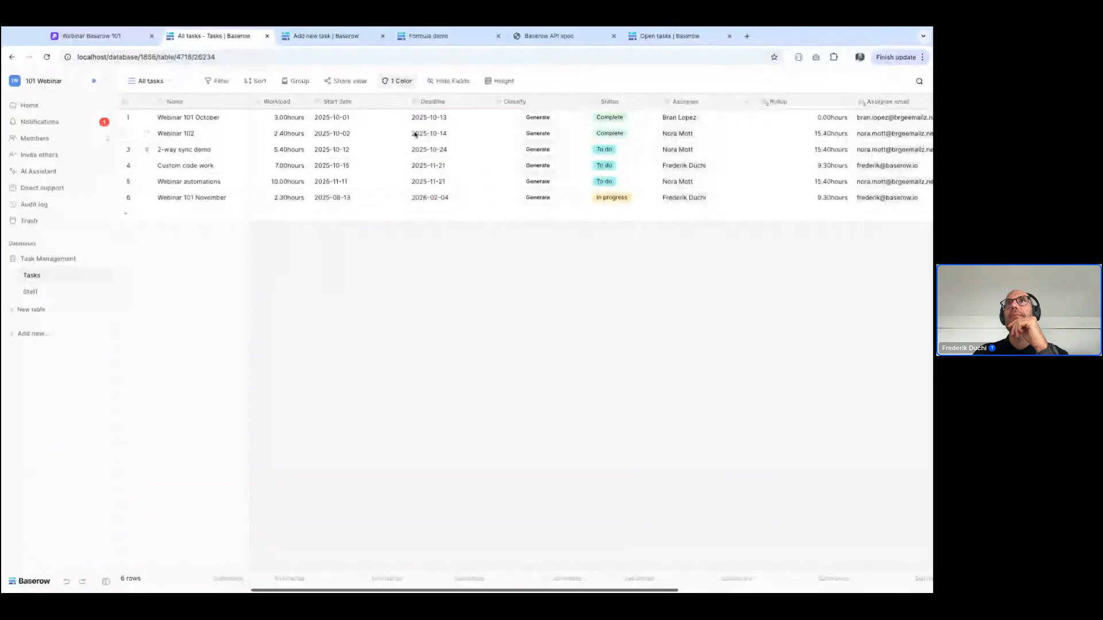
left_click(354, 135)
left_click(353, 135)
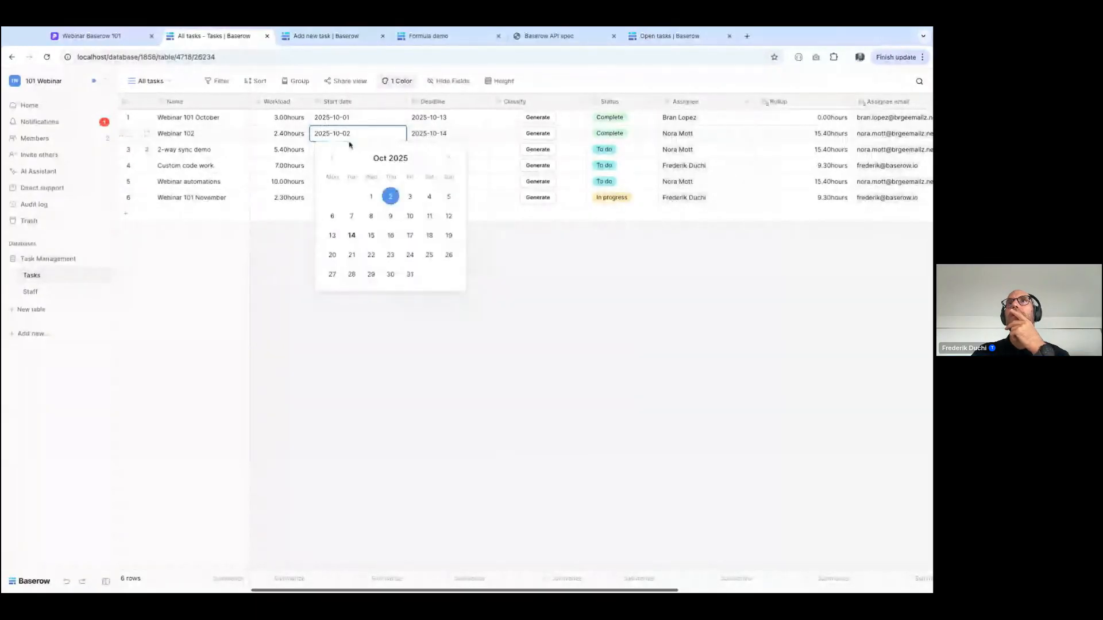
left_click(332, 235)
left_click(499, 402)
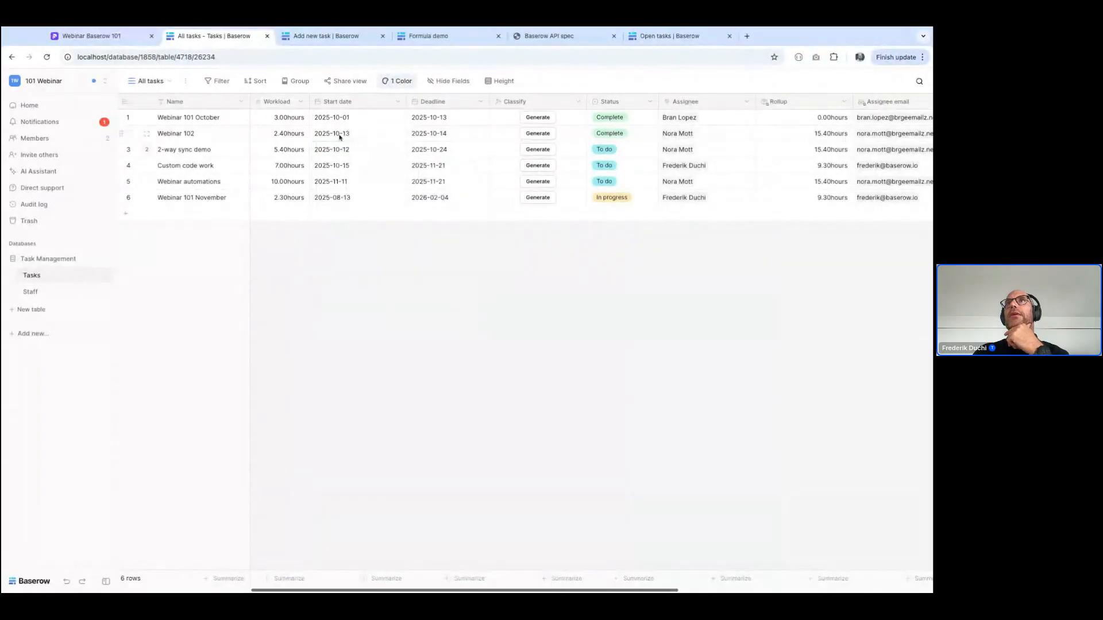
Generate the AI Classify values for the Webinar 102 and Webinar 101 November tasks
left_click(537, 136)
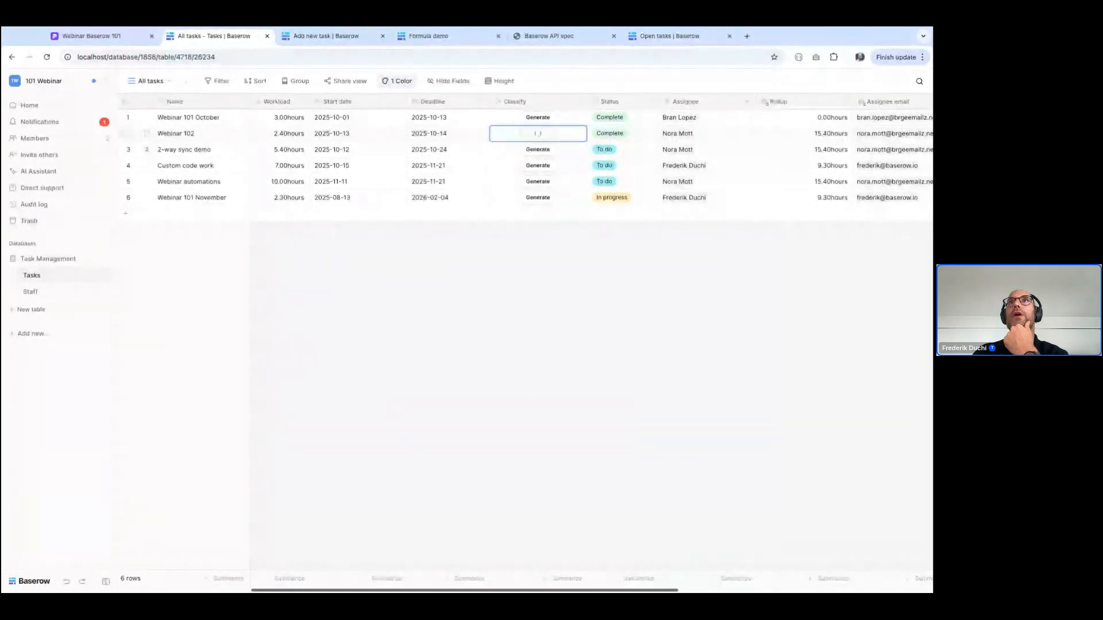
left_click(543, 202)
left_click(539, 200)
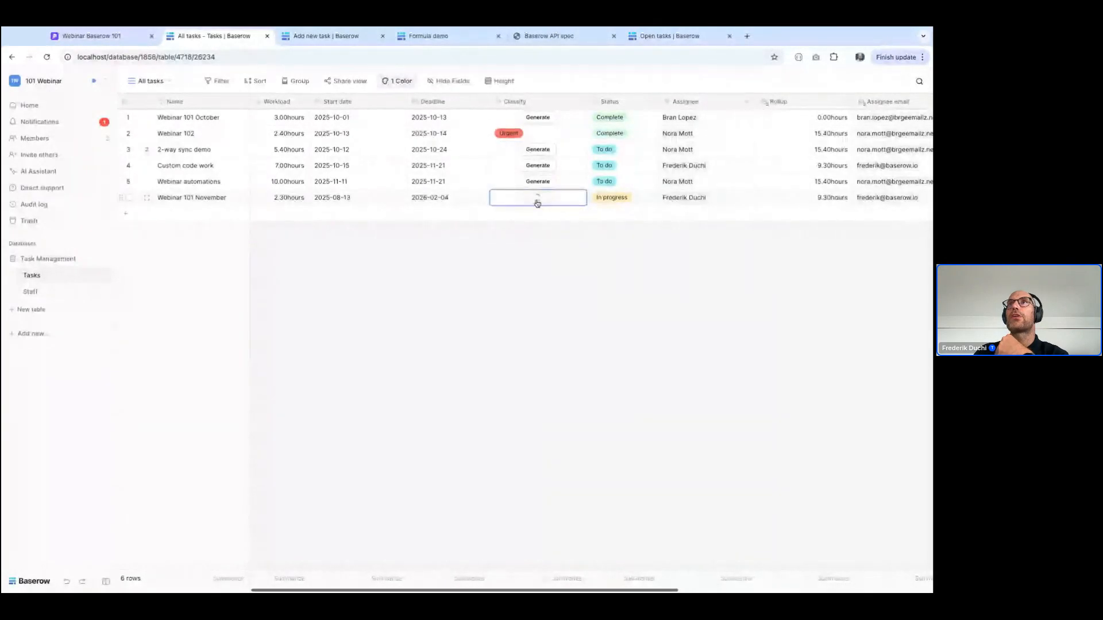
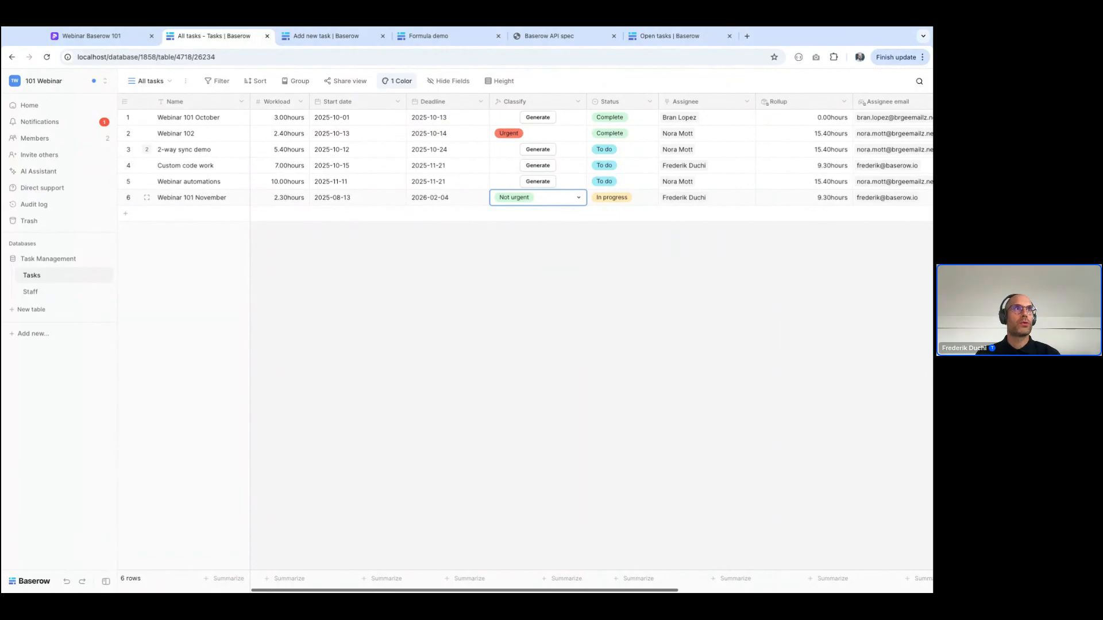
Create a new application named Untitled Application and delete its Examples page
left_click(35, 334)
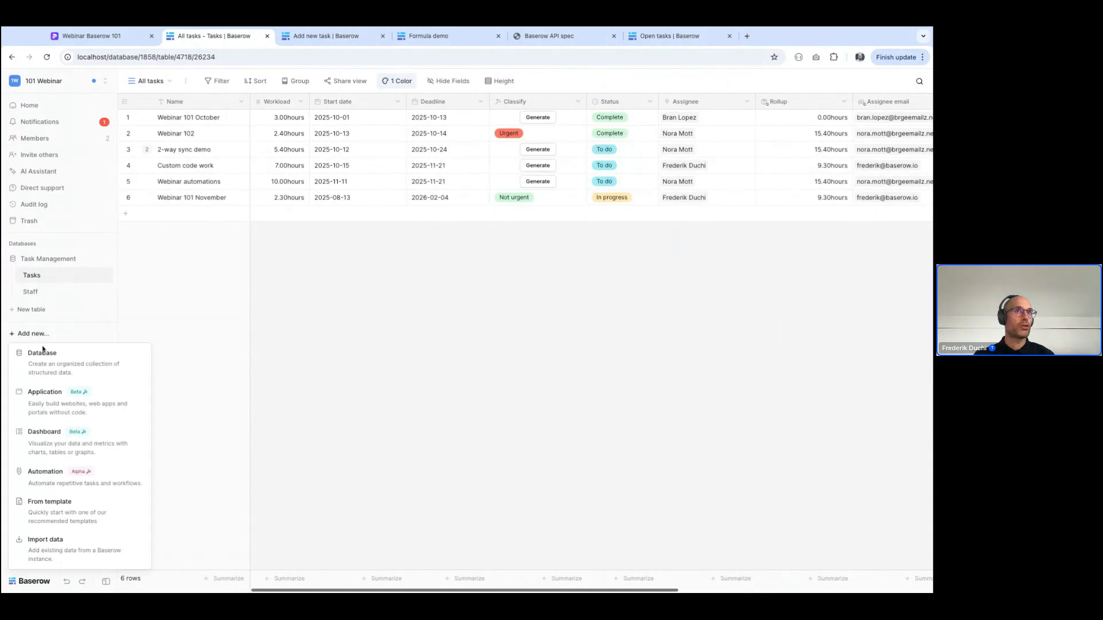
left_click(50, 401)
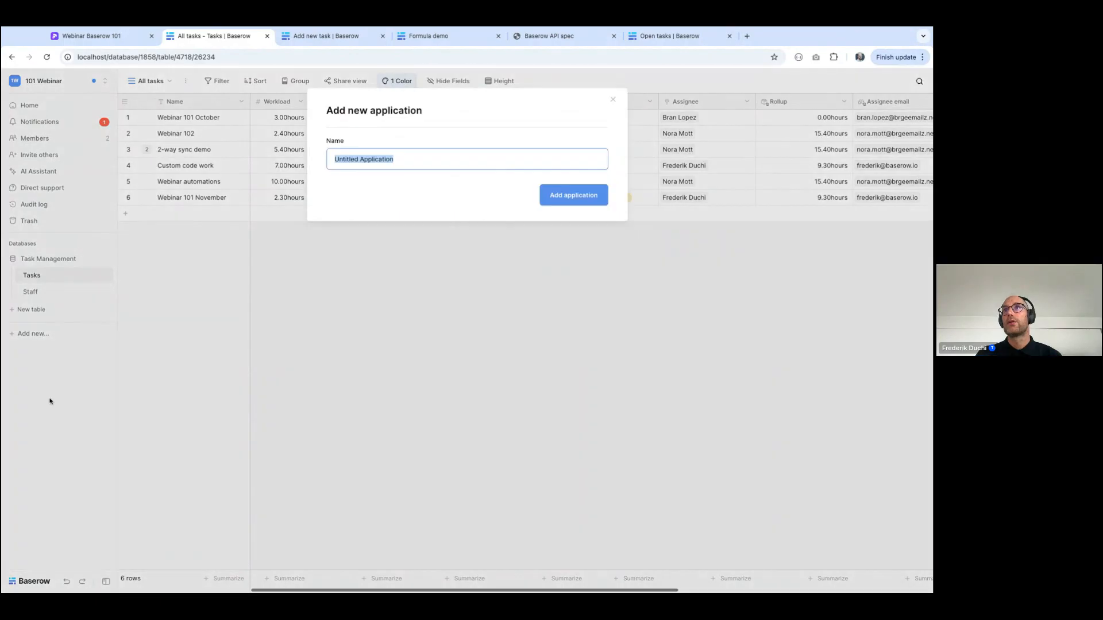
left_click(572, 195)
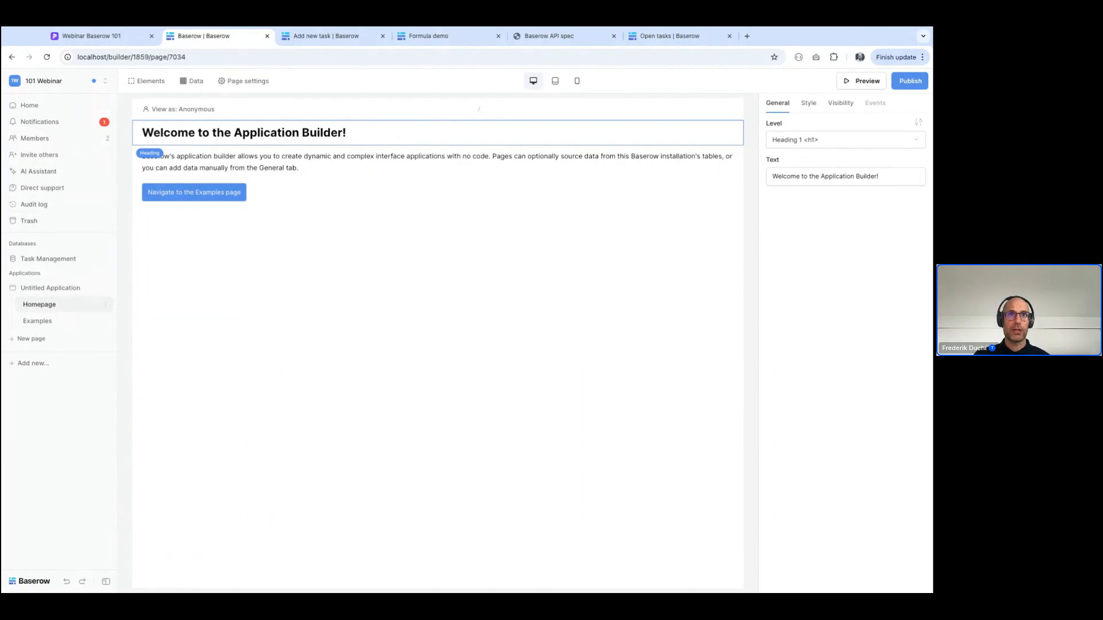
left_click(108, 324)
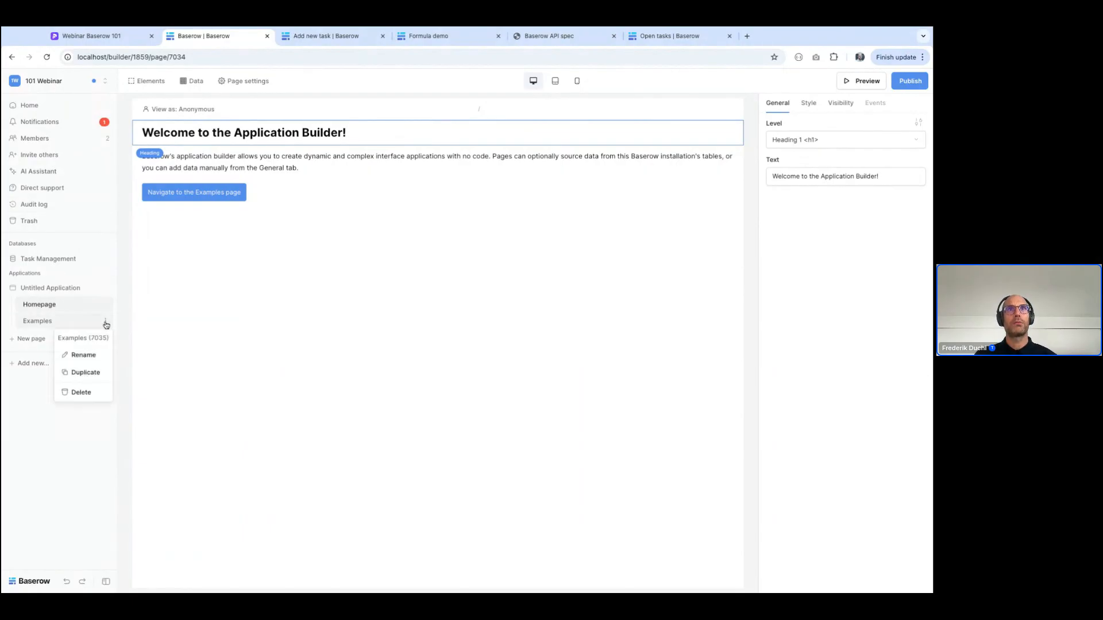
left_click(84, 391)
Add a page named Task details with the path /task-details/:task_id and a numeric task_id parameter
left_click(39, 322)
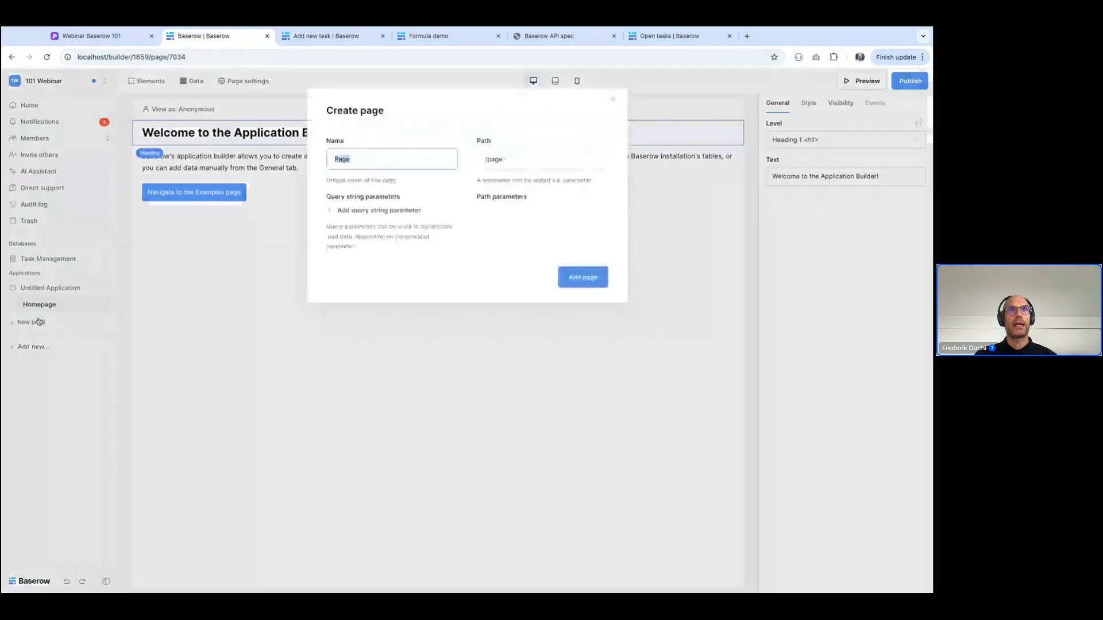
type("Task details")
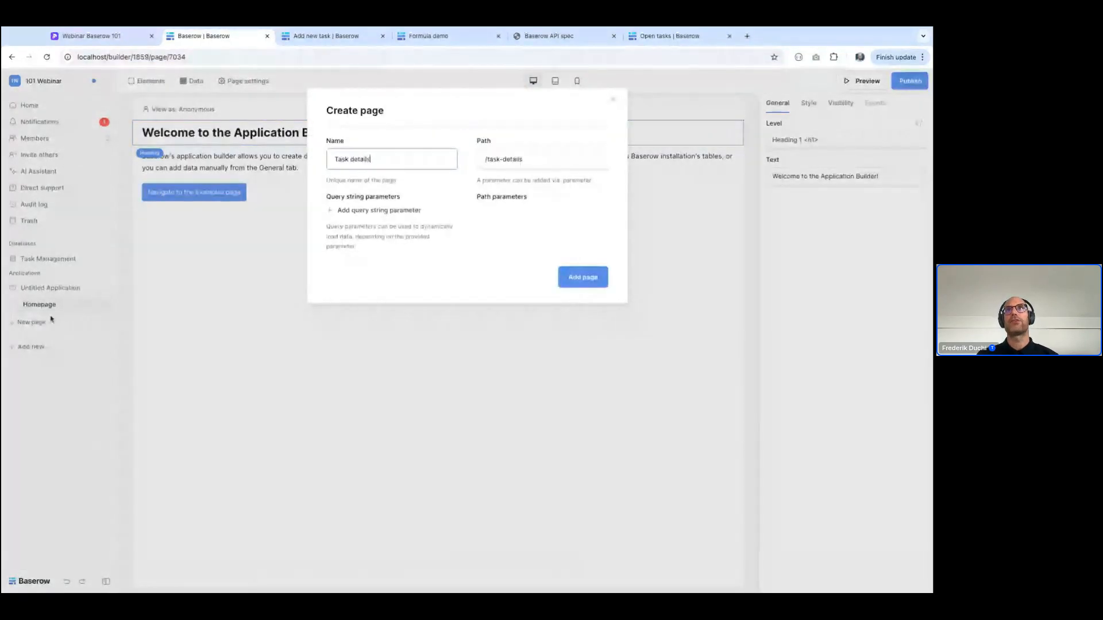
left_click(584, 157)
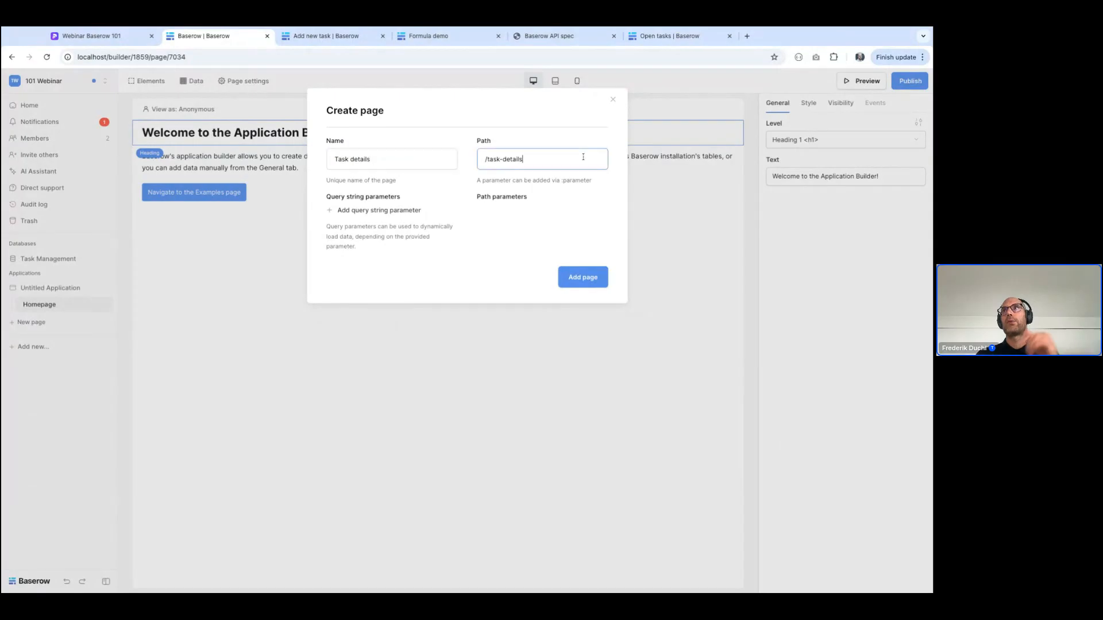
type("/:task")
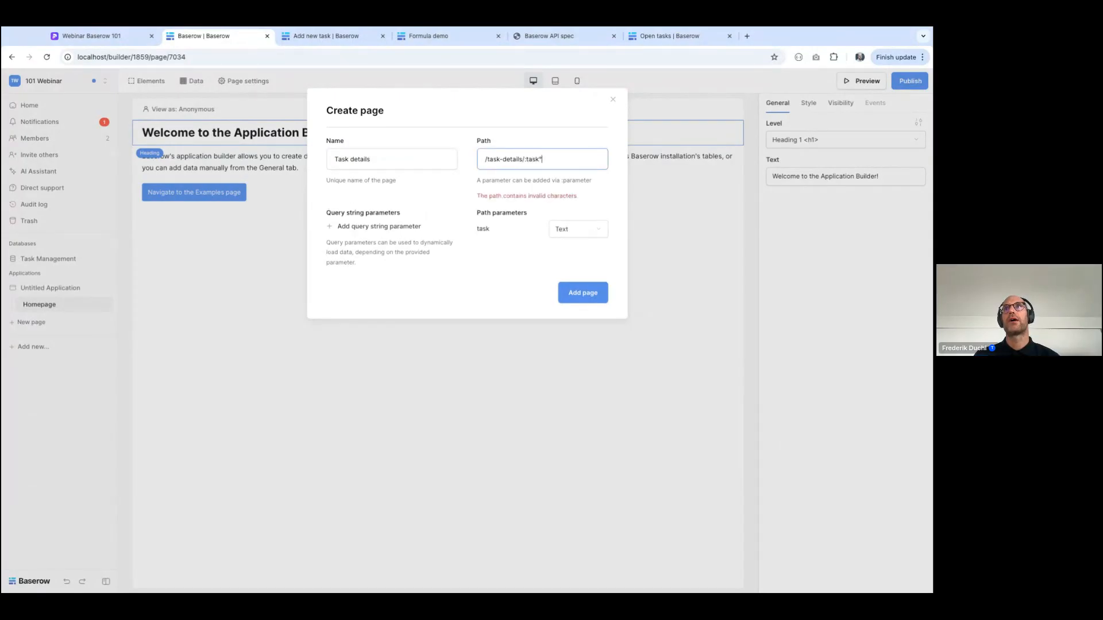
type("_id")
left_click(563, 217)
left_click(561, 252)
left_click(582, 277)
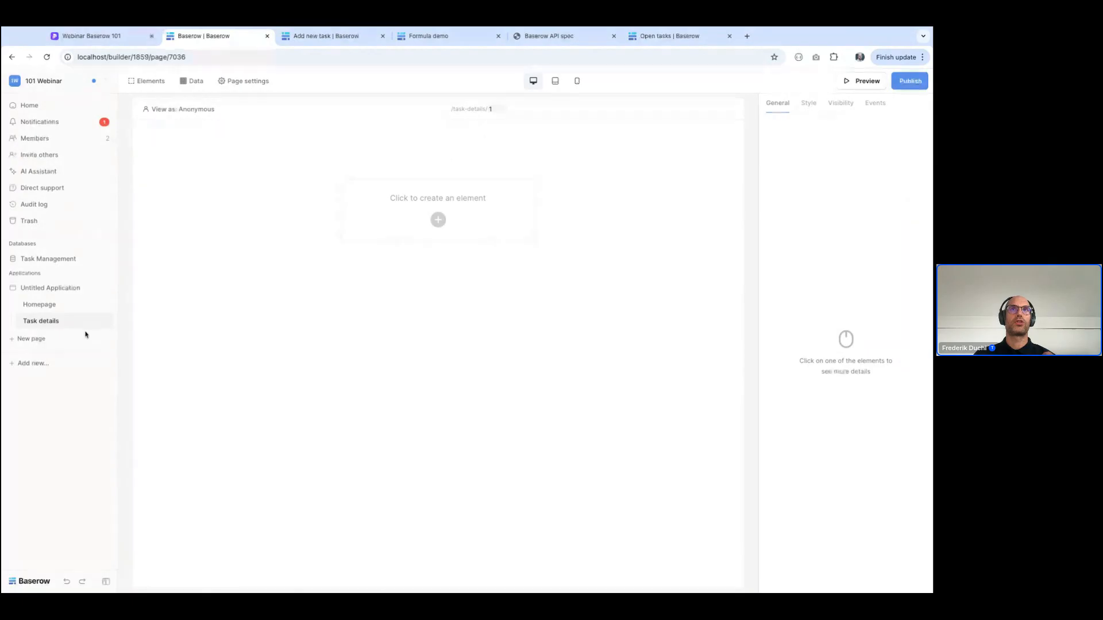
Delete the link element to the Examples page from the Homepage
left_click(49, 310)
left_click(315, 192)
key("Delete")
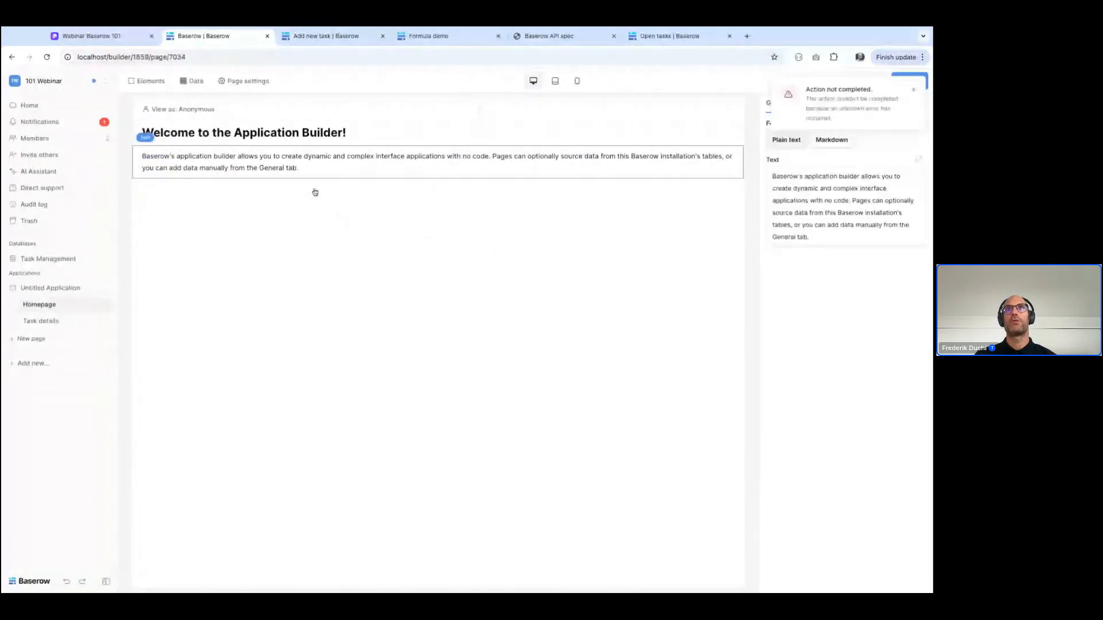
Add a List multiple rows data source to the Homepage that reads the Tasks table of the Task Management database
left_click(193, 81)
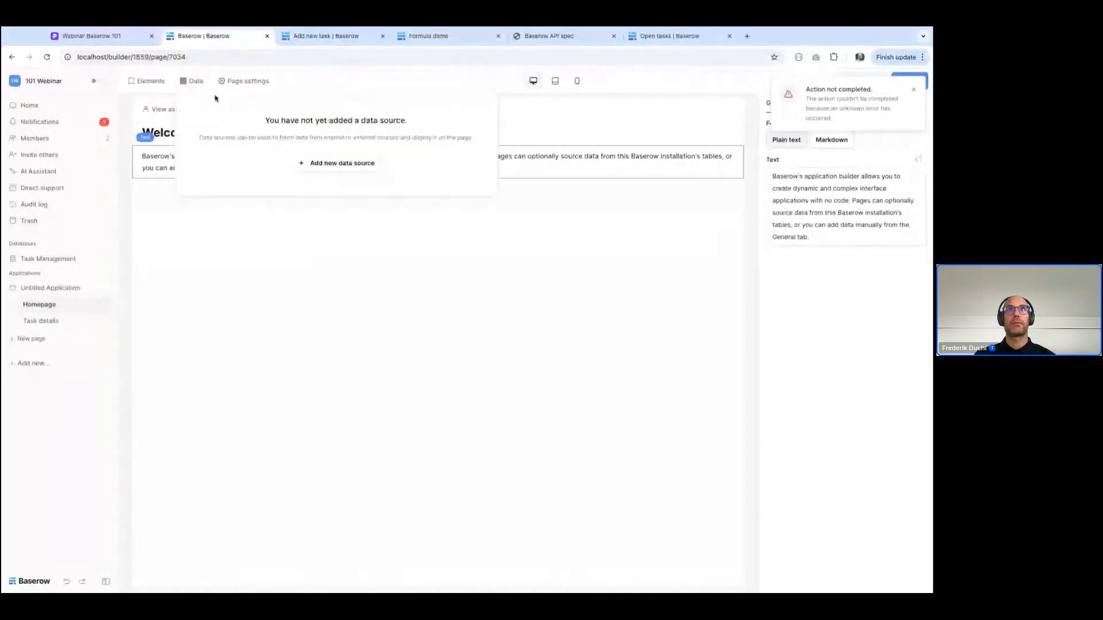
left_click(342, 168)
left_click(340, 156)
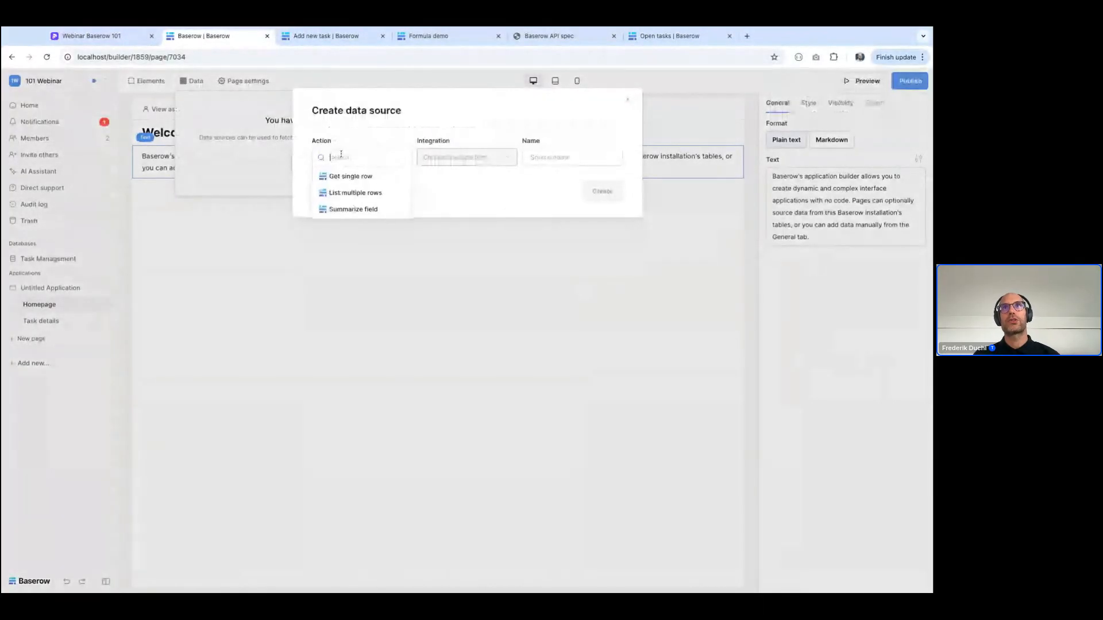
left_click(368, 192)
left_click(596, 192)
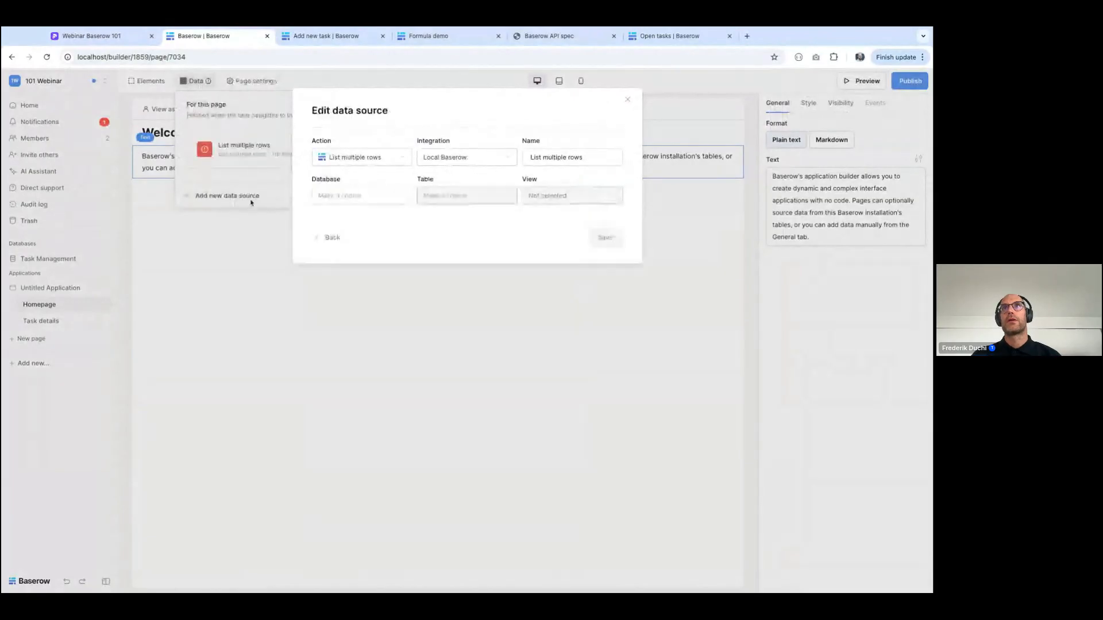
left_click(446, 202)
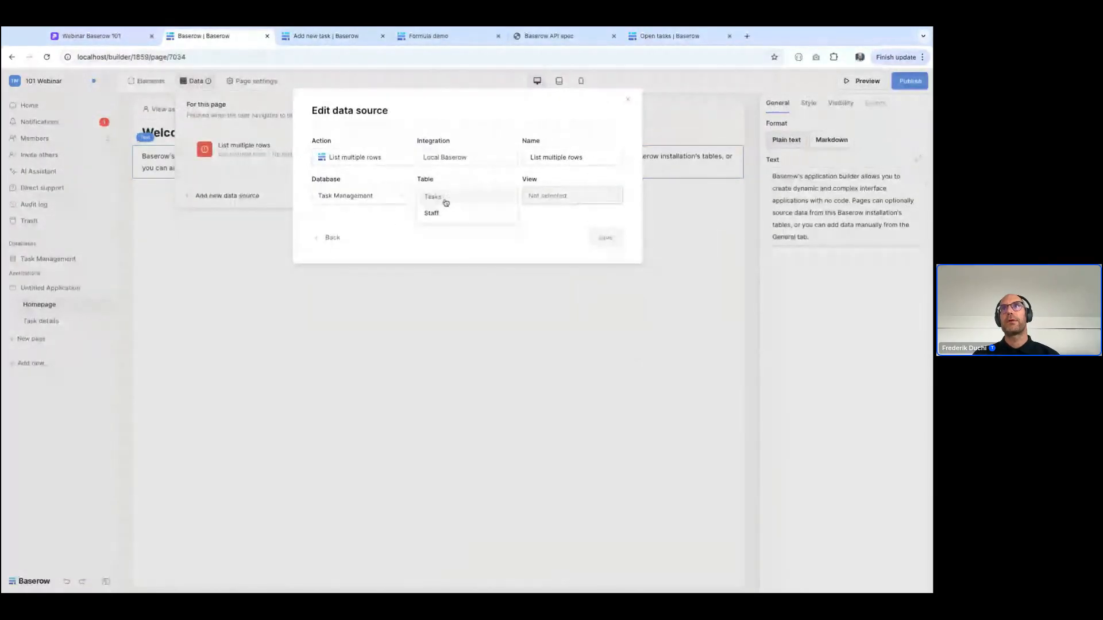
left_click(432, 211)
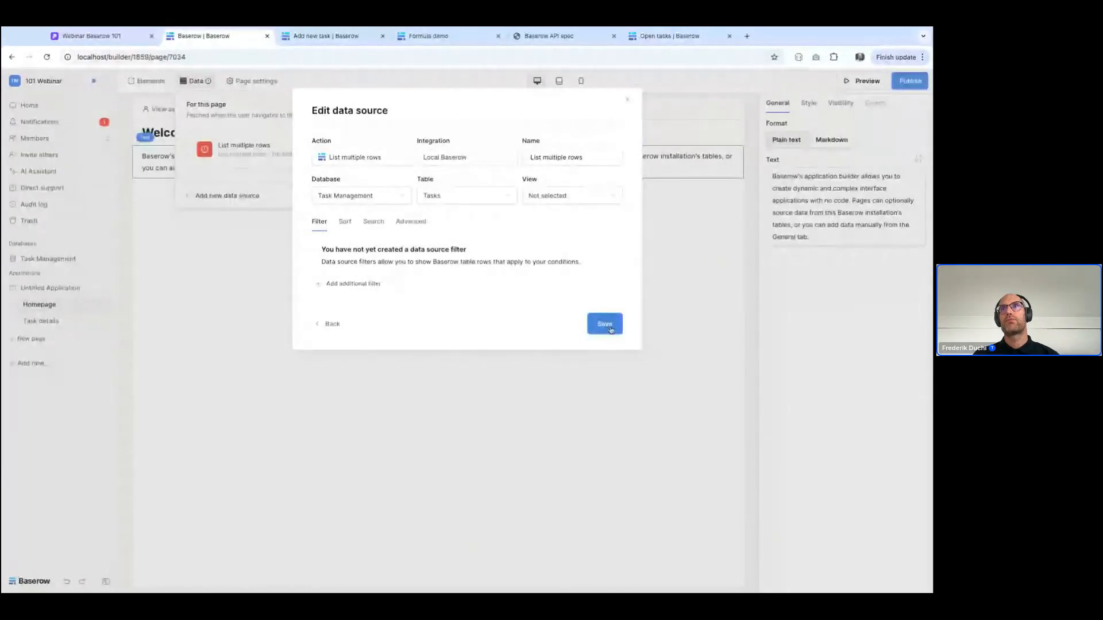
left_click(607, 325)
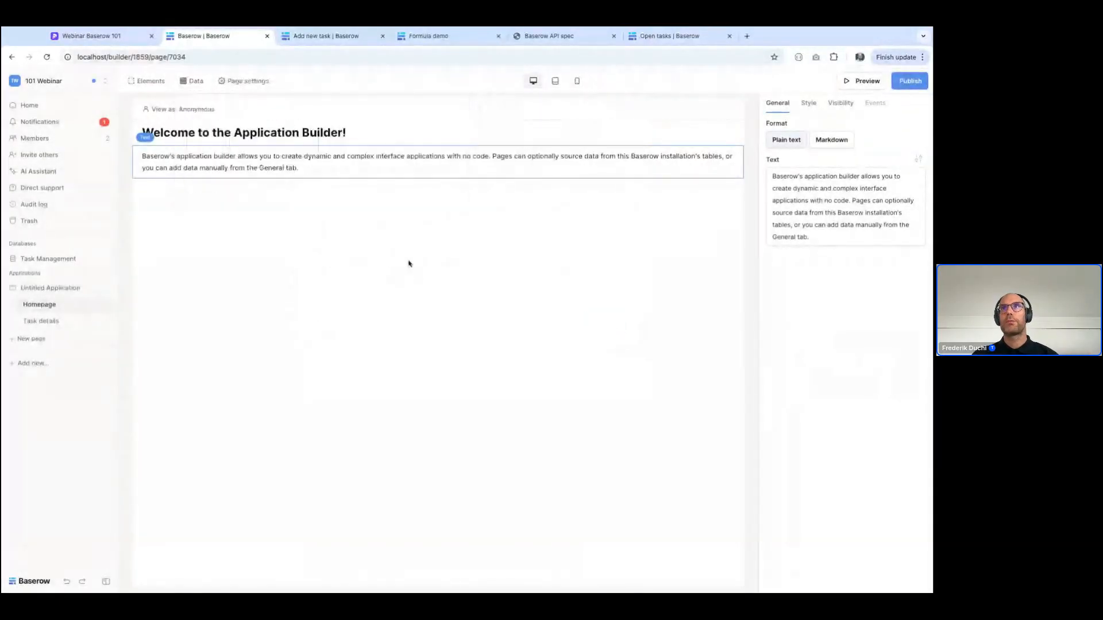
Add a table element below the Homepage's intro text and bind it to the List multiple rows data source
left_click(438, 178)
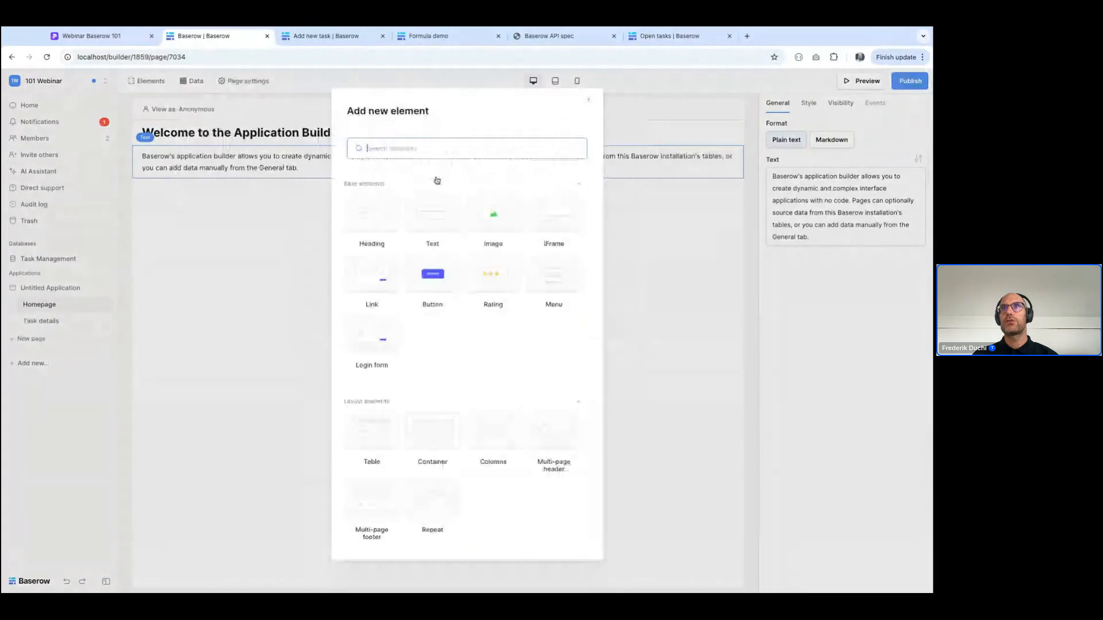
left_click(369, 426)
left_click(793, 176)
left_click(792, 192)
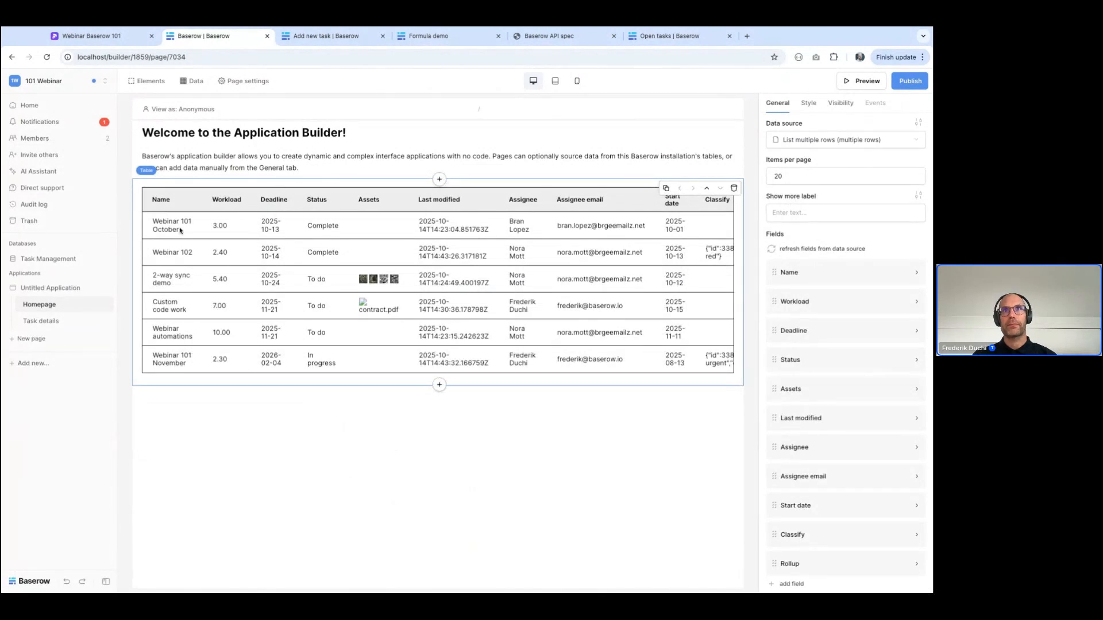
Change the table's Name field to the Link type, with the data source's Name as link text
left_click(803, 274)
left_click(840, 326)
left_click(836, 352)
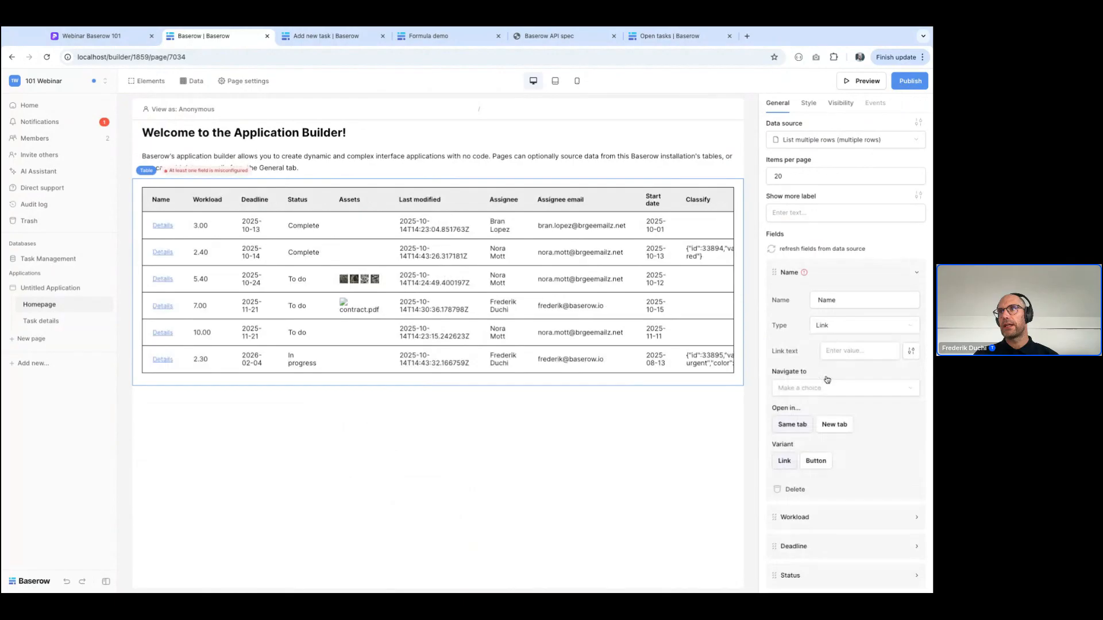
left_click(855, 353)
left_click(741, 479)
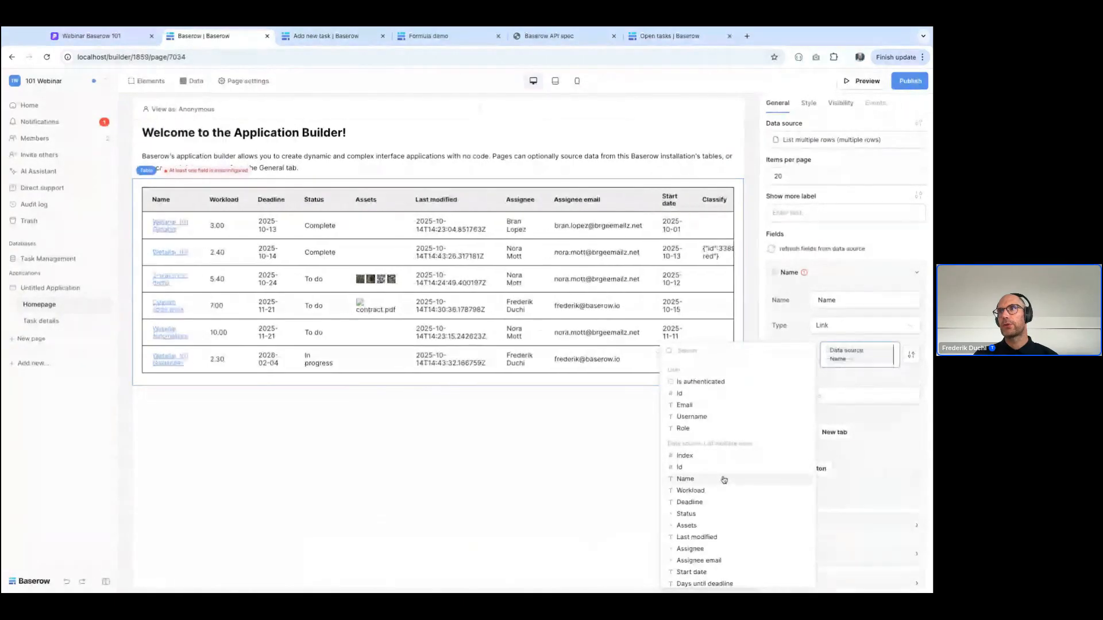
Make the Name link navigate to the Task details page, passing the data source's Id as task_id
left_click(844, 397)
left_click(850, 414)
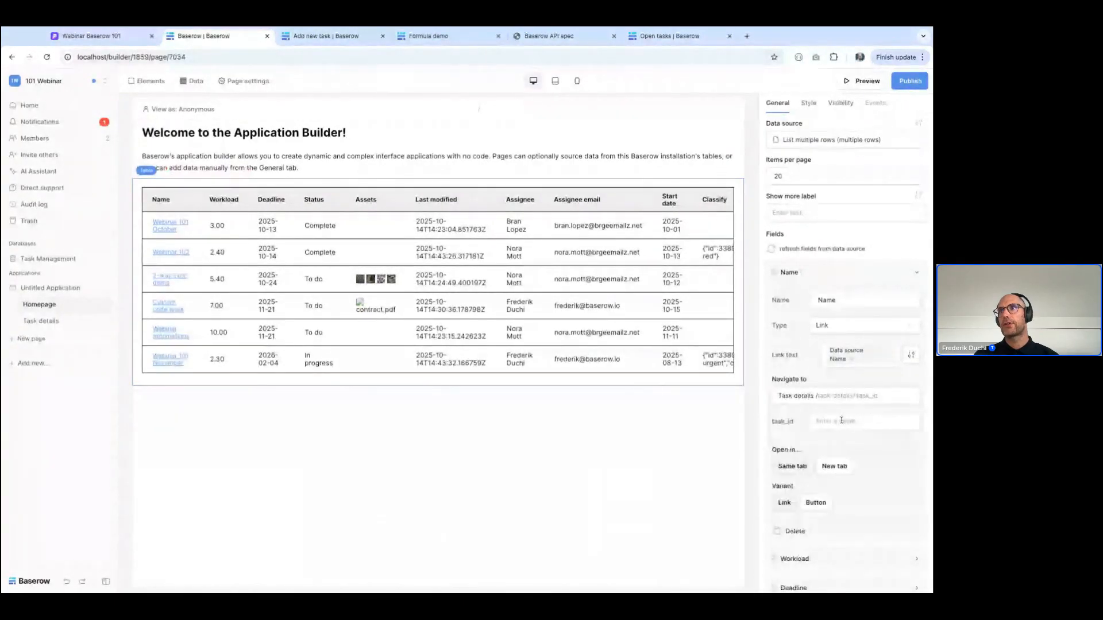
left_click(842, 420)
left_click(687, 228)
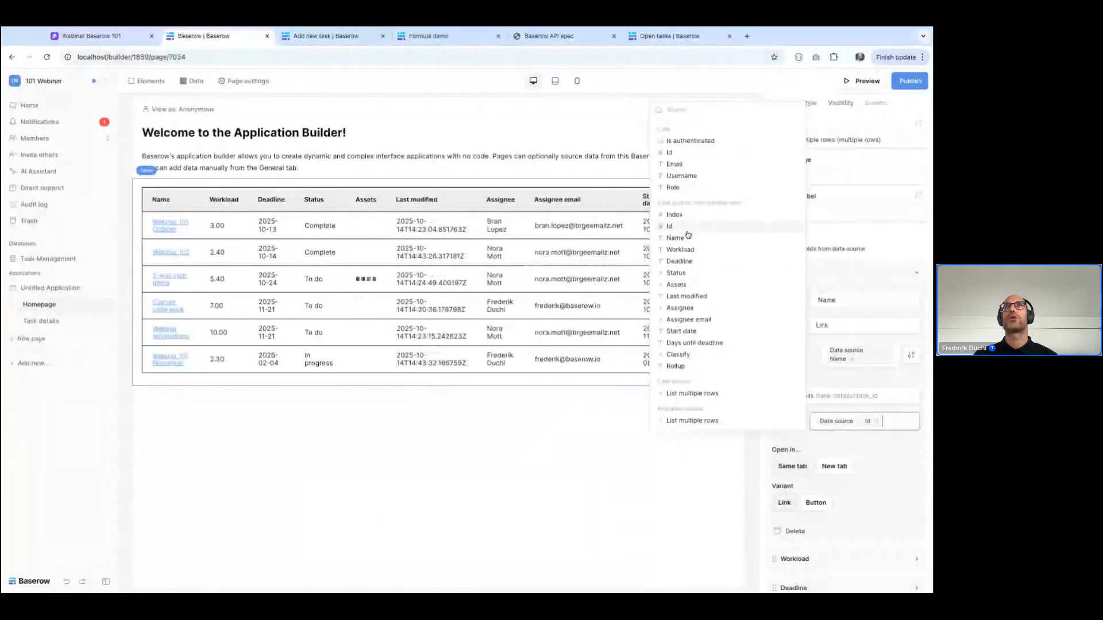
left_click(533, 480)
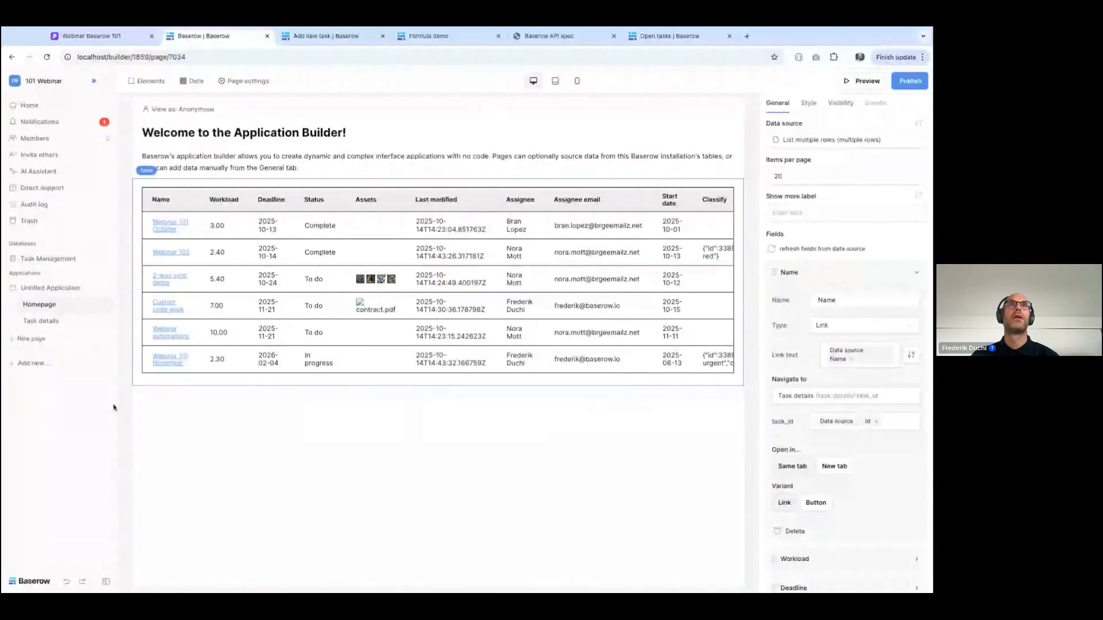
Add a Get single row data source to the Task details page for the Tasks table, with the task_id parameter as row ID
left_click(42, 321)
left_click(192, 81)
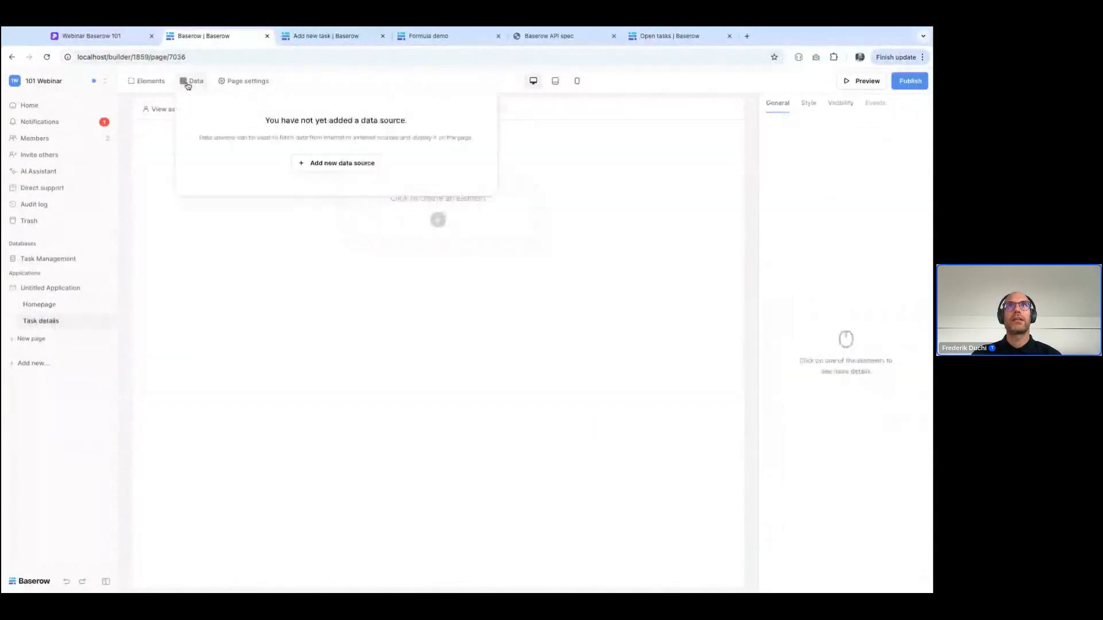
left_click(332, 164)
left_click(337, 158)
left_click(337, 176)
left_click(602, 191)
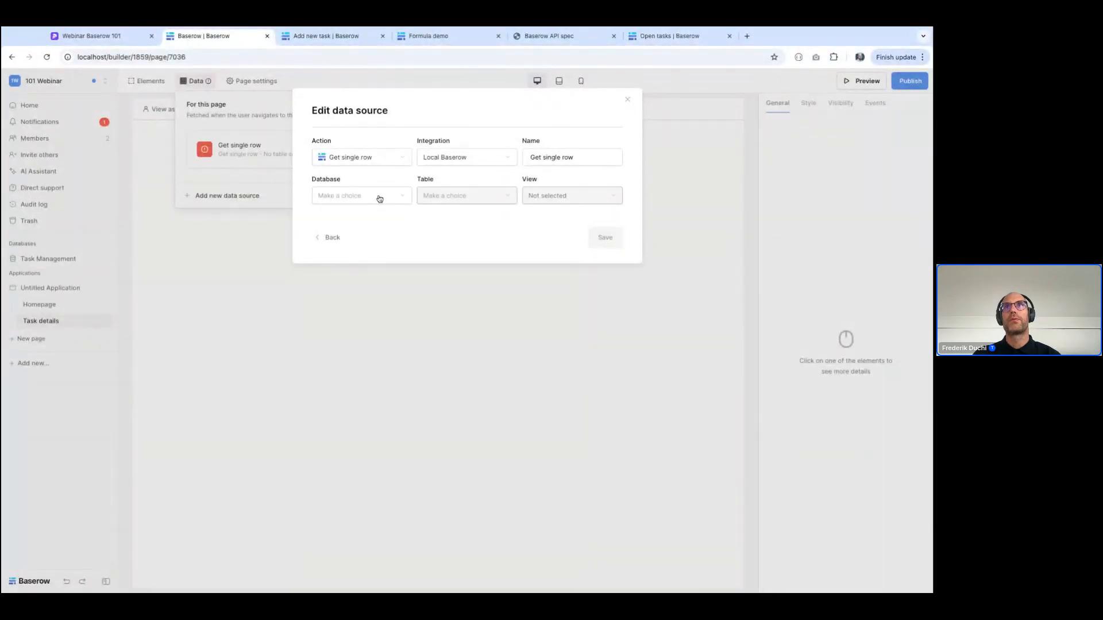
left_click(443, 196)
left_click(442, 198)
left_click(379, 233)
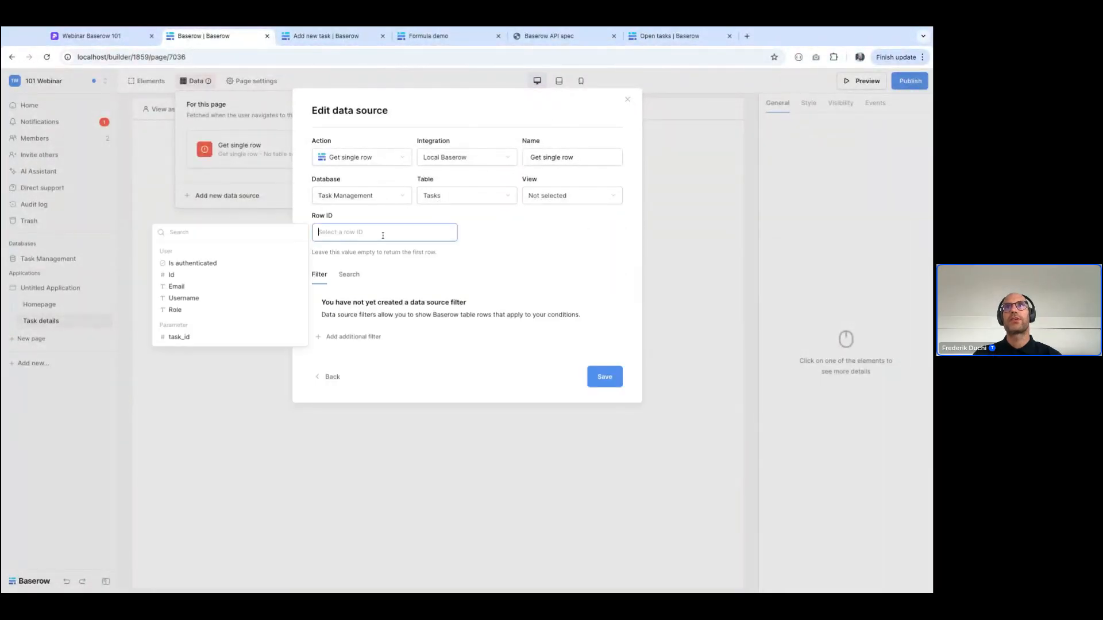
left_click(178, 338)
left_click(606, 376)
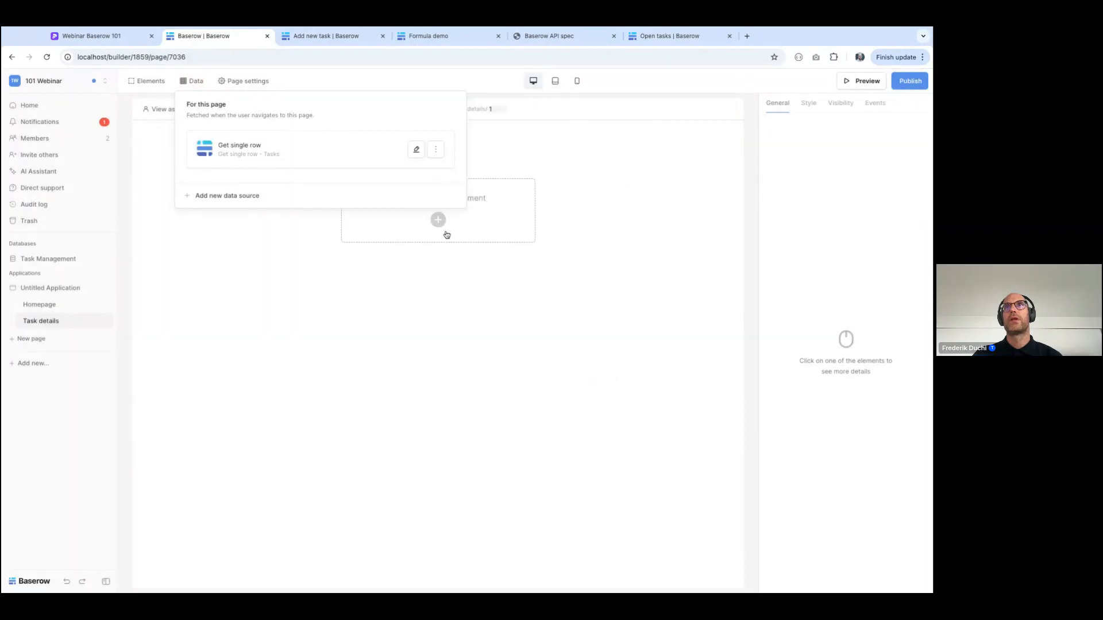
Add a heading element to the Task details page showing the Name from the Get single row data source
left_click(437, 220)
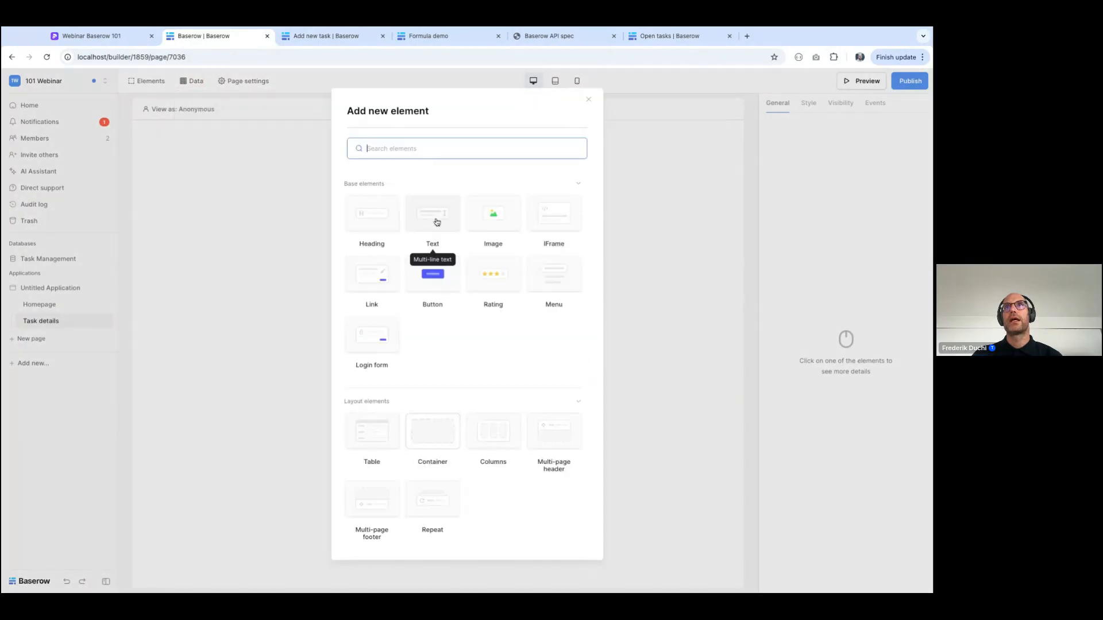
left_click(370, 203)
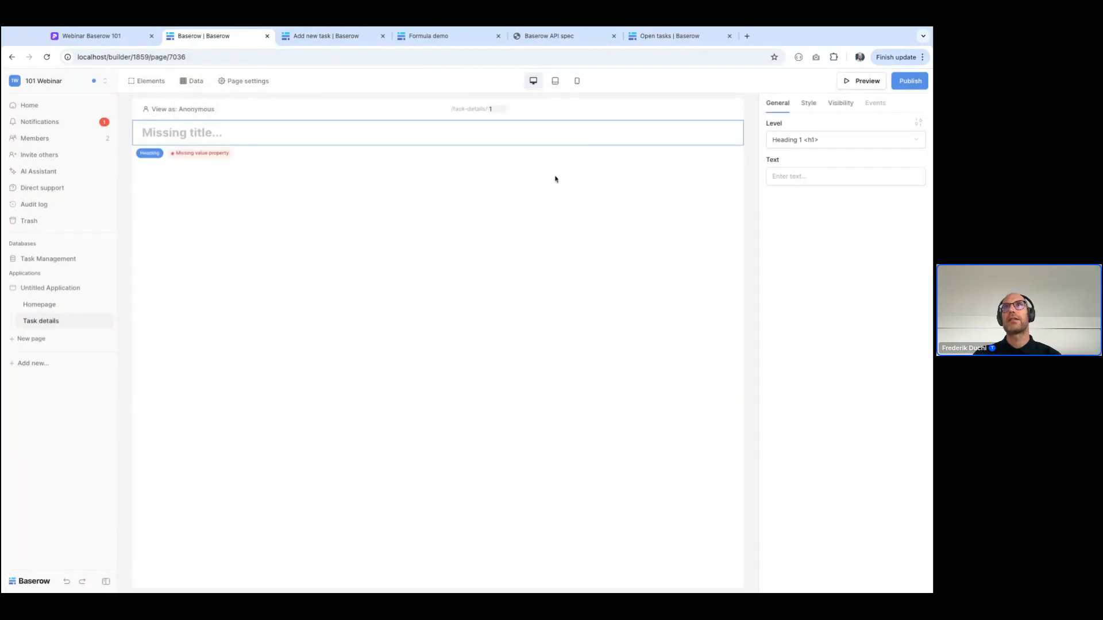
left_click(783, 179)
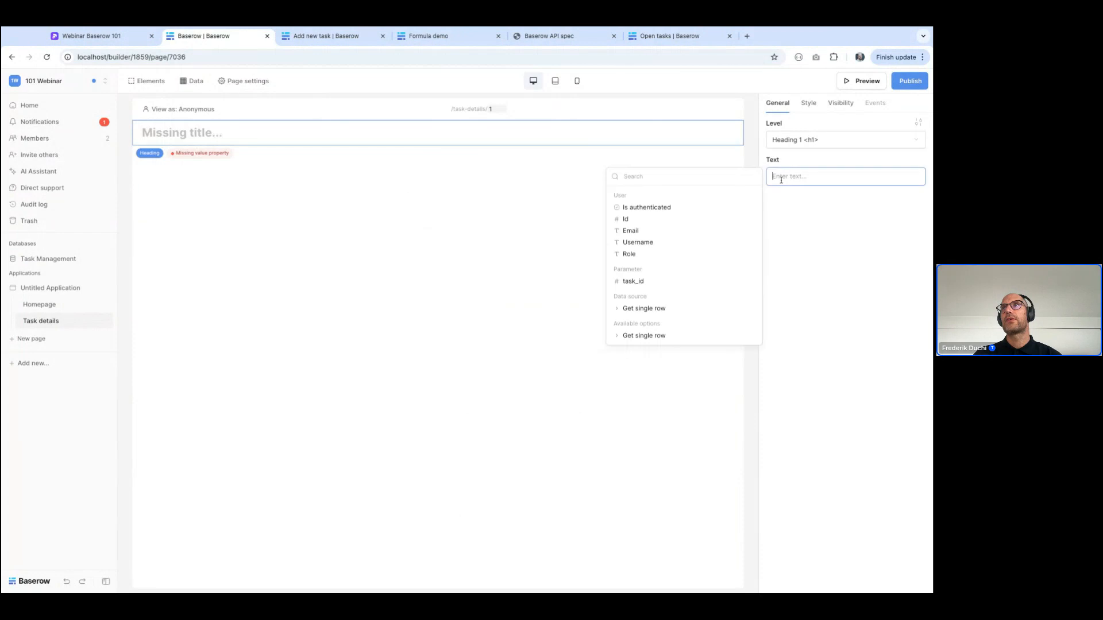
left_click(626, 310)
left_click(632, 328)
left_click(464, 327)
Preview the application from the Homepage and open the detail pages of Webinar 102 and Webinar automations
left_click(39, 305)
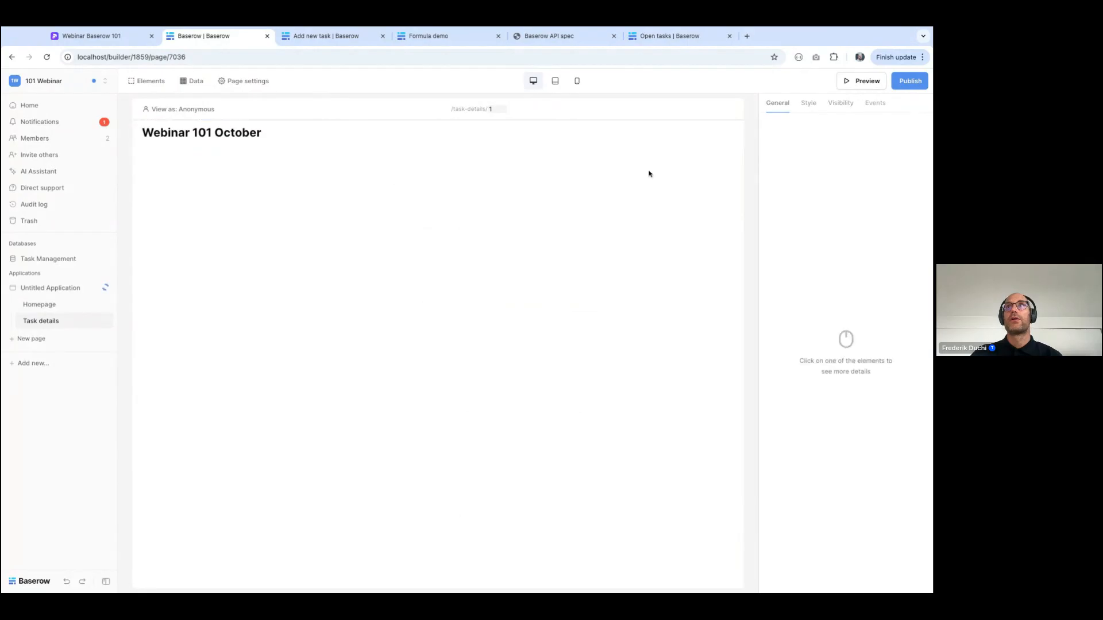
left_click(861, 81)
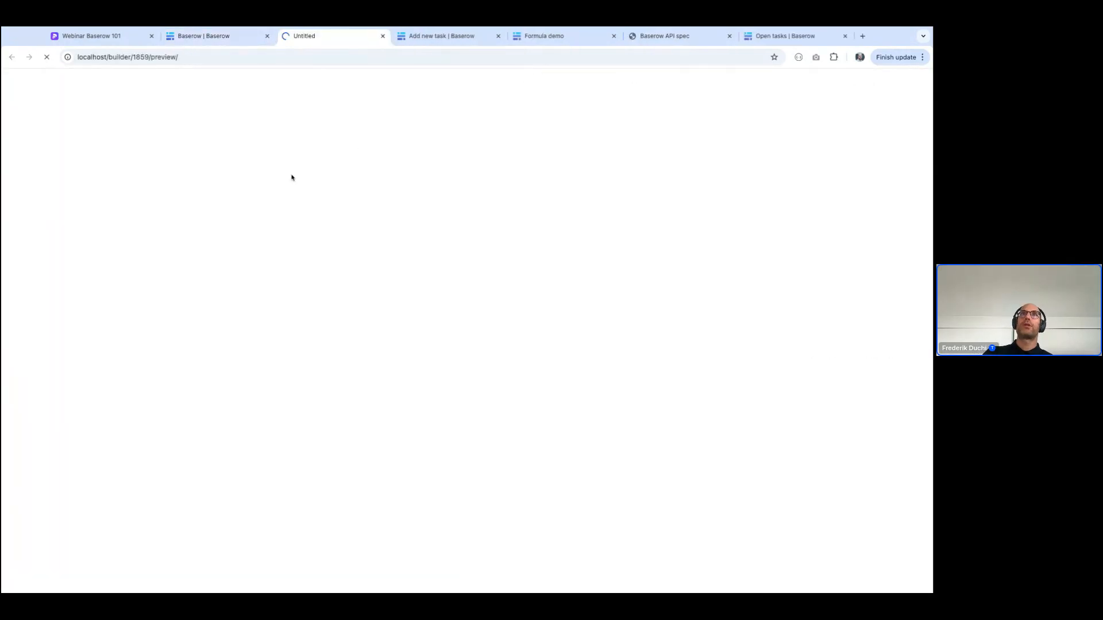
left_click(189, 207)
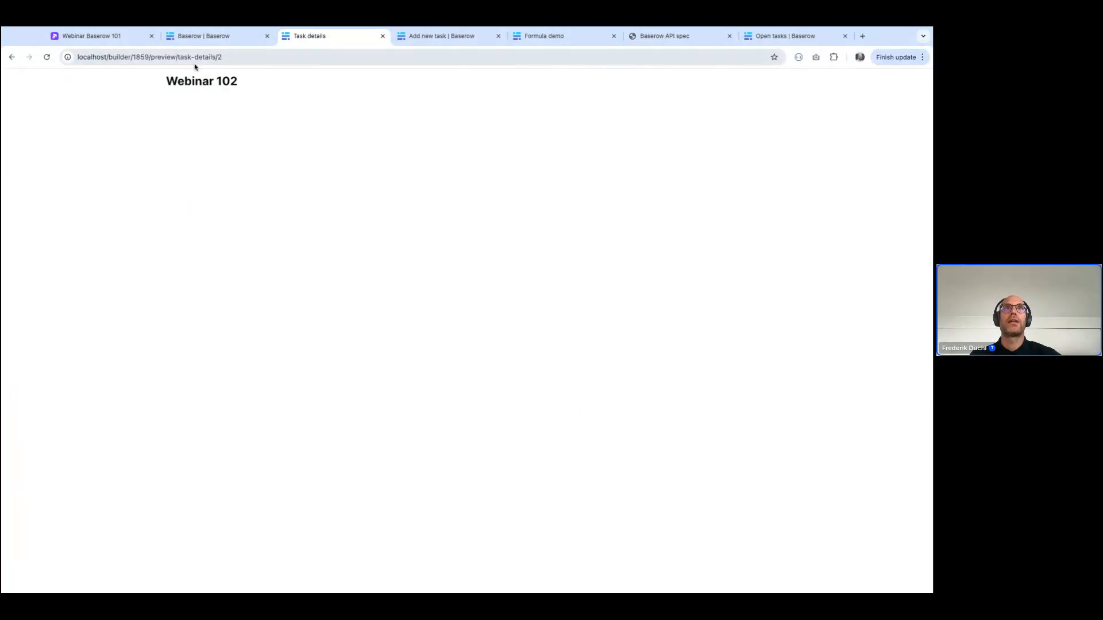
left_click(10, 57)
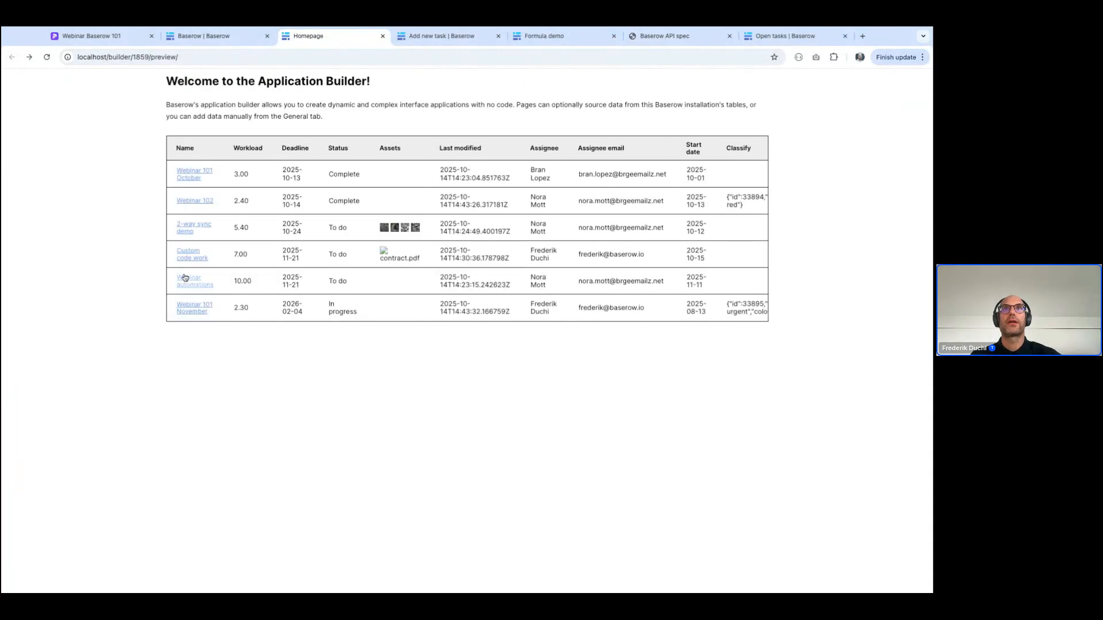
left_click(185, 278)
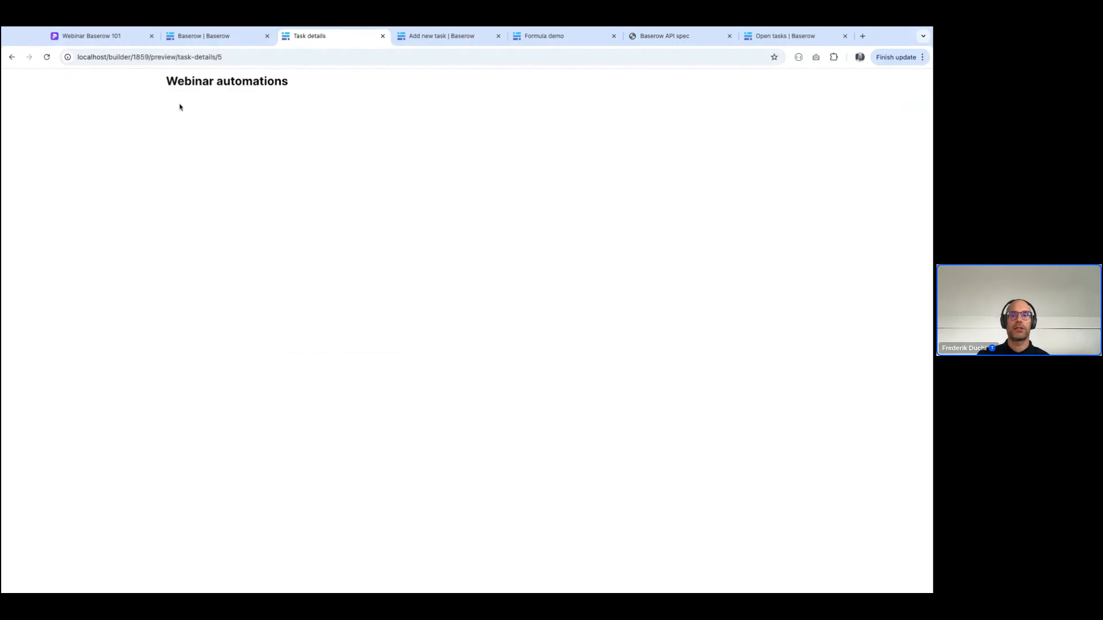
Return to the application editor, search the templates for "sup" and install the Supply chain & procurement Management template
left_click(11, 56)
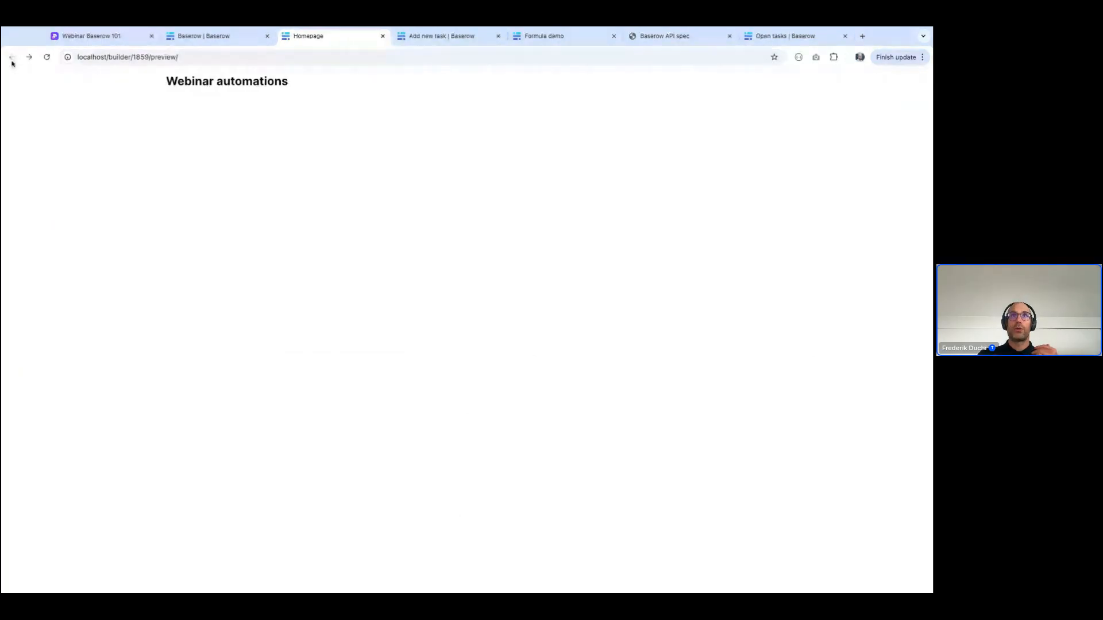
left_click(207, 36)
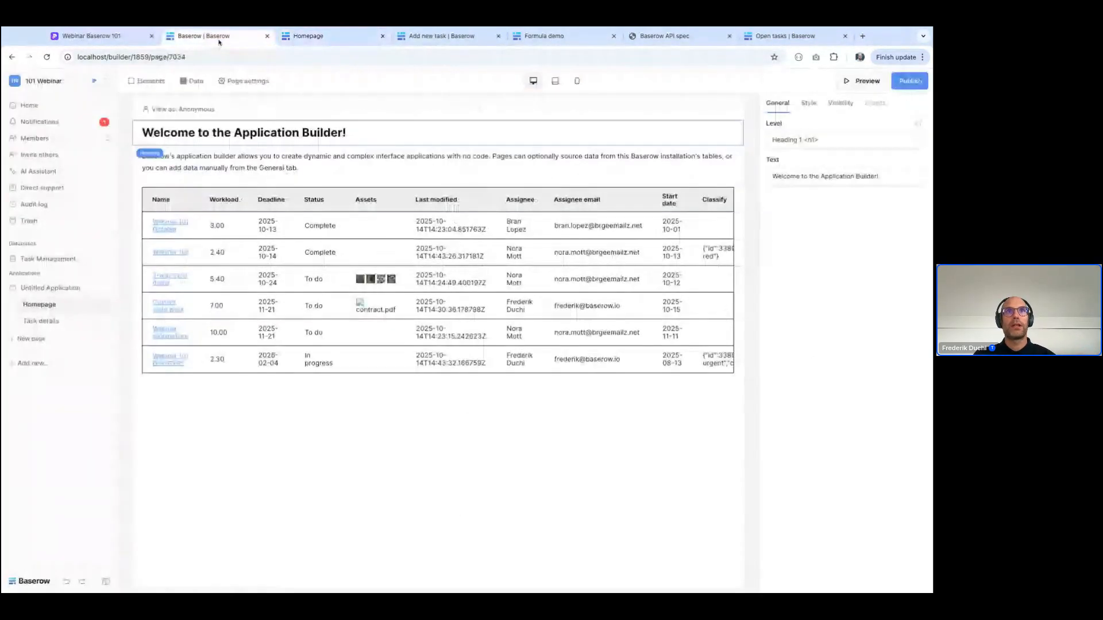
left_click(49, 364)
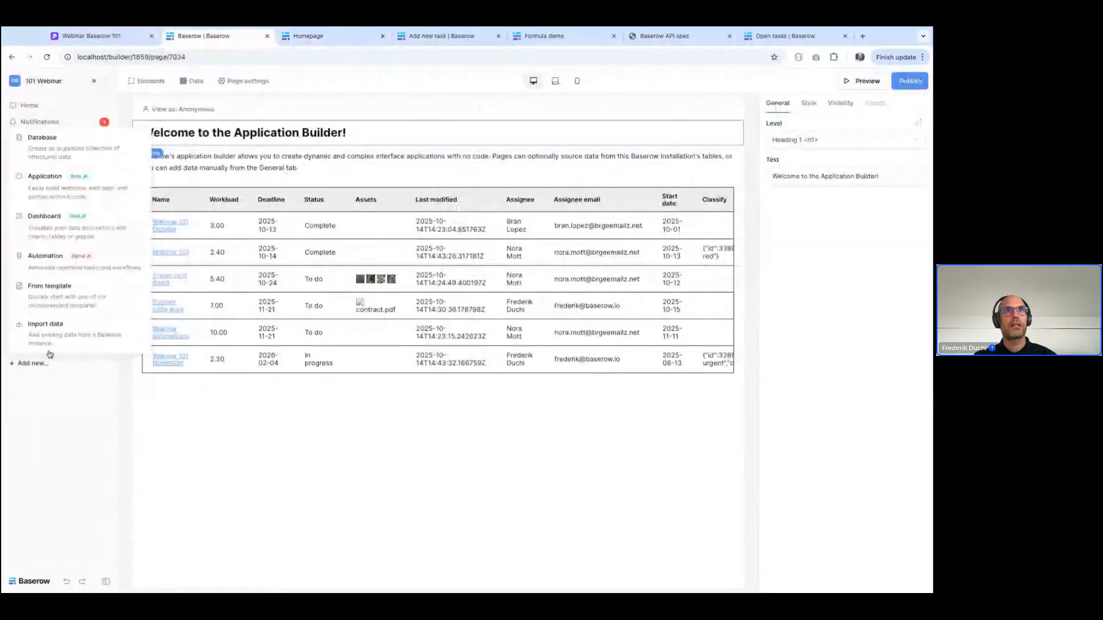
left_click(50, 287)
left_click(845, 121)
type("so")
type("p")
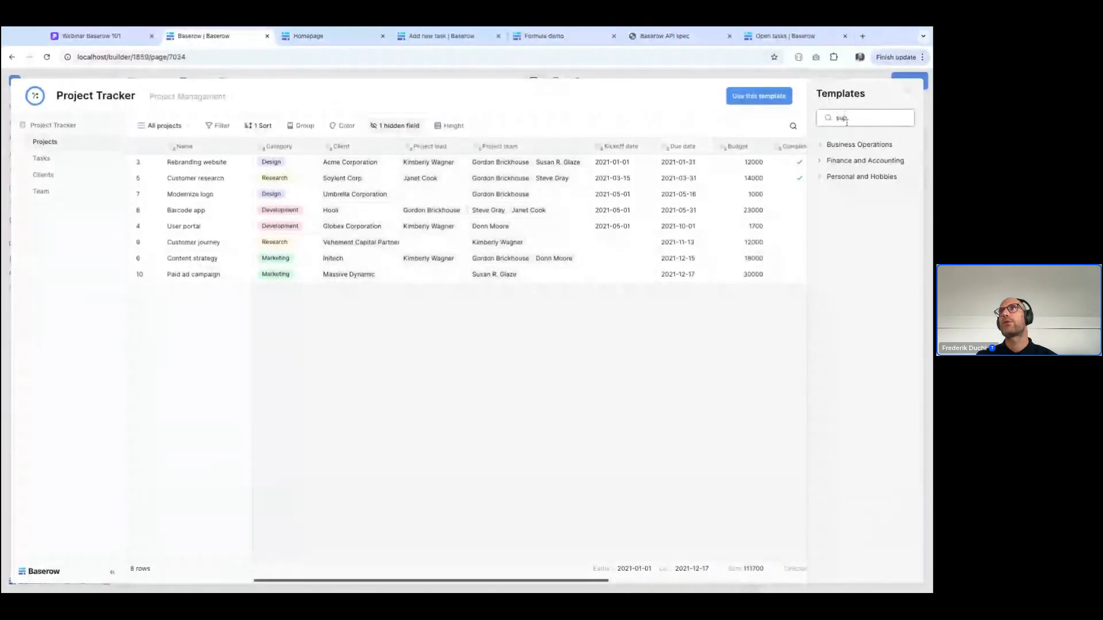
left_click(845, 144)
left_click(830, 213)
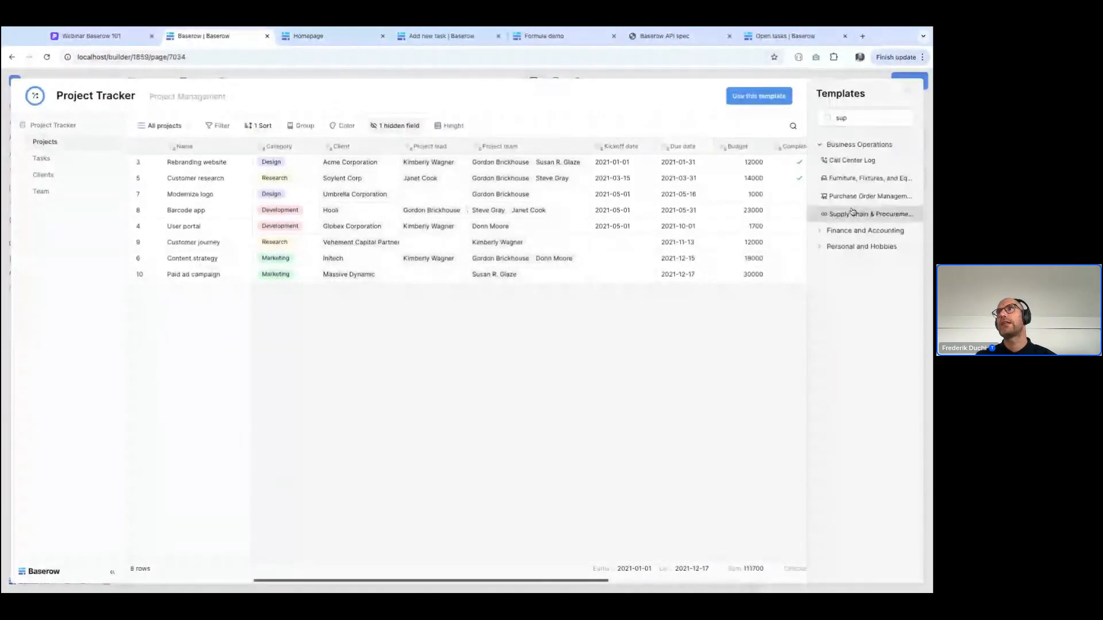
left_click(758, 96)
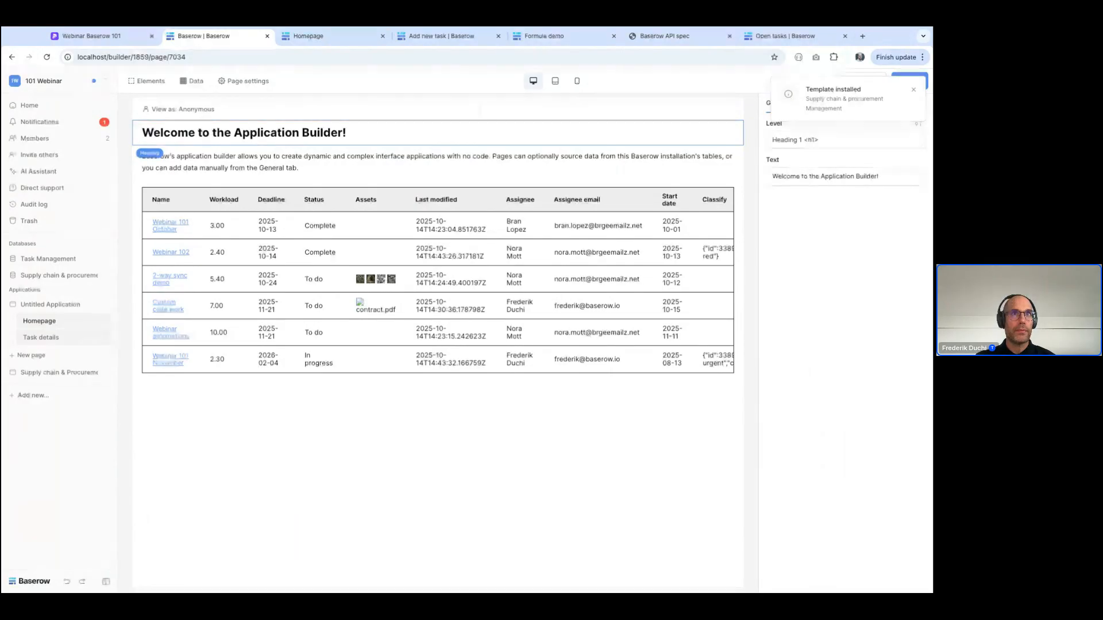
Add the custom domain supply.localhost to the newly installed Supply chain & Procurement application
left_click(55, 276)
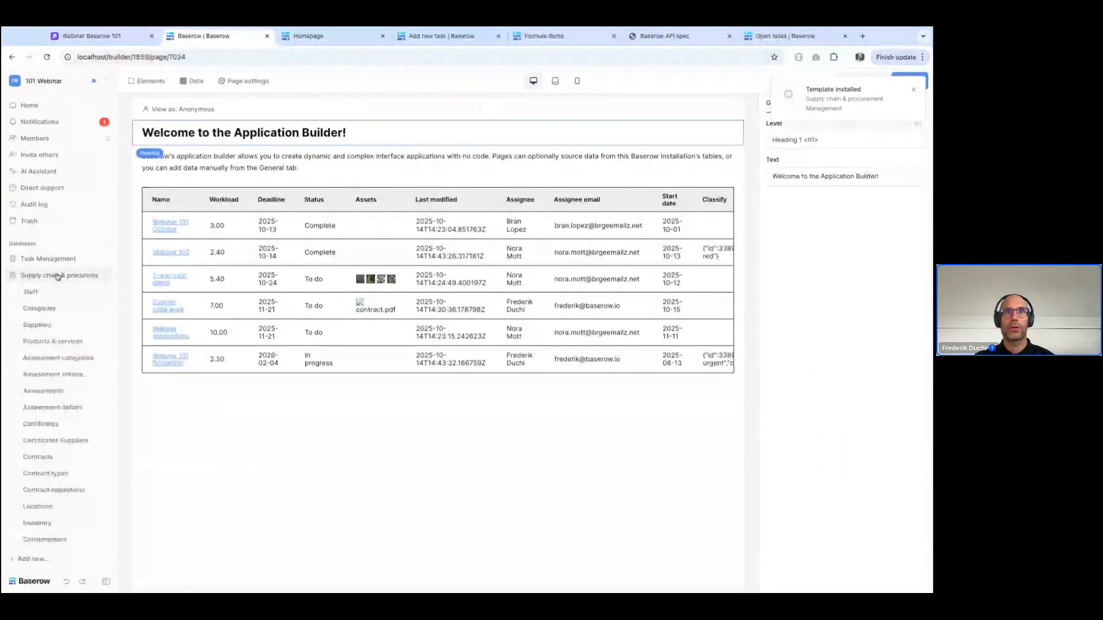
scroll(56, 449, "down", 3)
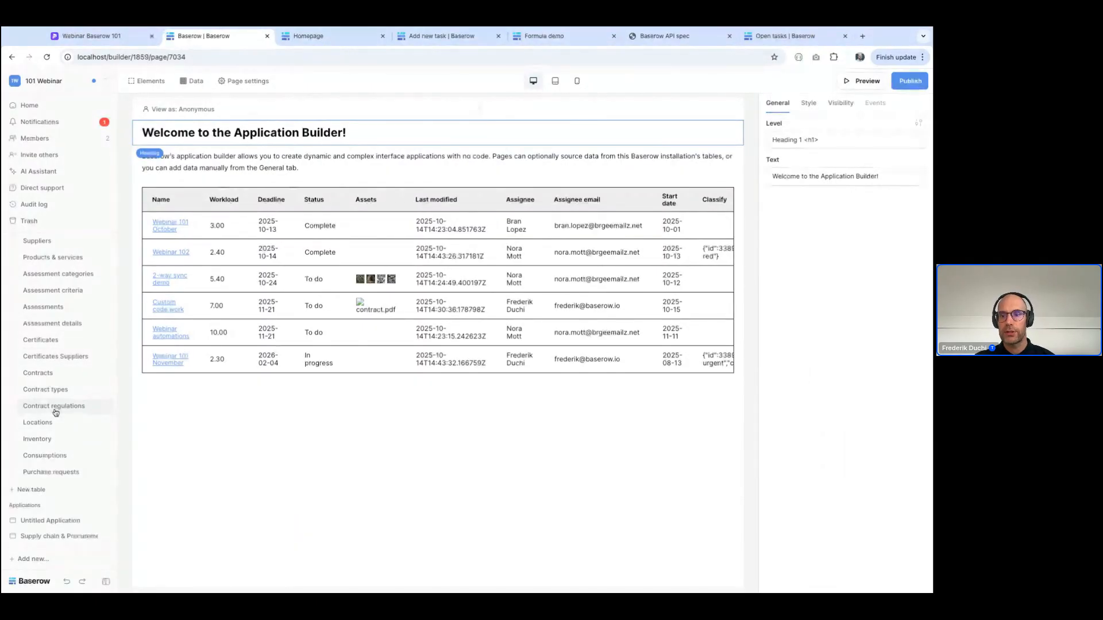
left_click(53, 534)
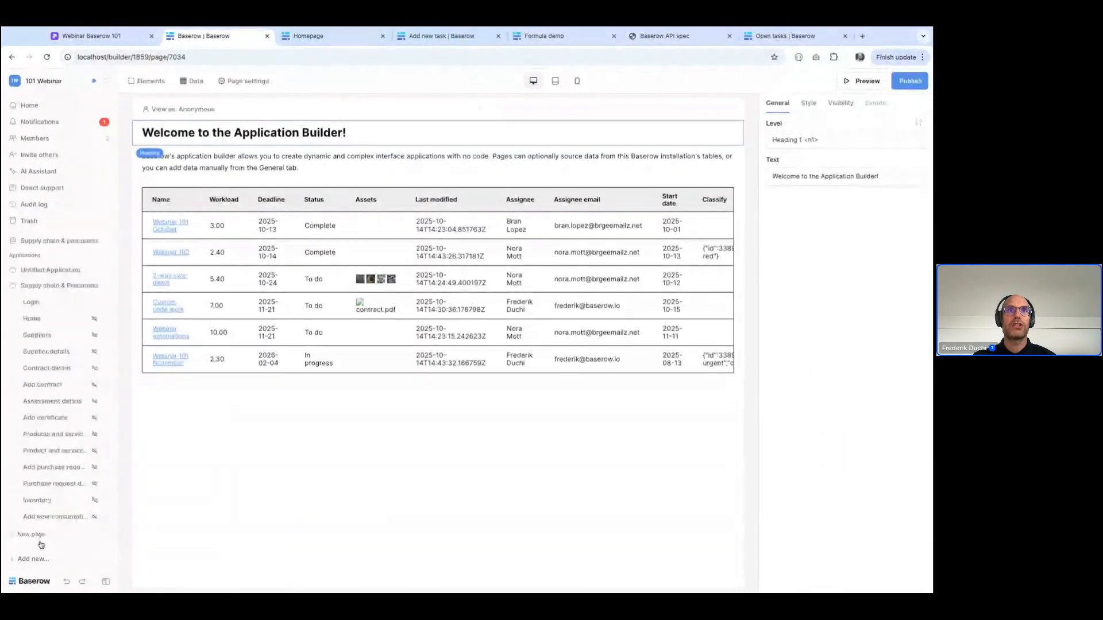
left_click(108, 286)
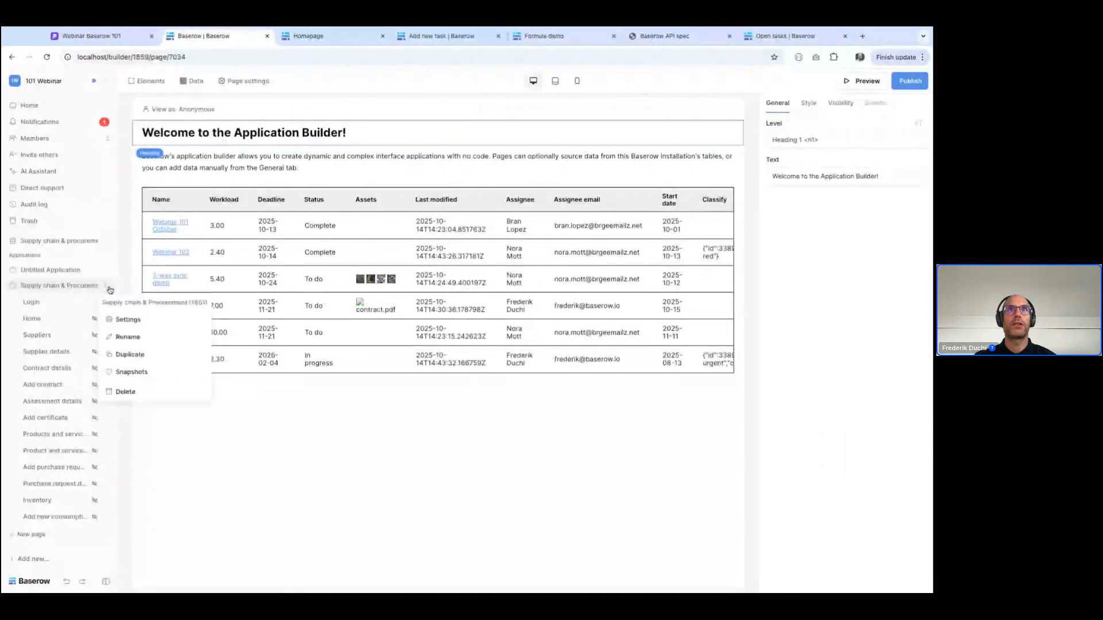
left_click(127, 319)
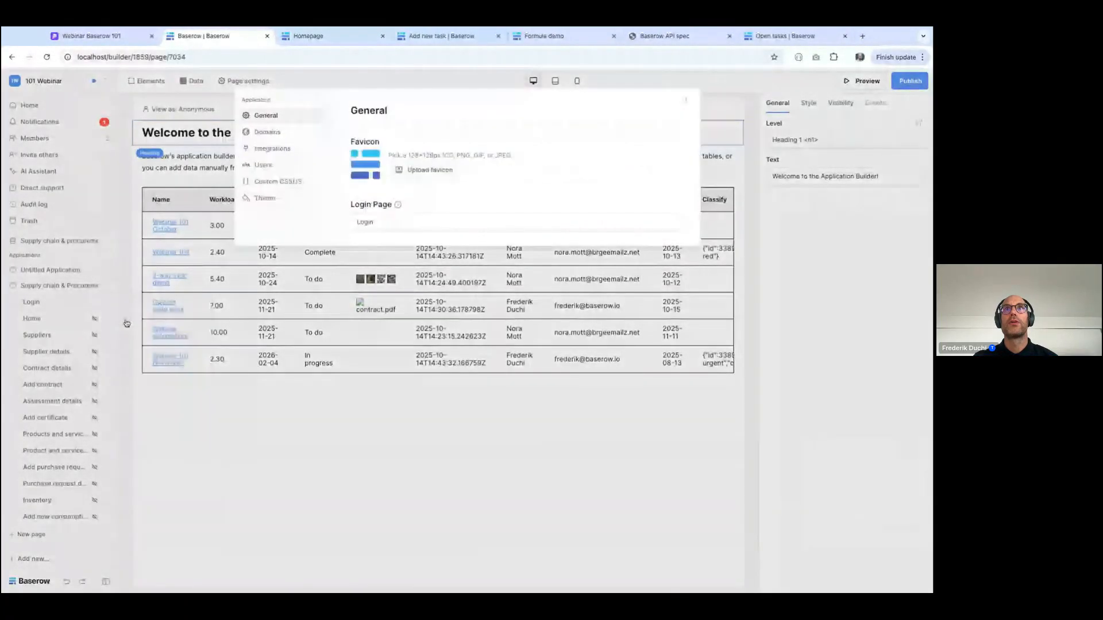
left_click(265, 132)
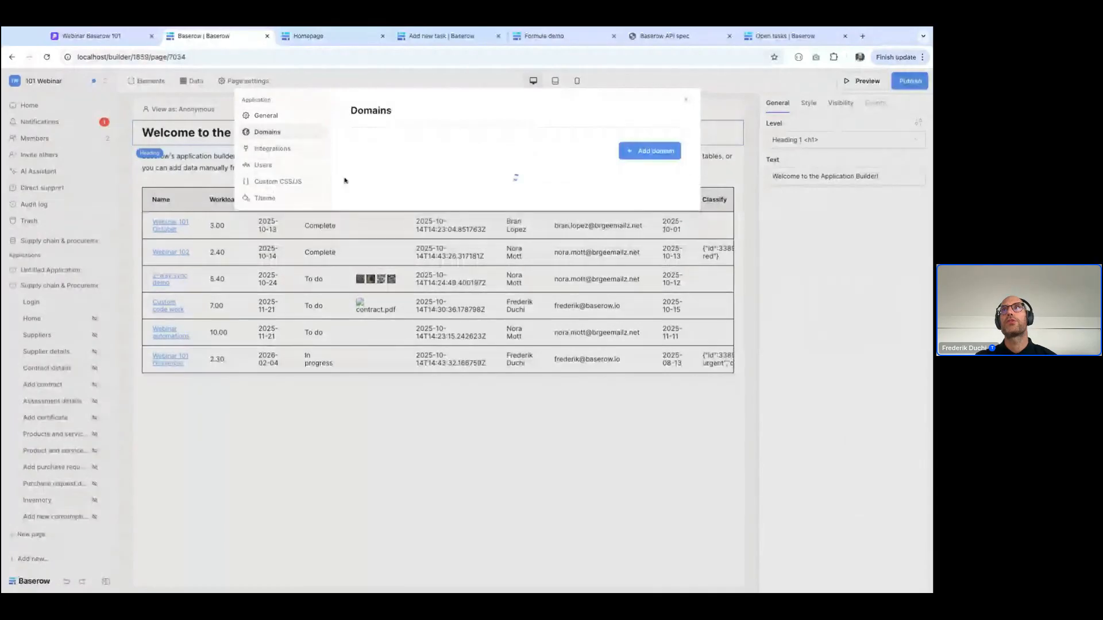
left_click(655, 151)
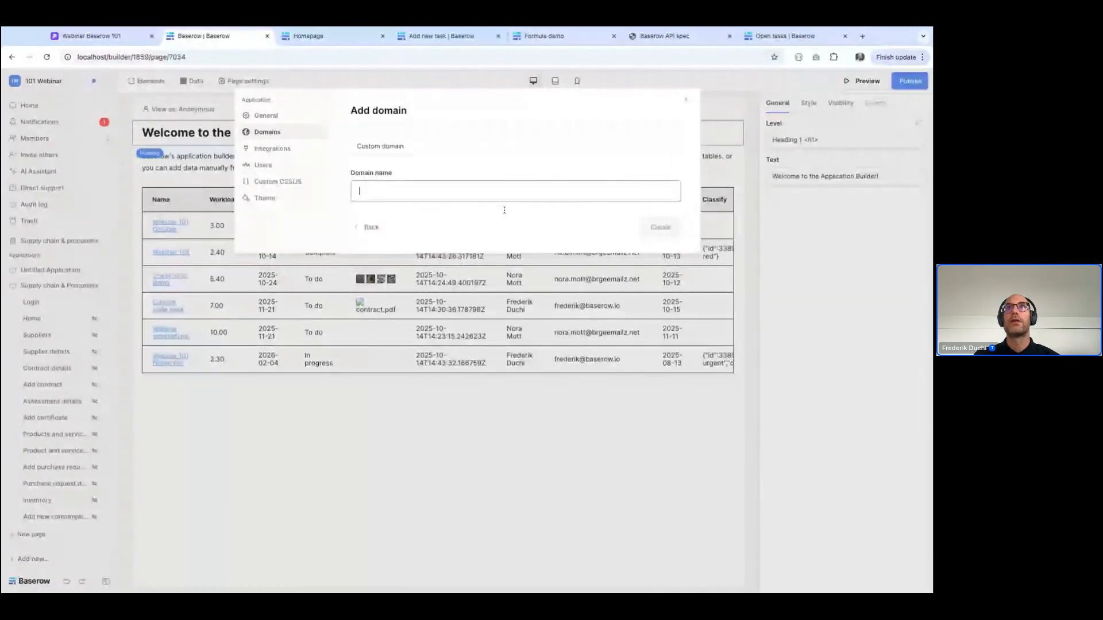
type("supply.localhost")
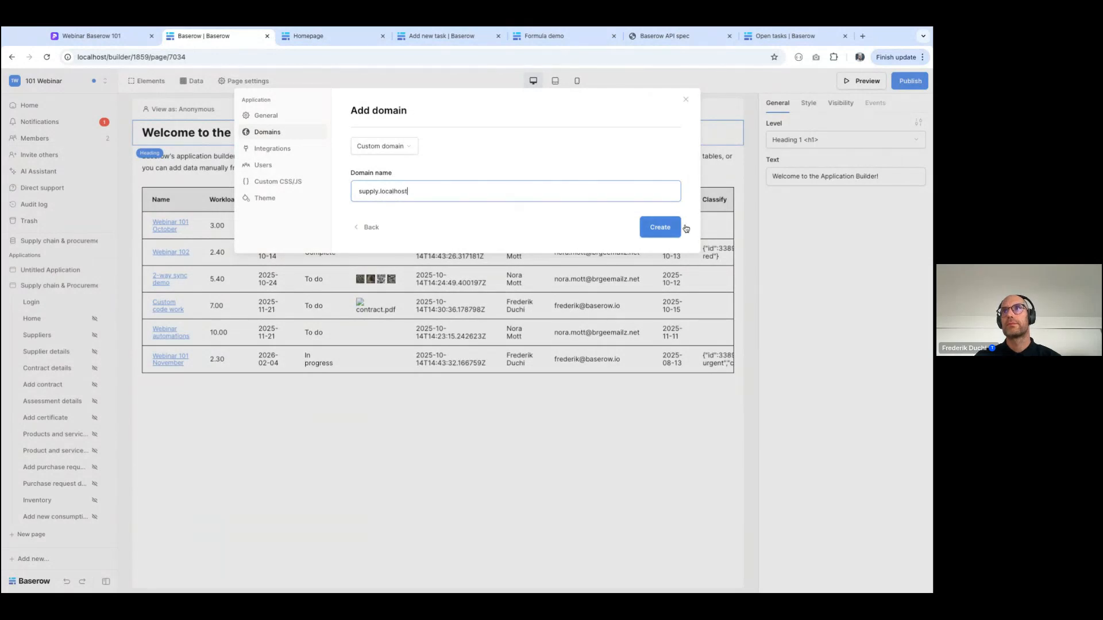
left_click(677, 232)
left_click(868, 336)
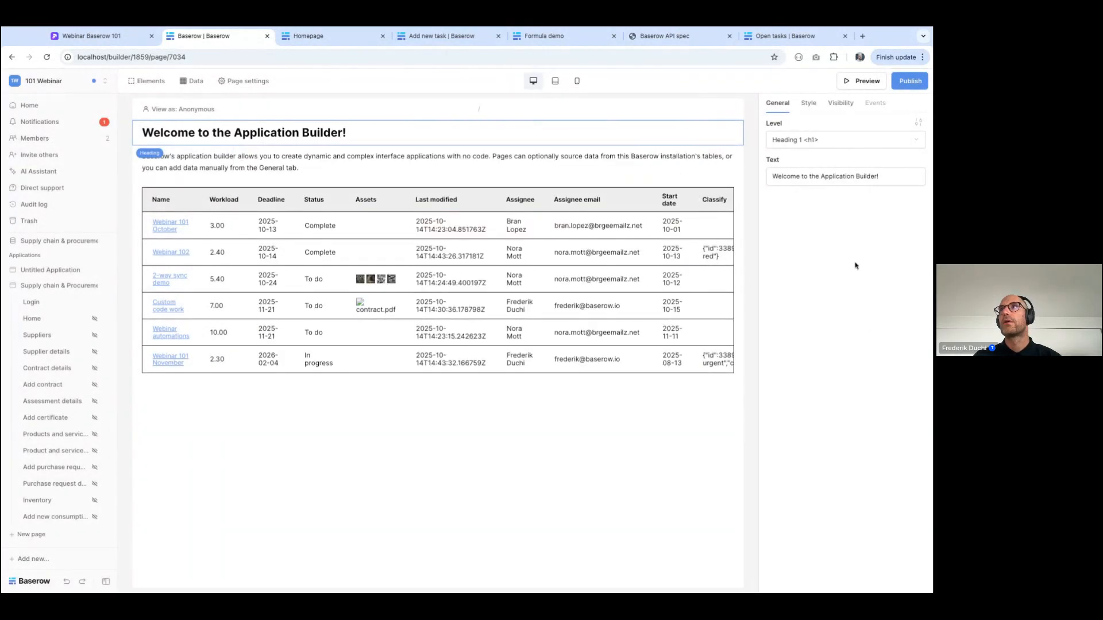
Publish the open Untitled Application, trying the domain supply.localhost and using supply2.localhost instead, and open the published site
left_click(911, 81)
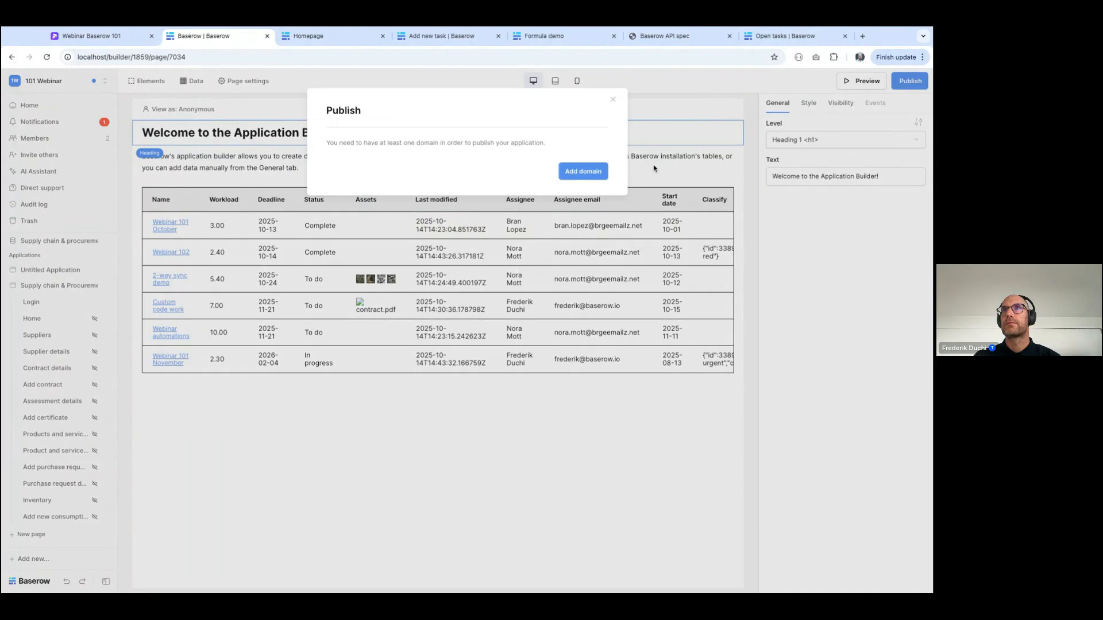
left_click(584, 174)
type("supply.localhost")
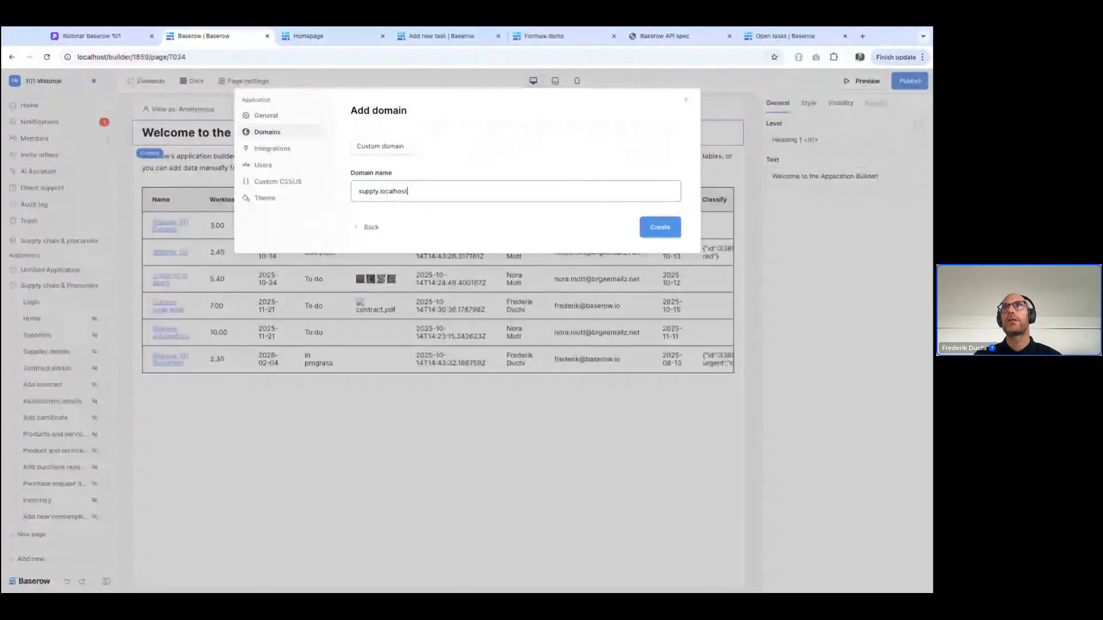
left_click(649, 225)
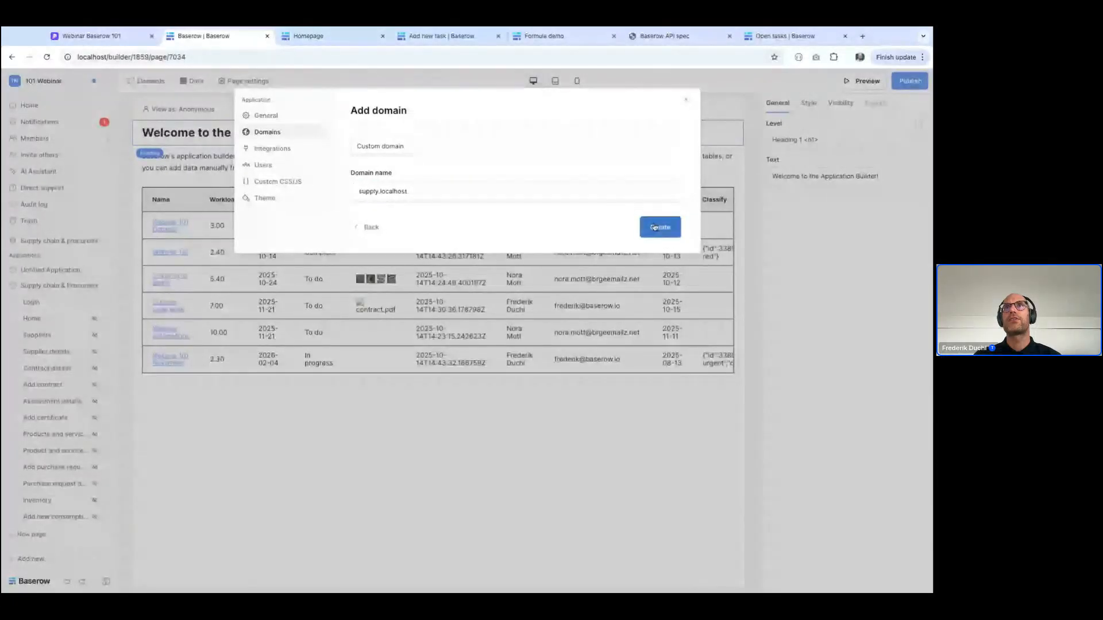
left_click(376, 191)
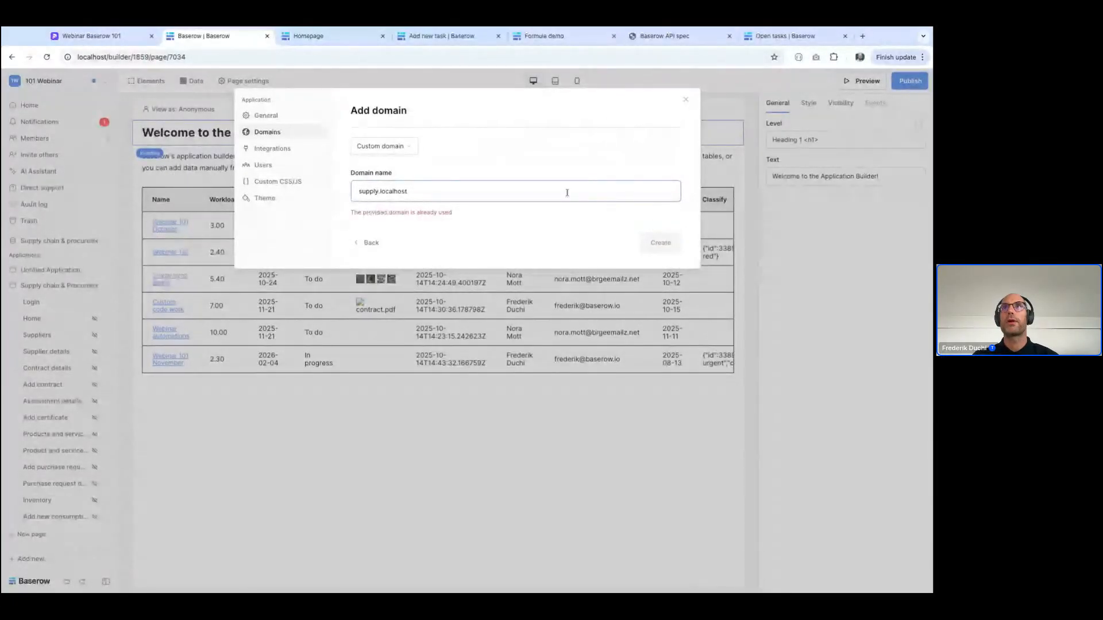
type("2")
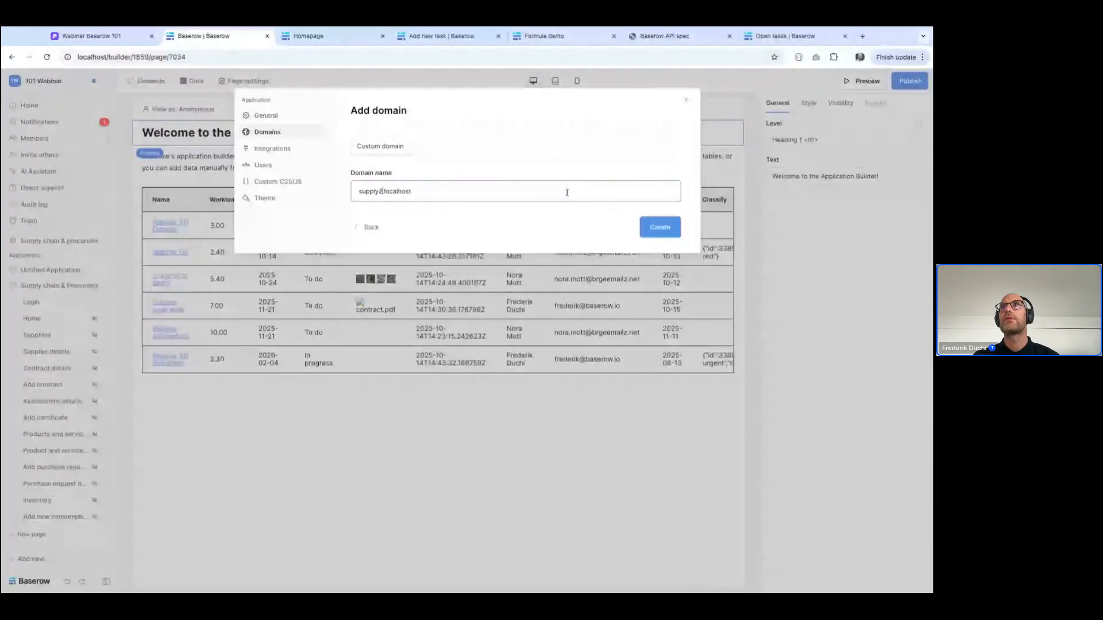
left_click(661, 227)
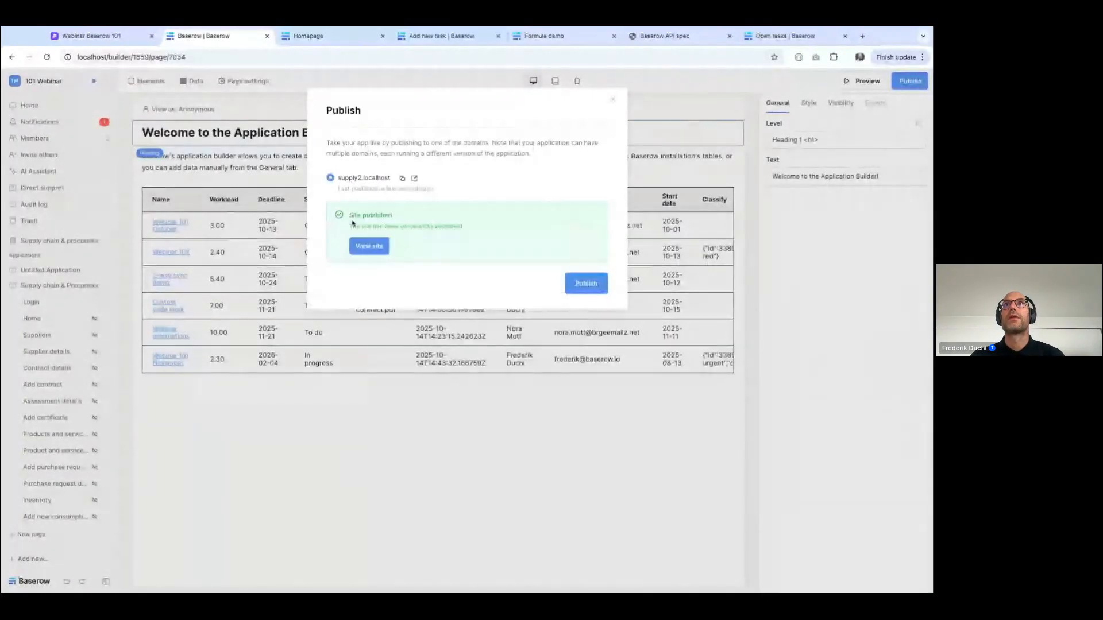
left_click(414, 178)
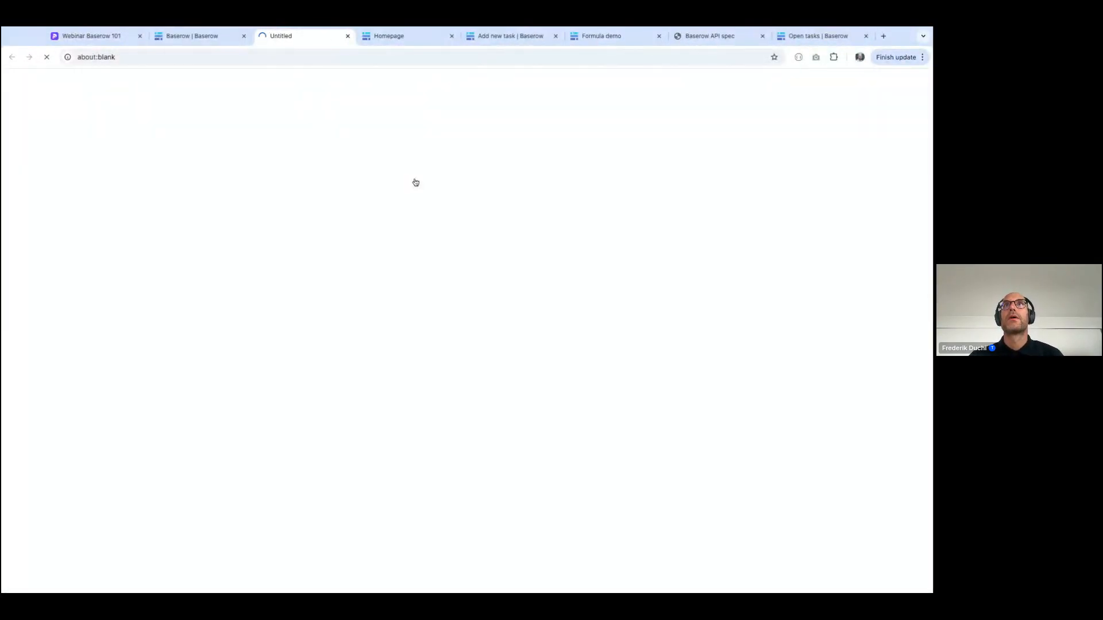
left_click(205, 37)
key("Escape")
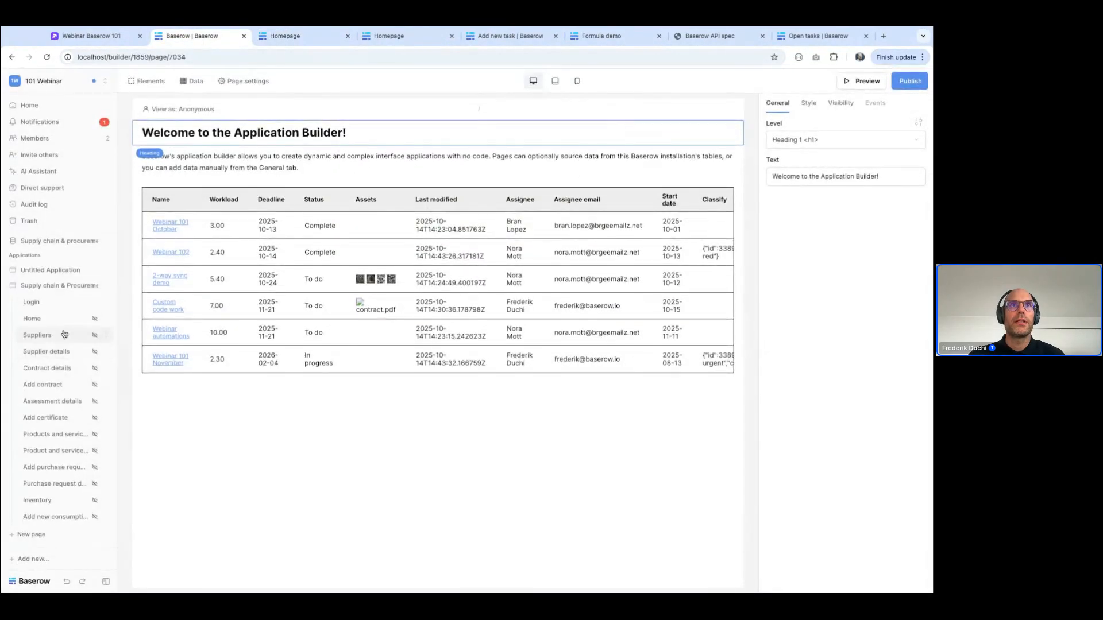
Check the Supply chain & Procurement application's domain, publish the application to supply.localhost from its Home page and open the site
left_click(108, 287)
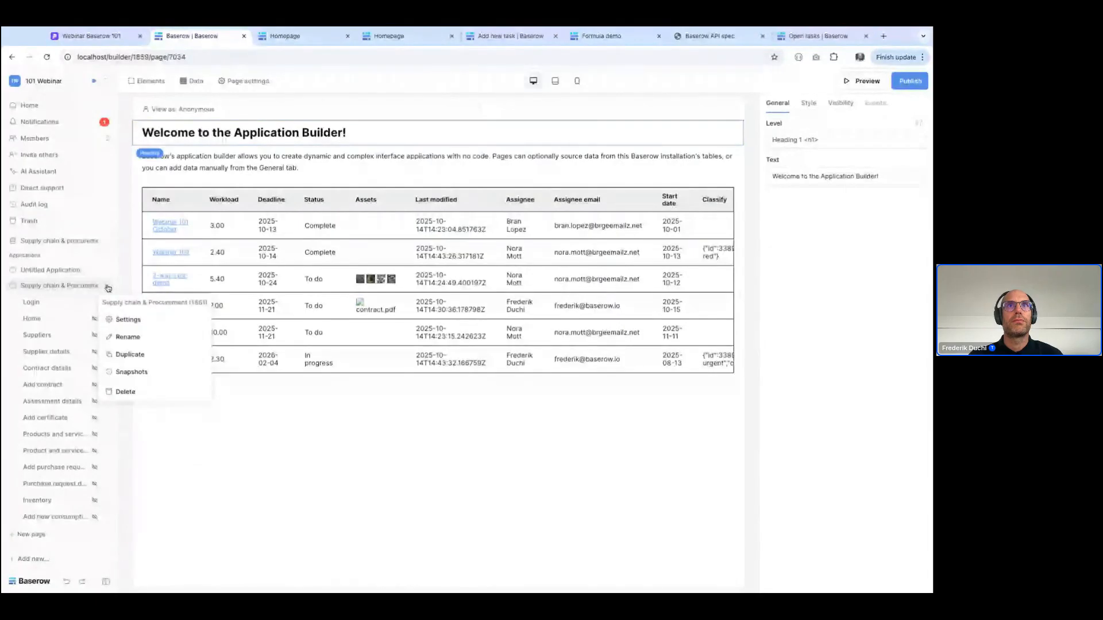
left_click(122, 317)
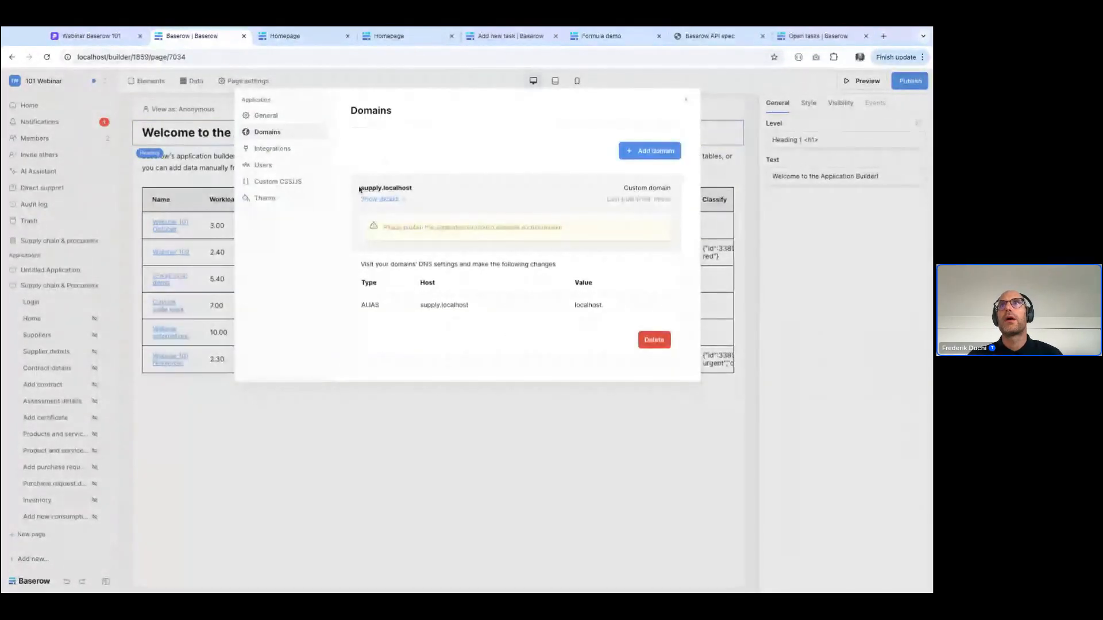
left_click(788, 302)
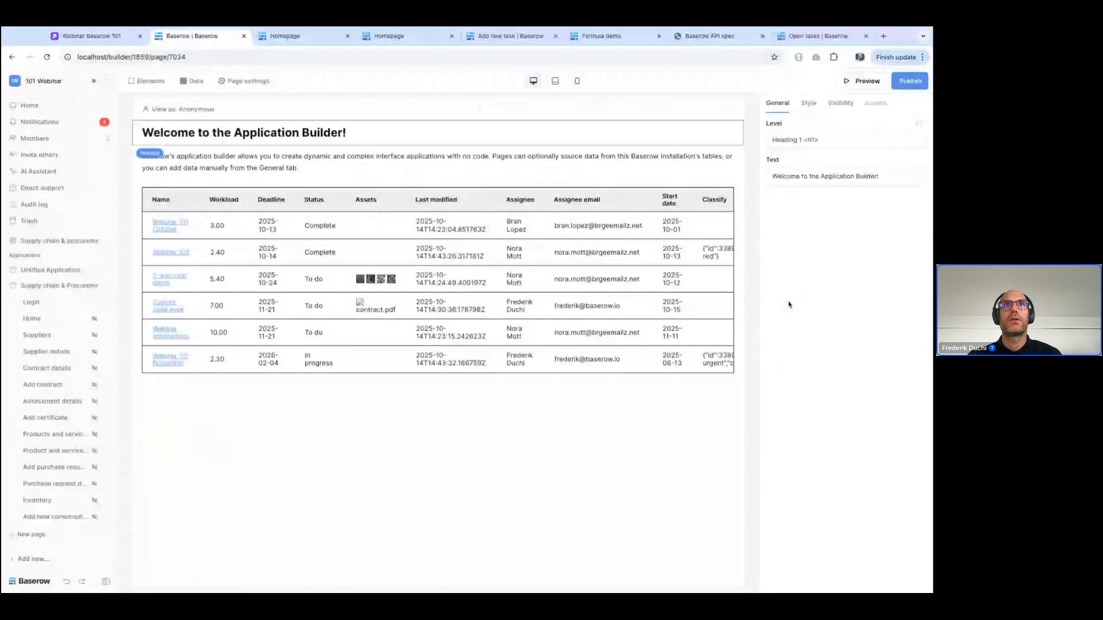
left_click(45, 322)
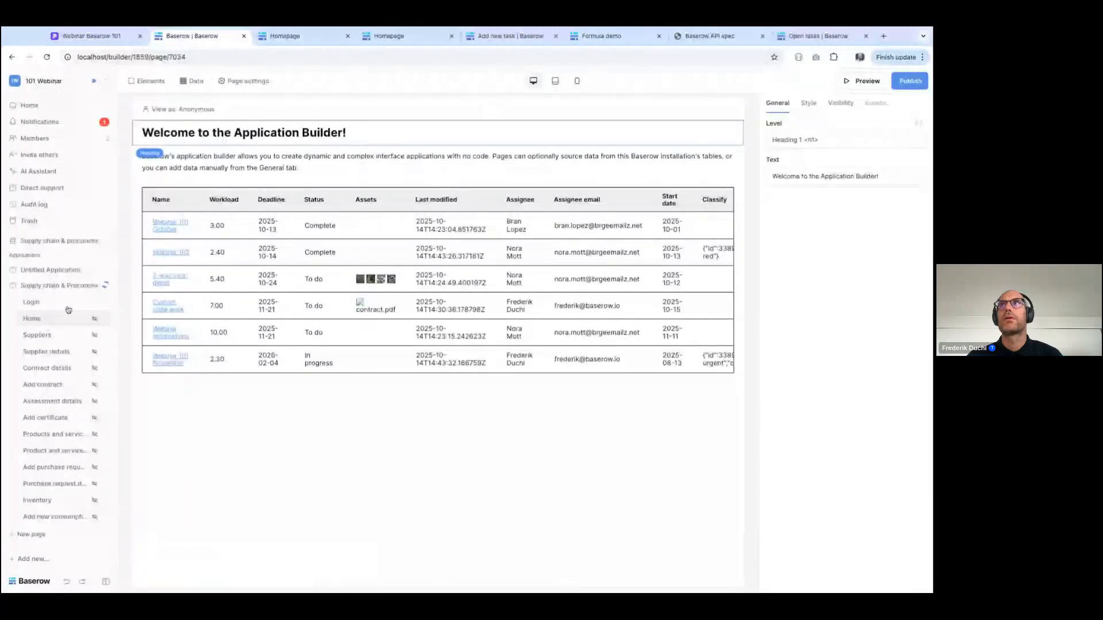
left_click(910, 80)
left_click(582, 216)
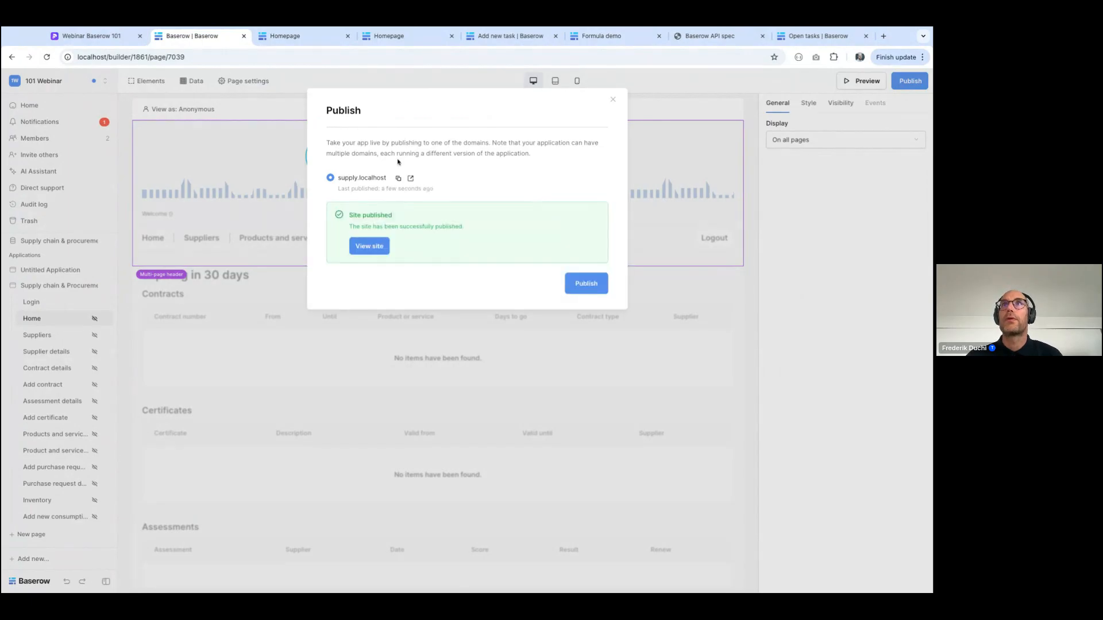
left_click(414, 182)
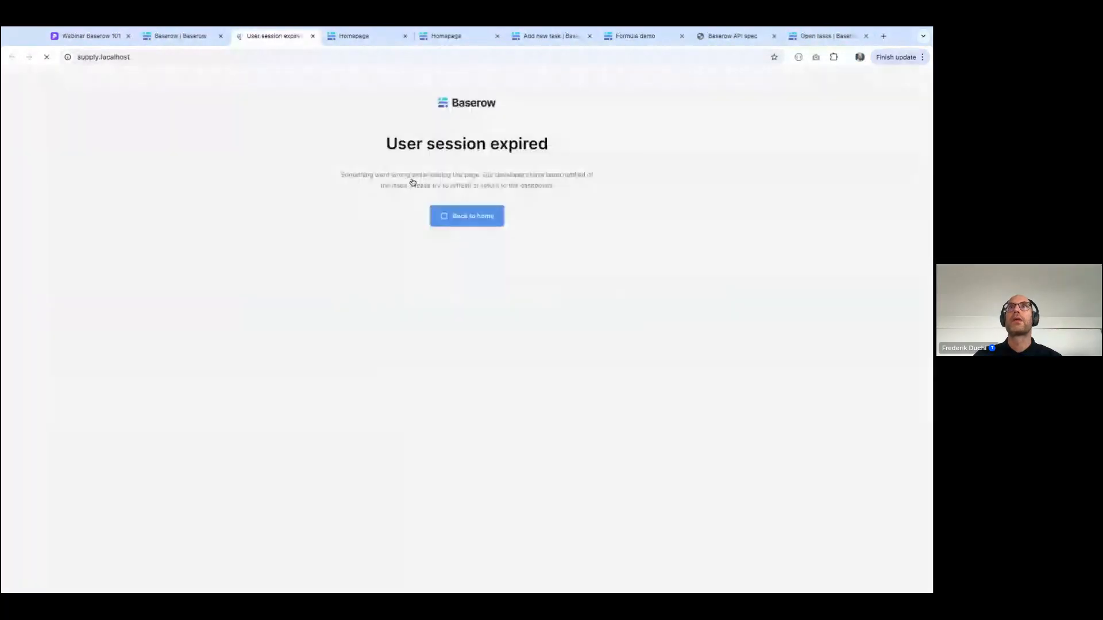
Sign in to the published supply chain site with the prefilled credentials and look through the Home page's inventory tables
left_click(463, 217)
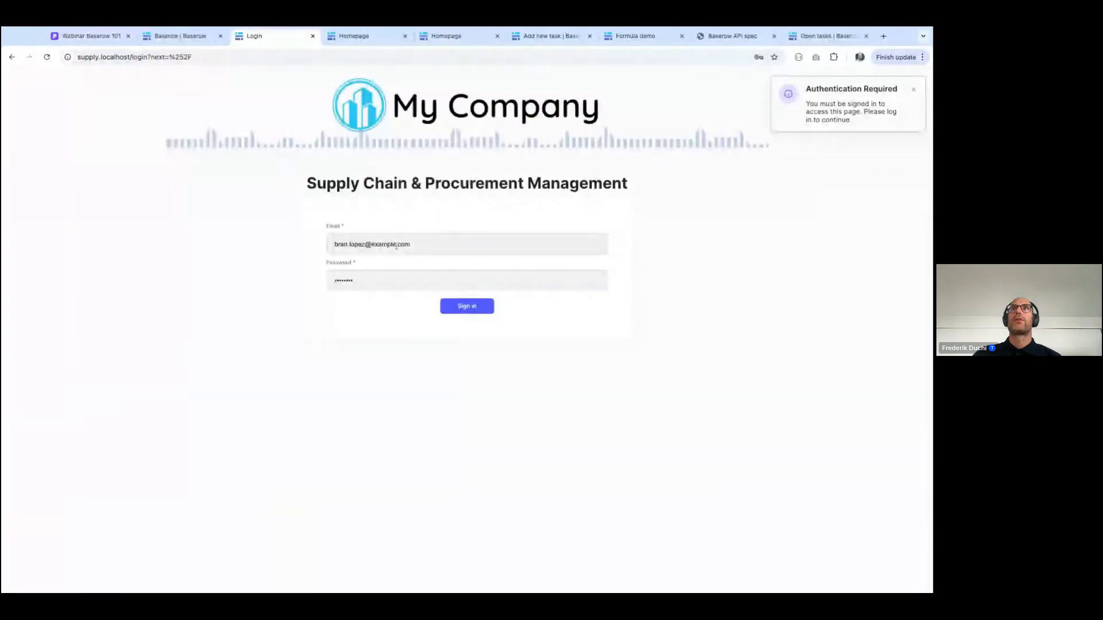
left_click(476, 309)
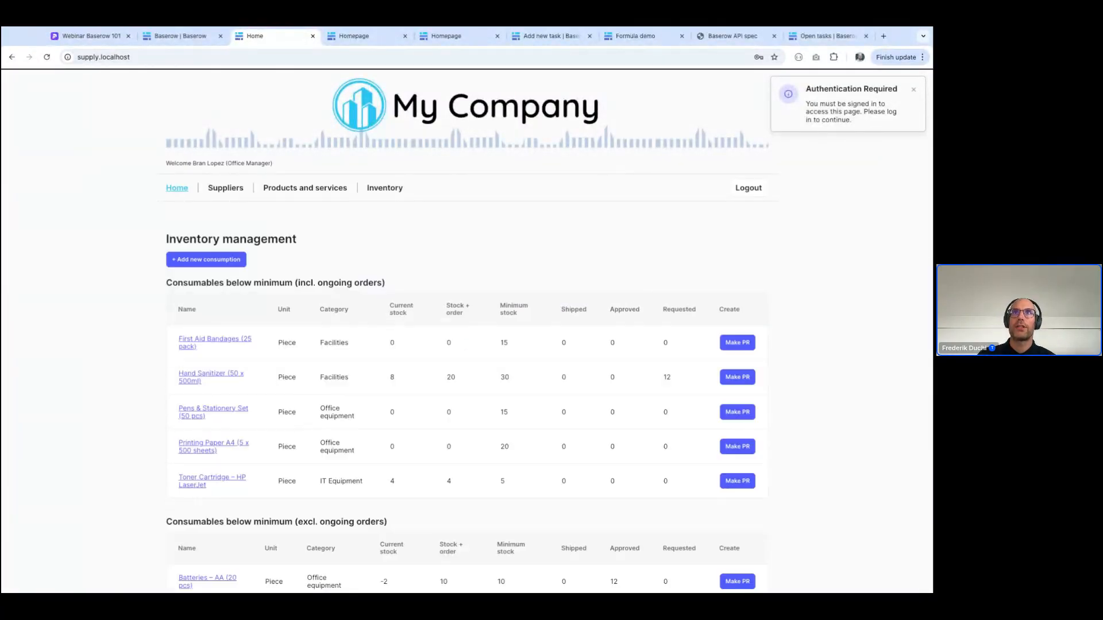
scroll(529, 402, "down", 1)
scroll(530, 402, "up", 1)
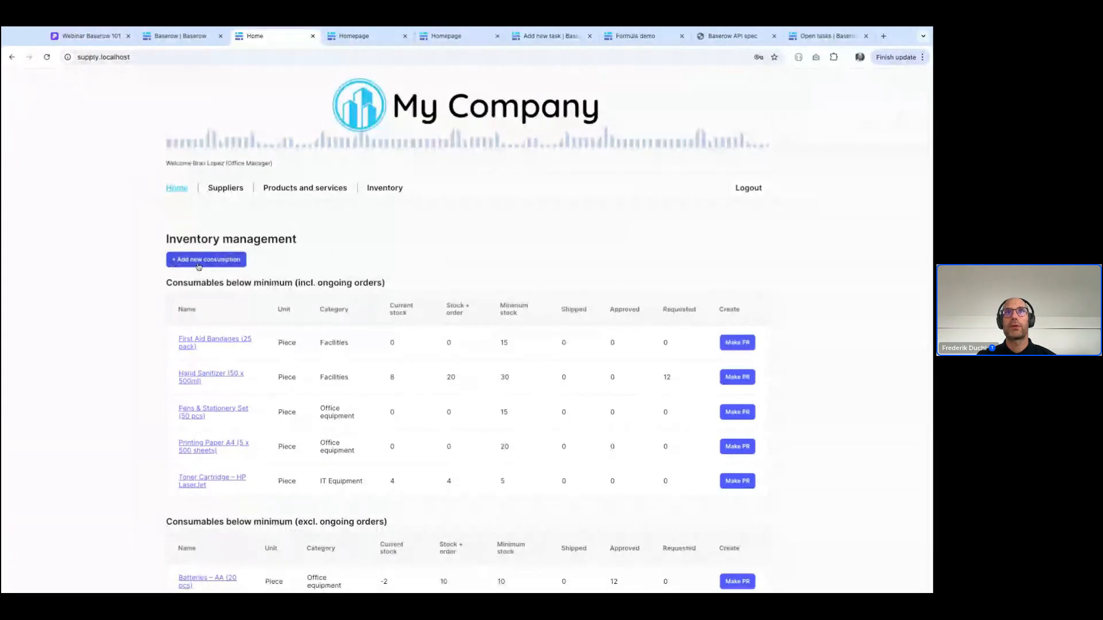
Add a consumption of 2 for Hand Sanitizer (50 × 500ml) - Administration - A1, dated 14/10/2025, with the note "dmeo"
left_click(198, 261)
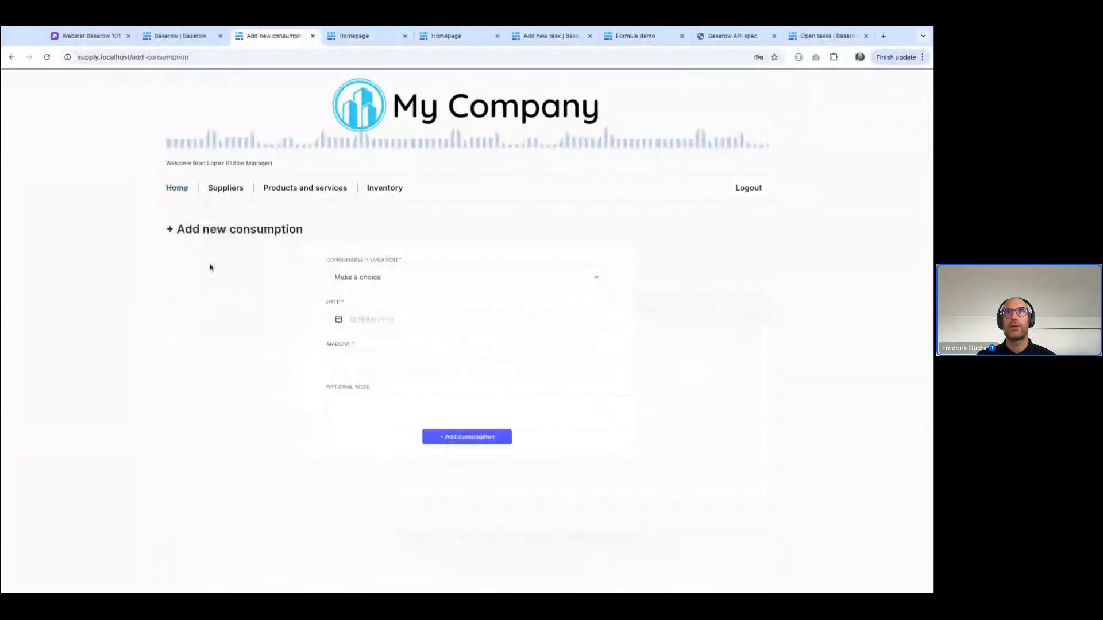
left_click(352, 279)
left_click(394, 339)
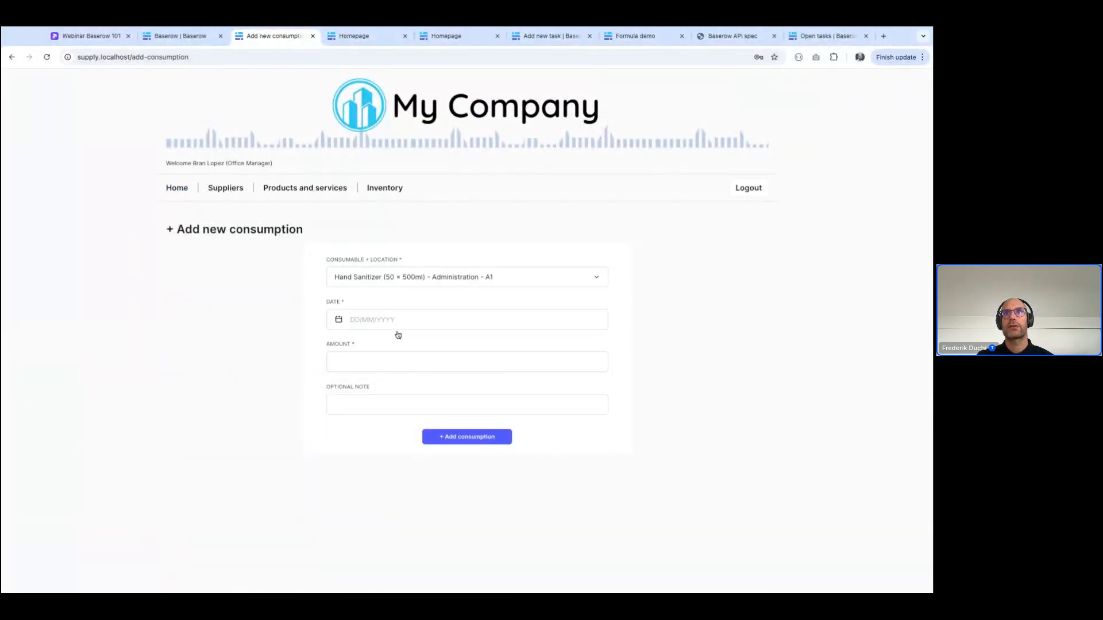
left_click(353, 320)
left_click(364, 424)
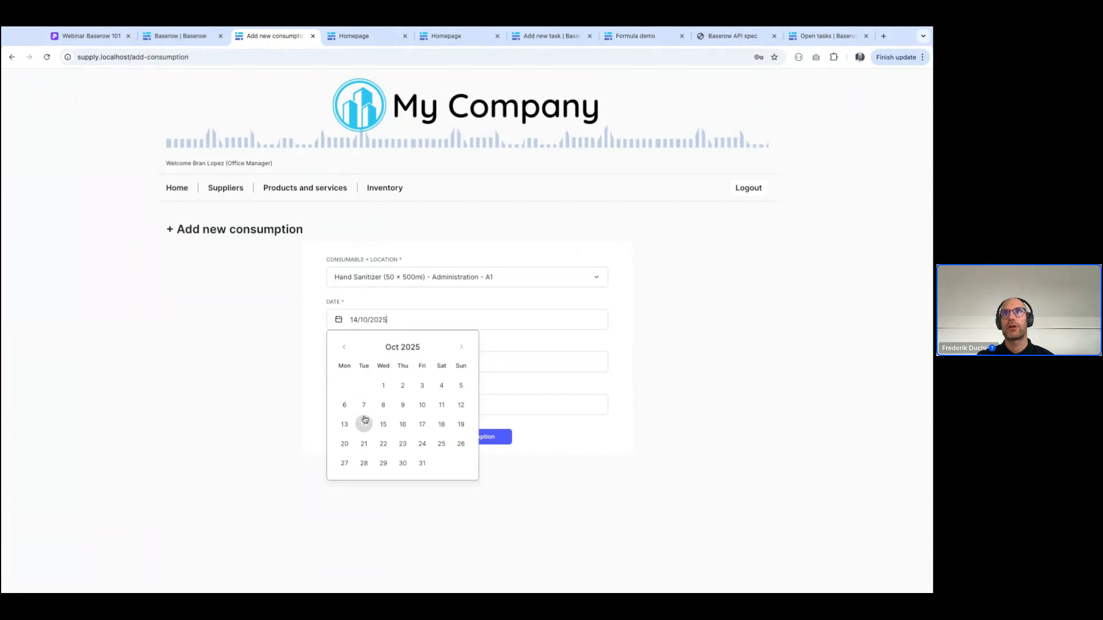
left_click(352, 360)
type("2")
left_click(350, 405)
type("dmeo")
left_click(458, 436)
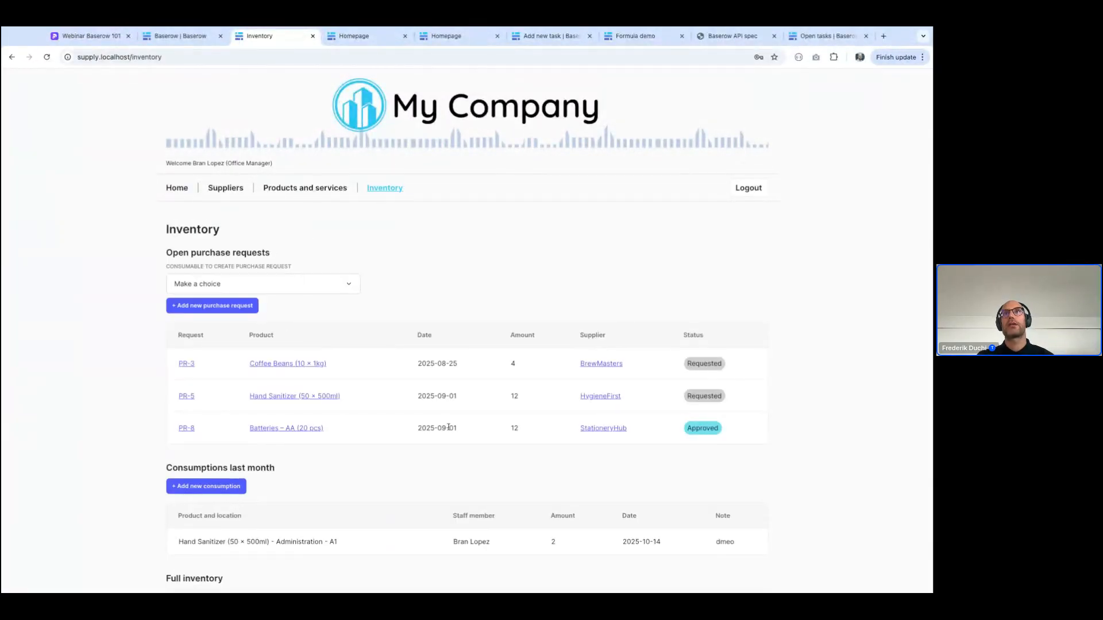
Review the Inventory page and set the Coffee Beans (10 × 1kg) purchase request's status to Approved
scroll(438, 421, "down", 1)
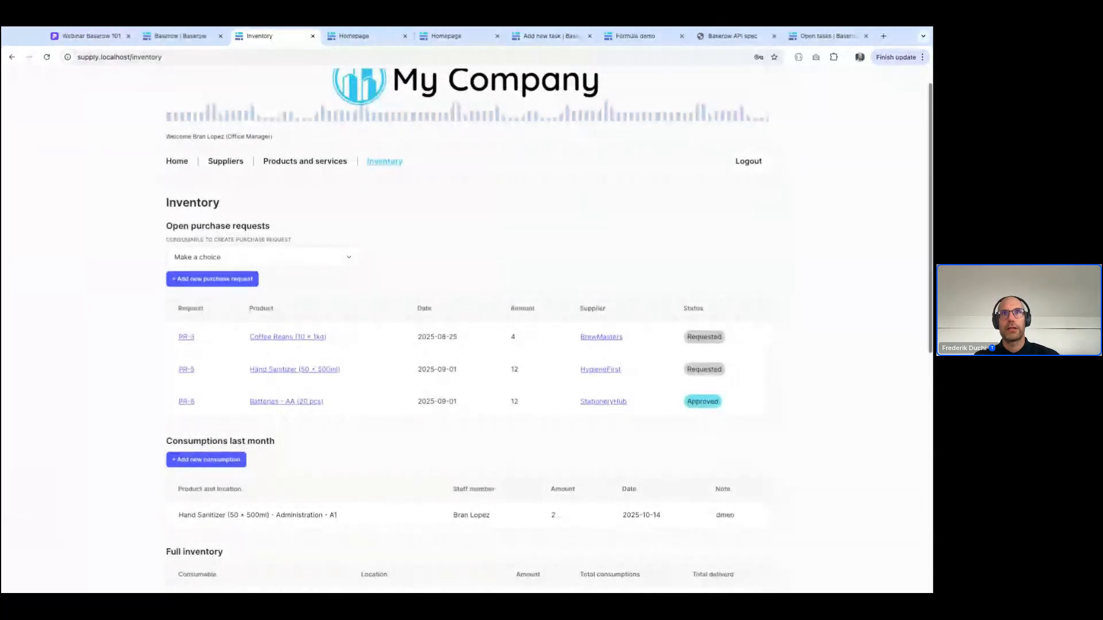
scroll(183, 322, "down", 4)
scroll(548, 333, "up", 1)
scroll(423, 413, "up", 1)
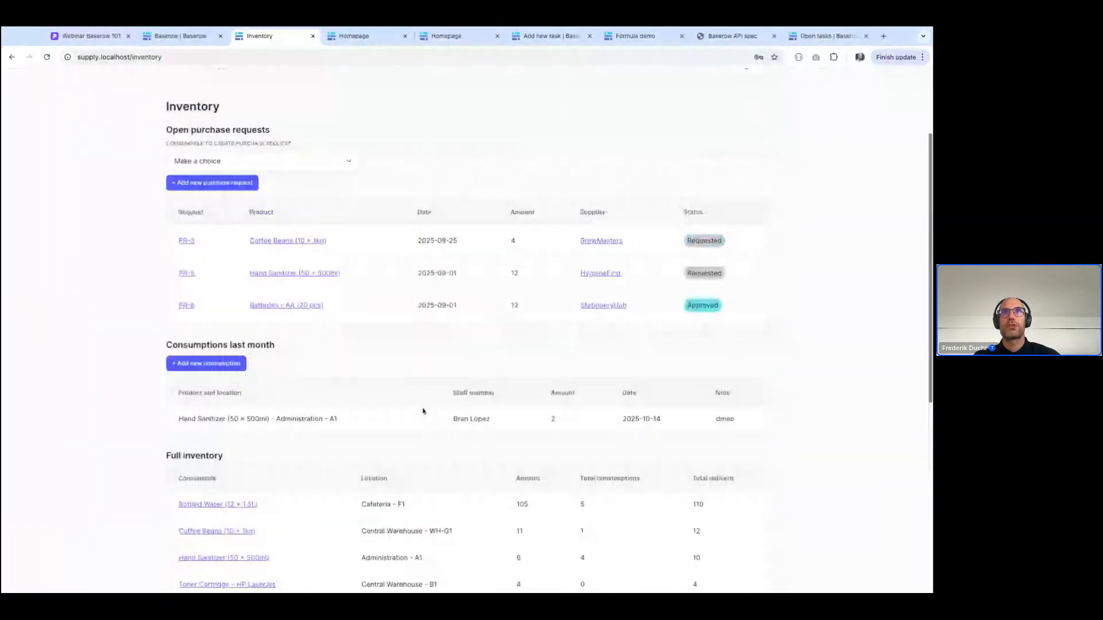
left_click(186, 241)
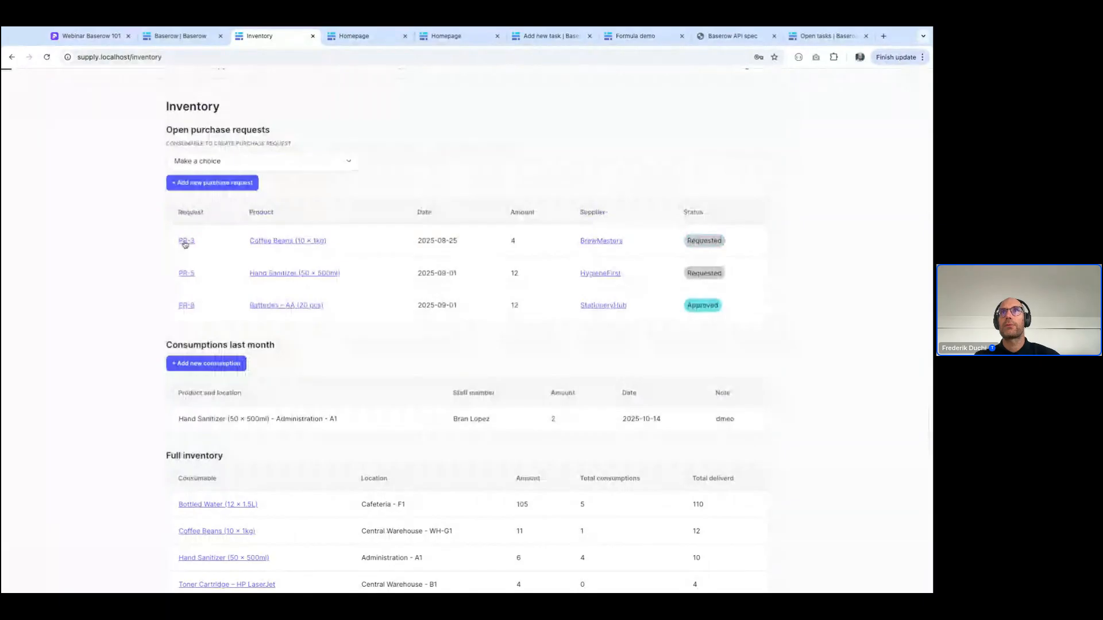
left_click(556, 278)
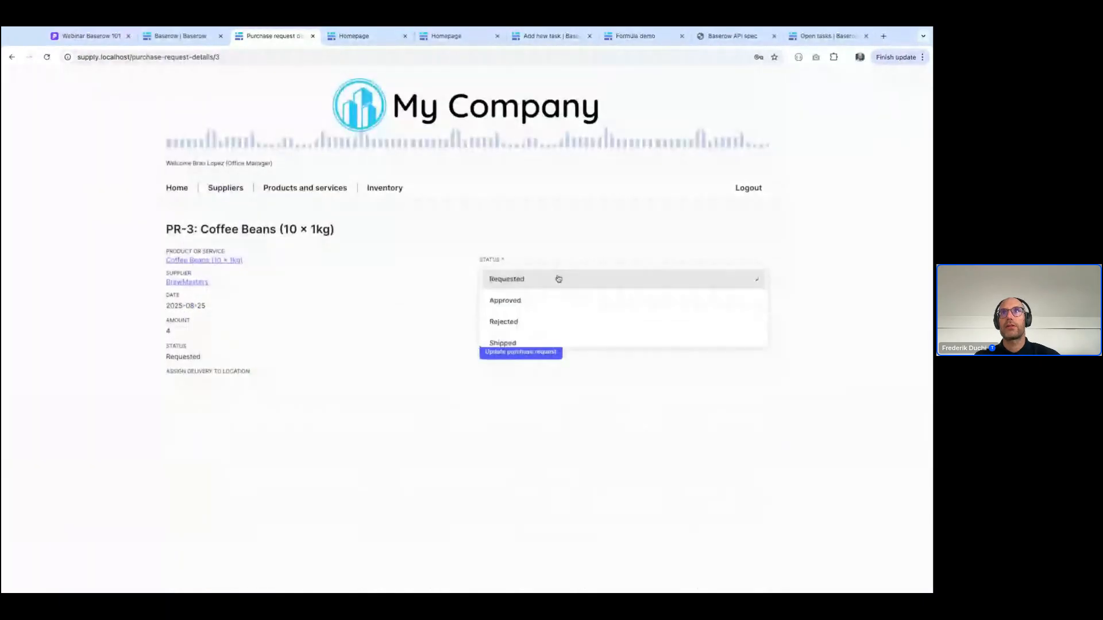
left_click(541, 309)
left_click(520, 351)
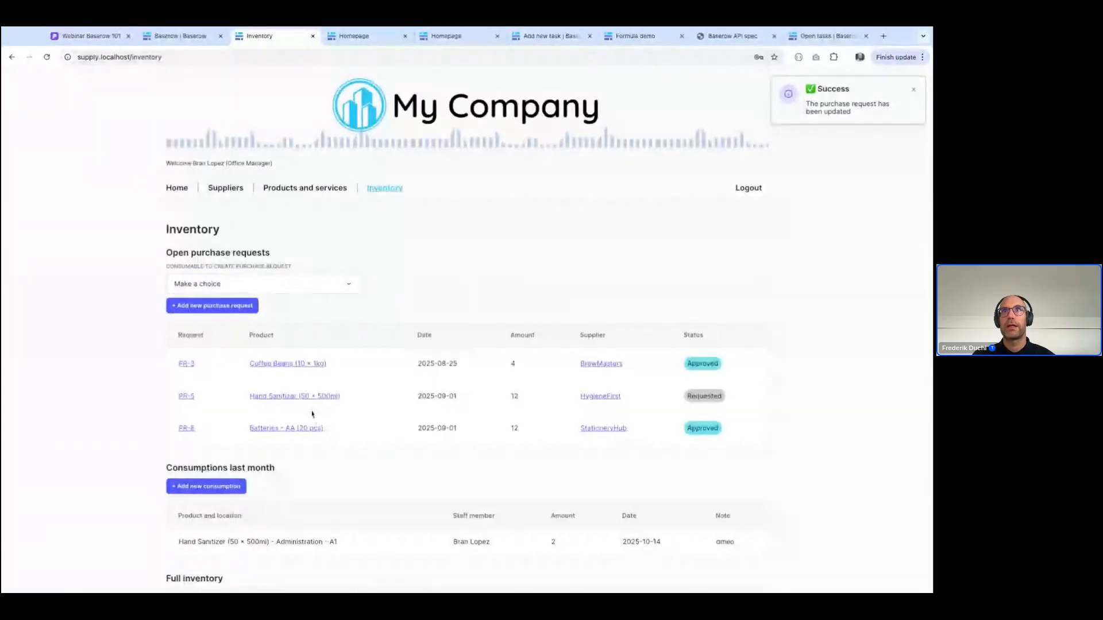
Look through the product details of Batteries – AA (20 pcs) and the supplier details of BrightLite
left_click(305, 188)
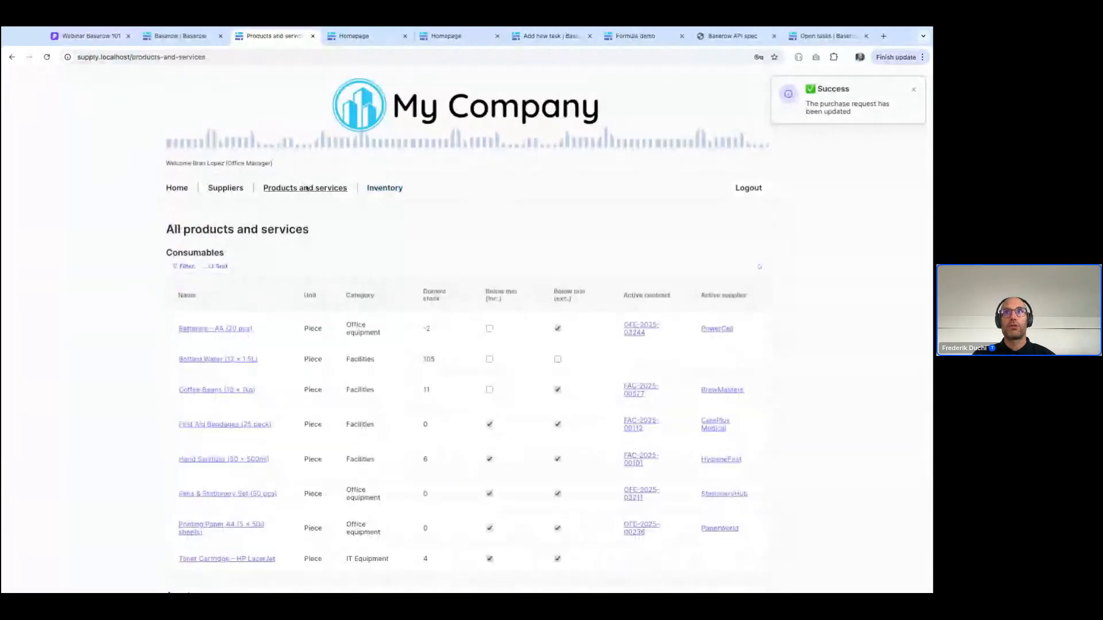
left_click(215, 329)
scroll(240, 262, "down", 5)
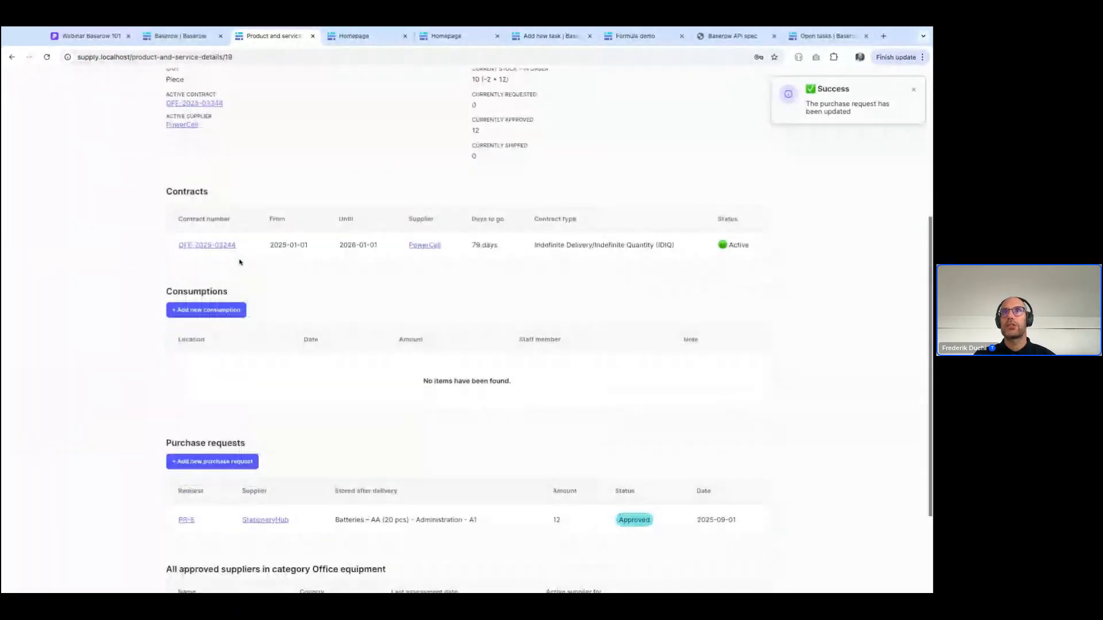
scroll(322, 466, "down", 2)
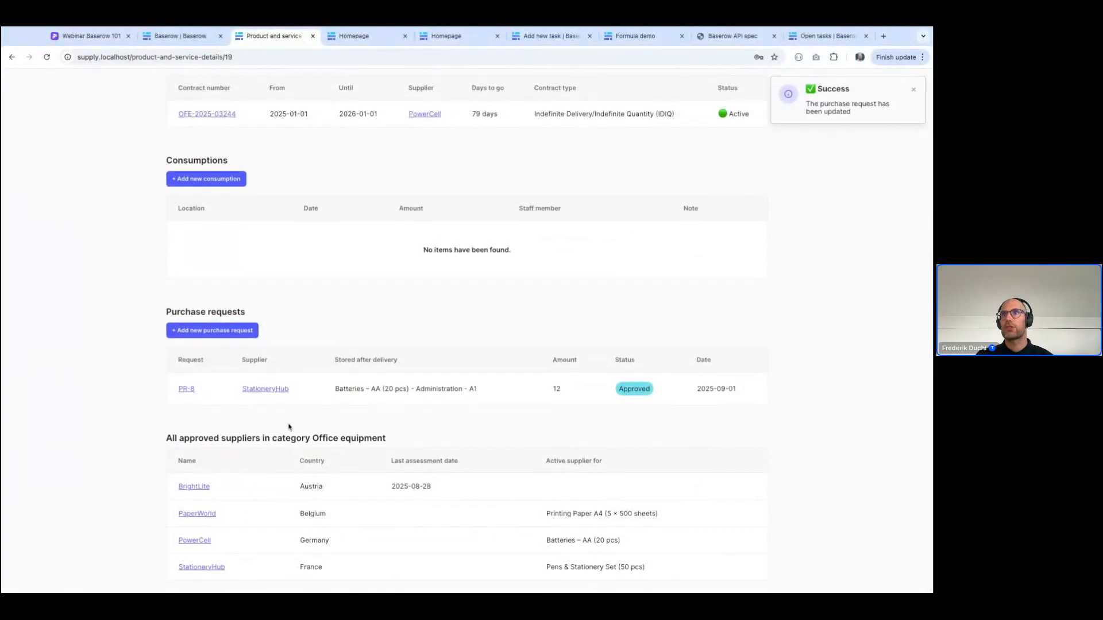
left_click(197, 489)
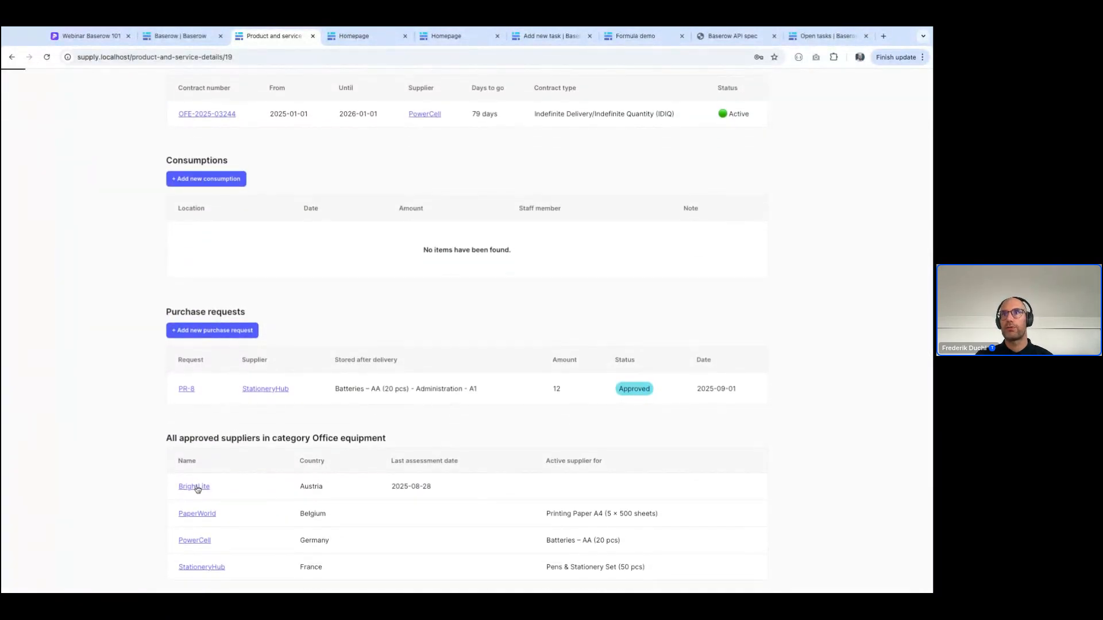
scroll(198, 487, "down", 10)
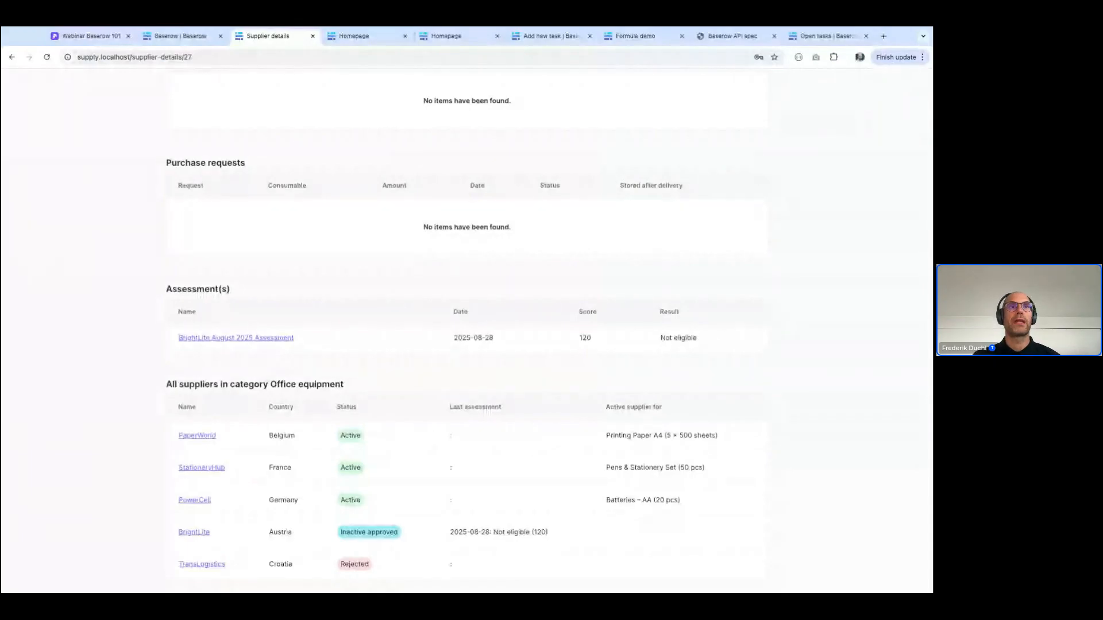
Return to the Baserow workspace and create a new dashboard in it
left_click(185, 39)
left_click(67, 388)
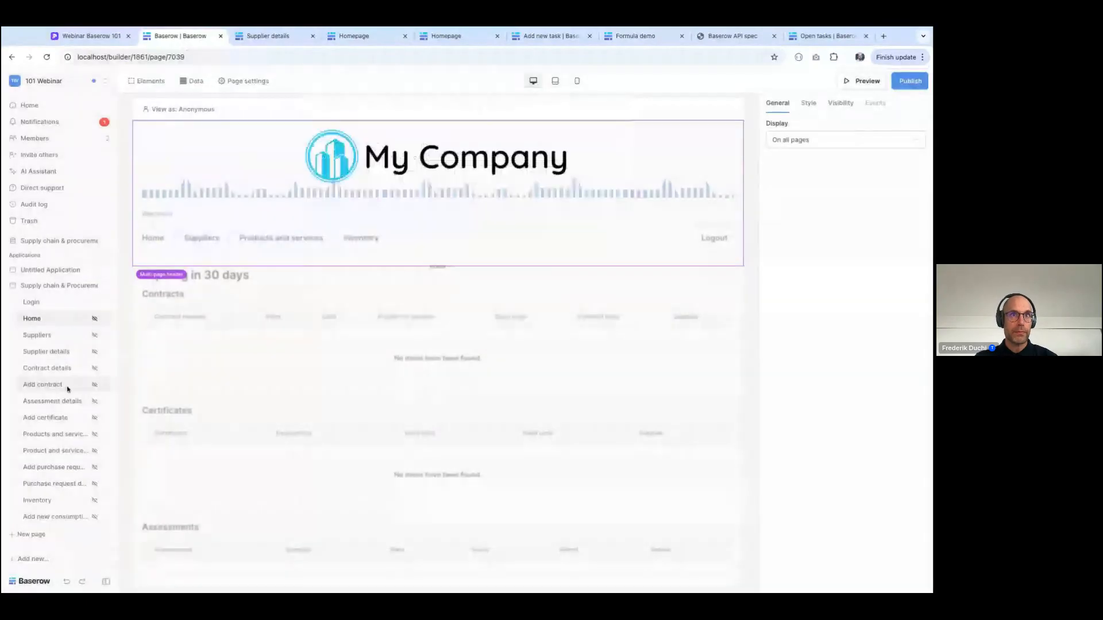
left_click(34, 560)
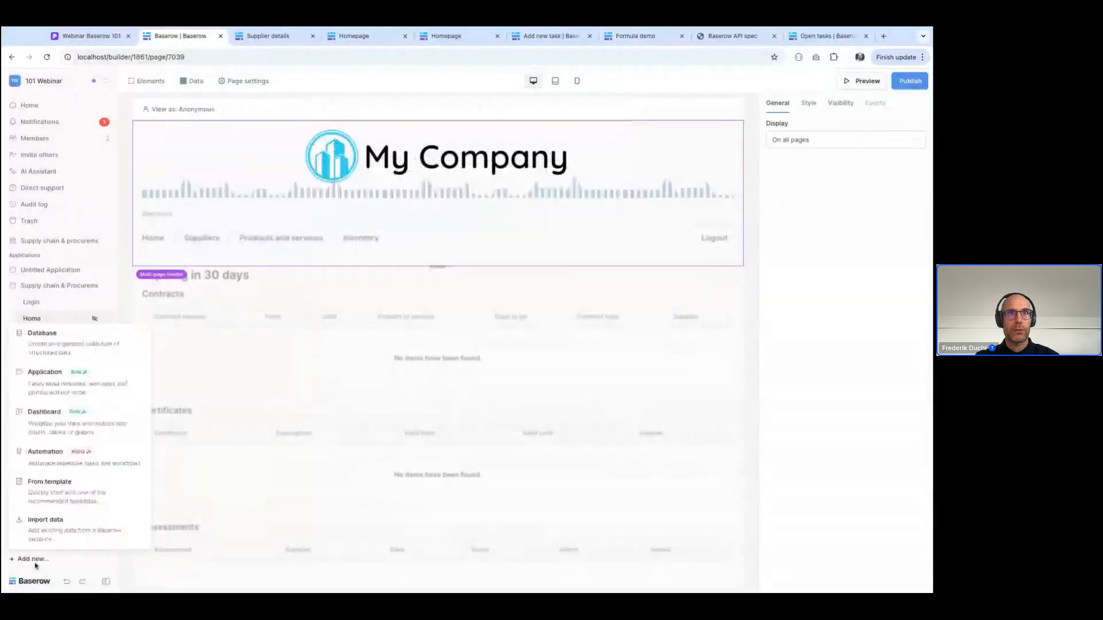
left_click(91, 424)
left_click(551, 198)
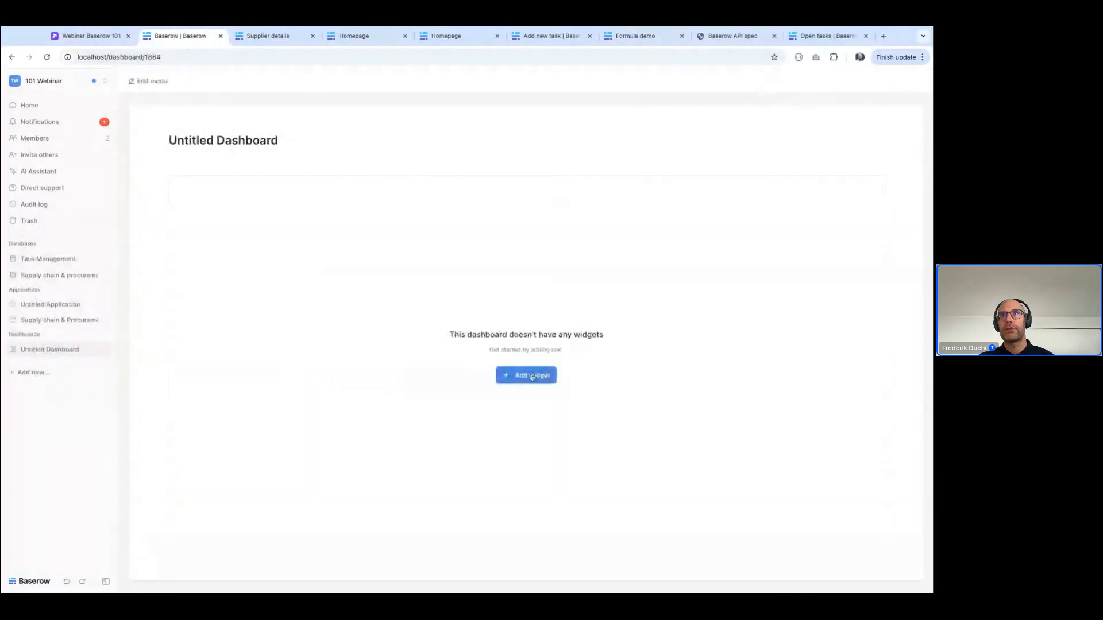
Add a Summary widget to the dashboard and title it "Number of open tasks"
left_click(526, 375)
left_click(355, 160)
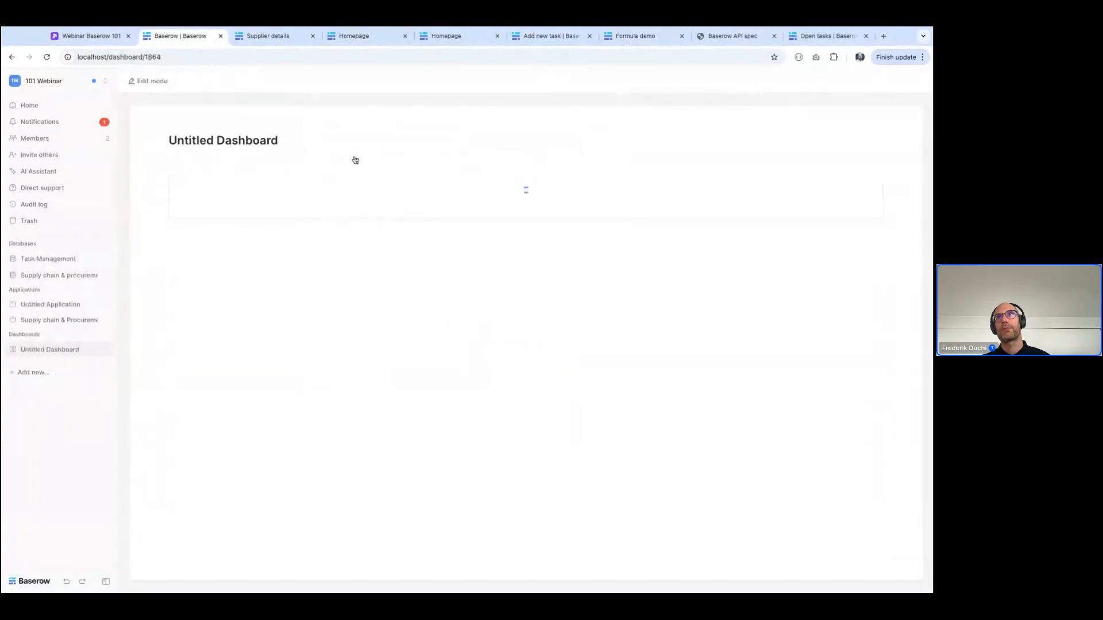
double_click(807, 120)
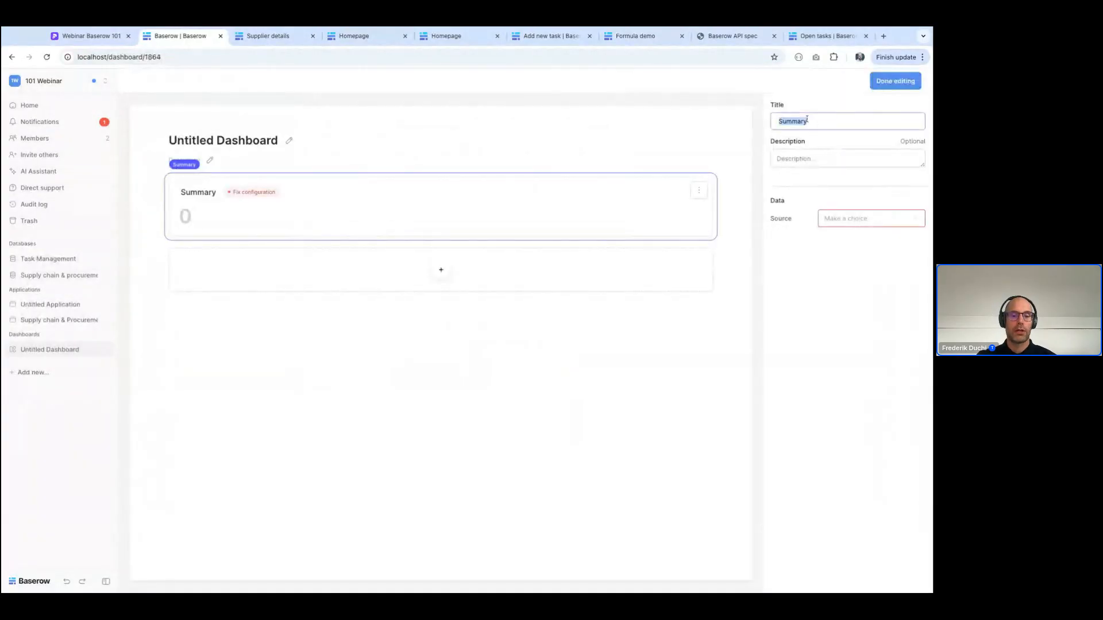
type("Numboer of")
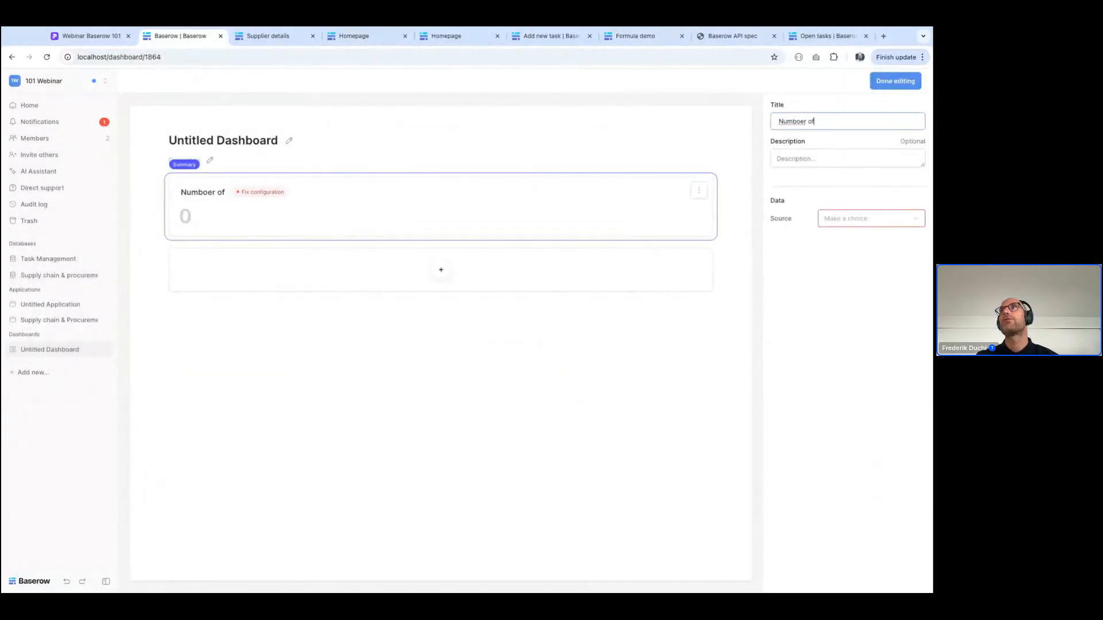
key("BackSpace")
key("BackSpace")
key("BackSpace")
key("BackSpace")
key("BackSpace")
key("BackSpace")
key("BackSpace")
key("BackSpace")
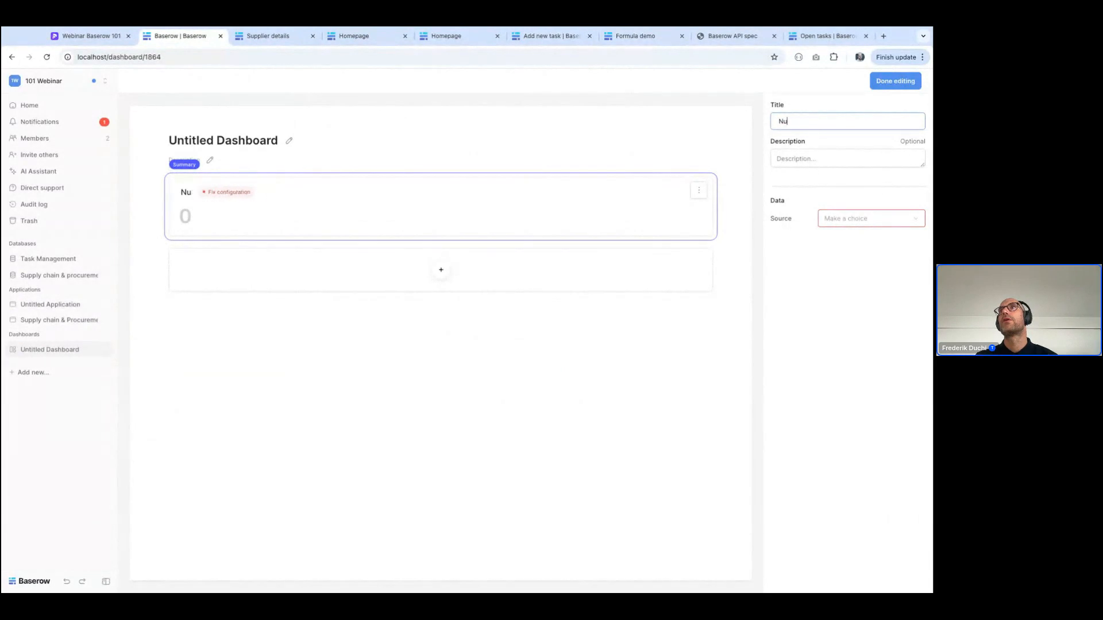
type("mber of open tasks")
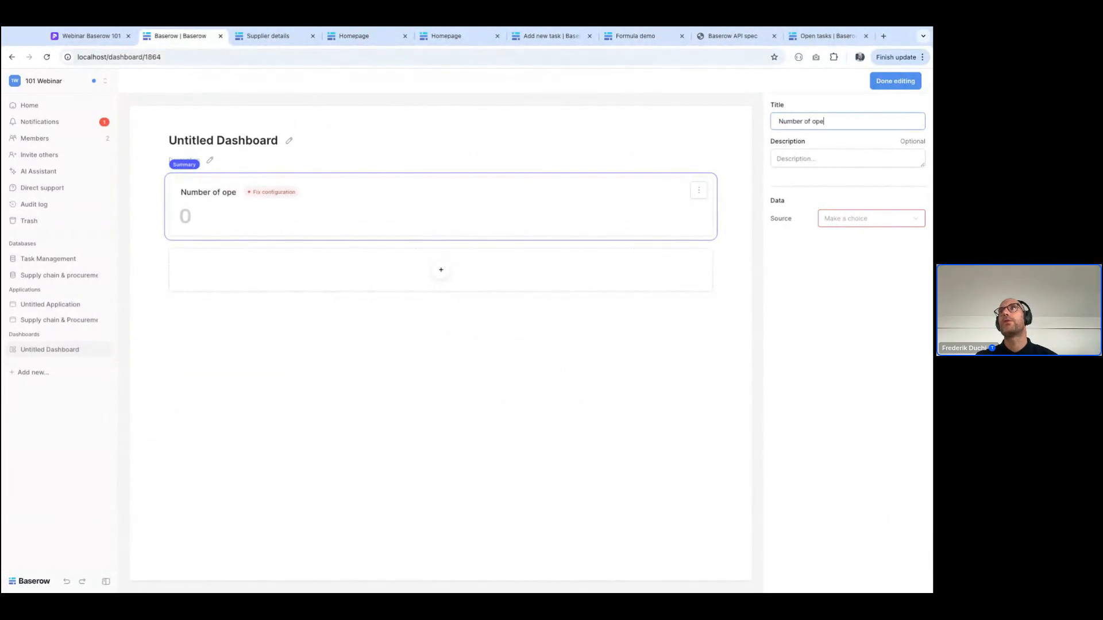
Base the summary widget on the Tasks table's Open tasks view
left_click(855, 219)
left_click(844, 249)
left_click(842, 253)
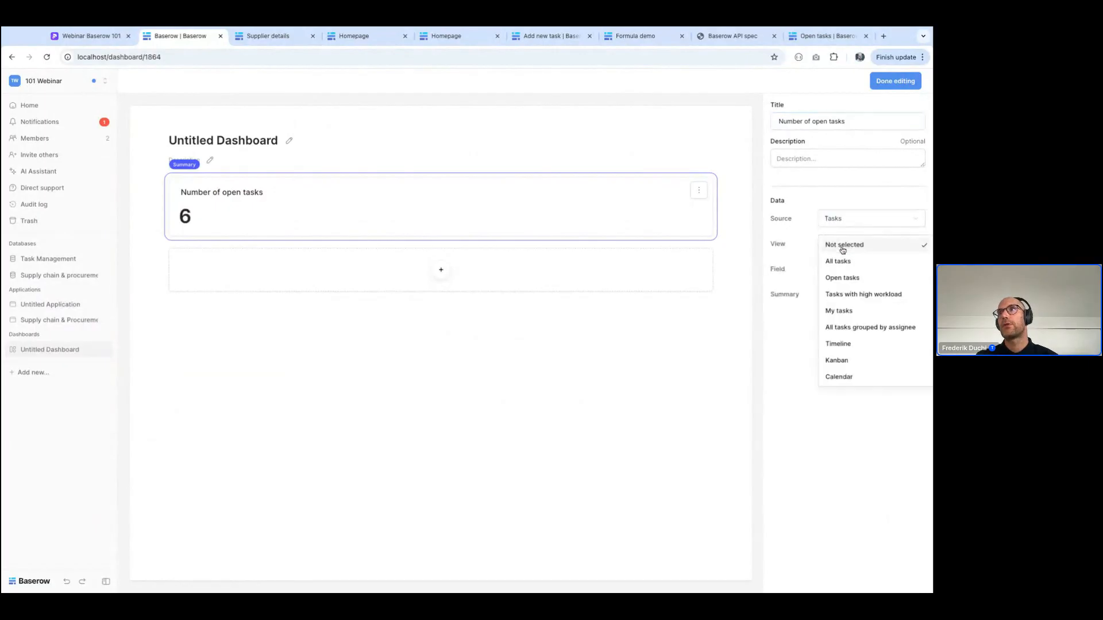
left_click(843, 279)
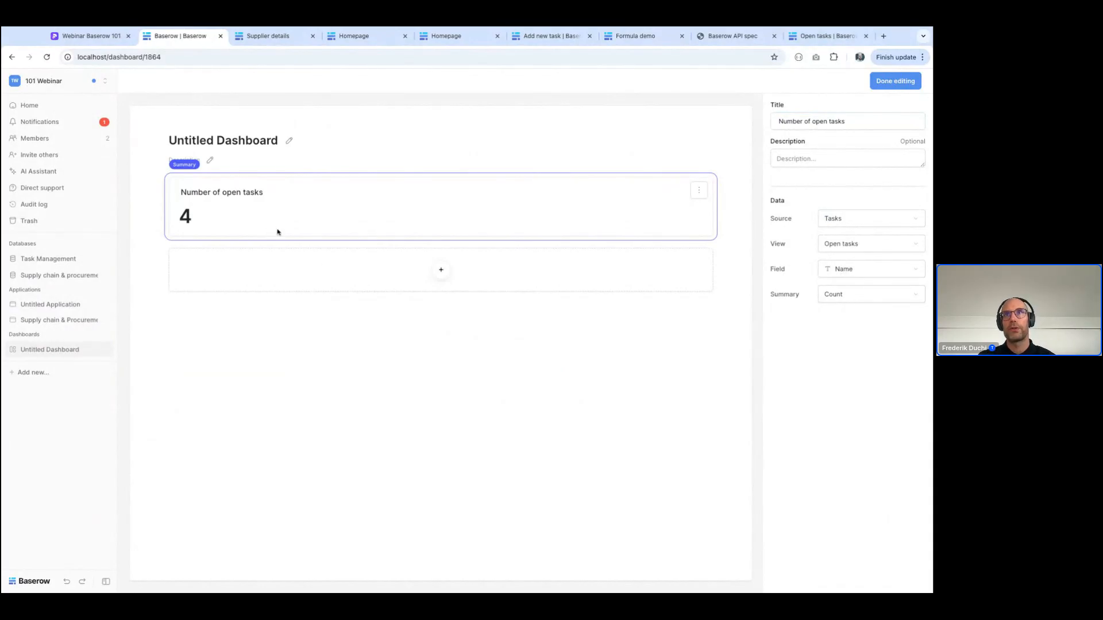
Add a Doughnut chart widget below the summary, using the Tasks table's All tasks view as its data
left_click(441, 270)
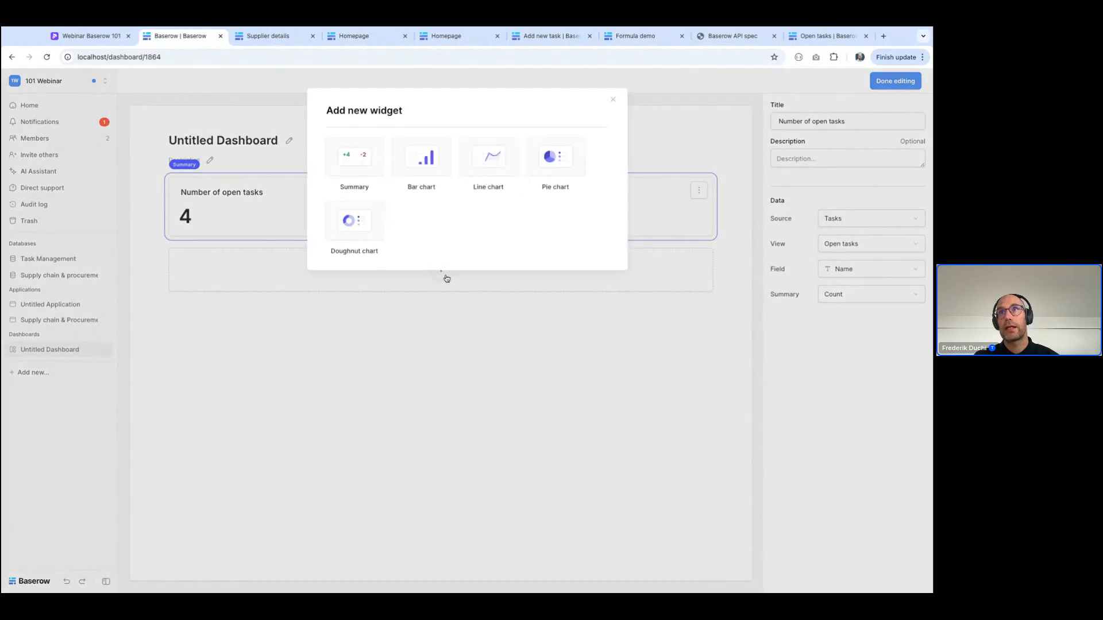
left_click(355, 221)
left_click(828, 217)
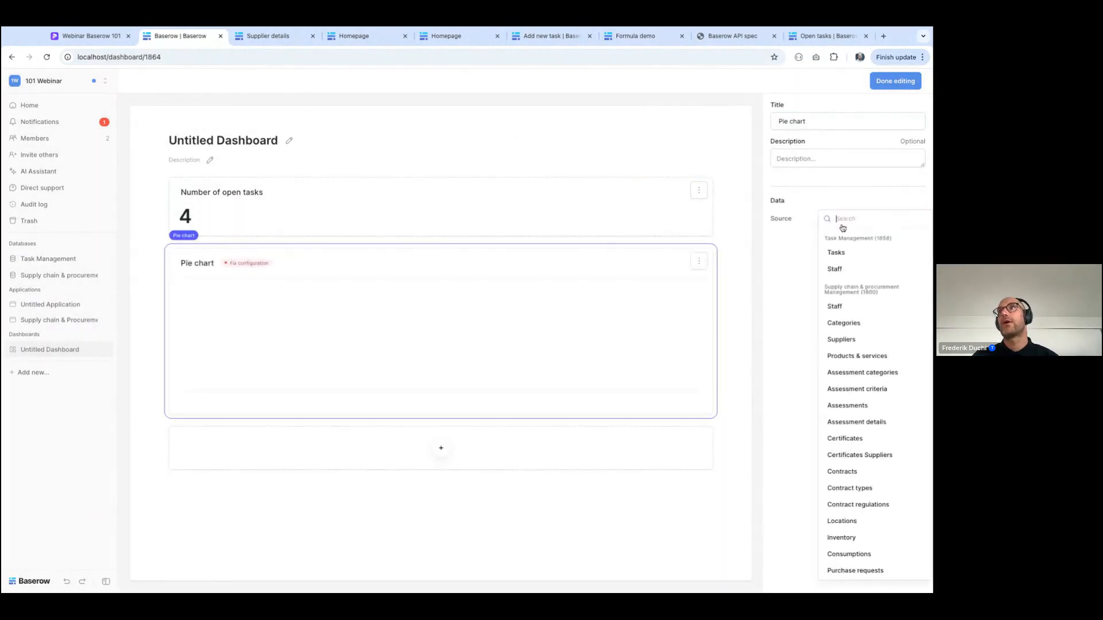
left_click(838, 250)
left_click(845, 247)
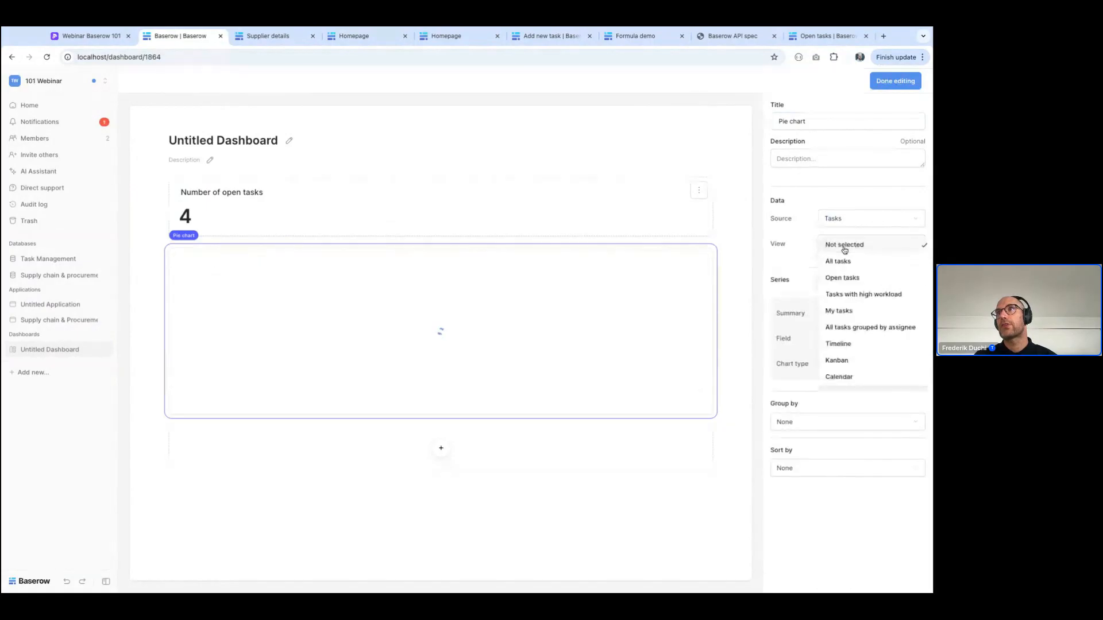
left_click(841, 263)
Set the doughnut chart's series to the Count summary of the Status field
left_click(841, 311)
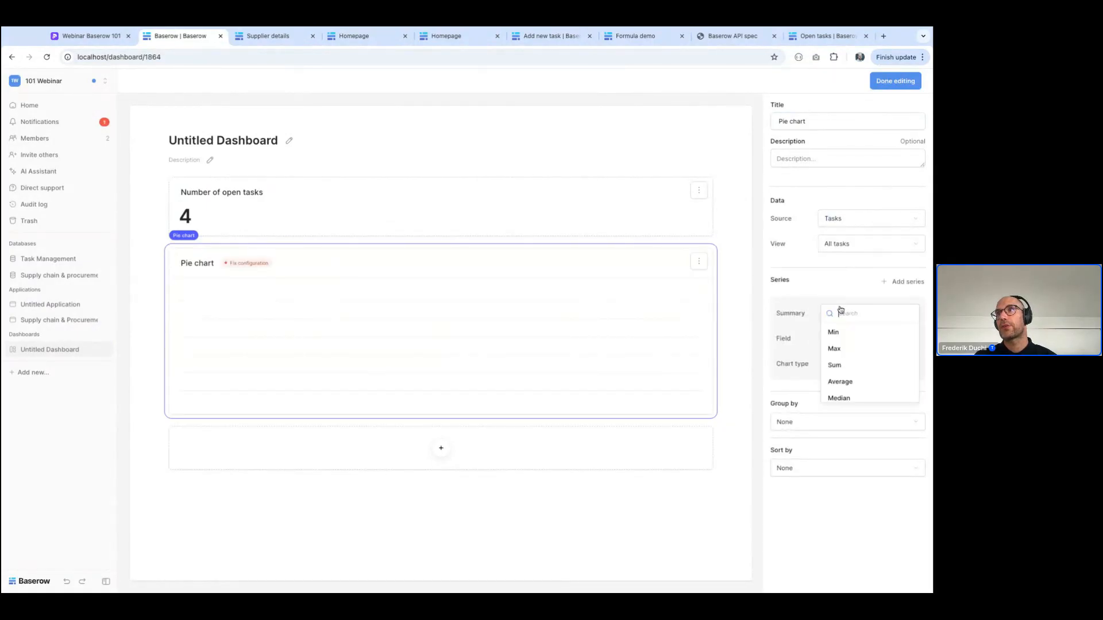
left_click(837, 334)
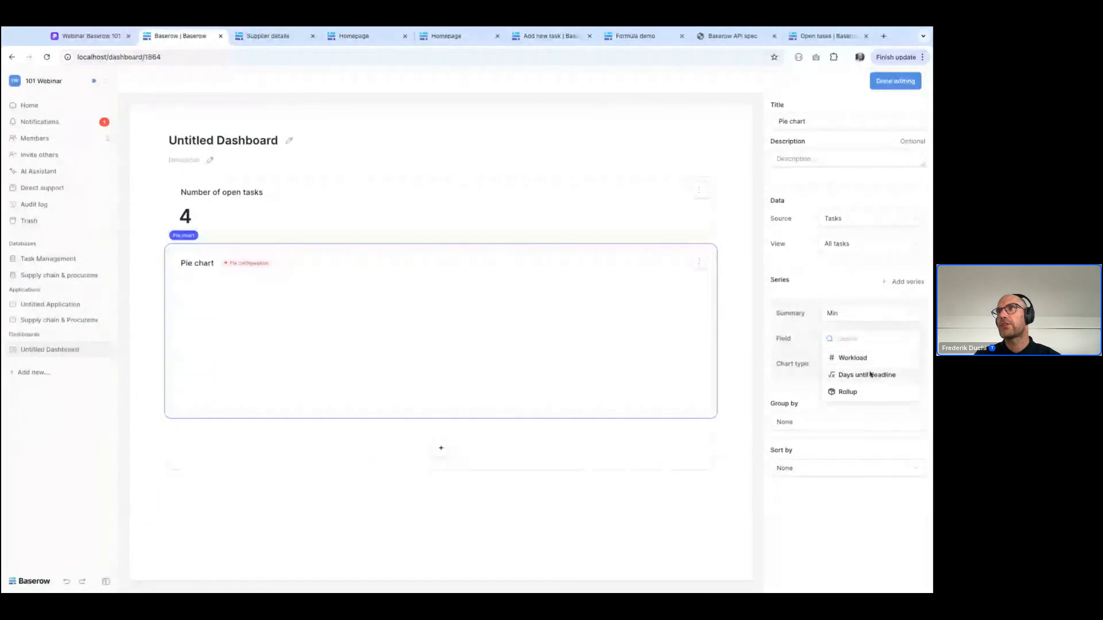
left_click(844, 313)
scroll(852, 372, "down", 3)
left_click(839, 340)
left_click(851, 409)
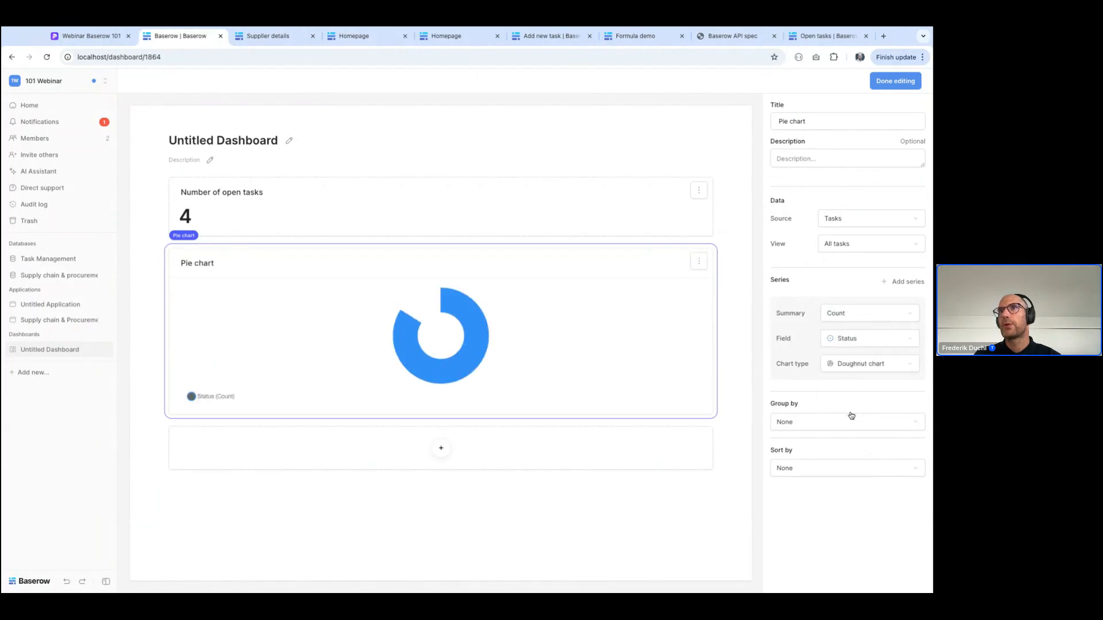
Group the doughnut chart by Status, inspect its segments and finish editing the dashboard
left_click(840, 427)
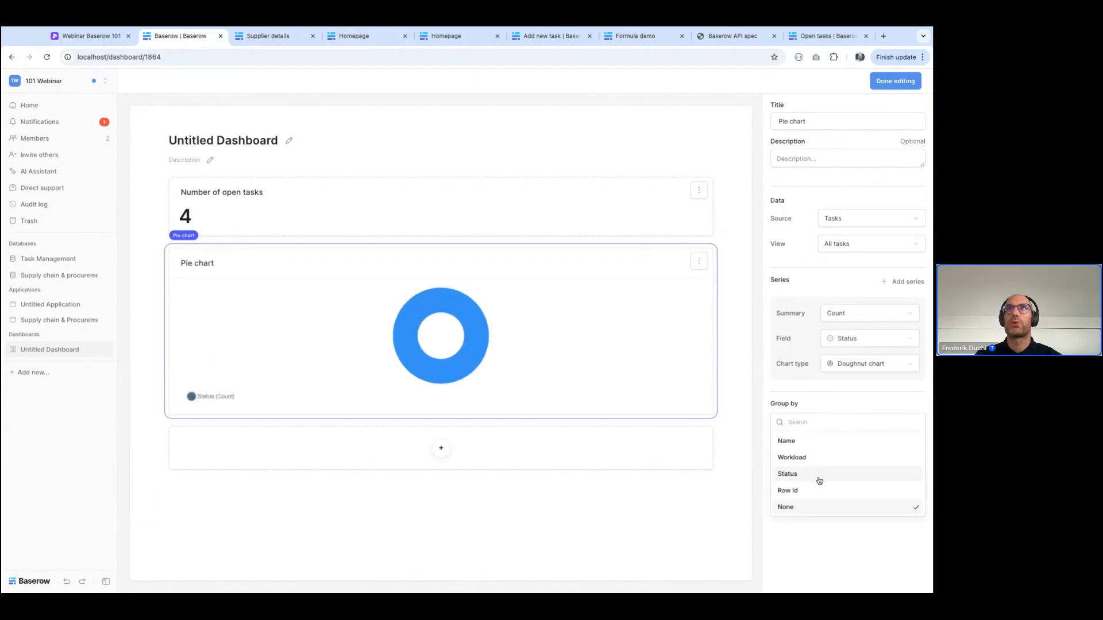
left_click(822, 475)
mouse_move(412, 344)
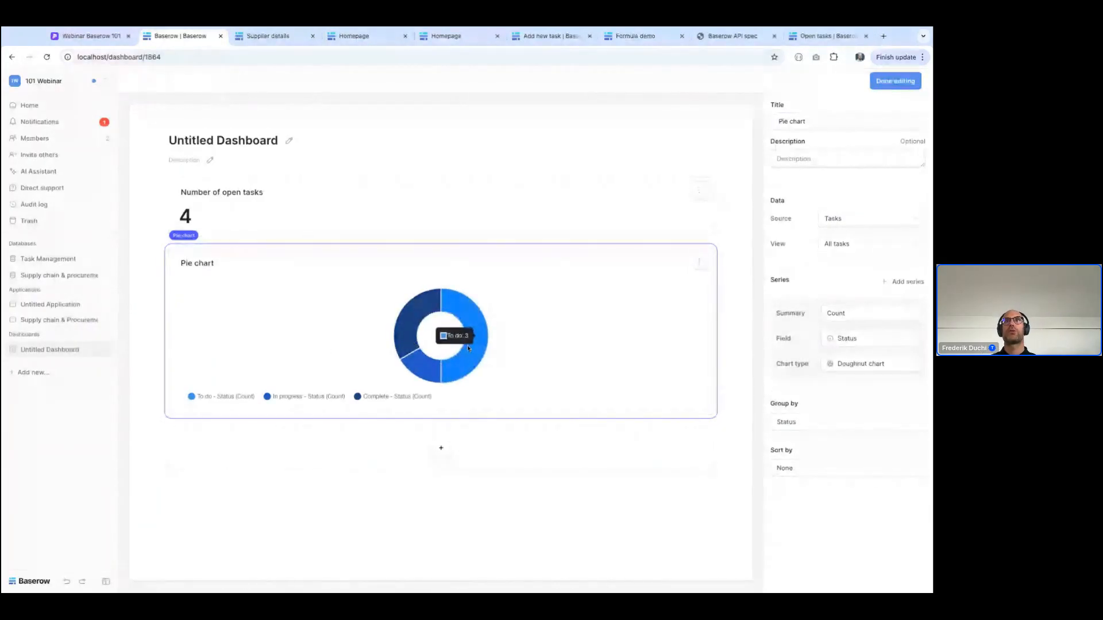
mouse_move(423, 374)
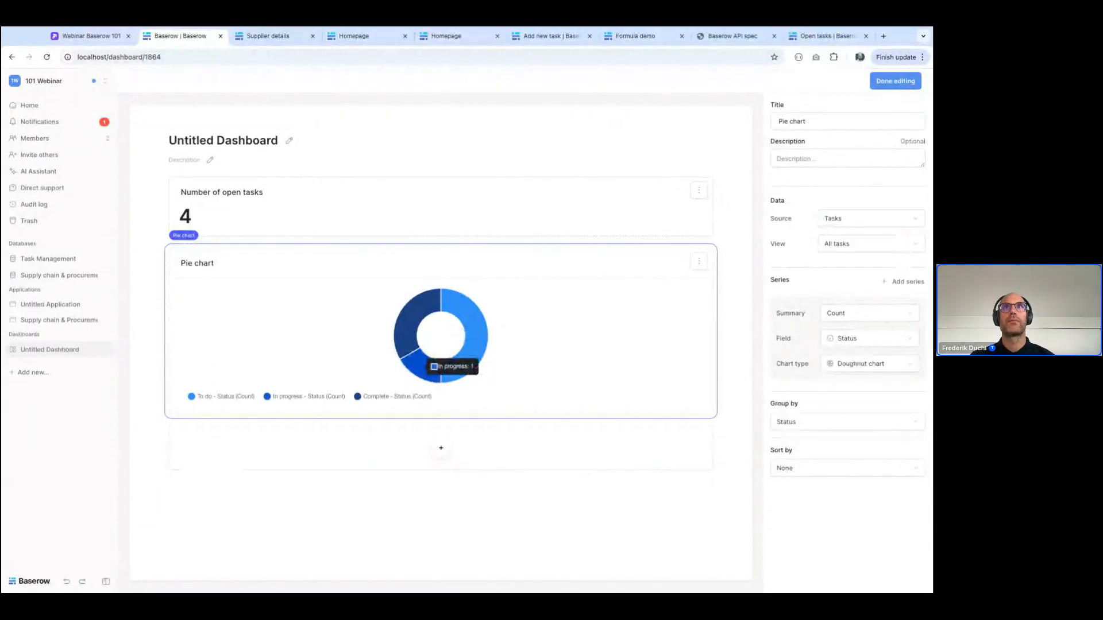
left_click(894, 82)
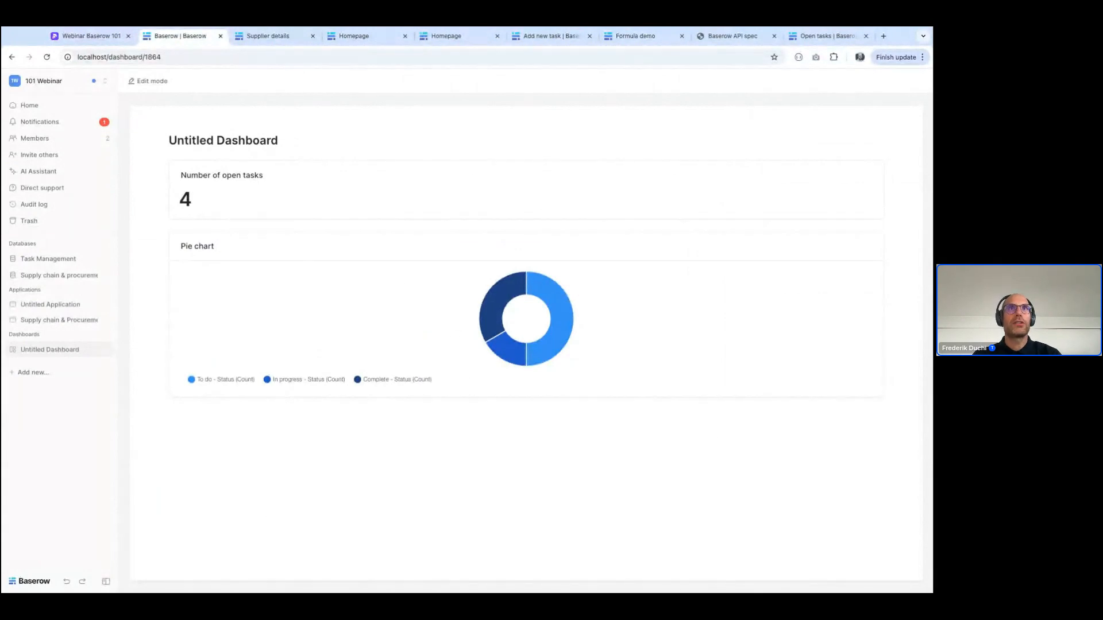
Export the Task Management database's All tasks view to Excel with field names as header and download the file
left_click(62, 259)
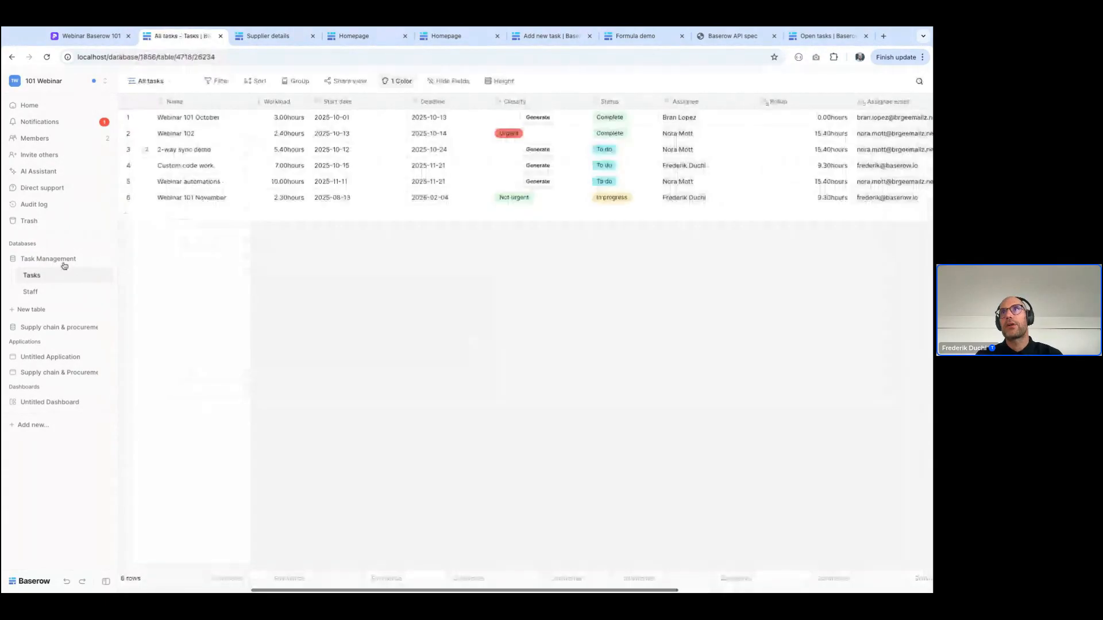
left_click(161, 83)
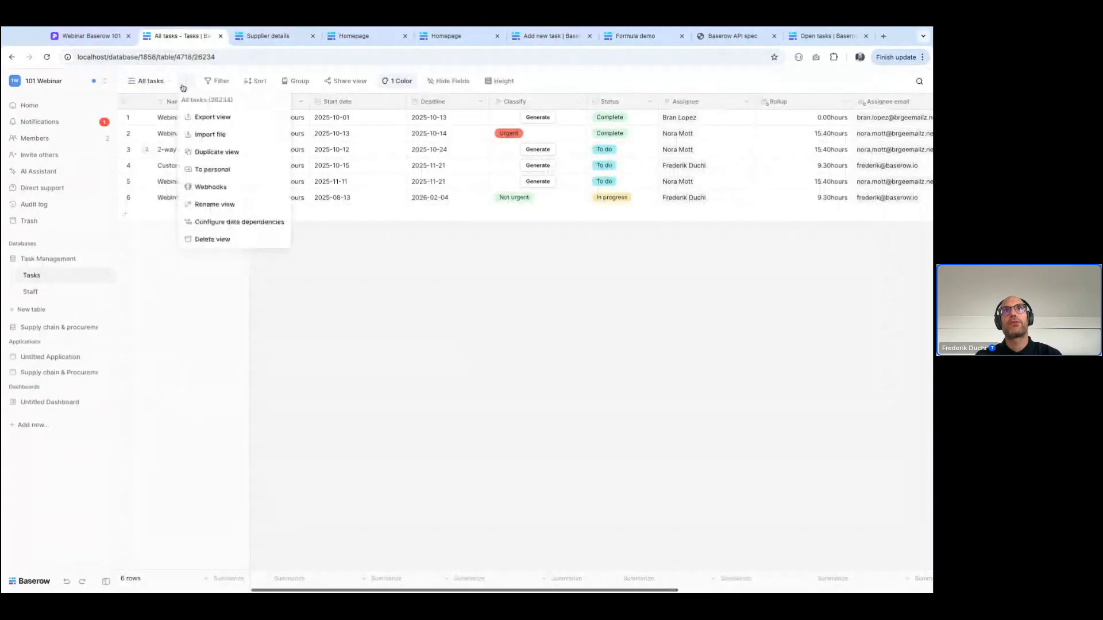
left_click(213, 118)
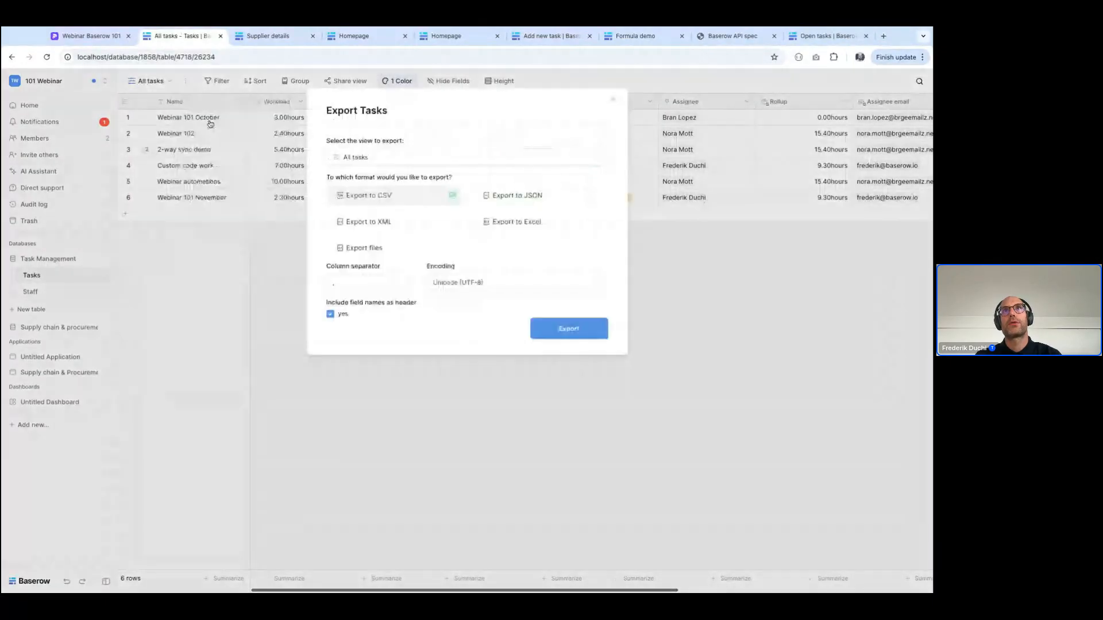
left_click(507, 226)
left_click(571, 293)
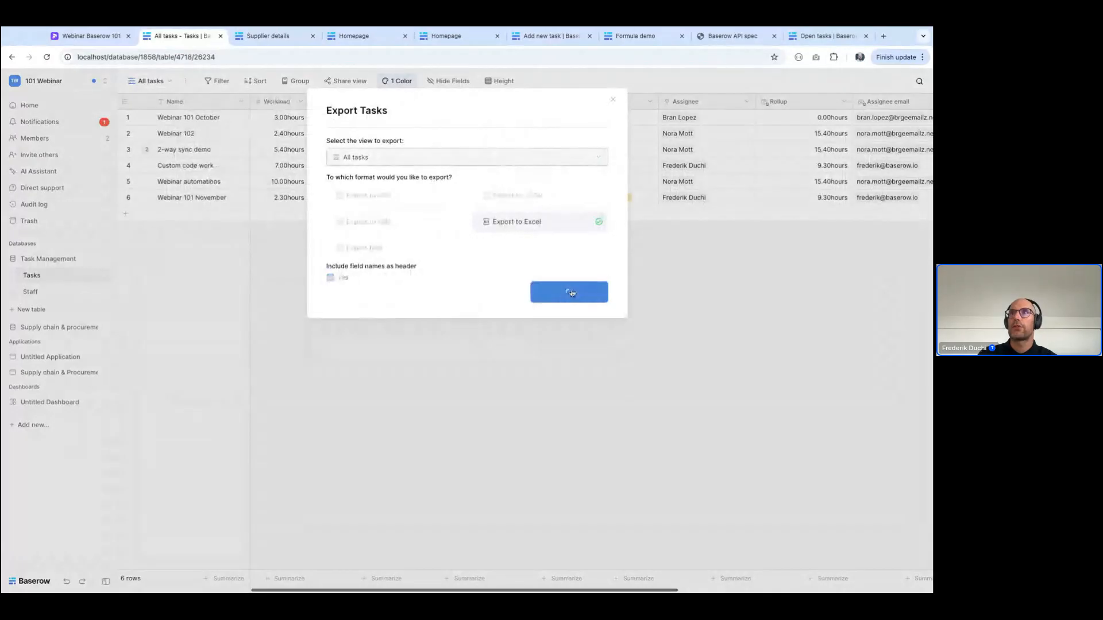
left_click(568, 293)
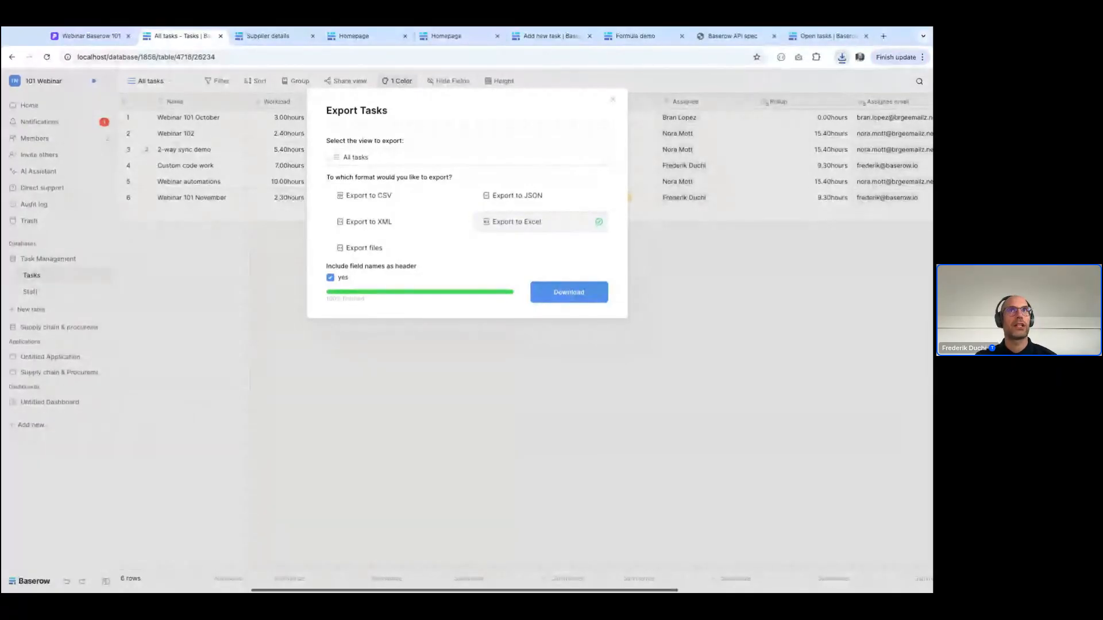
left_click(291, 276)
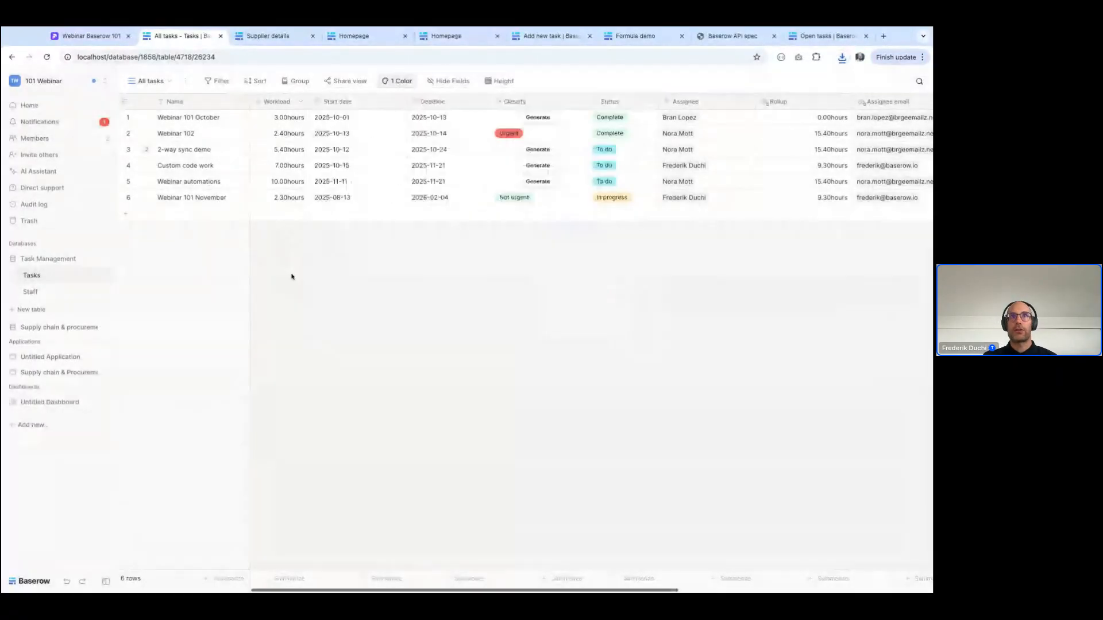
Configure a Tasks table webhook that triggers when the Workload, Name or Status field is updated in rows, and leave it unsaved
left_click(103, 278)
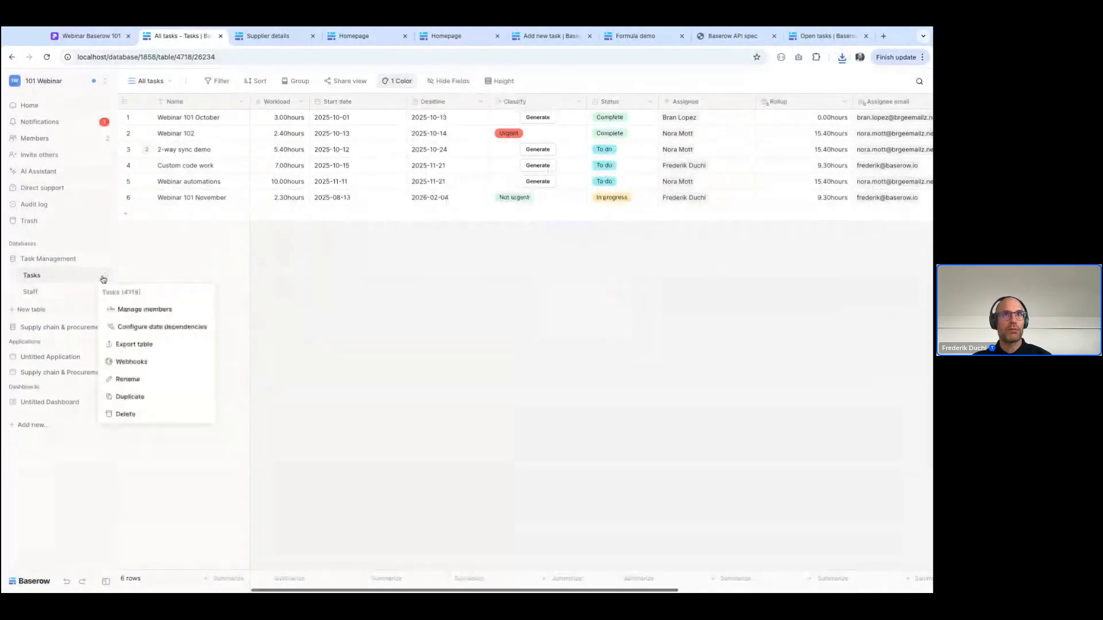
left_click(135, 362)
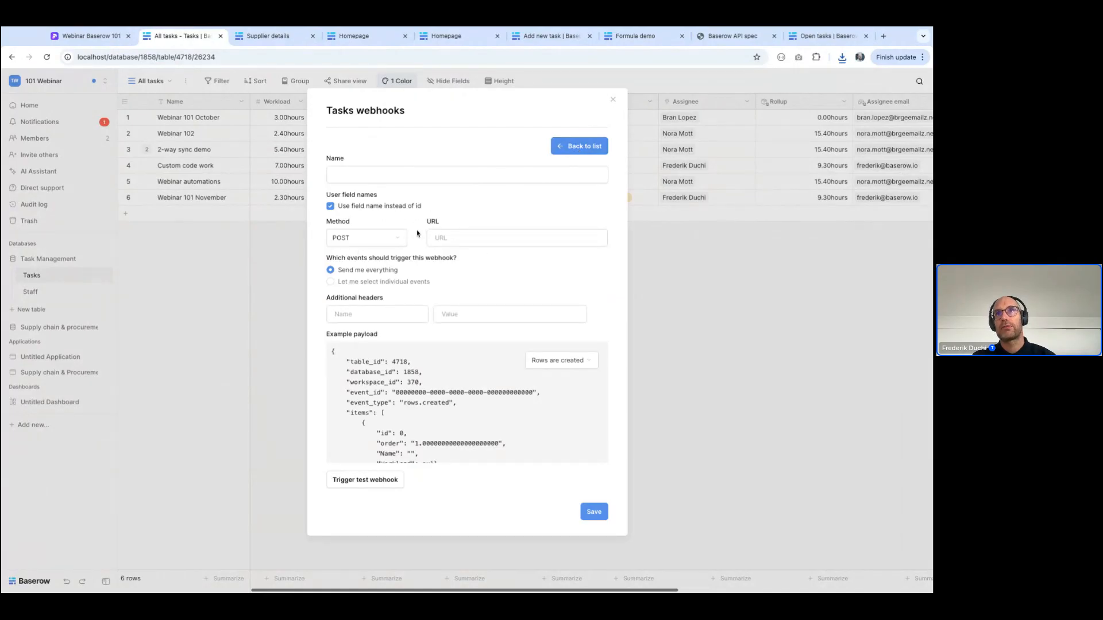
left_click(348, 282)
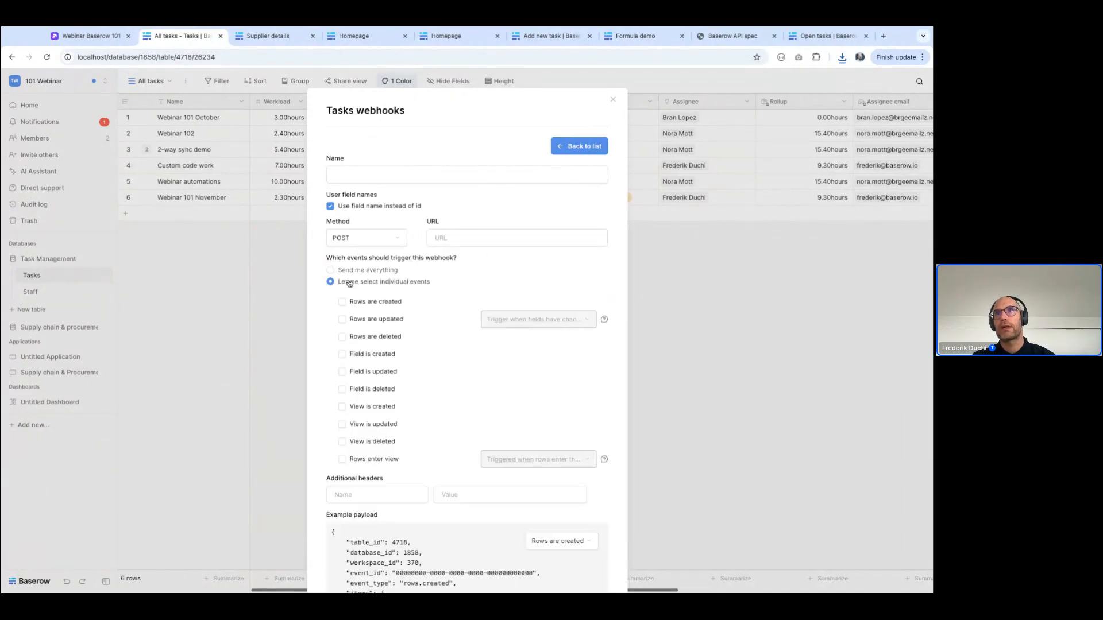
left_click(365, 319)
left_click(517, 320)
left_click(492, 355)
left_click(492, 339)
left_click(492, 391)
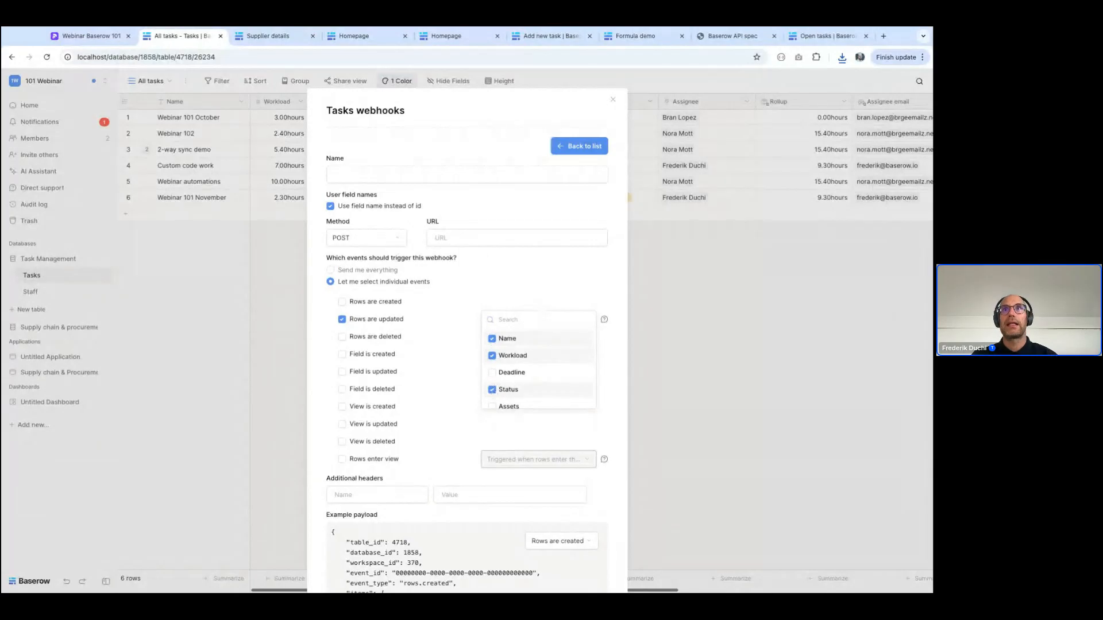
key("Escape")
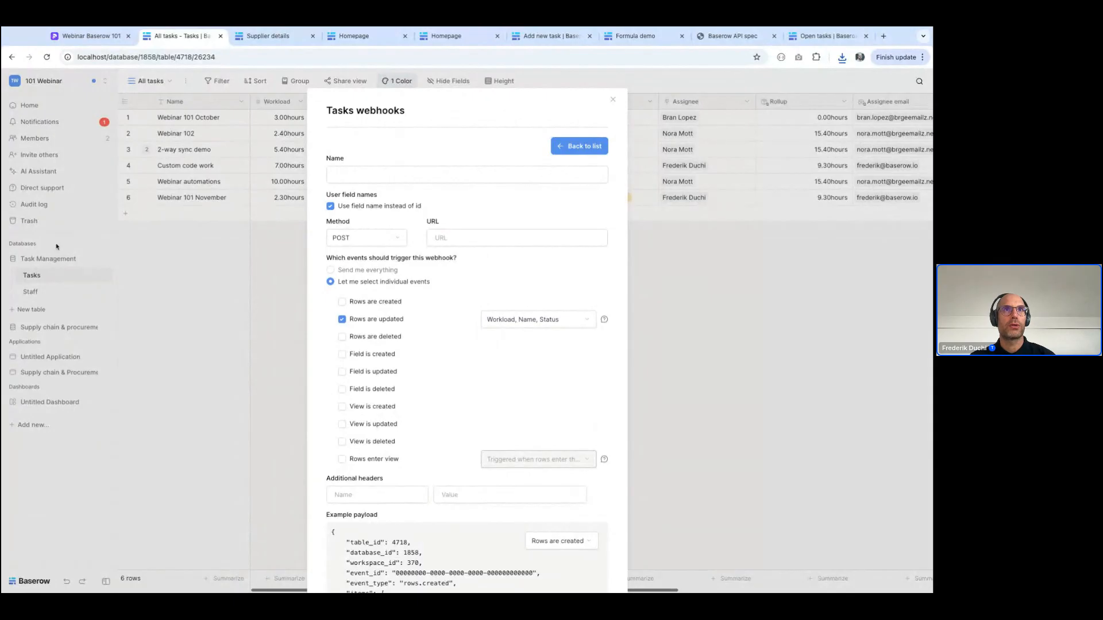
left_click(56, 262)
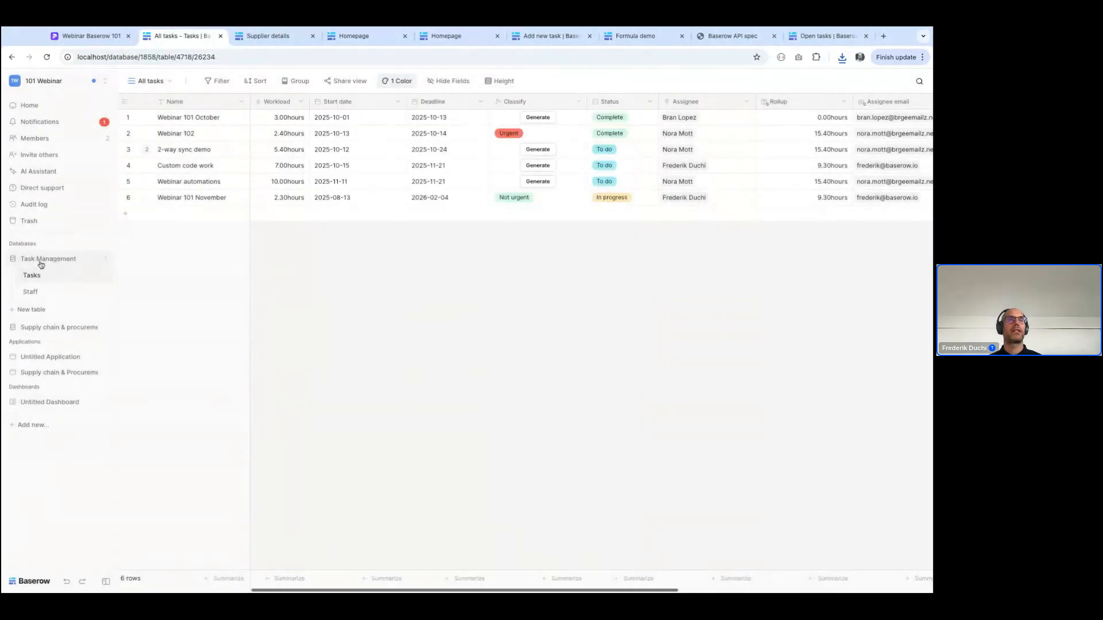
Open the Task Management database's API documentation and go to the Tasks table's List rows section
left_click(105, 259)
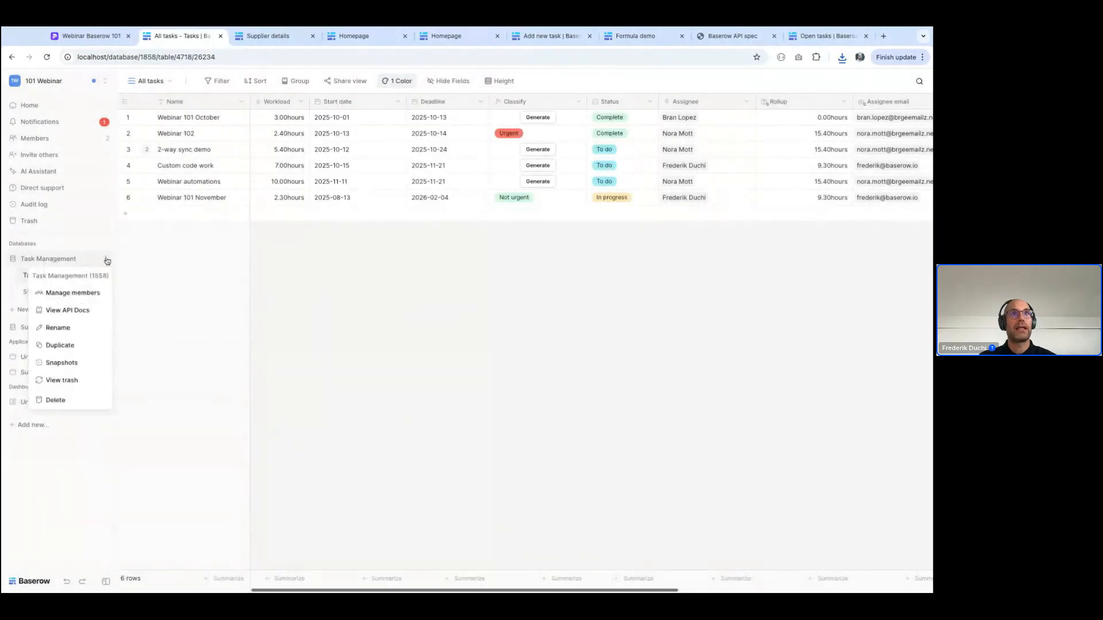
left_click(69, 310)
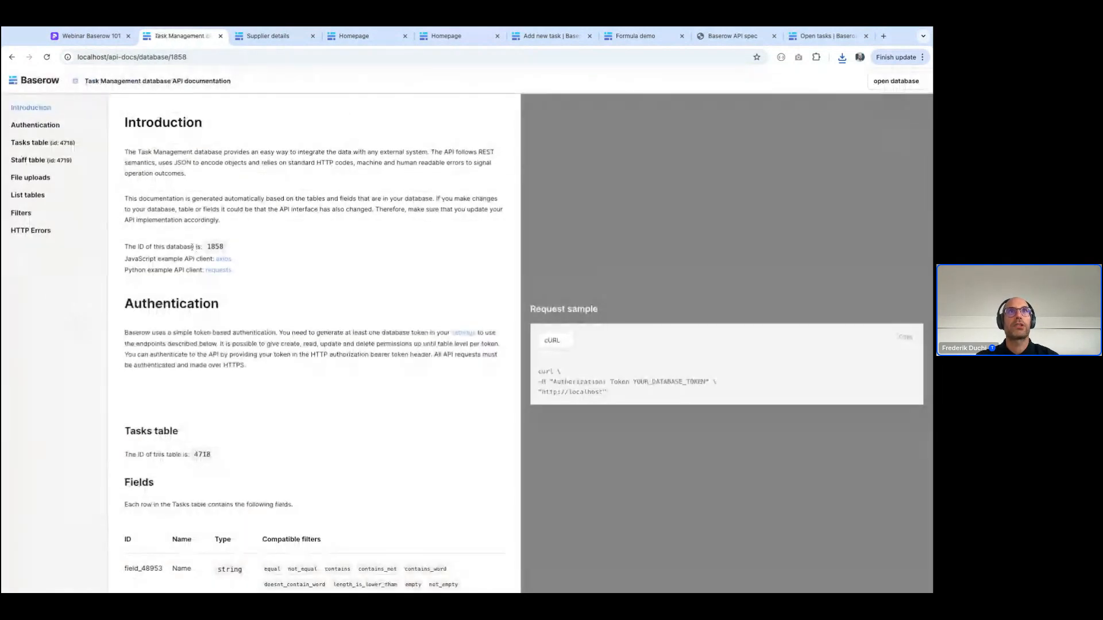
left_click(29, 143)
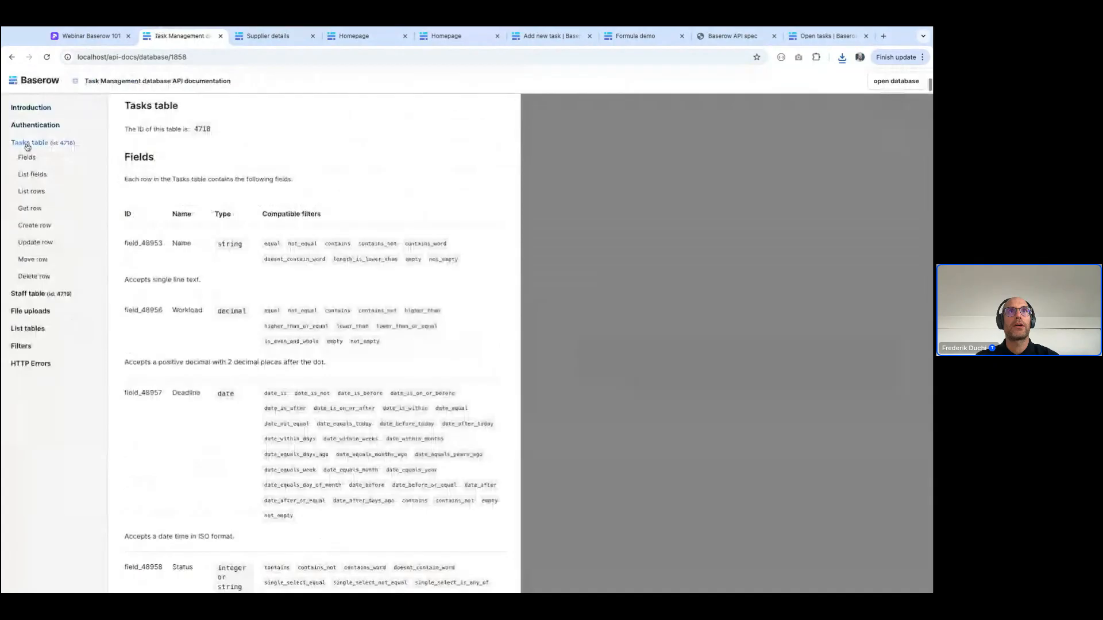
left_click(29, 212)
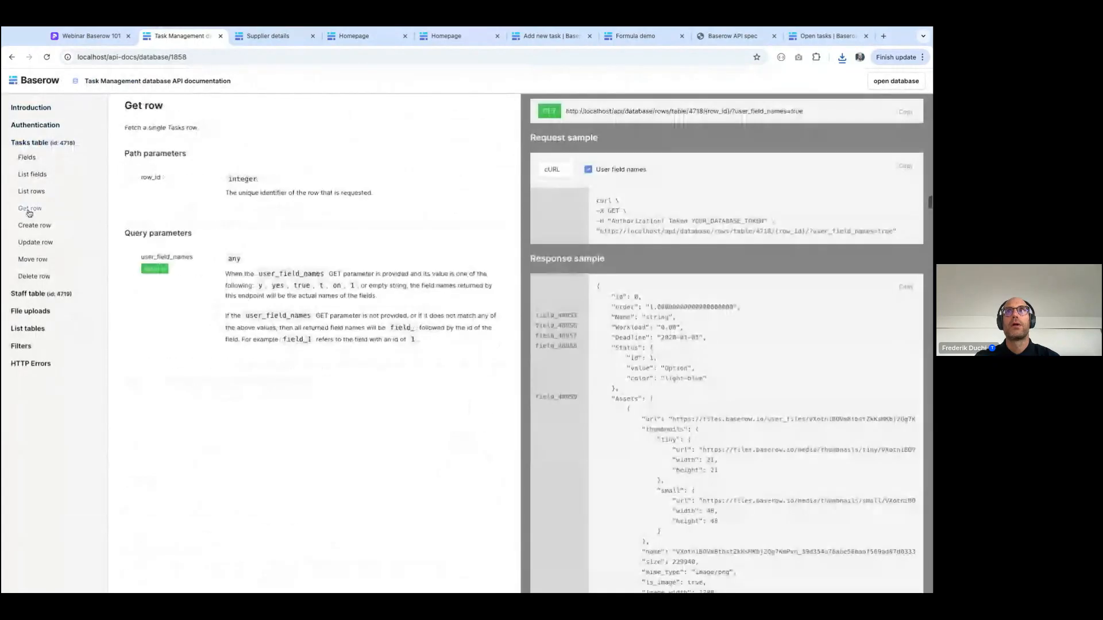
left_click(31, 191)
Examine the List rows endpoint's request URL, cURL request sample and response sample
triple_click(567, 112)
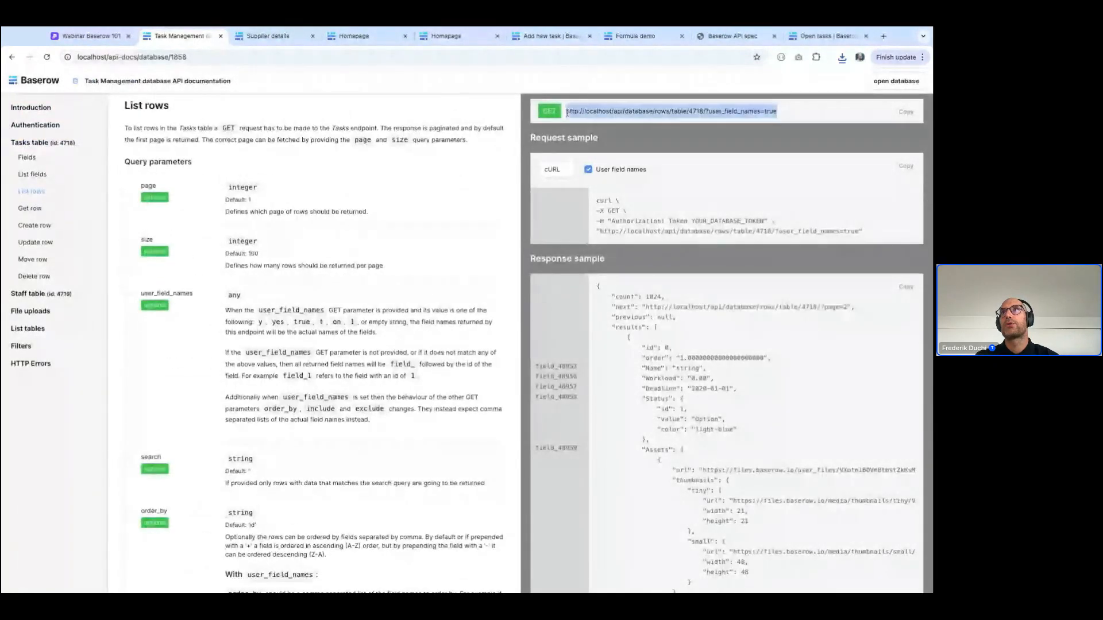
left_click_drag(596, 199, 595, 207)
triple_click(596, 207)
left_click(647, 339)
scroll(684, 460, "down", 1)
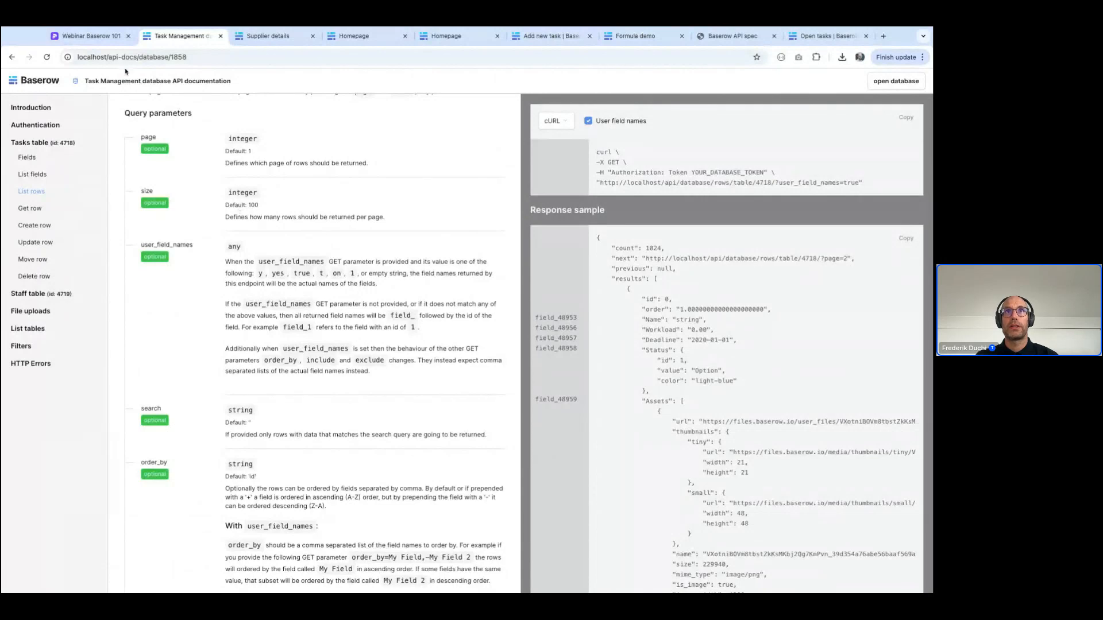
Advance the Webinar Baserow 101 presentation to its Resources slide and review the Database tables section of the Baserow API spec
left_click(94, 35)
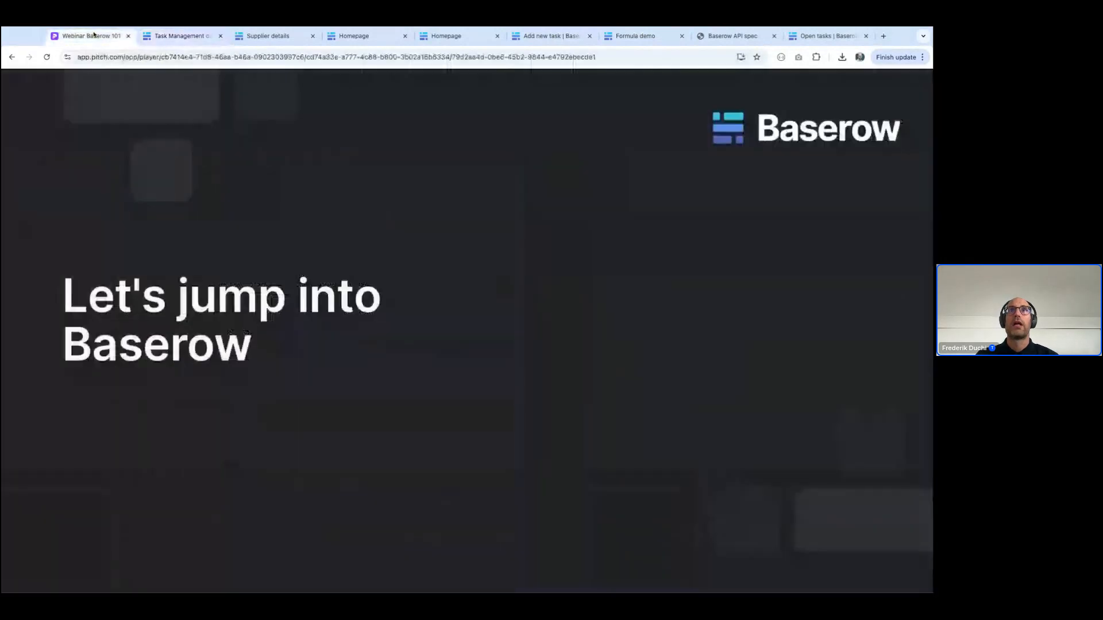
key("Right")
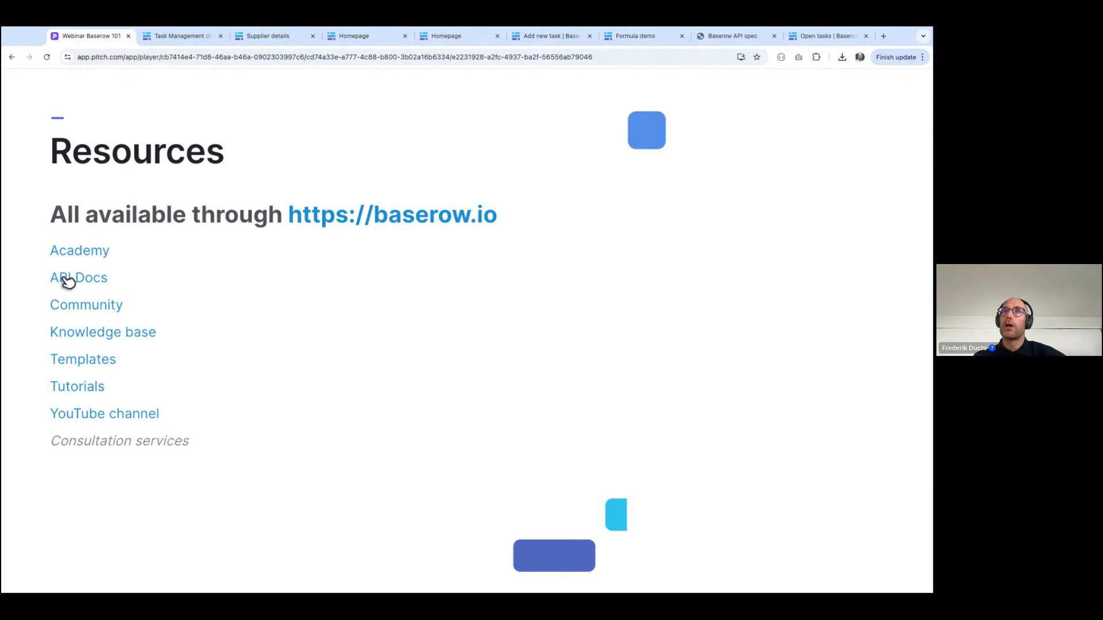
left_click(717, 37)
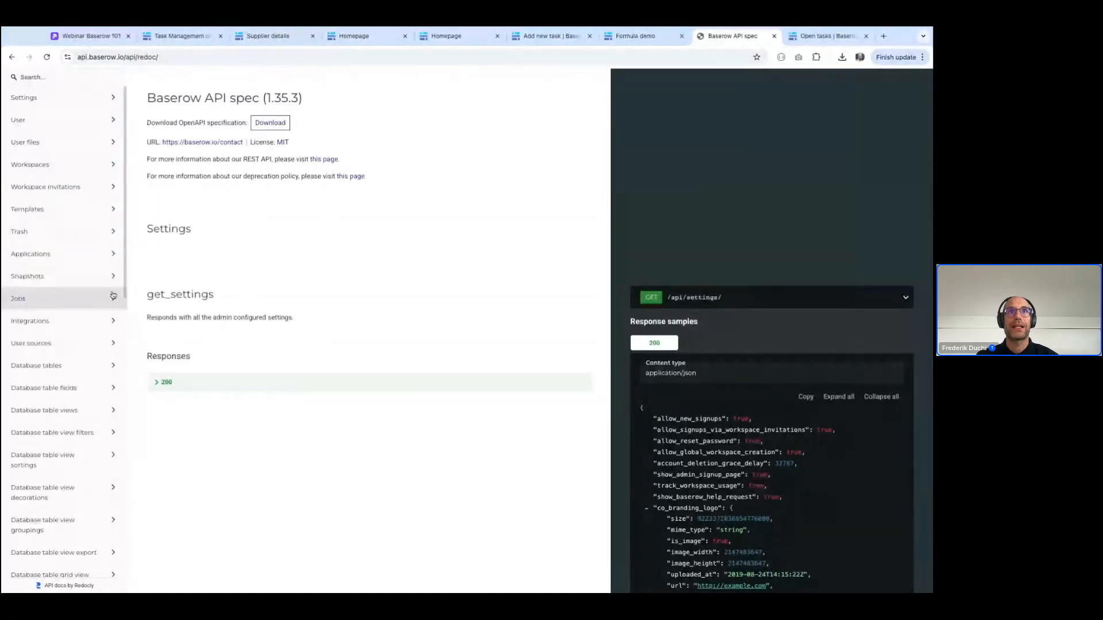
left_click(60, 362)
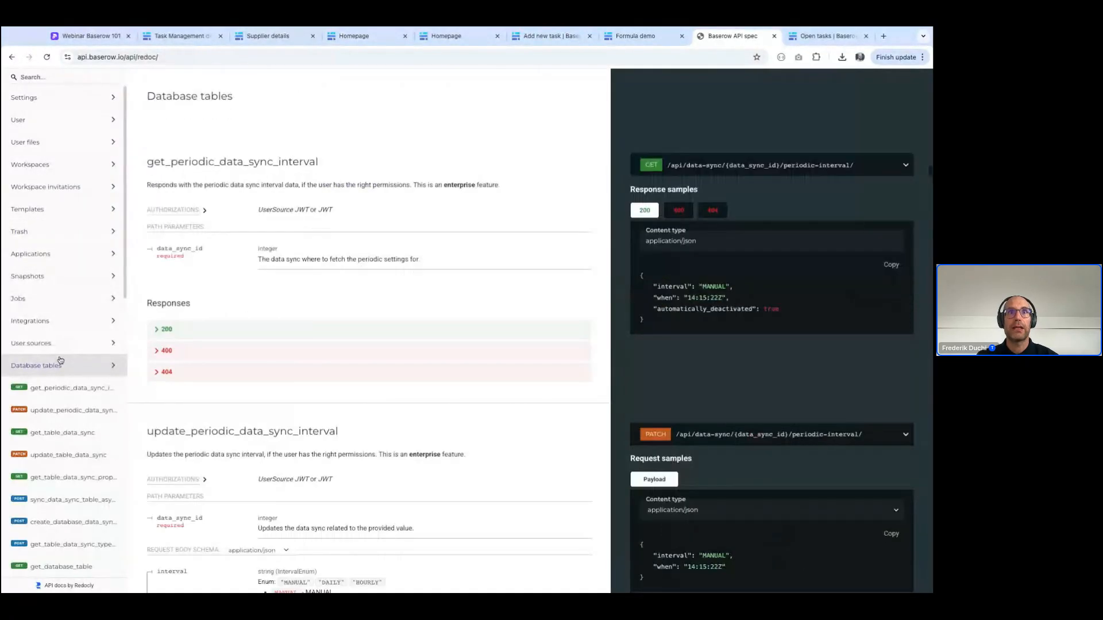
scroll(59, 420, "down", 3)
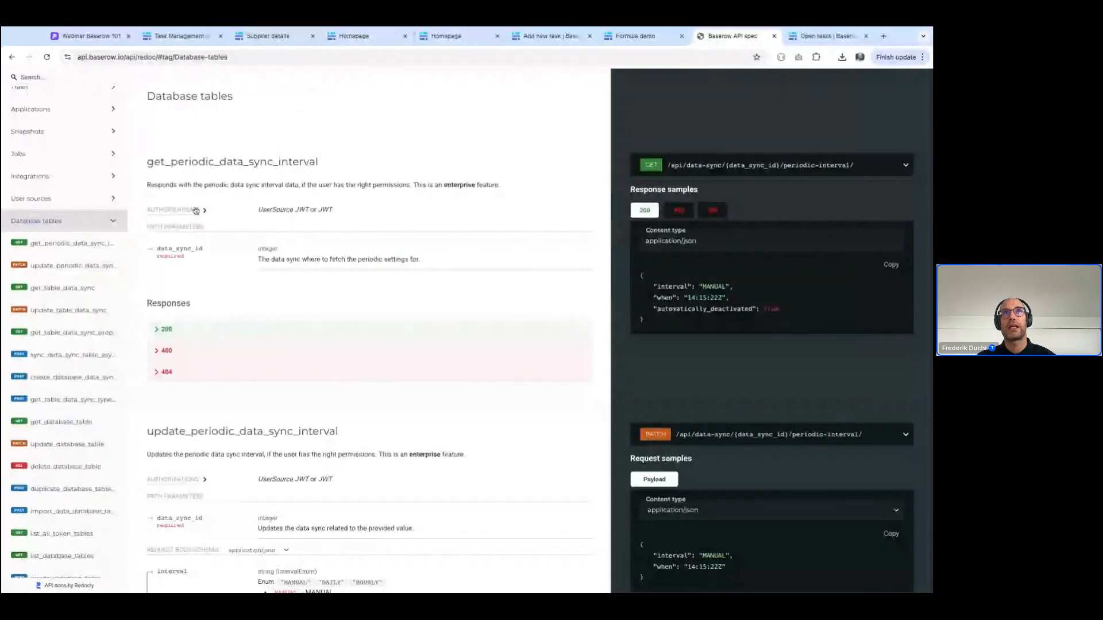
left_click(86, 36)
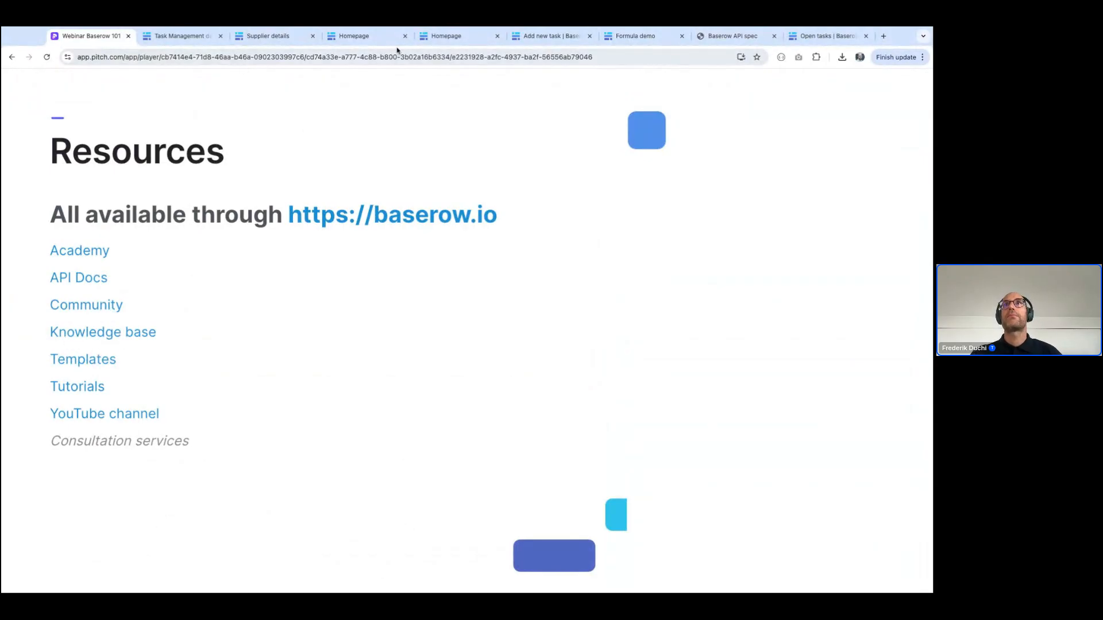
Load baserow.io/templates in place of the Add new task form
left_click(545, 36)
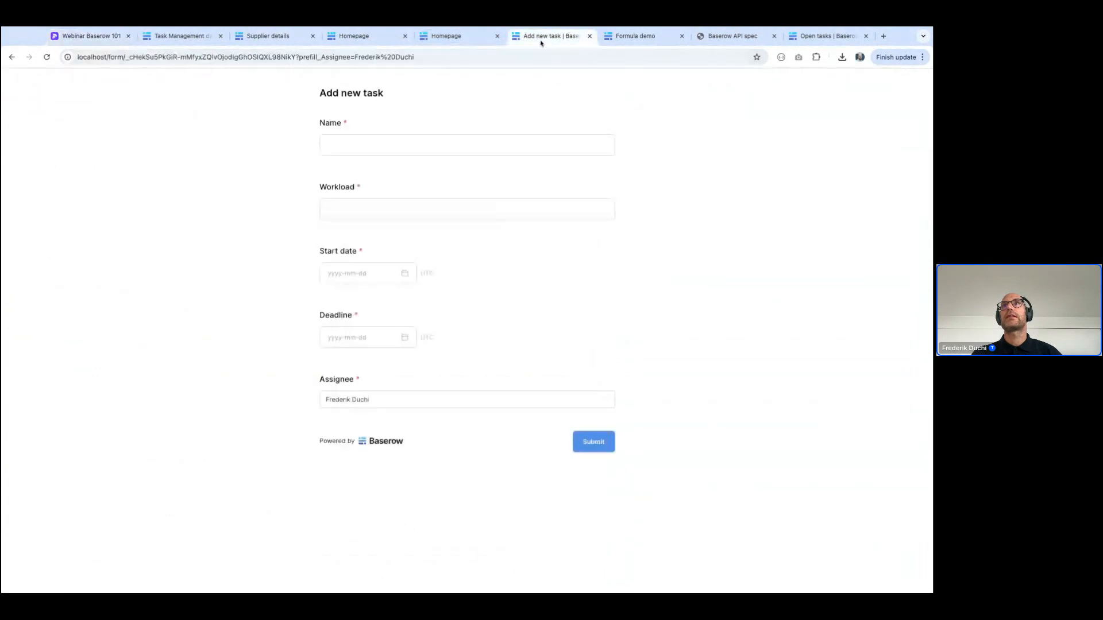
left_click(508, 64)
type("baserow.io/templates")
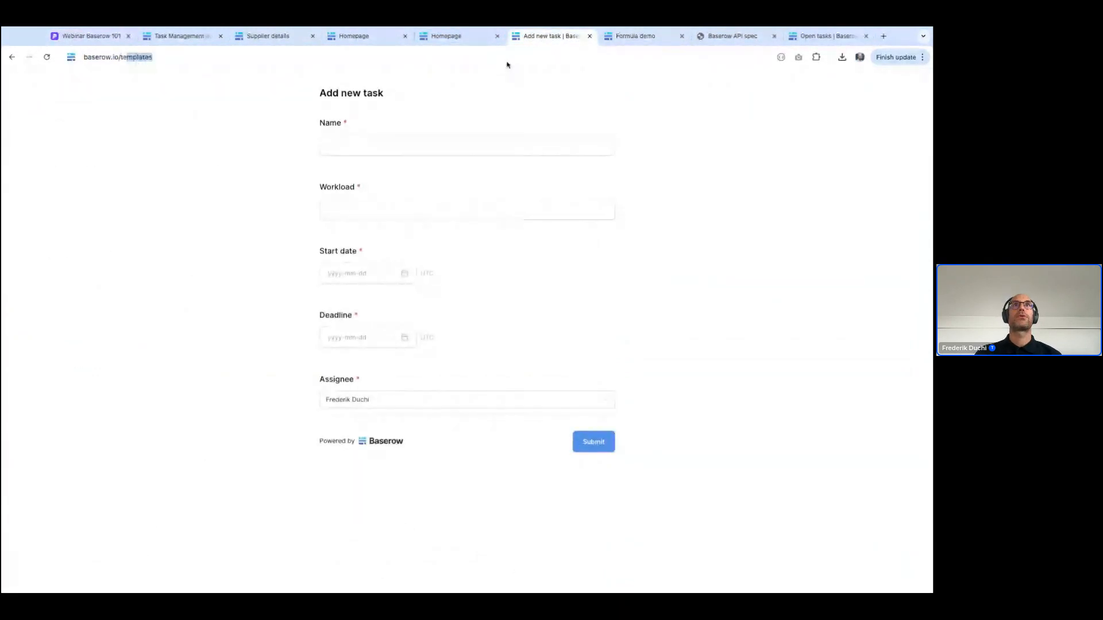
key("Return")
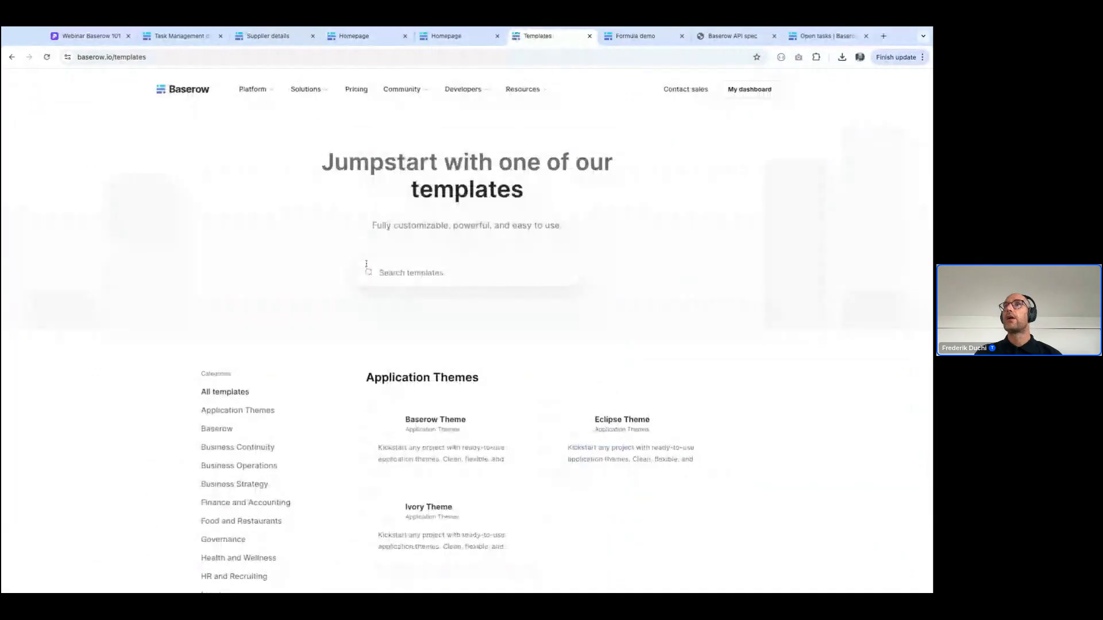
Browse the Most Popular template category and return to the presentation's Resources slide
scroll(414, 355, "down", 3)
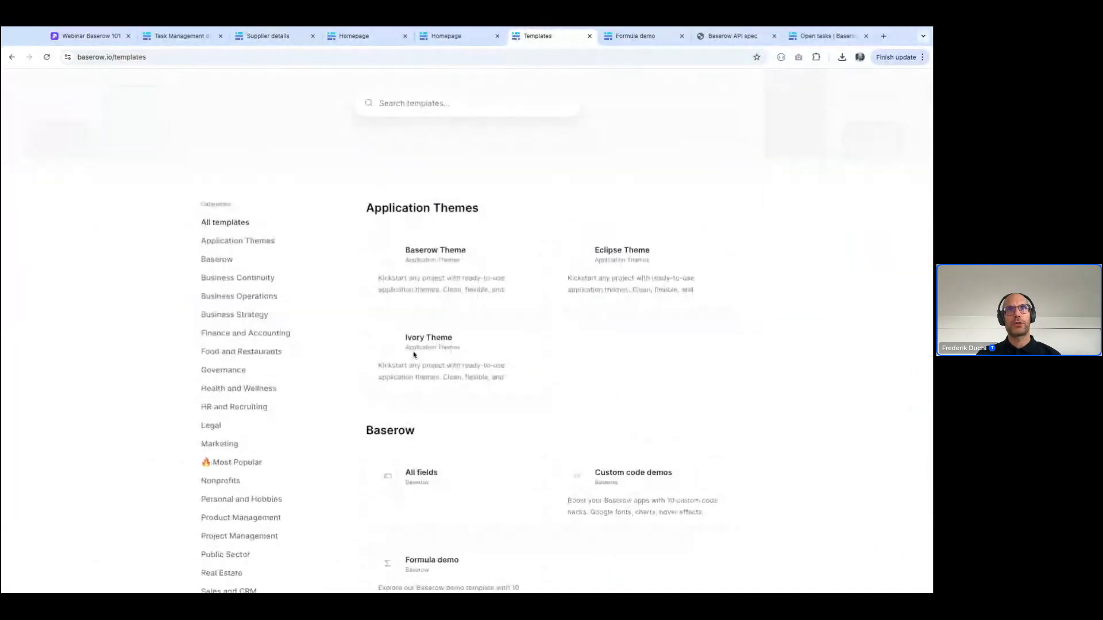
left_click(227, 464)
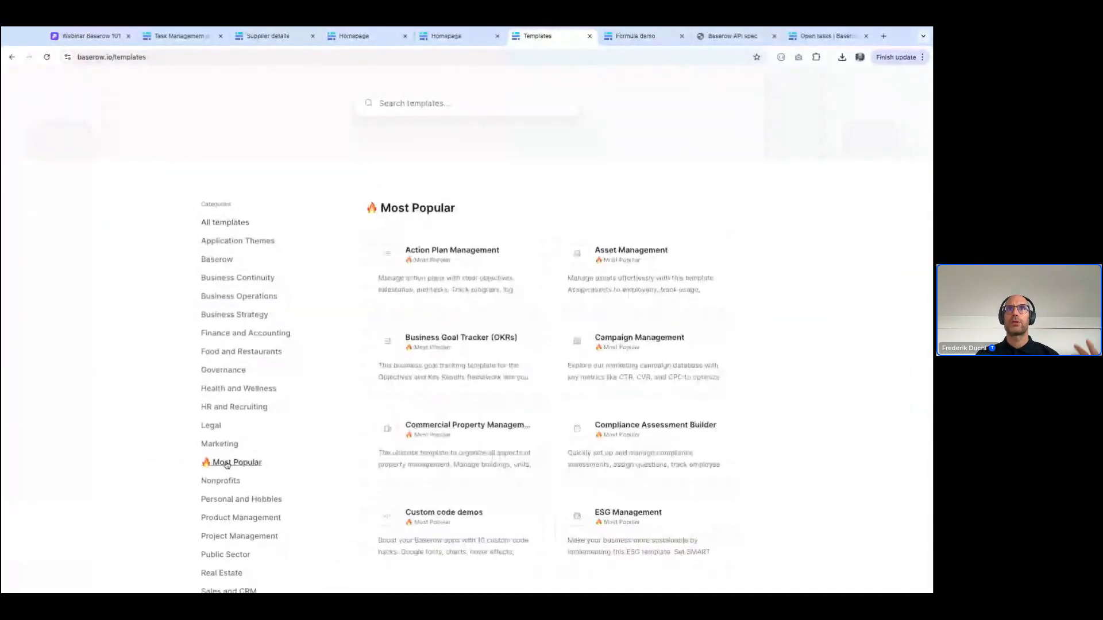
scroll(227, 464, "down", 2)
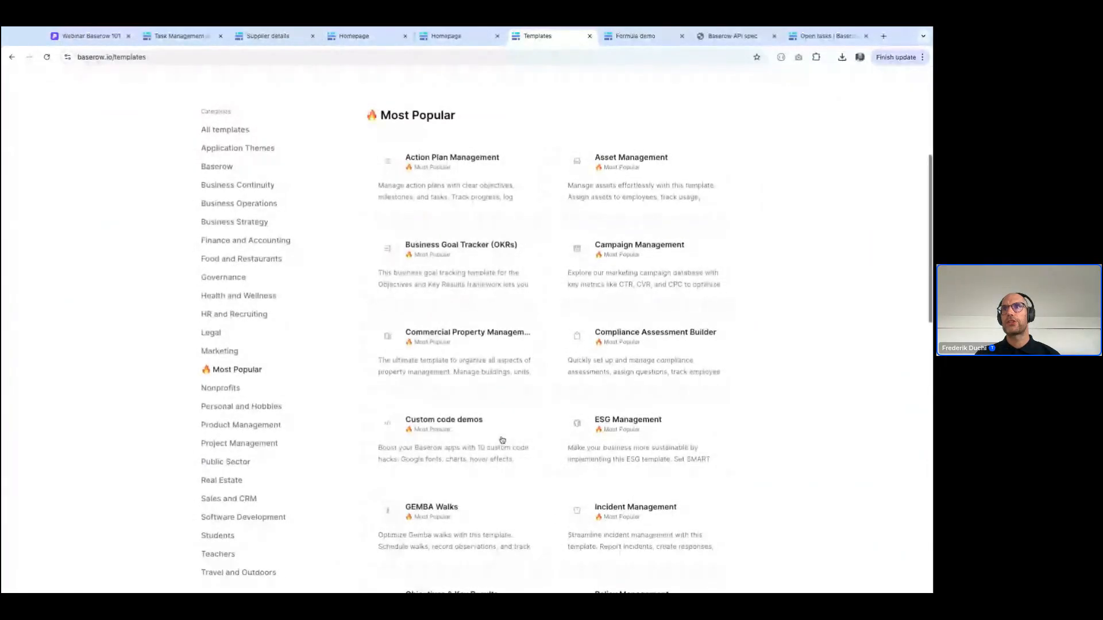
scroll(503, 440, "down", 1)
scroll(502, 439, "down", 2)
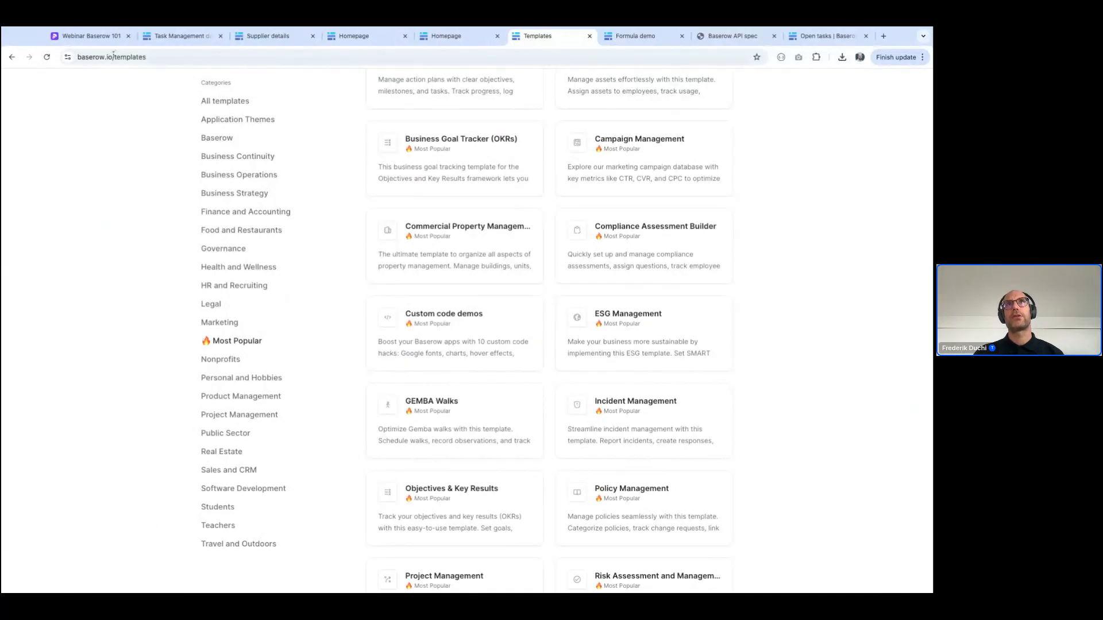
left_click(91, 36)
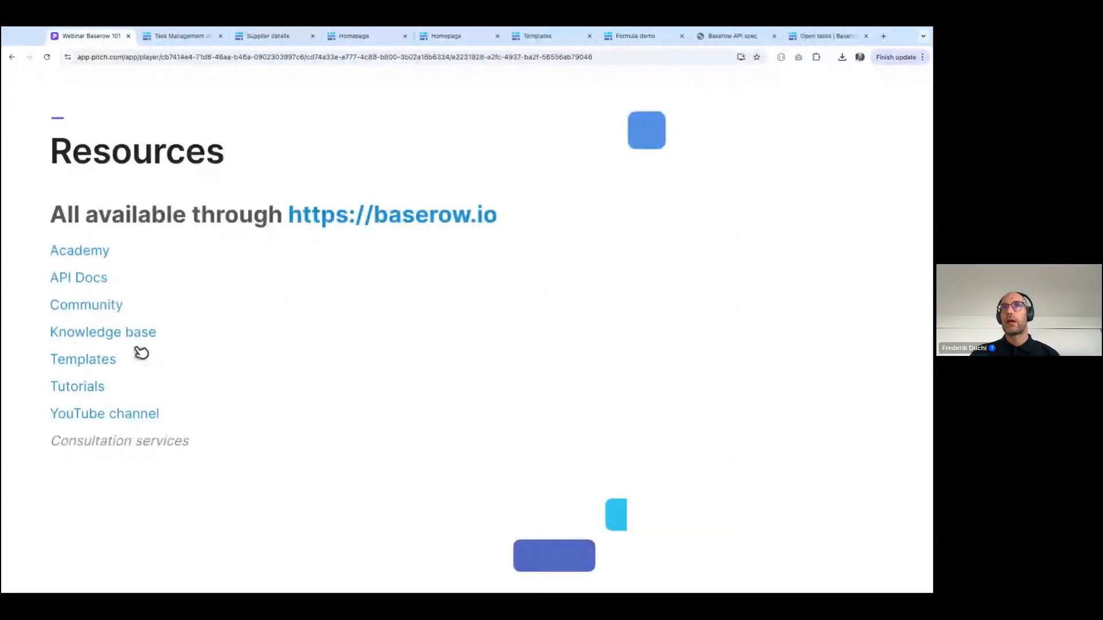